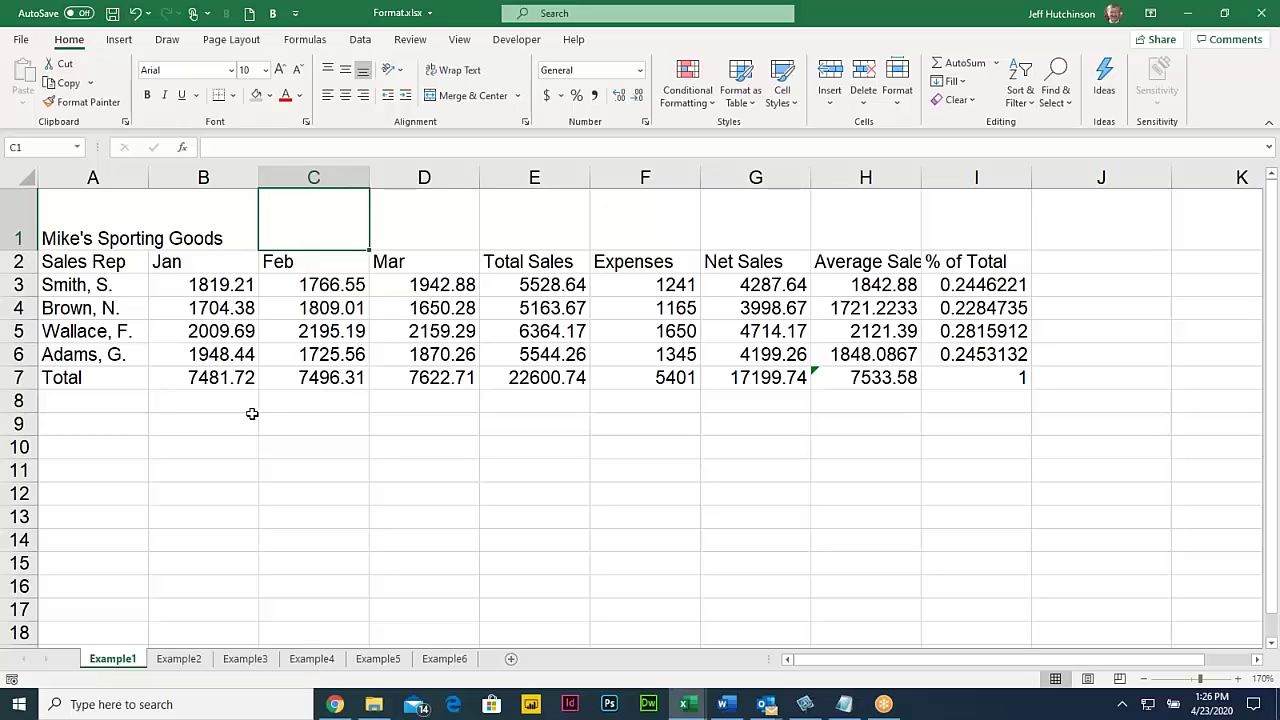
Look through the Example2 and Example3 sheets, return to Example1, and check its title and Sales Rep header cells
click(180, 660)
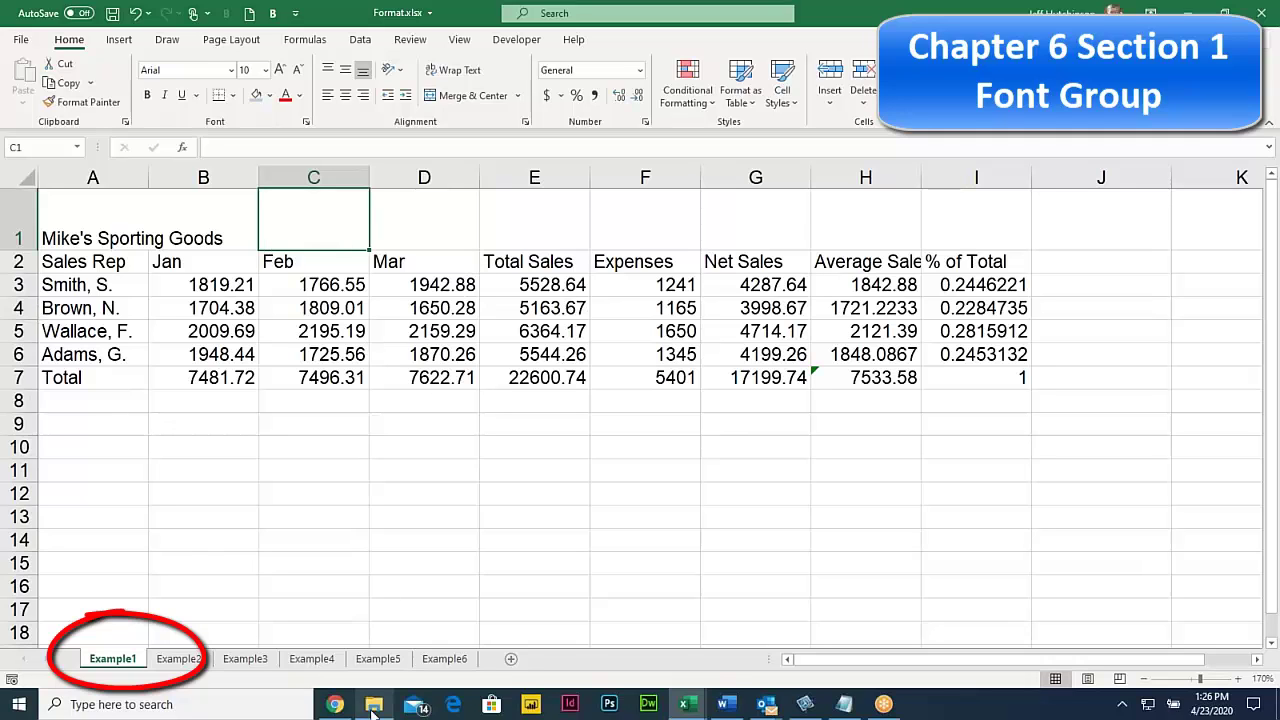
click(182, 660)
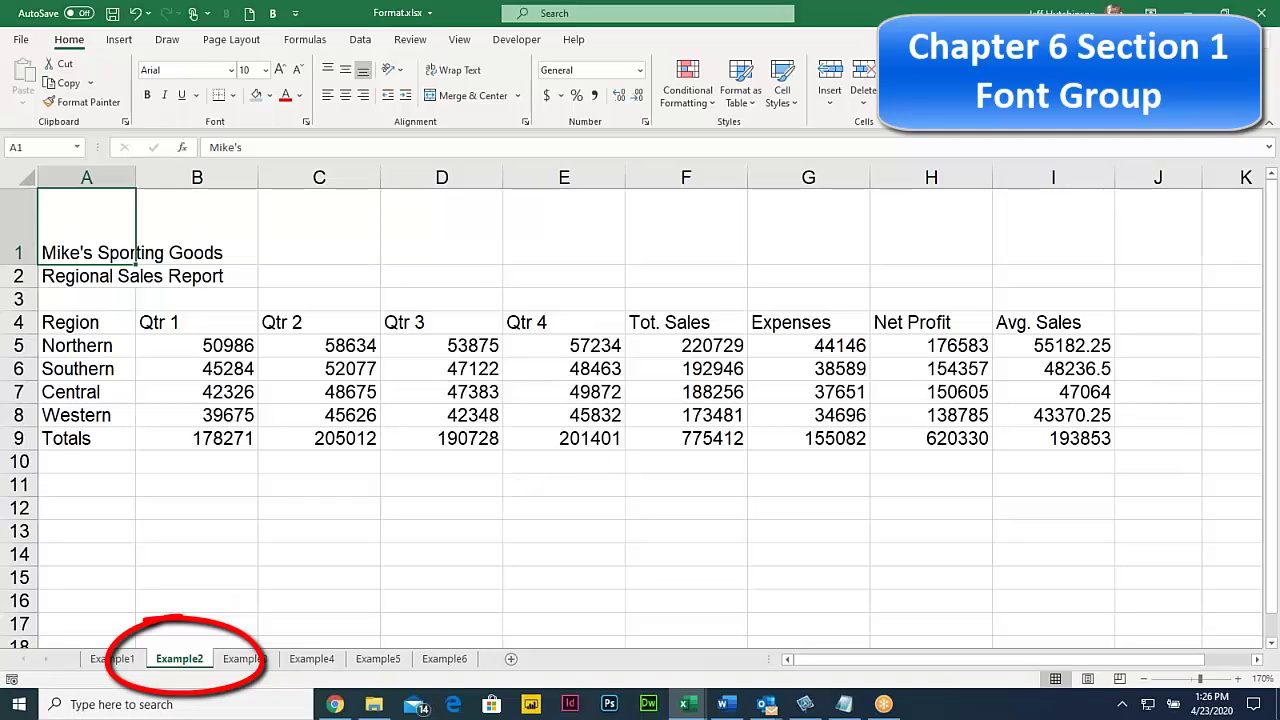
click(247, 662)
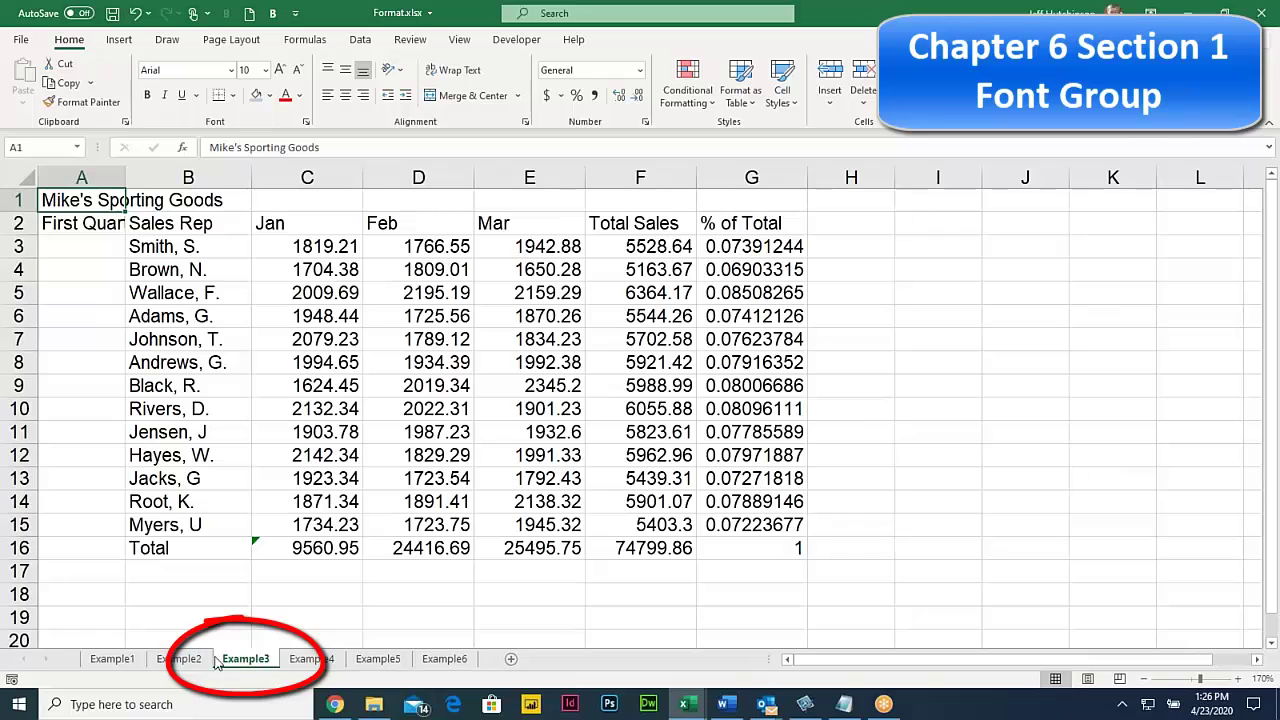
click(111, 660)
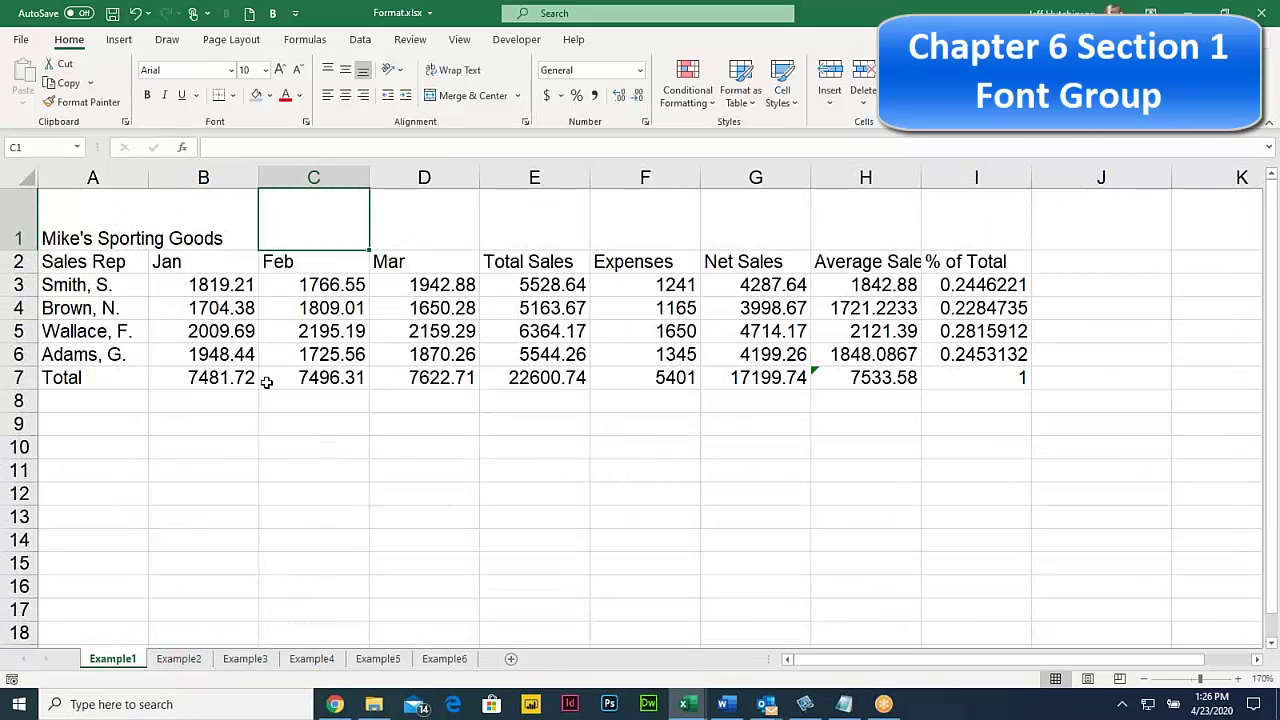
click(80, 240)
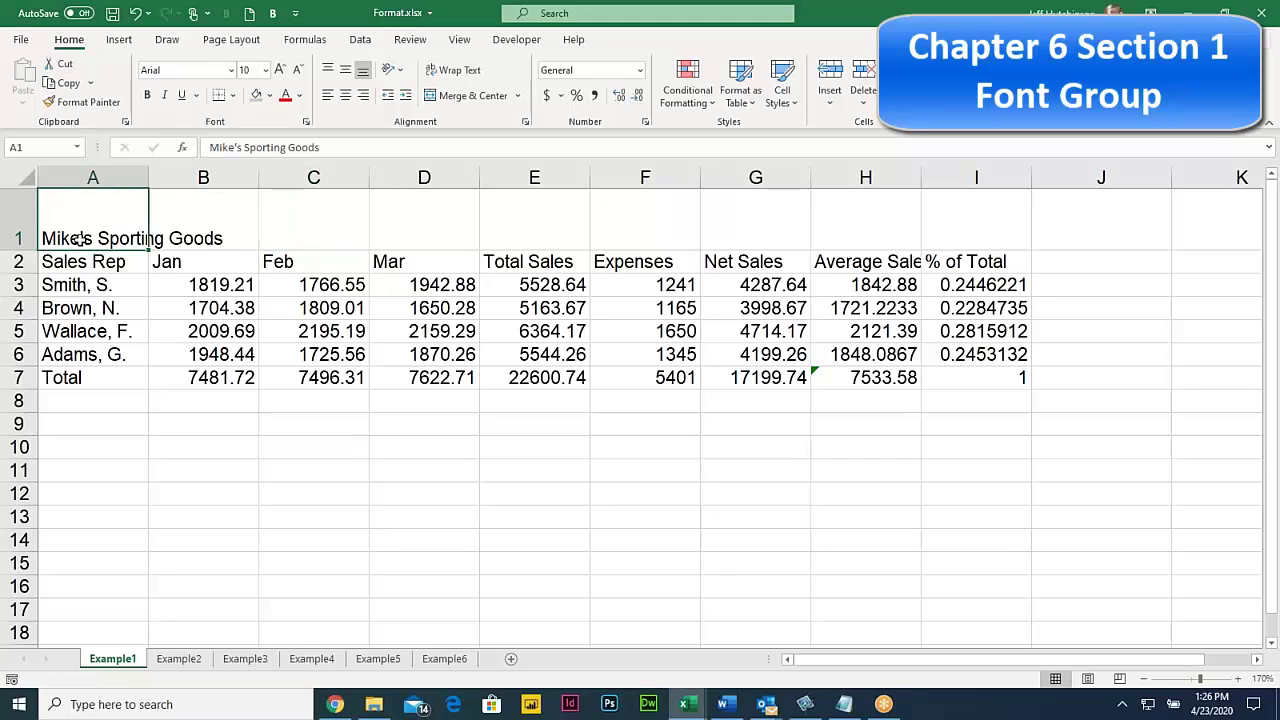
click(92, 264)
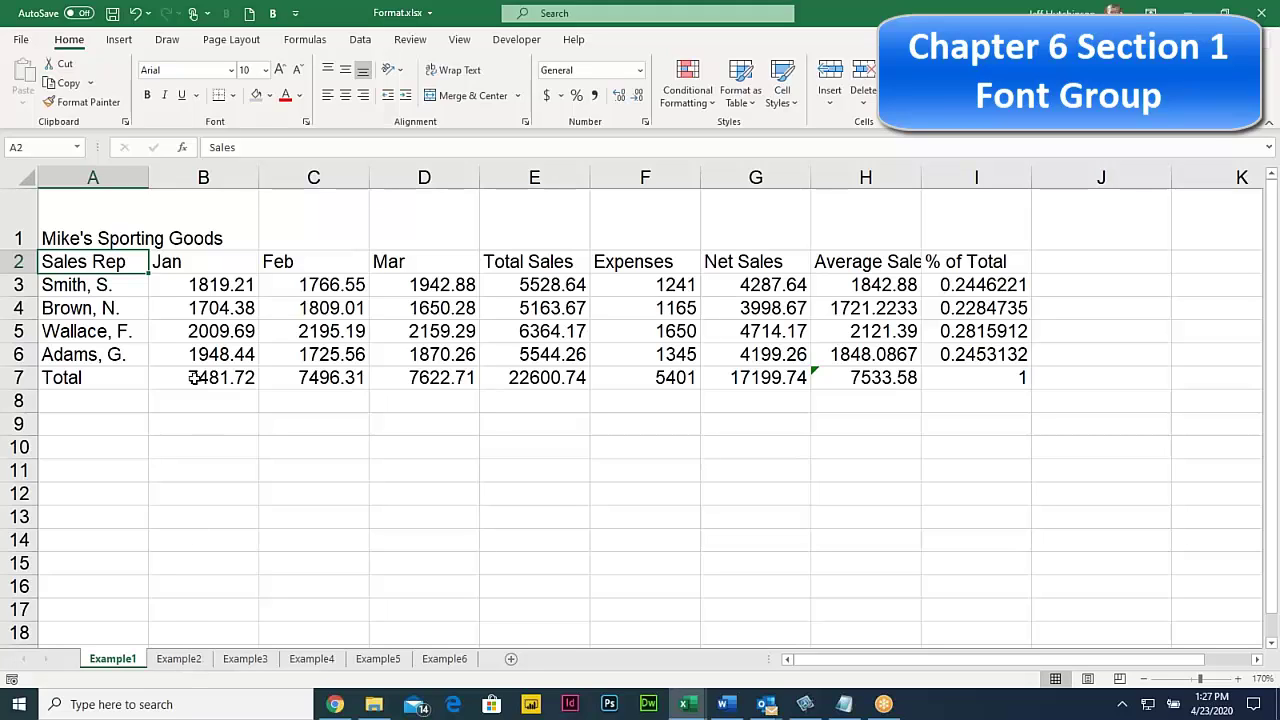
Make the "Mike's Sporting Goods" title in cell A1 bold and set its font size to 16
click(72, 234)
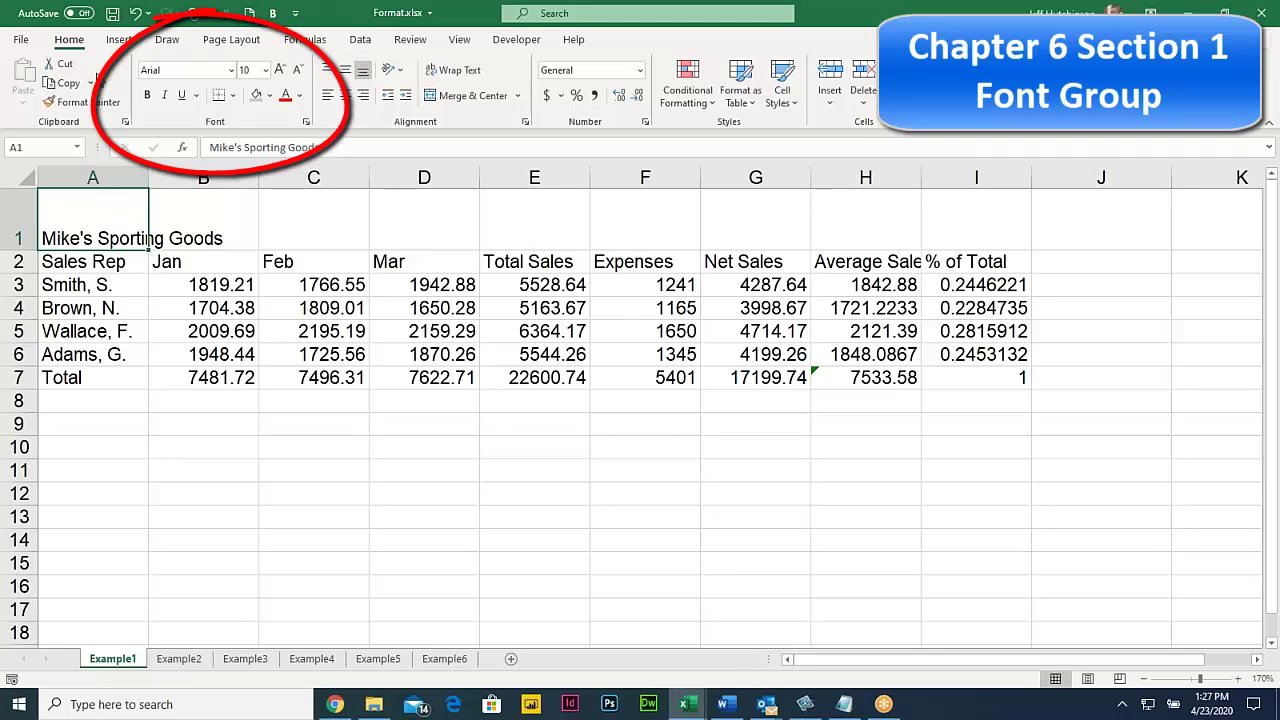
click(145, 97)
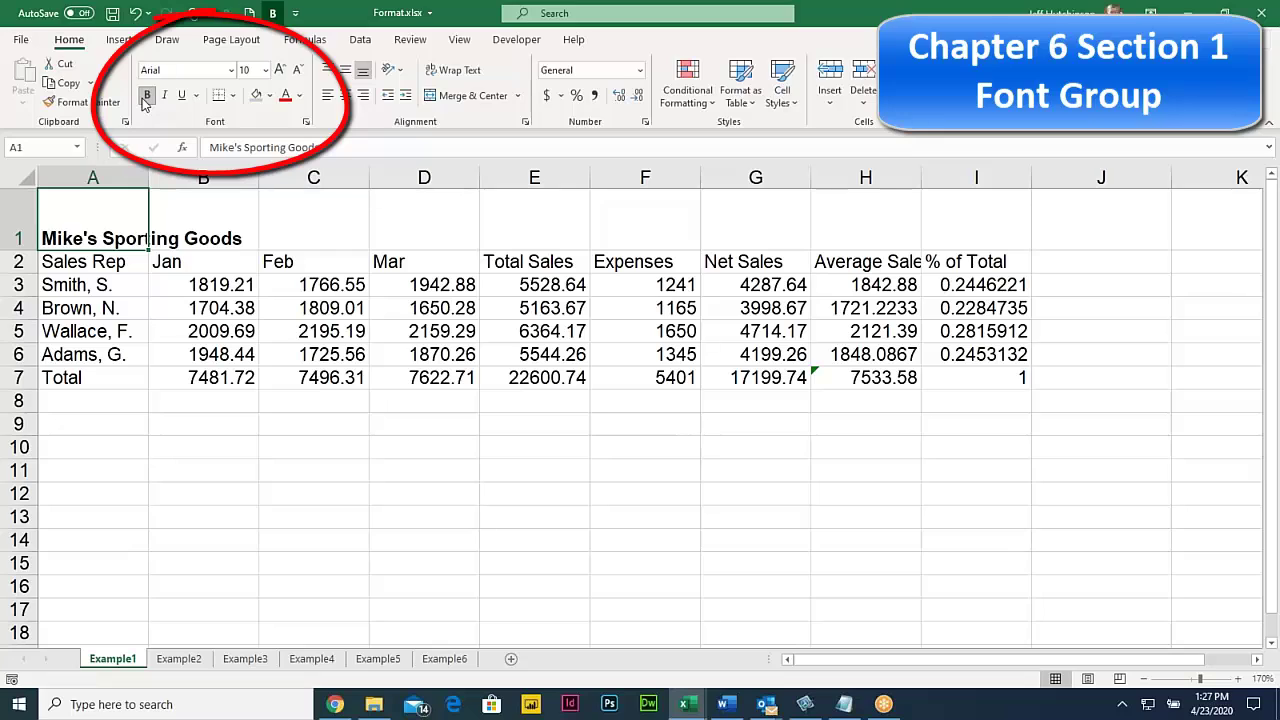
click(280, 71)
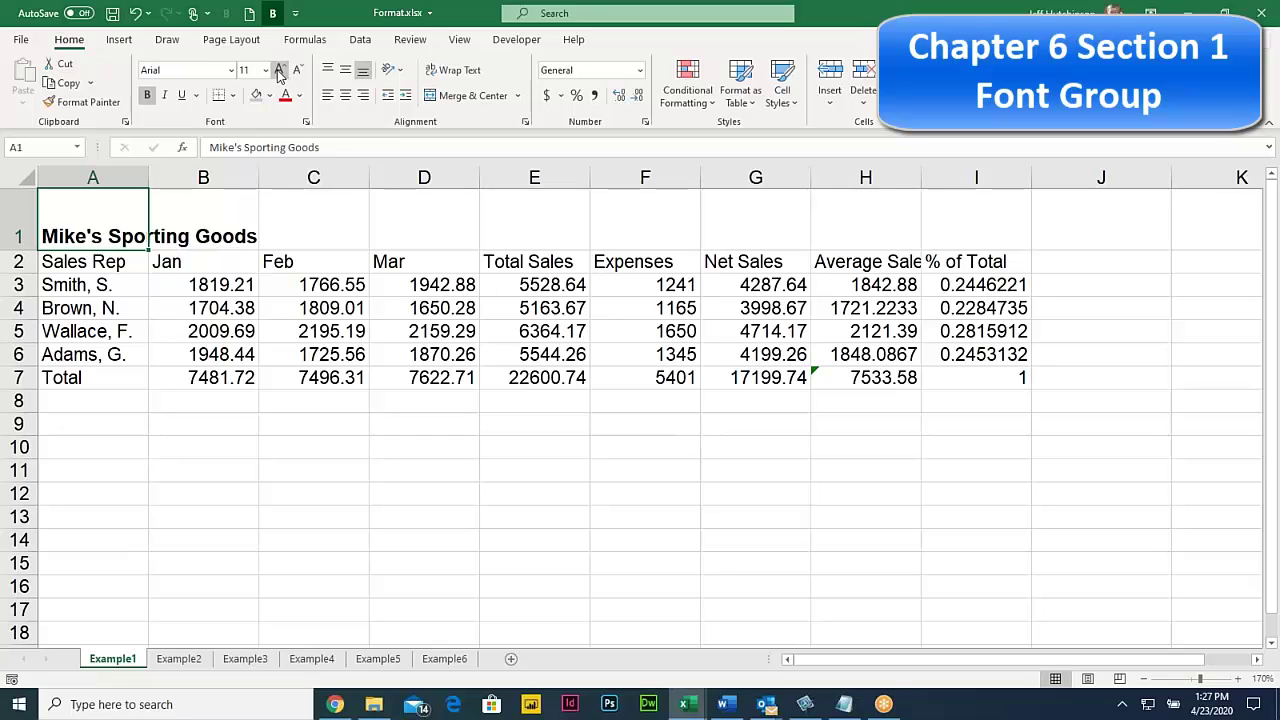
click(280, 71)
click(280, 71)
click(280, 71)
click(280, 71)
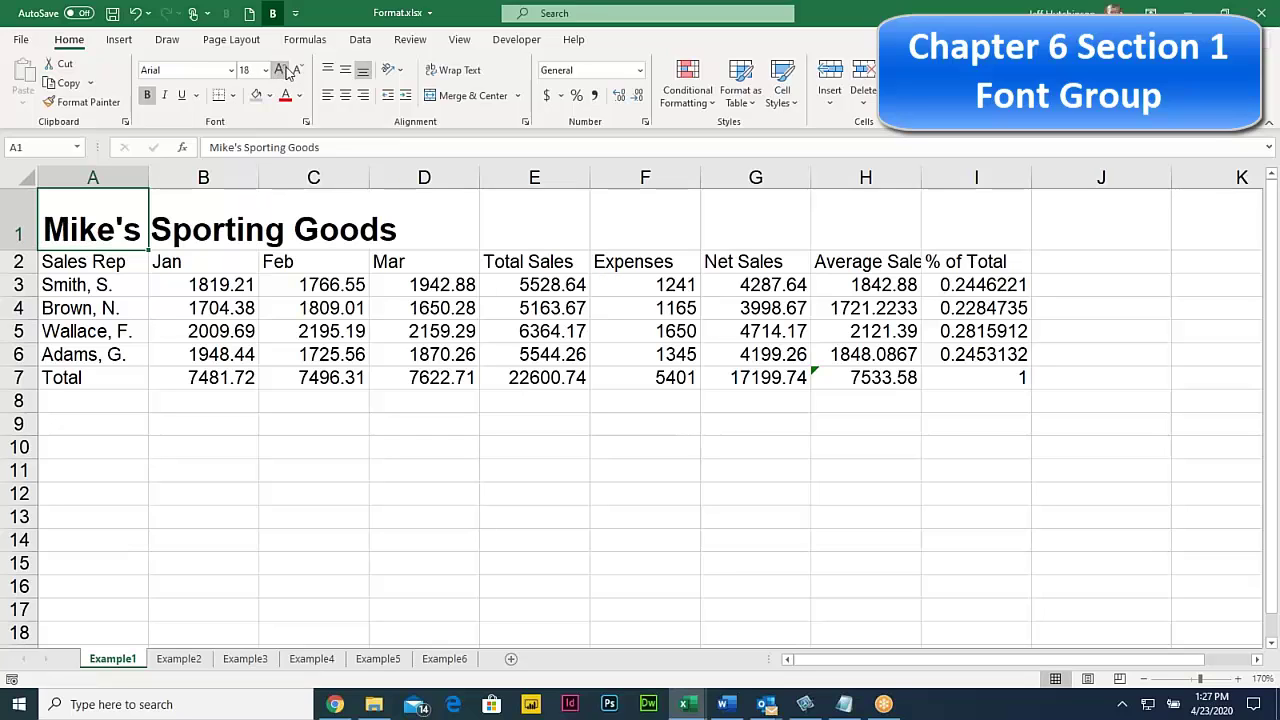
click(297, 70)
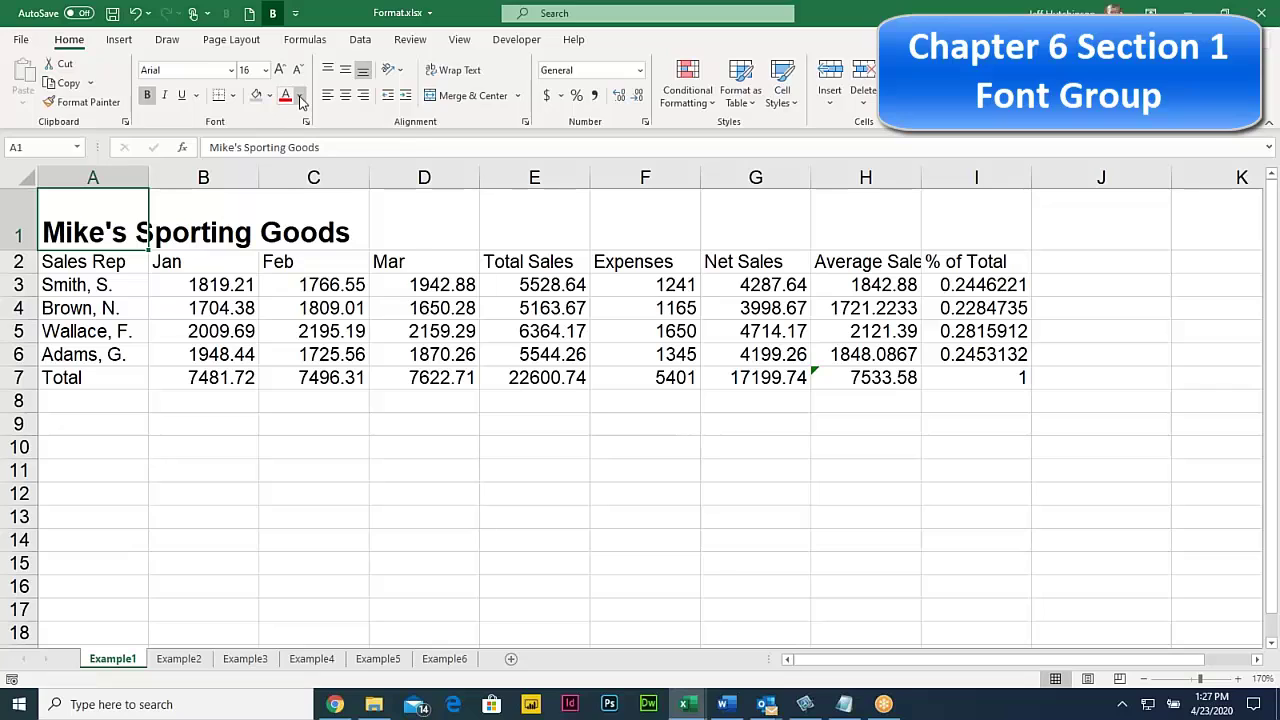
Change the font color of the title in cell A1 to a blue theme color
click(299, 96)
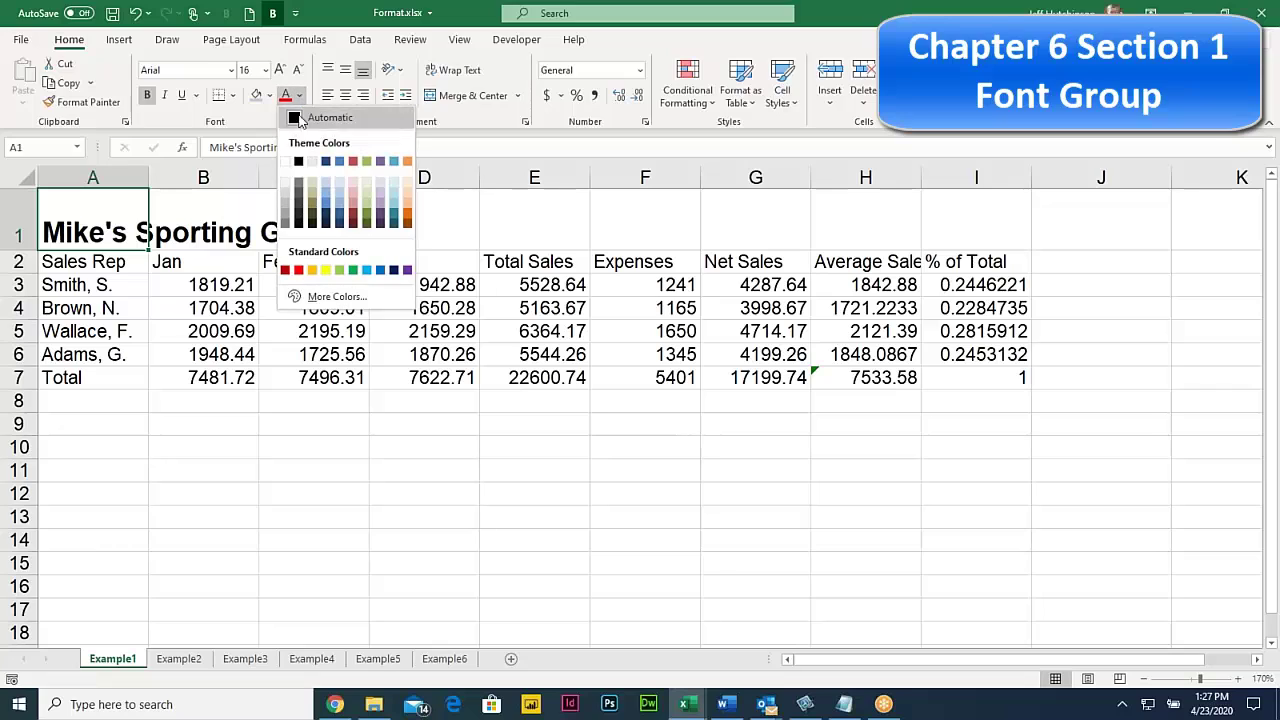
click(327, 205)
click(230, 325)
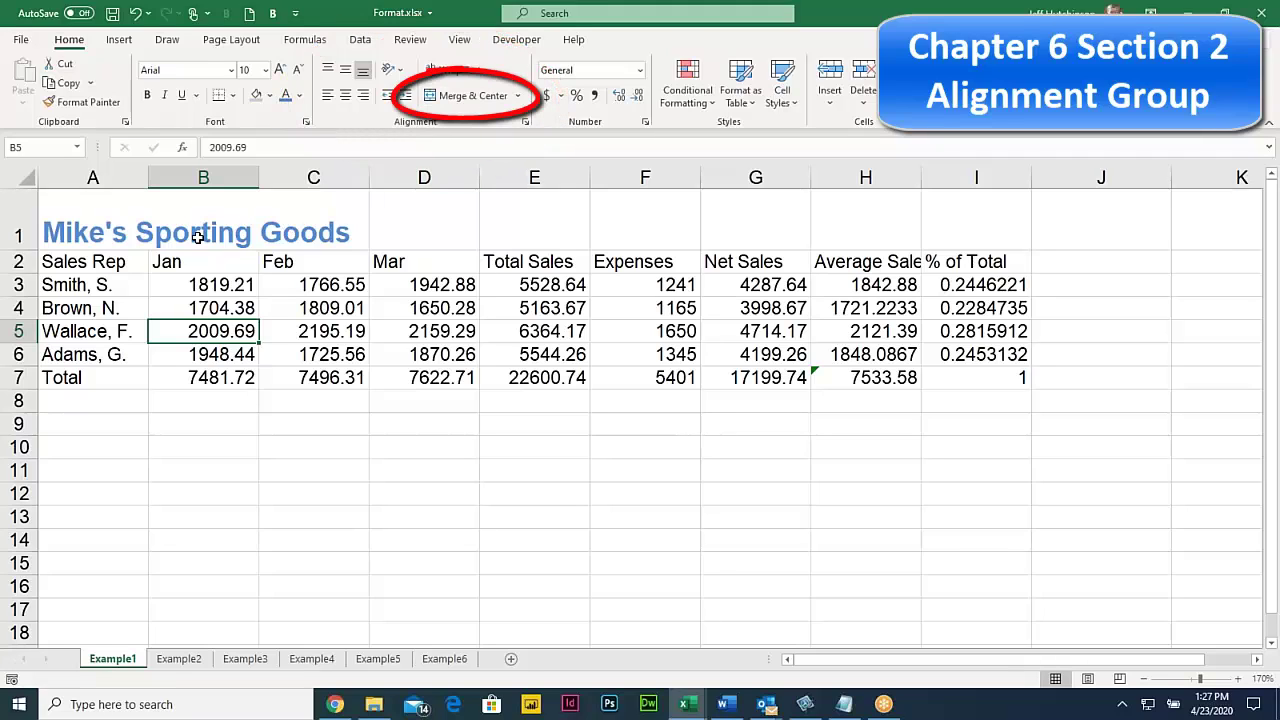
Merge and center the title across cells A1 to I1 without including the rest of row 1
drag(93, 220, 976, 208)
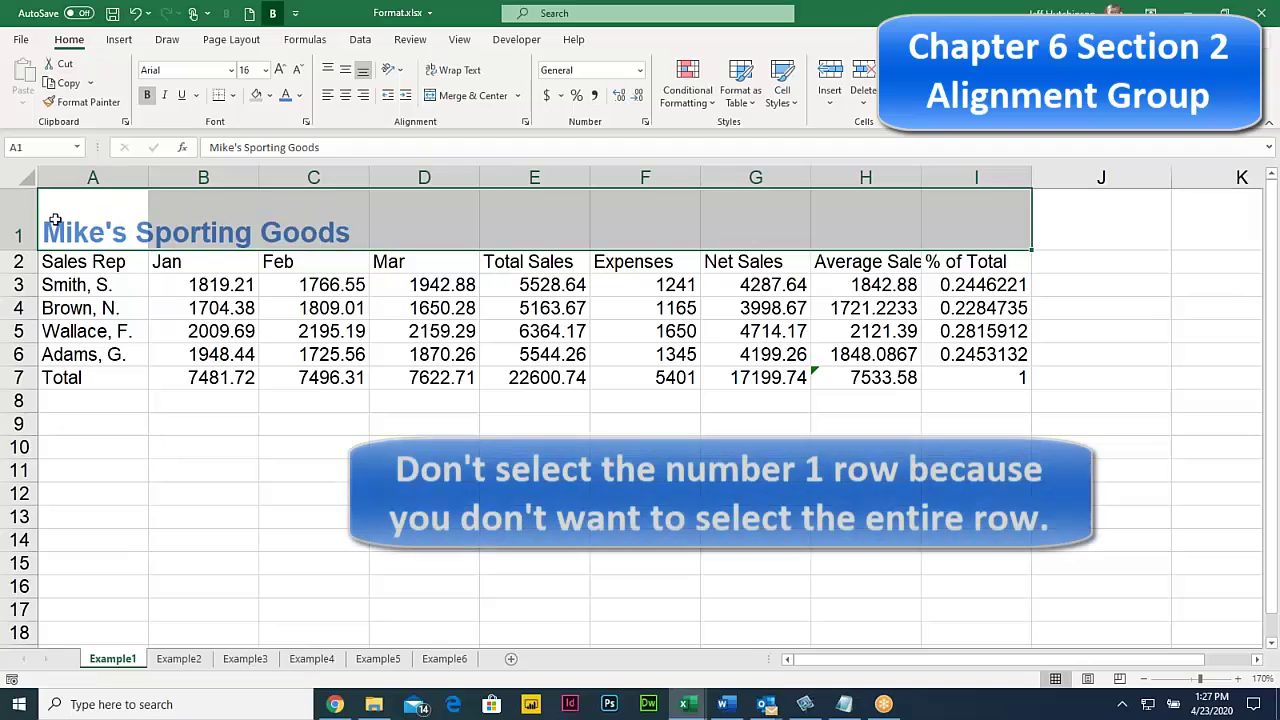
click(15, 222)
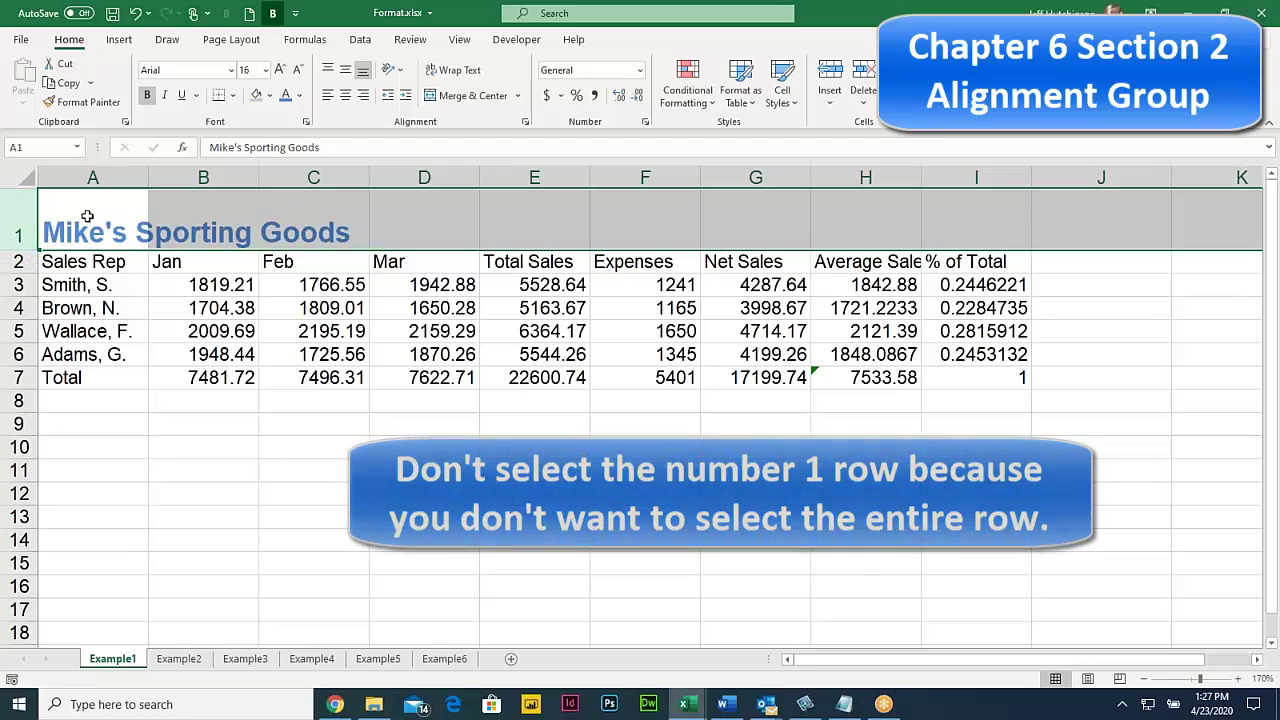
drag(87, 217, 1007, 222)
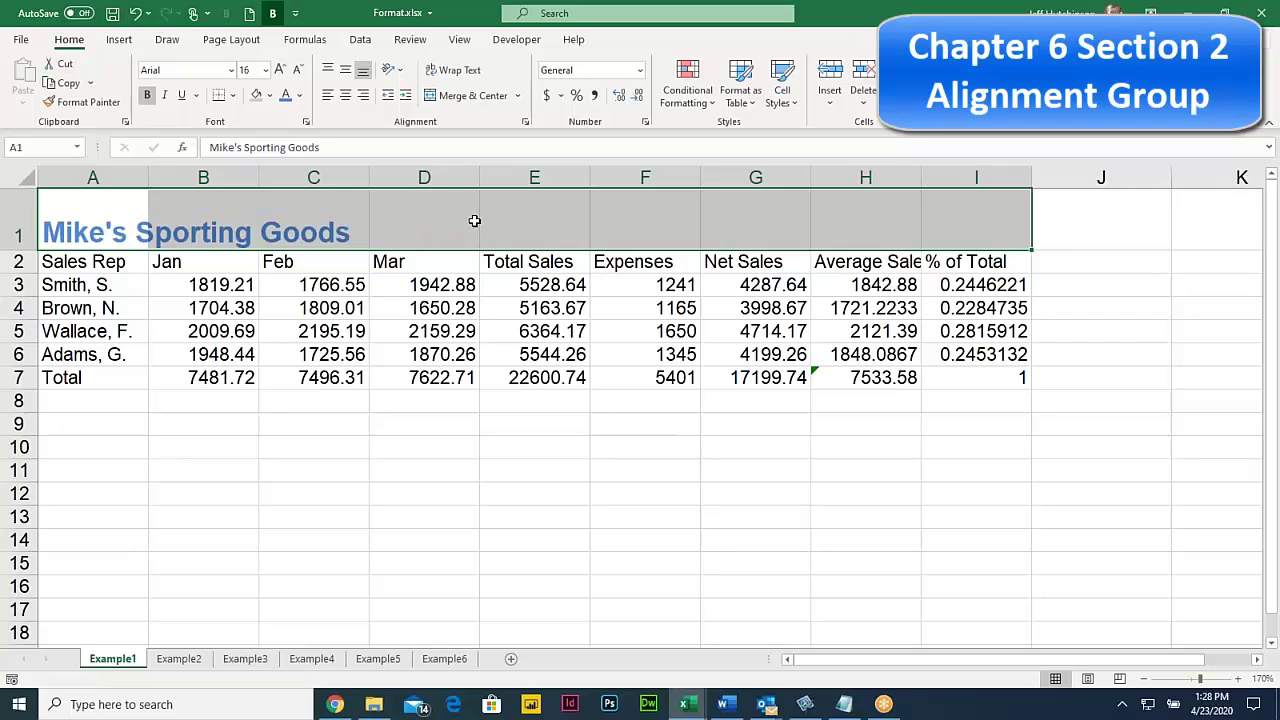
click(460, 97)
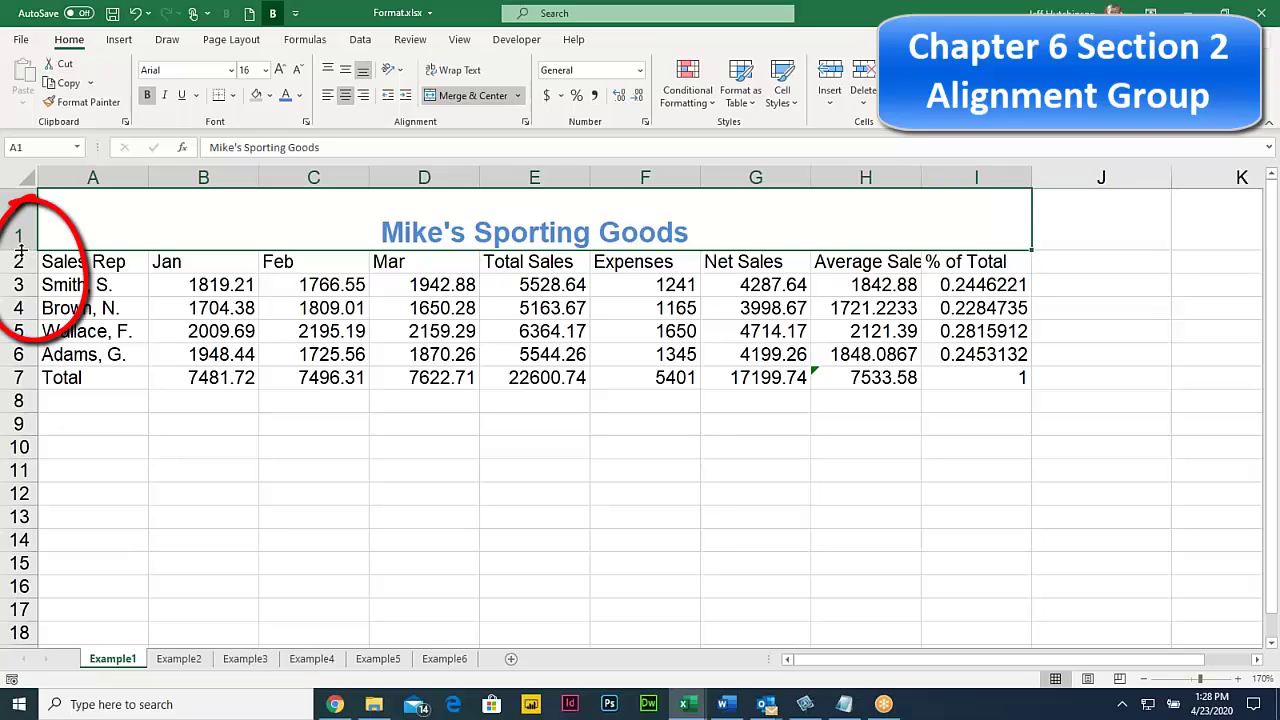
Make row 1 taller and try left and right alignment on the title, finishing with it centered horizontally
drag(24, 250, 25, 294)
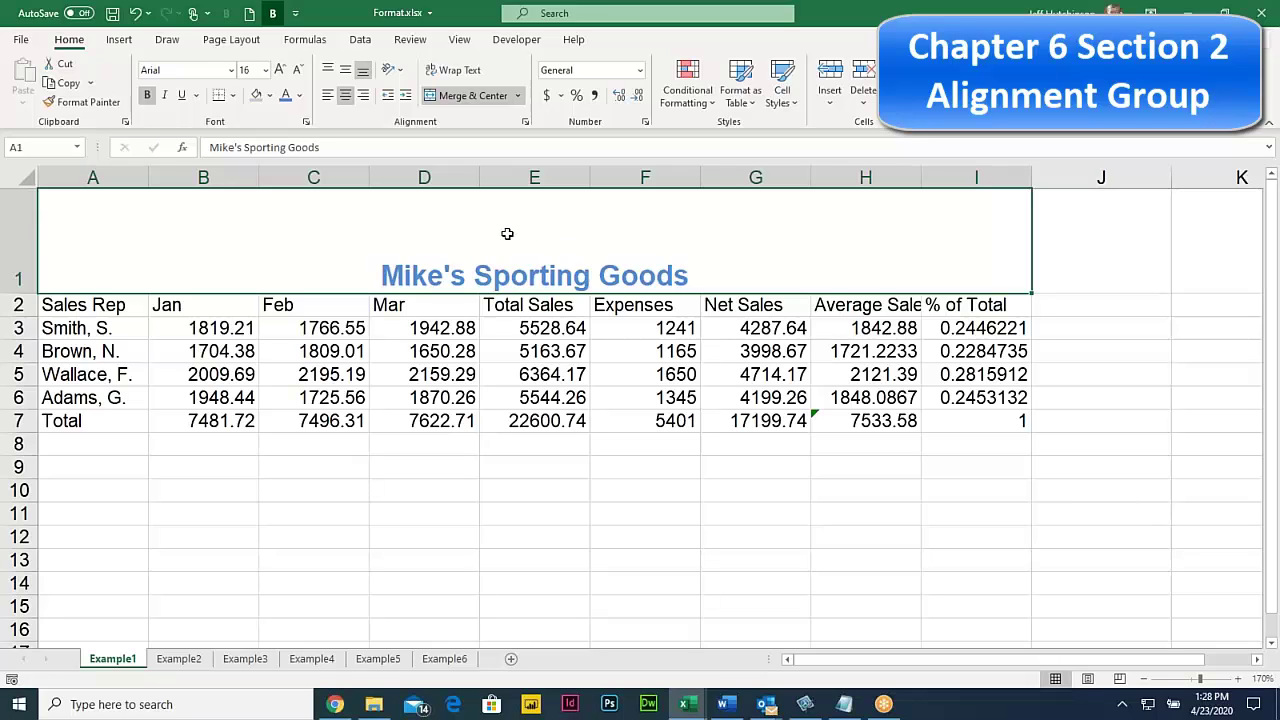
click(327, 96)
click(363, 96)
click(344, 96)
Try the top, middle and bottom vertical alignments on the title, finishing with middle alignment
click(338, 69)
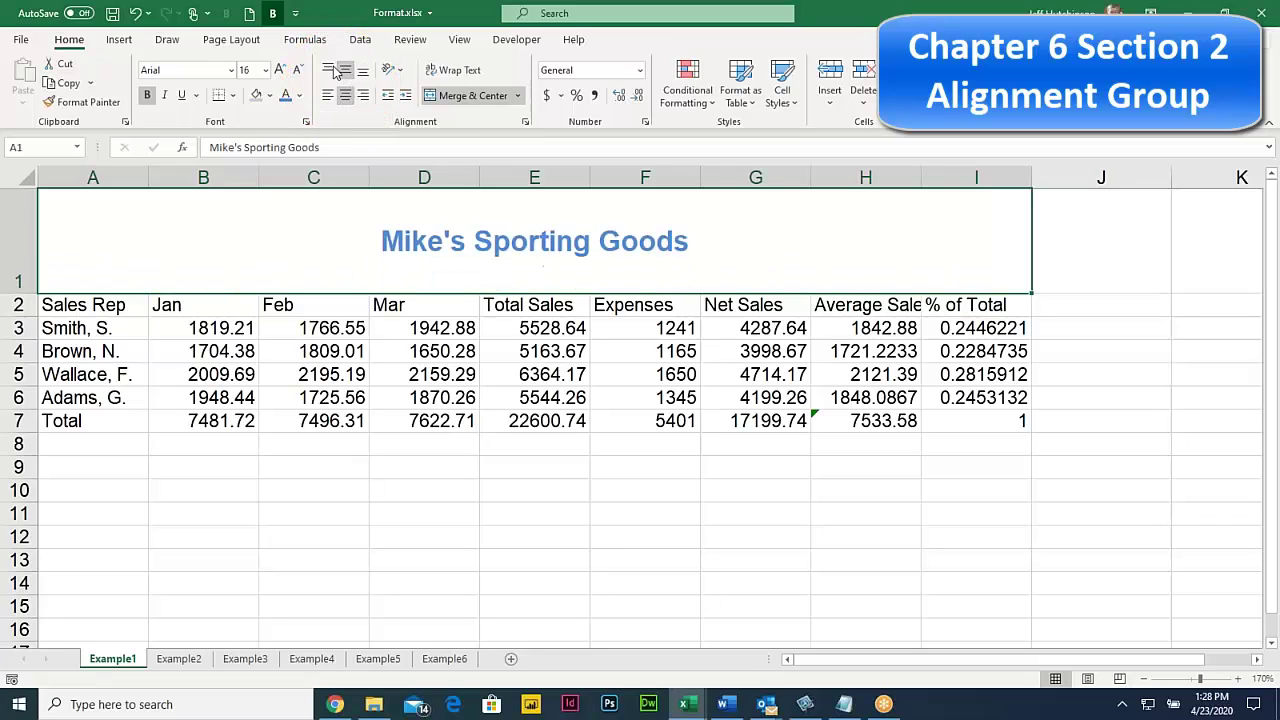
click(327, 69)
click(345, 69)
click(363, 69)
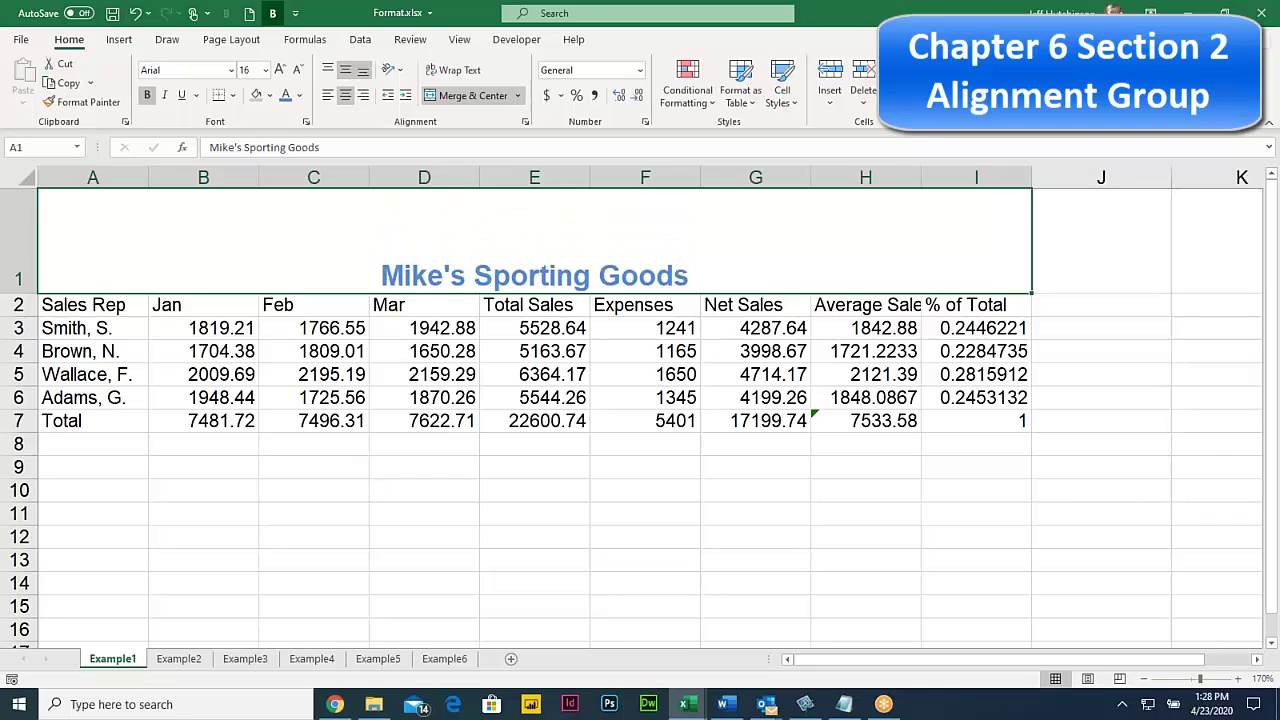
click(345, 69)
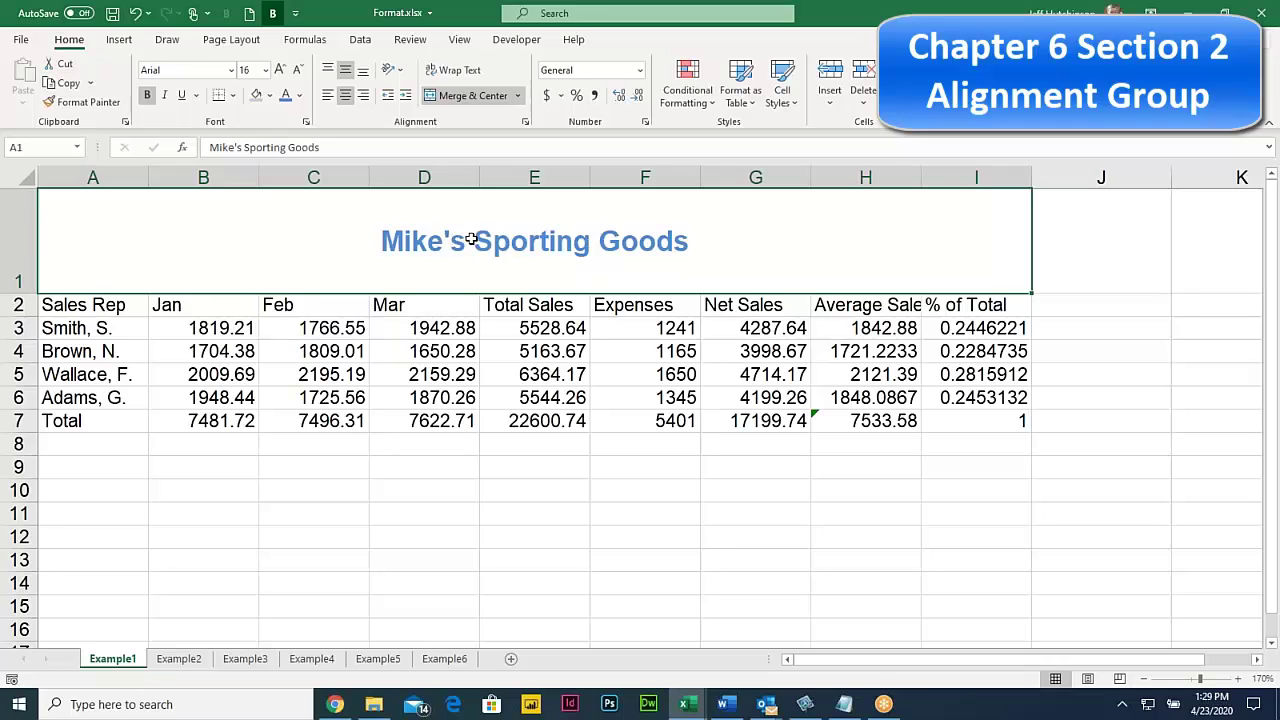
double_click(465, 241)
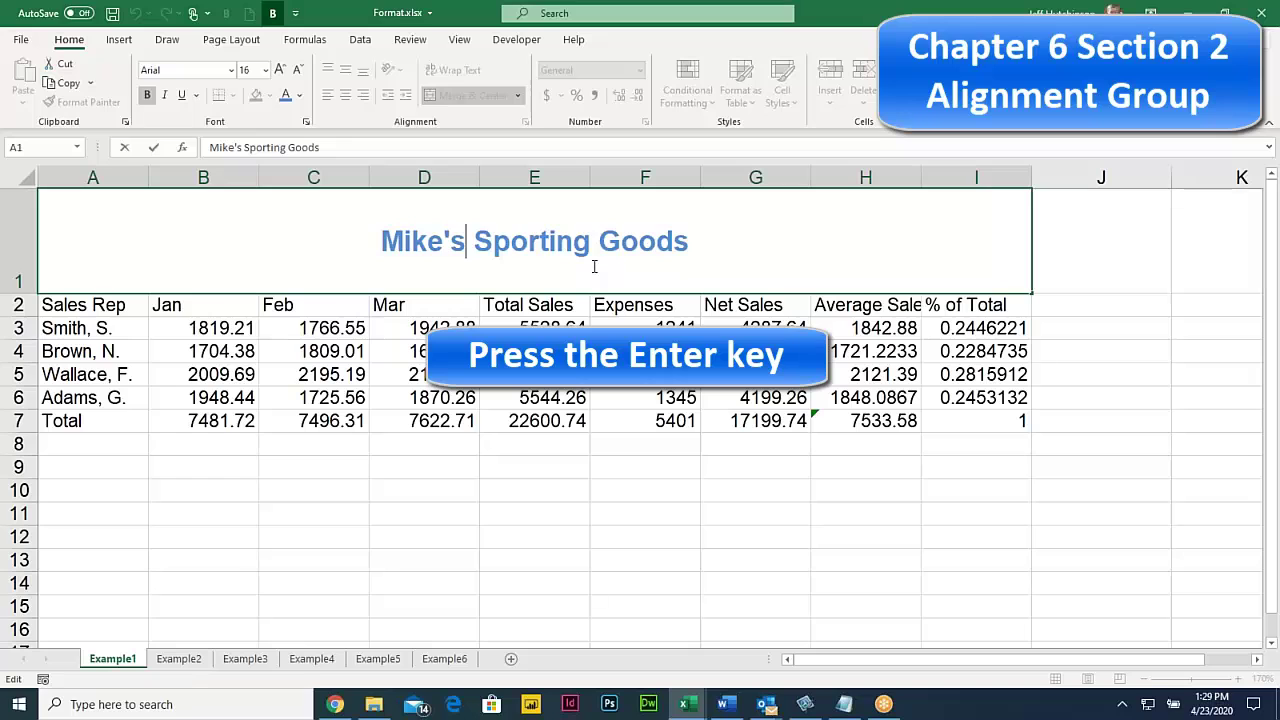
key(Return)
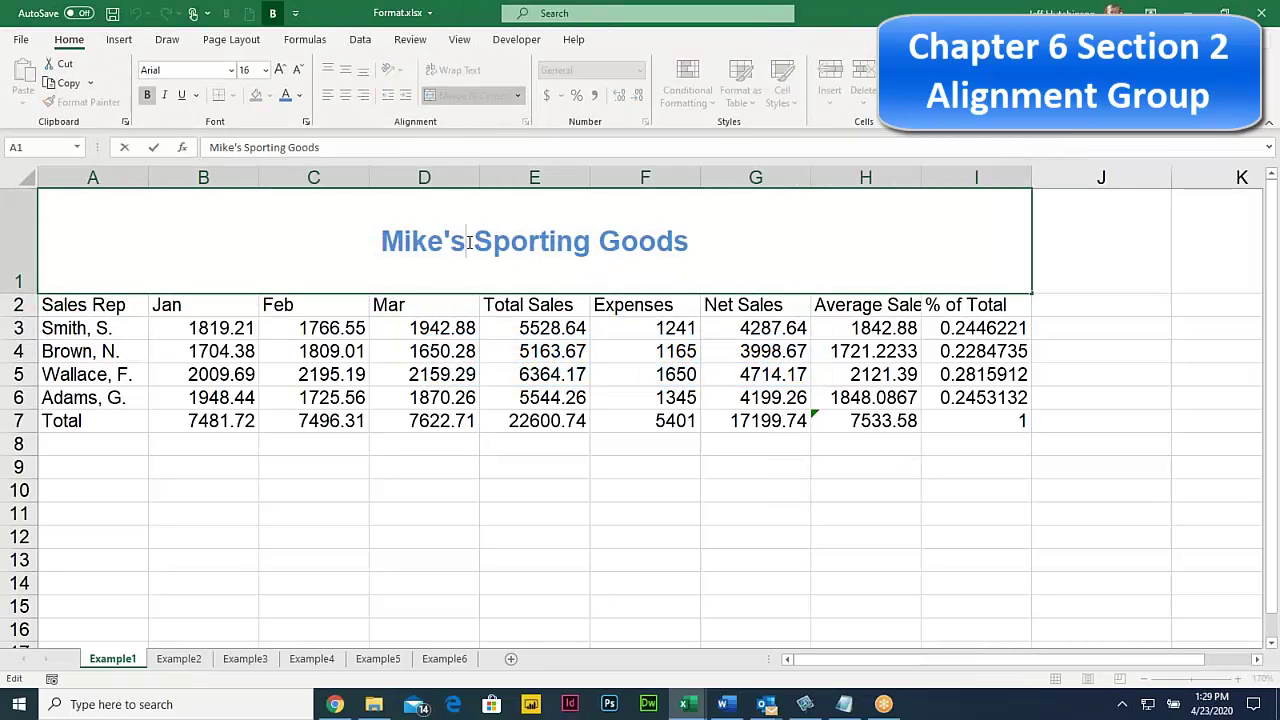
key(Return)
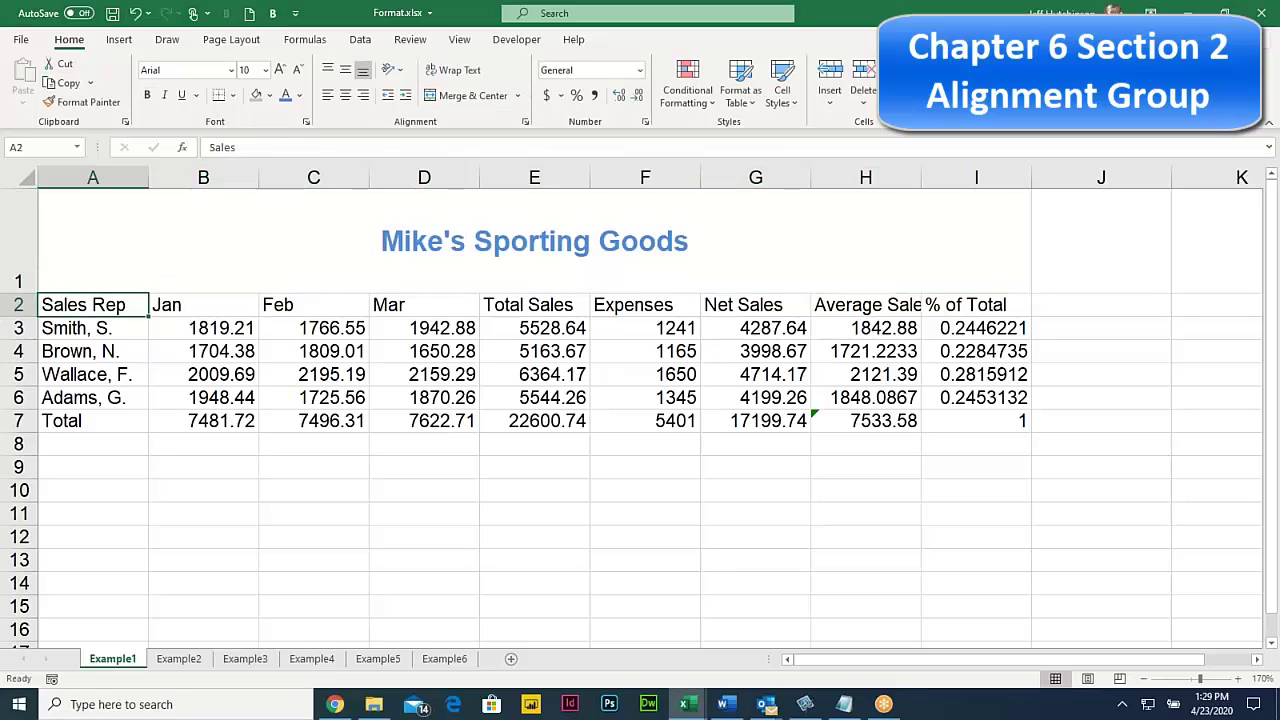
Insert a line break after "Mike's" in the title cell and remove the space before "Sporting Goods" on the second line
double_click(463, 241)
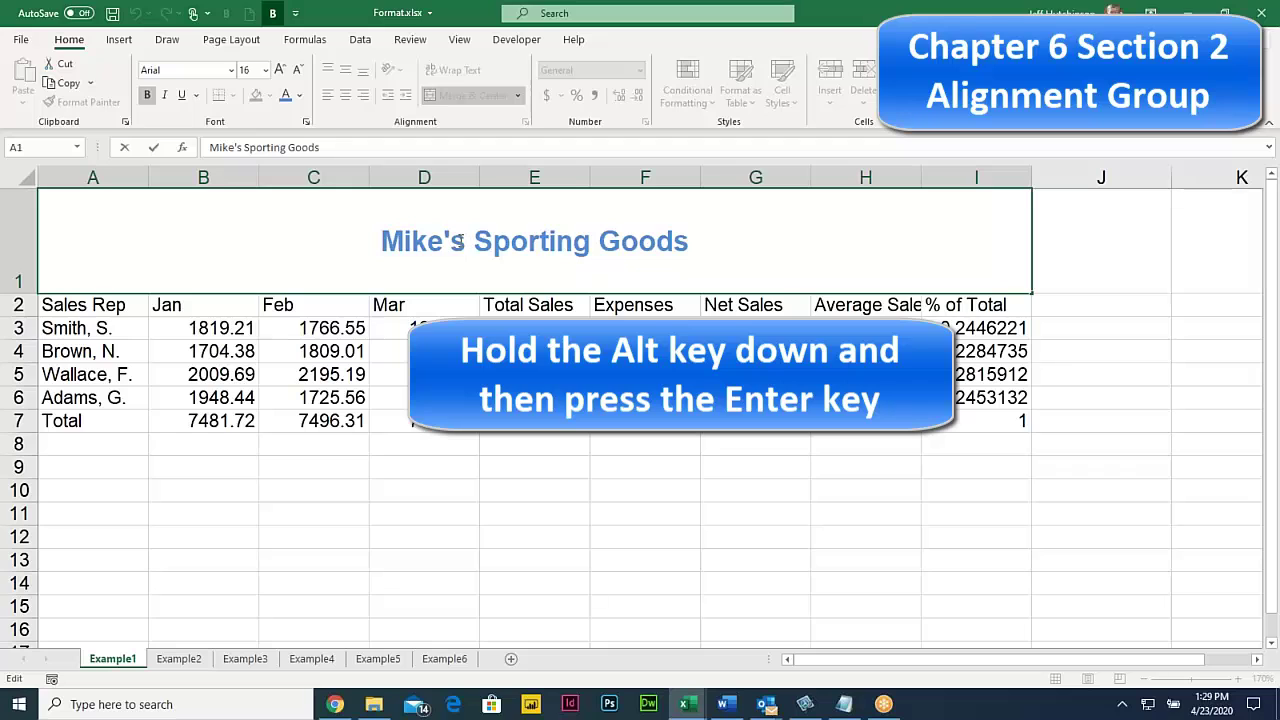
key(alt)
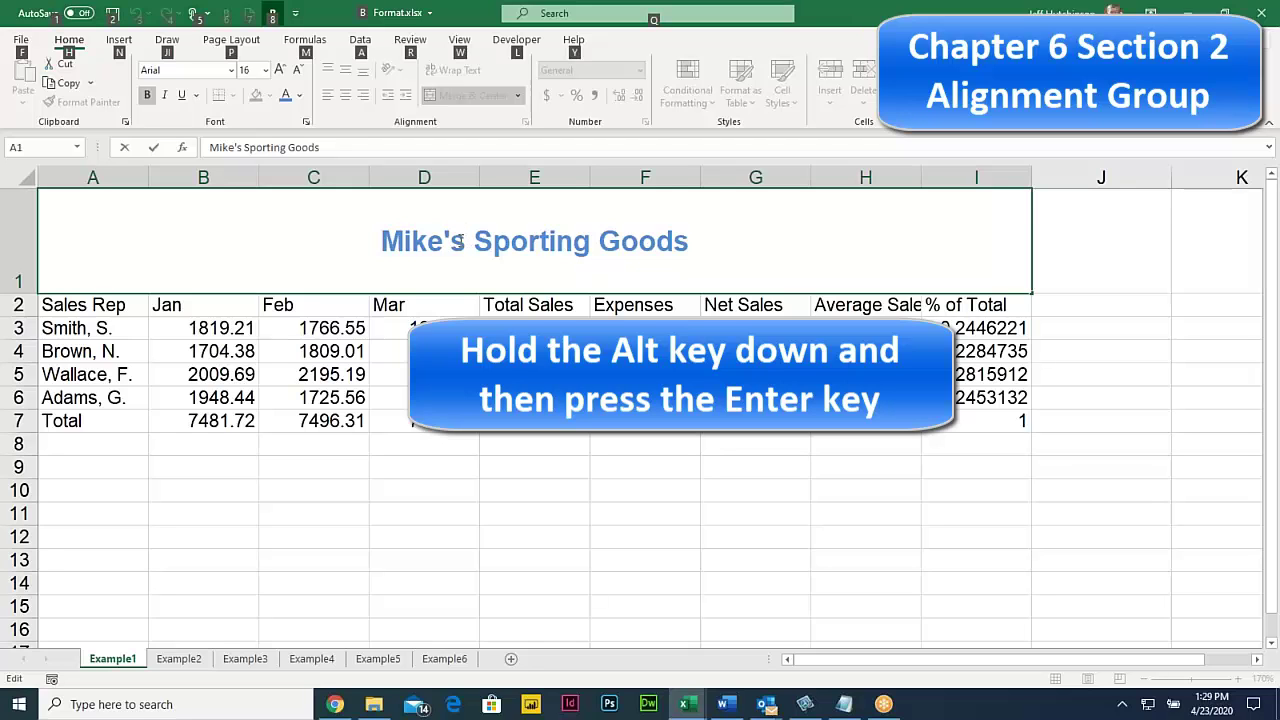
key(alt+Return)
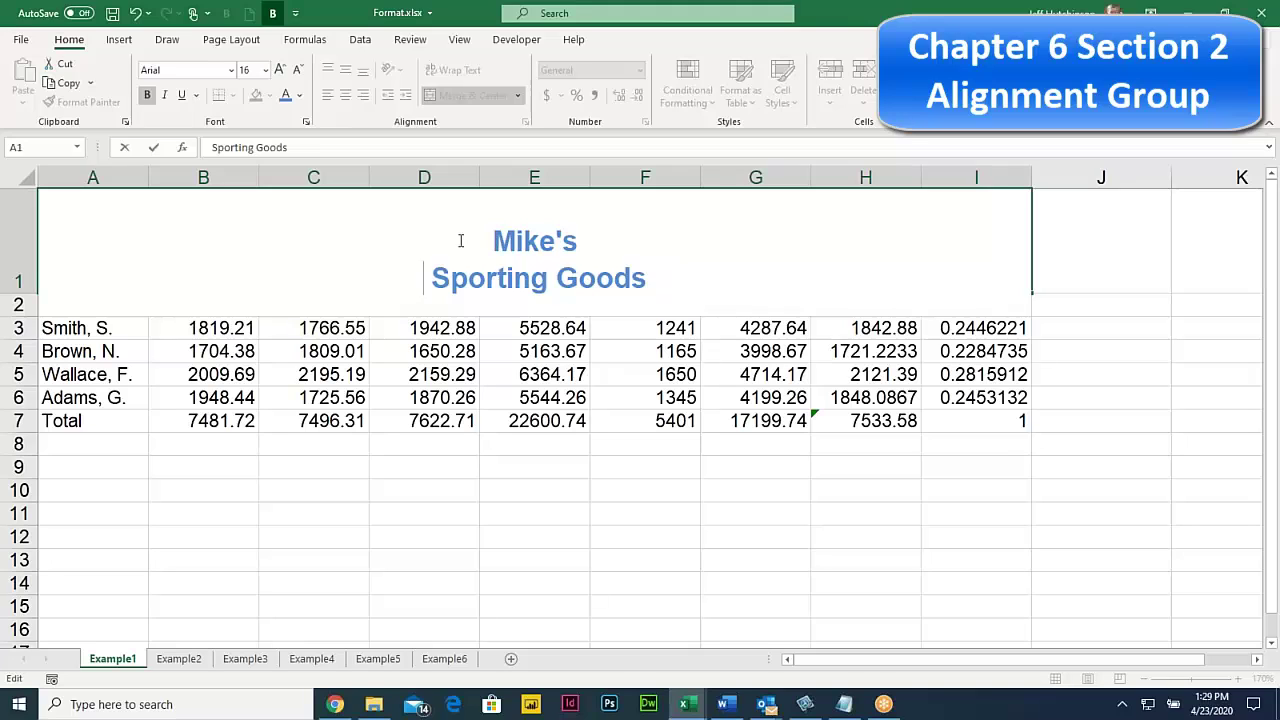
key(Delete)
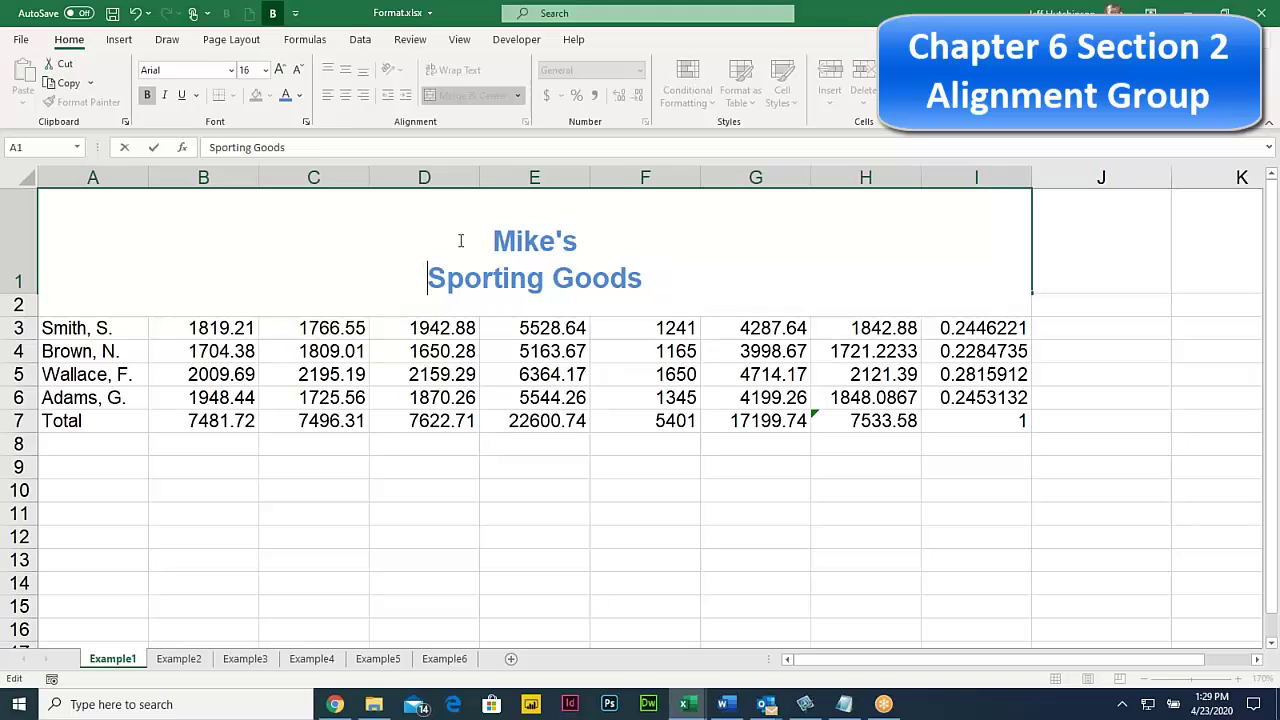
click(567, 330)
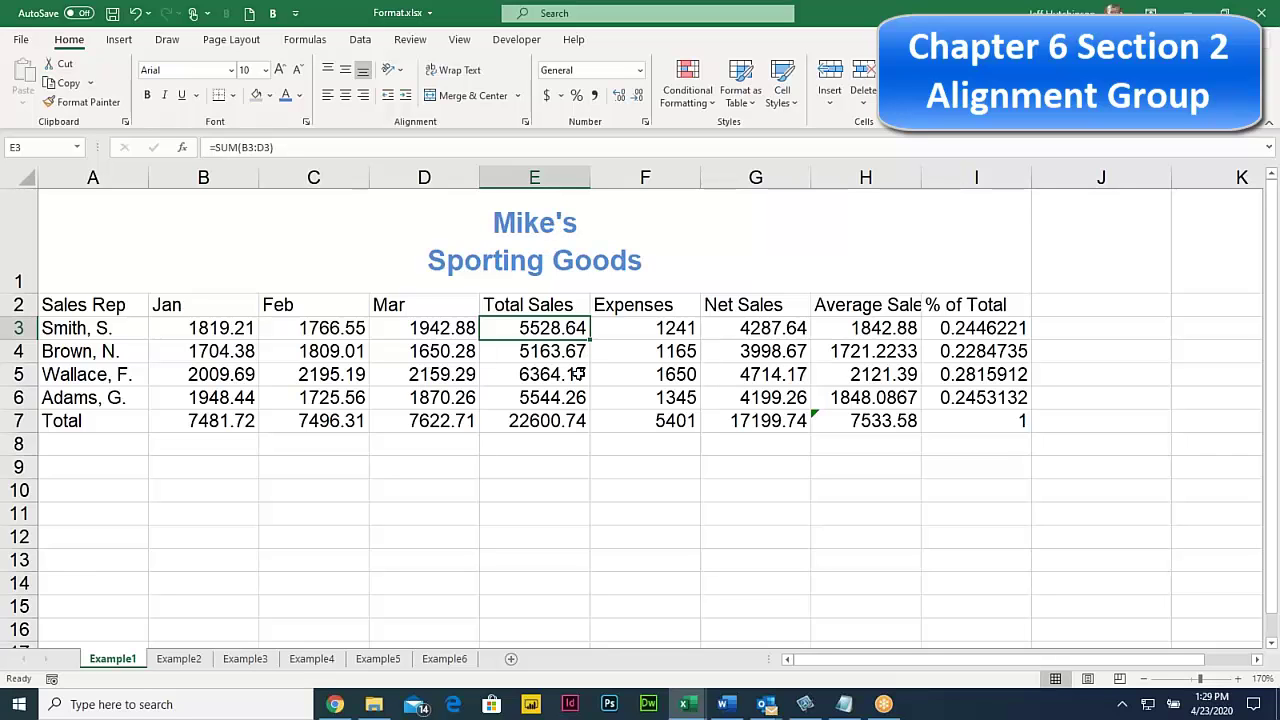
Switch to the course PDF in Chrome and examine the 6.20 Hard Return entry and Practice Exercise 174 on page 87
click(336, 705)
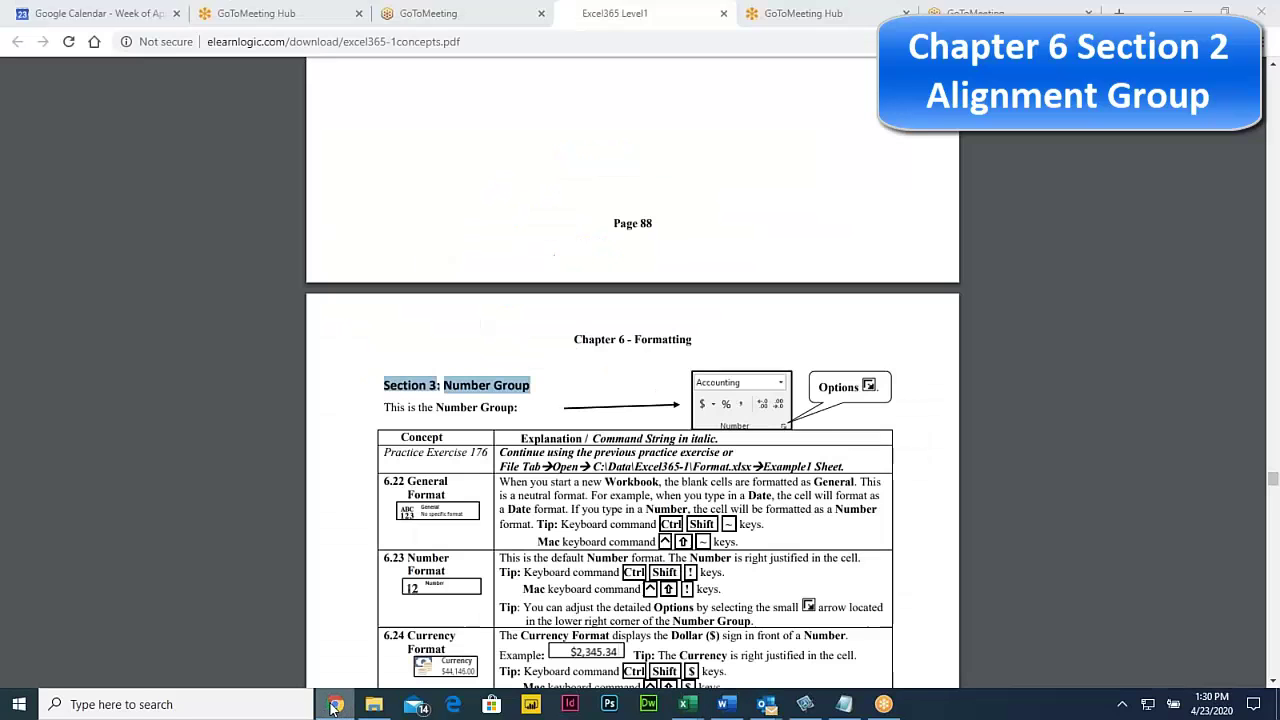
scroll(465, 513, down, 3)
scroll(465, 513, down, 1)
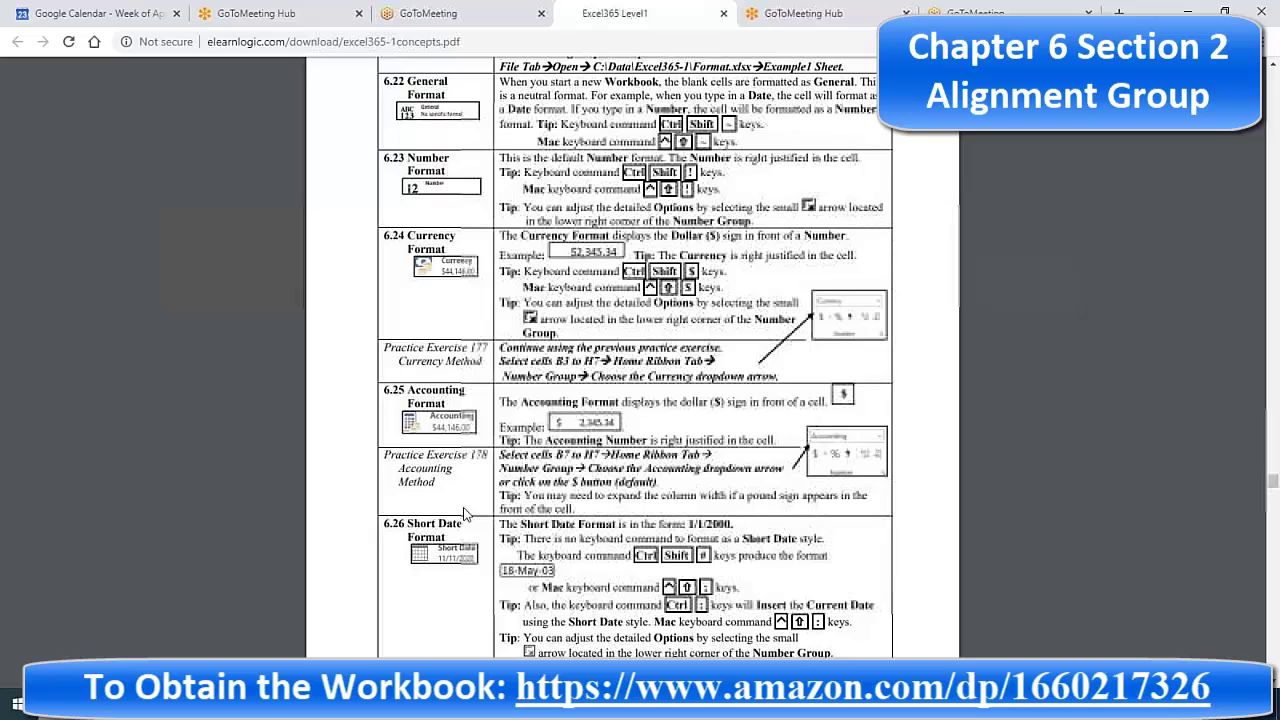
scroll(465, 511, down, 1)
scroll(465, 490, up, 14)
scroll(445, 430, up, 2)
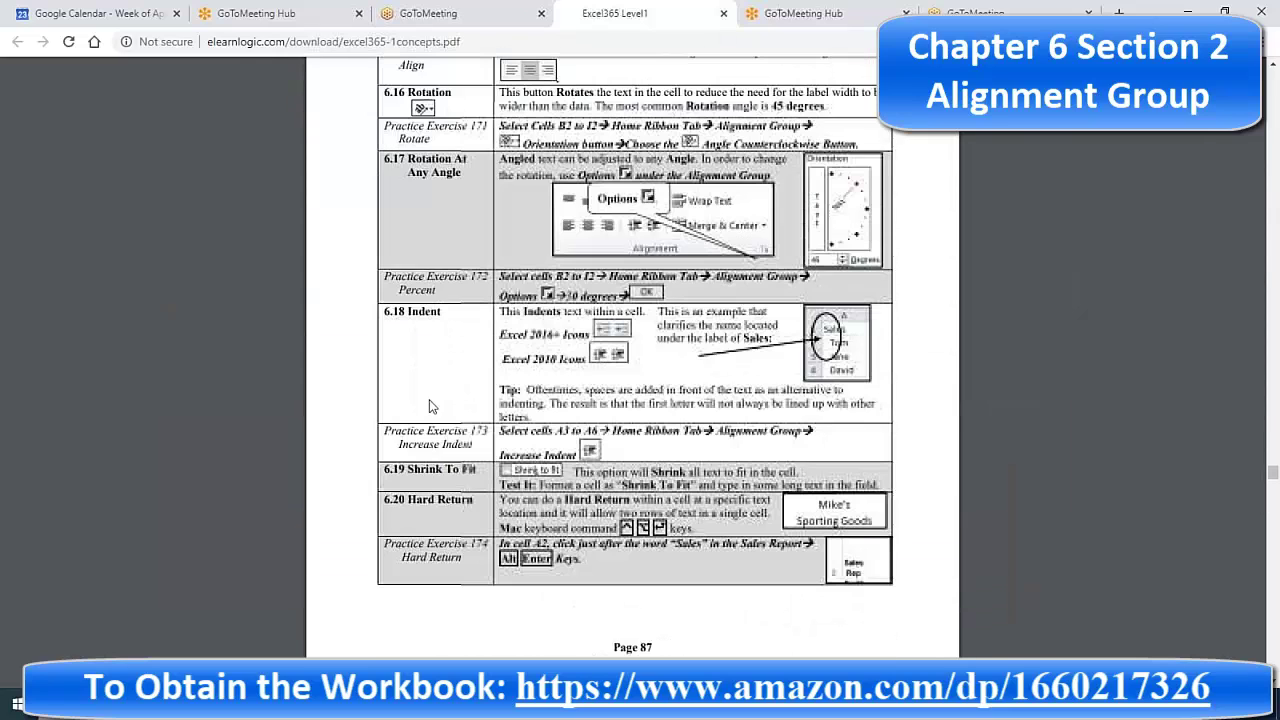
scroll(430, 405, down, 2)
drag(384, 338, 823, 347)
click(823, 349)
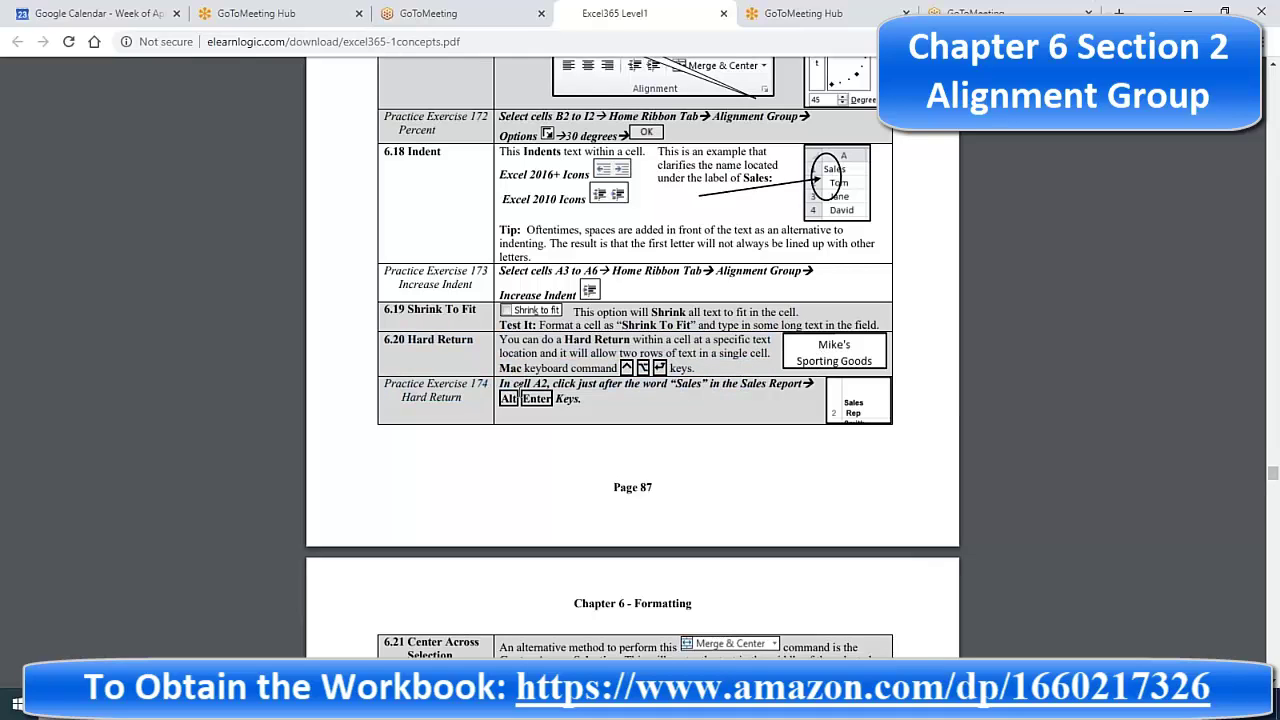
drag(499, 399, 581, 399)
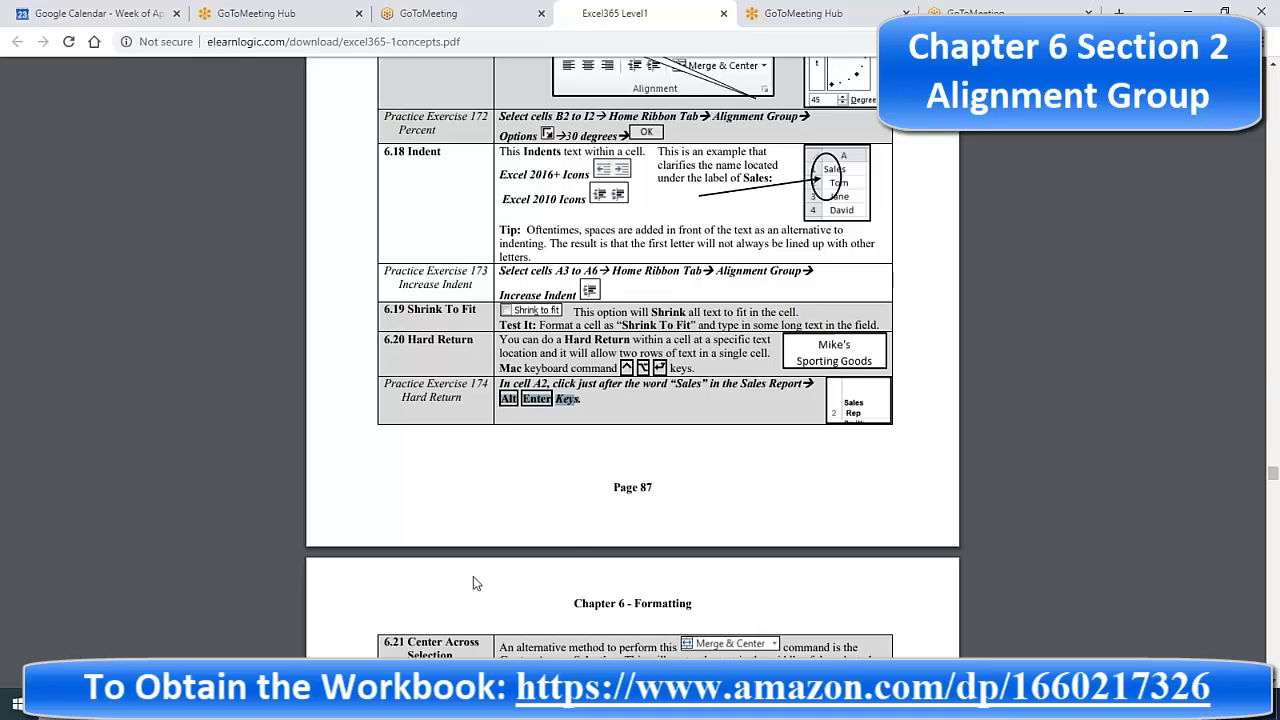
click(533, 348)
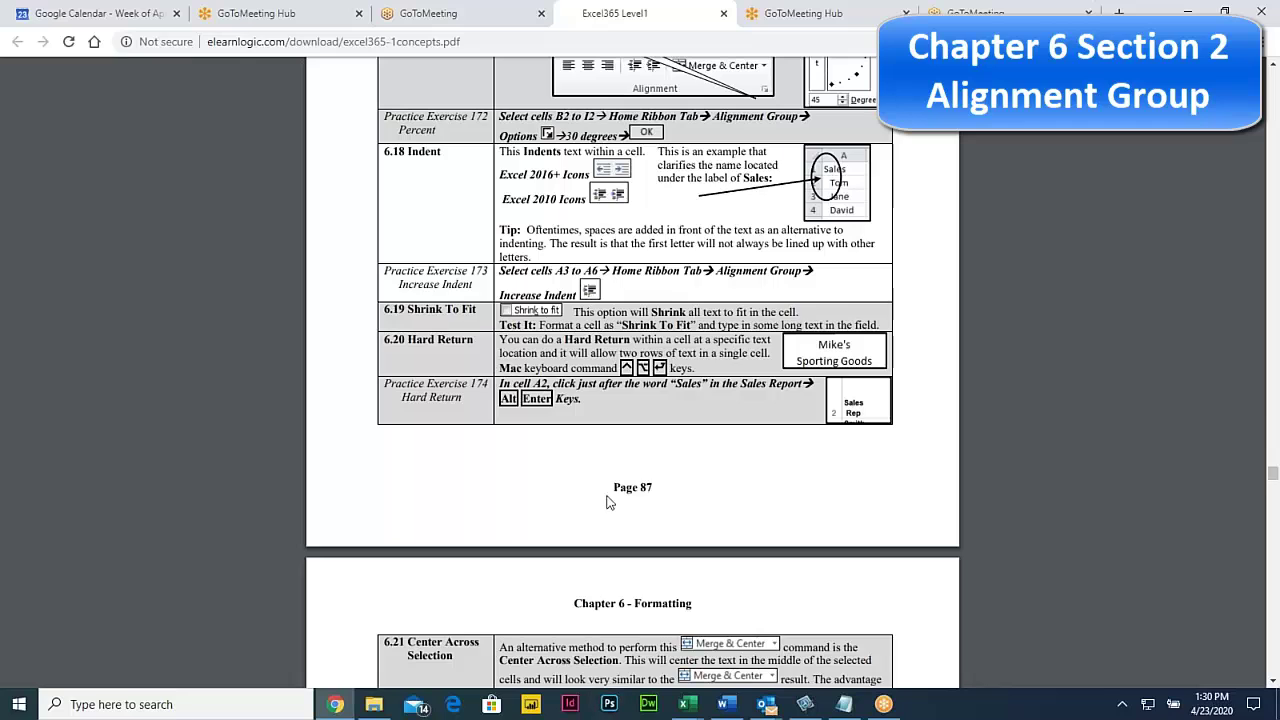
Switch back to the Format.xlsx workbook in Excel and check the merged title cell on the Example1 sheet
mouse_move(686, 704)
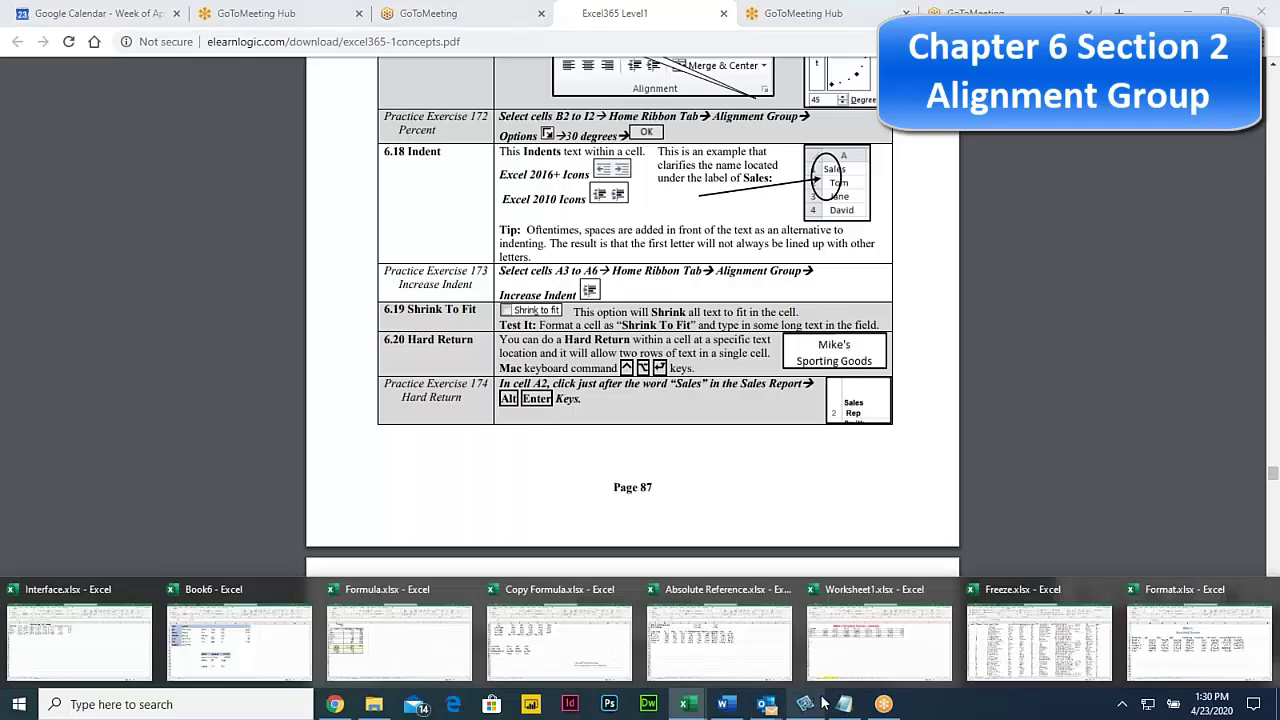
click(1228, 640)
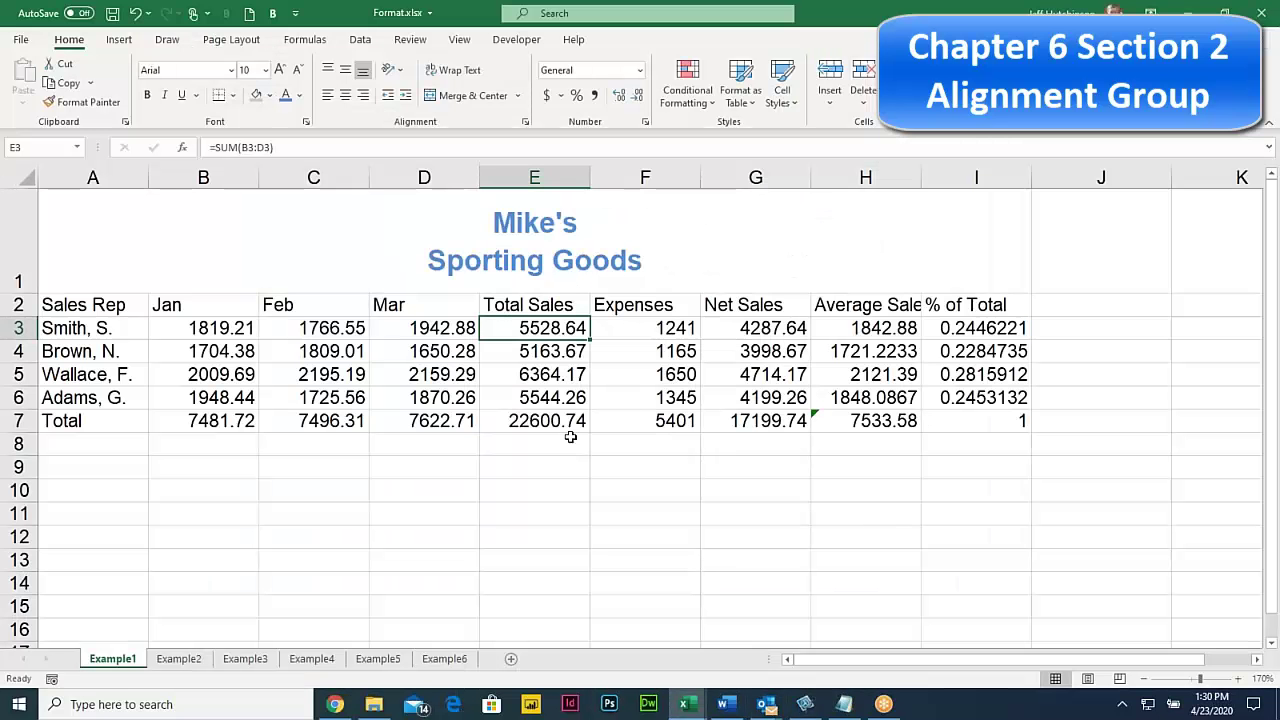
click(539, 355)
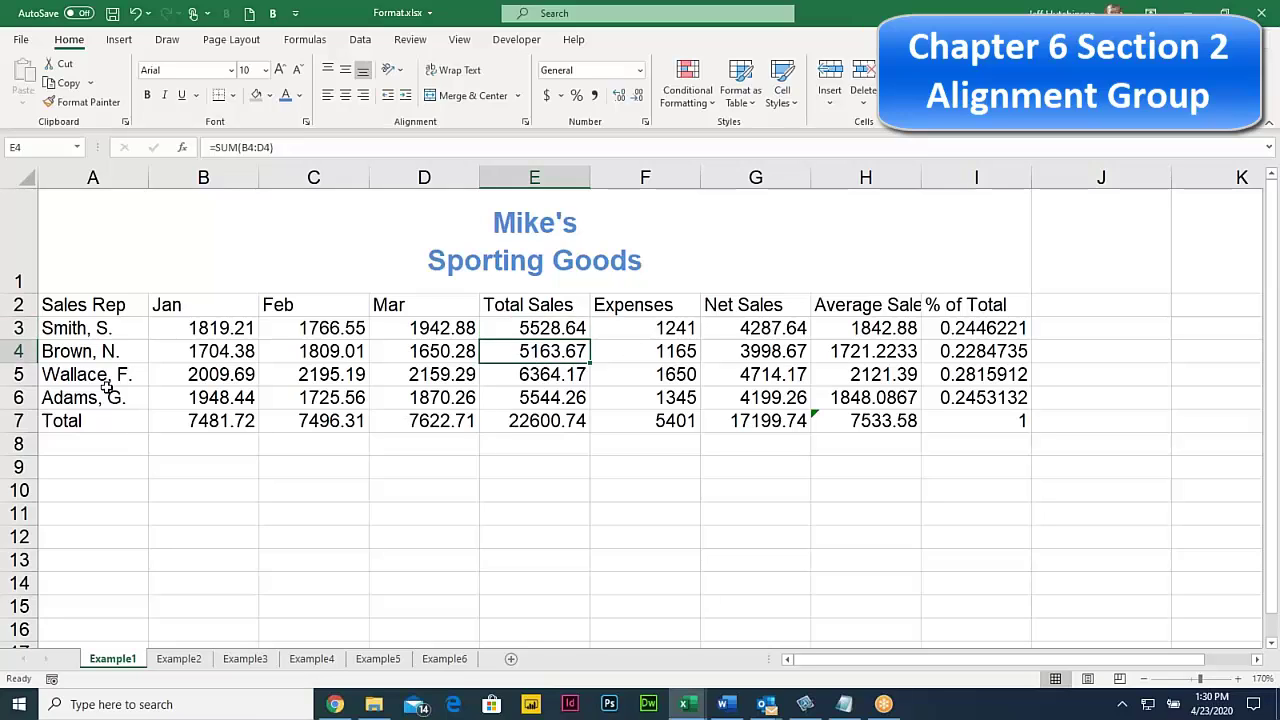
click(452, 242)
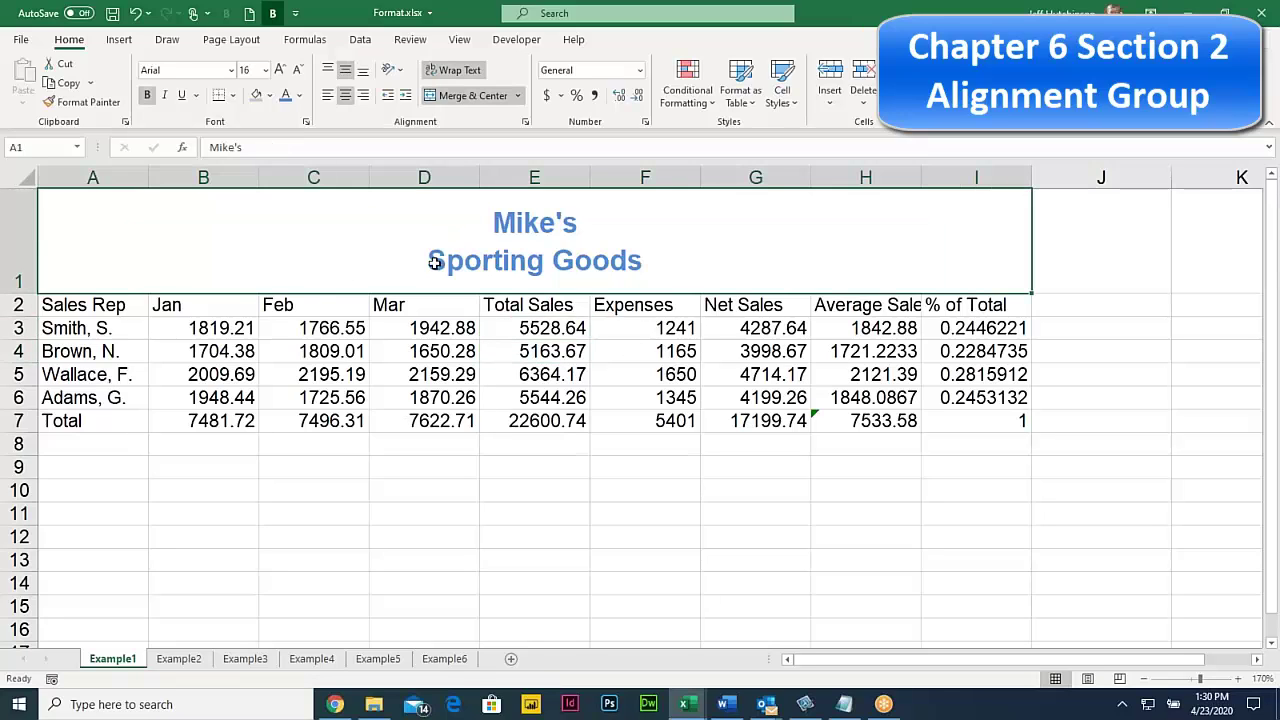
click(314, 310)
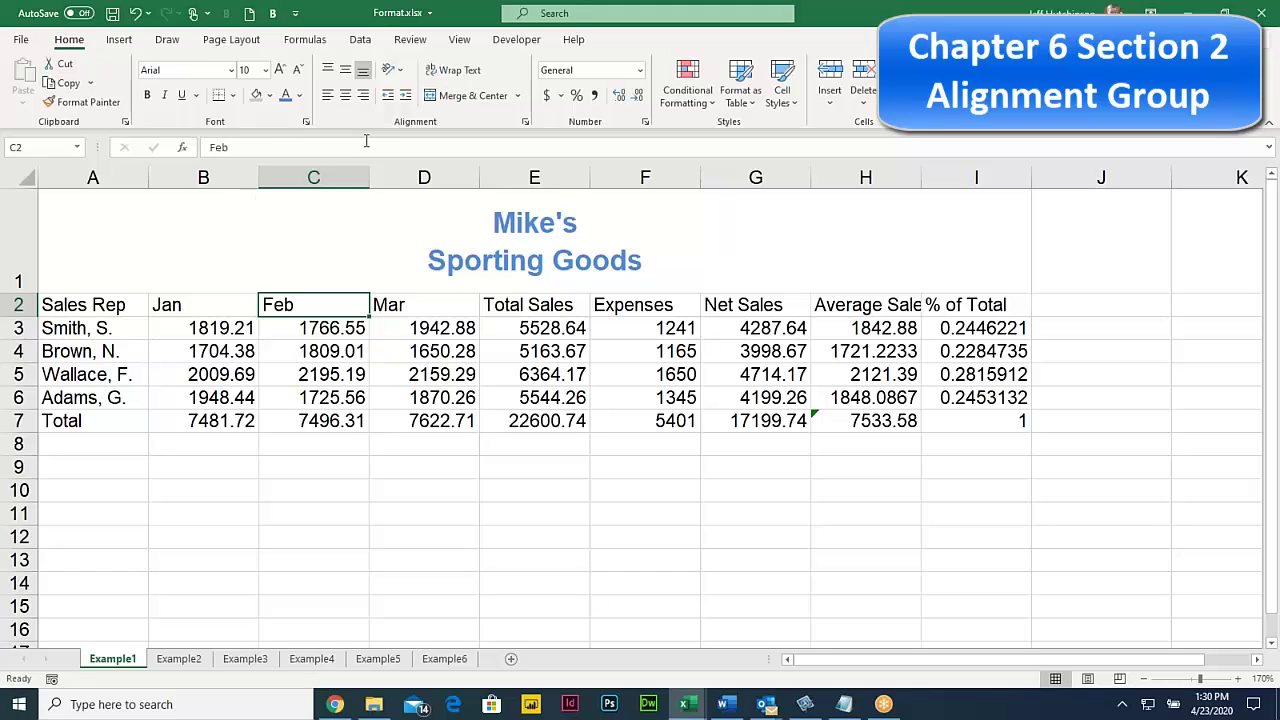
Replace the first-name initial in cell A3 with the sales rep's full first name
double_click(130, 327)
key(BackSpace)
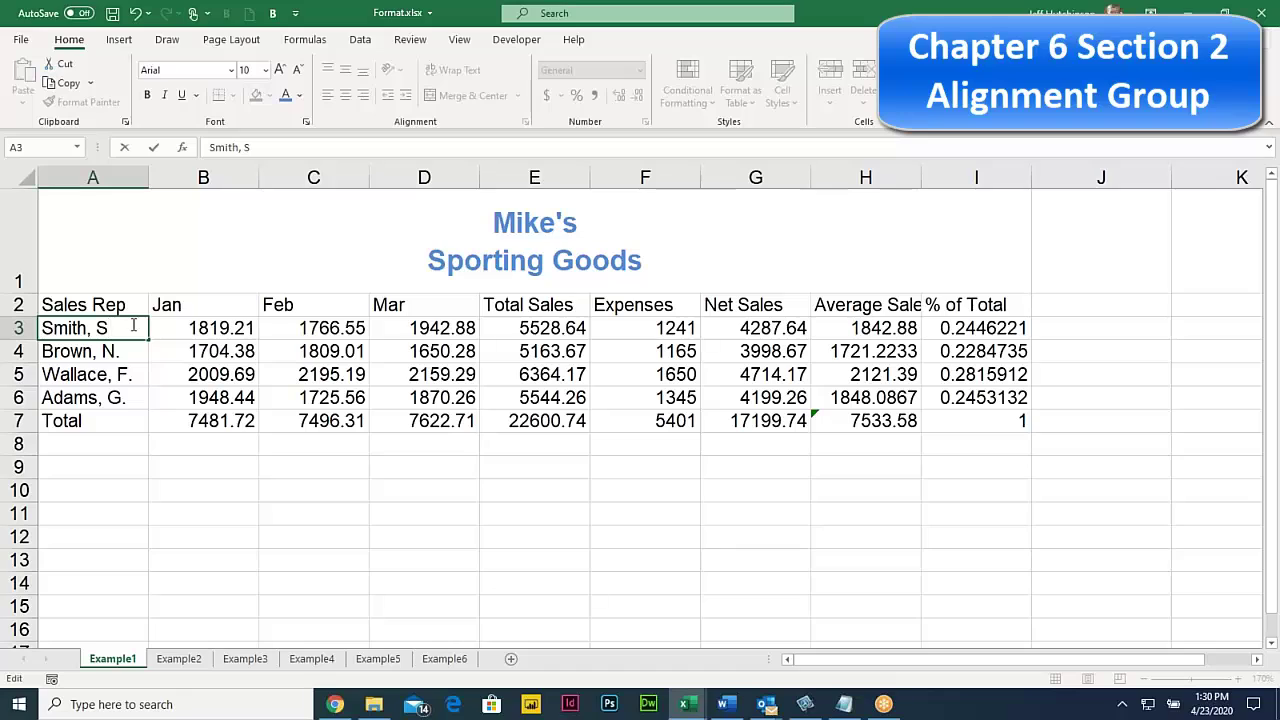
text(tephen)
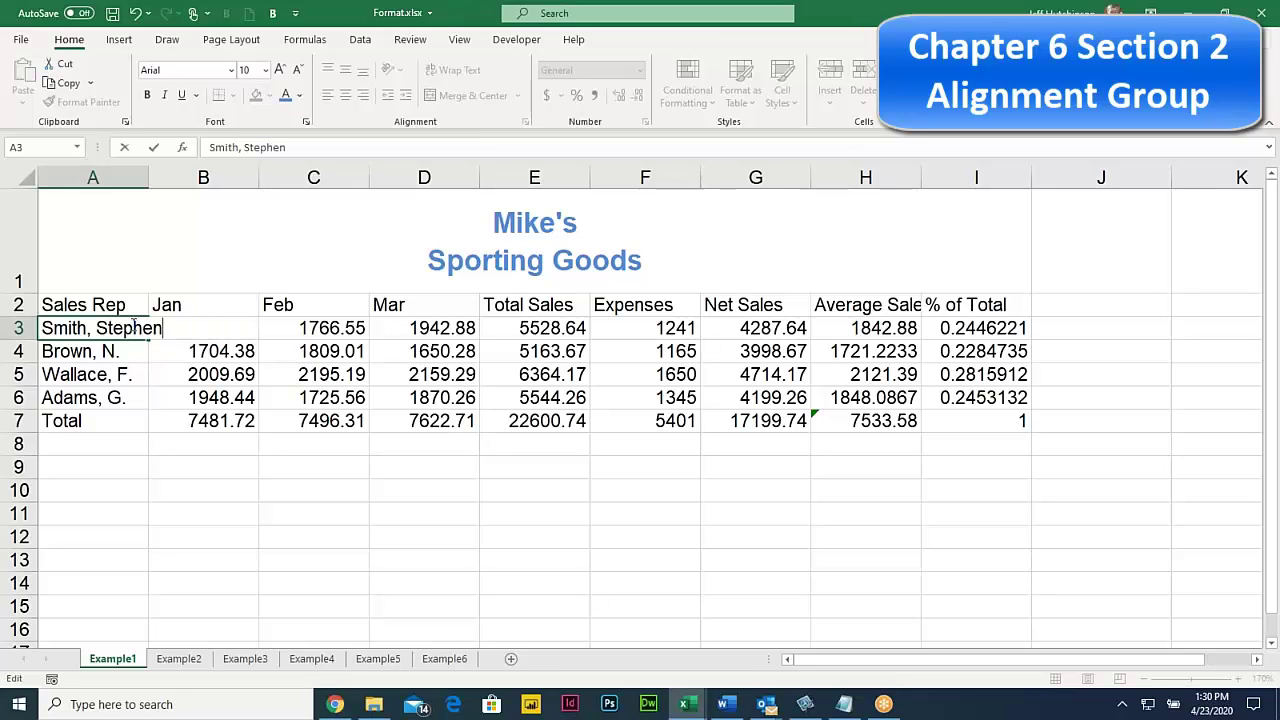
key(Return)
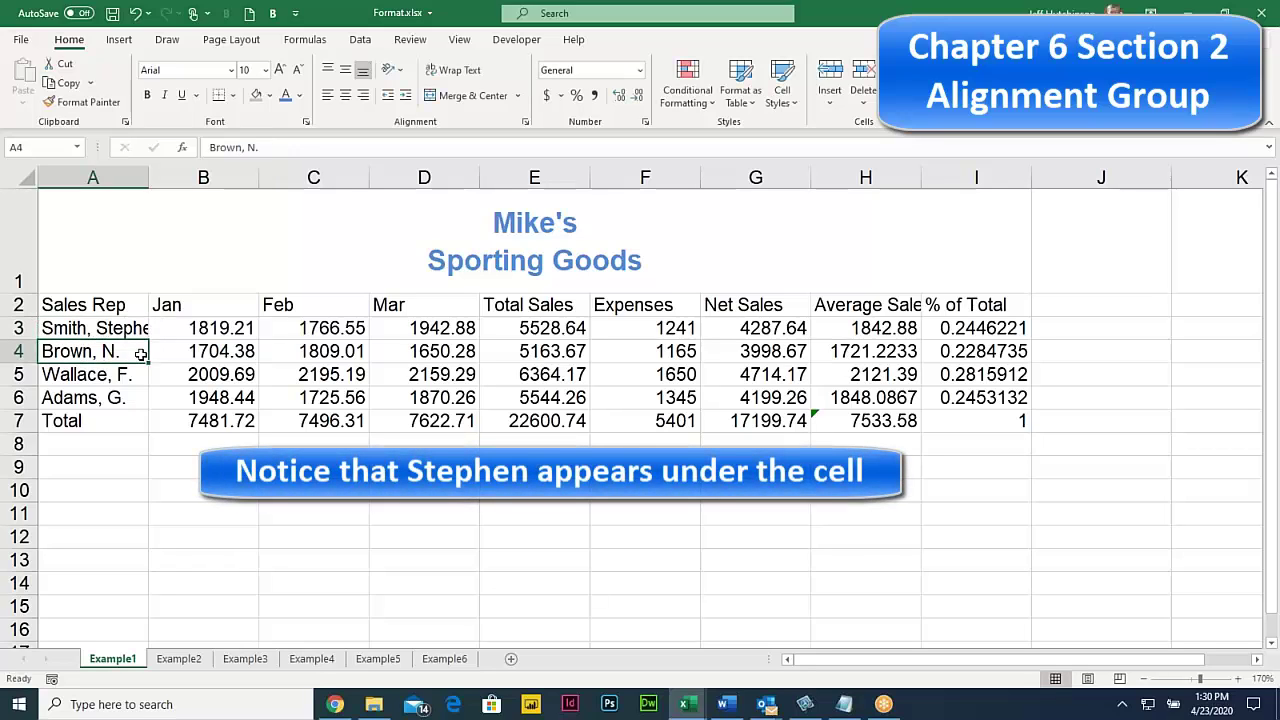
Apply Wrap Text to the long sales rep name in cell A3 and narrow column A slightly
click(115, 331)
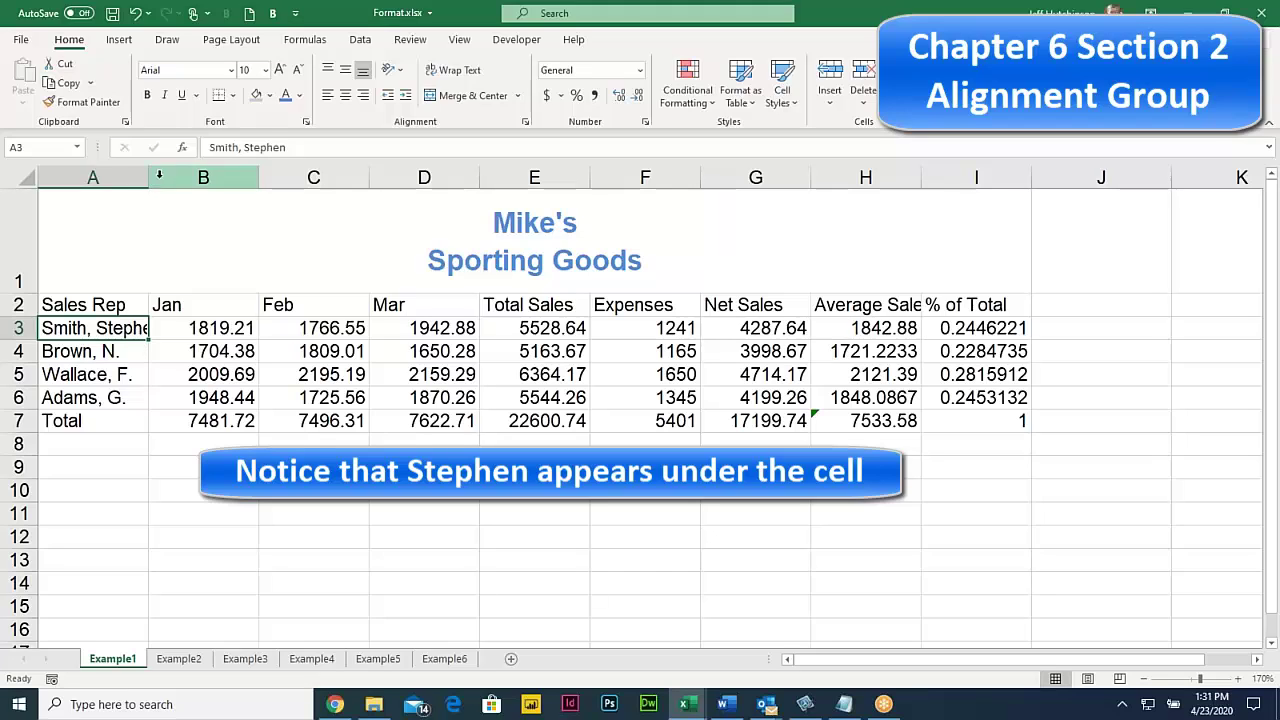
click(97, 351)
click(98, 328)
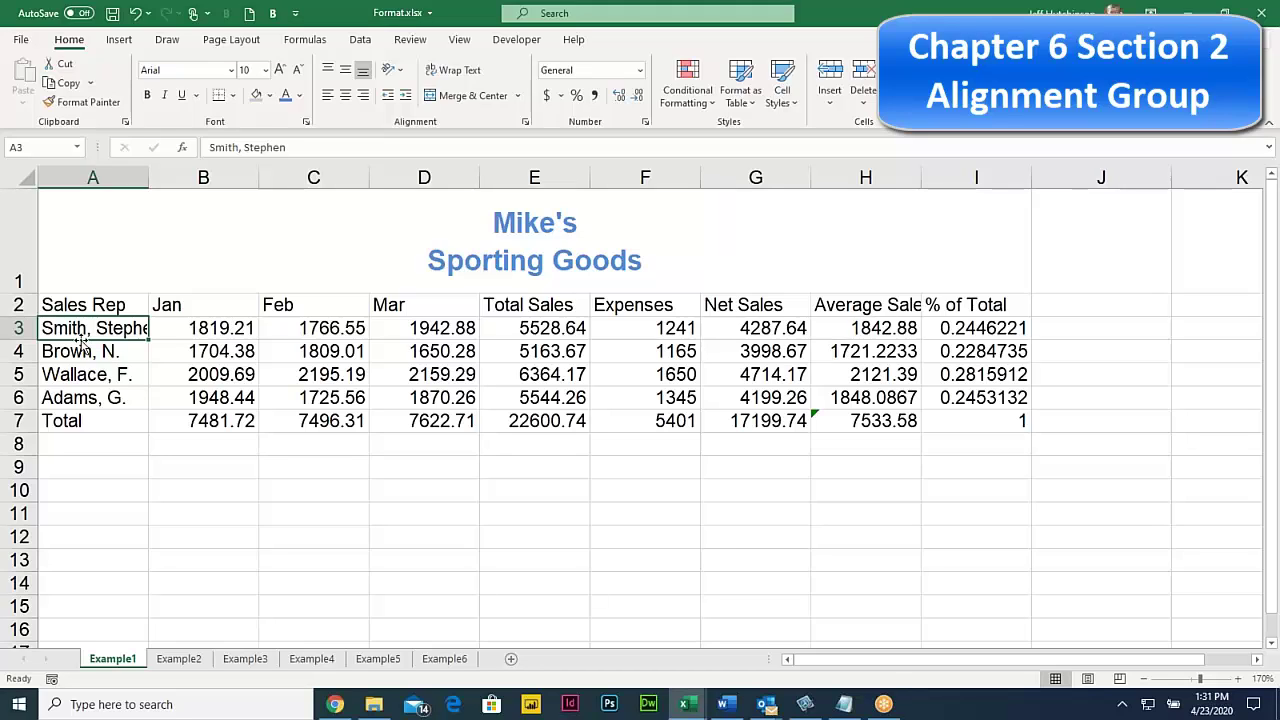
click(124, 305)
click(111, 322)
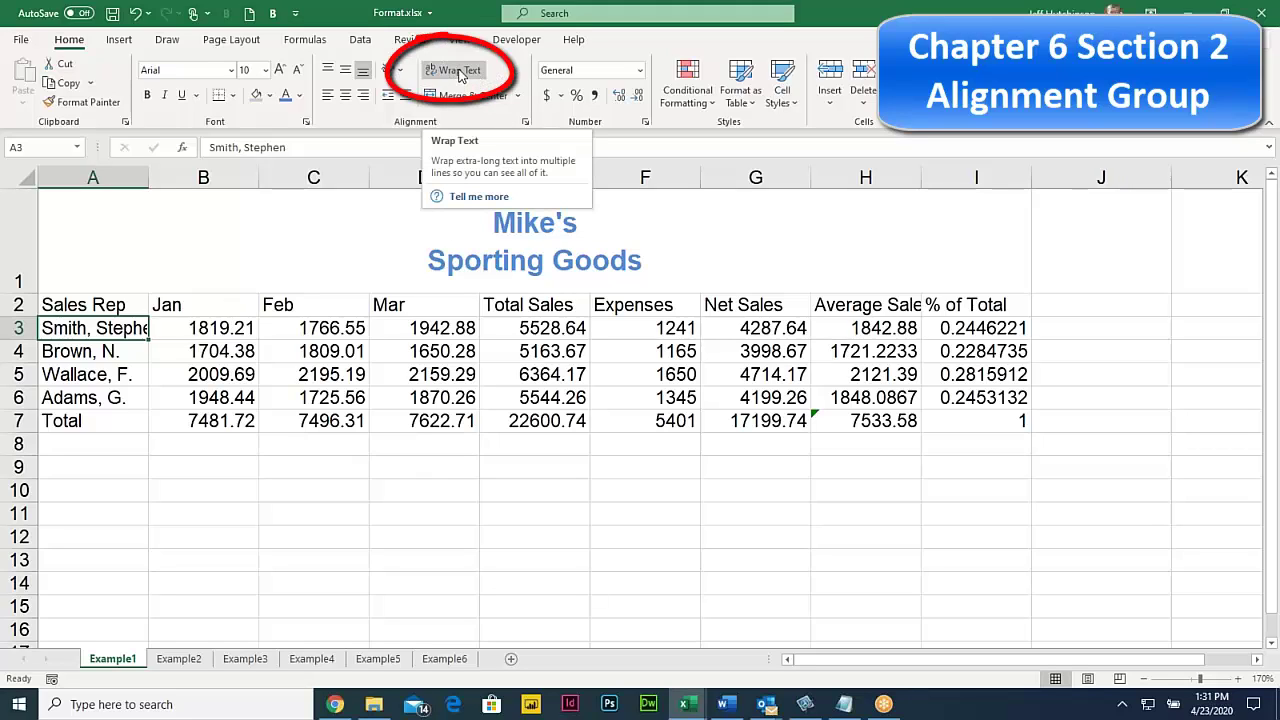
click(458, 72)
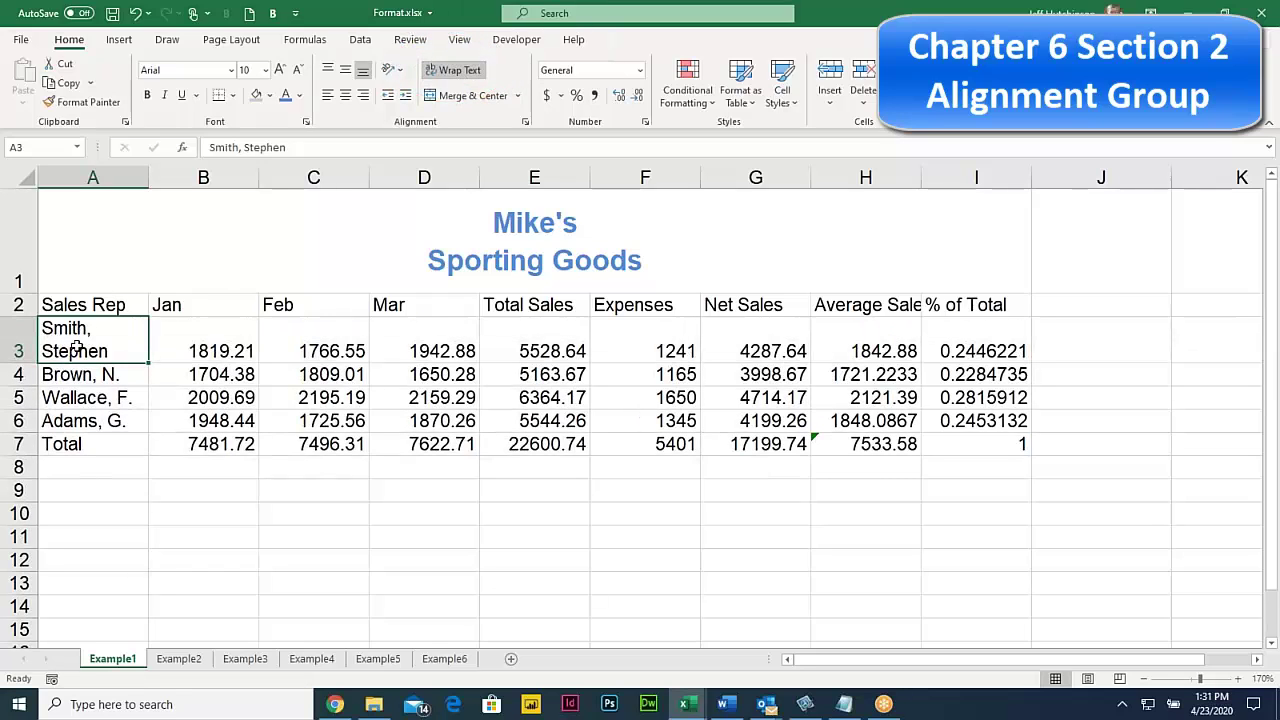
mouse_move(148, 177)
mouse_down()
mouse_move(208, 172)
mouse_move(141, 179)
mouse_up()
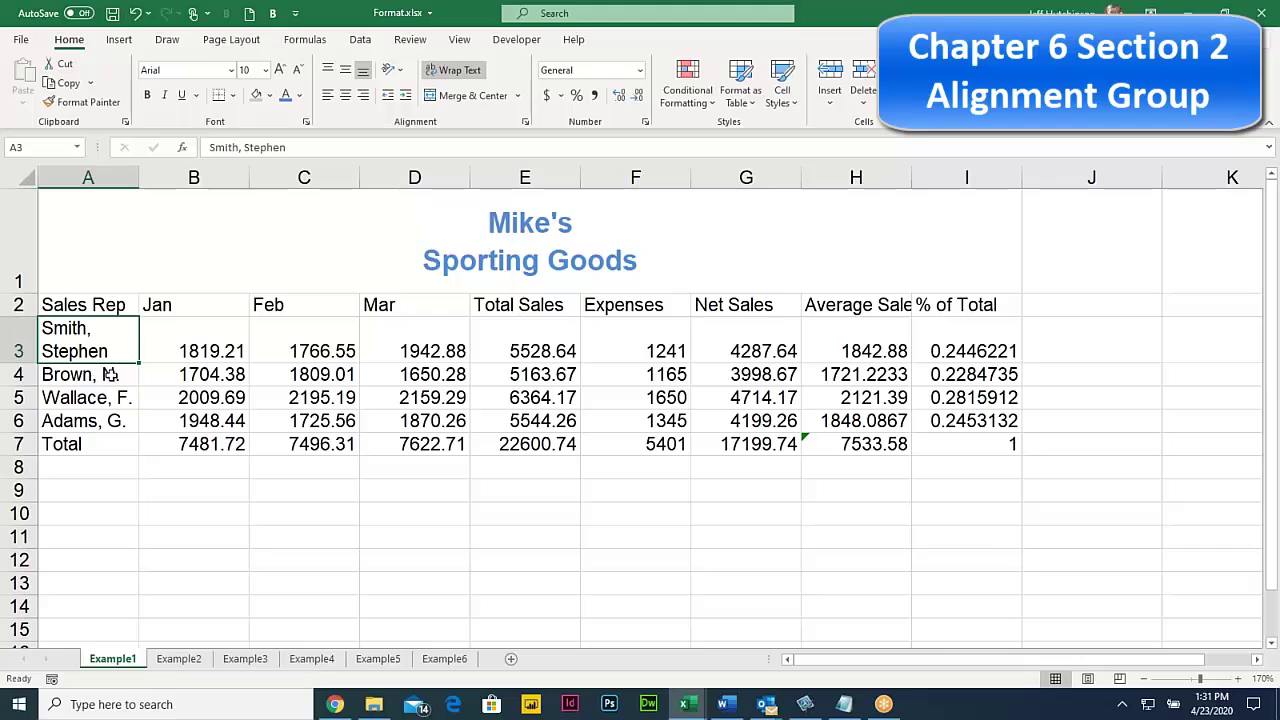
click(105, 305)
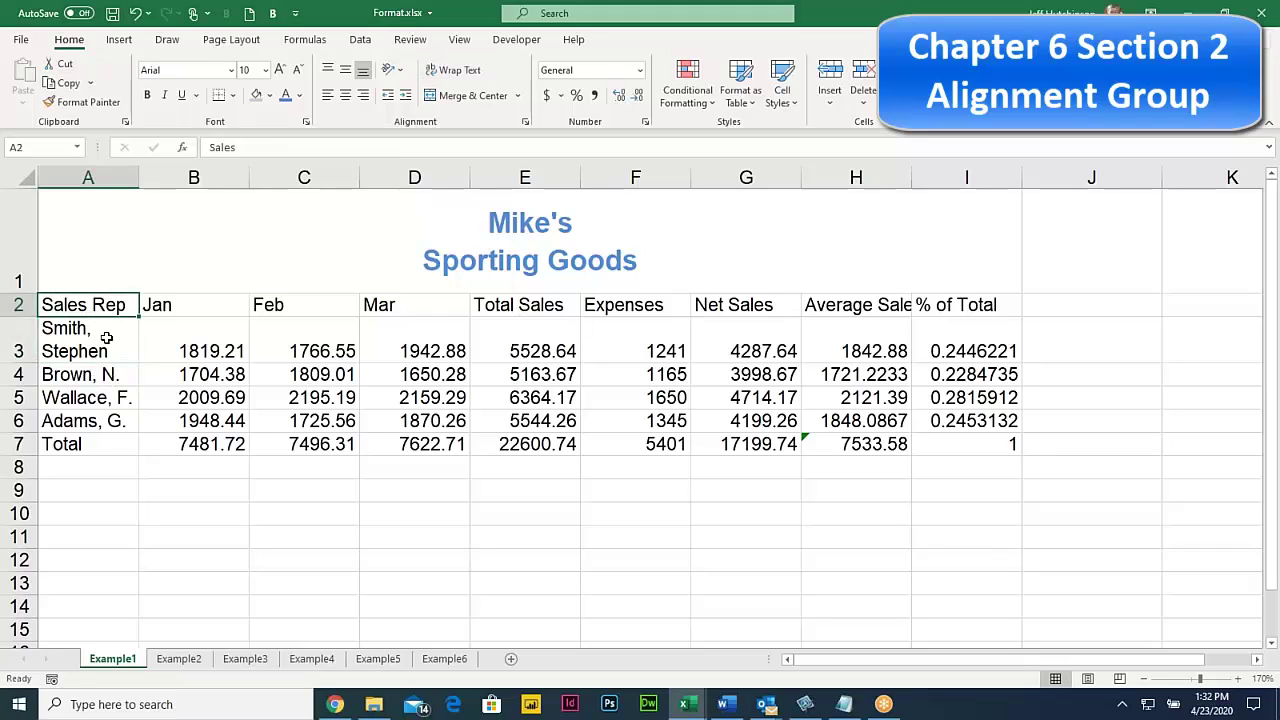
click(107, 340)
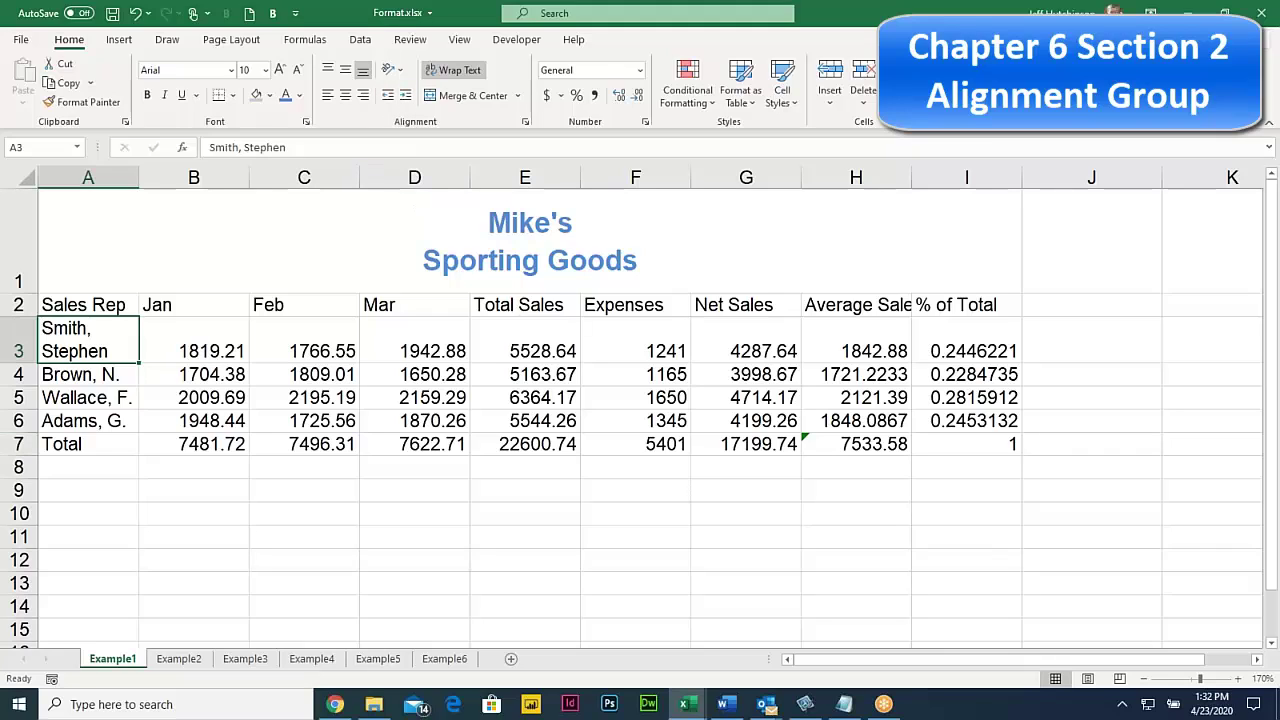
Try increasing the indent of the sales rep names in A3:A6 by one level, then decrease it back
drag(93, 351, 94, 424)
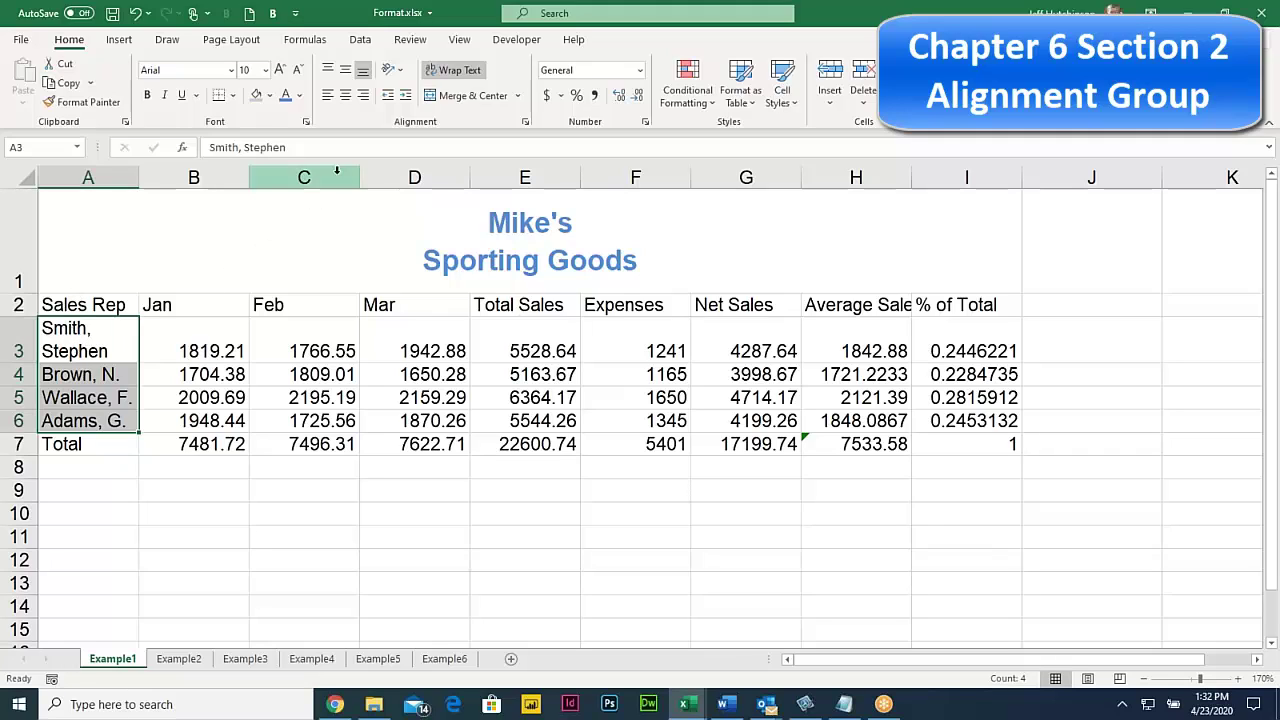
click(405, 96)
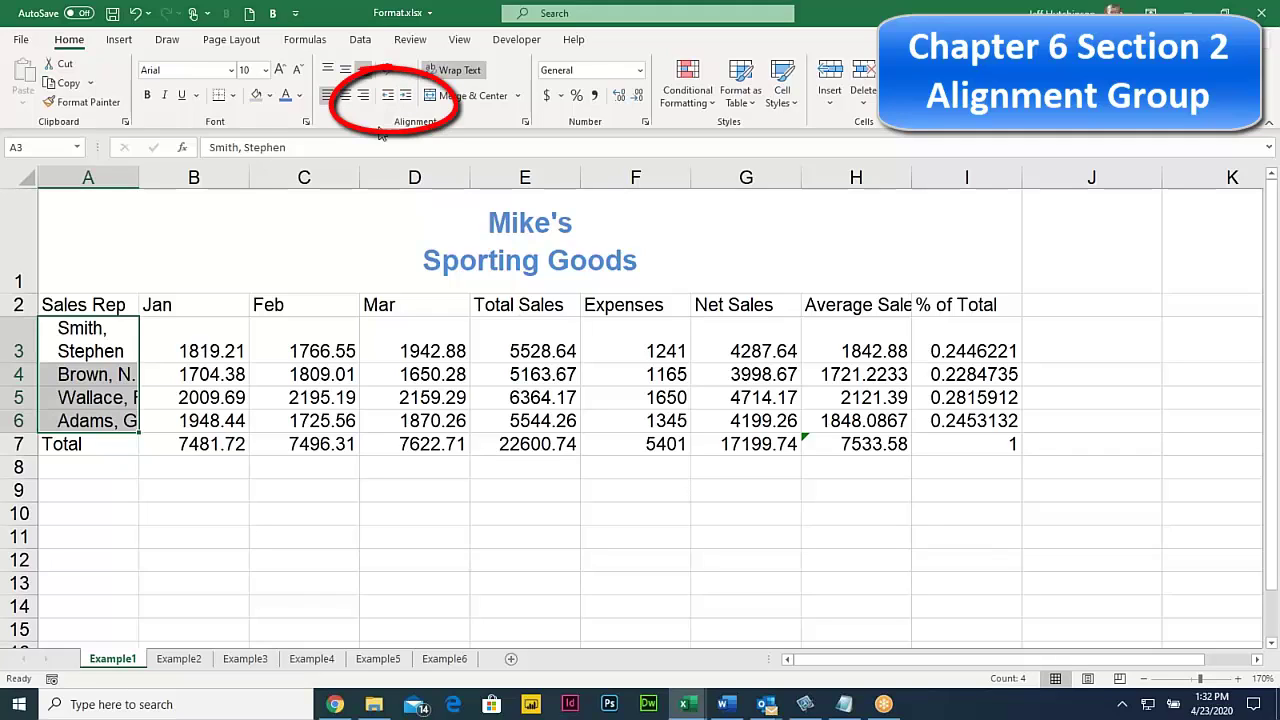
click(200, 333)
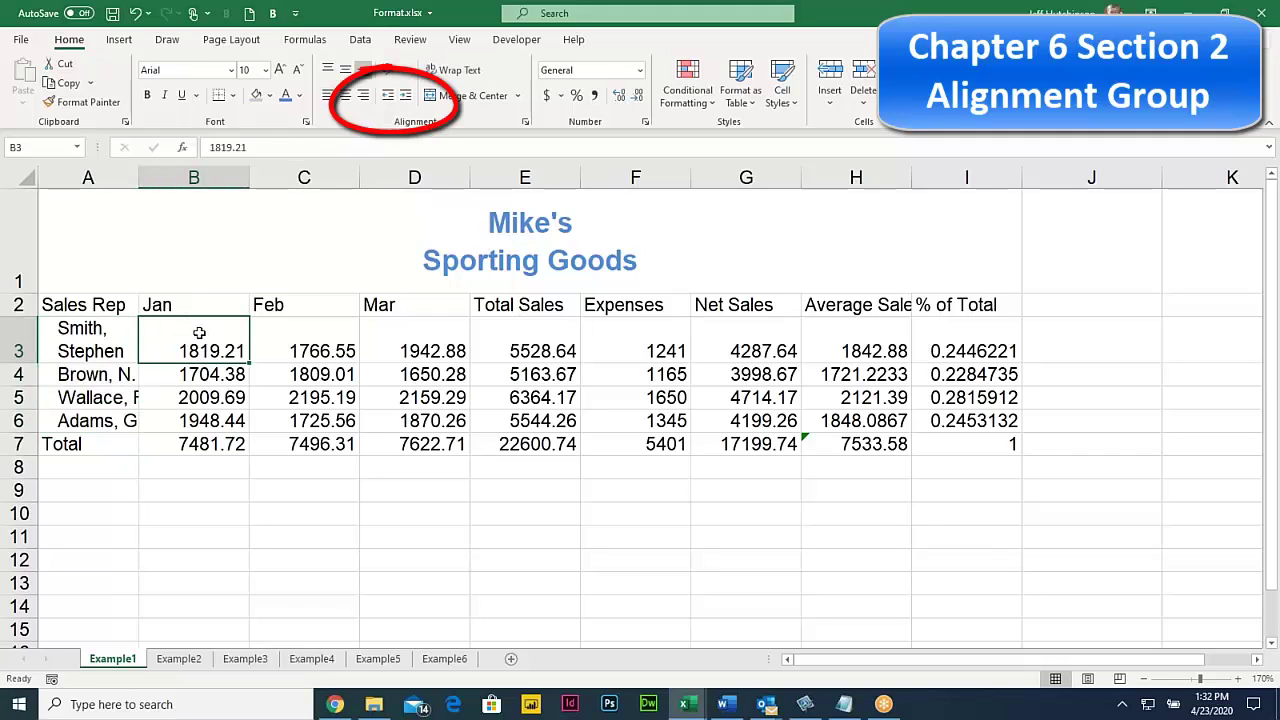
click(72, 304)
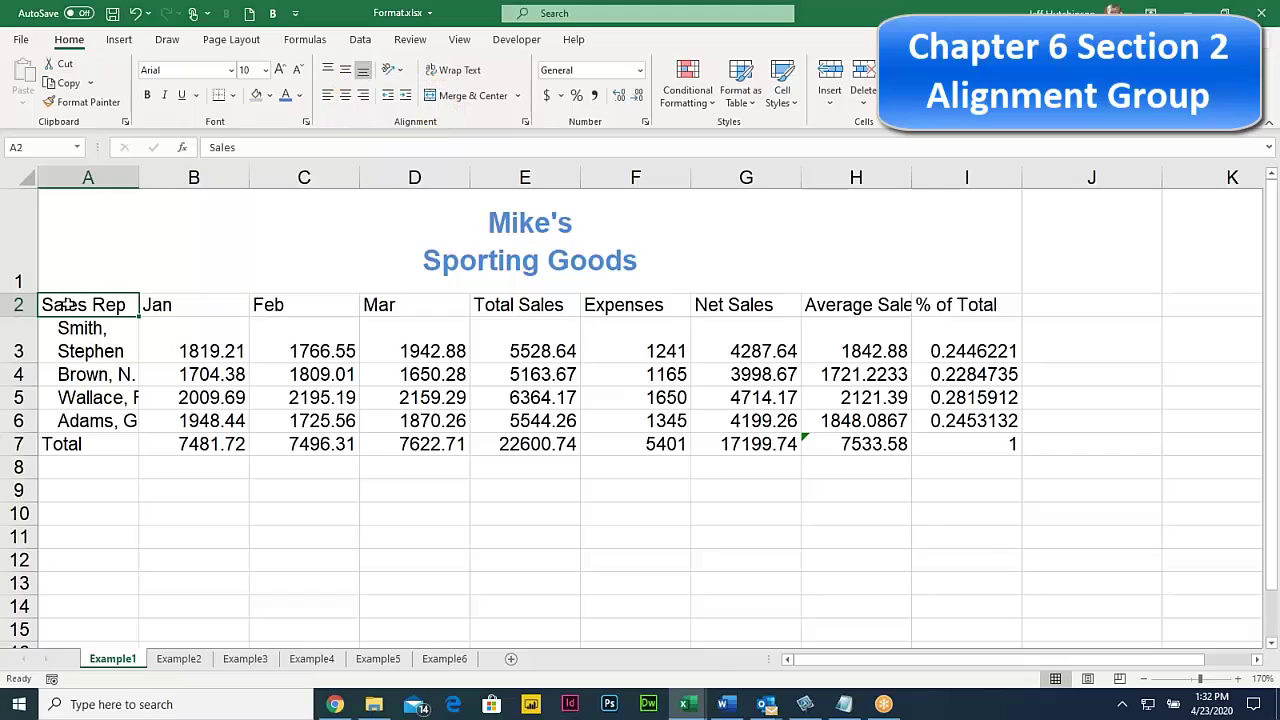
drag(71, 328, 72, 420)
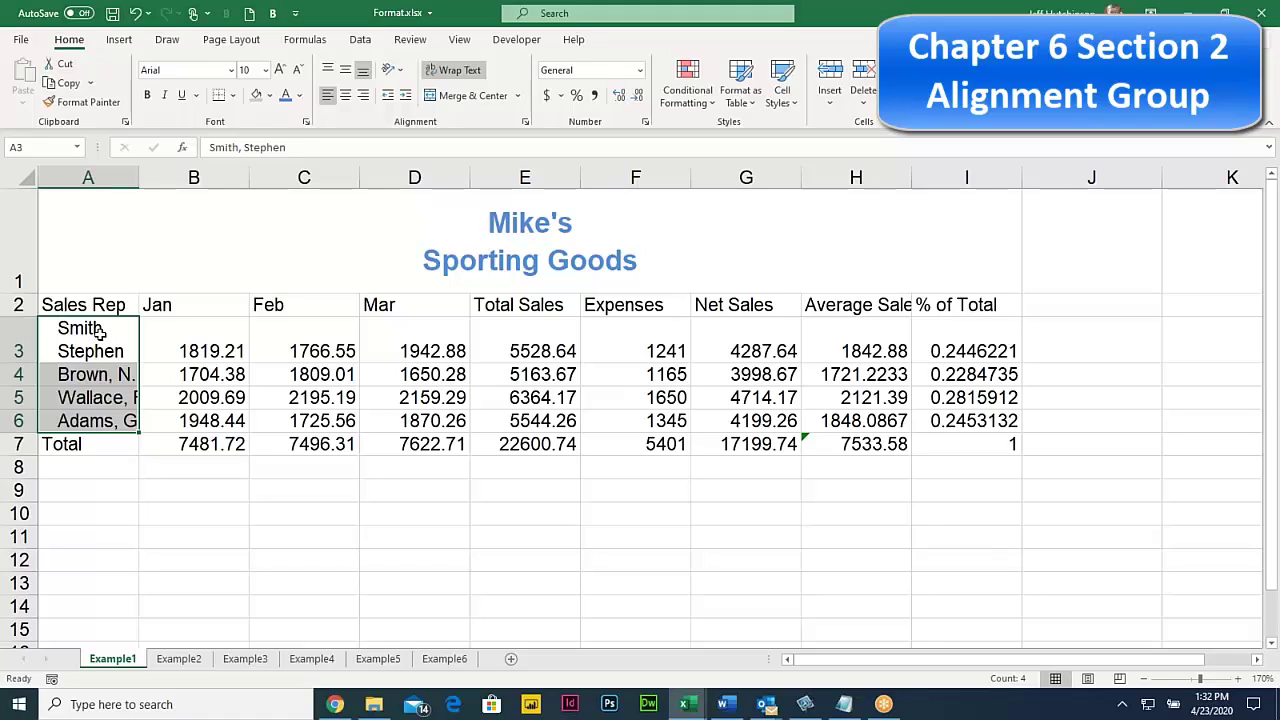
click(388, 96)
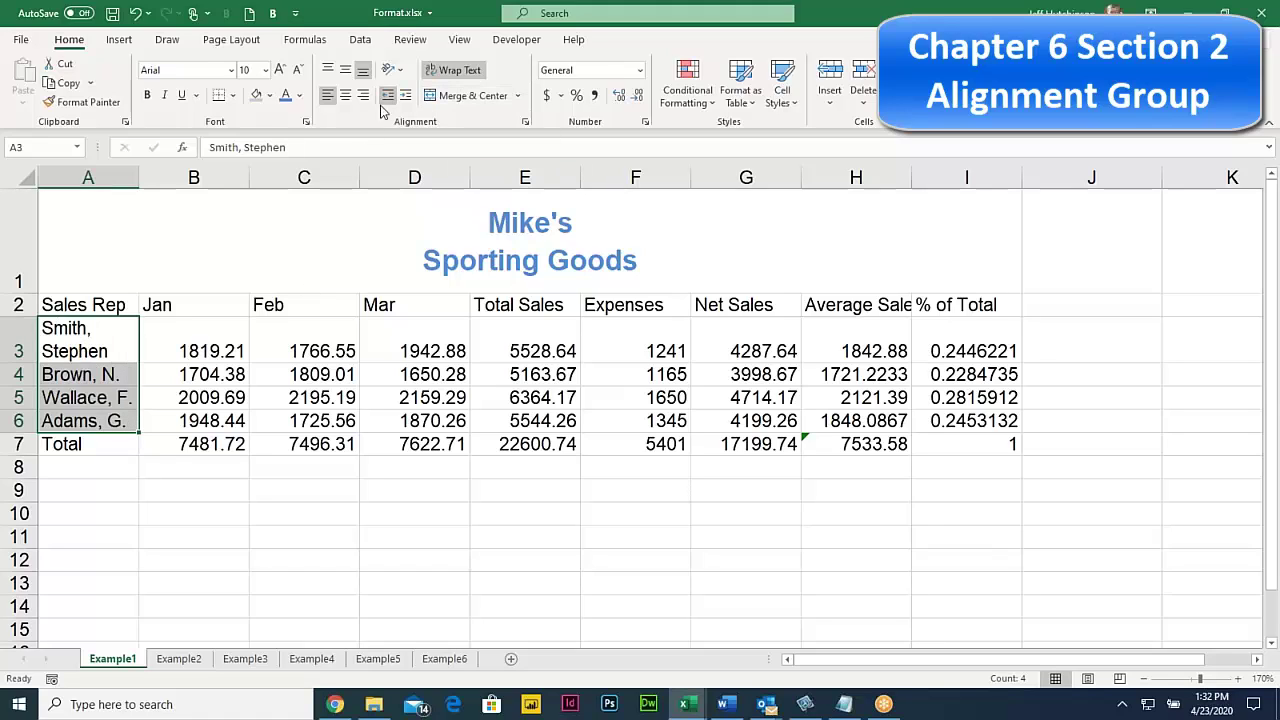
Try indenting the names in cells A4 and A5 by inserting leading spaces before the text
click(42, 374)
key(F2)
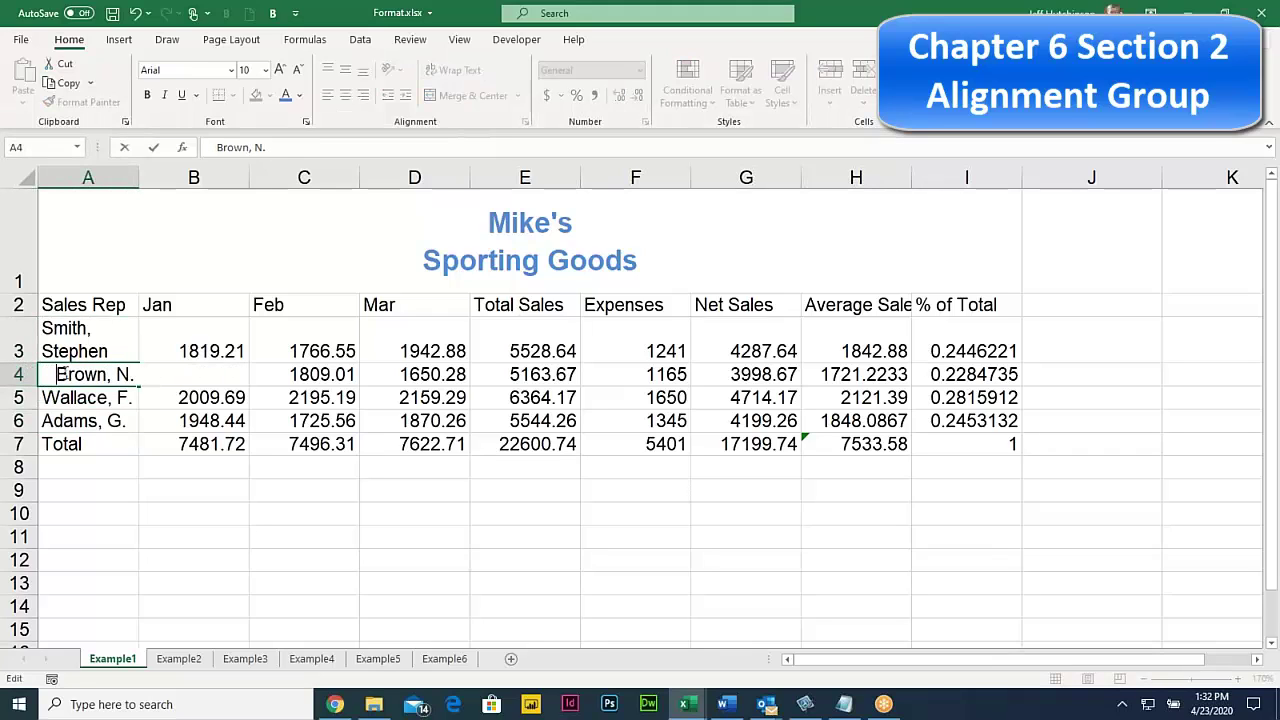
click(46, 397)
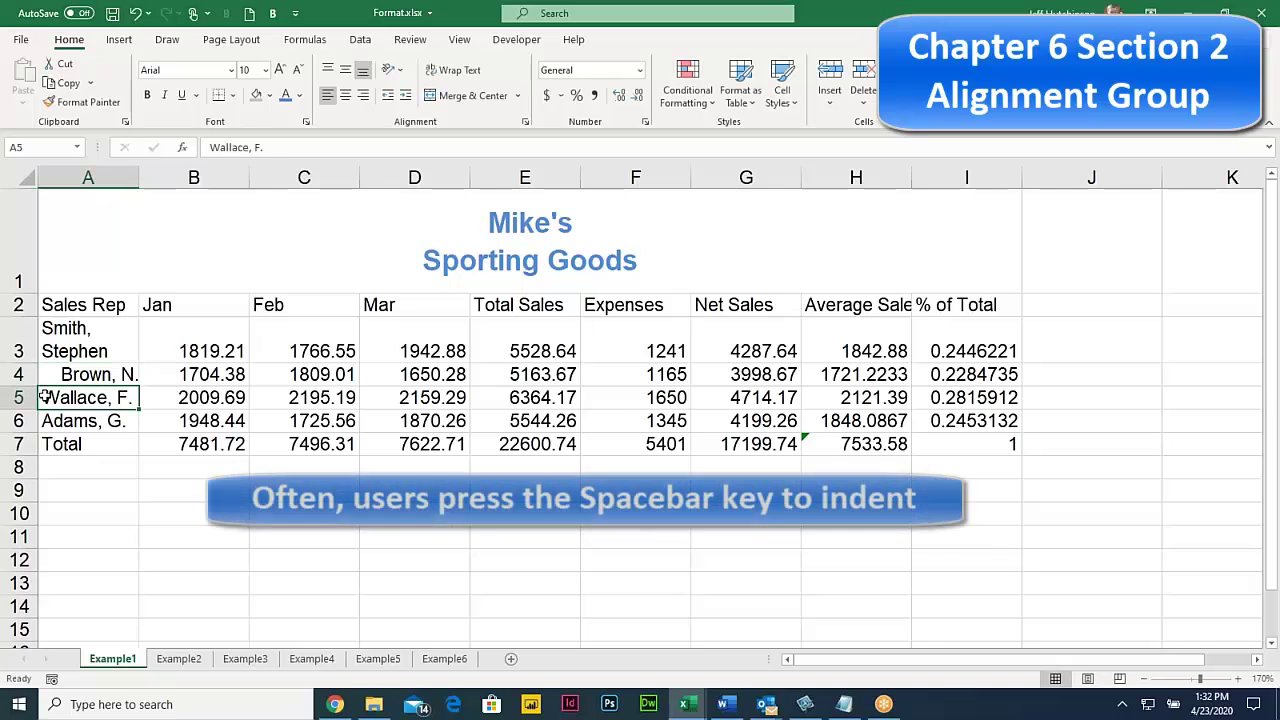
double_click(46, 397)
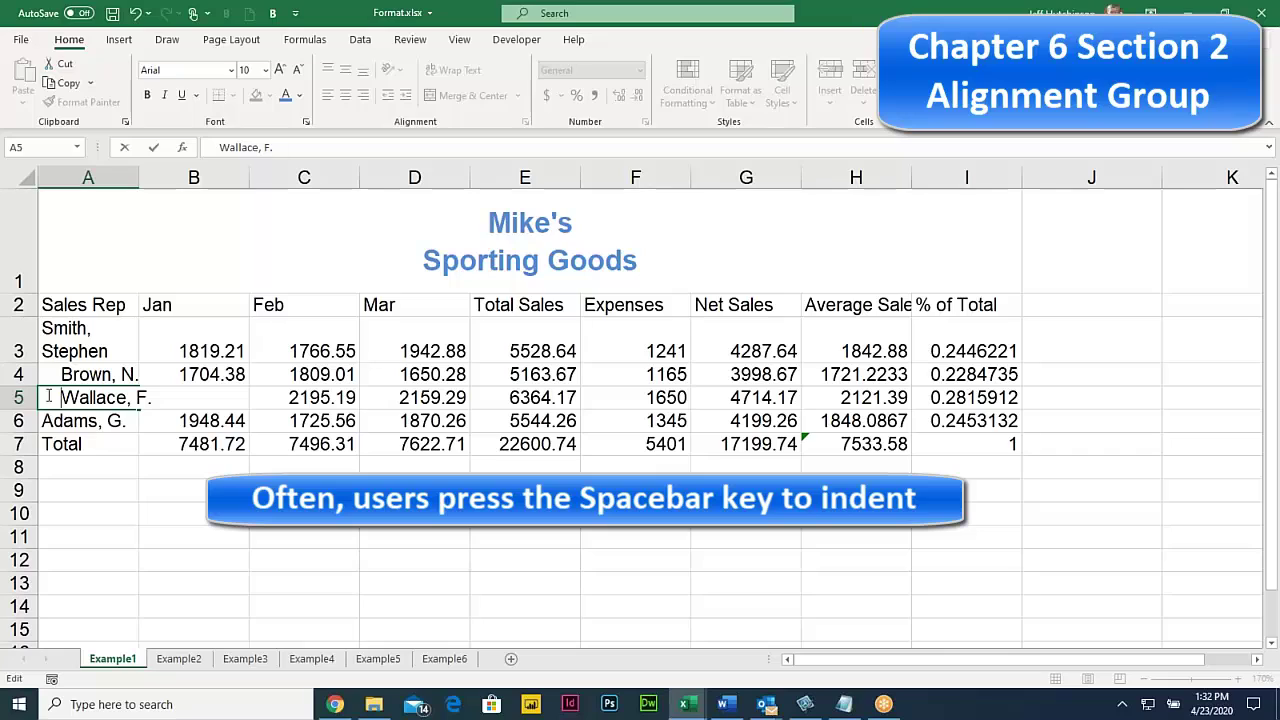
Delete the leading spaces before the names in cells A5 and A4
key(BackSpace)
key(BackSpace)
key(BackSpace)
key(BackSpace)
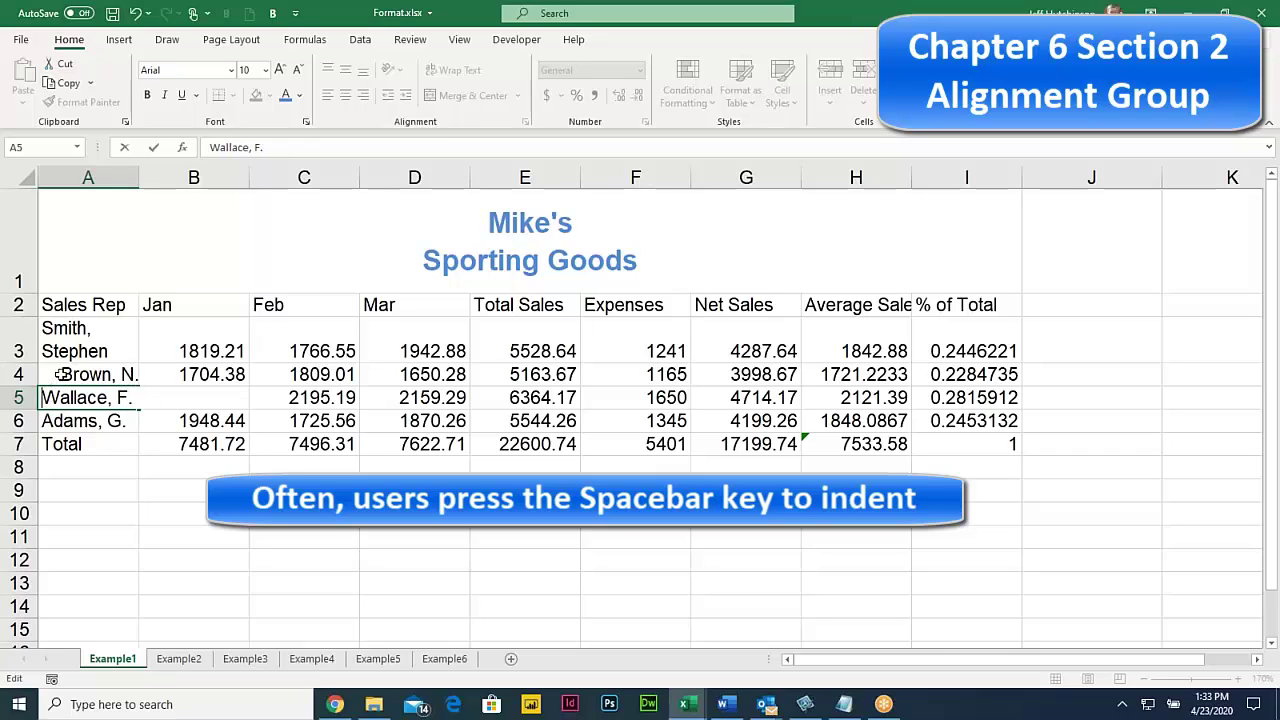
double_click(62, 375)
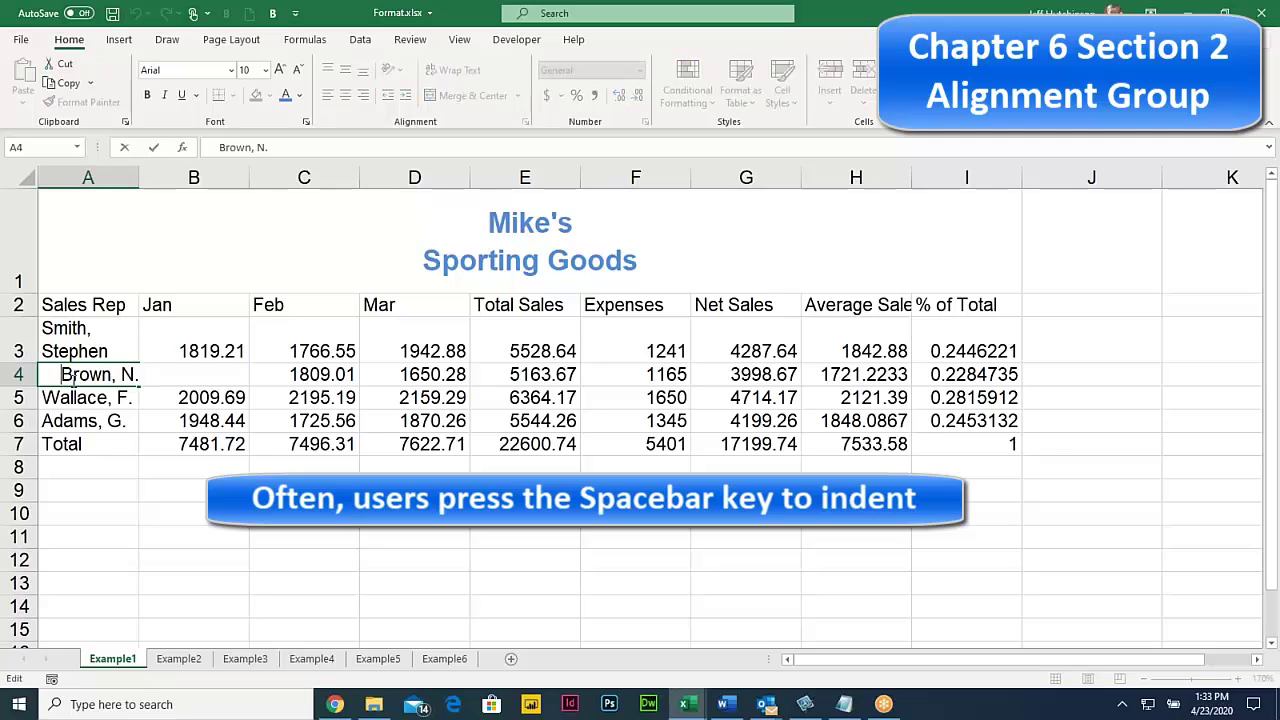
key(BackSpace)
key(BackSpace)
key(BackSpace)
key(BackSpace)
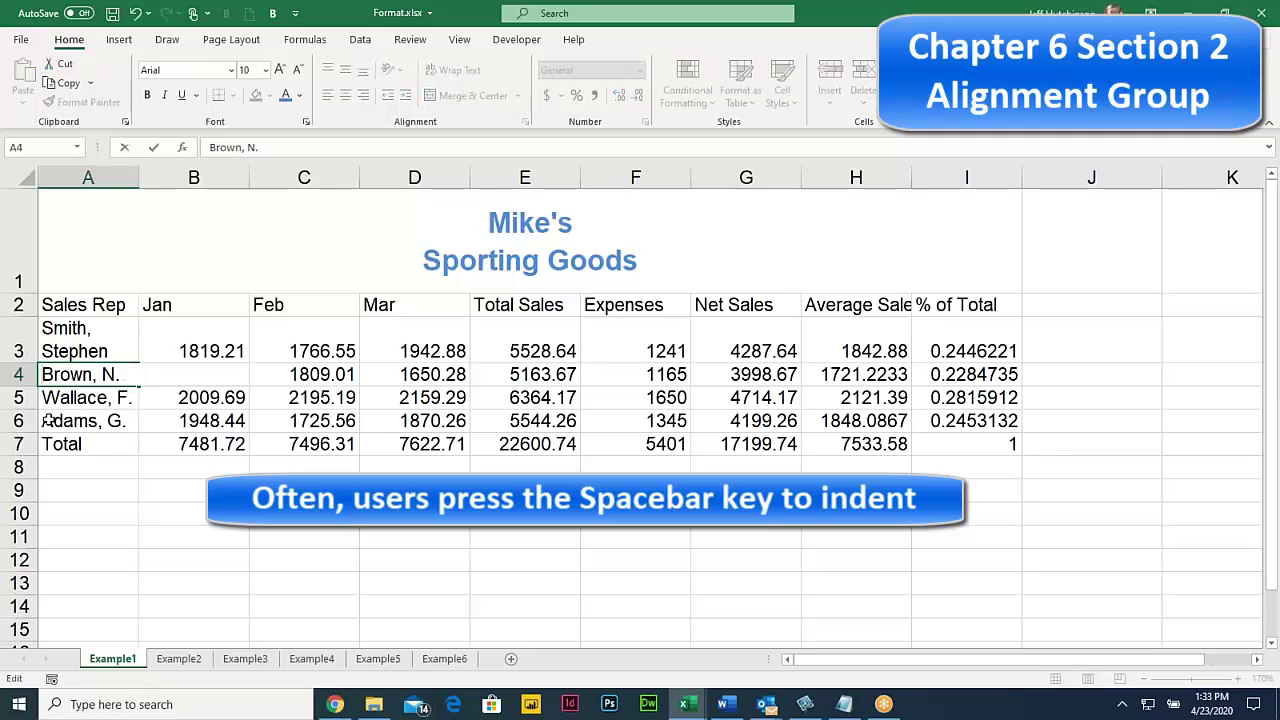
click(60, 400)
Increase the indent of the sales rep names in A3:A6 by one level and widen column A slightly to fit them
drag(78, 352, 88, 424)
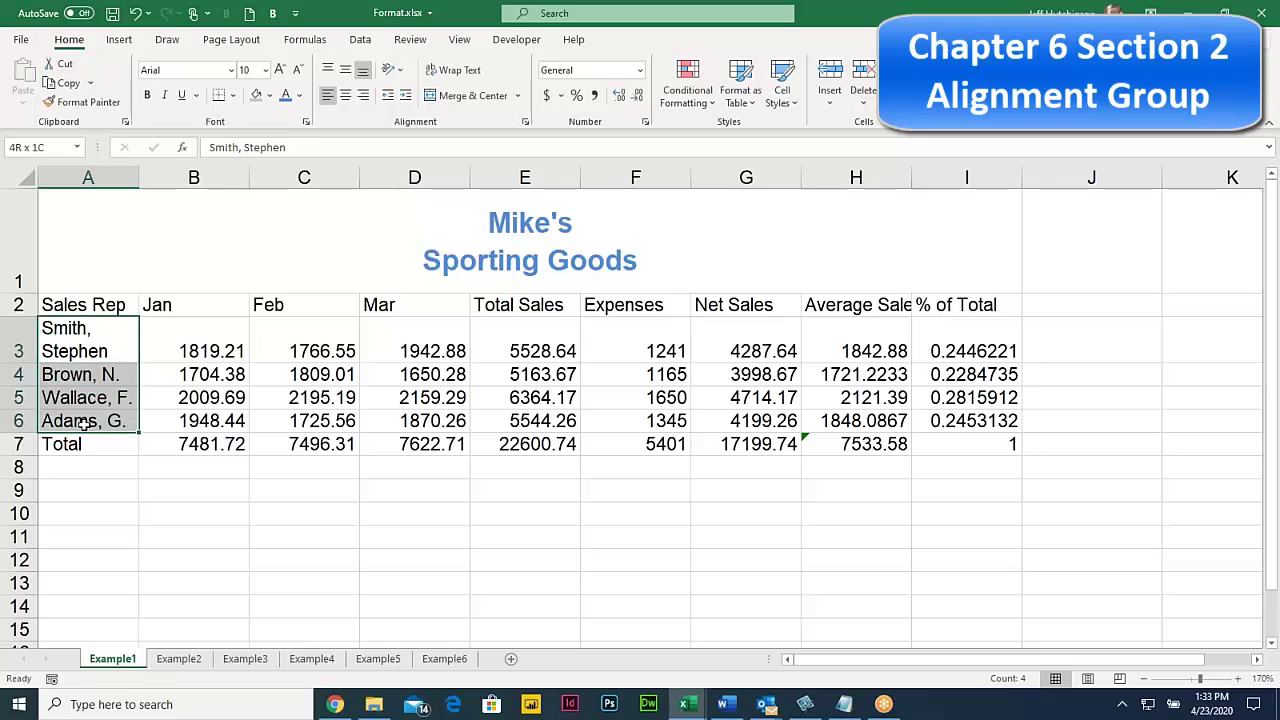
click(405, 95)
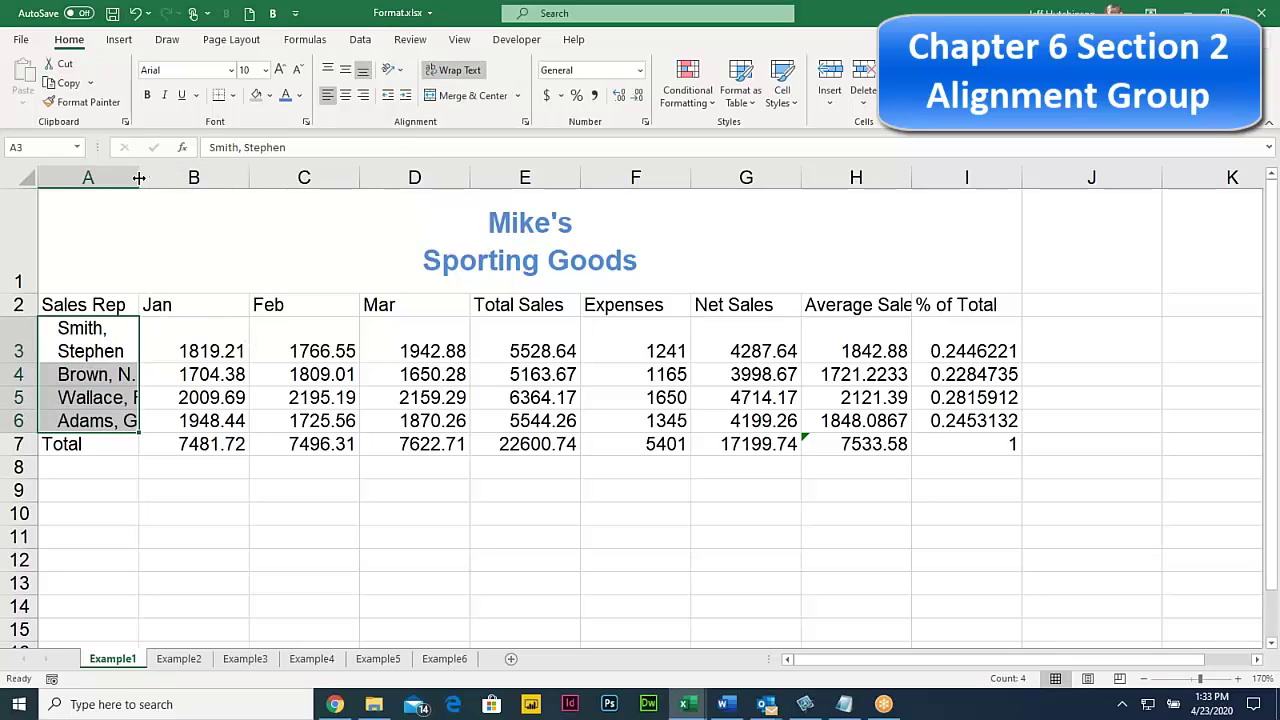
drag(139, 177, 150, 176)
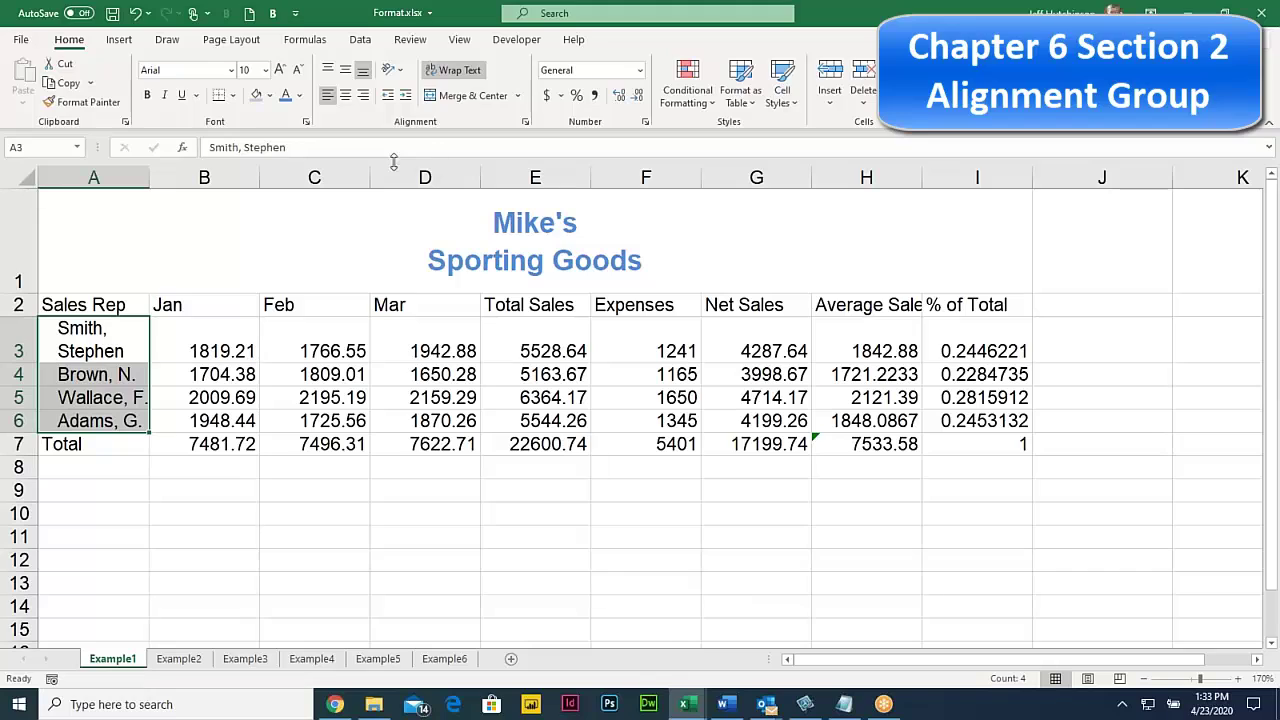
click(134, 329)
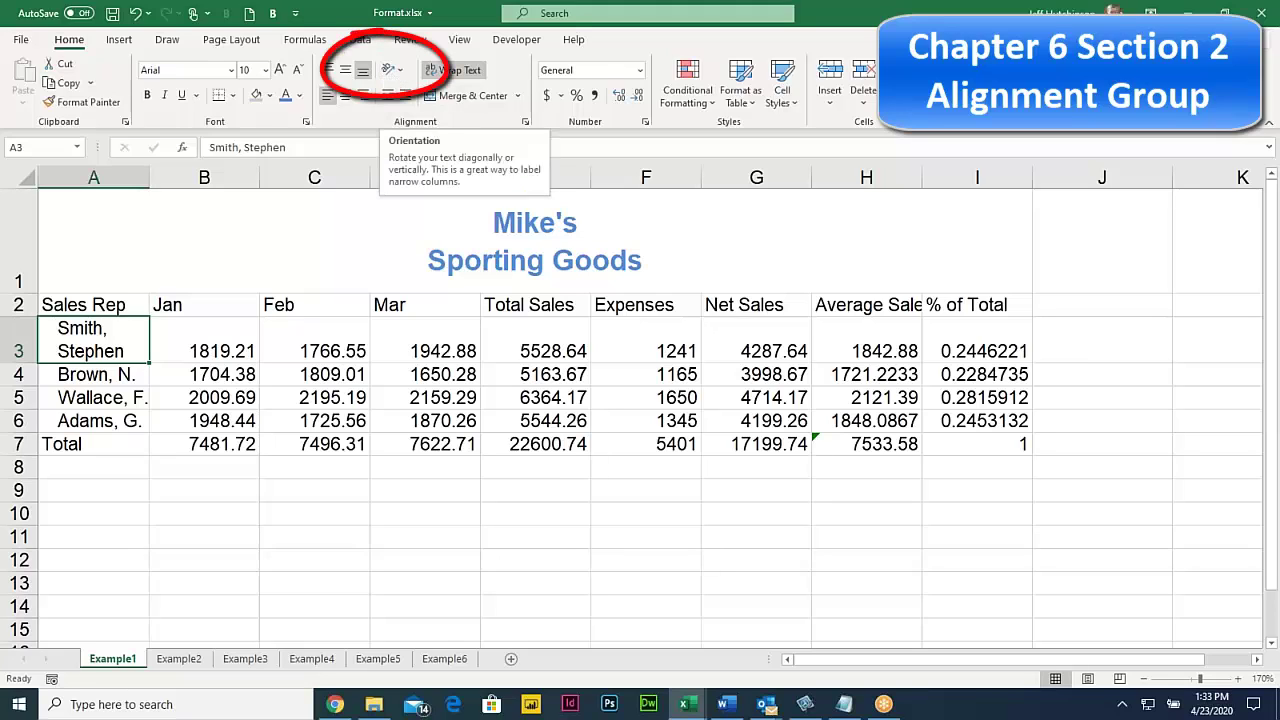
Set the text orientation of the column headings in B2:I2 to Angle Counterclockwise
click(178, 305)
click(297, 308)
click(190, 305)
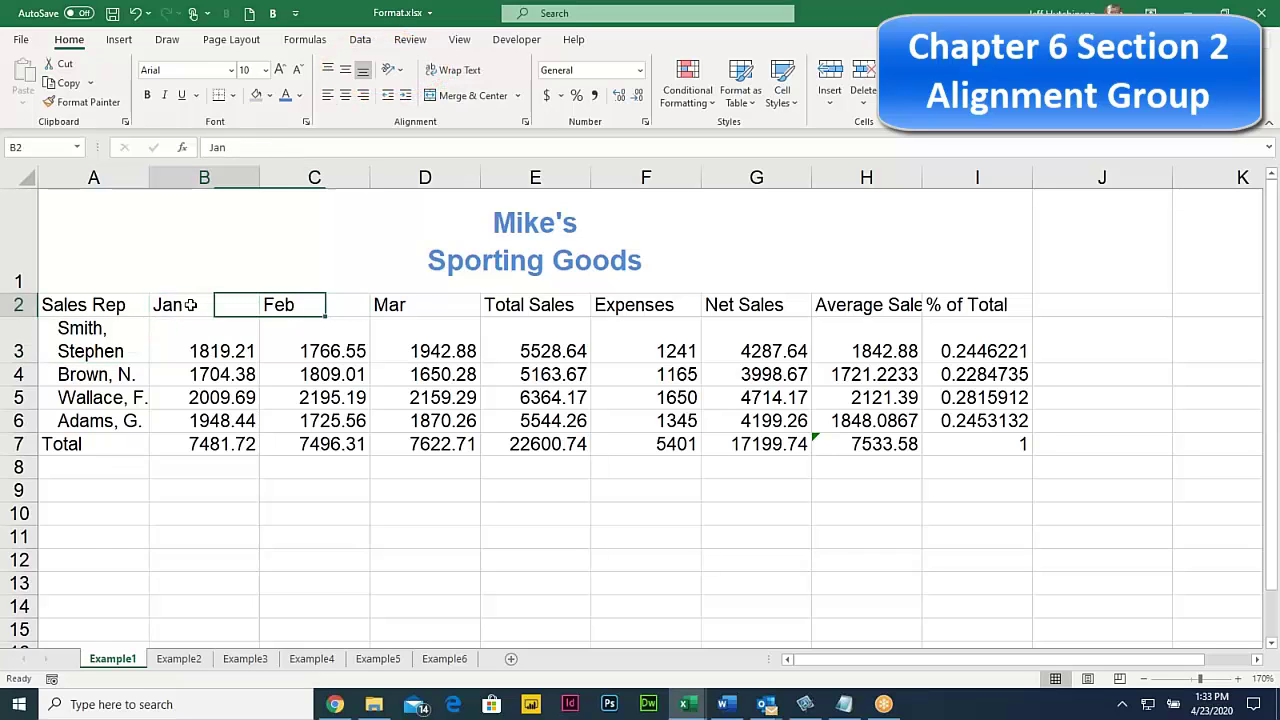
drag(190, 305, 942, 303)
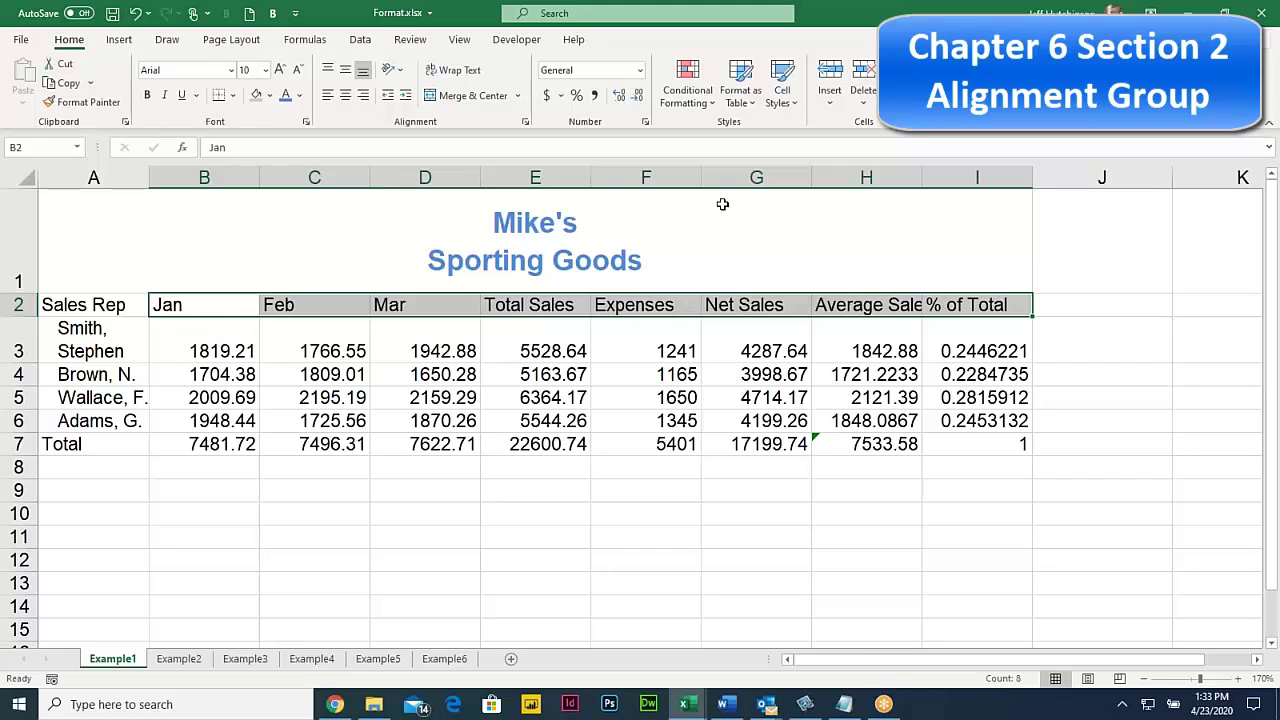
click(400, 70)
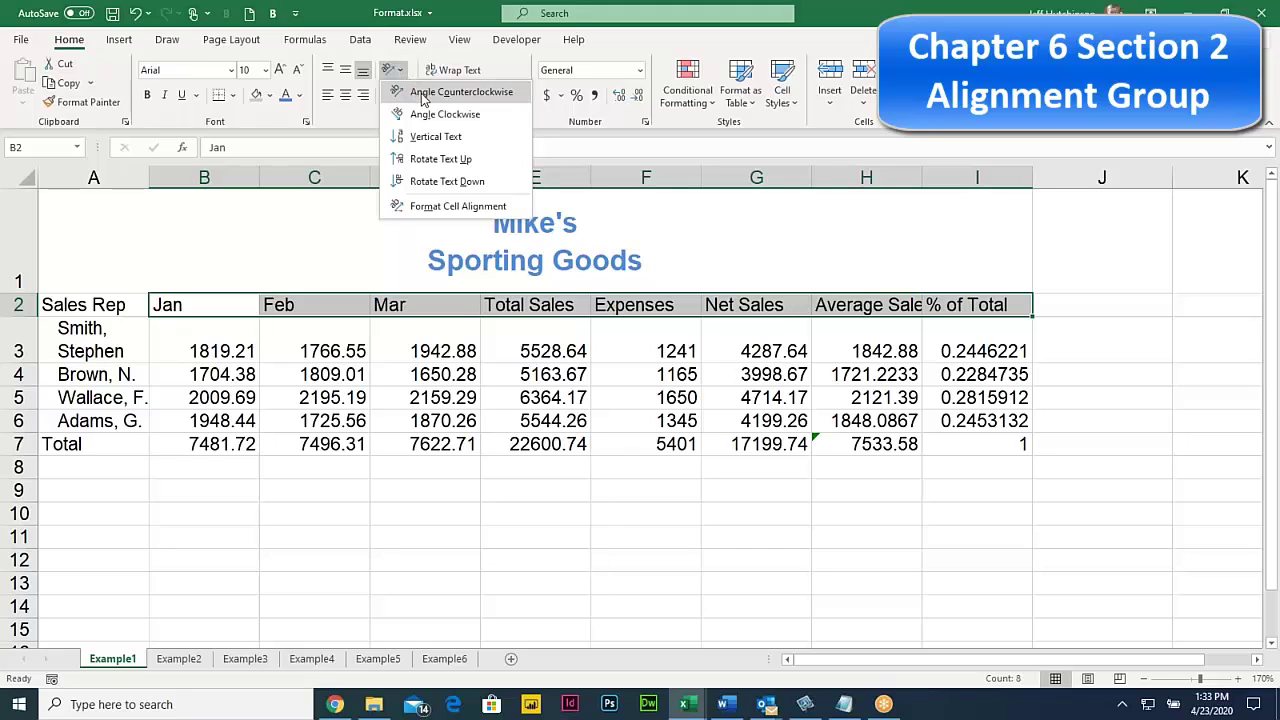
click(422, 93)
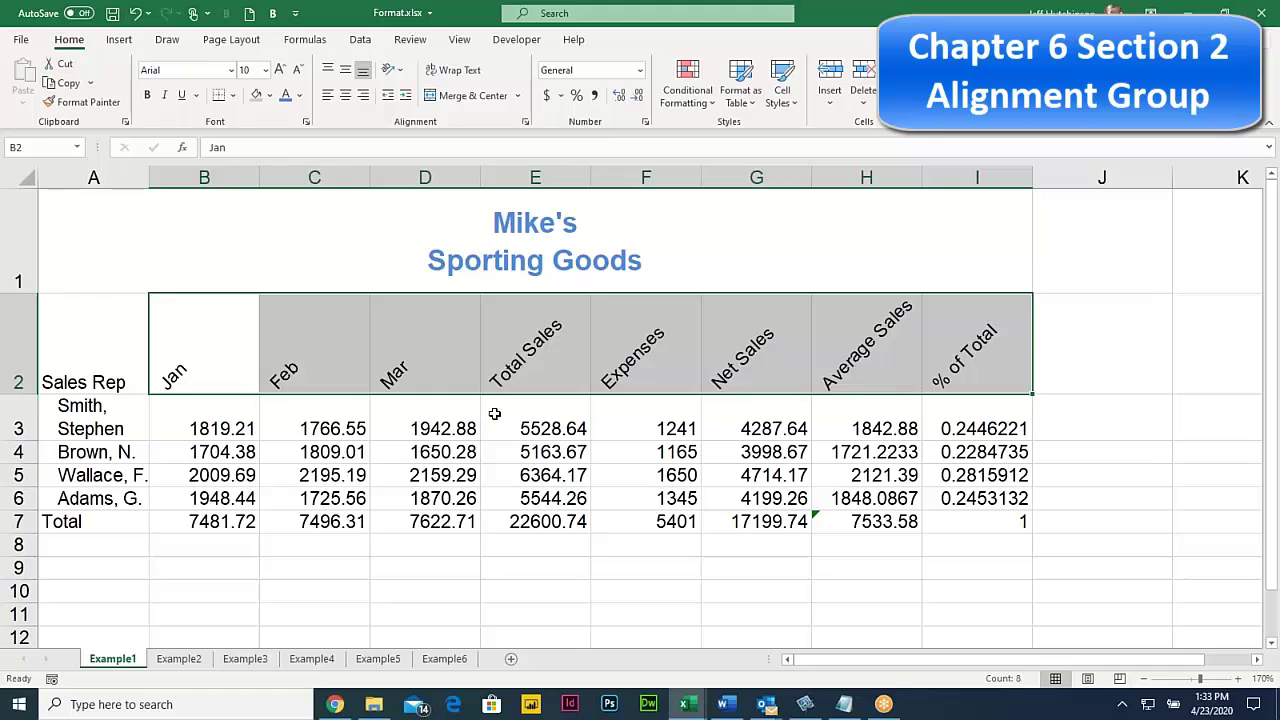
Narrow the Total Sales column E slightly while keeping its values readable
click(495, 413)
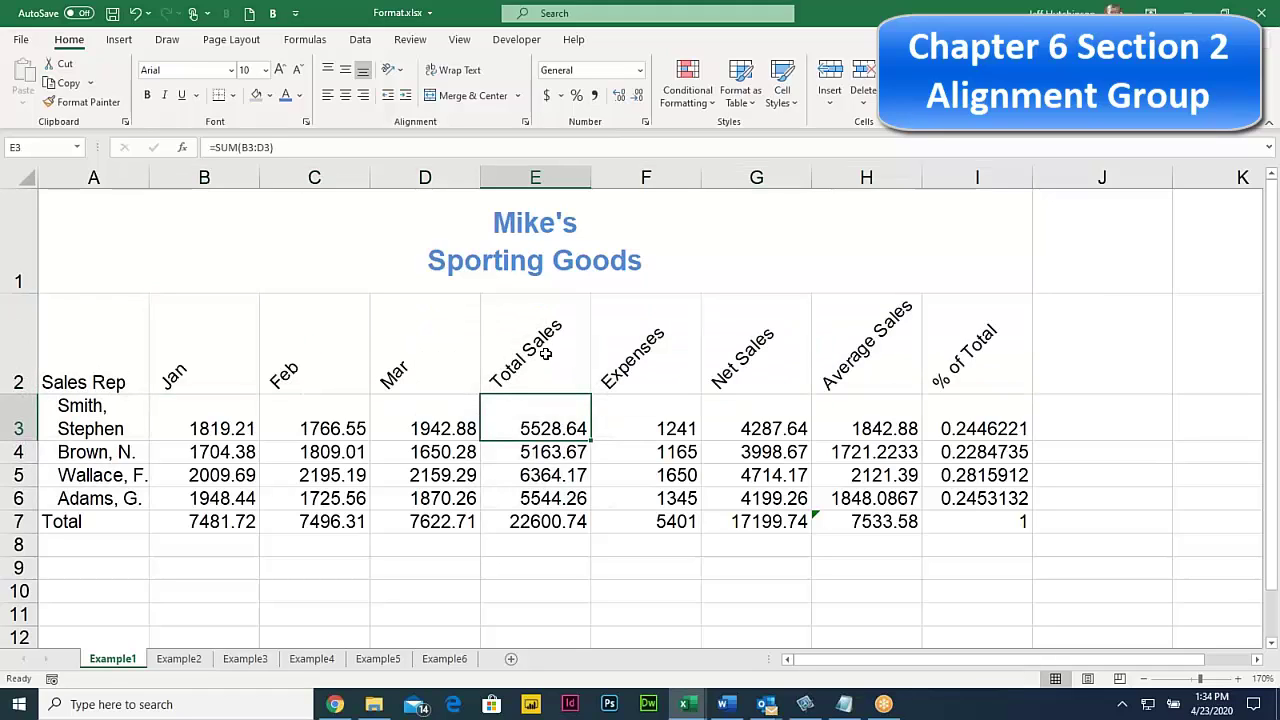
click(546, 354)
click(880, 350)
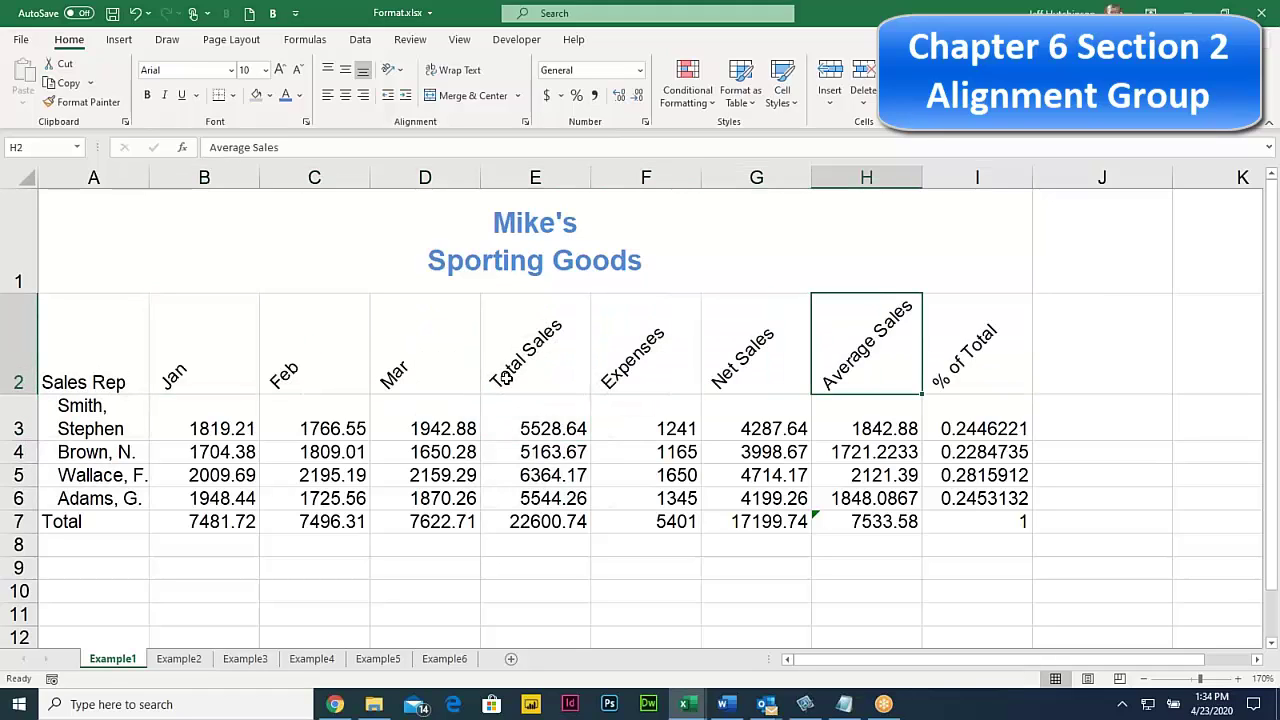
click(230, 380)
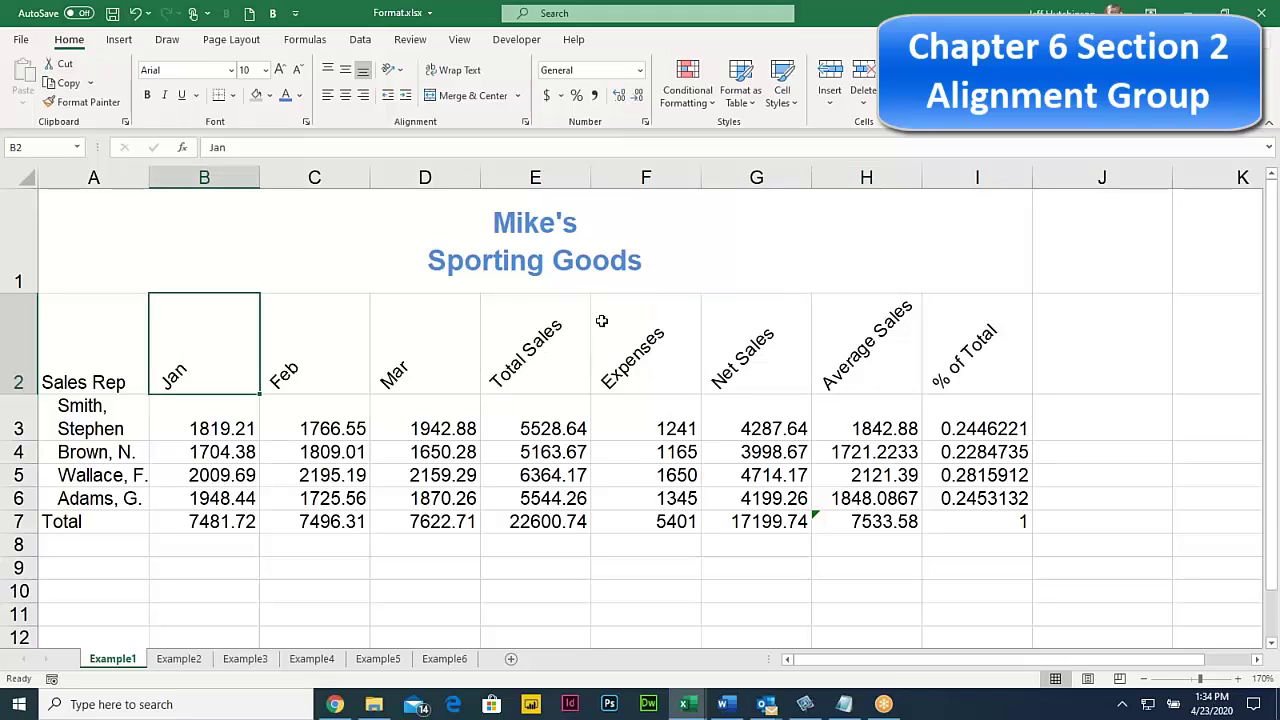
drag(590, 177, 570, 177)
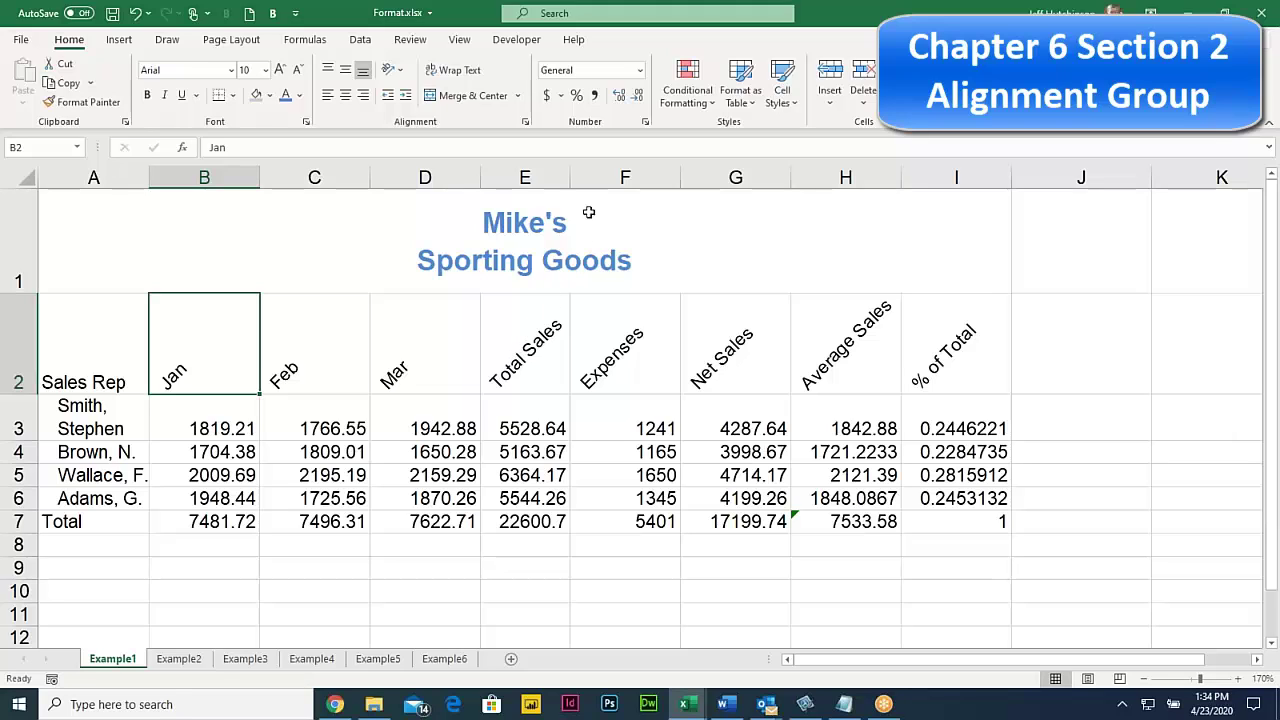
drag(570, 177, 581, 177)
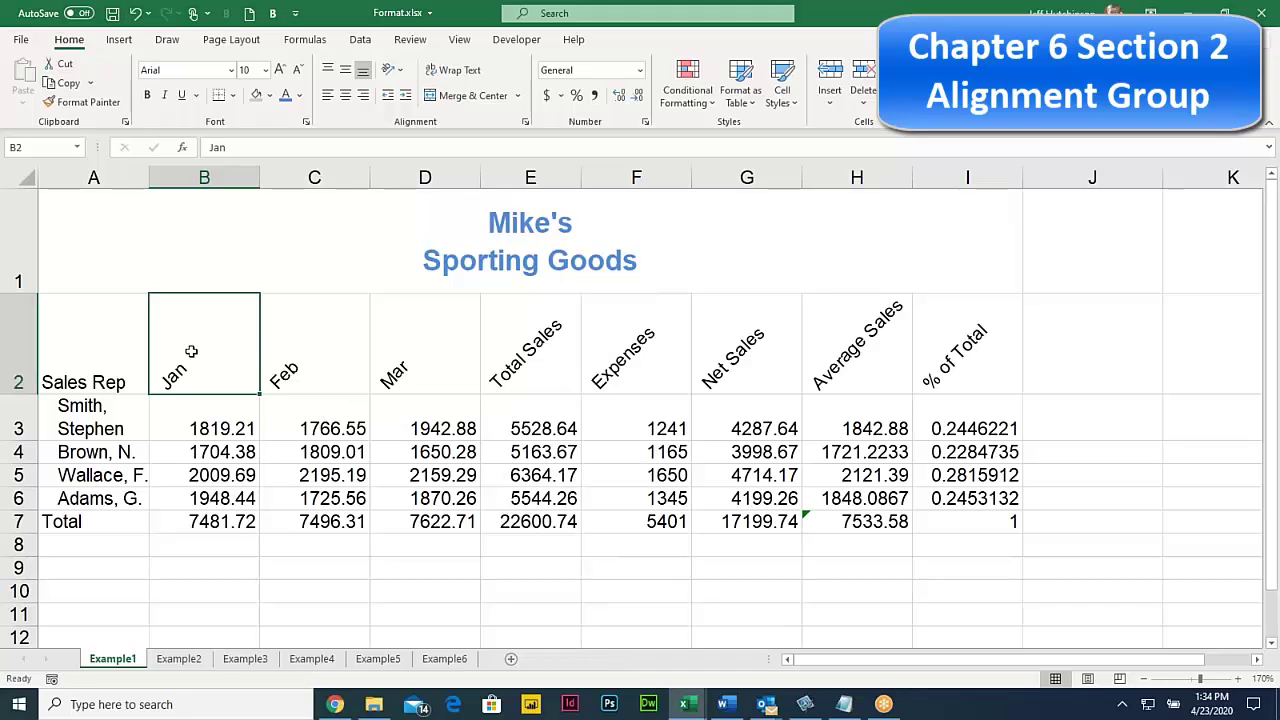
Set the text orientation of the column headings in B2:I2 to 32 degrees in the Format Cells alignment settings
drag(190, 350, 979, 359)
click(223, 416)
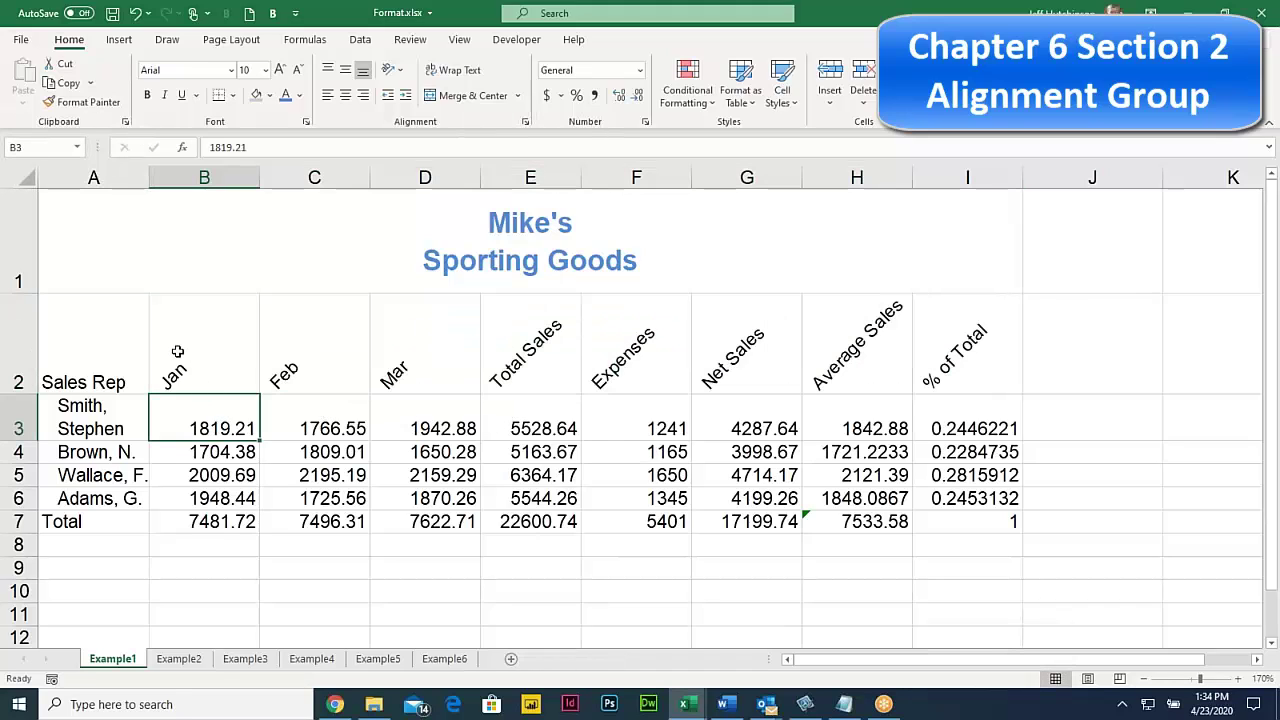
drag(177, 355, 993, 371)
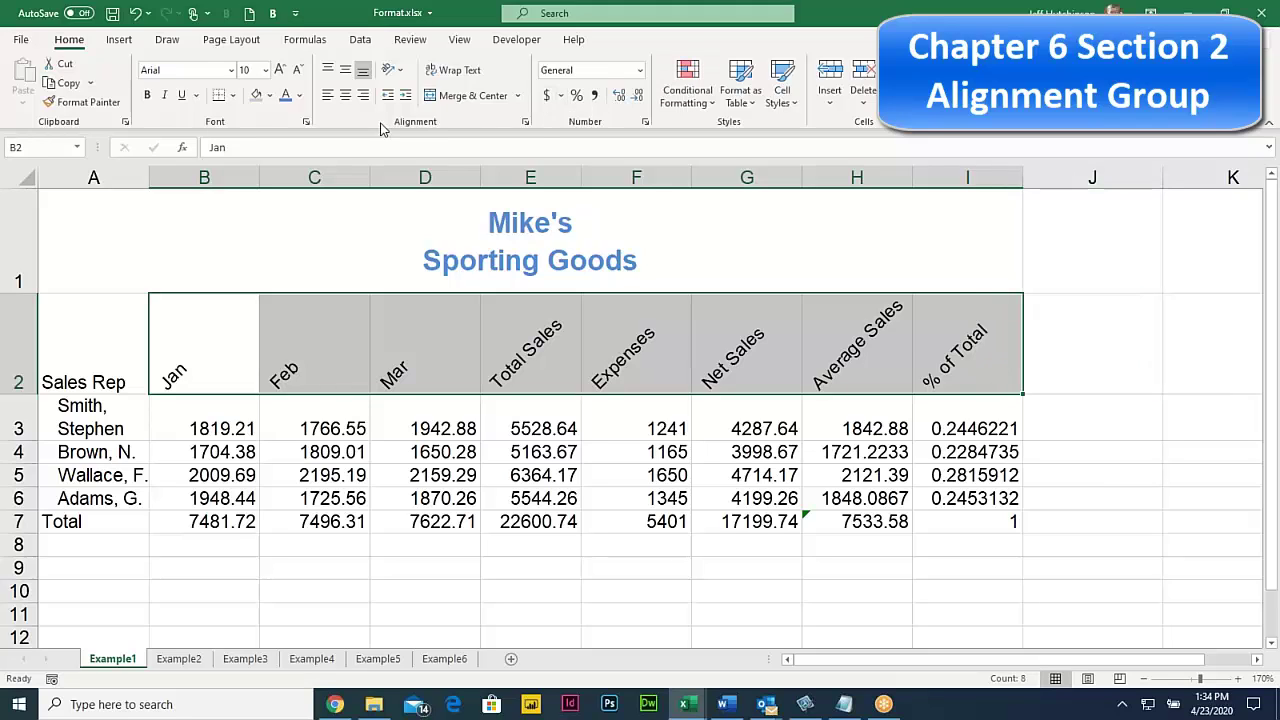
click(526, 124)
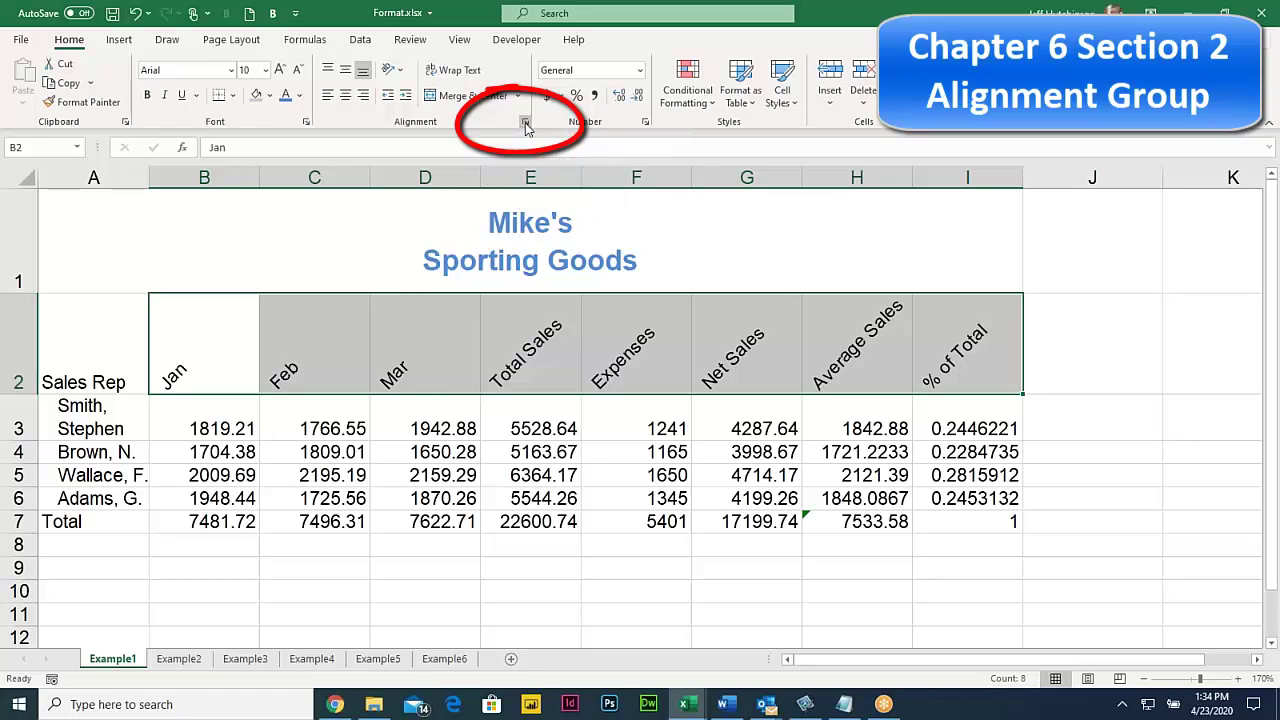
drag(321, 309, 368, 155)
mouse_move(448, 243)
mouse_down()
mouse_move(446, 263)
mouse_move(428, 229)
mouse_move(437, 246)
mouse_up()
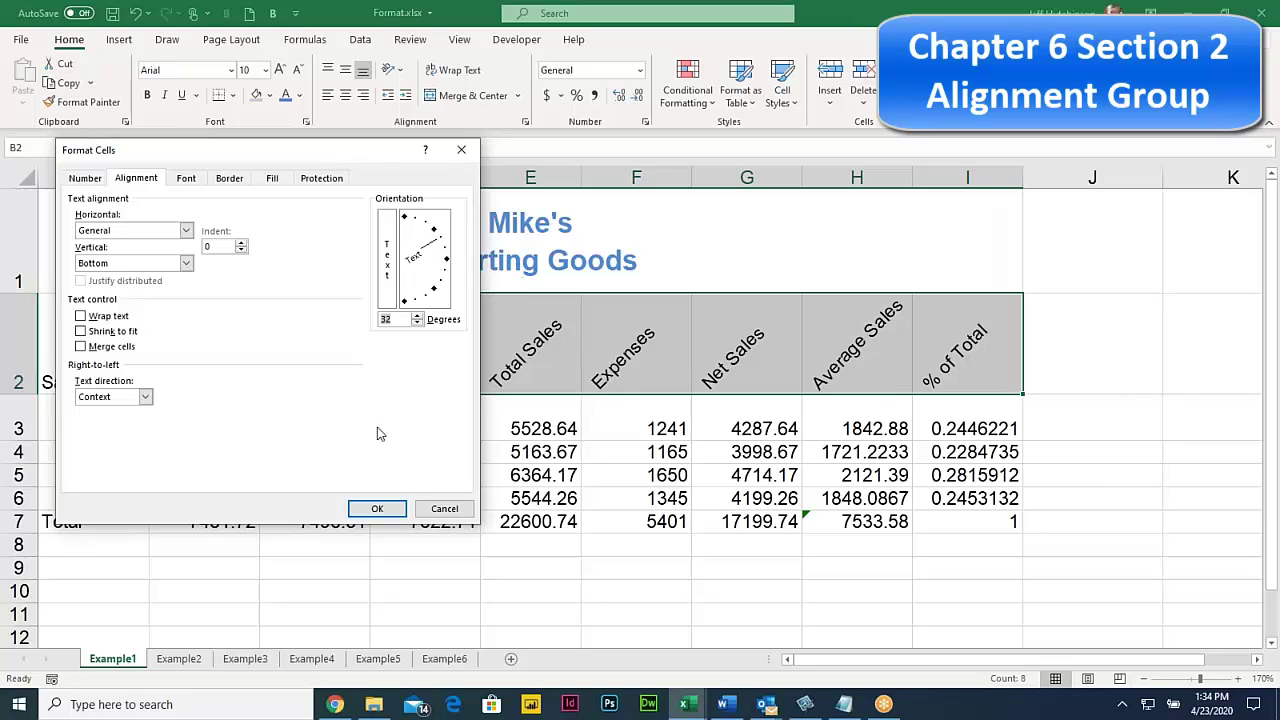
click(377, 509)
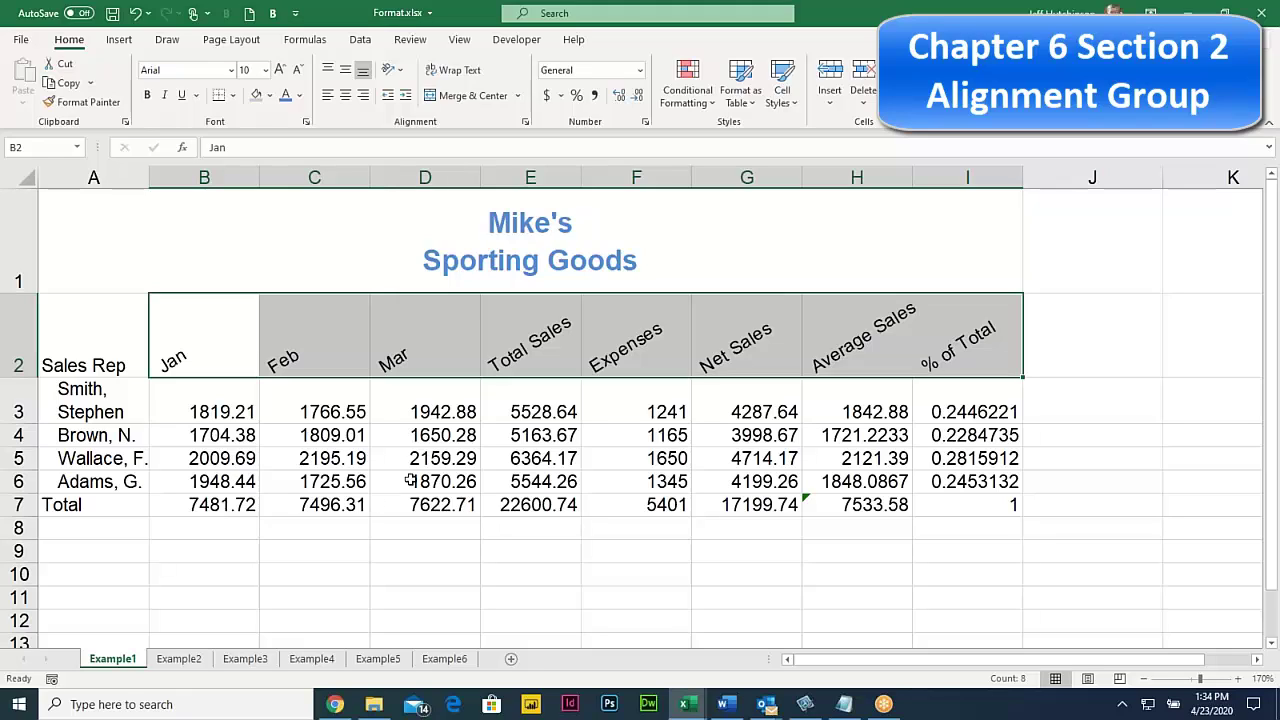
click(224, 330)
drag(950, 338, 200, 354)
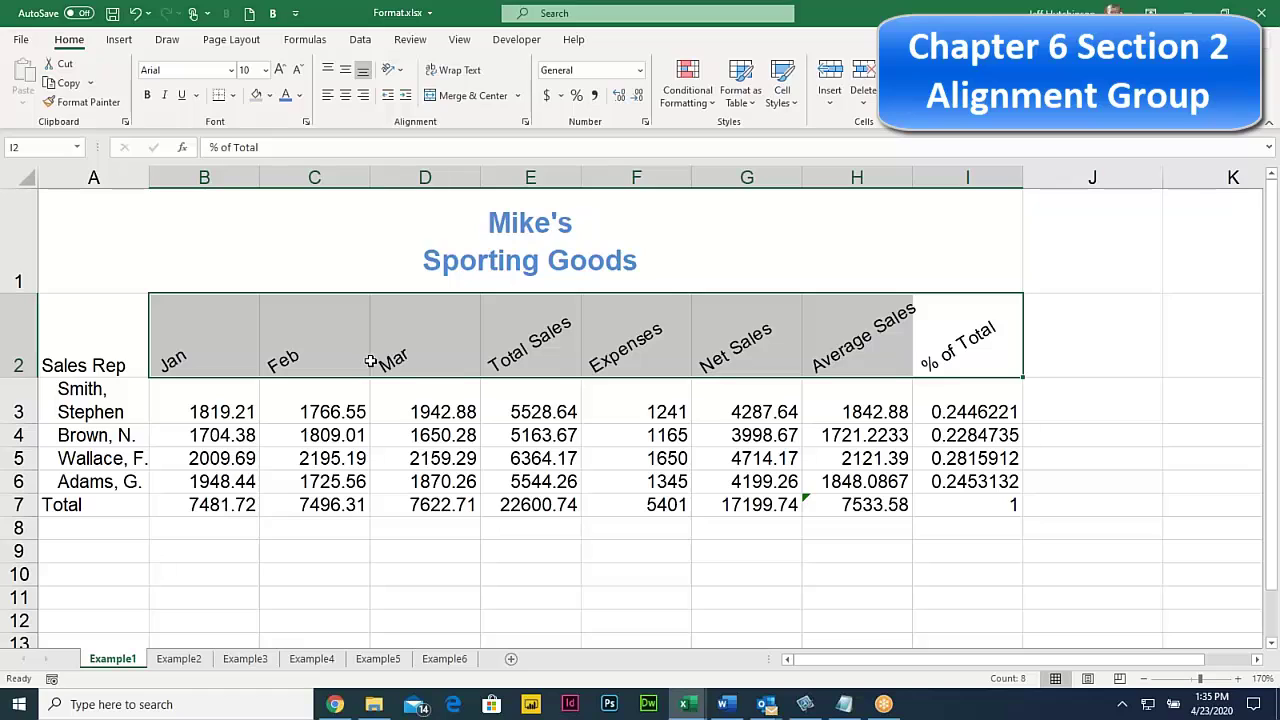
click(175, 347)
click(296, 350)
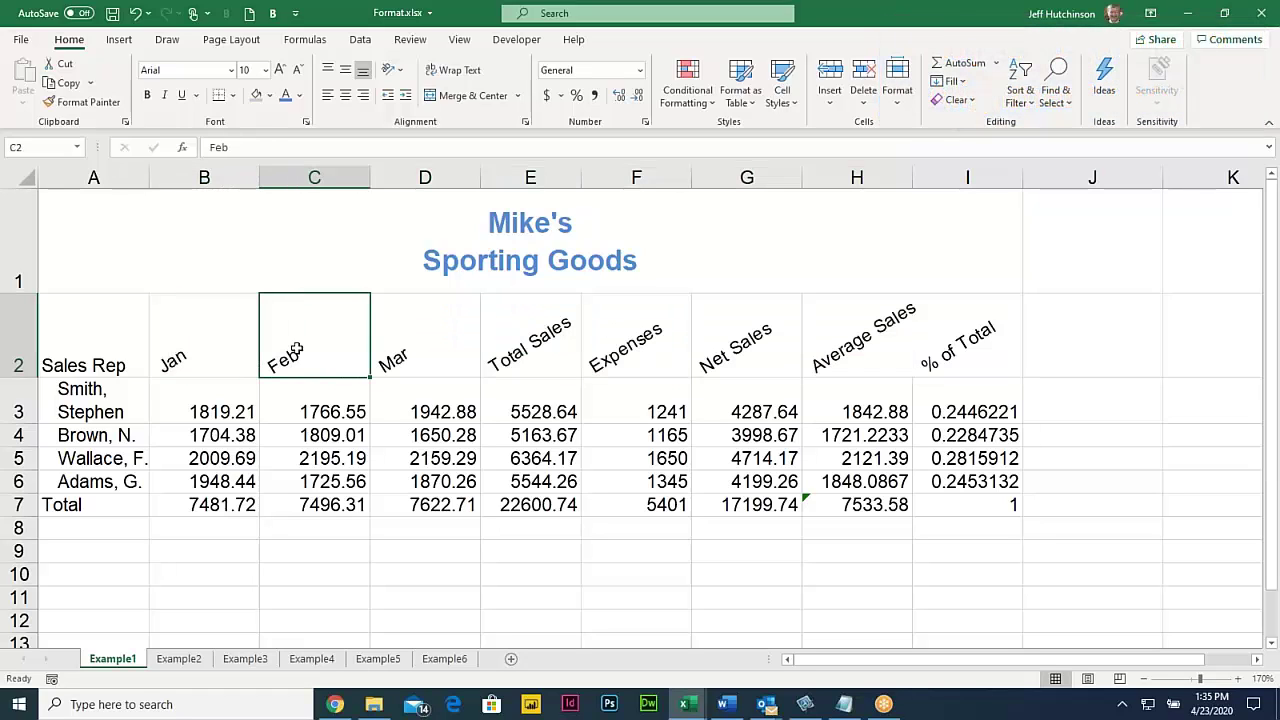
click(208, 354)
click(292, 358)
click(214, 352)
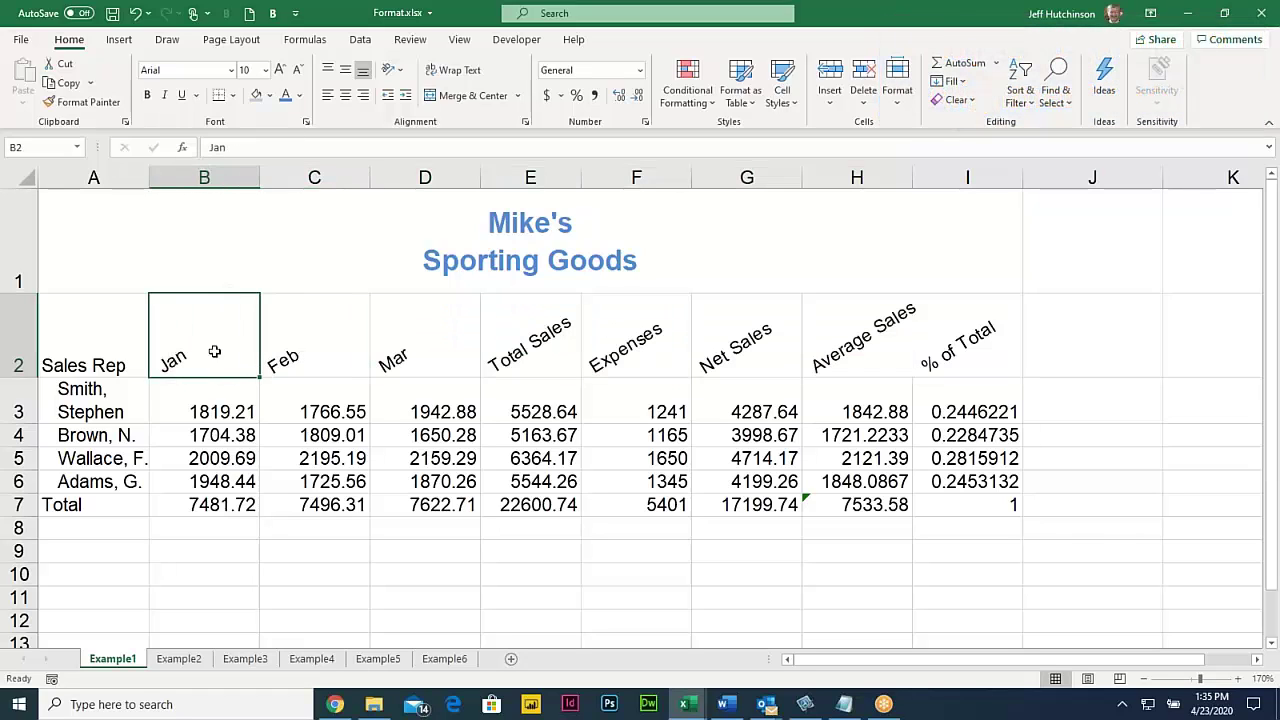
click(288, 358)
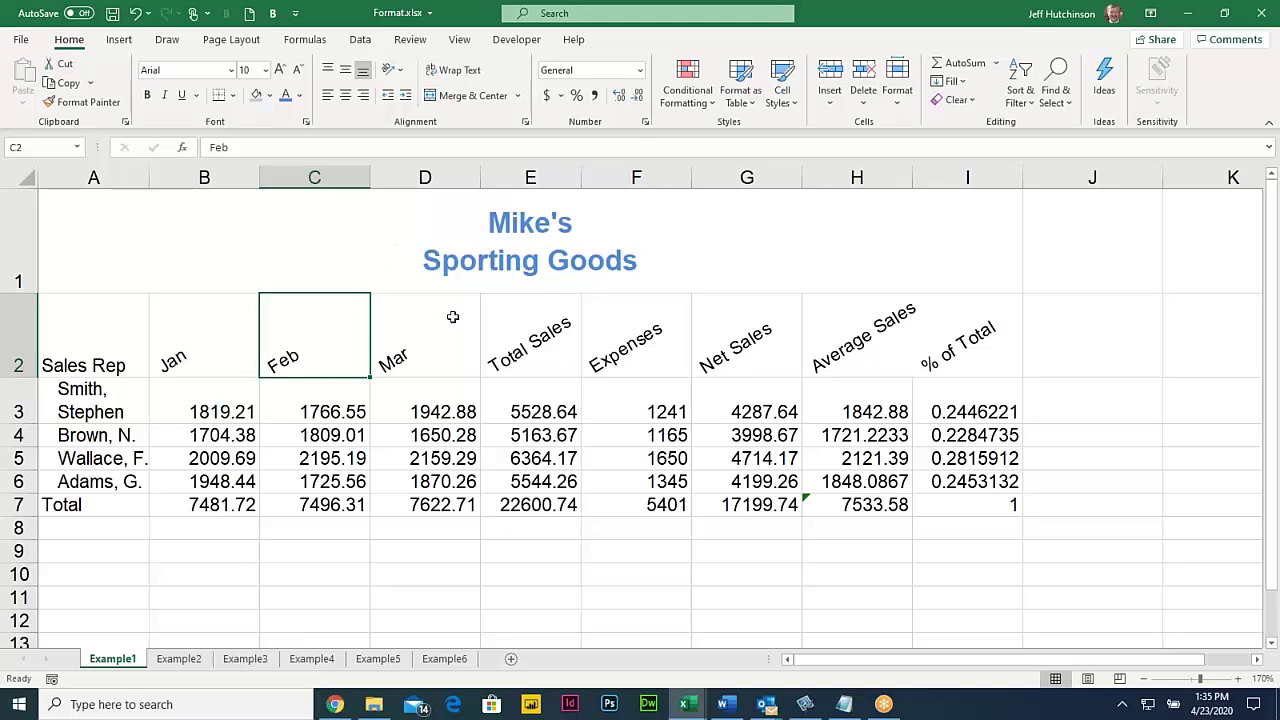
Apply the Currency format to the values in B3:H7 and switch them to the Accounting format
drag(219, 395, 826, 505)
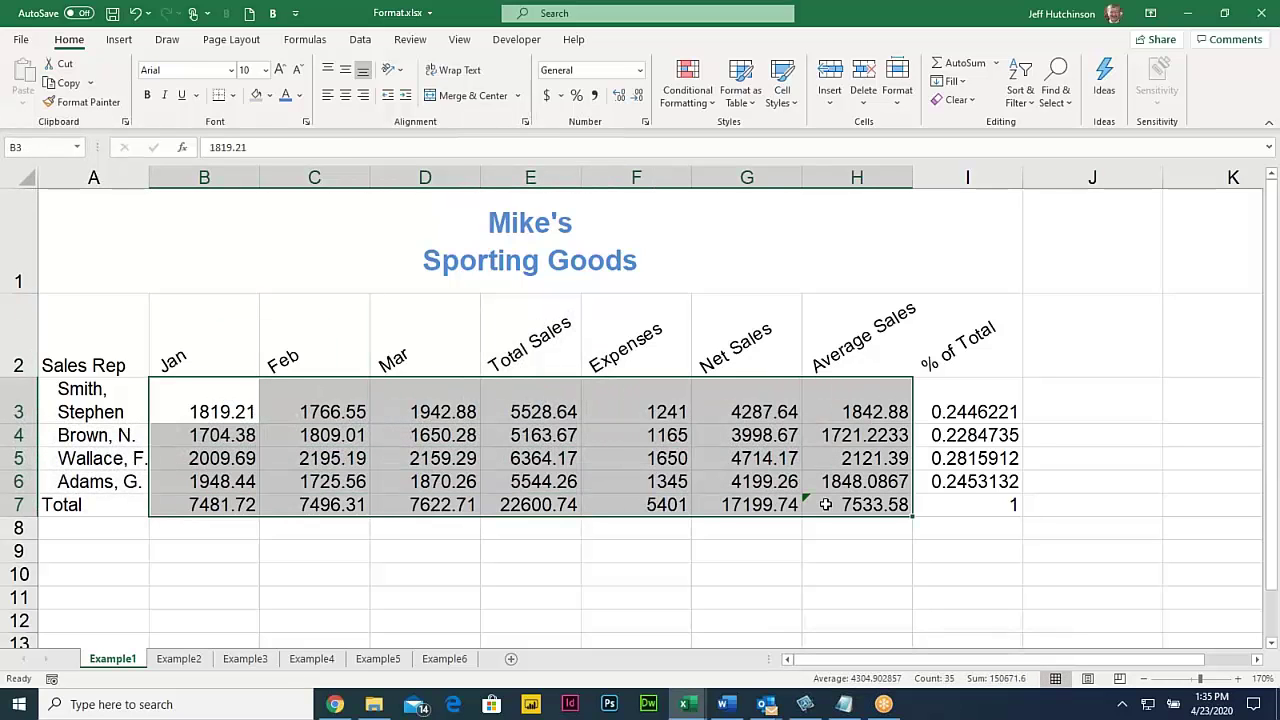
click(640, 76)
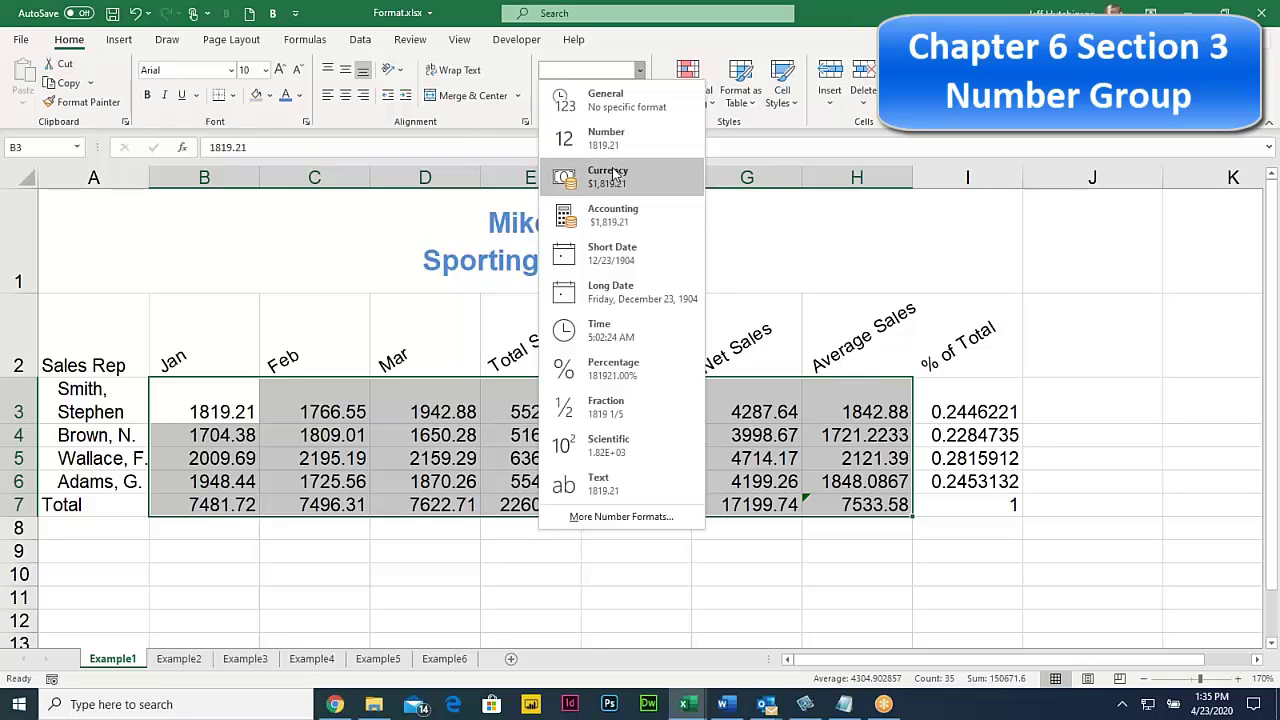
key(Escape)
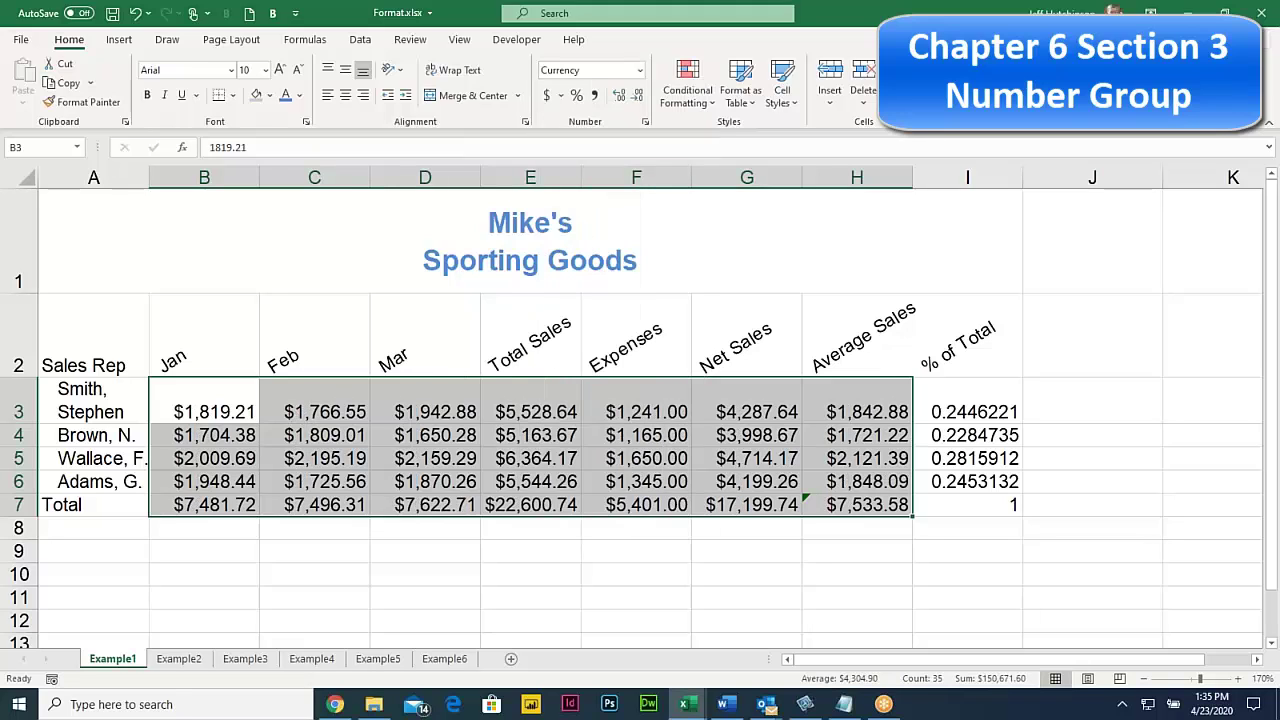
click(638, 75)
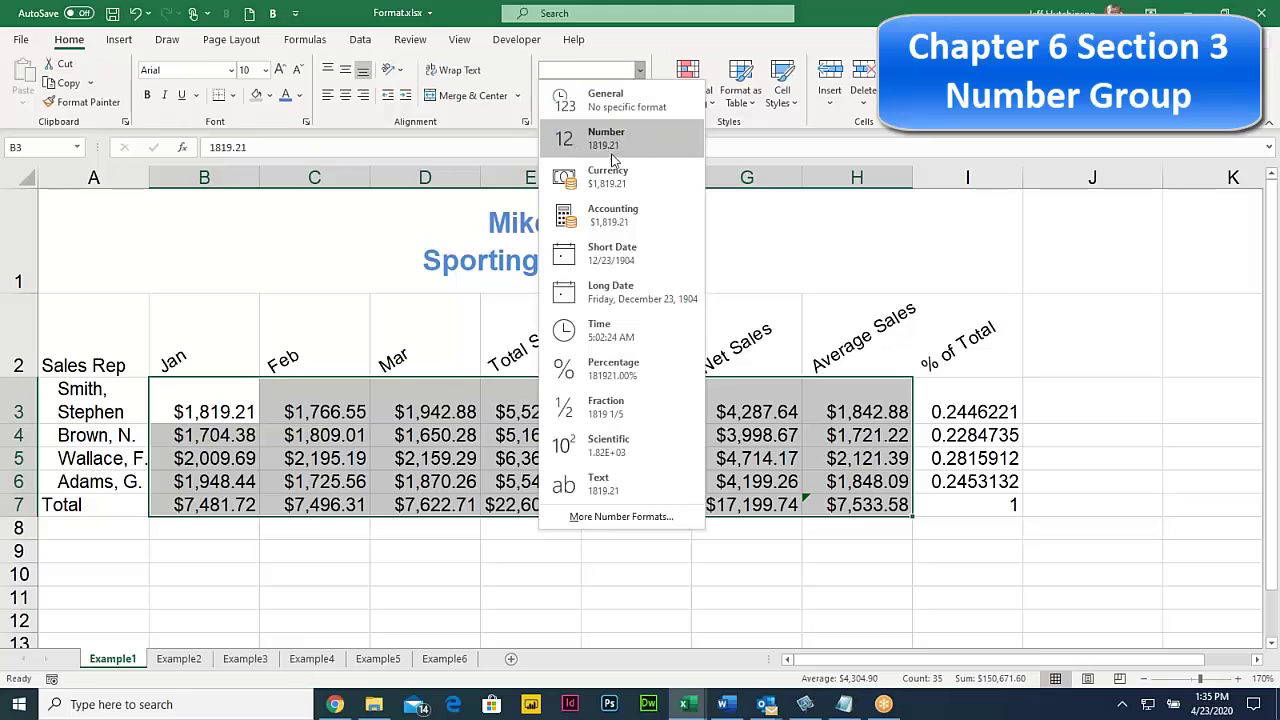
click(612, 220)
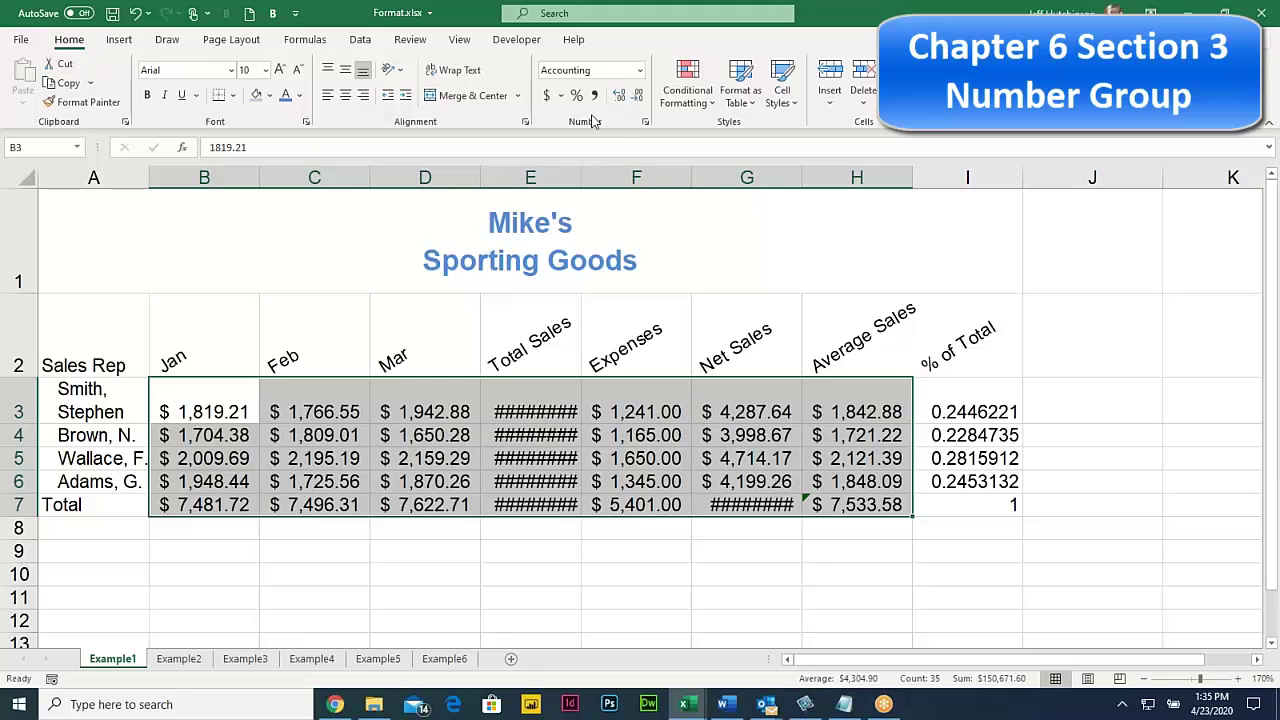
Widen columns B through I to one equal width that fits all the accounting values
drag(581, 172, 597, 172)
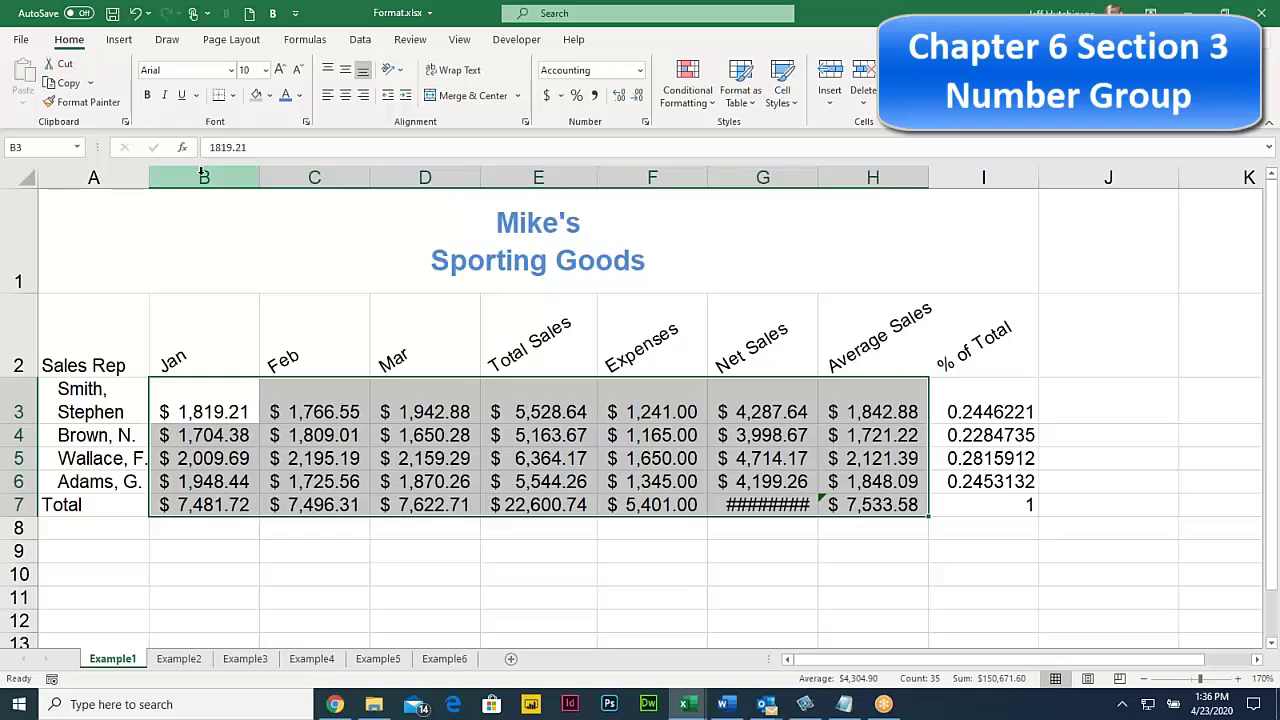
drag(204, 176, 983, 173)
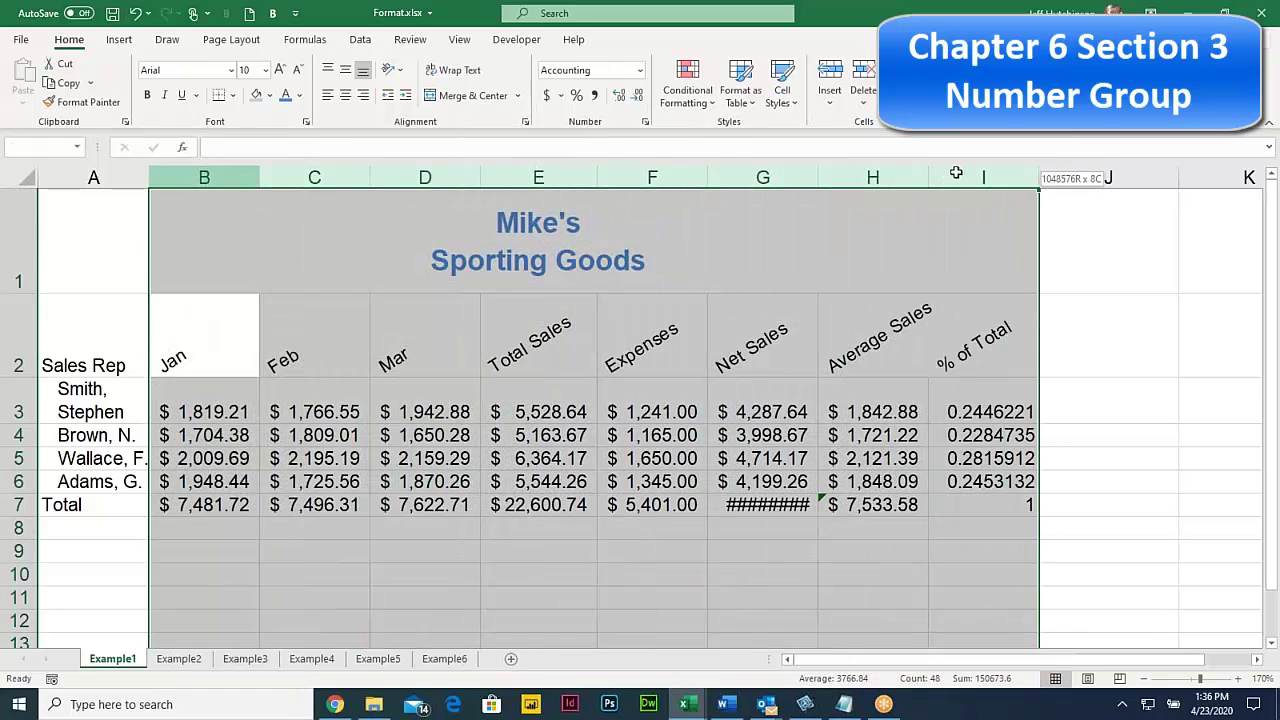
drag(706, 177, 714, 177)
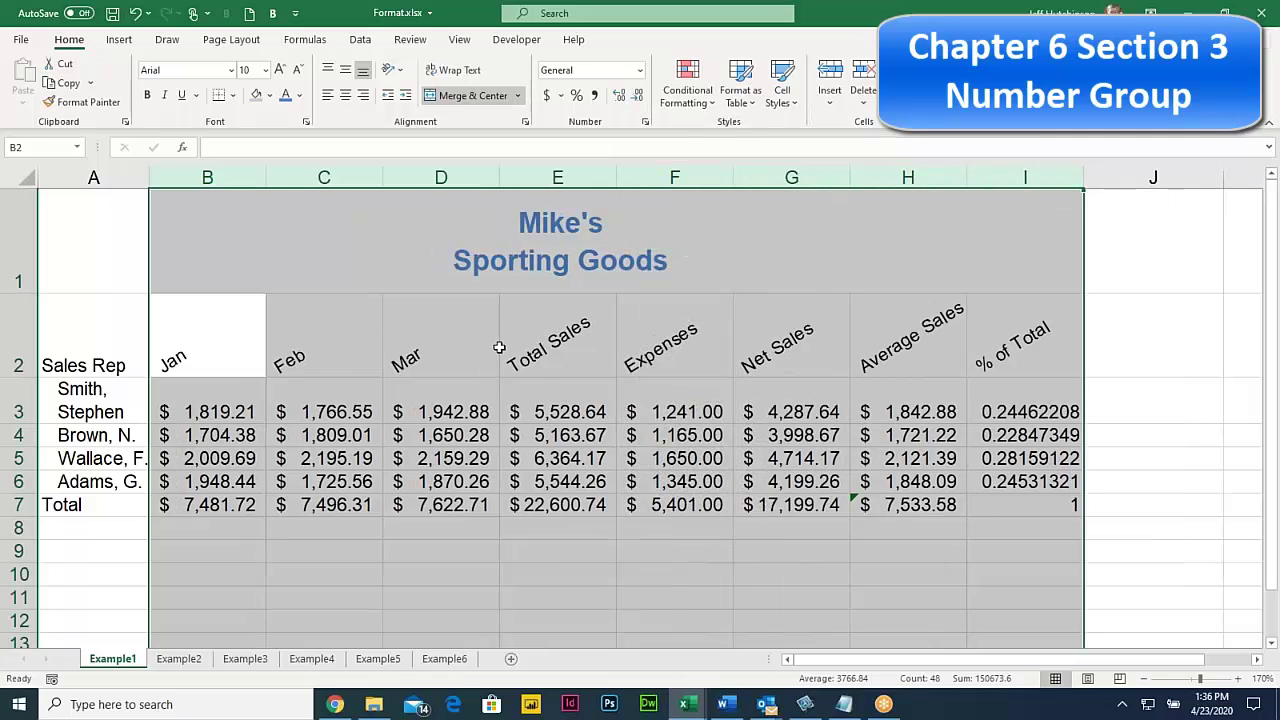
click(566, 404)
click(167, 410)
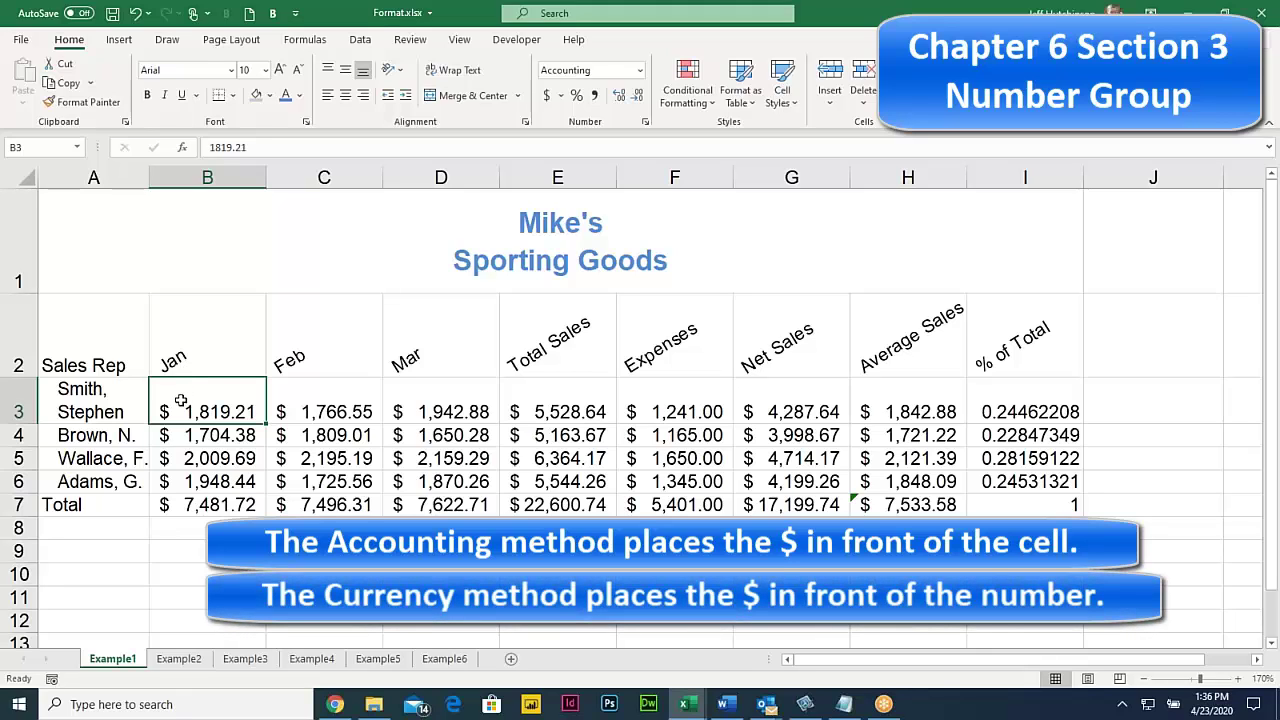
click(295, 397)
click(204, 398)
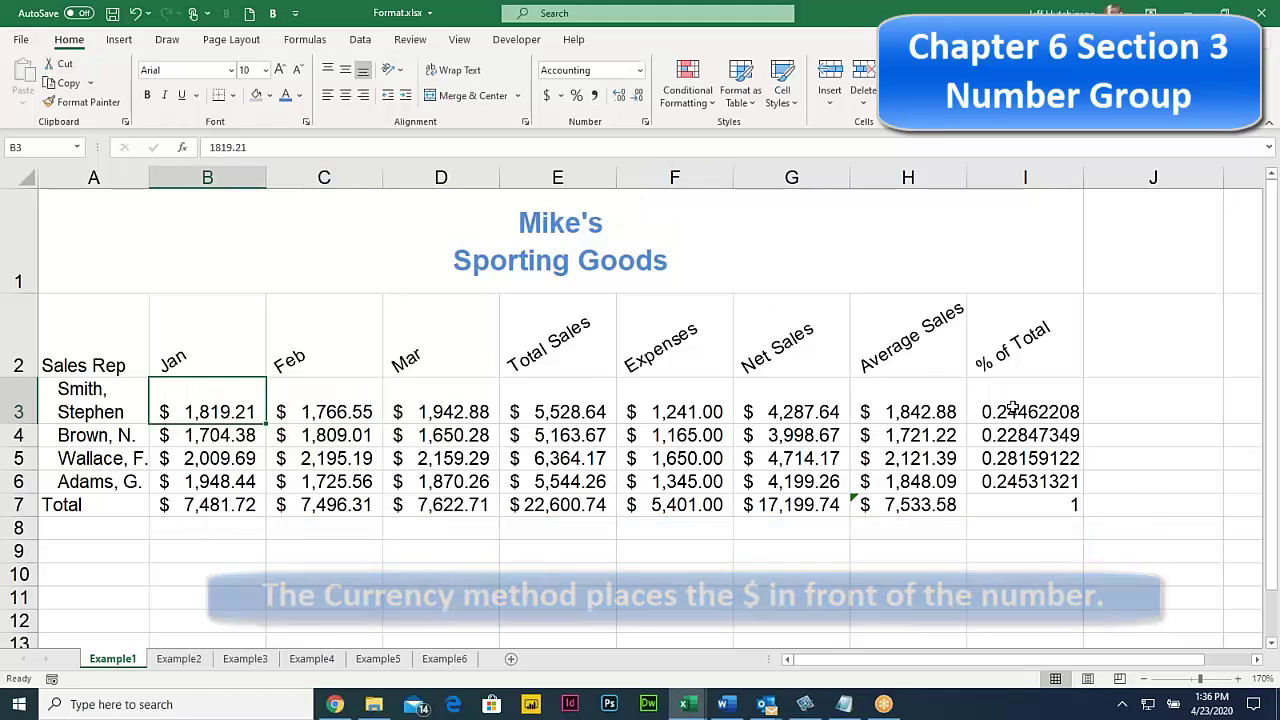
Format the % of Total values in I3:I7 as Percentage with two decimal places
drag(1013, 405, 1011, 503)
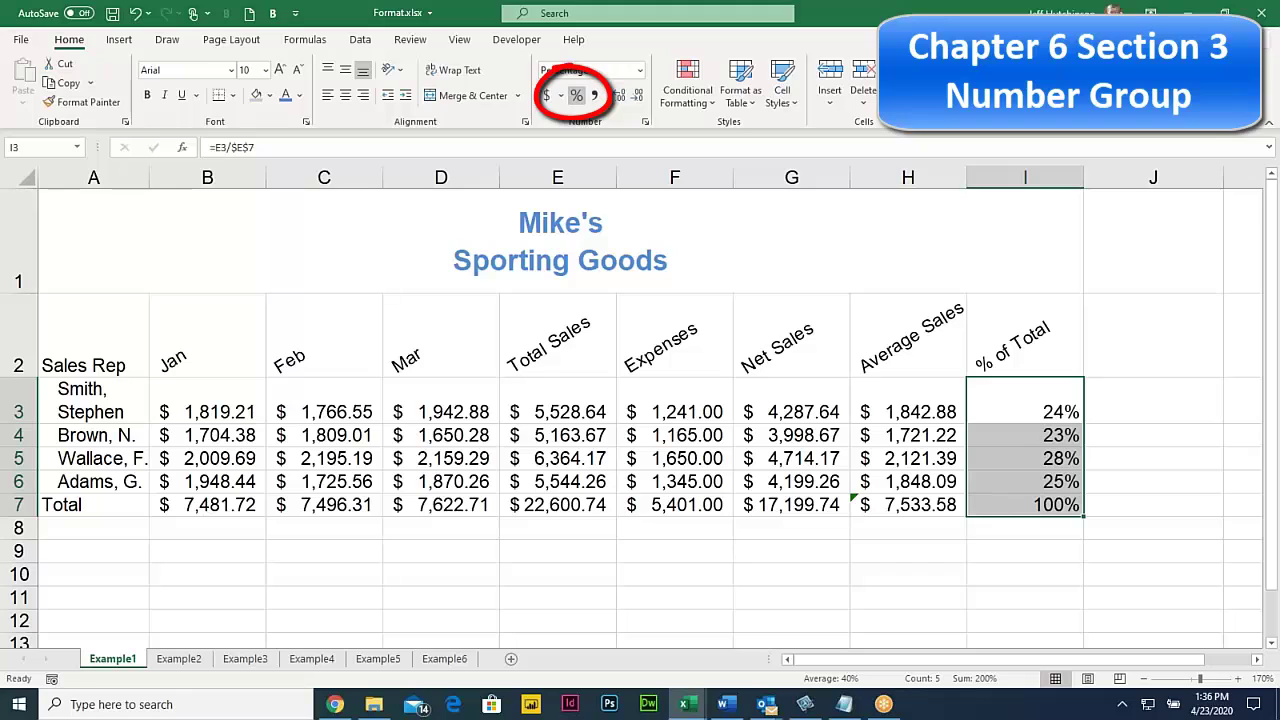
click(639, 70)
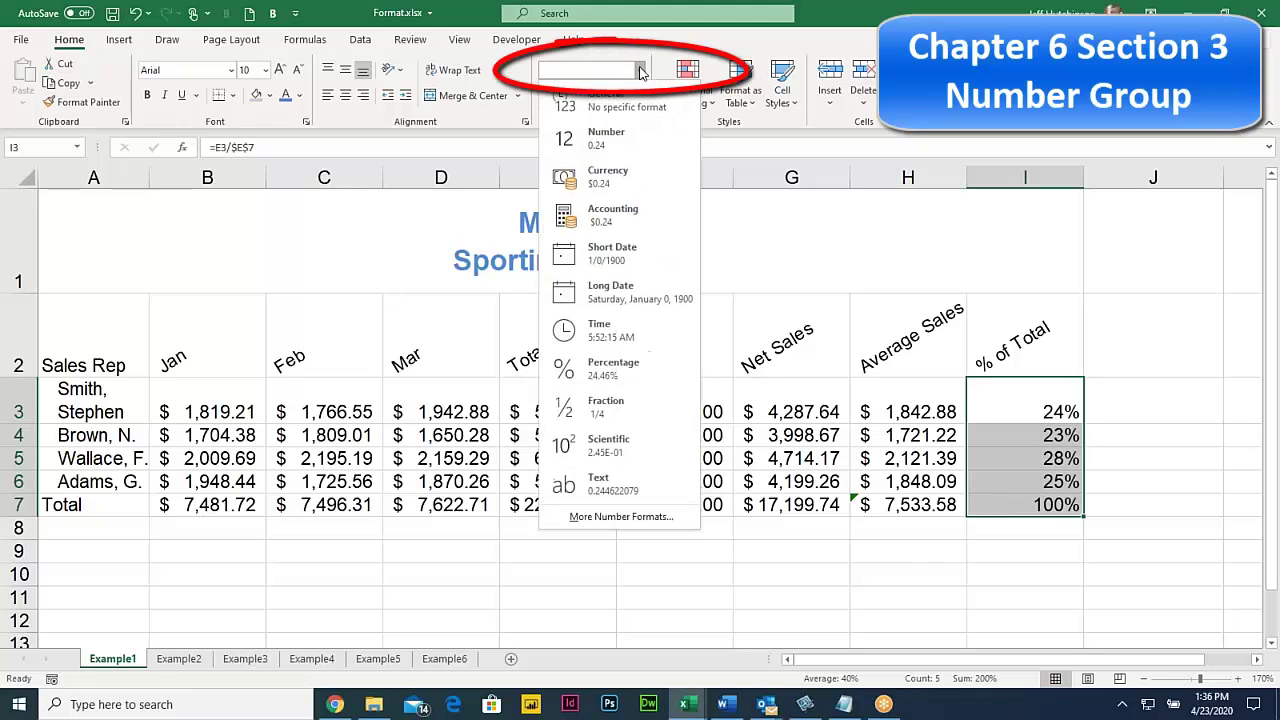
click(614, 368)
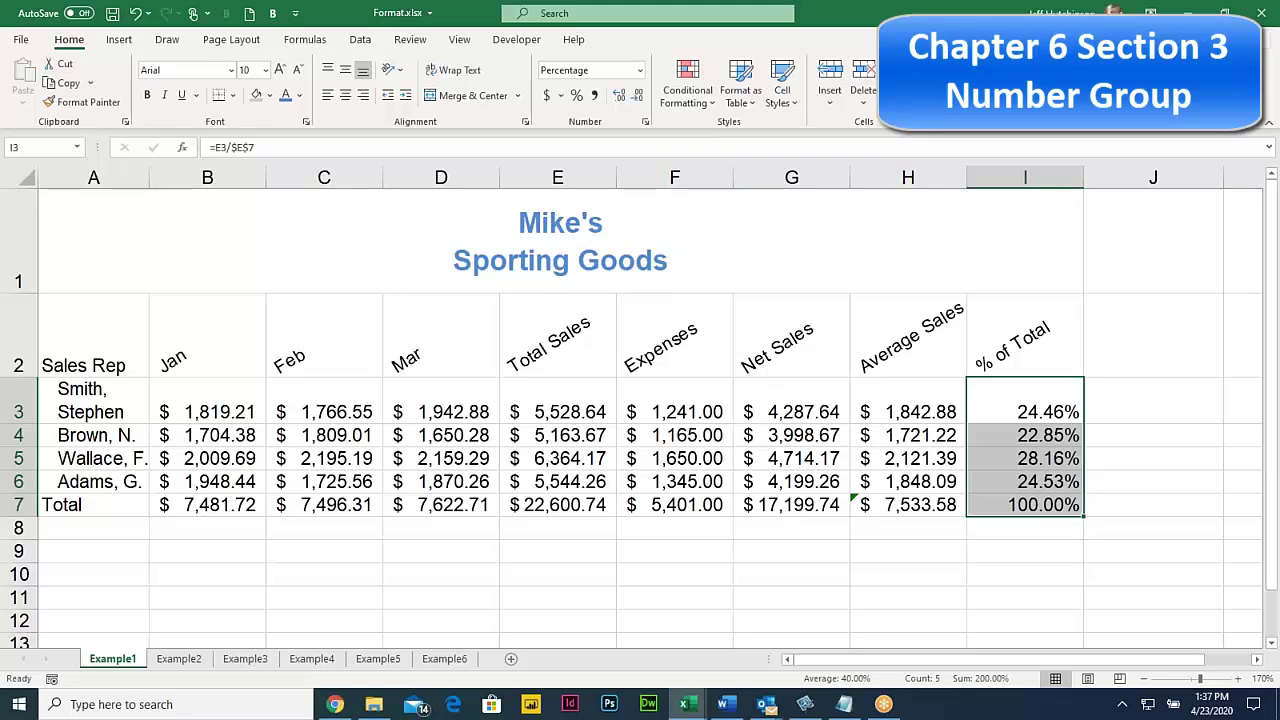
Try different decimal counts on the percentages in I3:I7 and settle on one decimal place
click(638, 96)
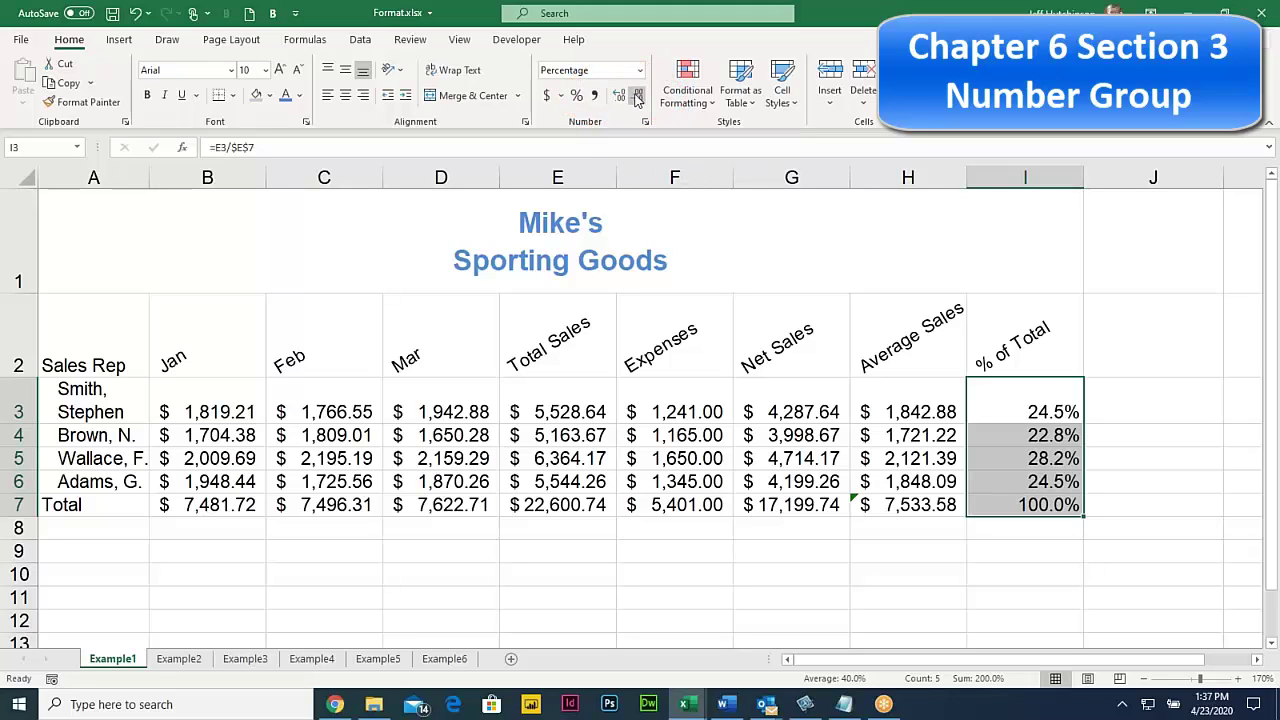
click(637, 96)
click(637, 96)
click(637, 96)
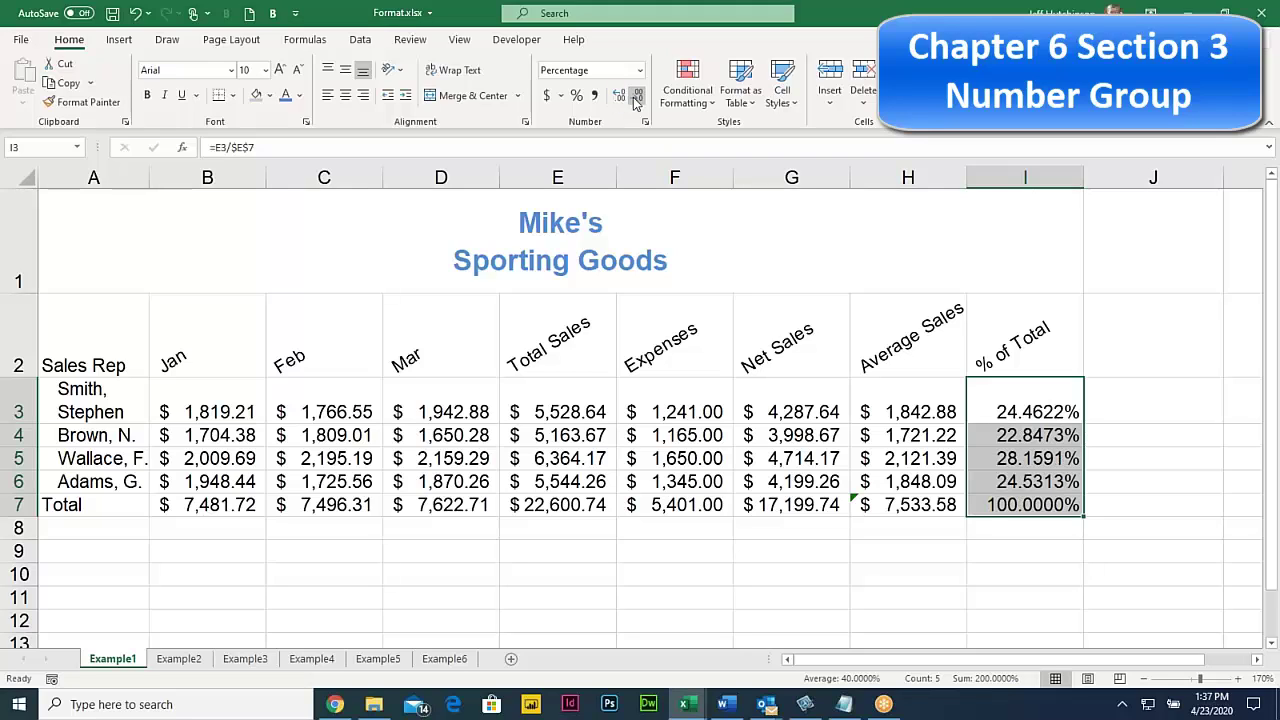
click(637, 96)
click(637, 96)
click(637, 96)
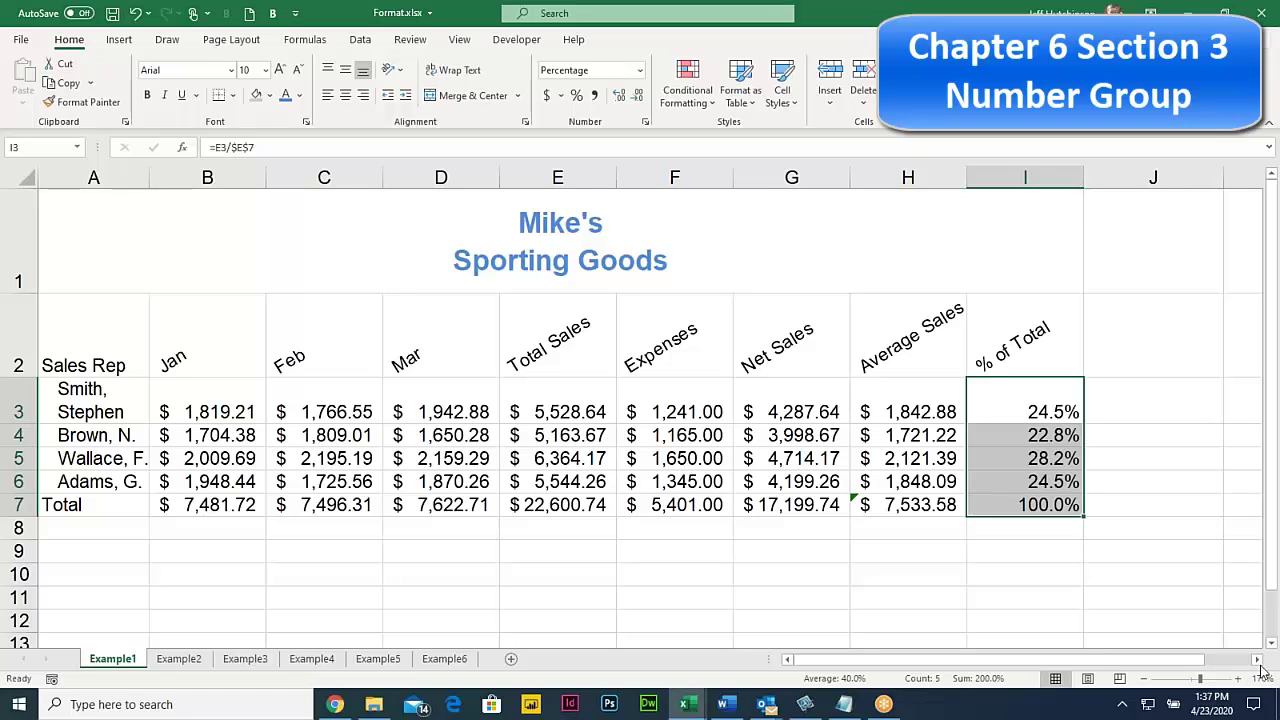
click(1257, 659)
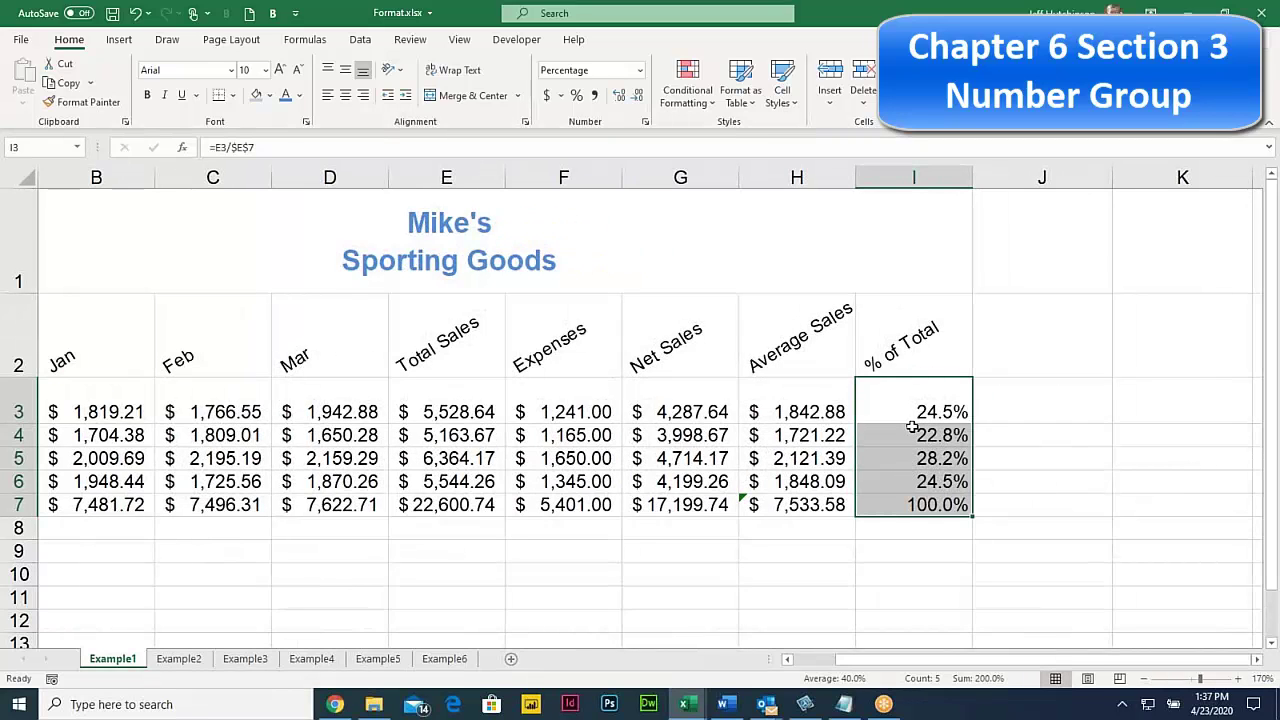
click(912, 430)
drag(912, 430, 45, 205)
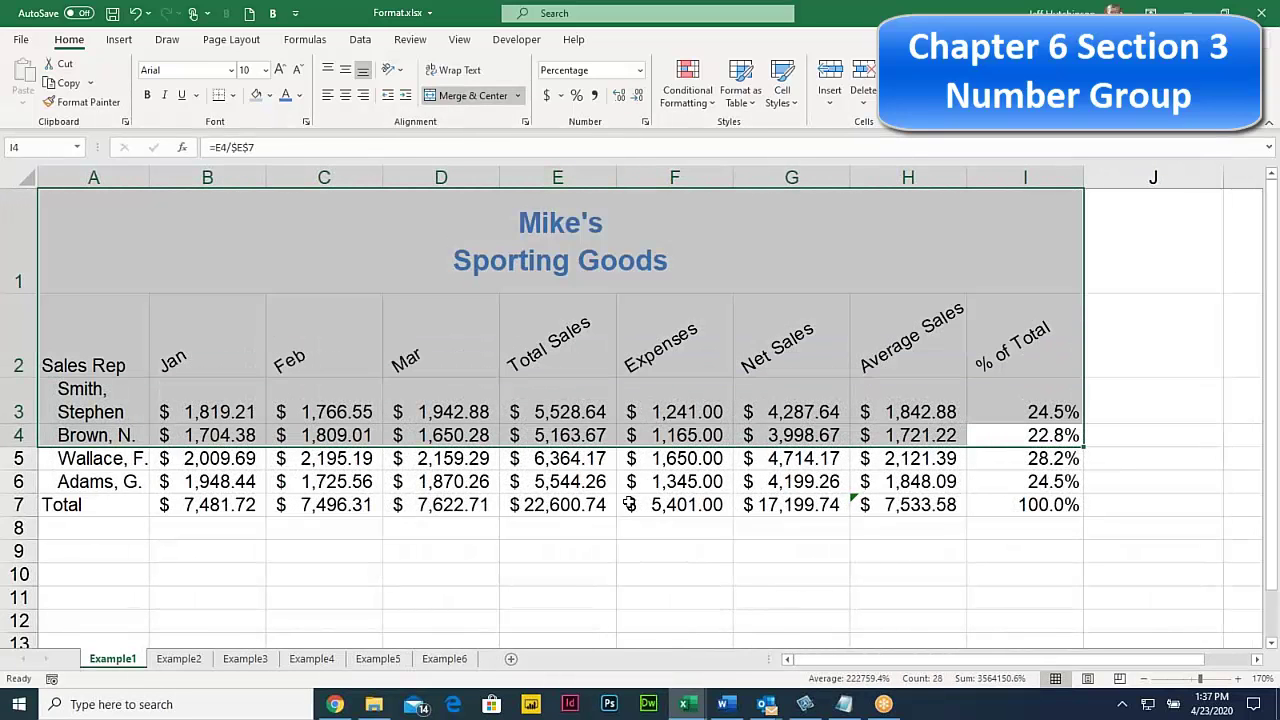
click(615, 459)
Try fewer and more decimal places on the accounting values in B3:H7, ending with two decimal places
drag(210, 412, 877, 507)
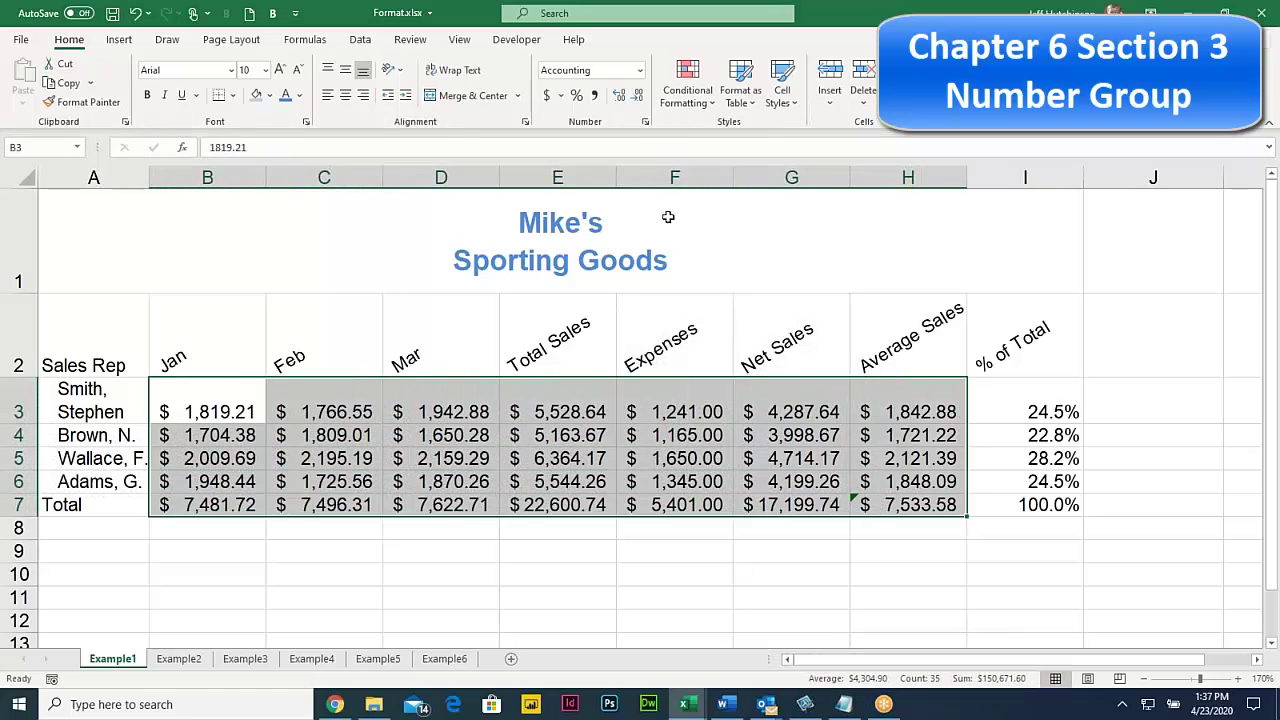
click(640, 97)
click(640, 97)
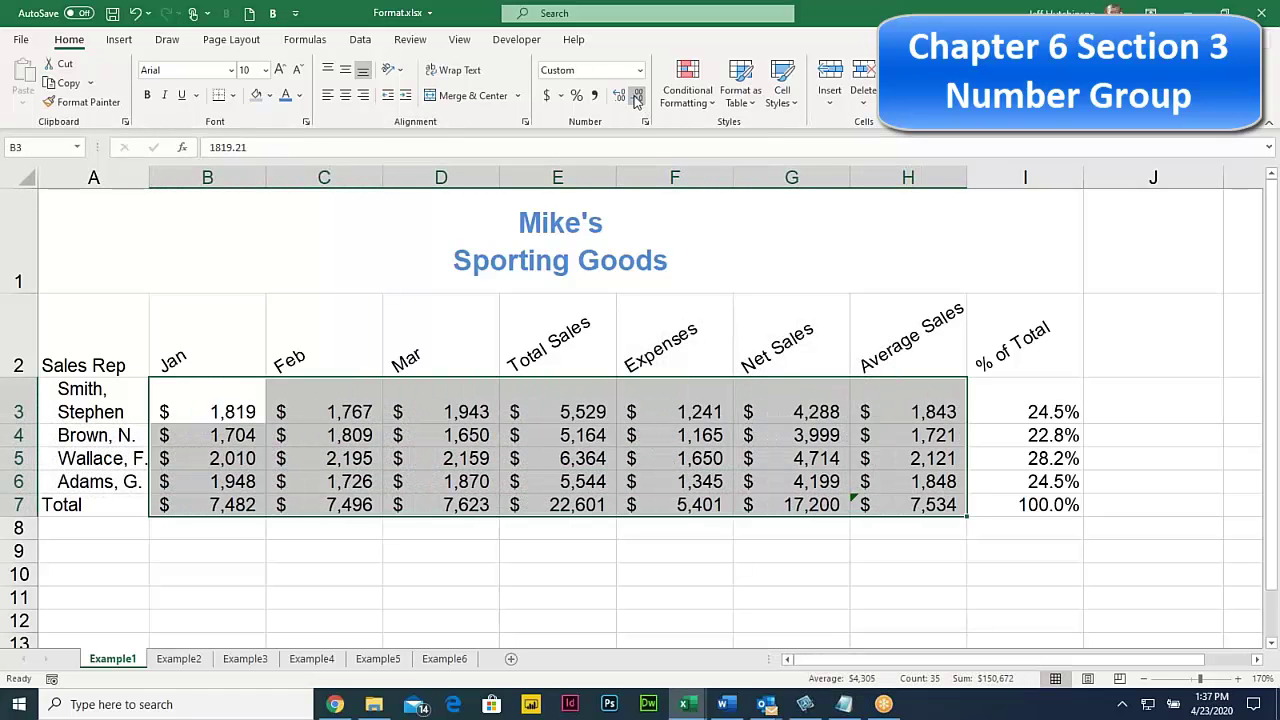
click(618, 97)
click(618, 97)
click(618, 97)
click(618, 97)
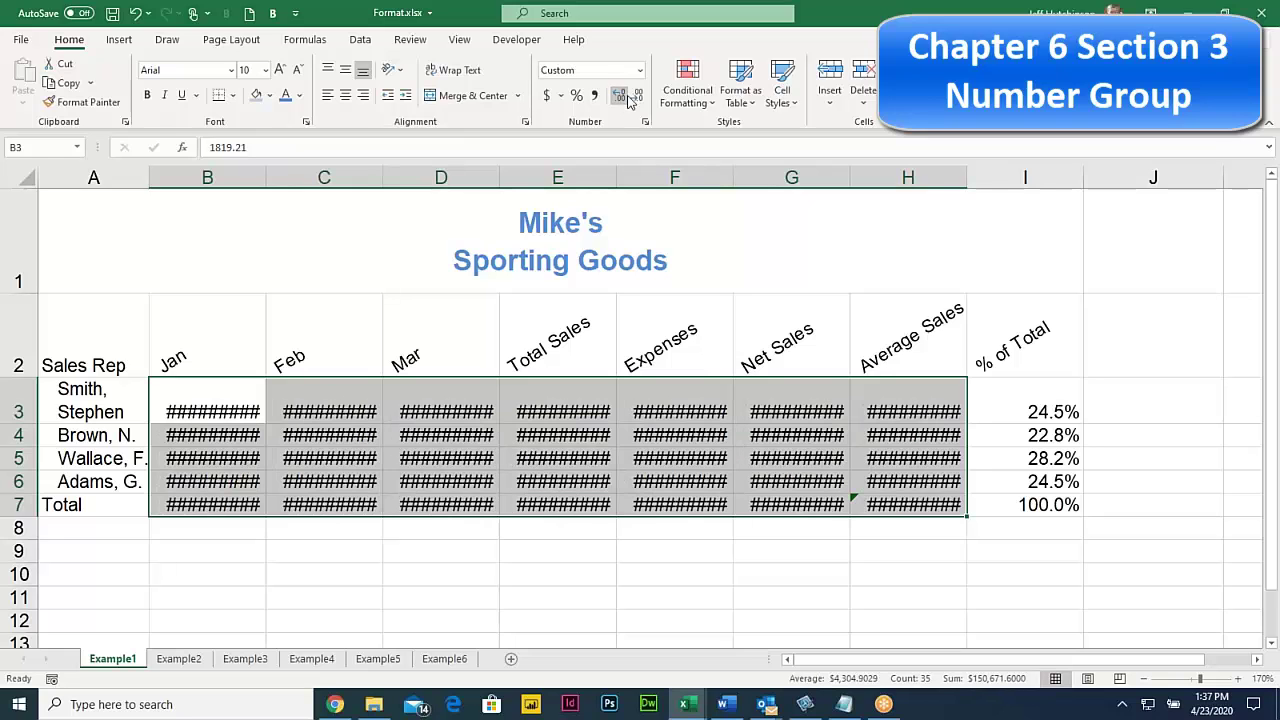
click(638, 97)
click(638, 97)
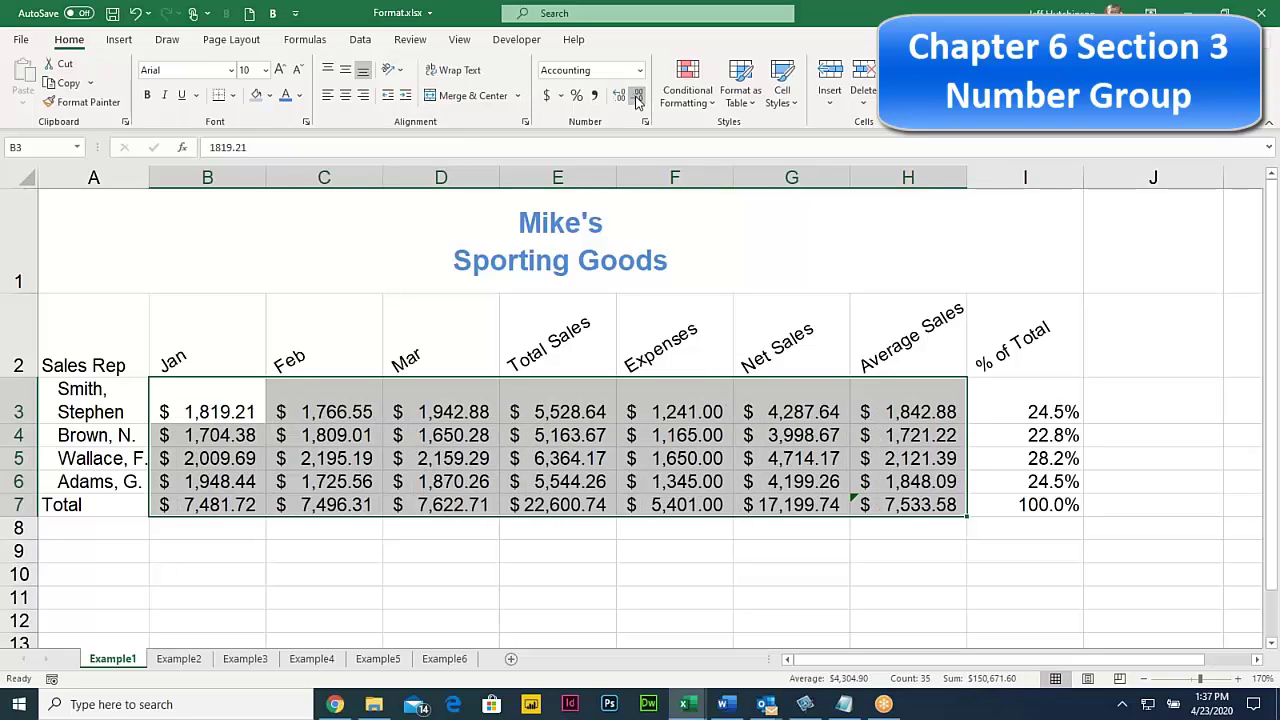
drag(680, 437, 663, 457)
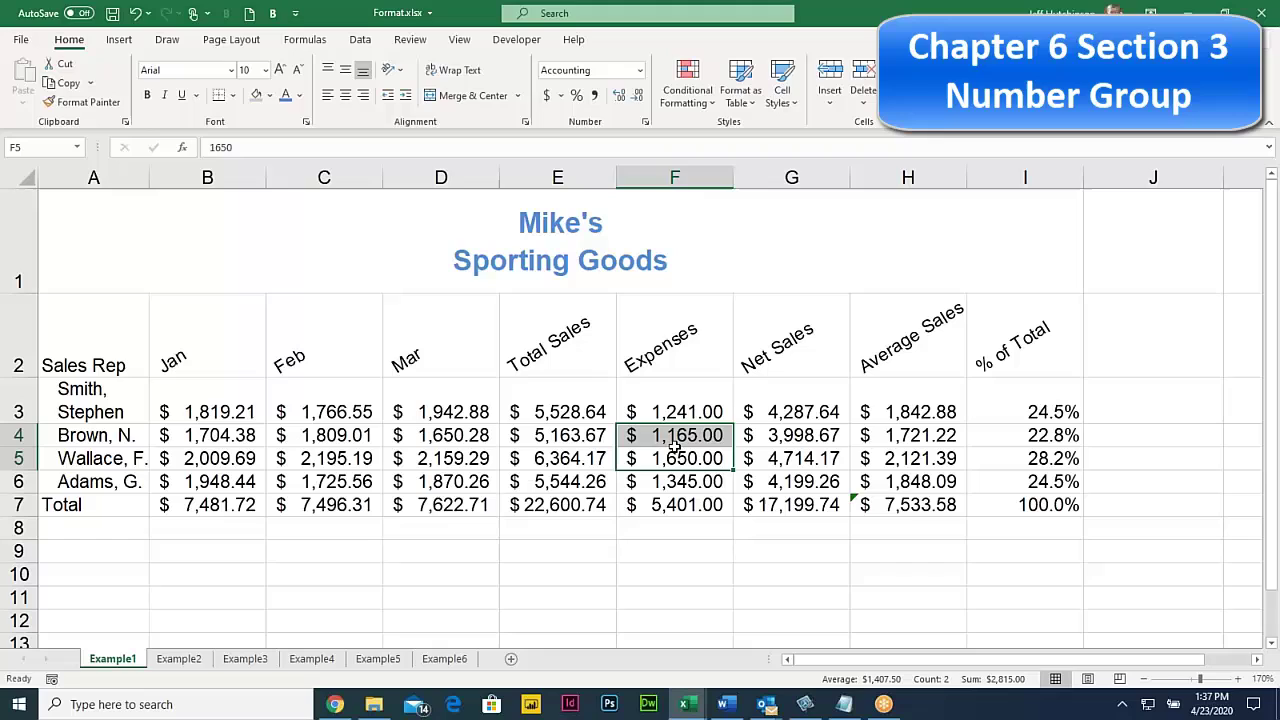
click(556, 433)
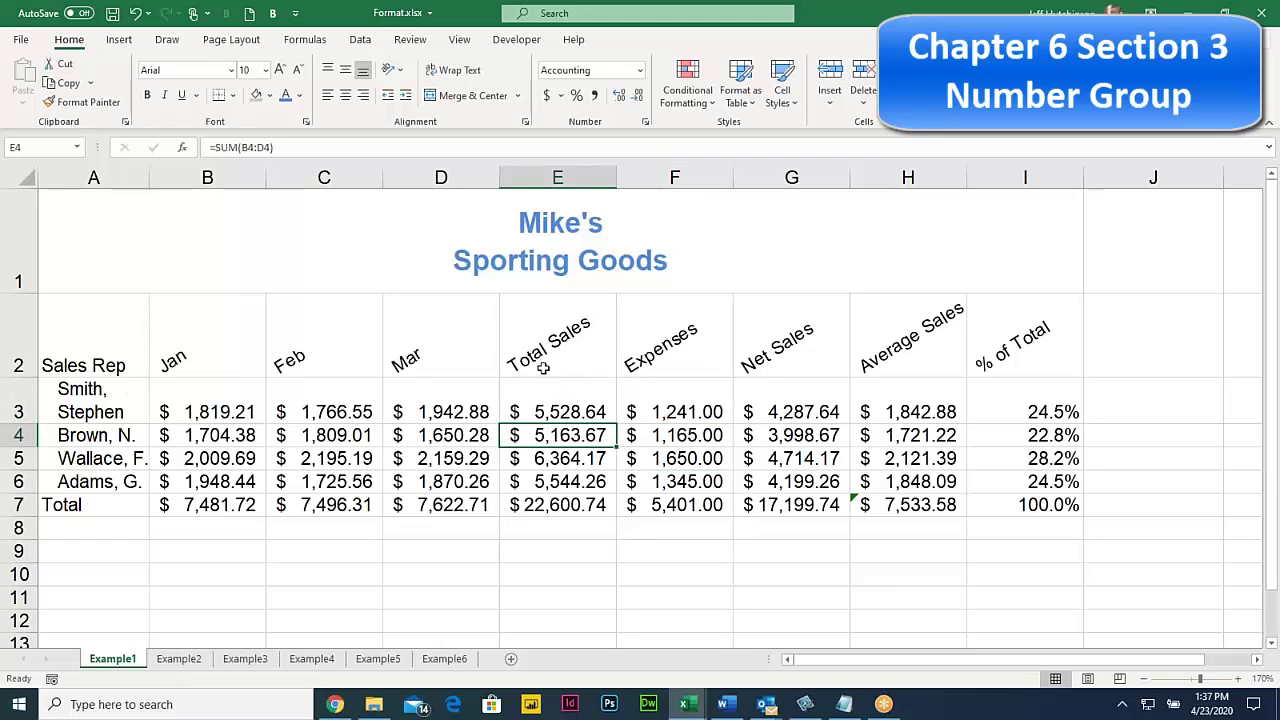
click(167, 407)
click(462, 431)
click(445, 406)
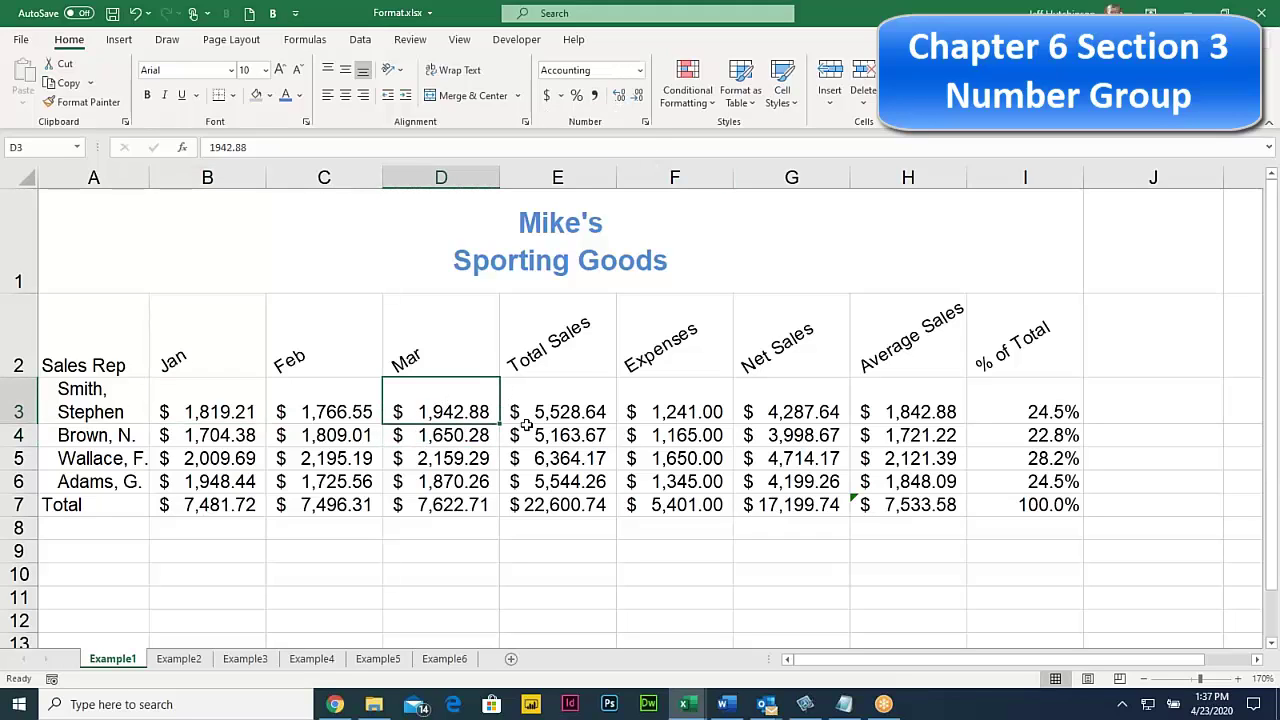
Enter the date 1/1/2000 in cell D10 below the sales table
click(431, 573)
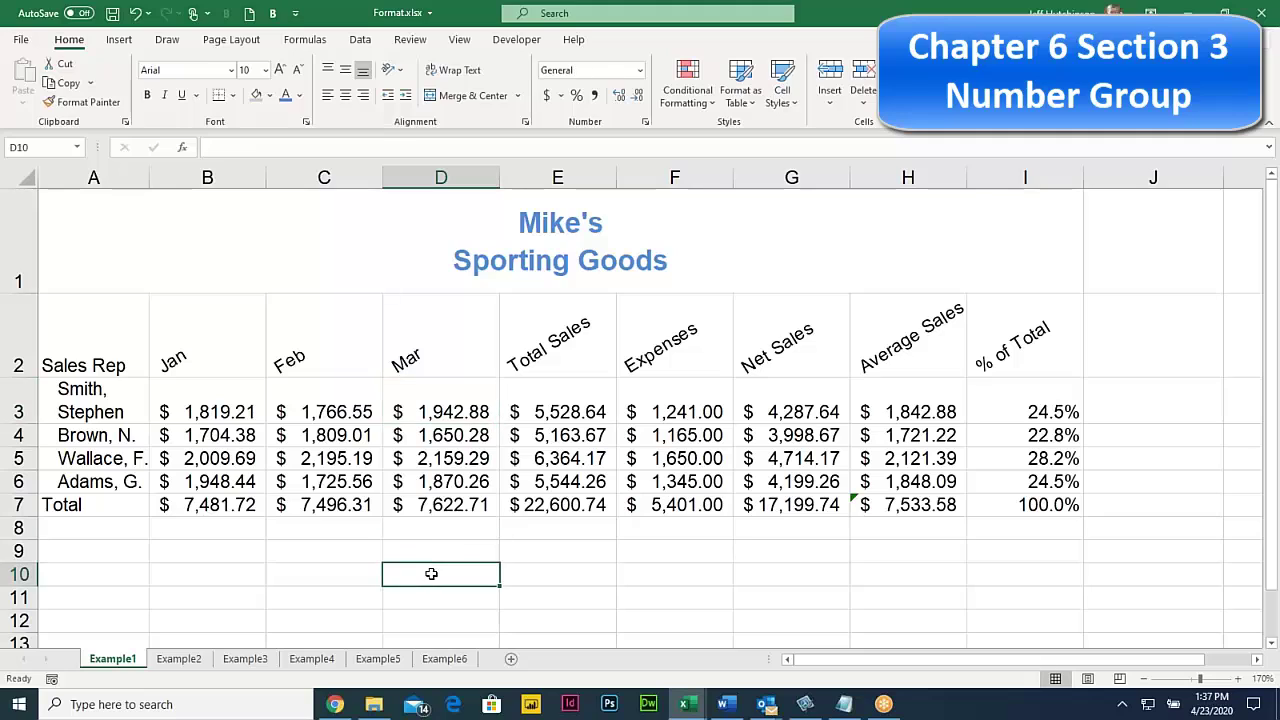
text(1/1/2)
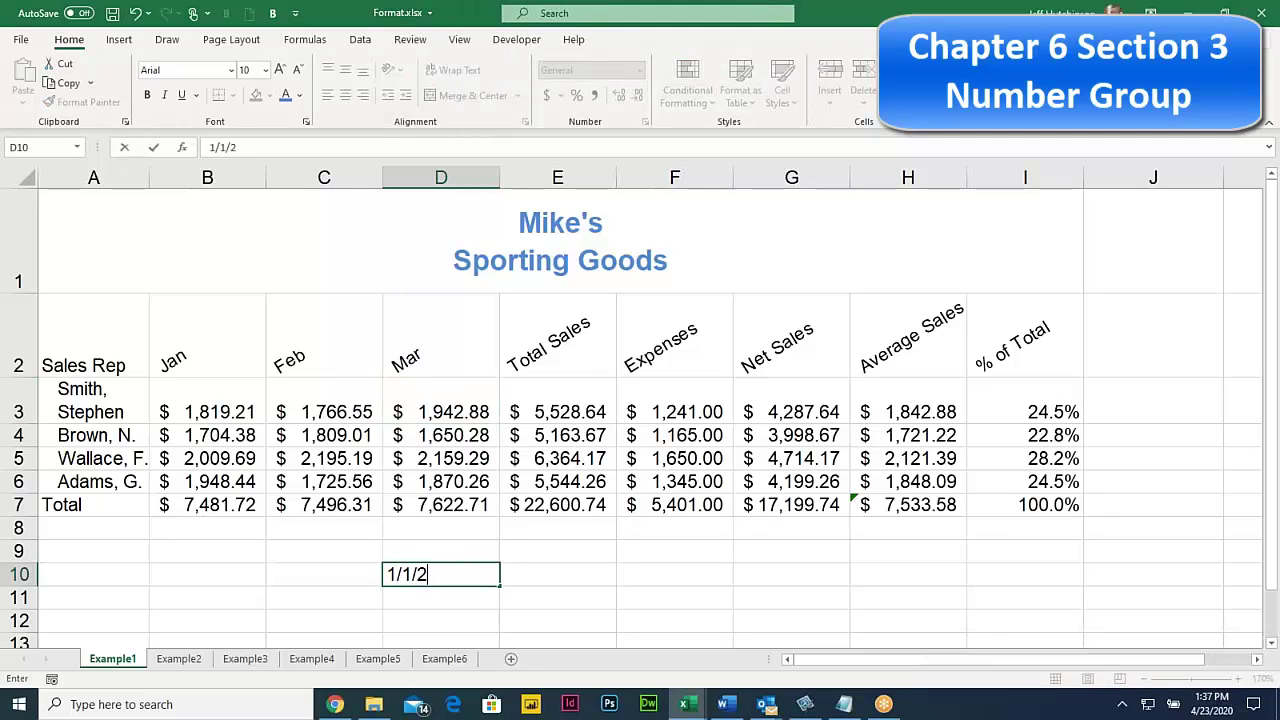
text(000)
key(Return)
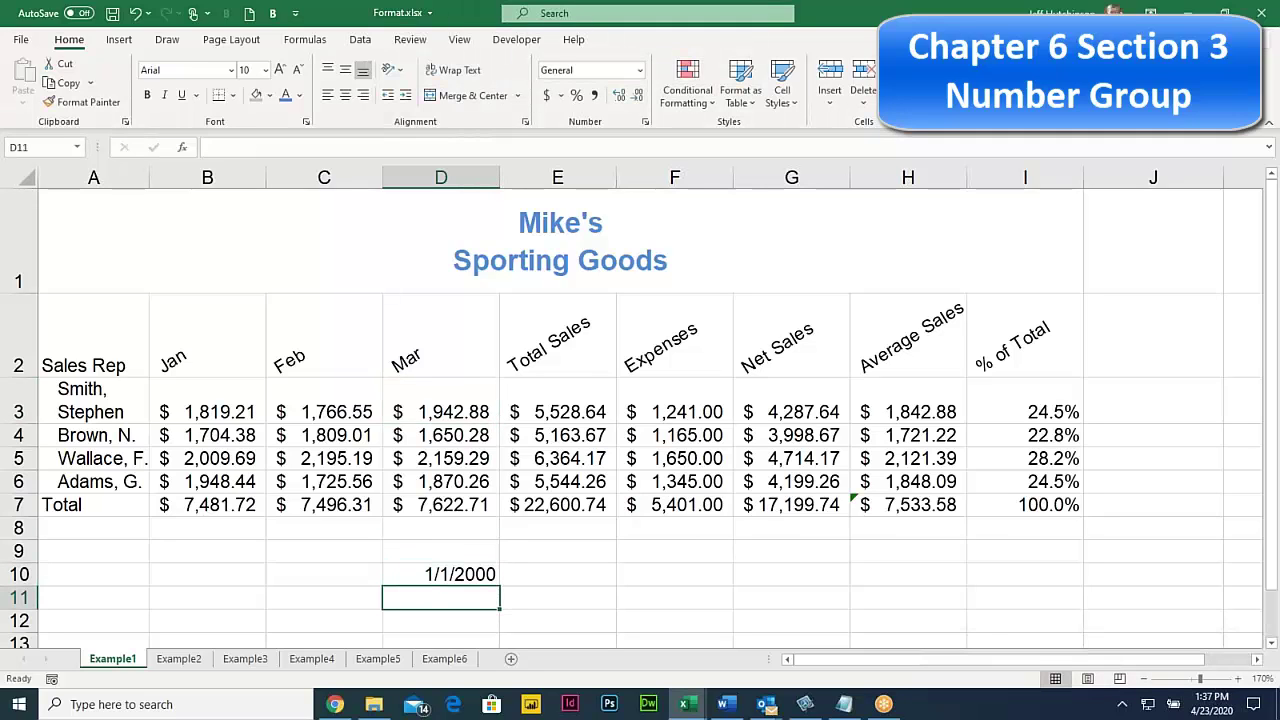
Examine the number formats offered for the date in D10 and the date types in the Format Cells dialog, leaving the format as is
click(479, 573)
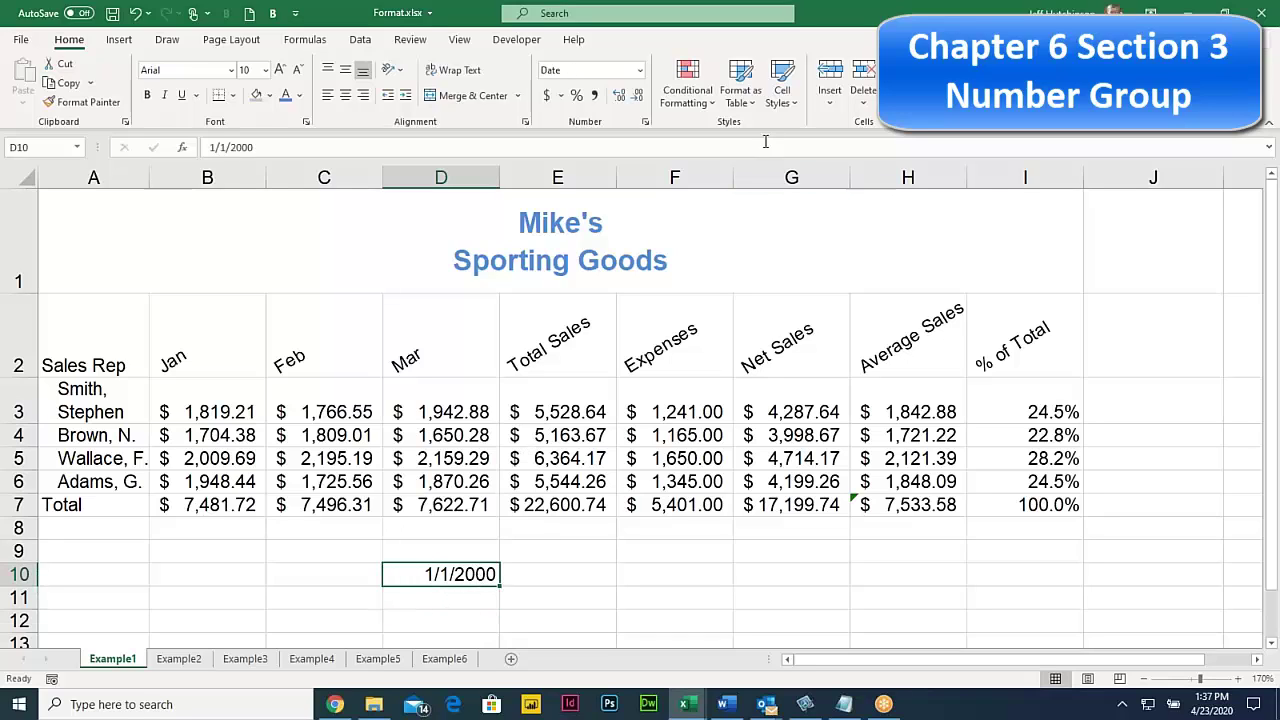
click(640, 70)
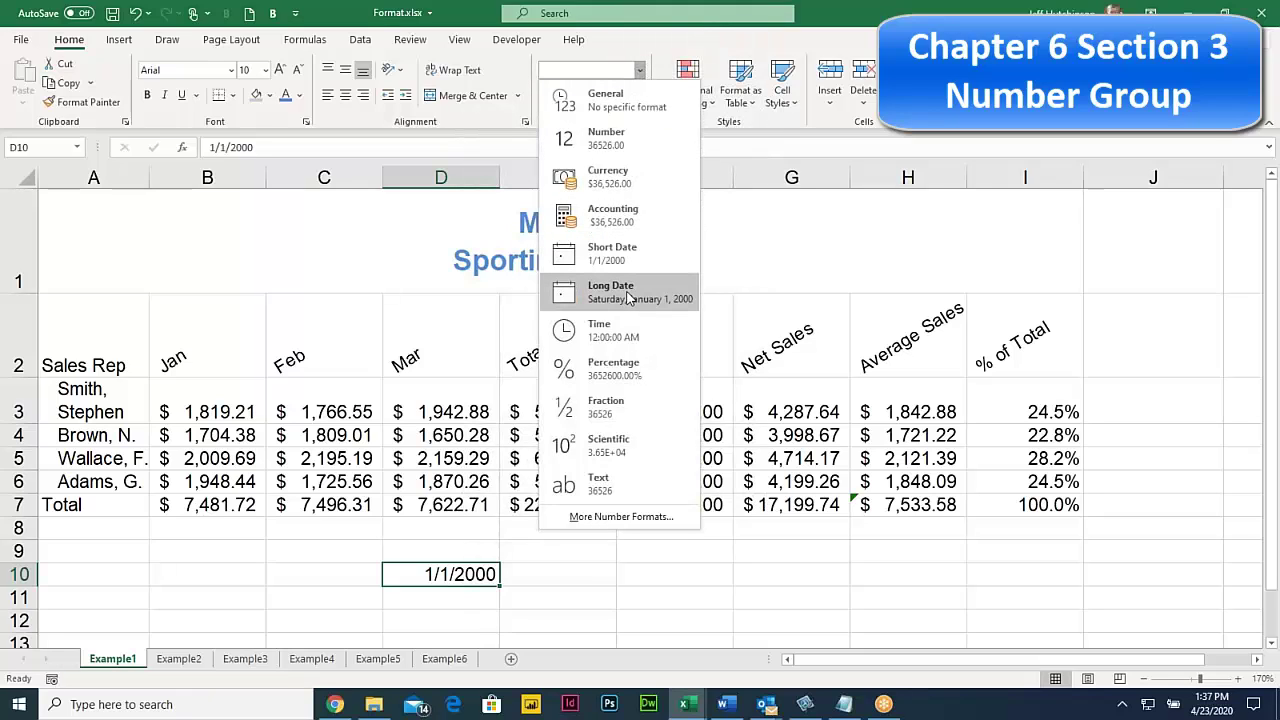
click(787, 223)
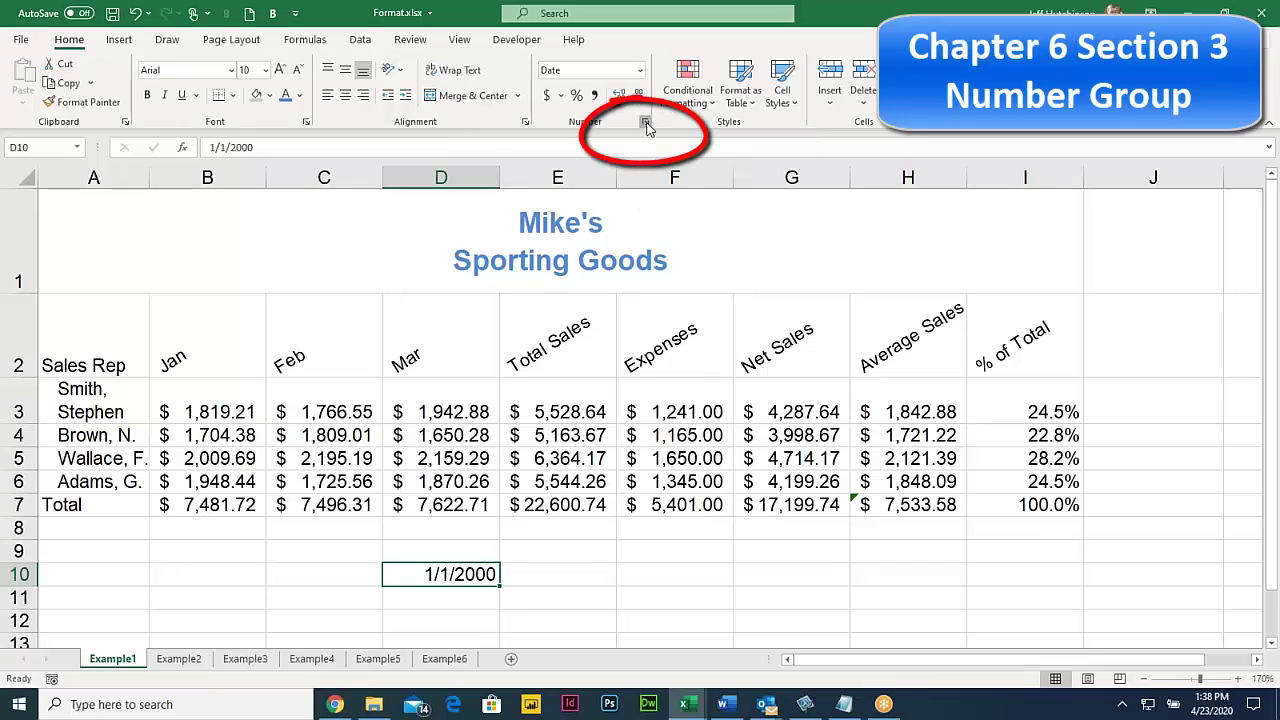
click(646, 124)
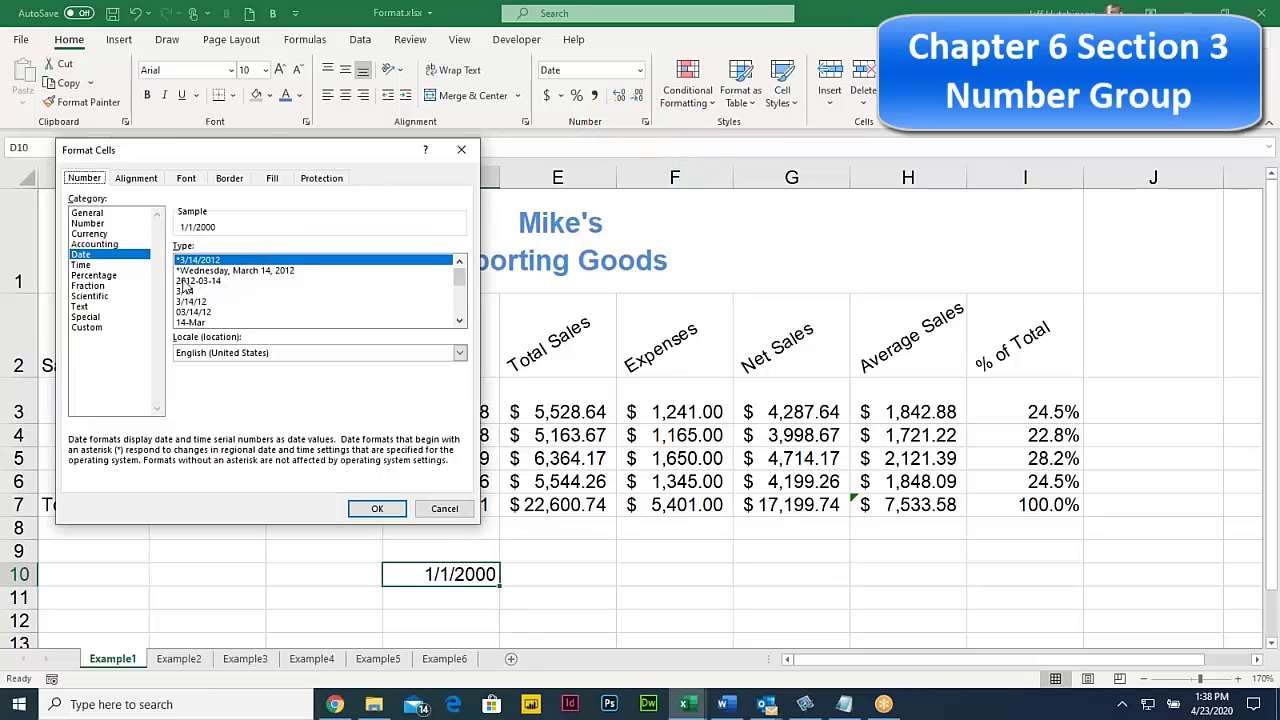
scroll(197, 316, down, 3)
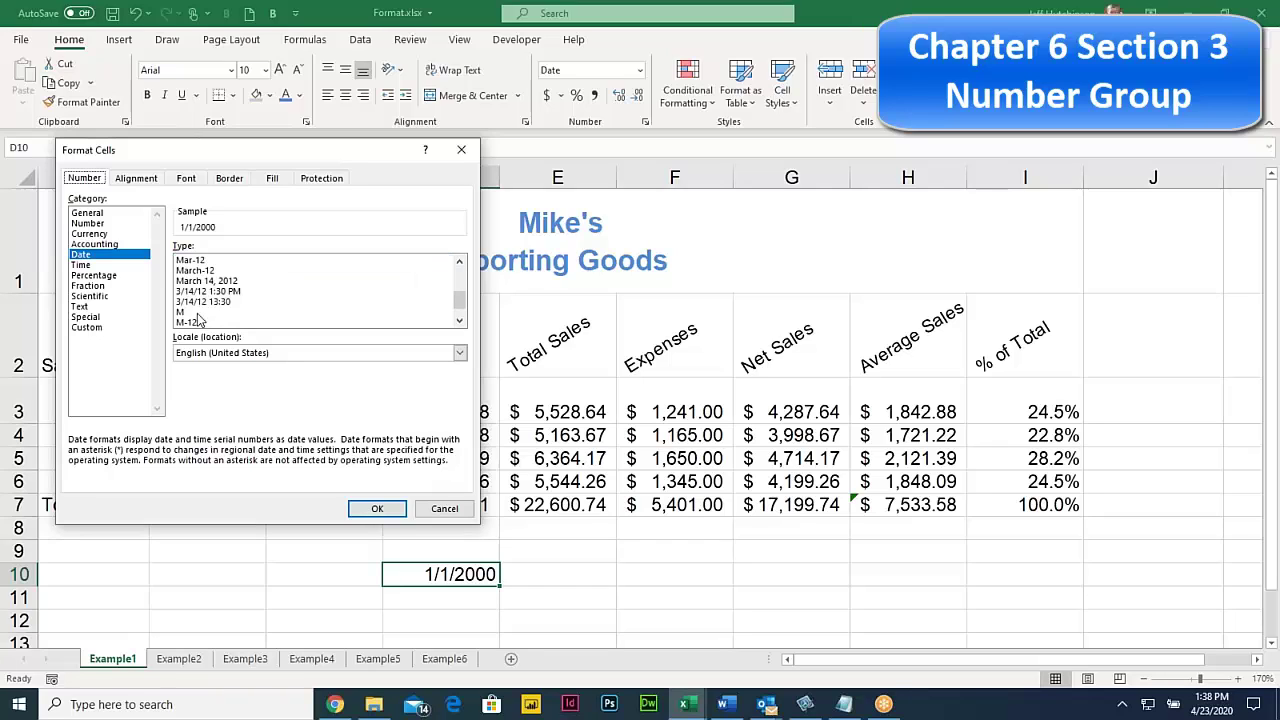
scroll(198, 320, up, 3)
scroll(198, 320, down, 4)
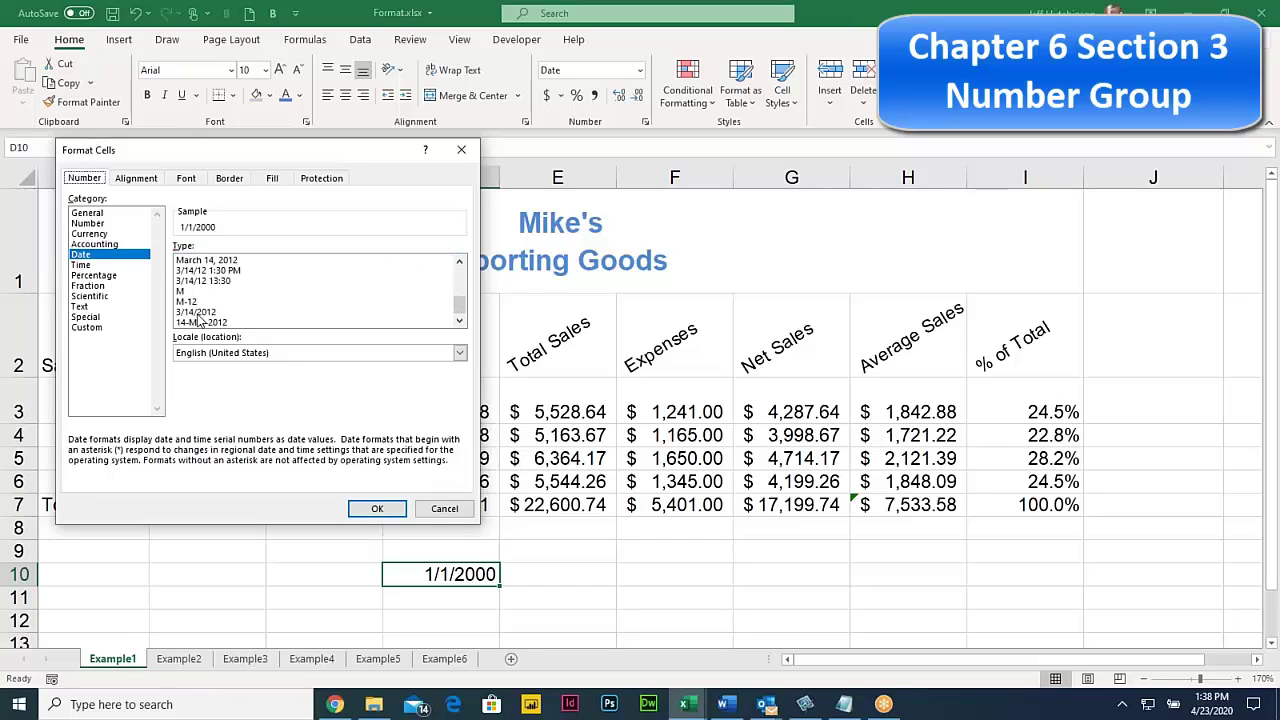
scroll(198, 320, up, 2)
scroll(198, 318, down, 2)
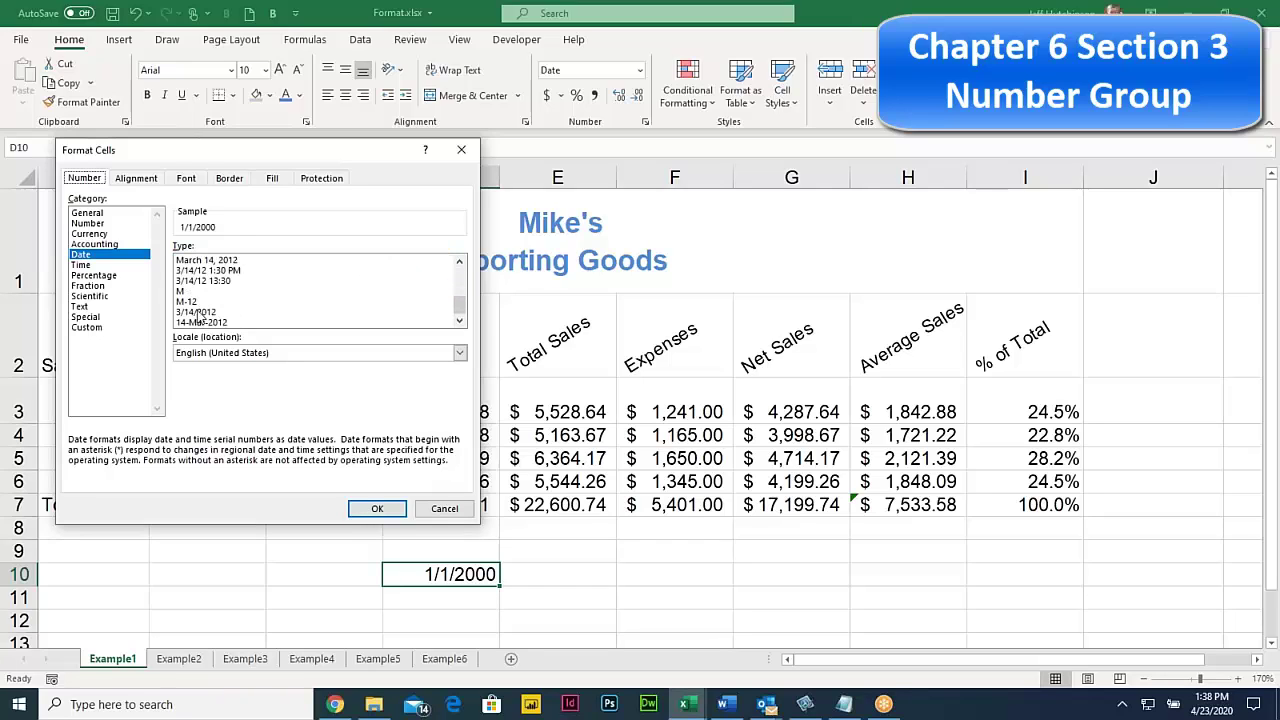
click(445, 509)
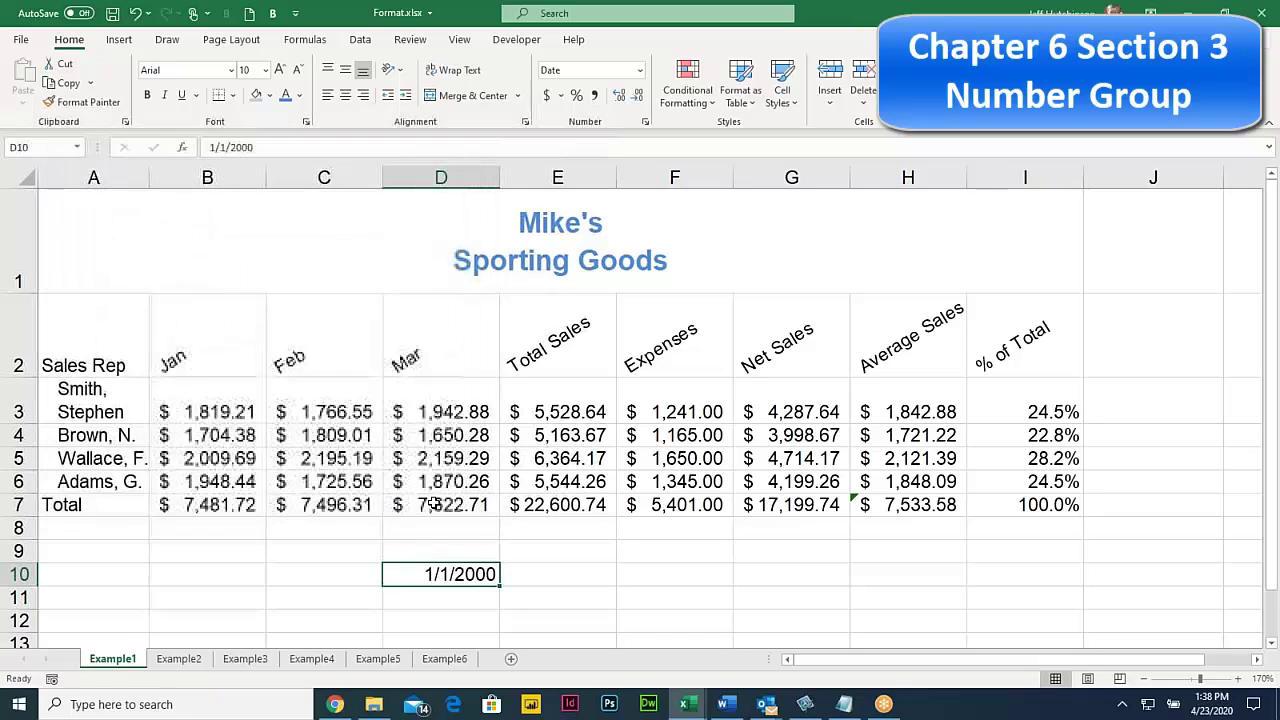
Apply the Number format to the date in D10 to show its serial number
click(449, 552)
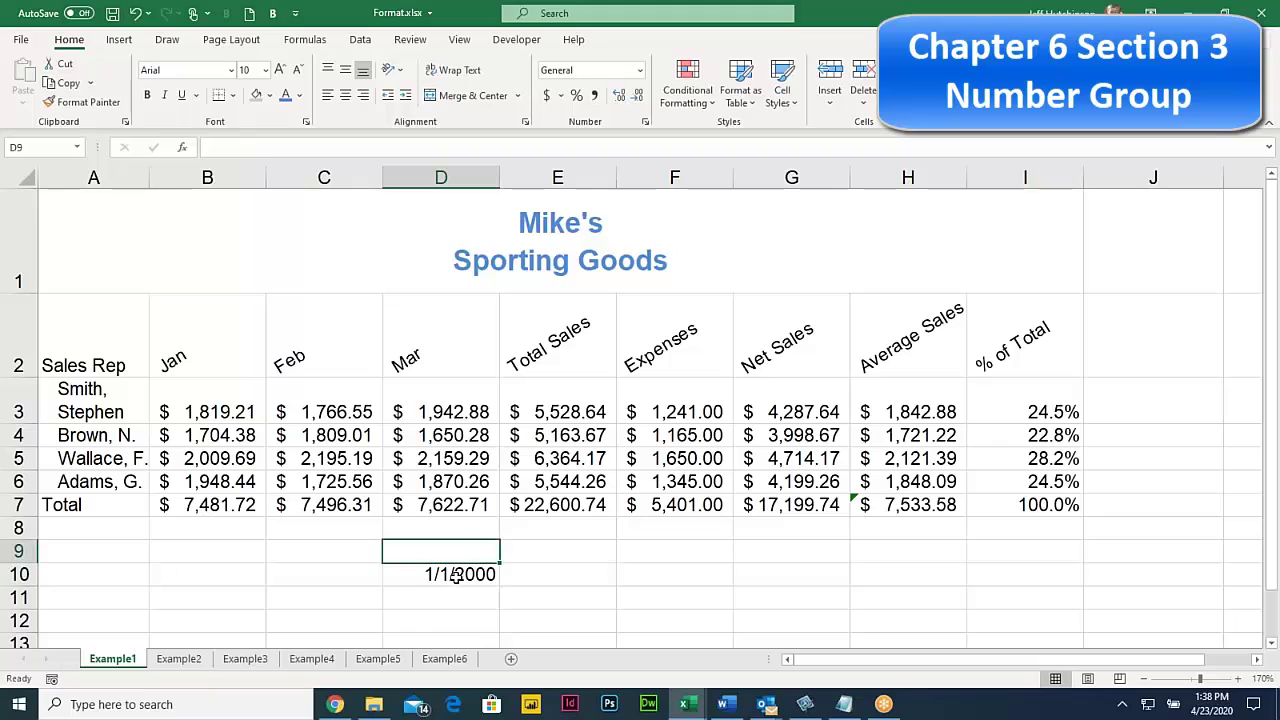
click(456, 575)
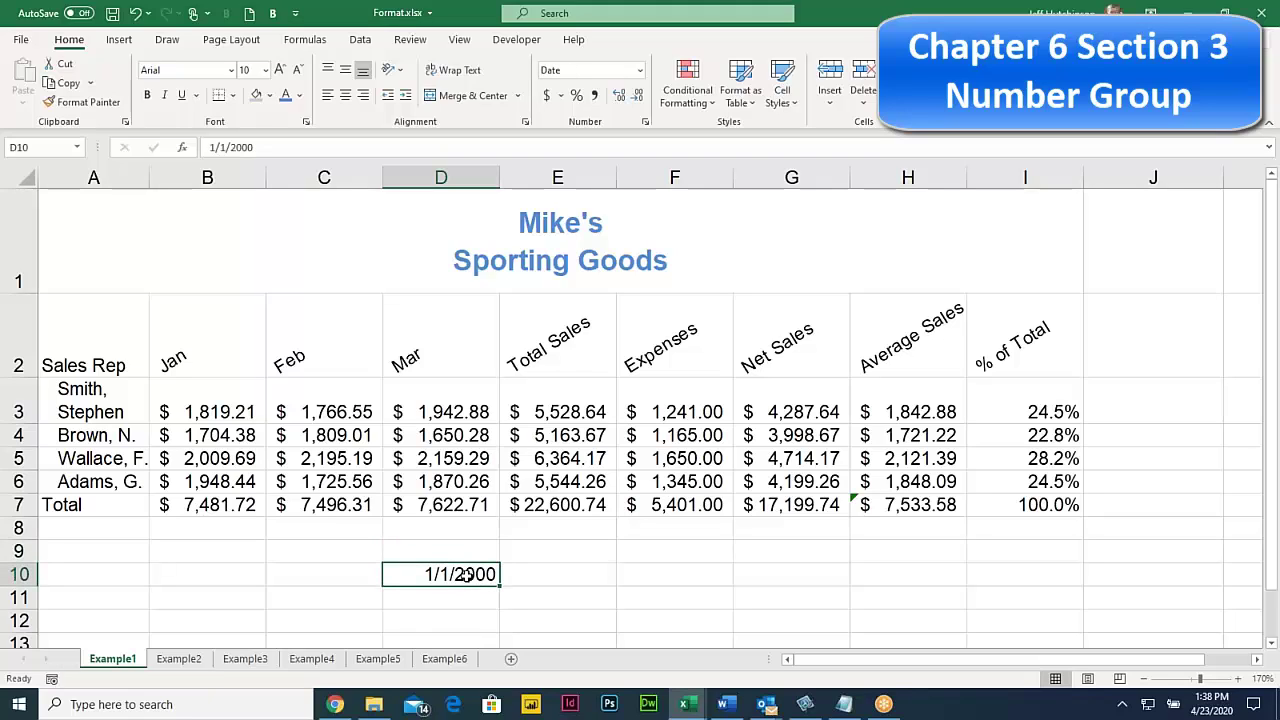
click(640, 72)
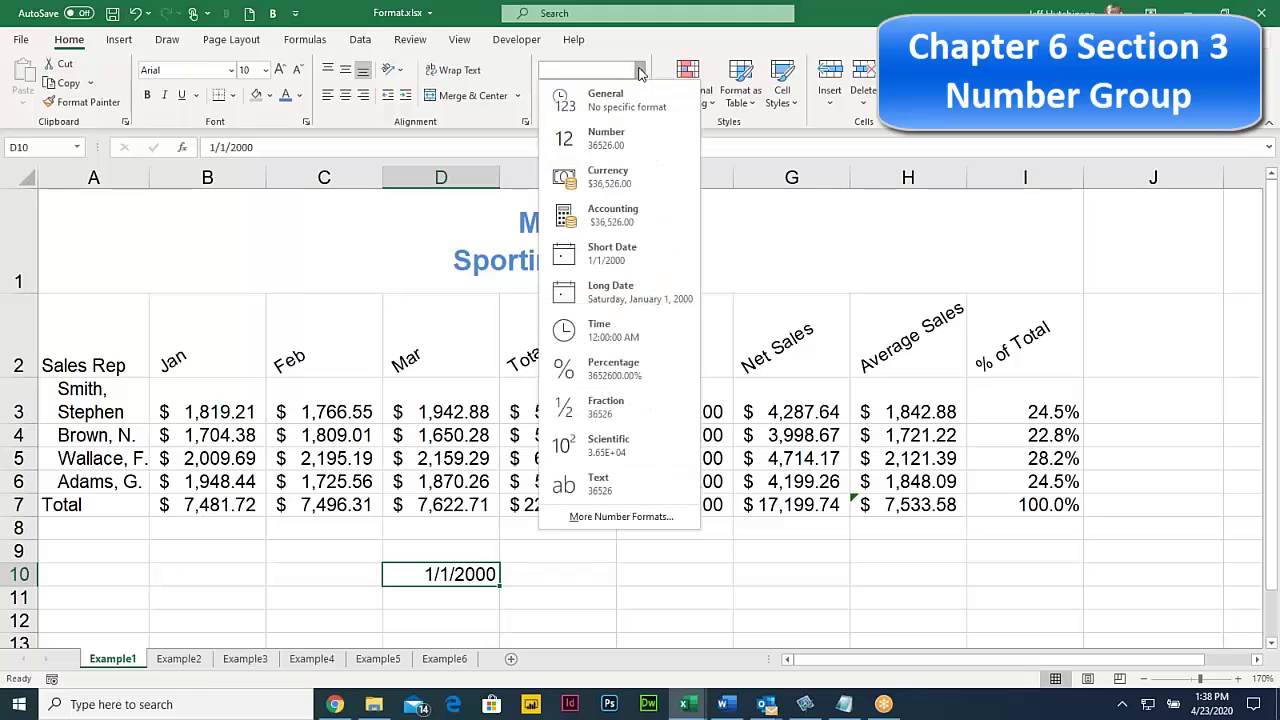
click(610, 141)
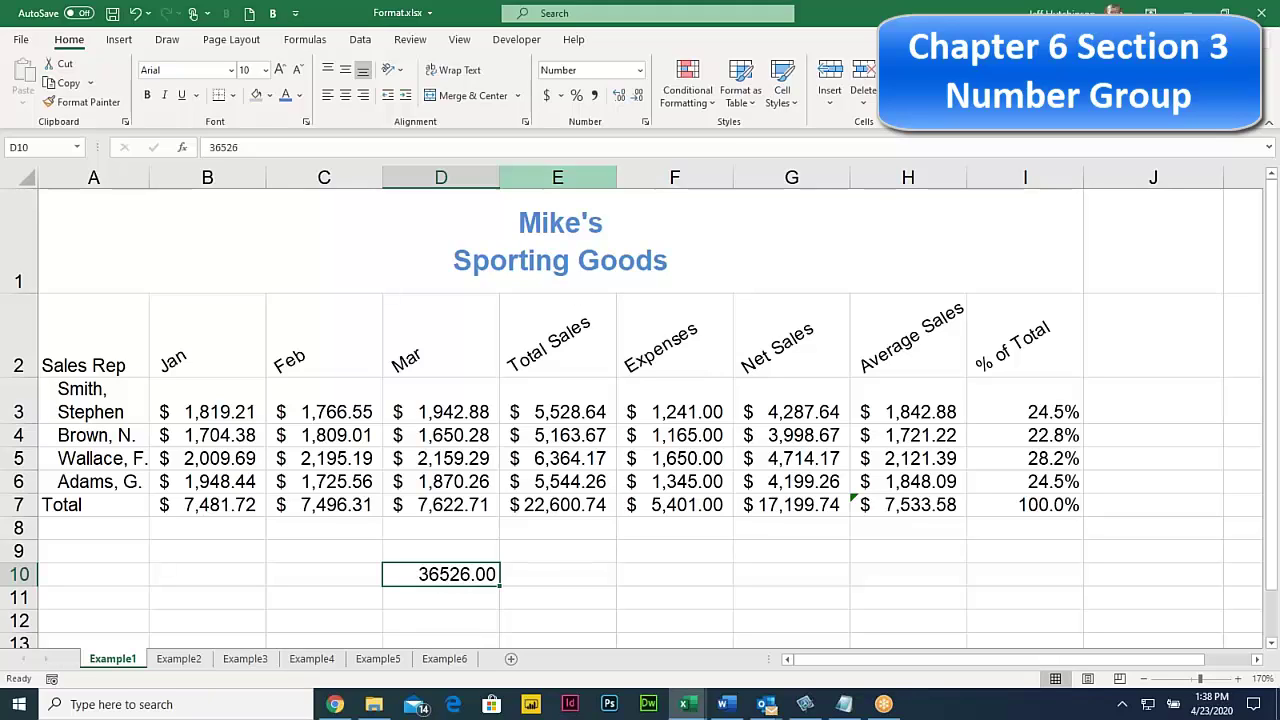
Switch D10 to the Short Date format and back to the Number format
click(639, 71)
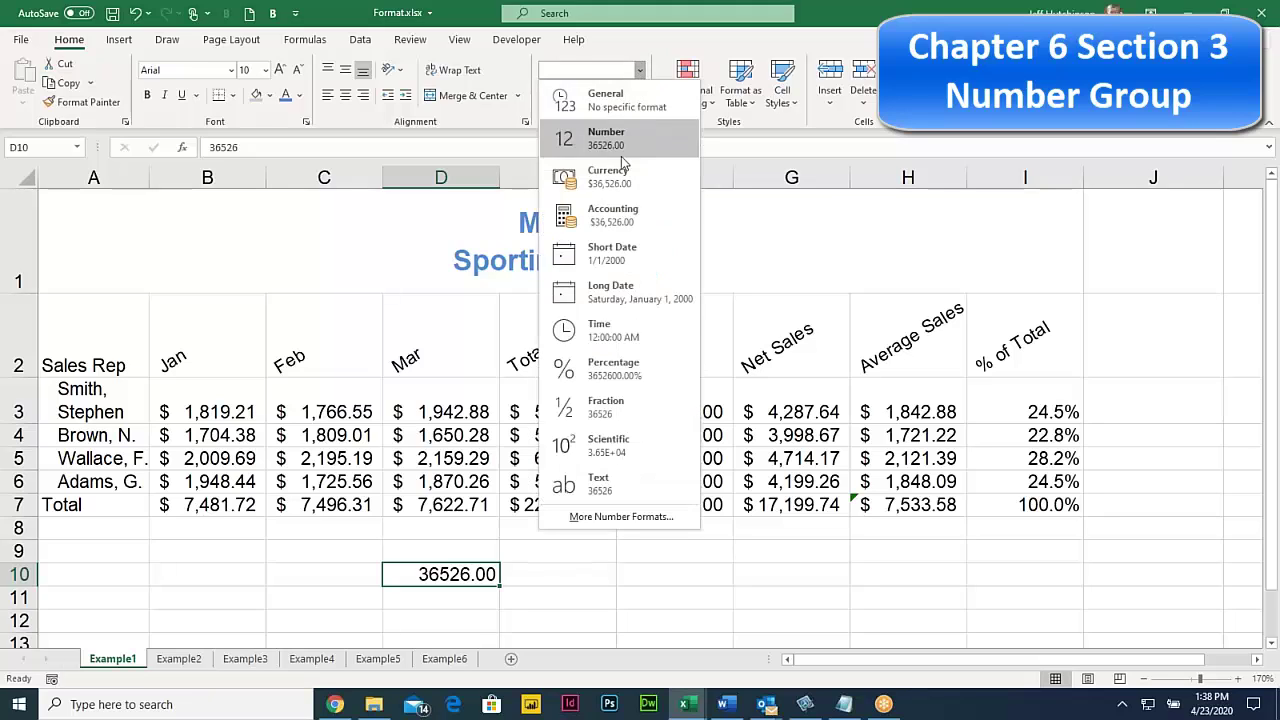
click(606, 259)
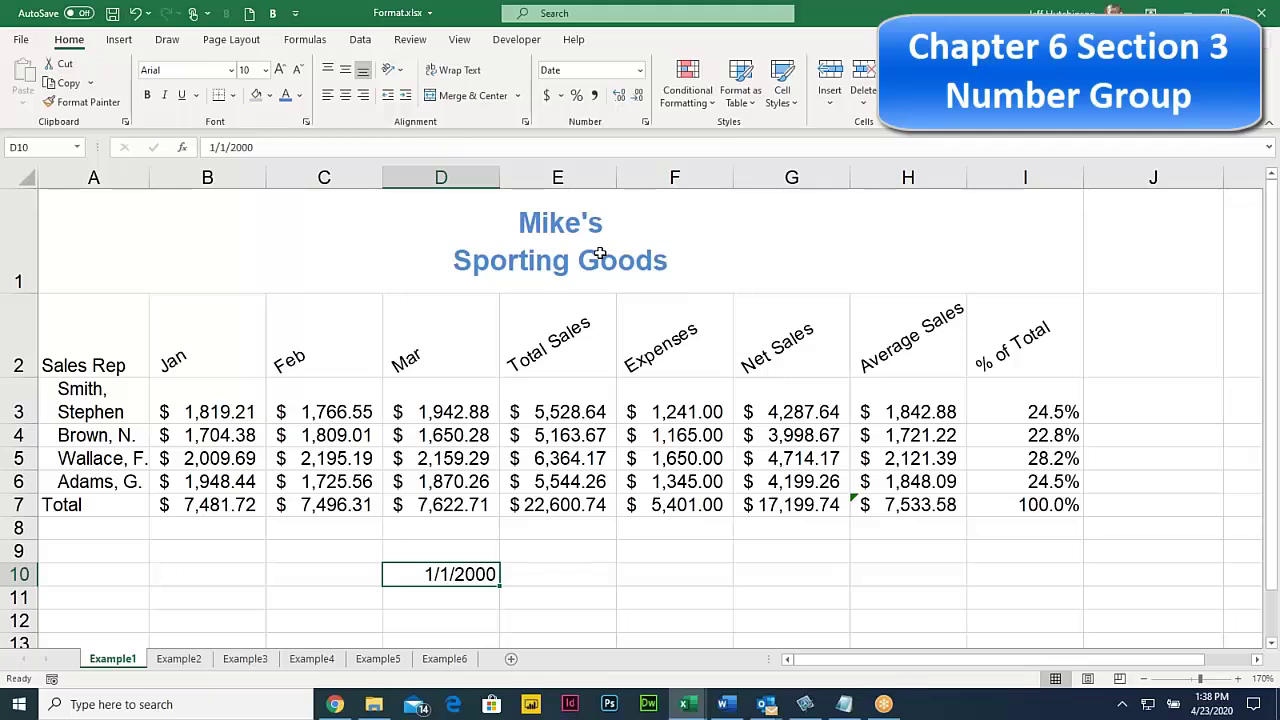
click(640, 70)
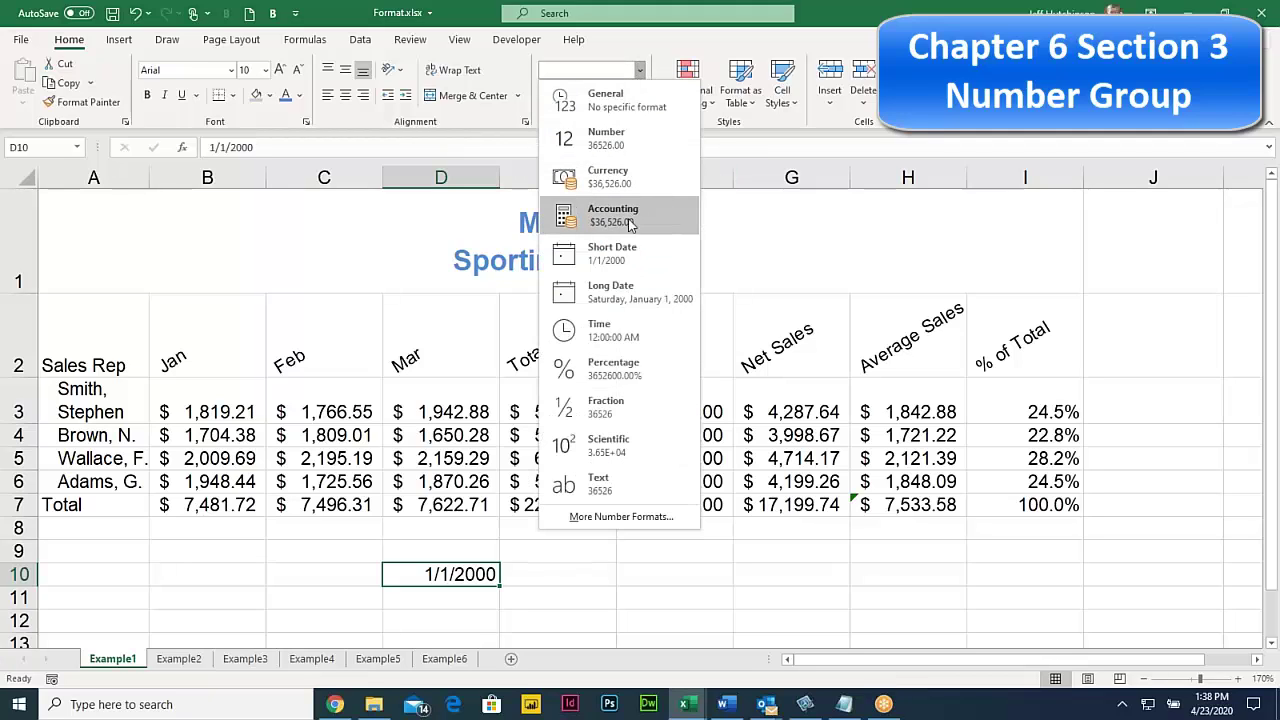
click(618, 140)
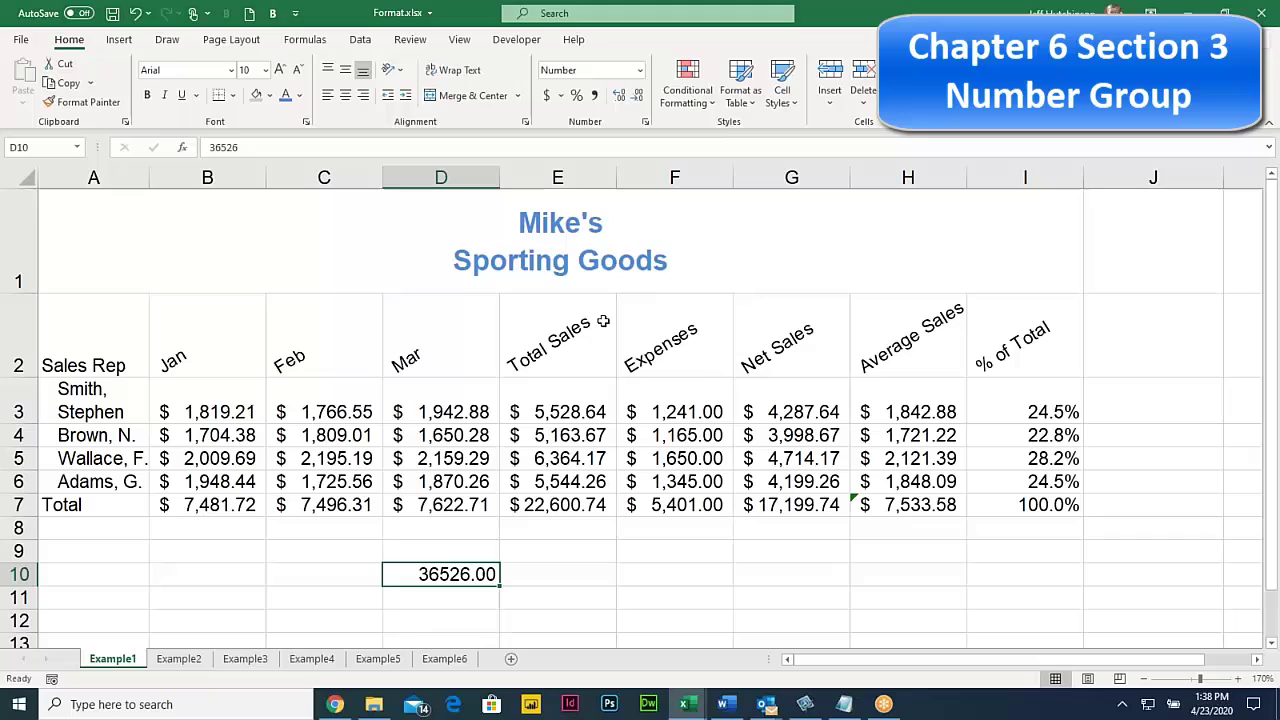
Enter the date 1/1/1900 in cell E9
click(430, 551)
click(560, 538)
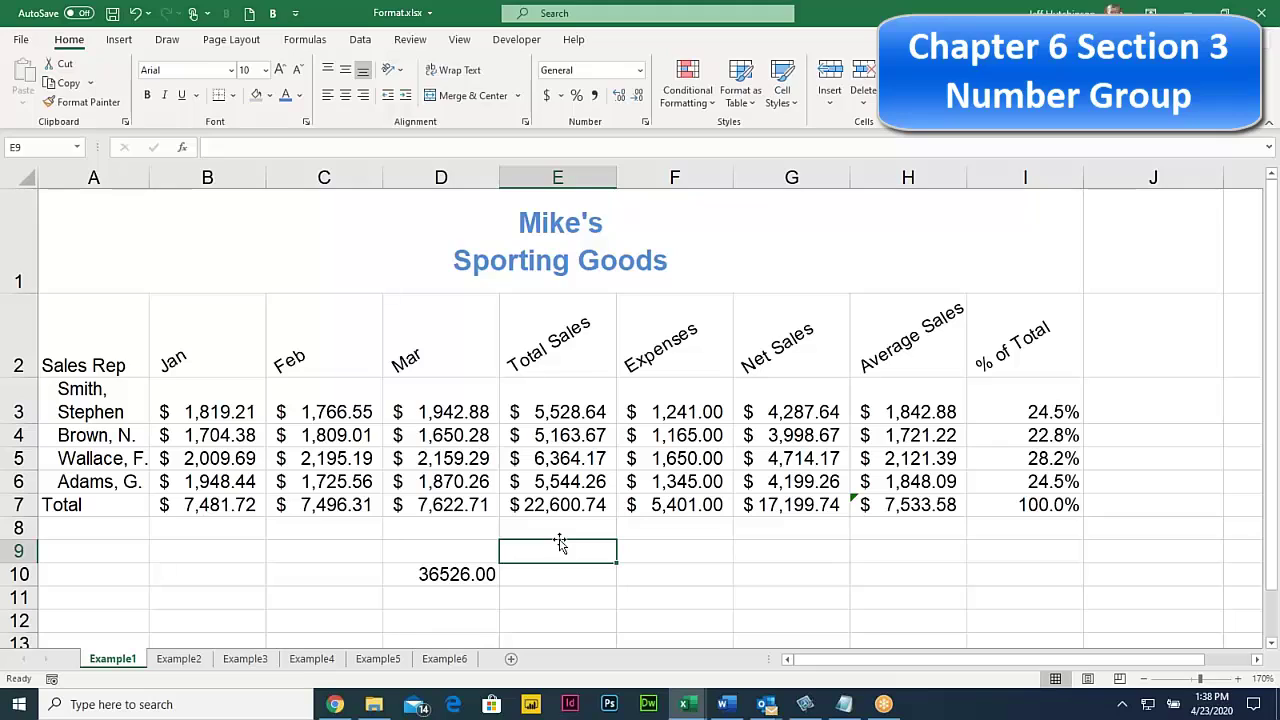
text(1/1/)
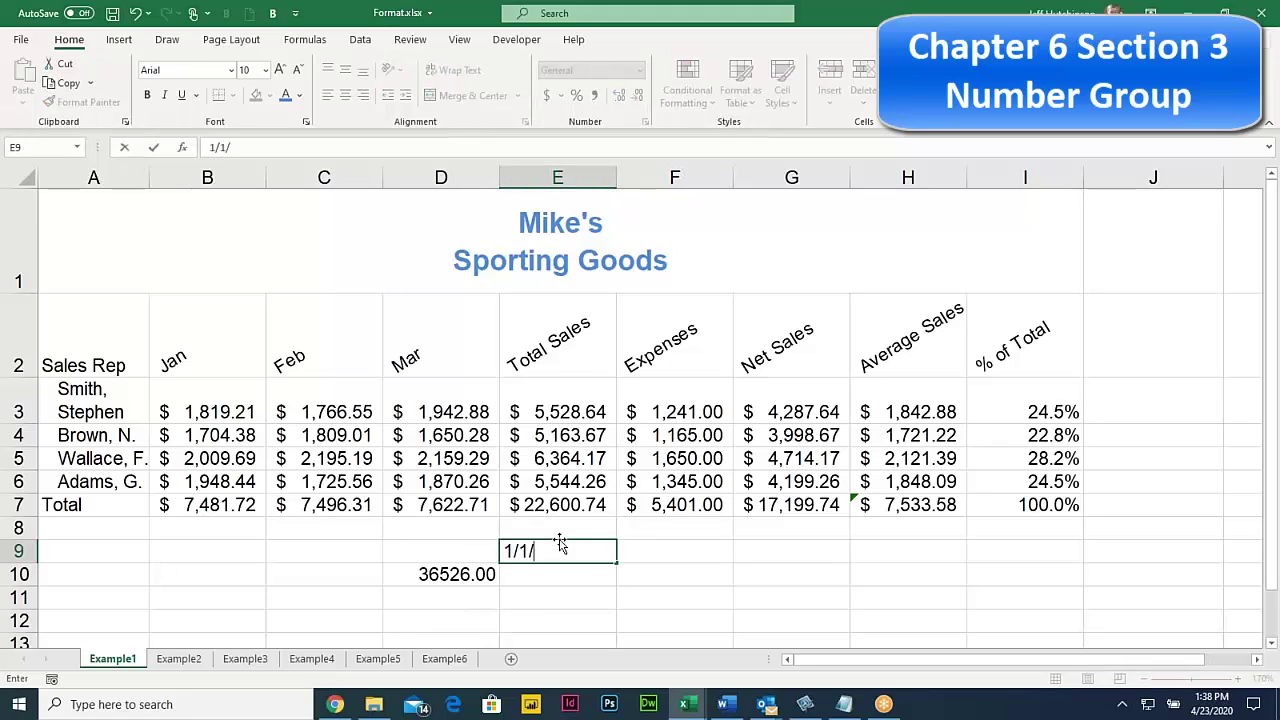
text(1900)
key(ctrl+Return)
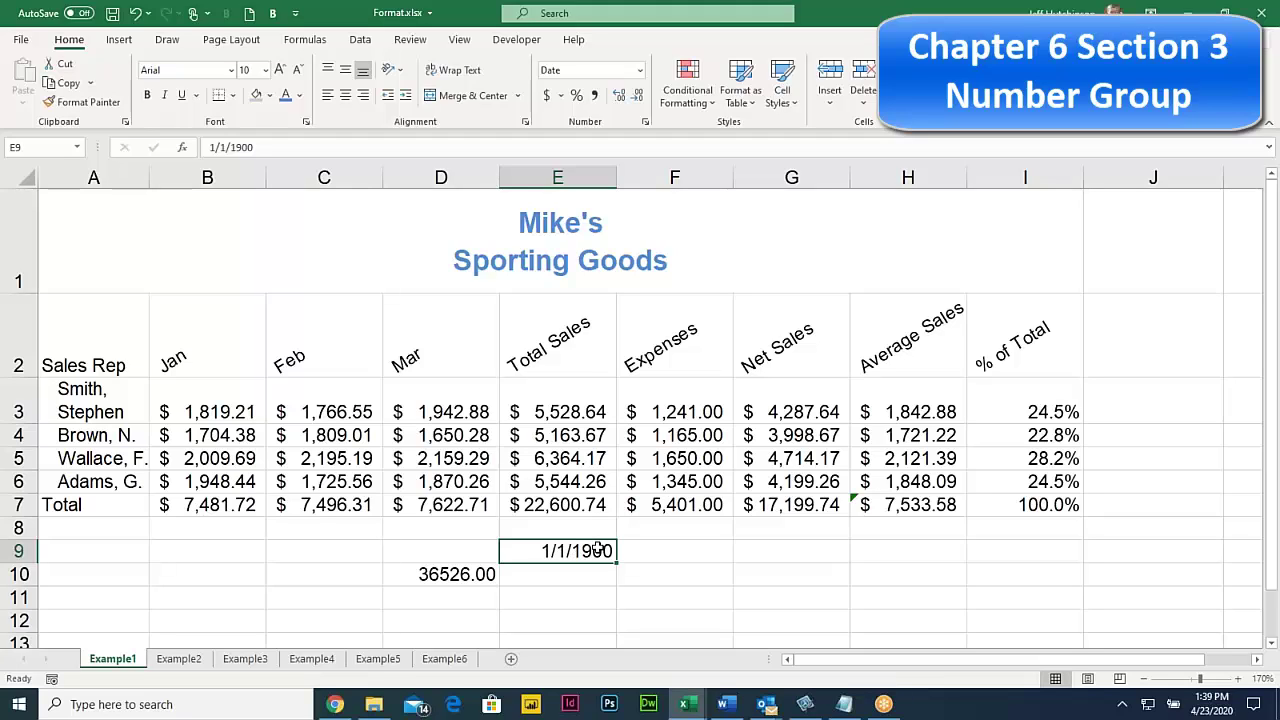
click(576, 530)
click(578, 548)
click(450, 574)
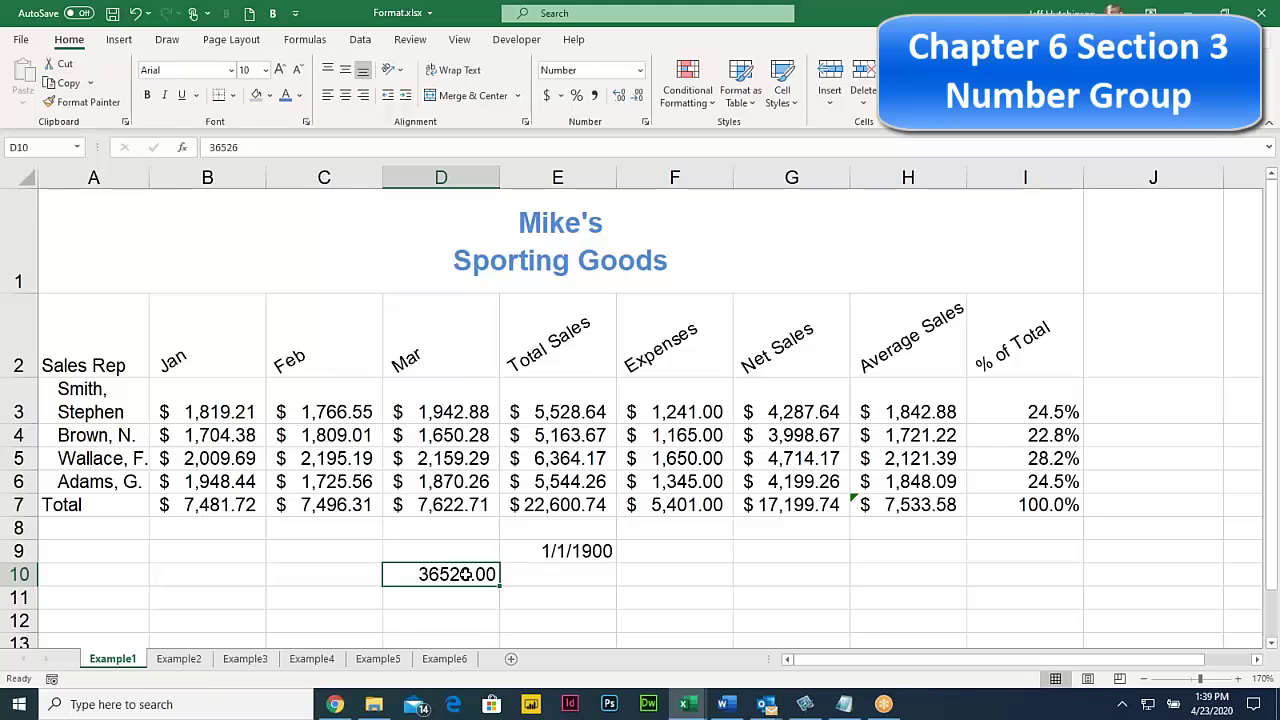
click(602, 550)
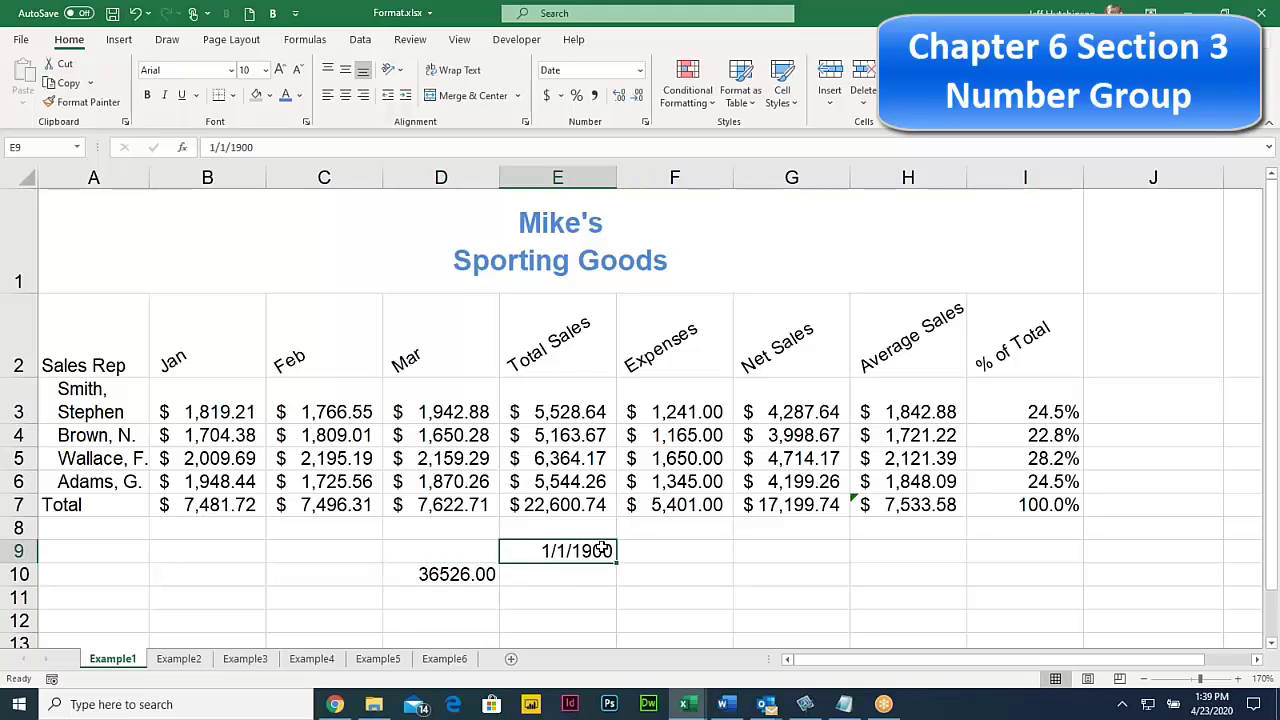
Enter 20 in cell E10 and format it as a Short Date
click(553, 572)
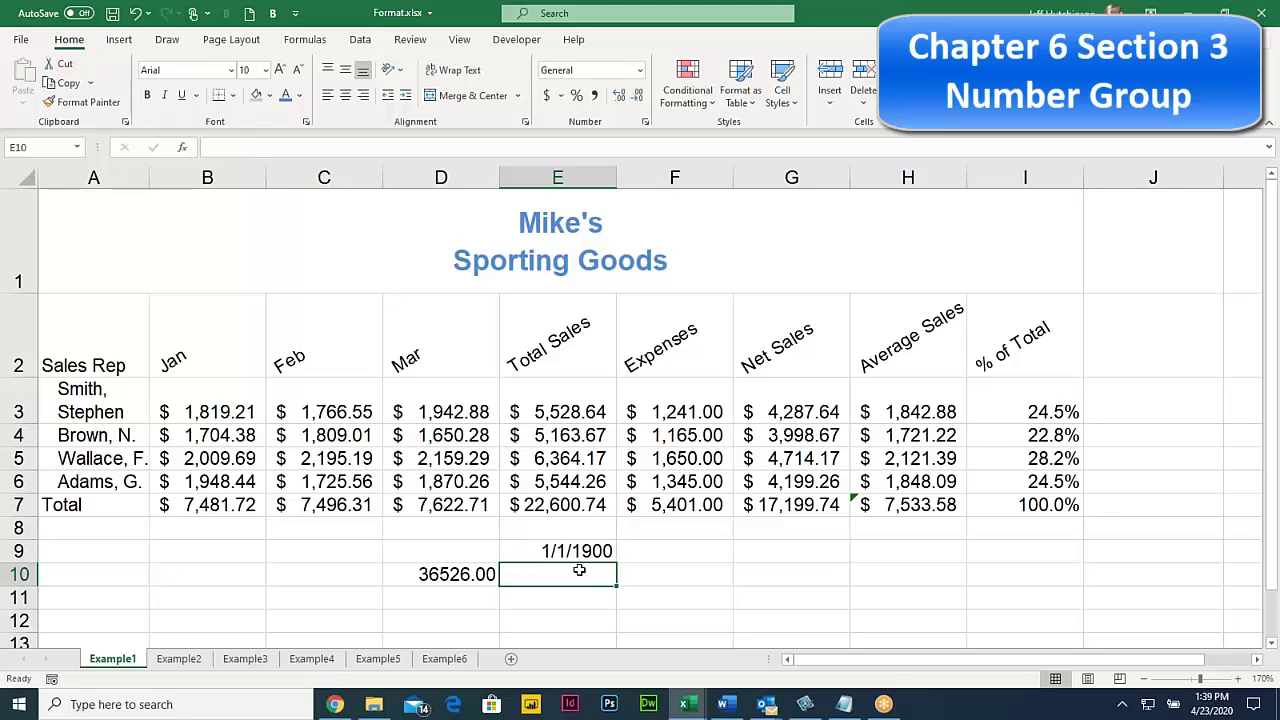
text(20)
key(Return)
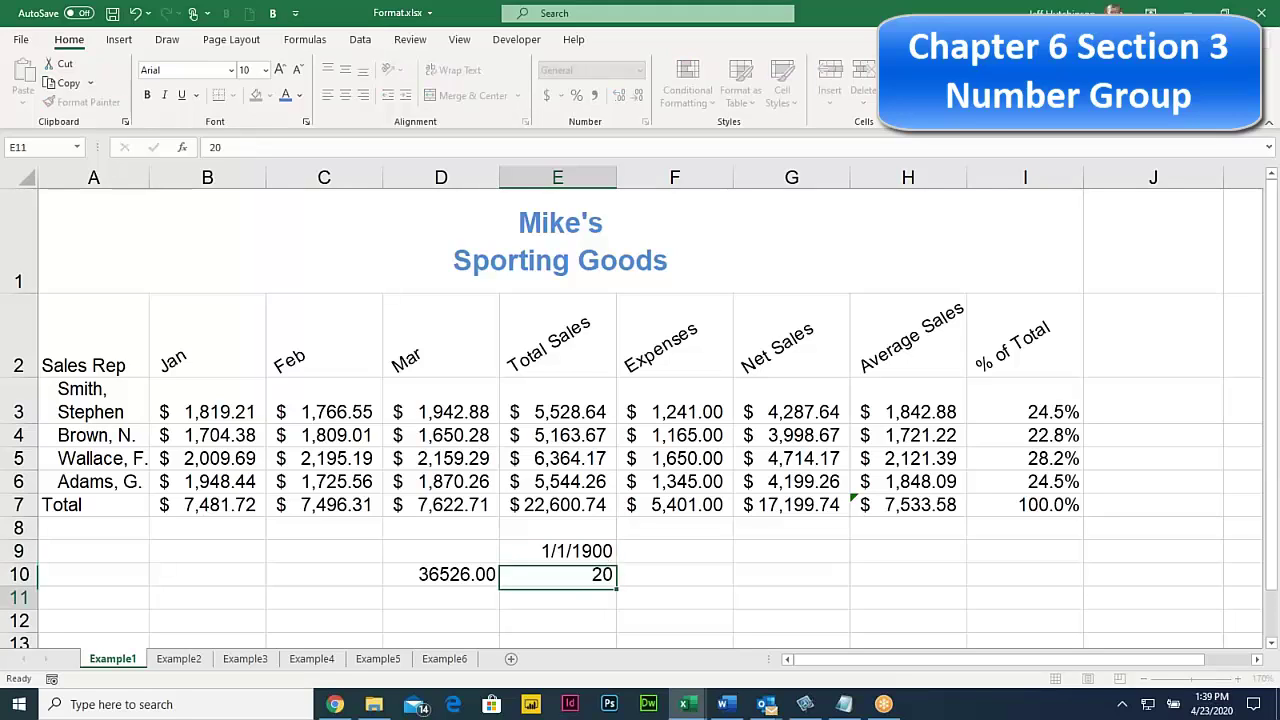
click(601, 577)
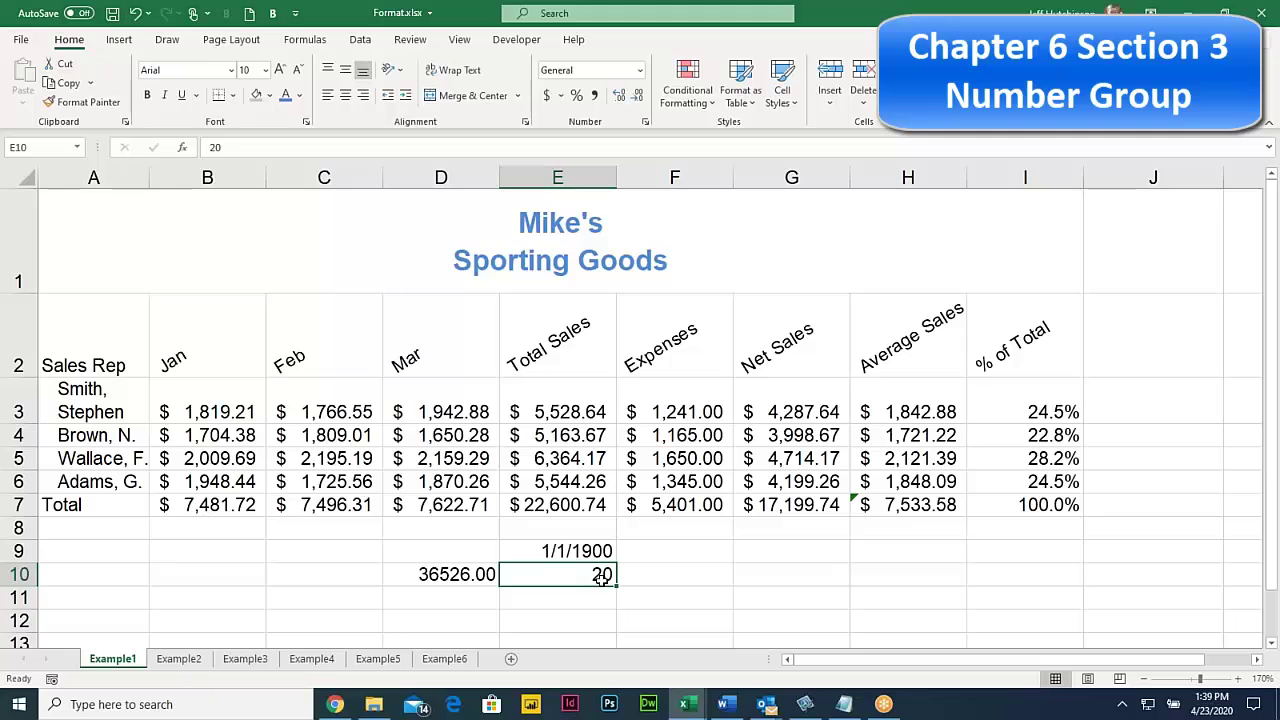
click(640, 70)
click(608, 255)
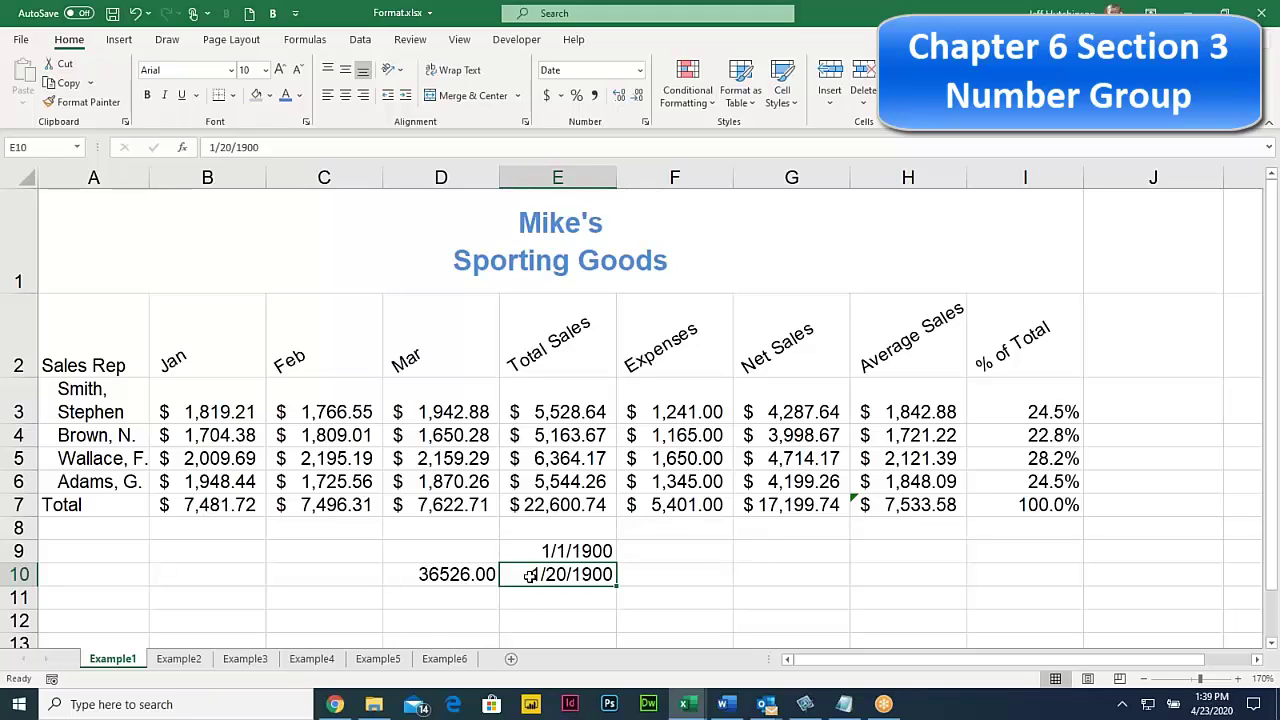
Apply the Short Date format to the serial number in cell D10
click(441, 572)
click(530, 575)
click(441, 572)
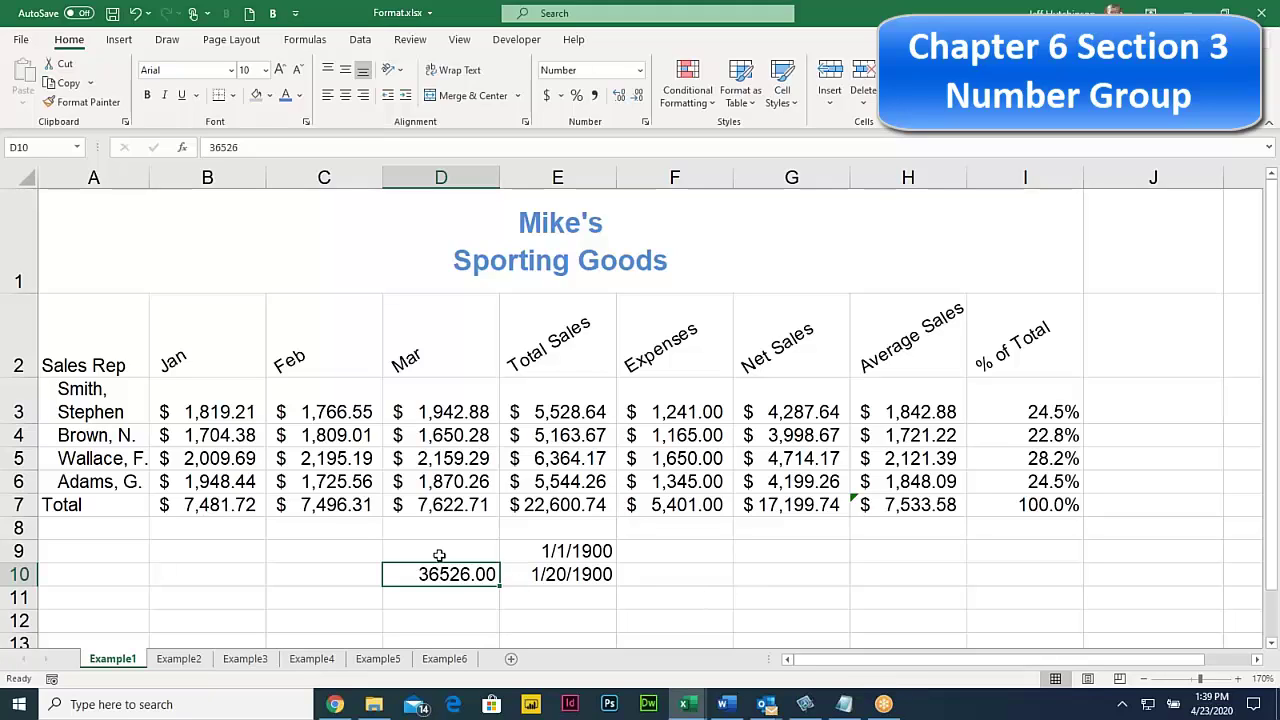
click(439, 556)
click(443, 575)
click(639, 70)
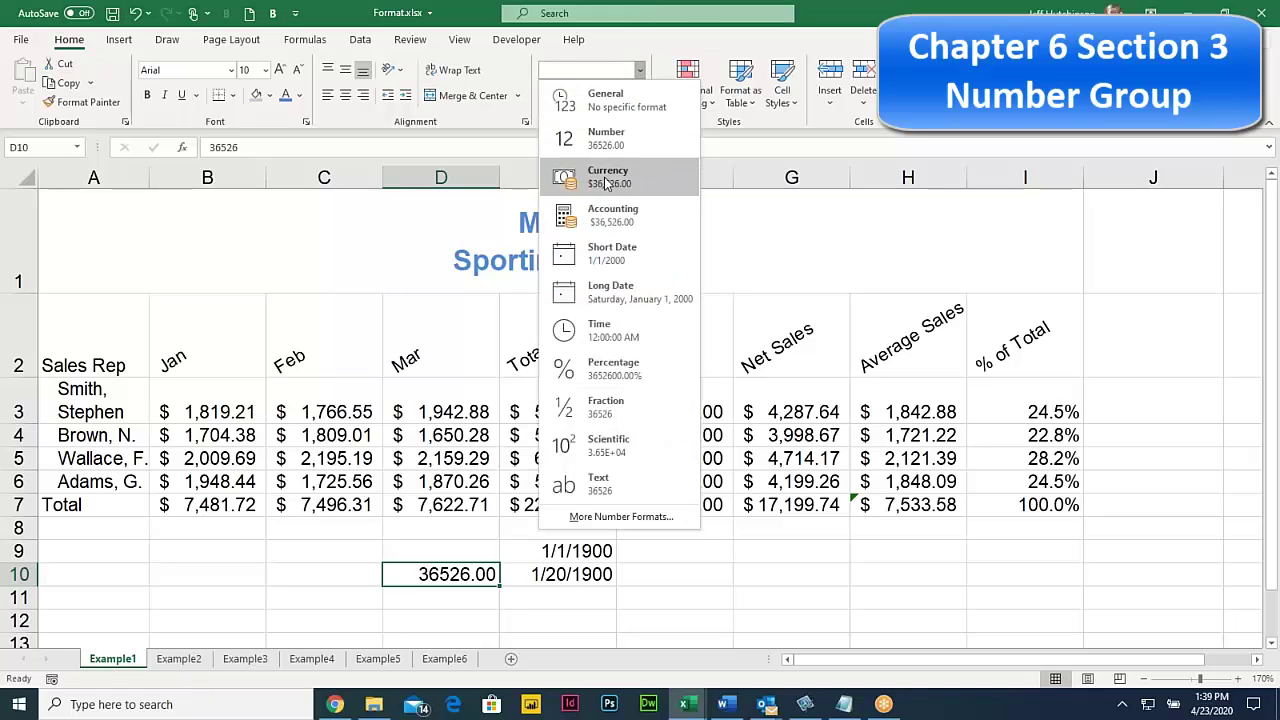
click(600, 255)
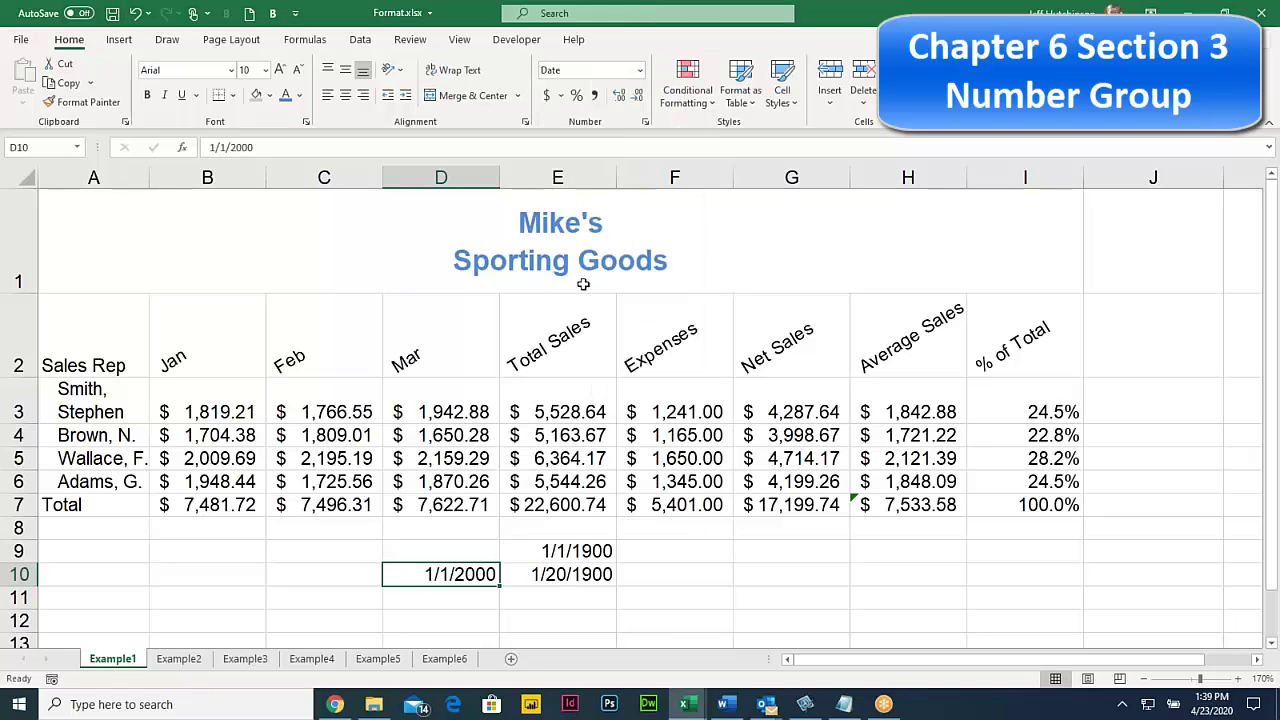
Compare the date entries in cells E9, E10 and D10
click(567, 550)
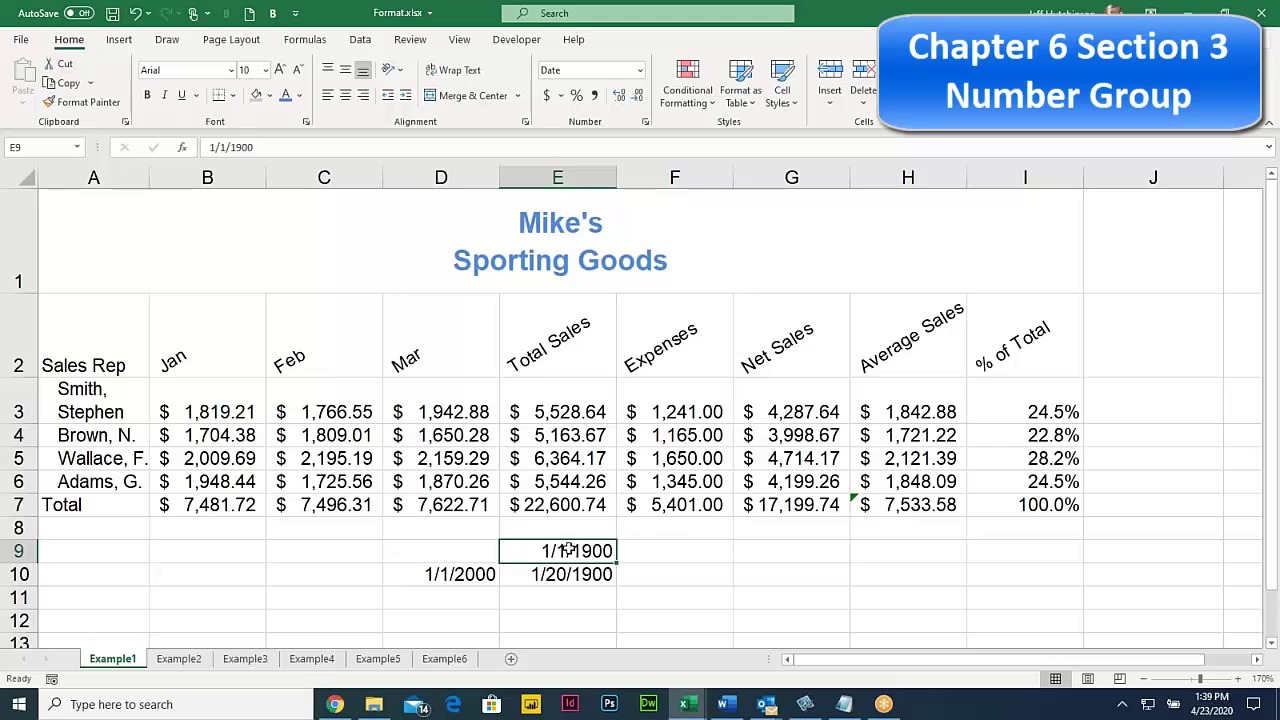
click(598, 573)
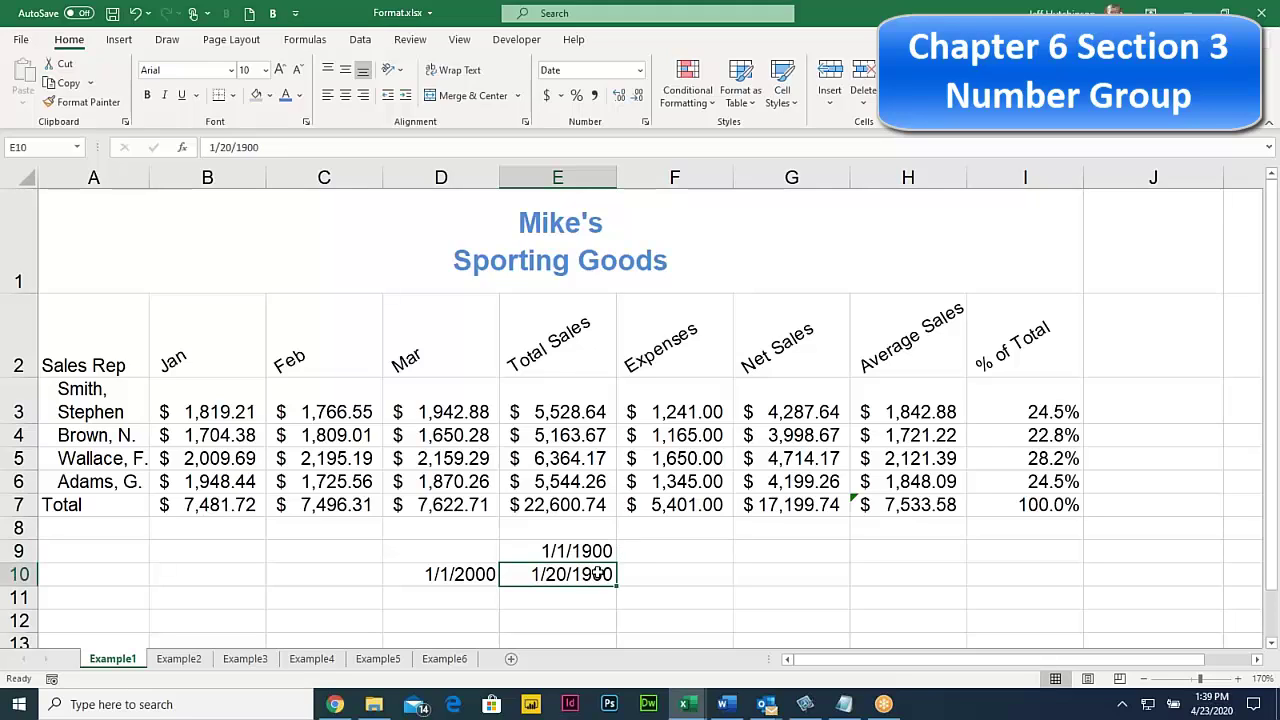
click(455, 548)
click(459, 576)
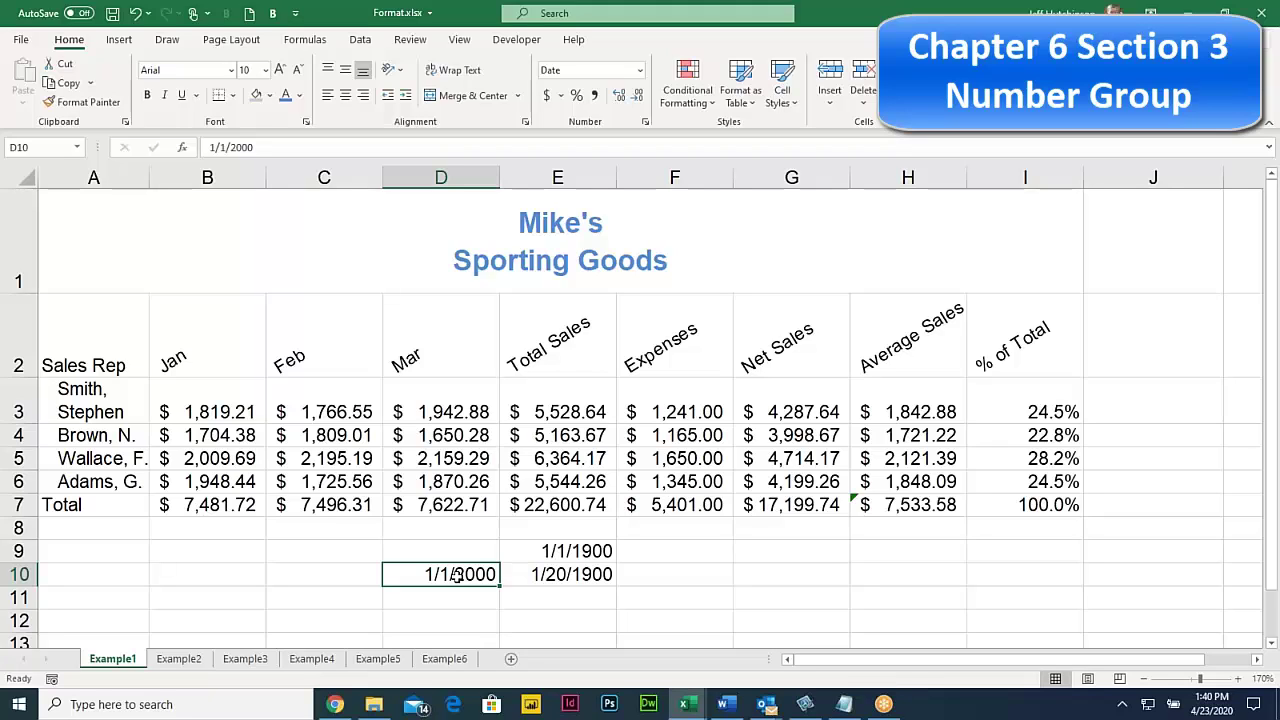
click(479, 459)
click(479, 570)
click(562, 573)
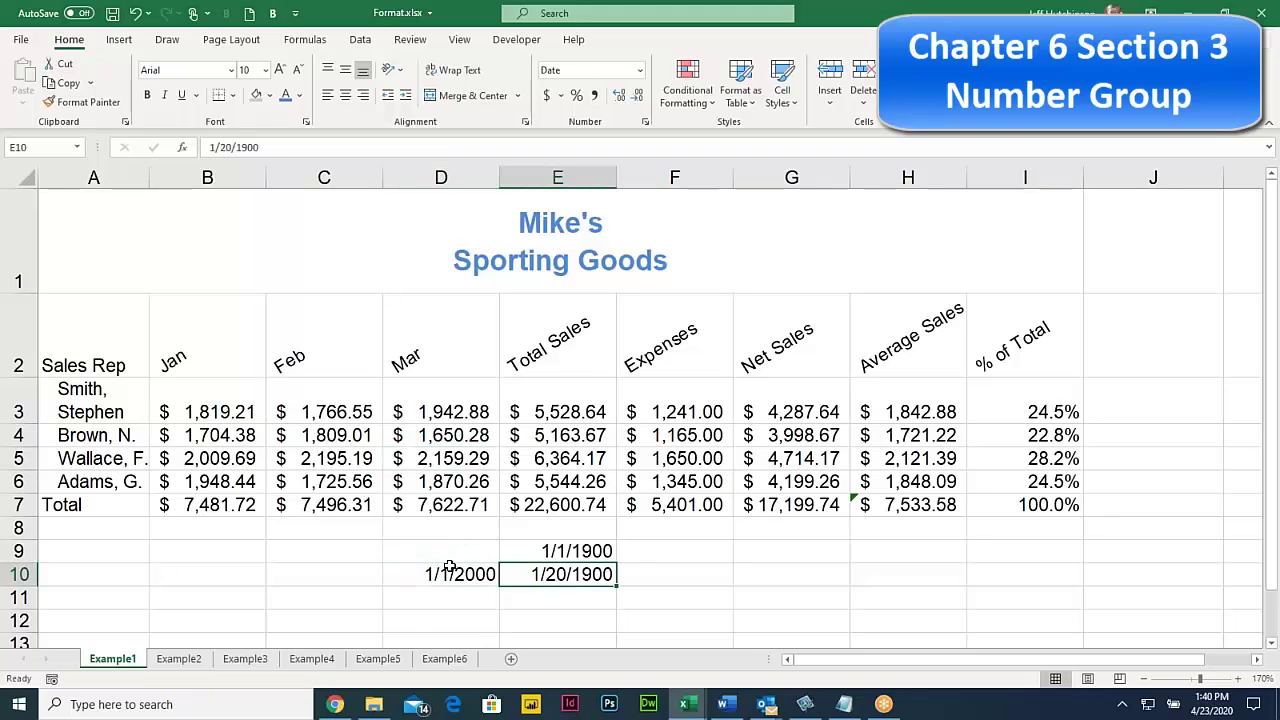
click(451, 569)
click(558, 578)
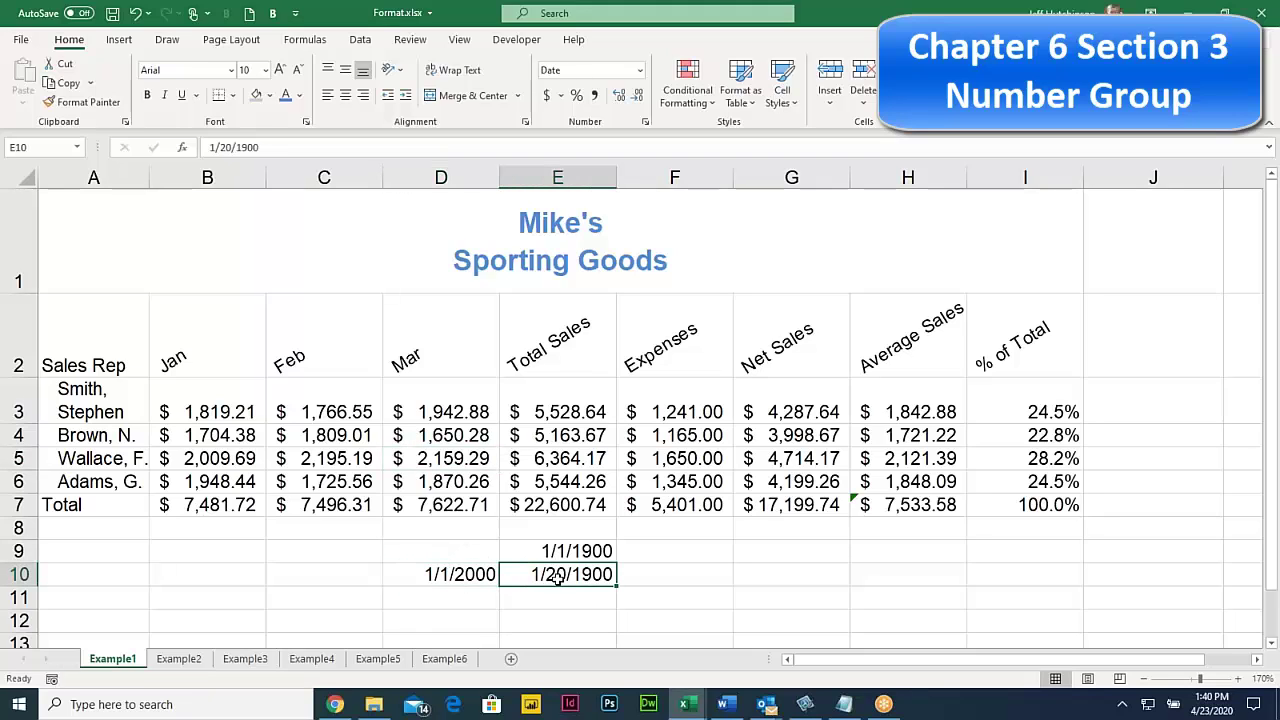
Preview how the March sales value in D3 would appear in each number format, including the date formats
click(450, 408)
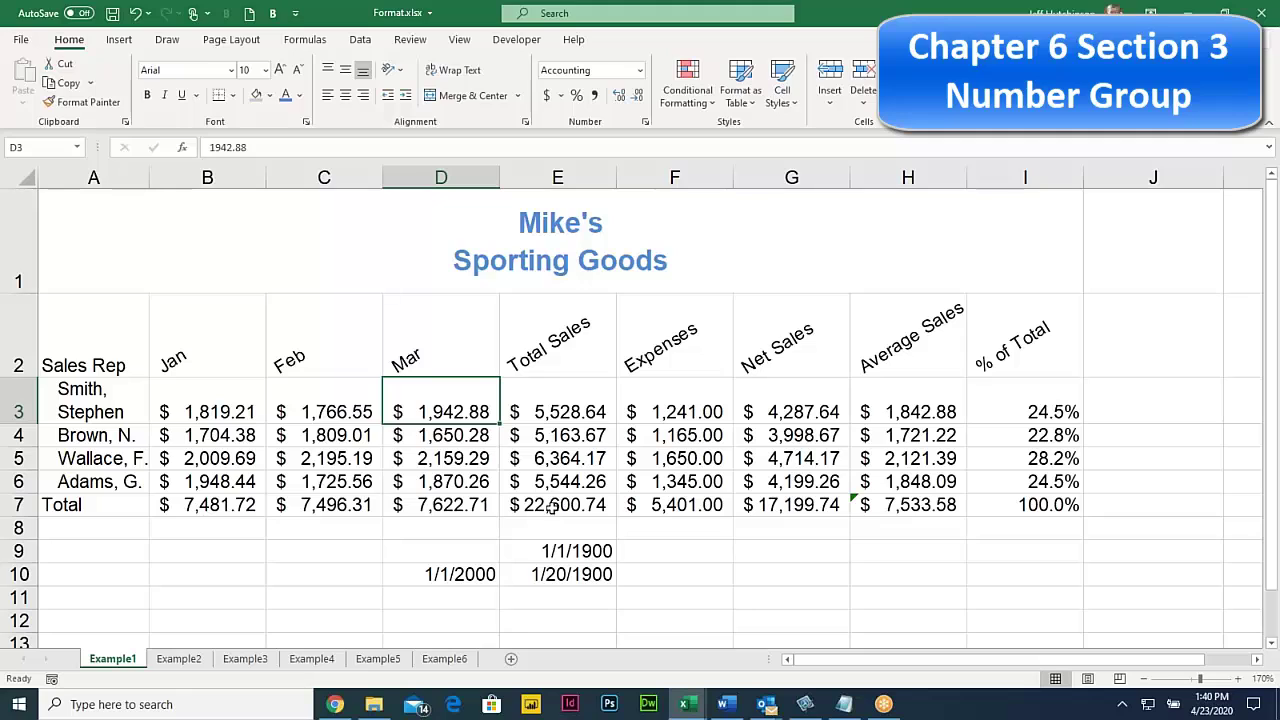
click(641, 72)
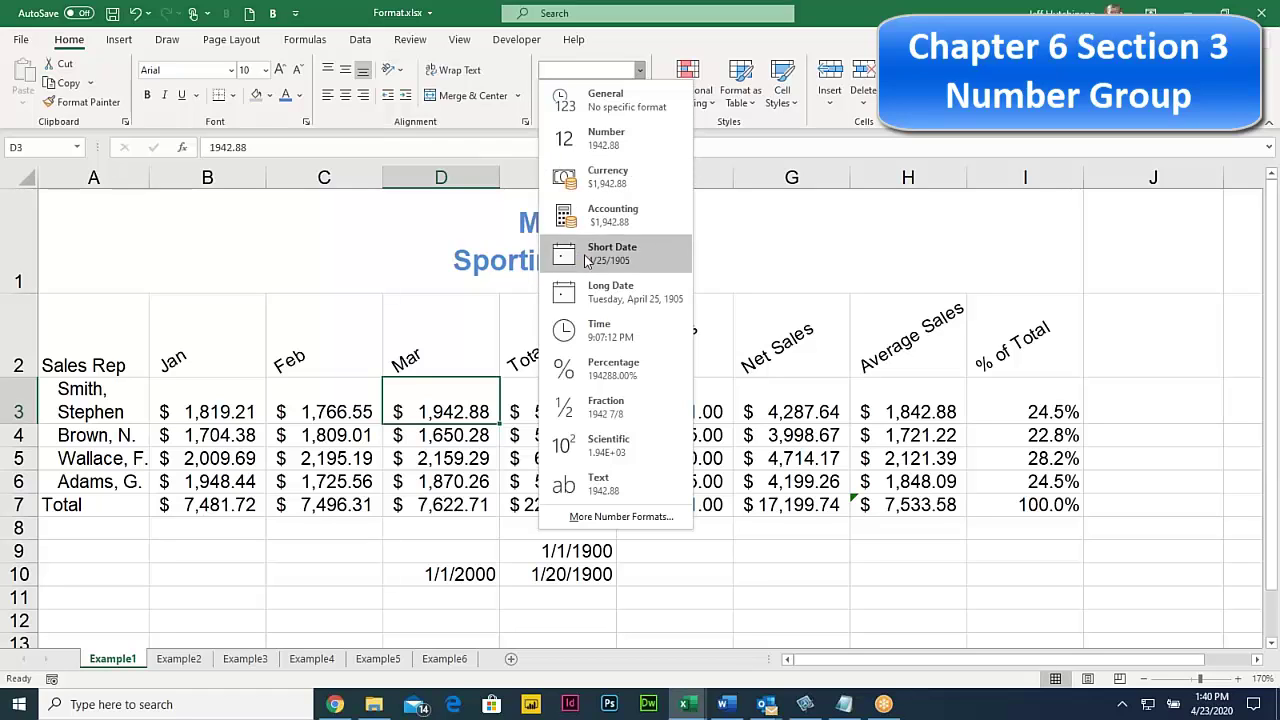
click(213, 398)
Apply the Currency format to the sales figures in B3:H7
drag(206, 392, 880, 495)
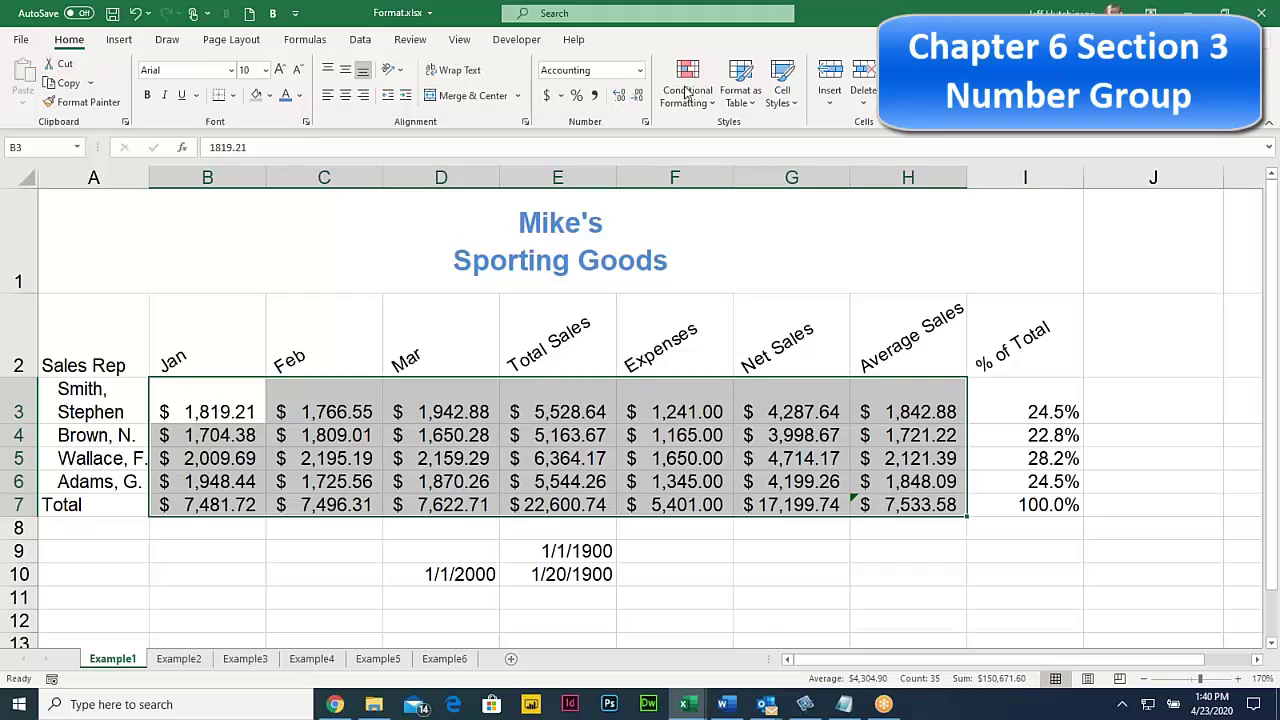
click(640, 70)
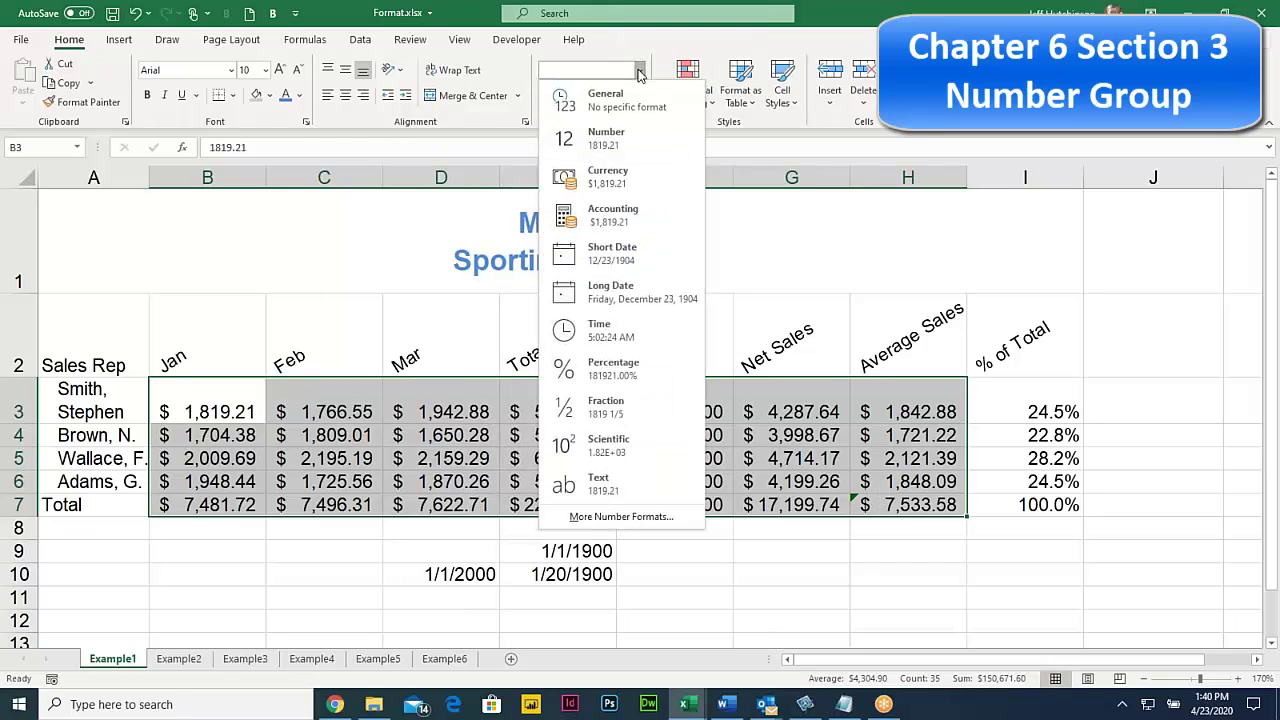
click(597, 183)
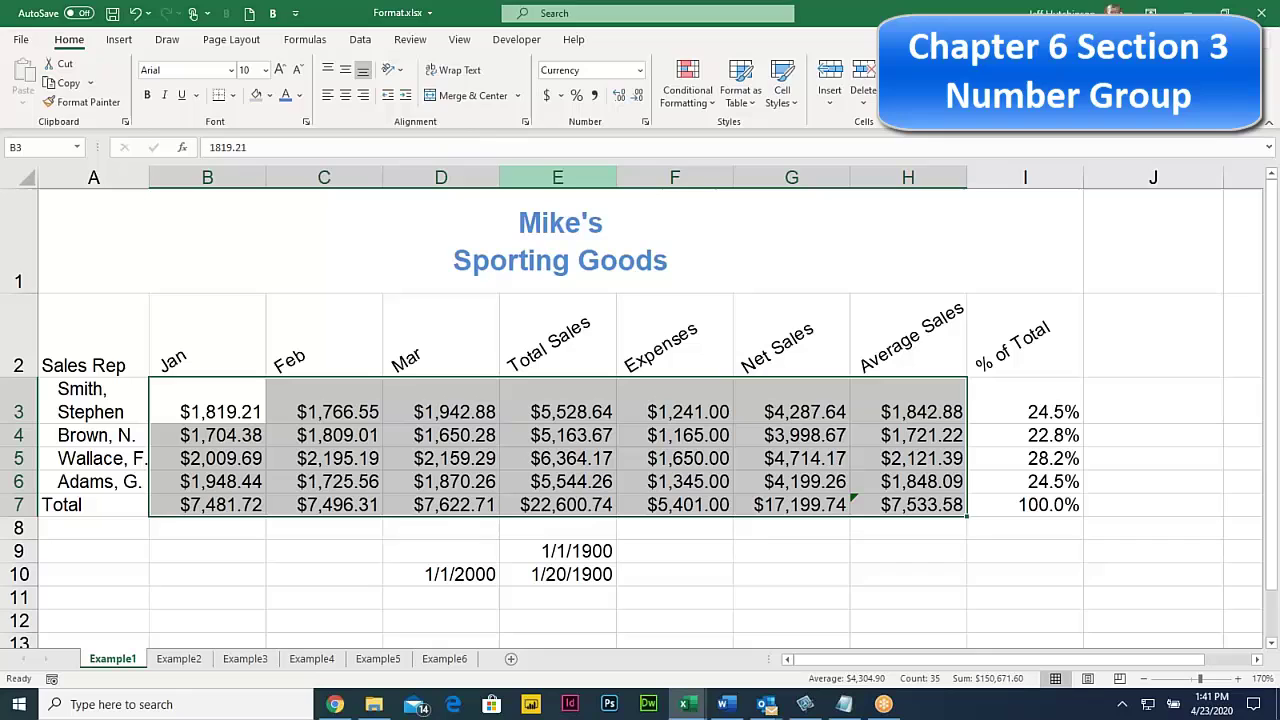
Compare the Accounting and Currency settings for B3:H7, including the negative number style in parentheses, and close without applying
click(646, 125)
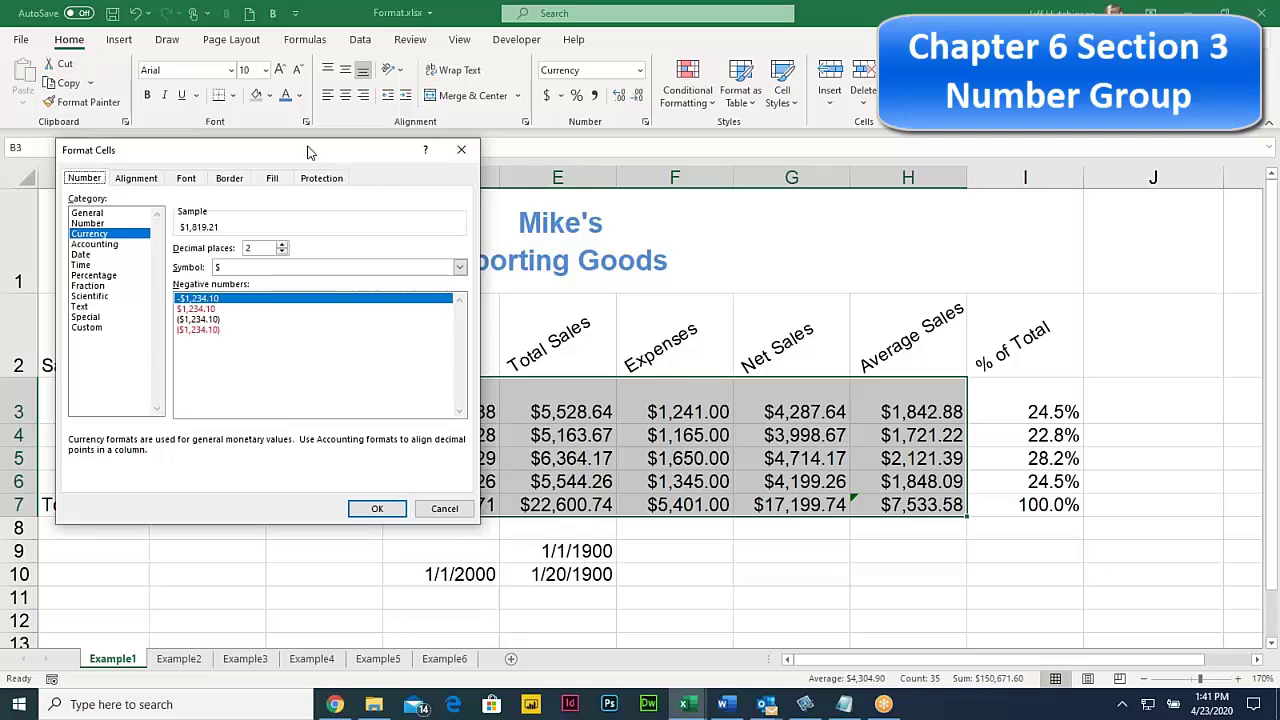
drag(308, 152, 791, 69)
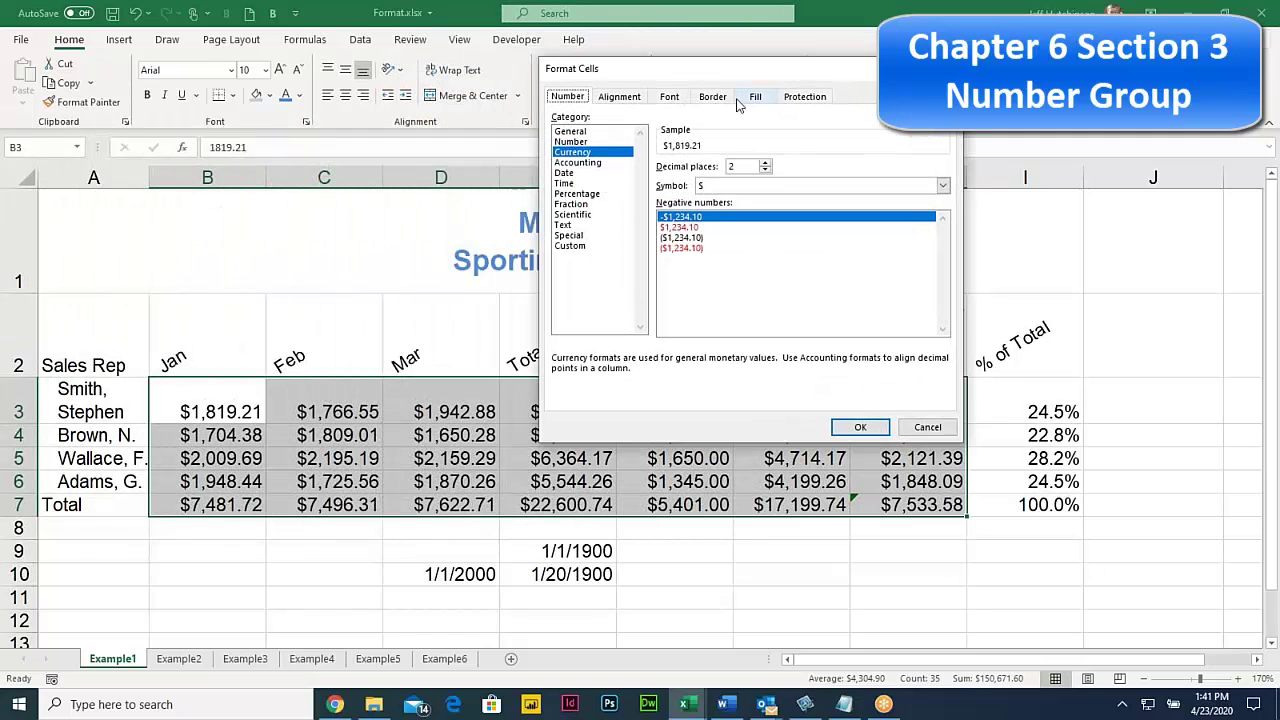
click(594, 162)
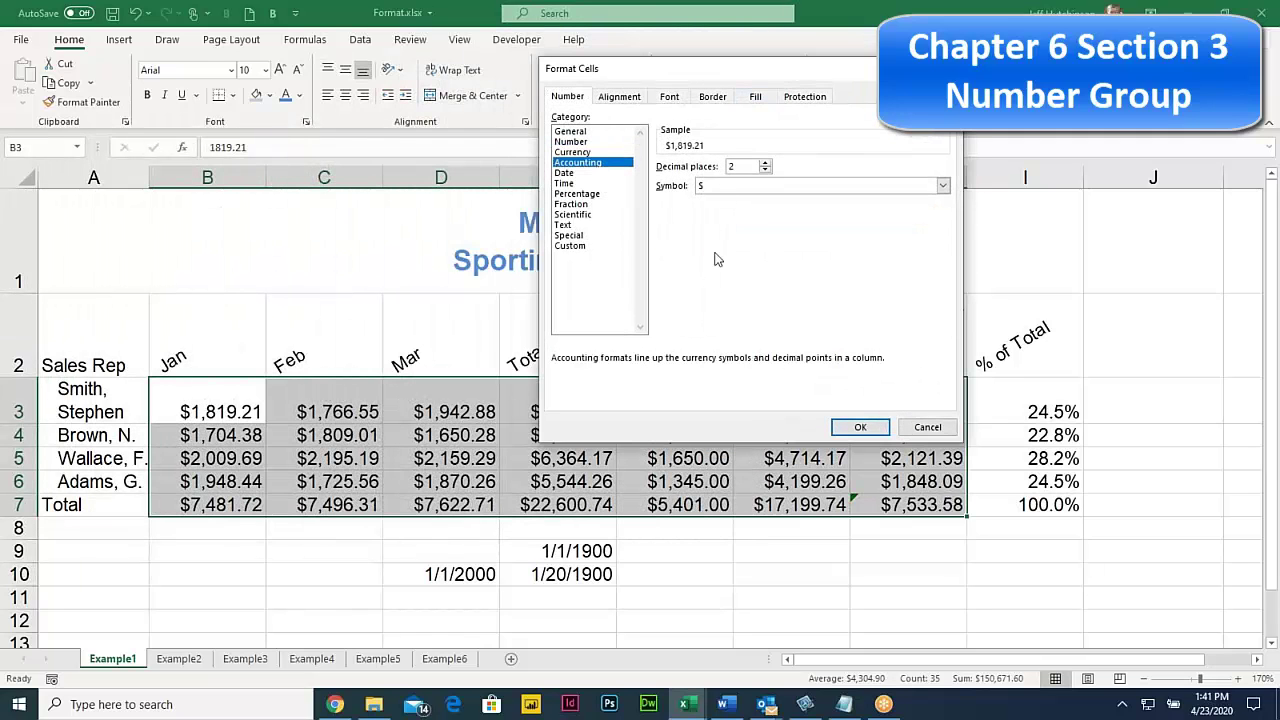
click(576, 152)
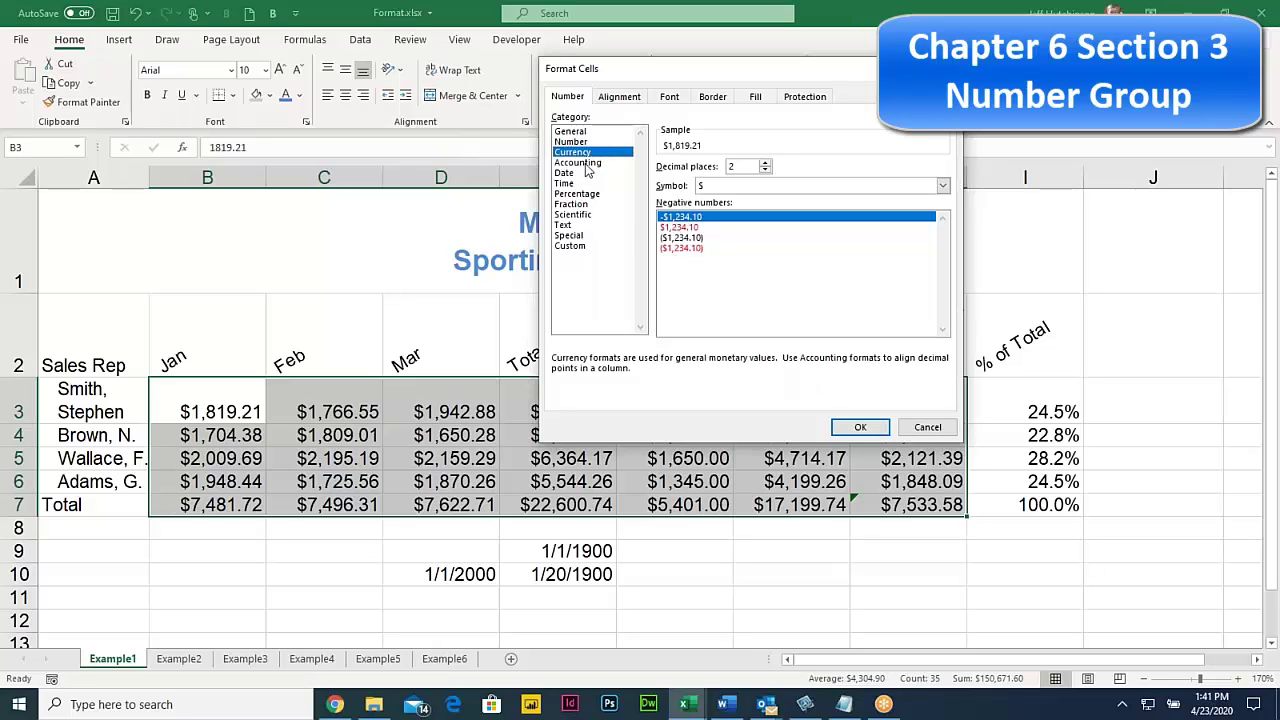
click(681, 239)
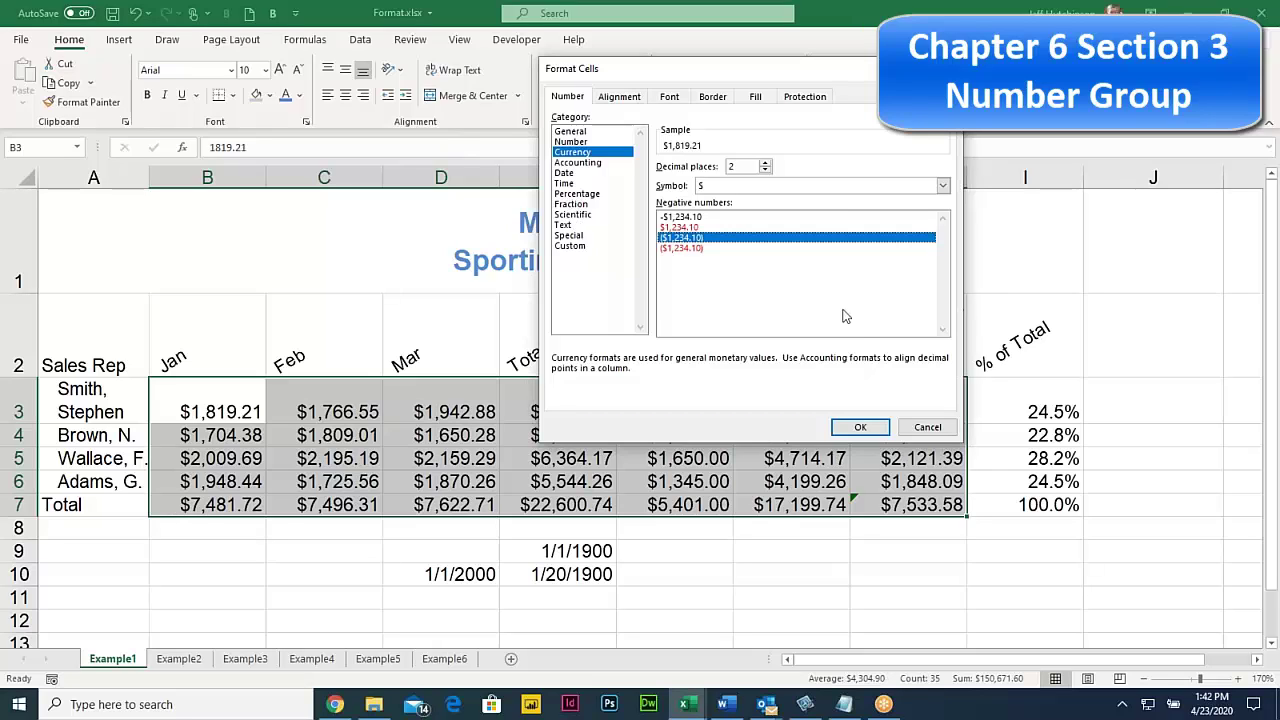
click(924, 428)
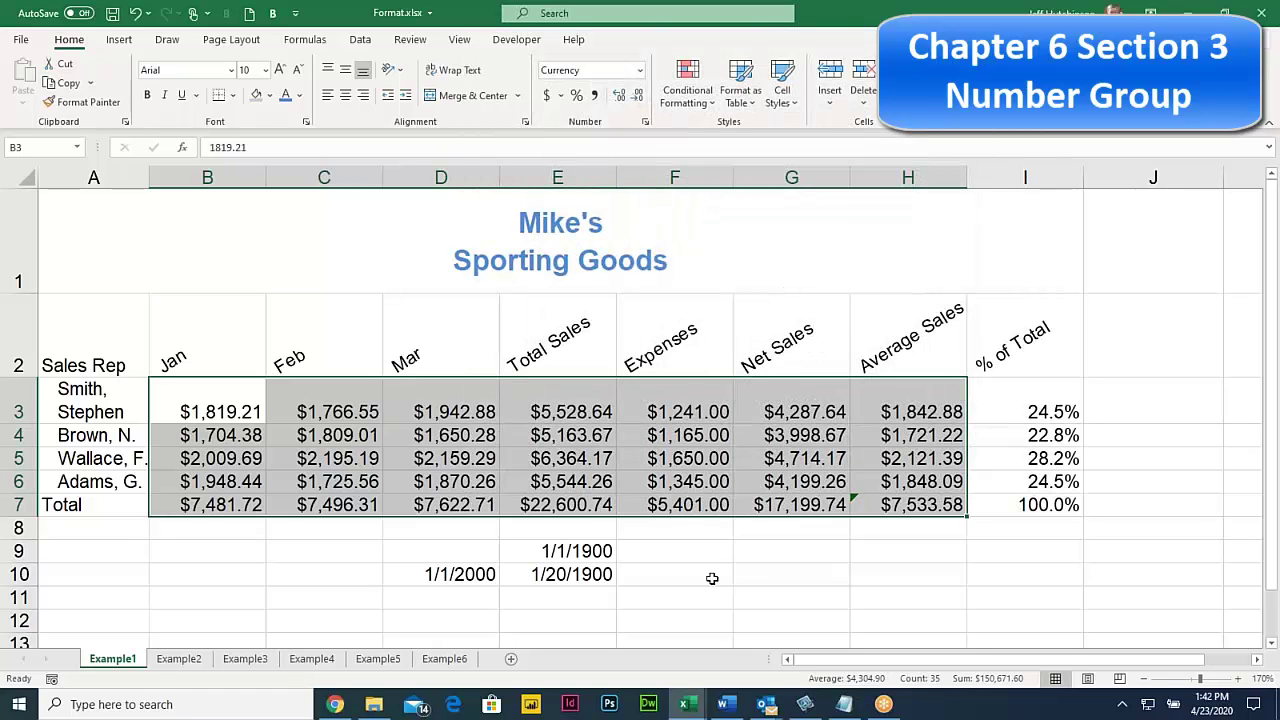
Enter the value 1 in cell G9 below the sales table
click(772, 568)
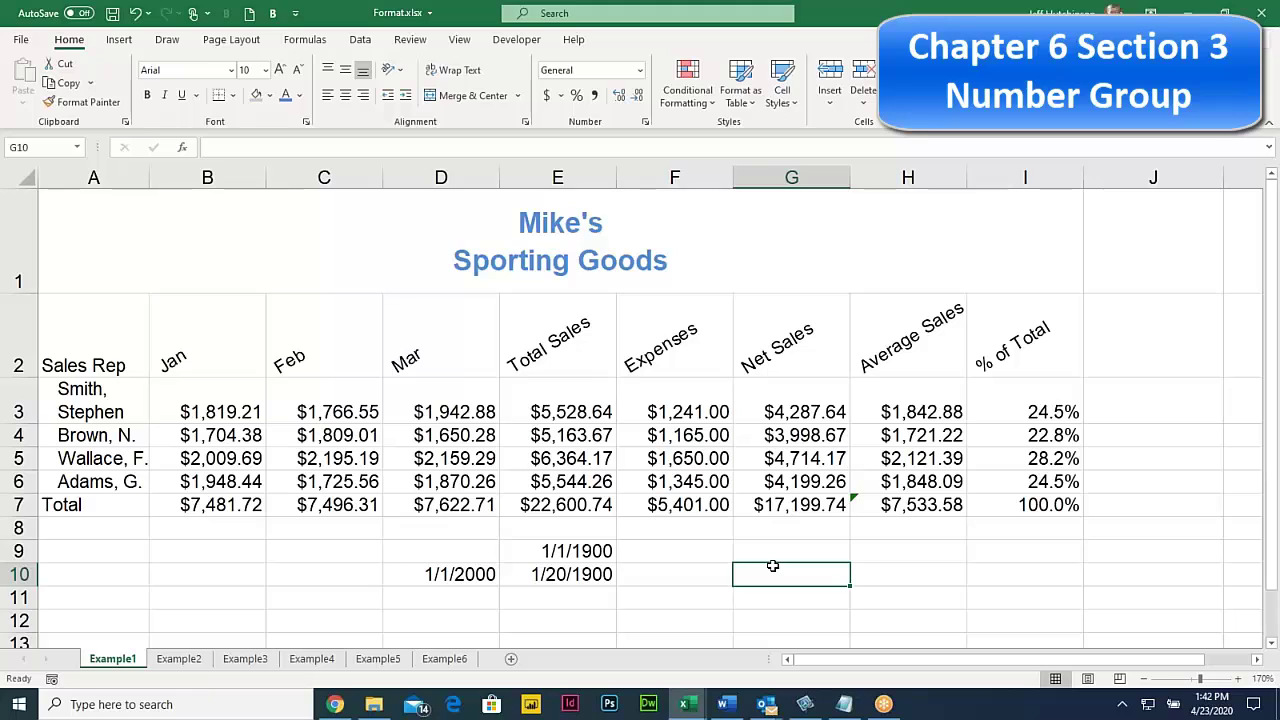
click(767, 545)
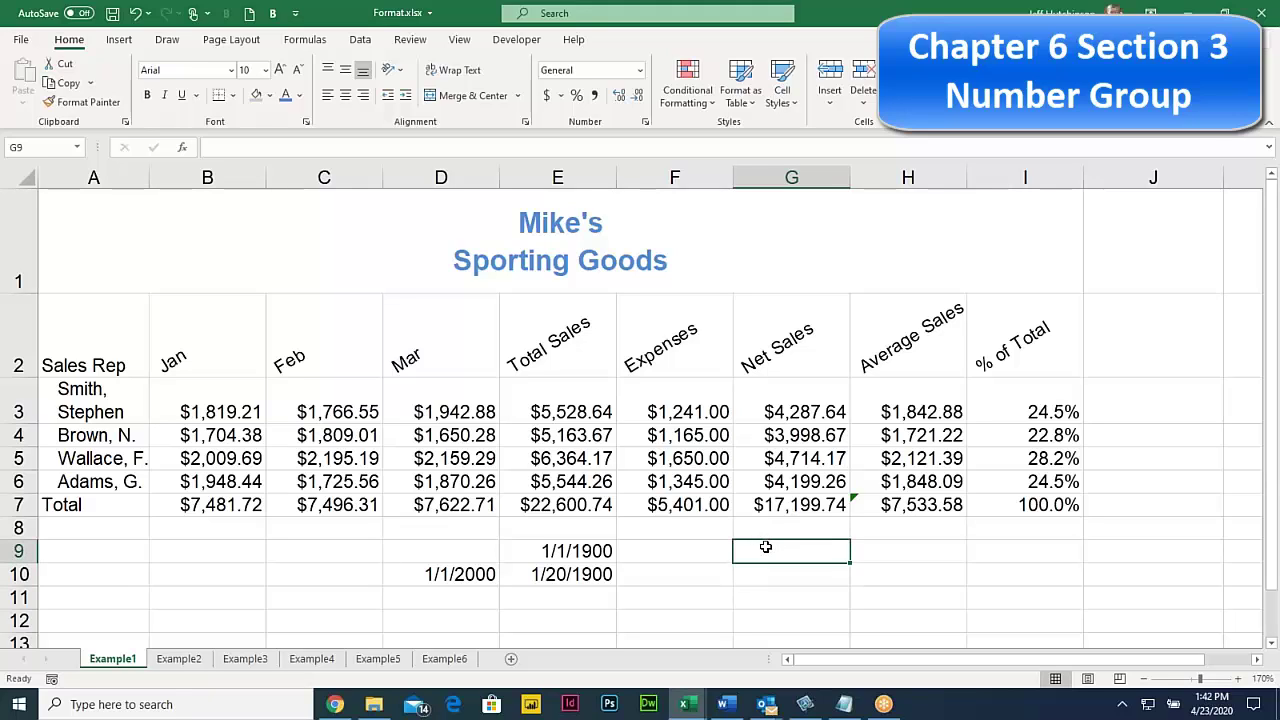
text(1)
key(Return)
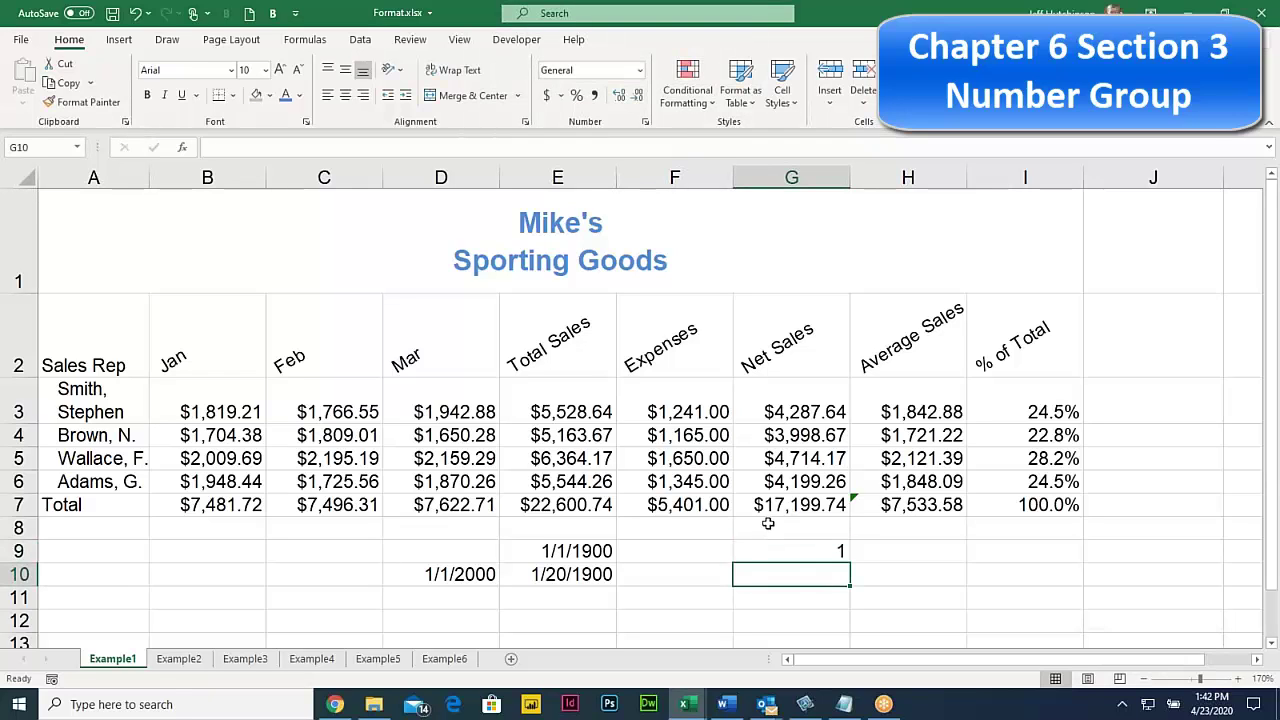
Enter the formula =9/24 in cell G10 to express 9 hours as a fraction of a day
click(837, 550)
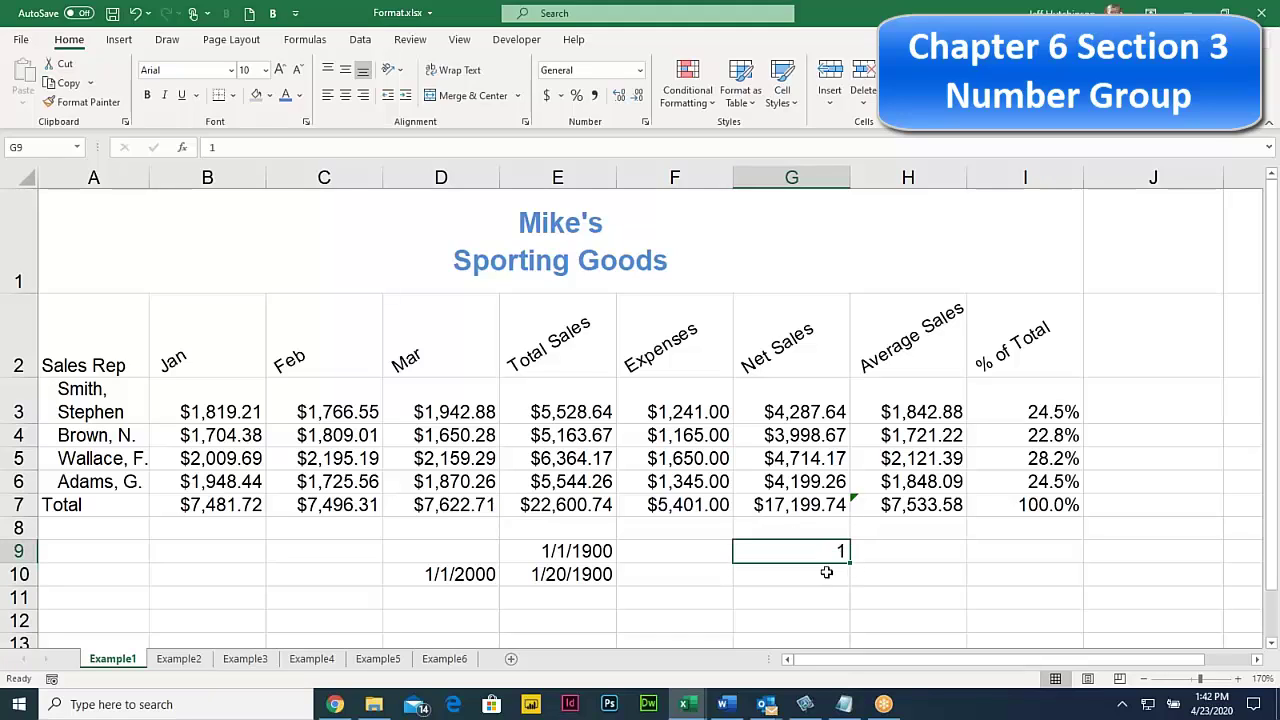
click(826, 572)
text(=)
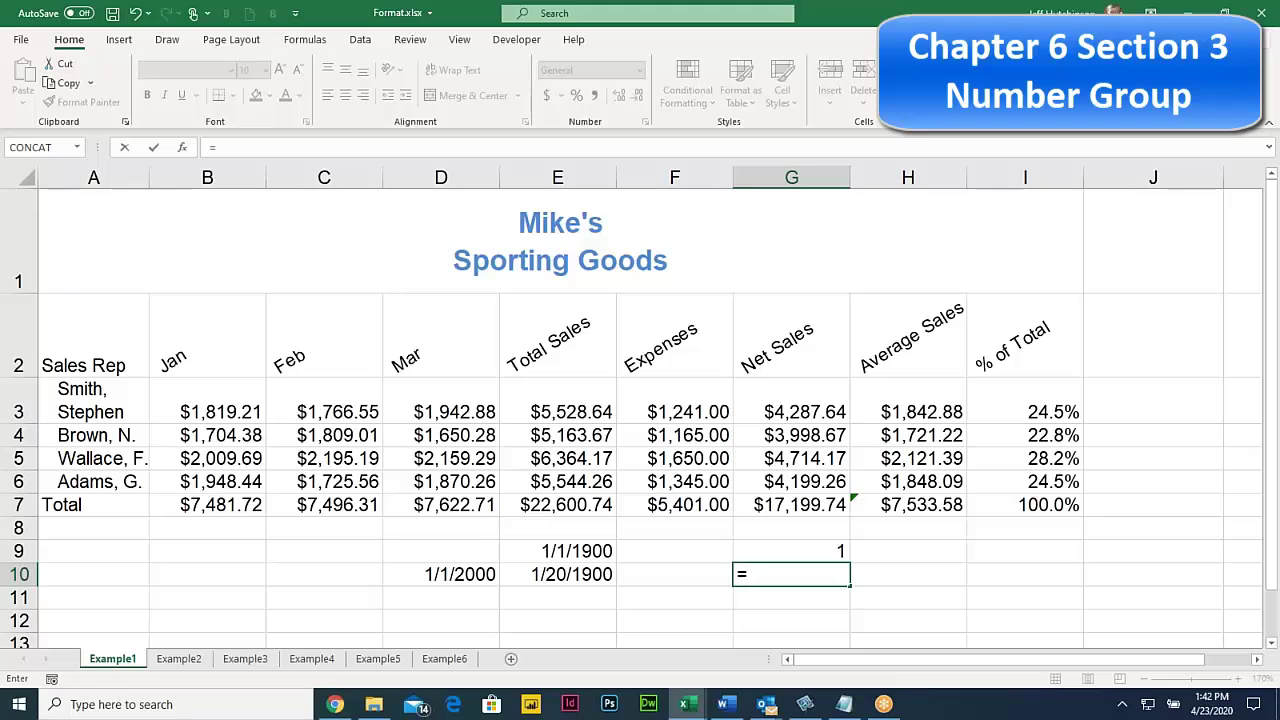
text(9/24)
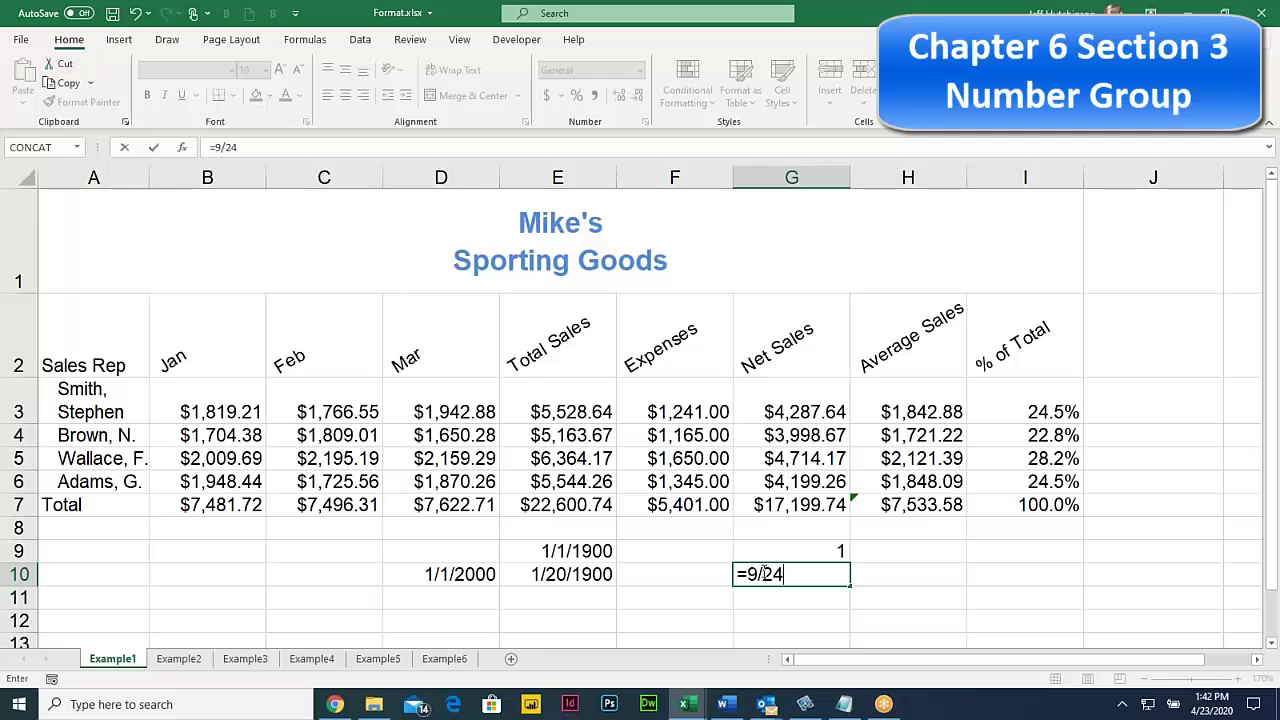
key(Return)
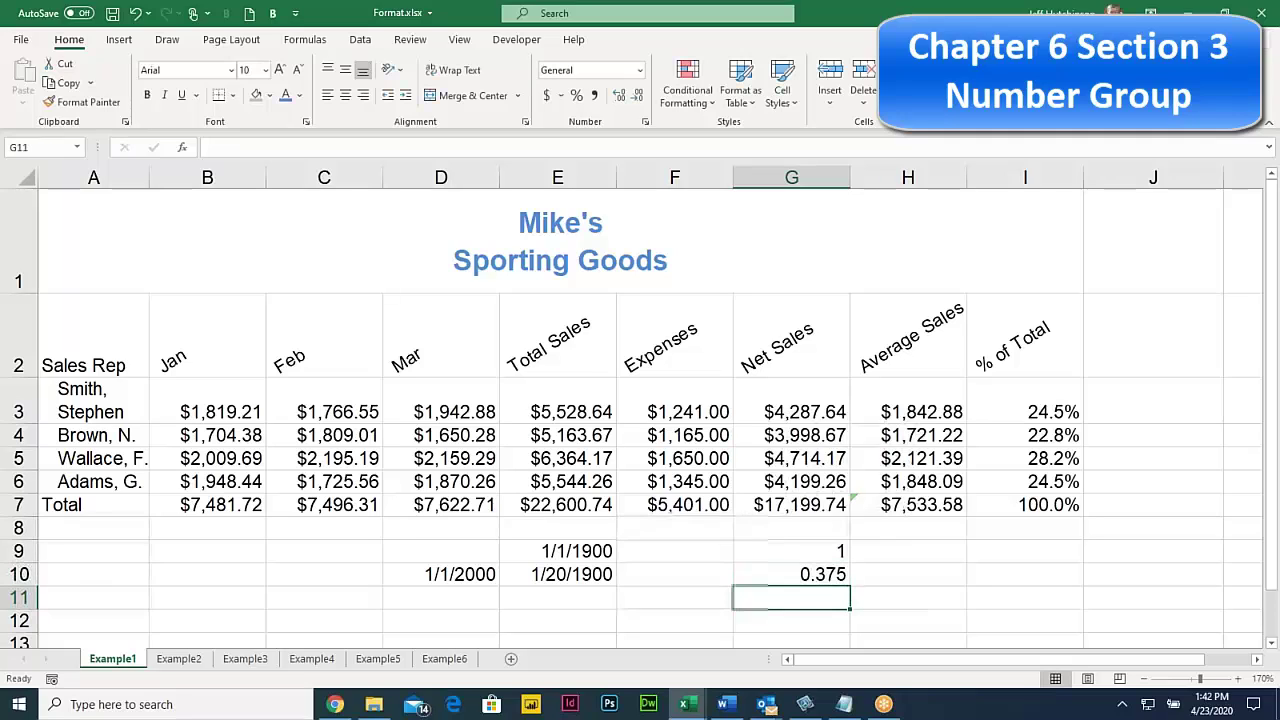
click(817, 569)
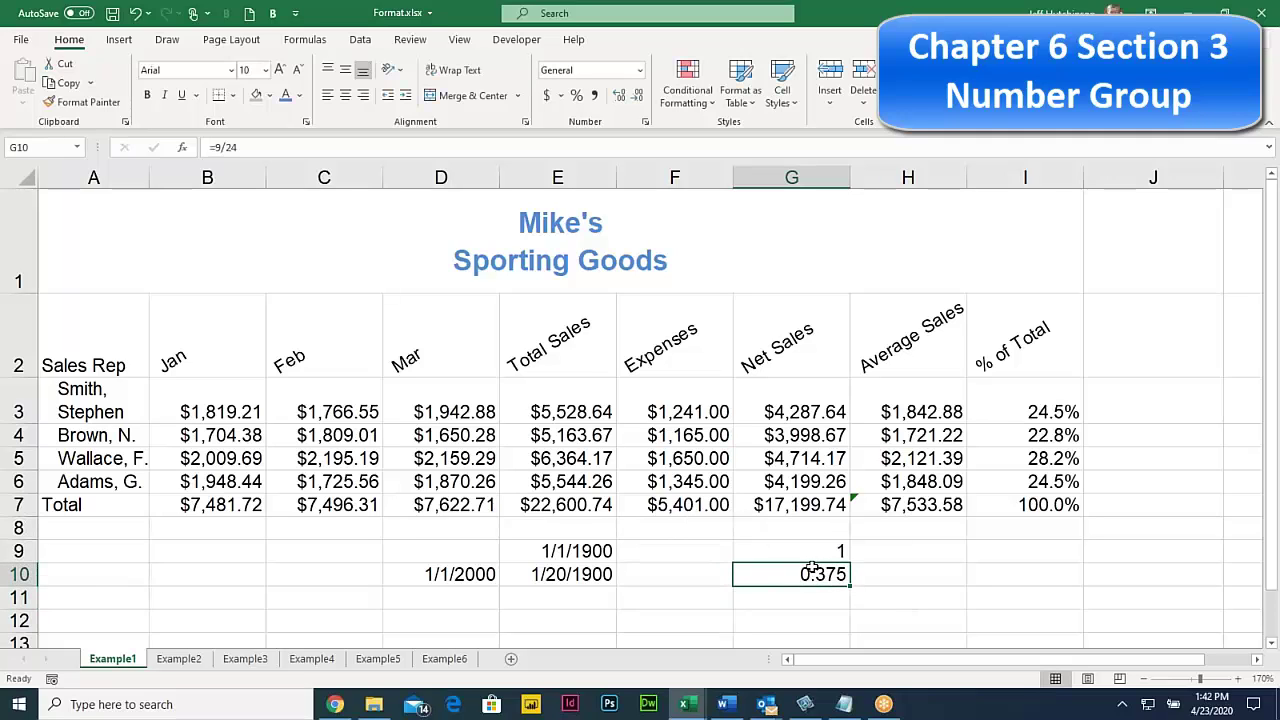
Enter the formula =15/24 in cell H10
click(900, 572)
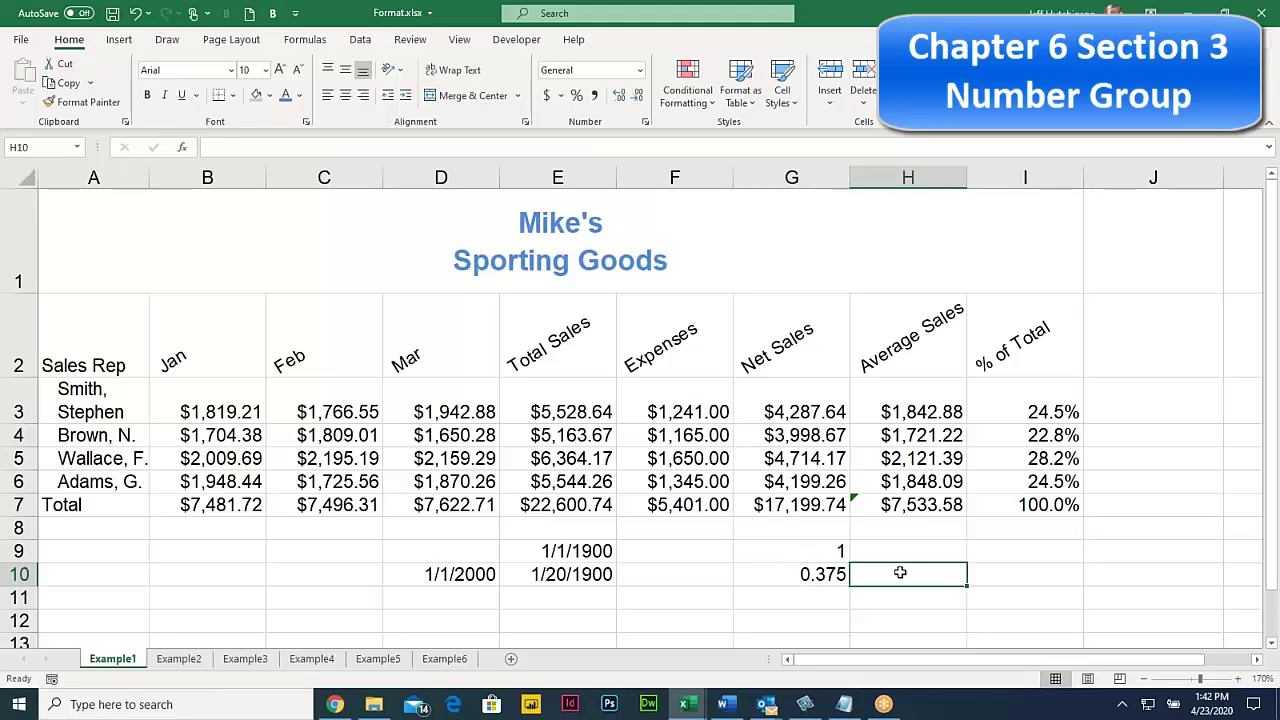
text(=)
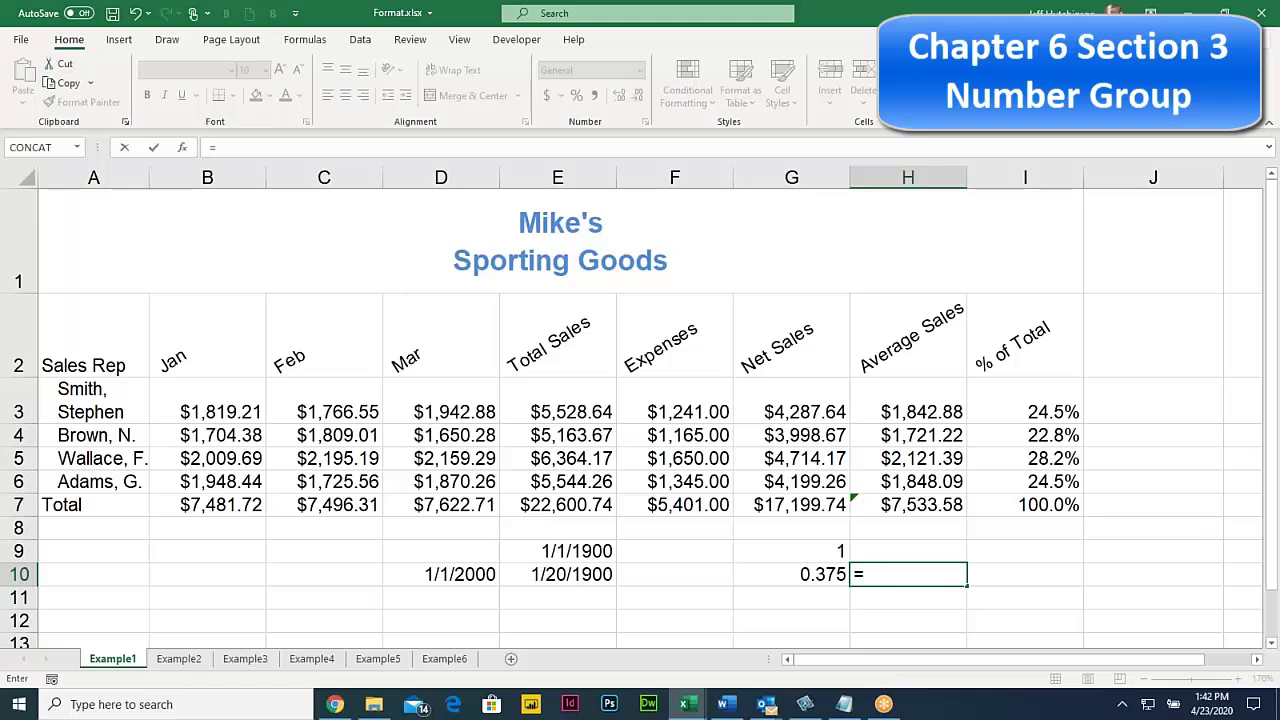
text(3)
key(BackSpace)
key(BackSpace)
text(15/24)
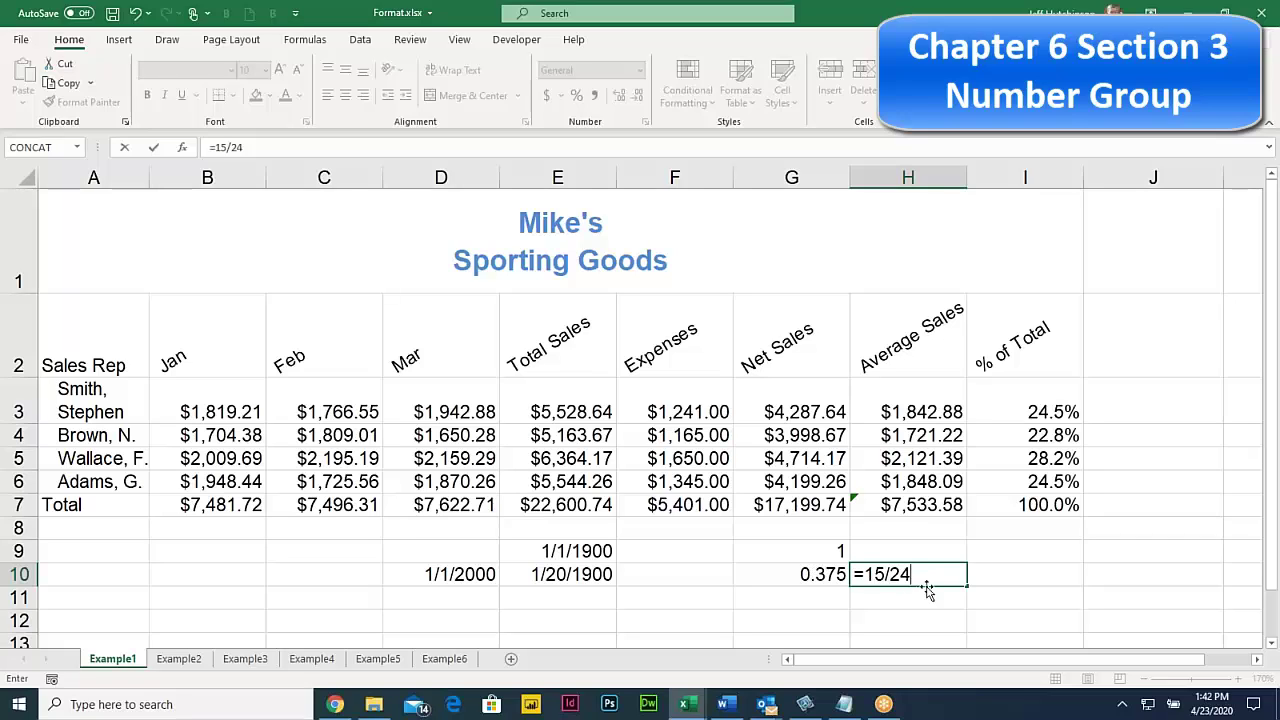
key(Return)
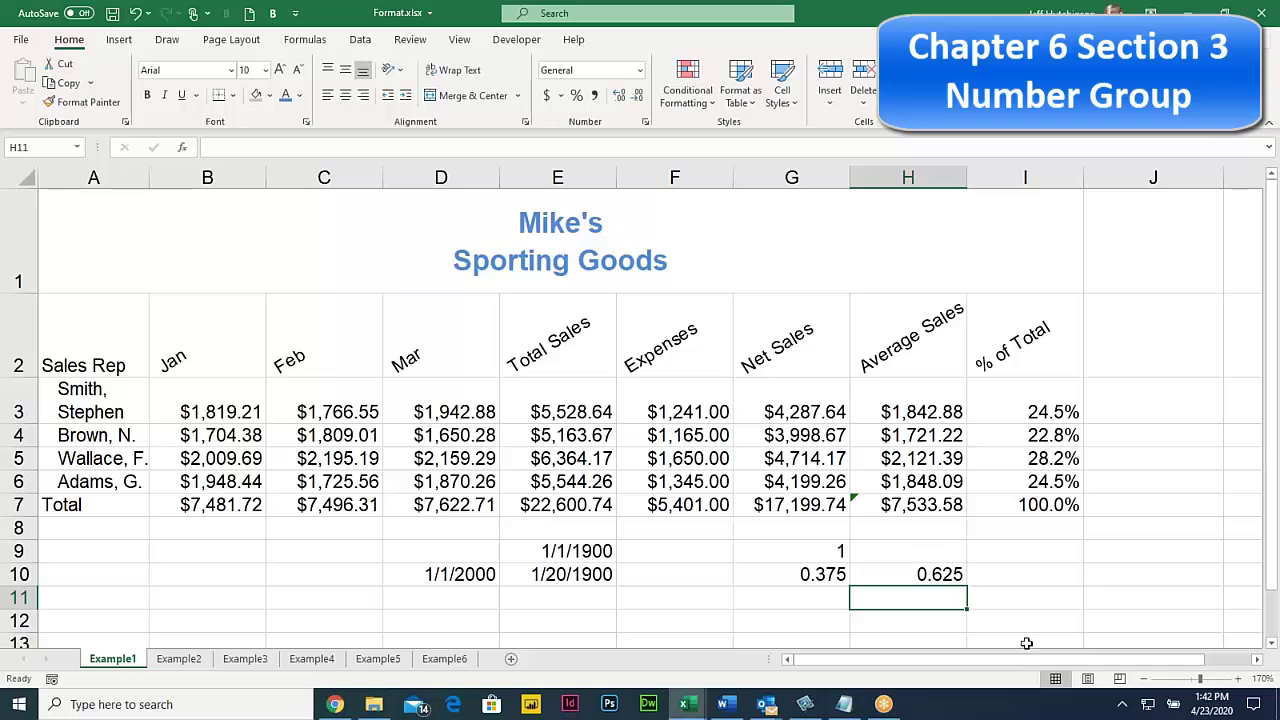
Enter the formula =H10-G10 in cell I10 to subtract the two day fractions
click(1258, 661)
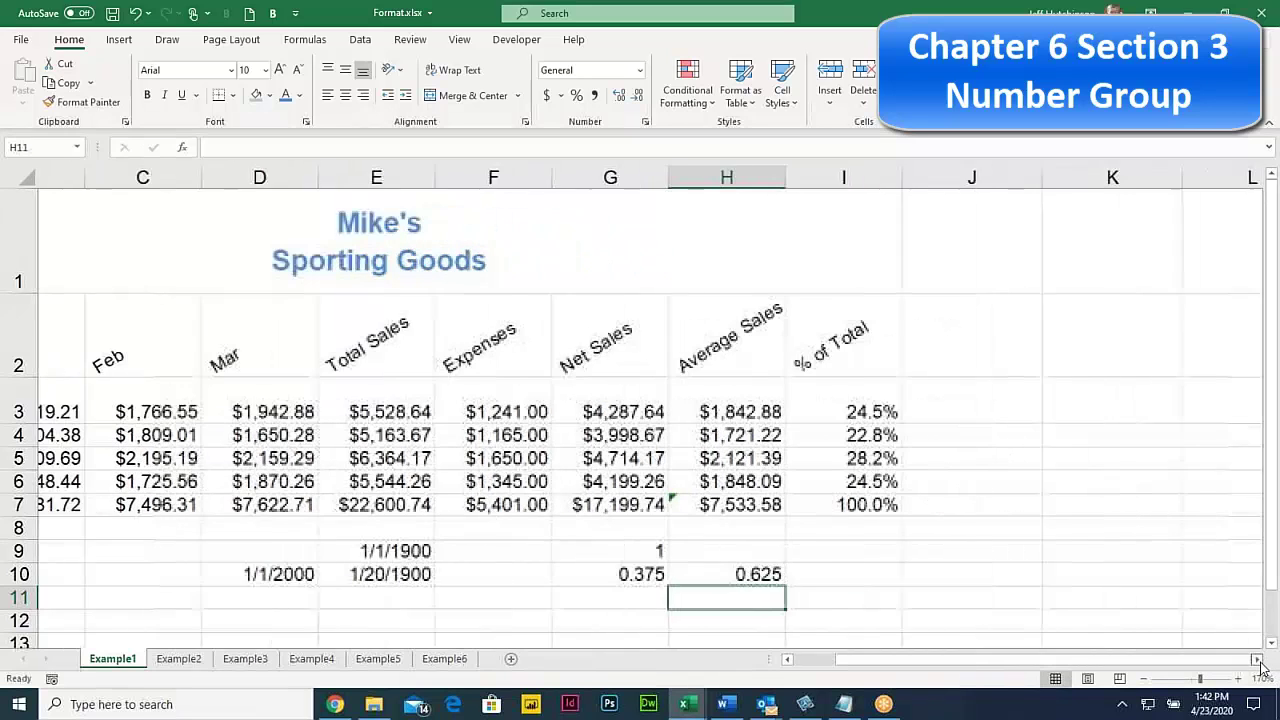
click(1258, 661)
click(815, 572)
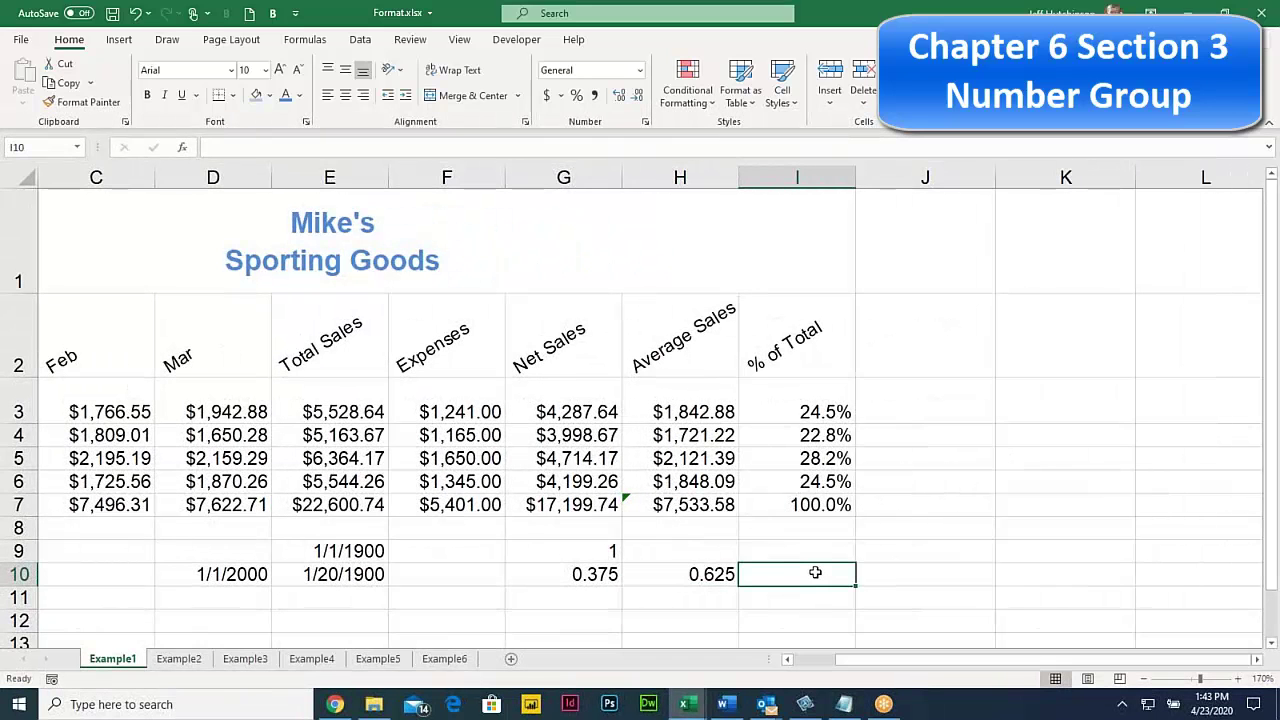
text(=)
click(710, 572)
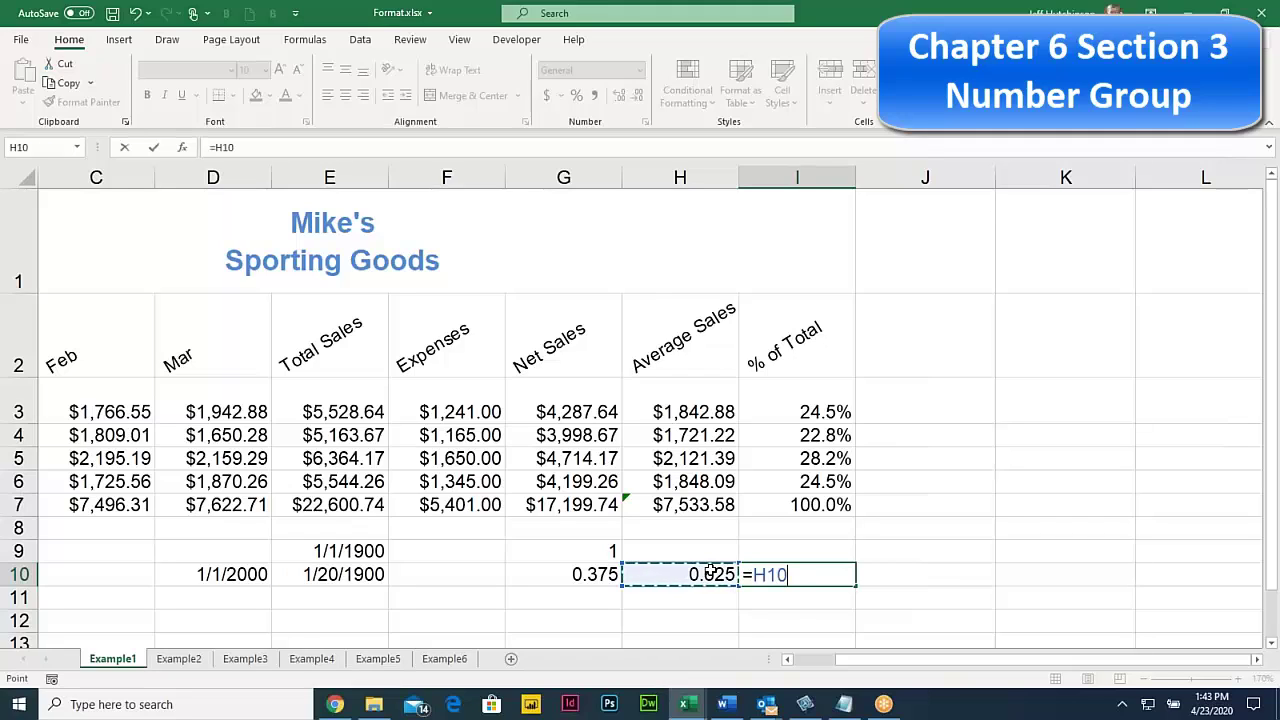
text(-)
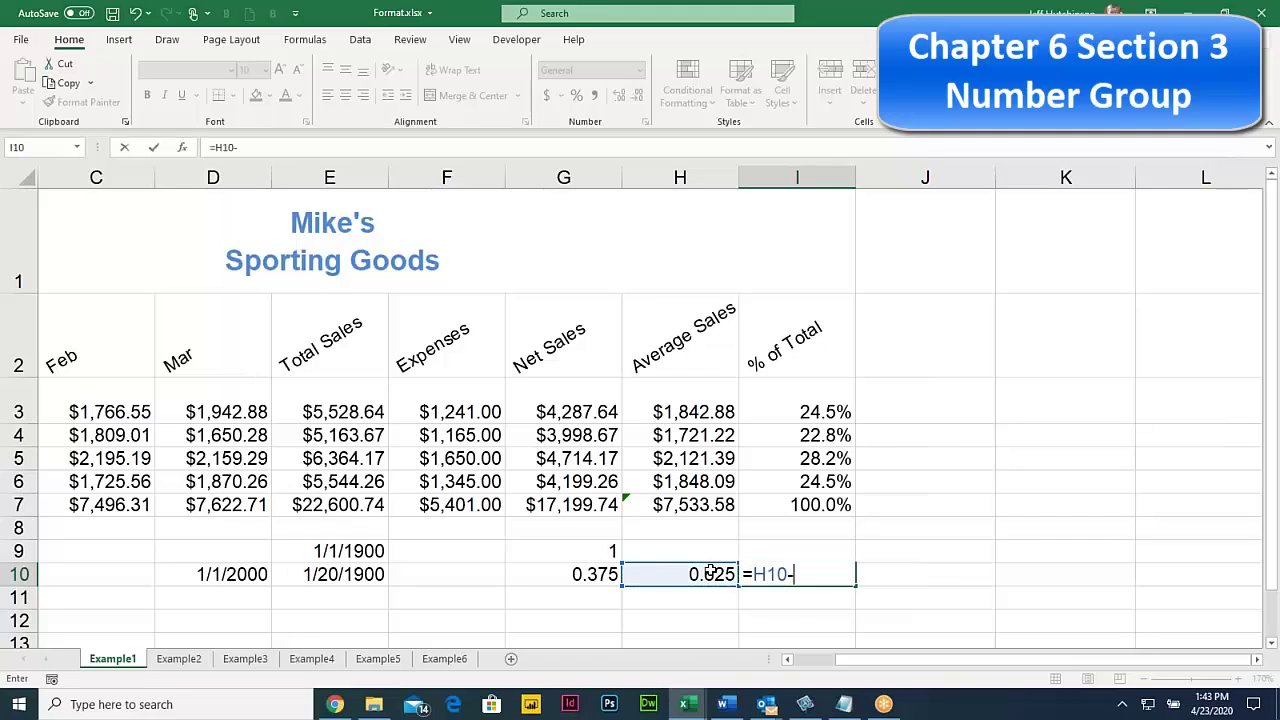
click(592, 574)
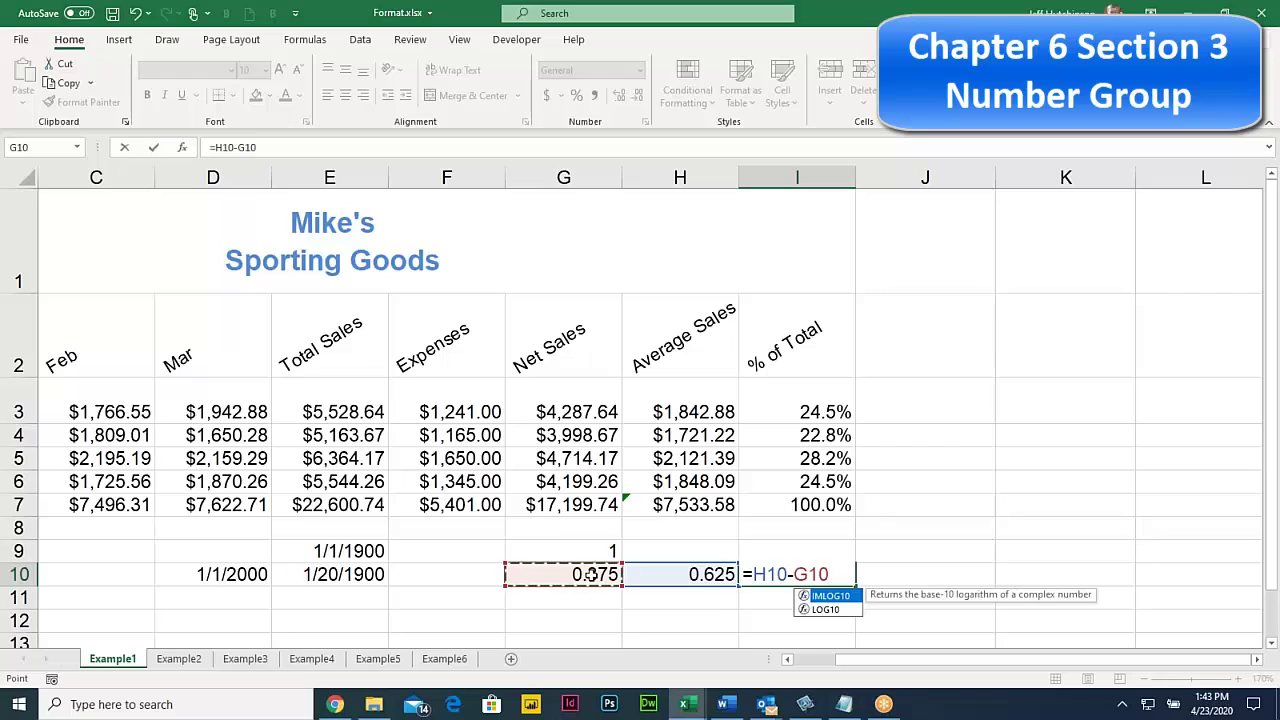
key(Return)
Format cell I10 as Time, using the 24-hour 13:30 type
click(830, 574)
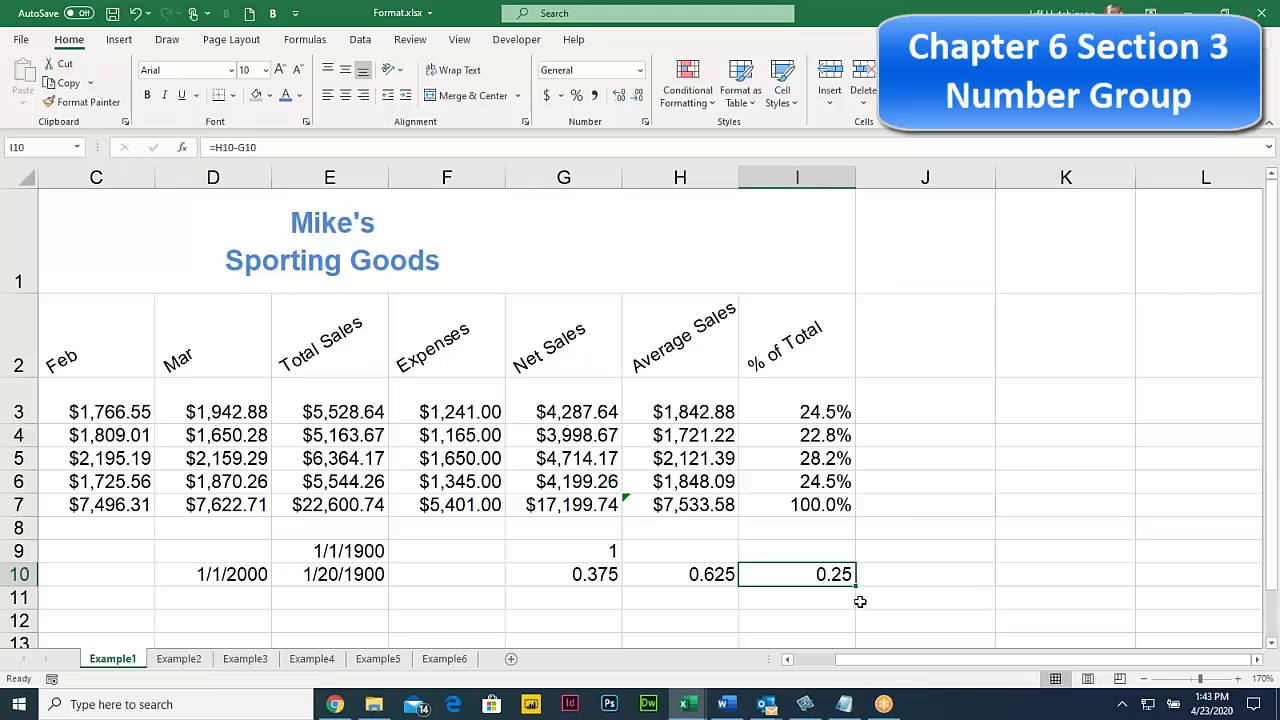
click(823, 548)
click(829, 576)
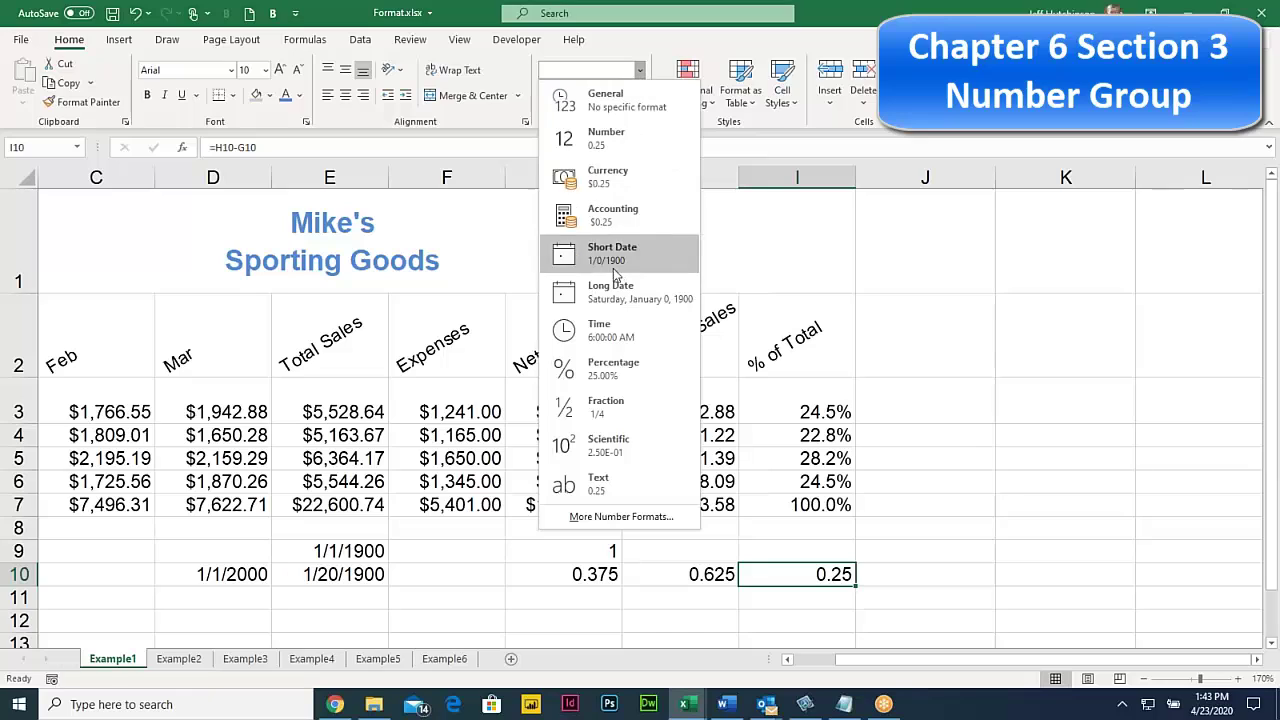
click(601, 339)
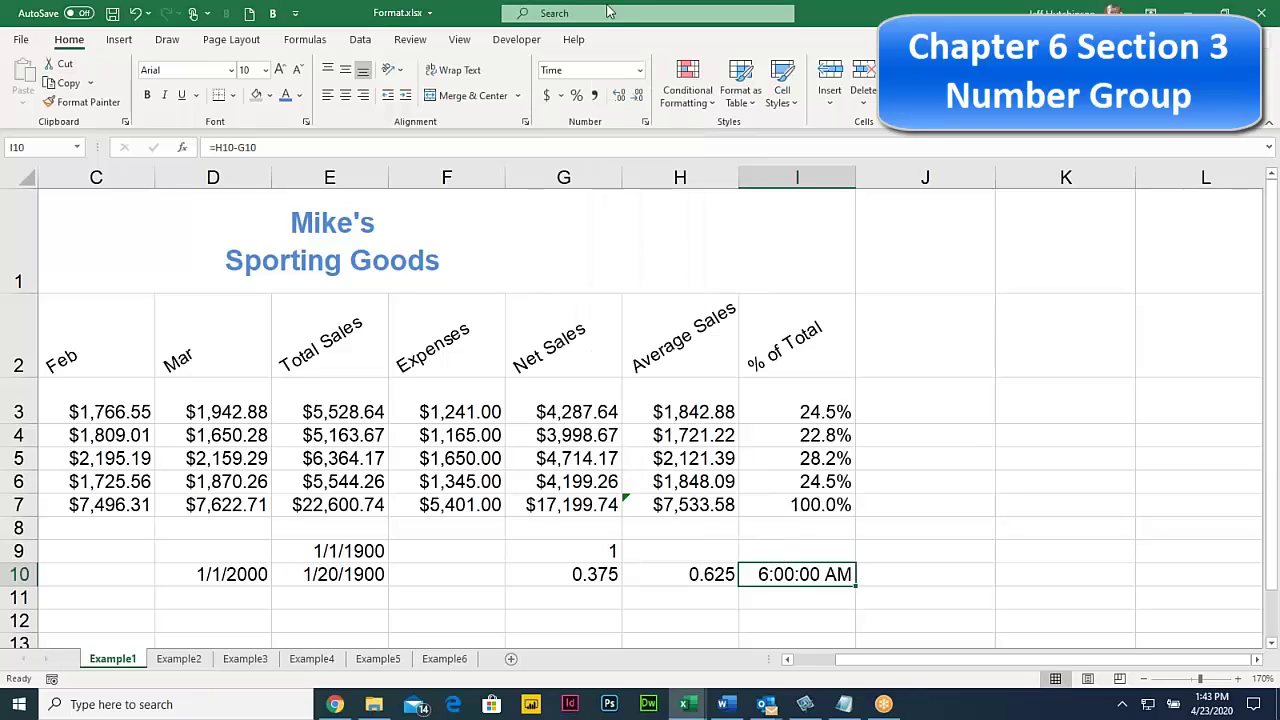
click(645, 121)
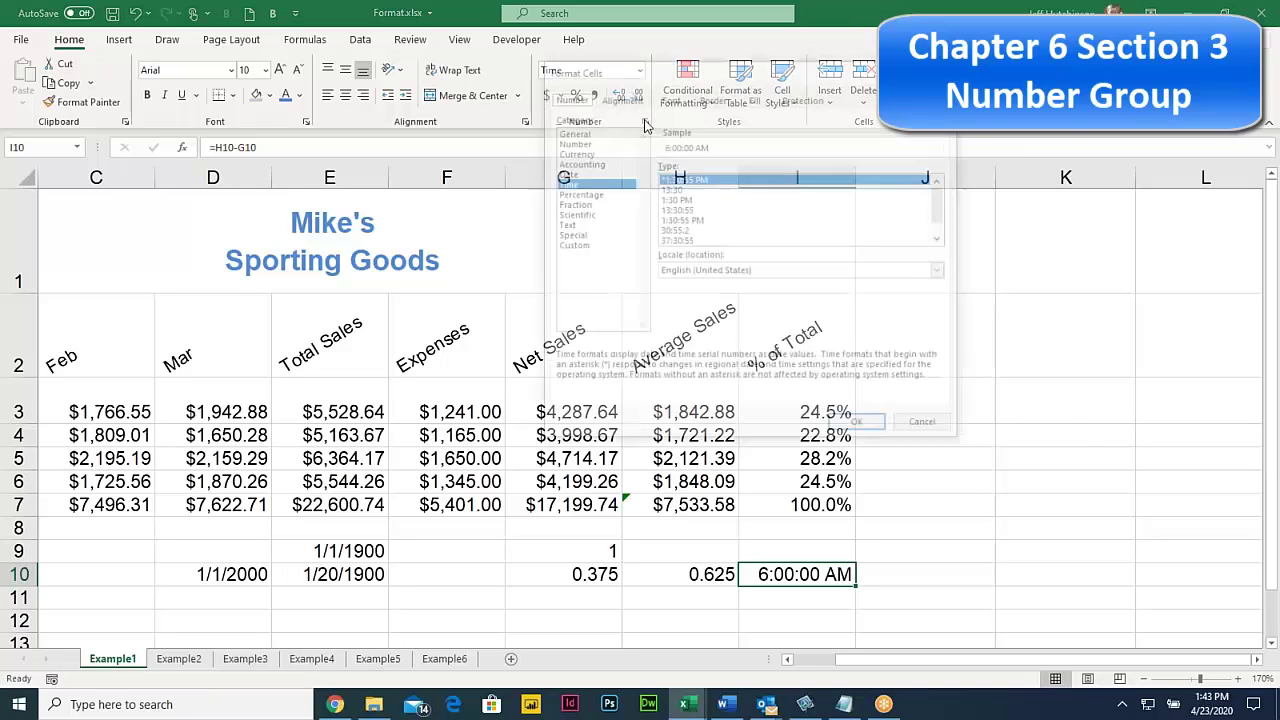
click(678, 189)
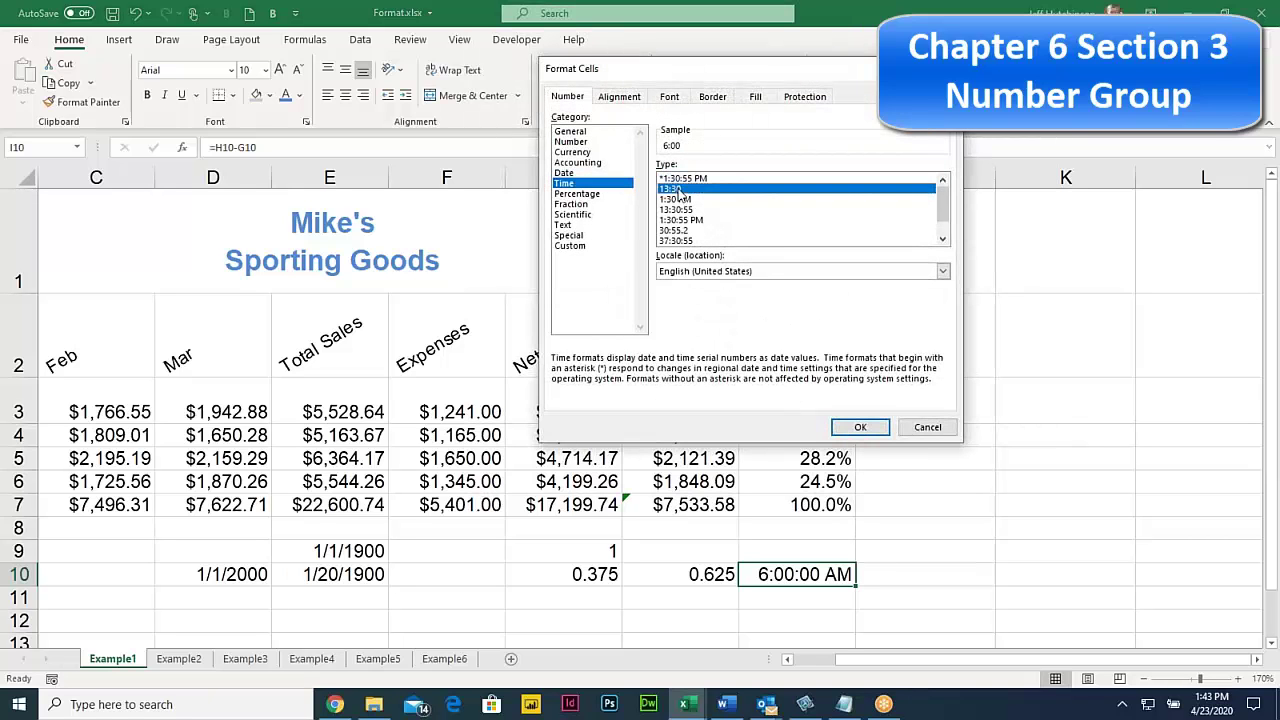
click(860, 428)
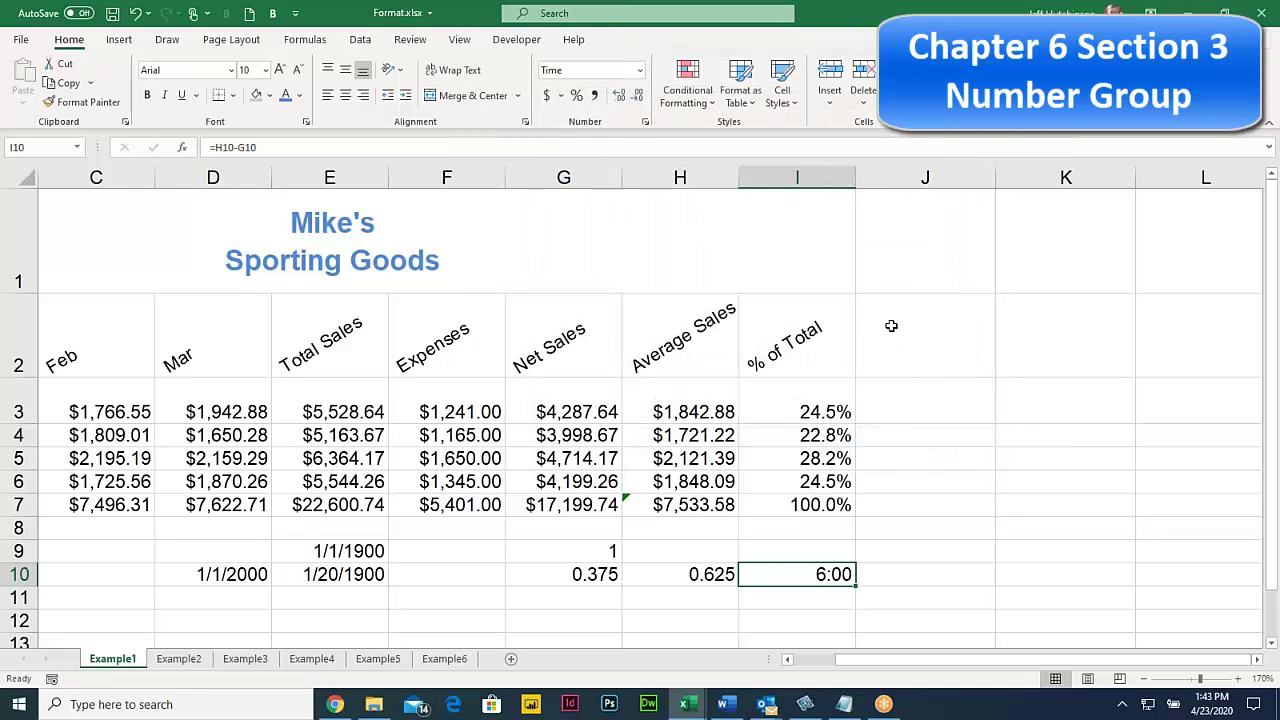
Enter the times 9:00 am in cell G11 and 3:00 pm in cell H11
click(590, 600)
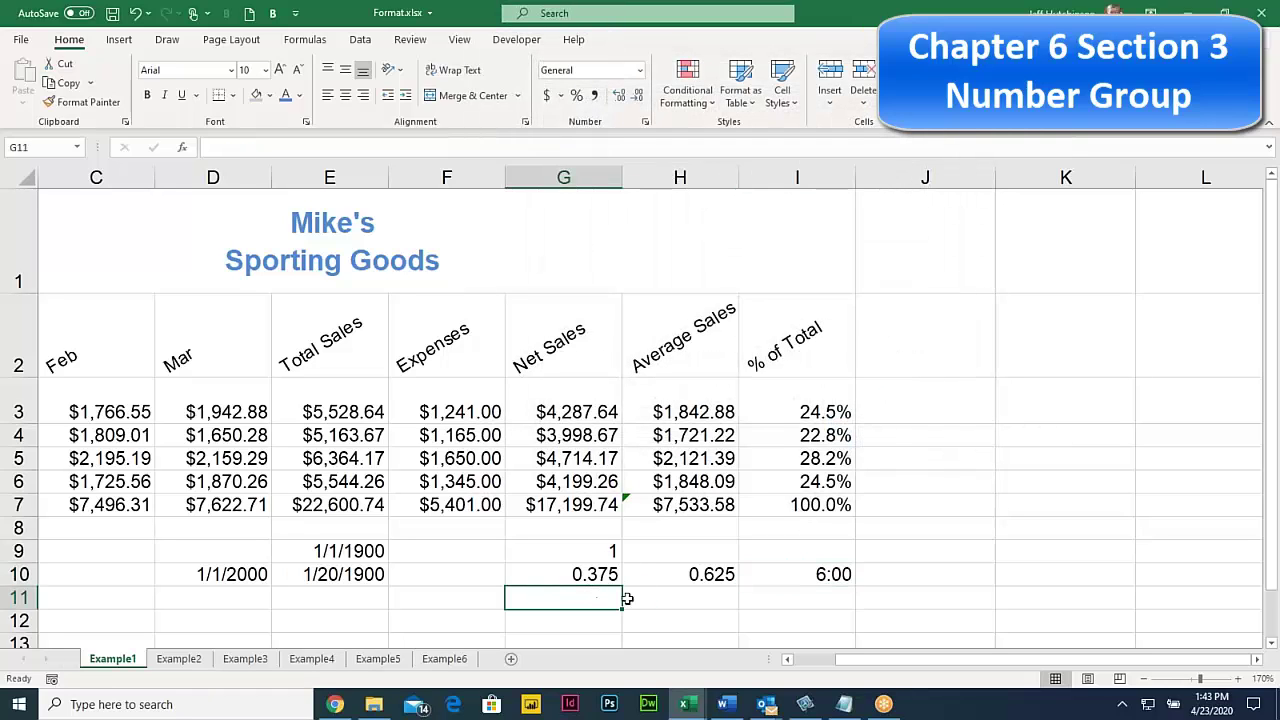
text(9:00)
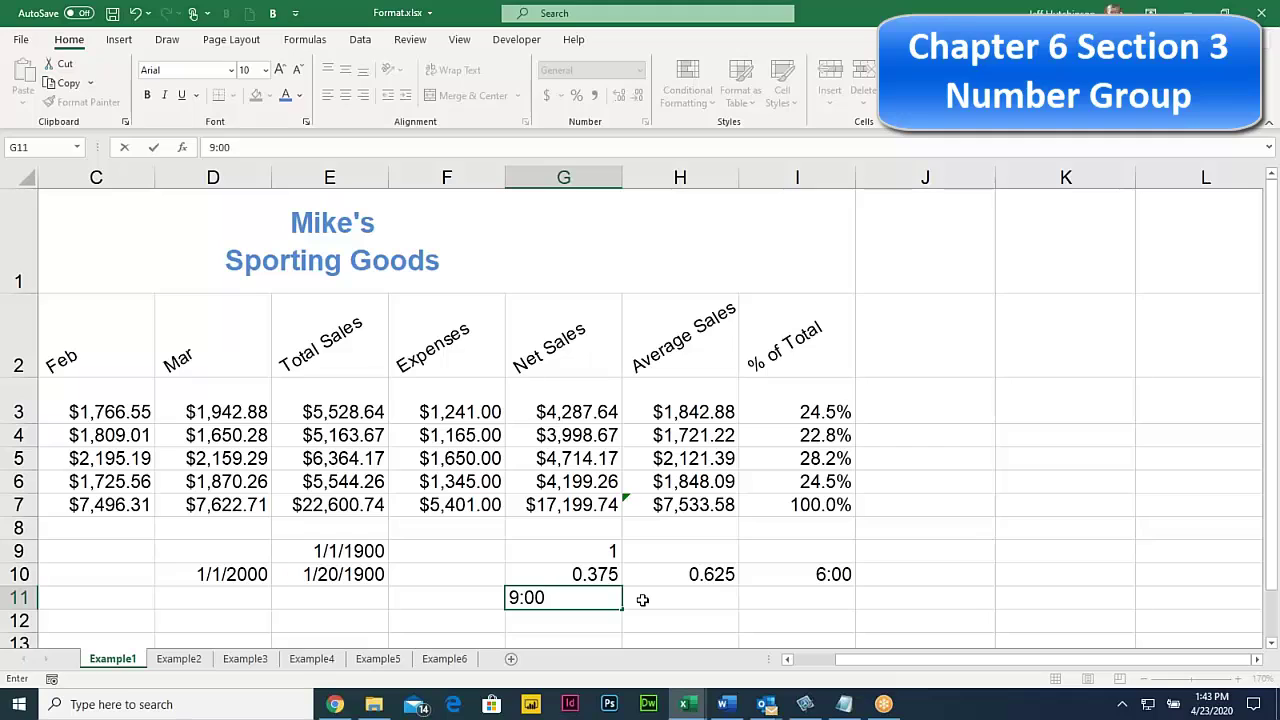
text( am)
key(Return)
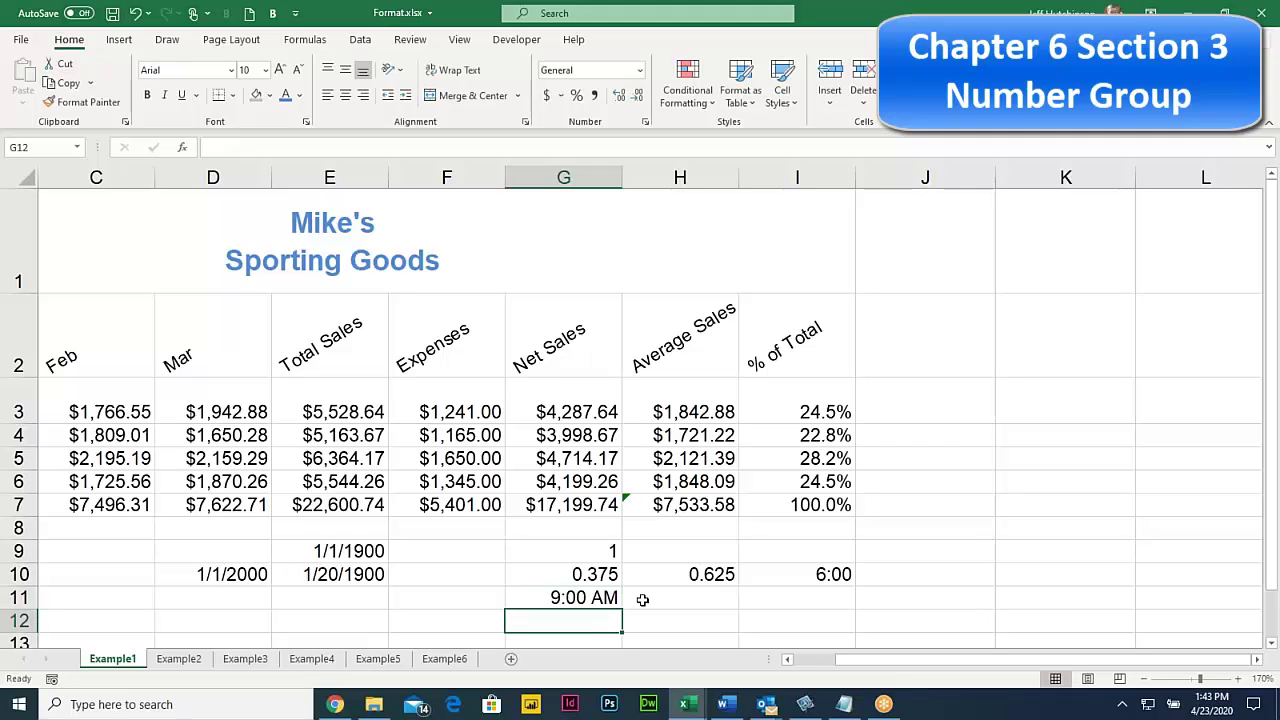
click(712, 597)
text(3:00)
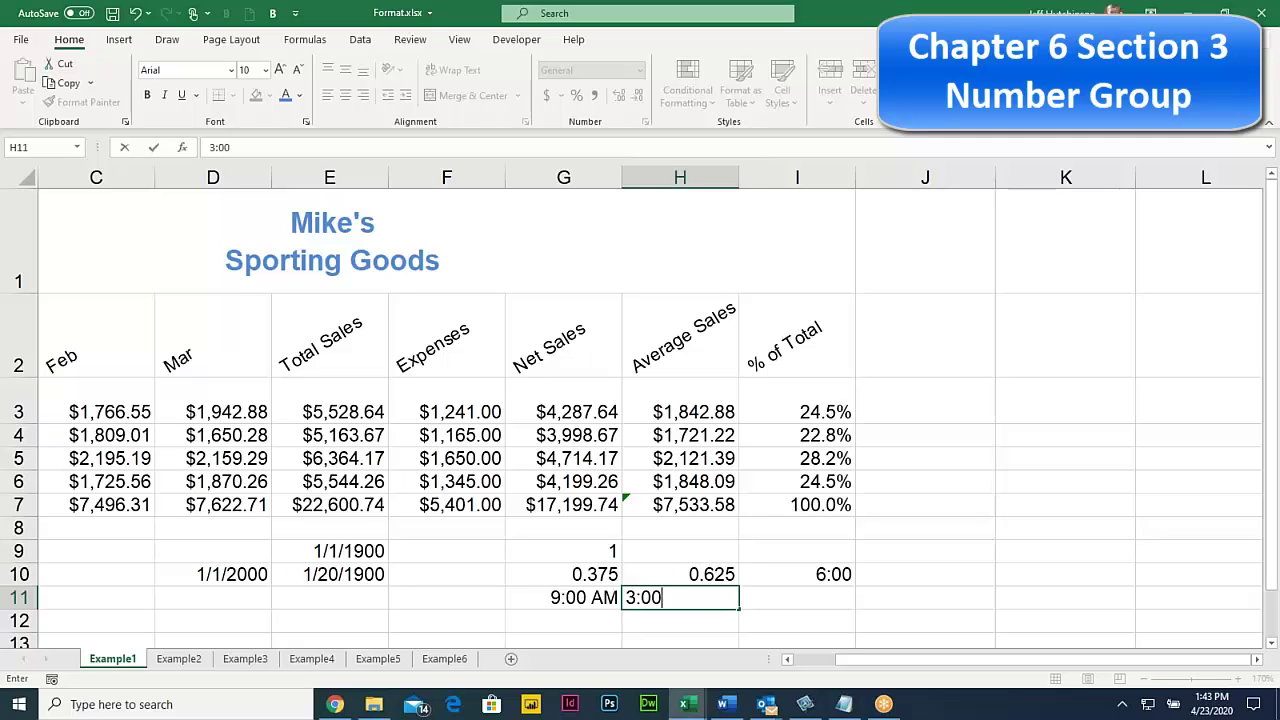
text( pm)
key(Return)
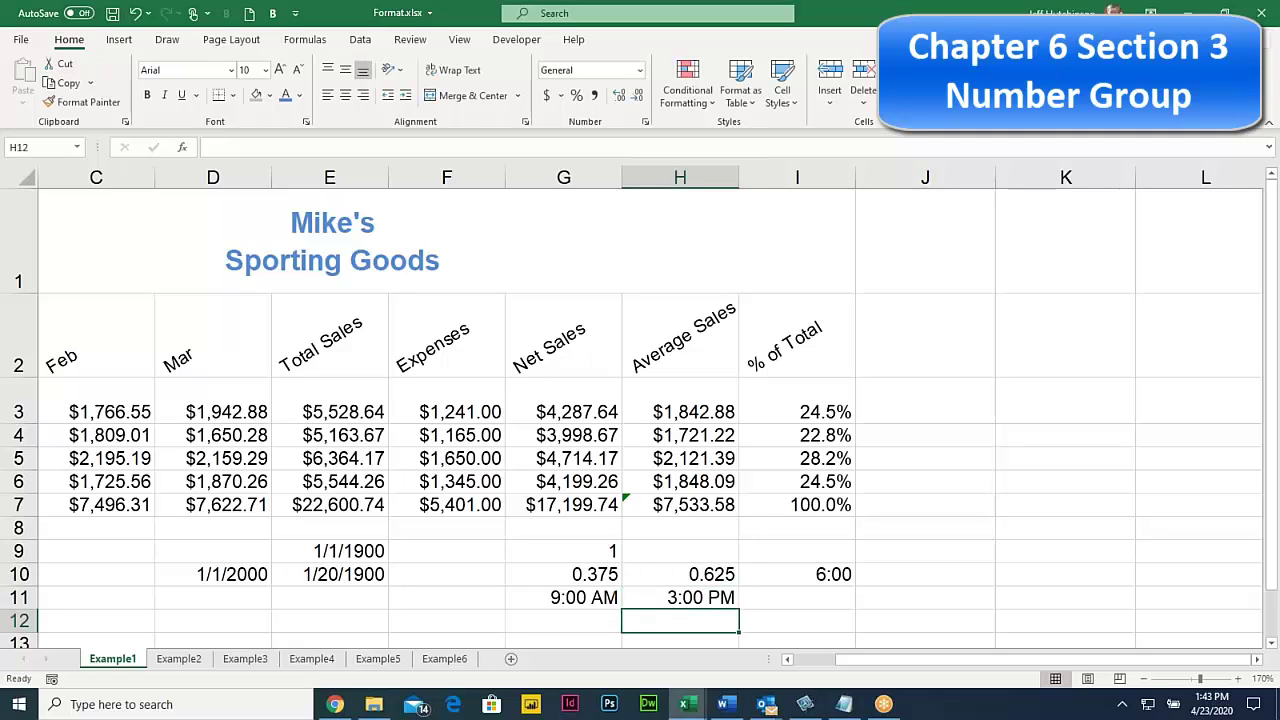
Apply the standard Time number format to cells G11 and H11
click(583, 597)
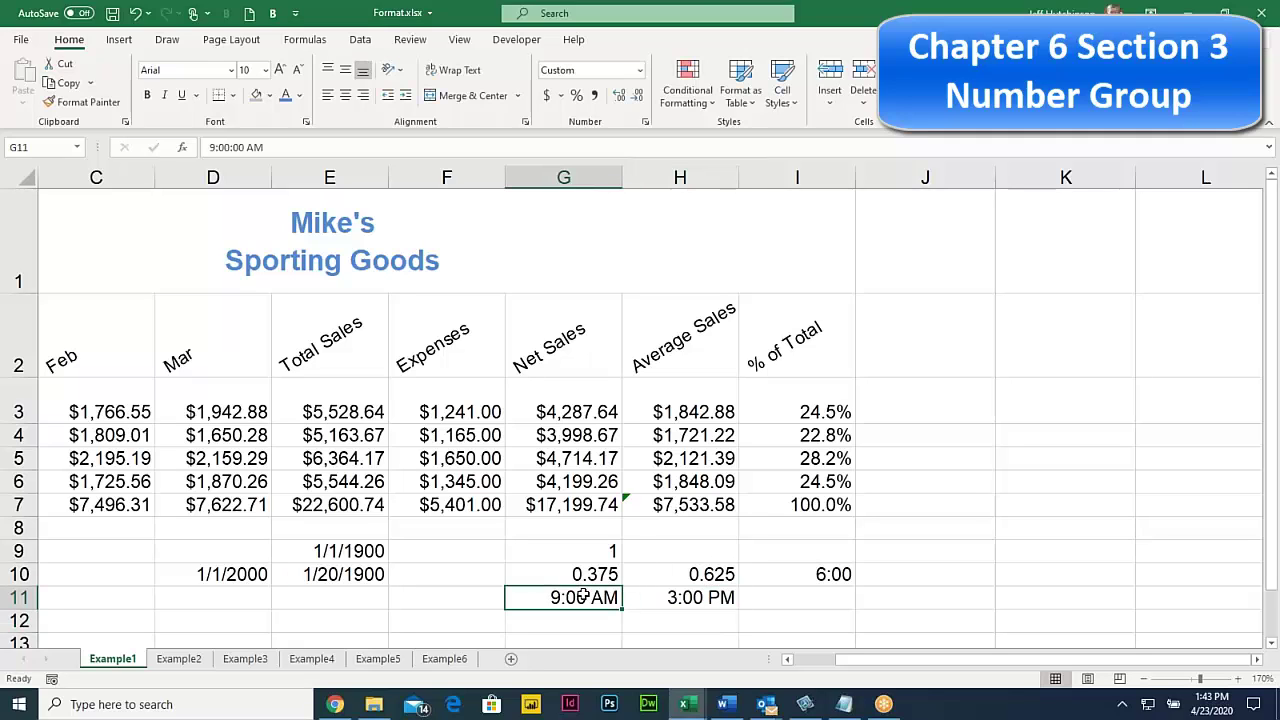
click(639, 70)
click(626, 331)
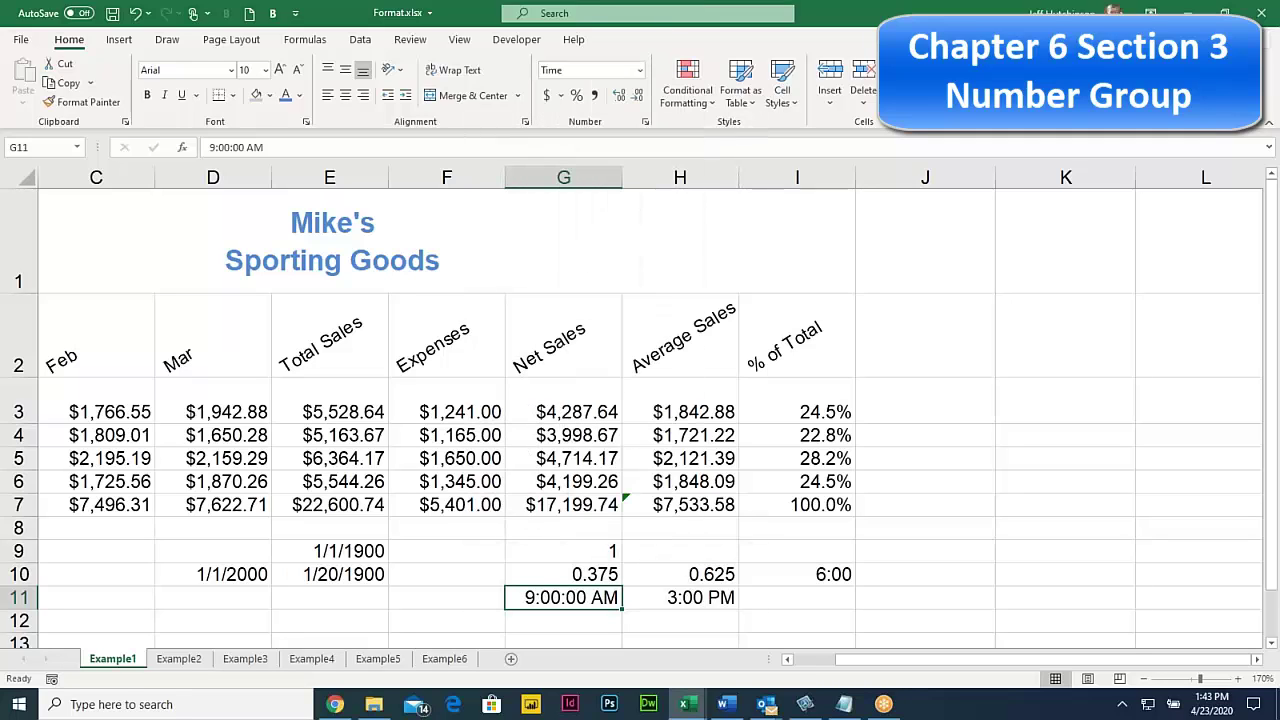
click(710, 597)
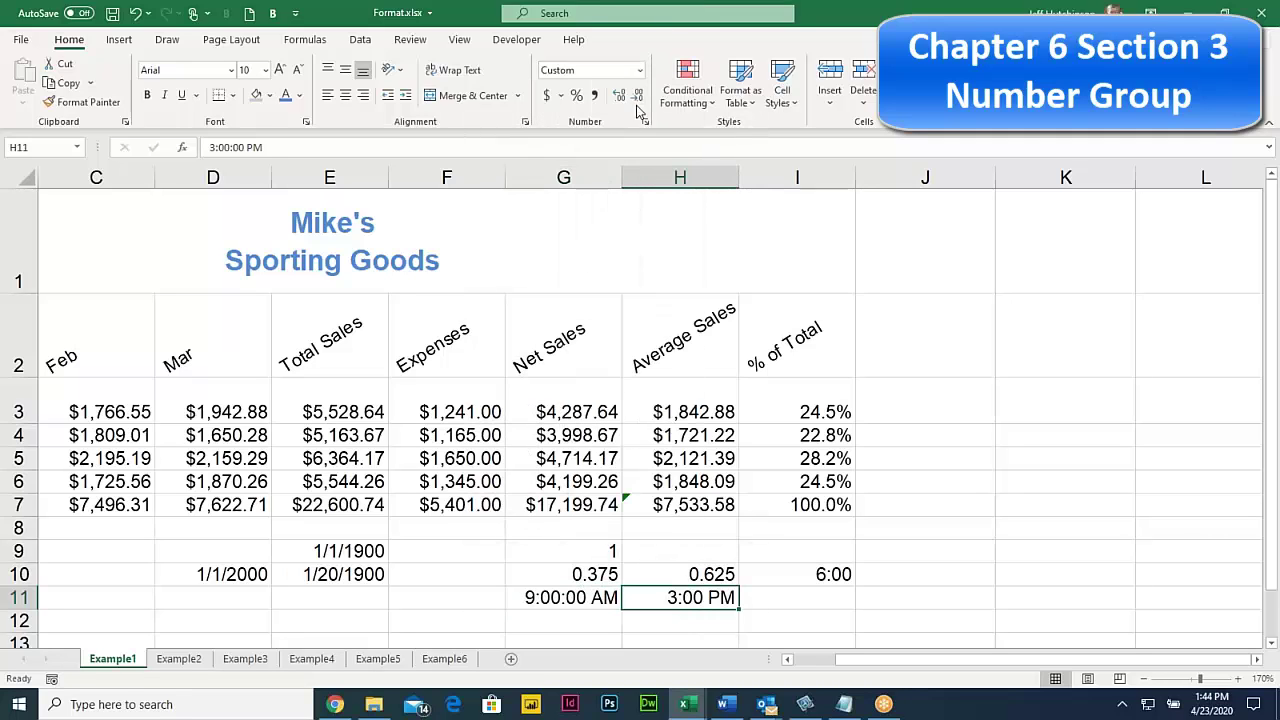
click(639, 70)
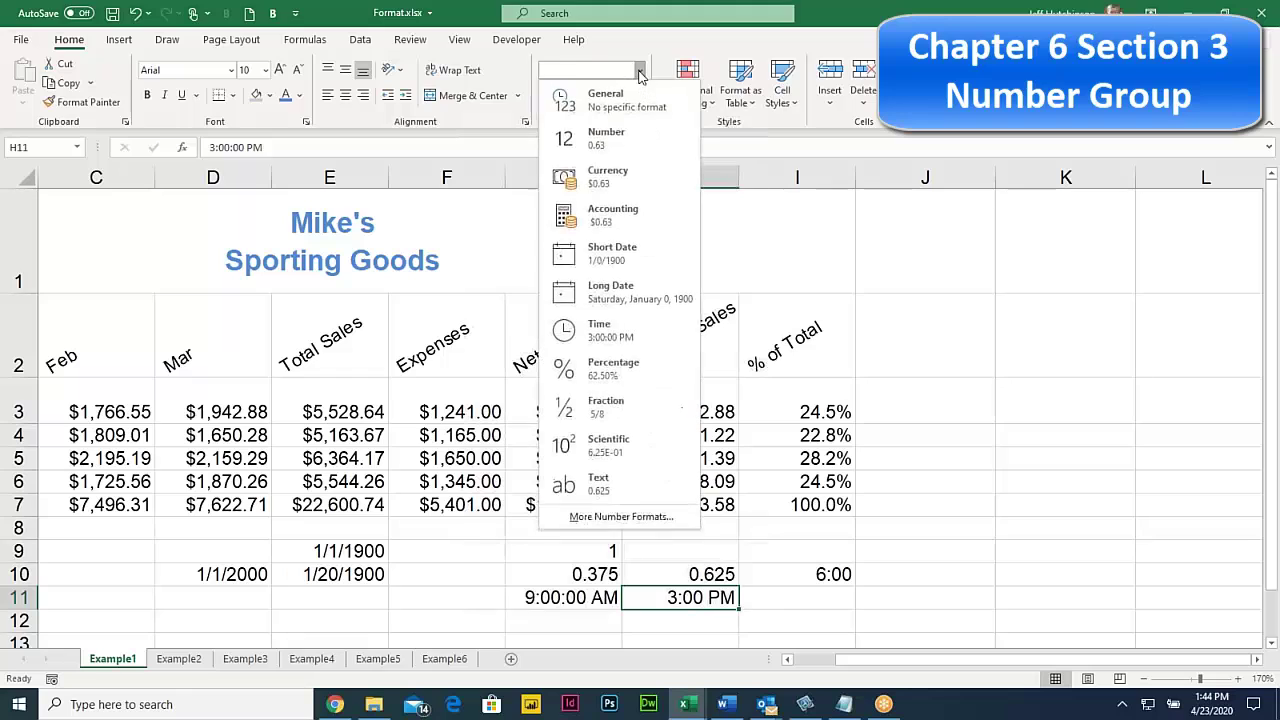
click(612, 335)
Enter the formula =H11-G11 in cell I11 to calculate the elapsed time
click(812, 595)
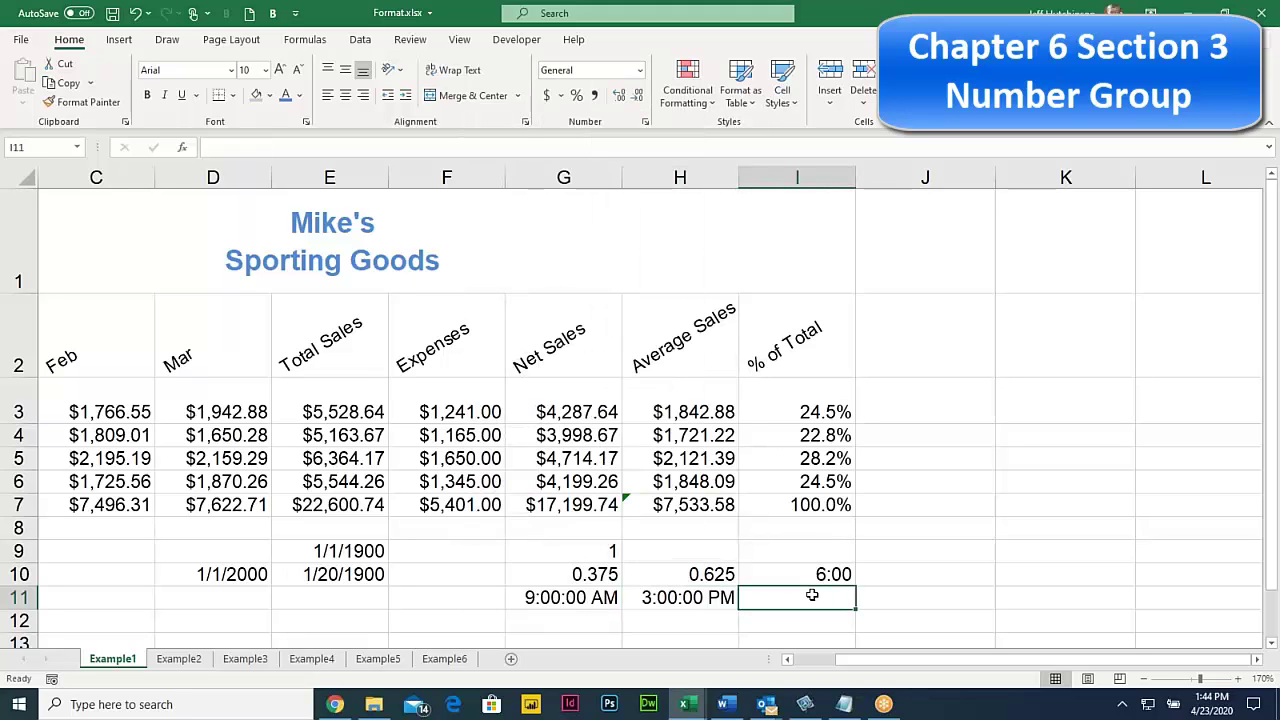
text(=)
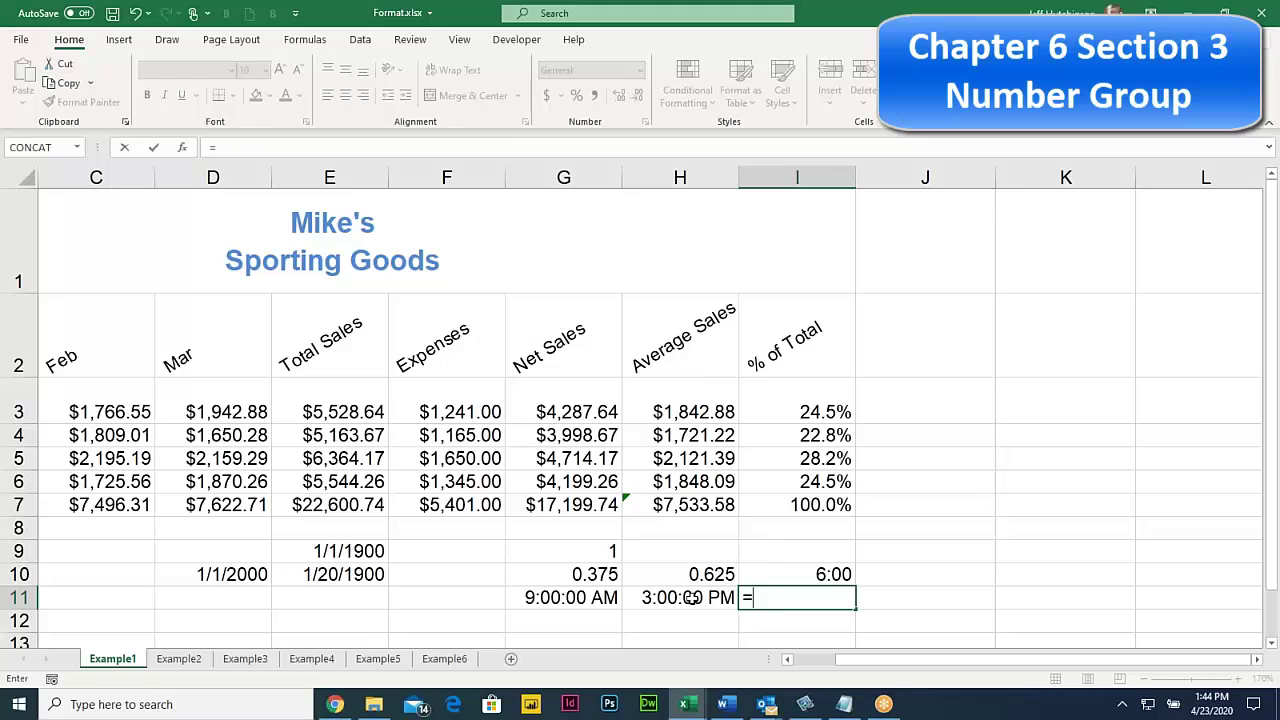
click(690, 597)
text(-)
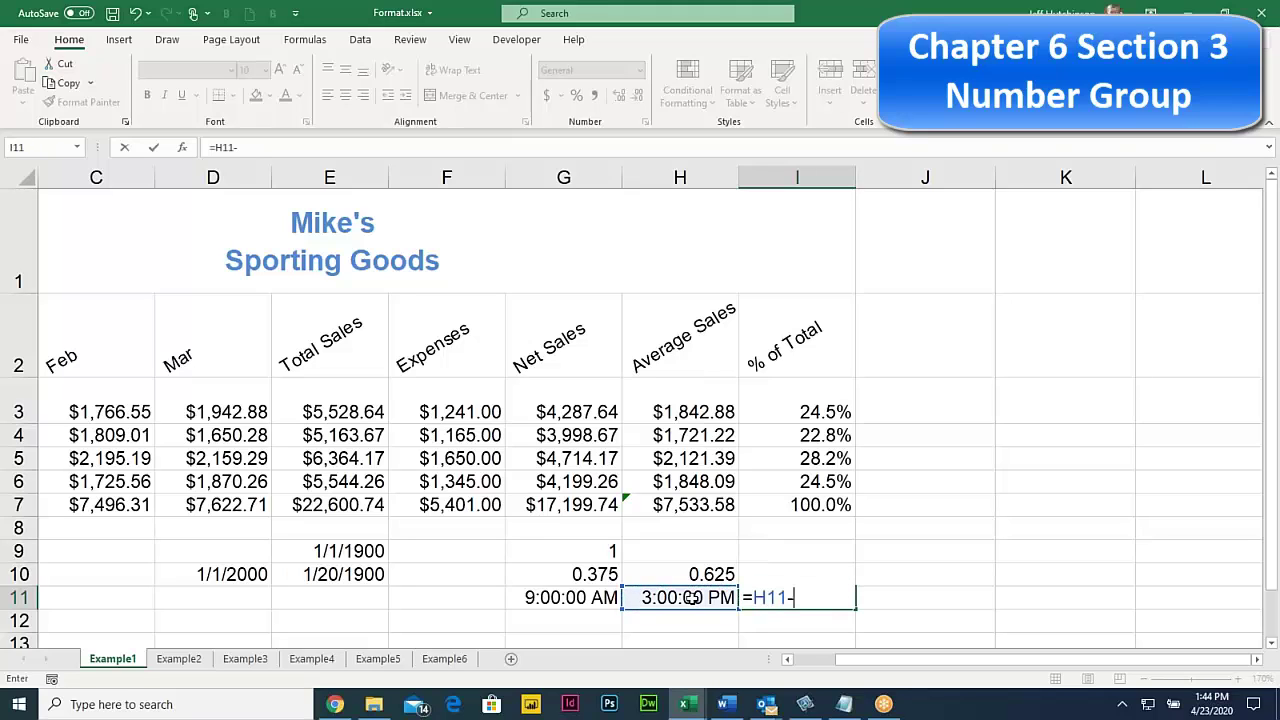
click(567, 598)
key(Return)
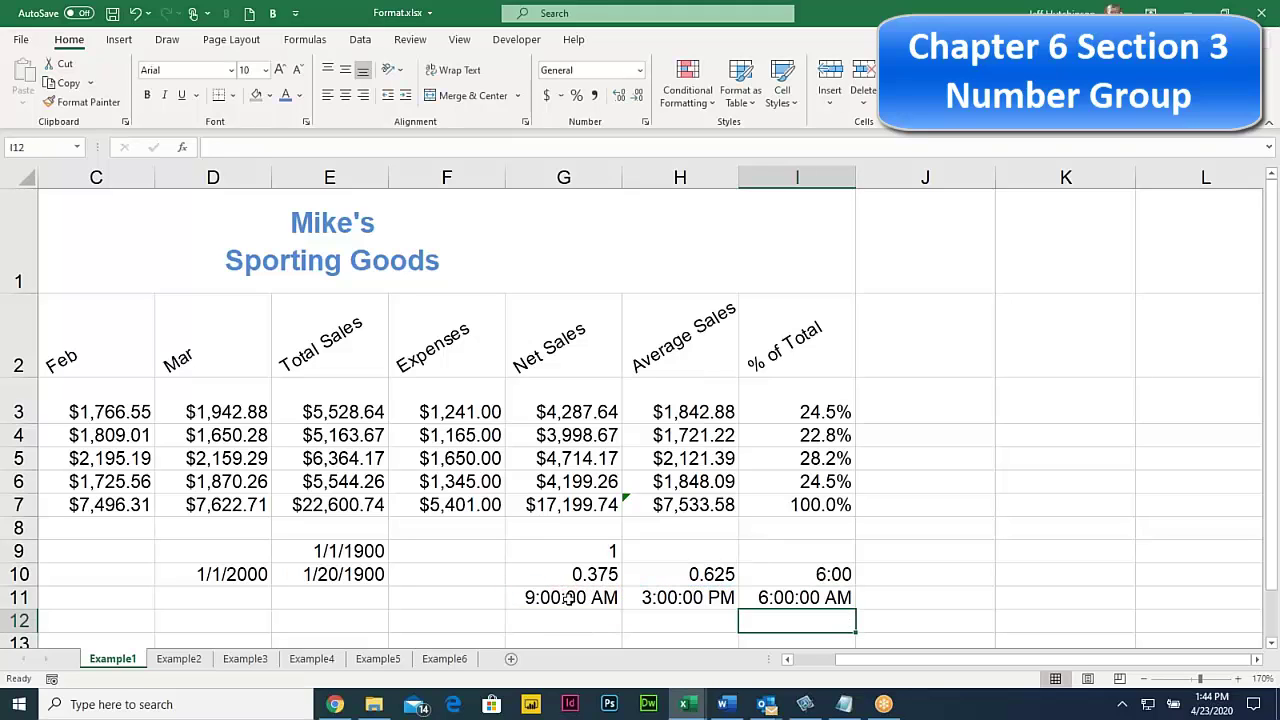
Change the time format of cell I11 to the 13:30 type
click(773, 595)
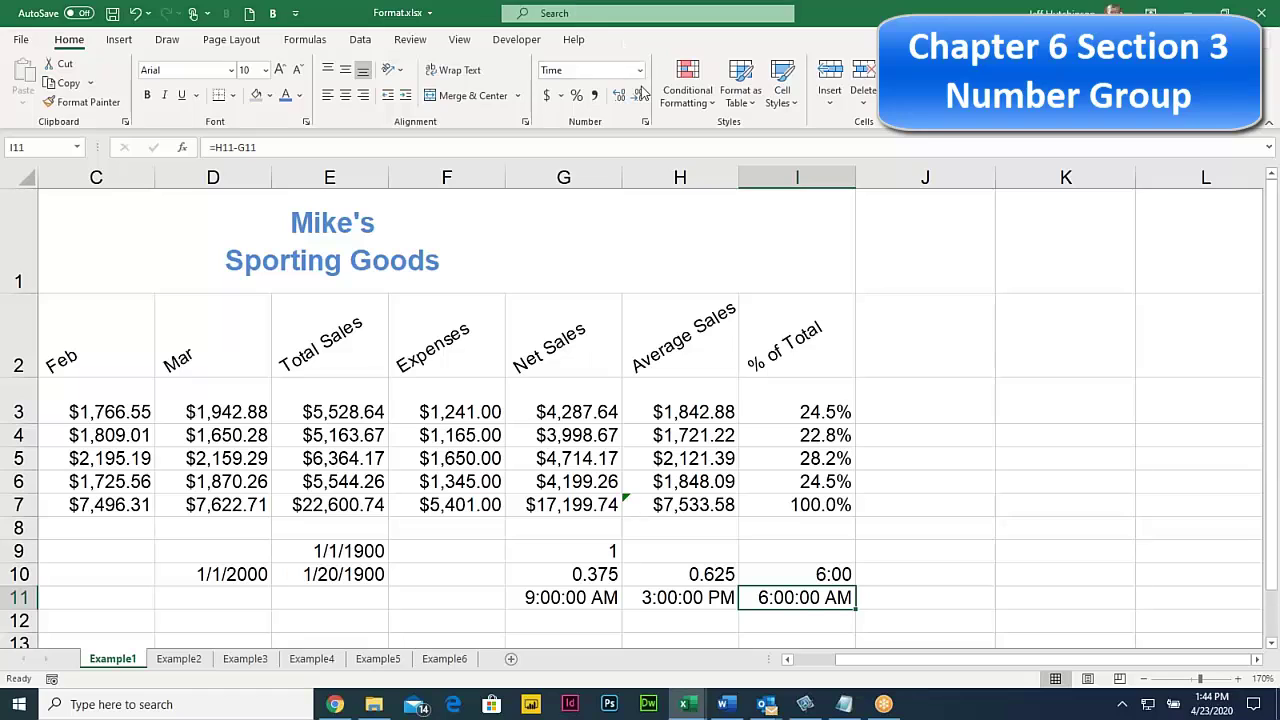
click(643, 122)
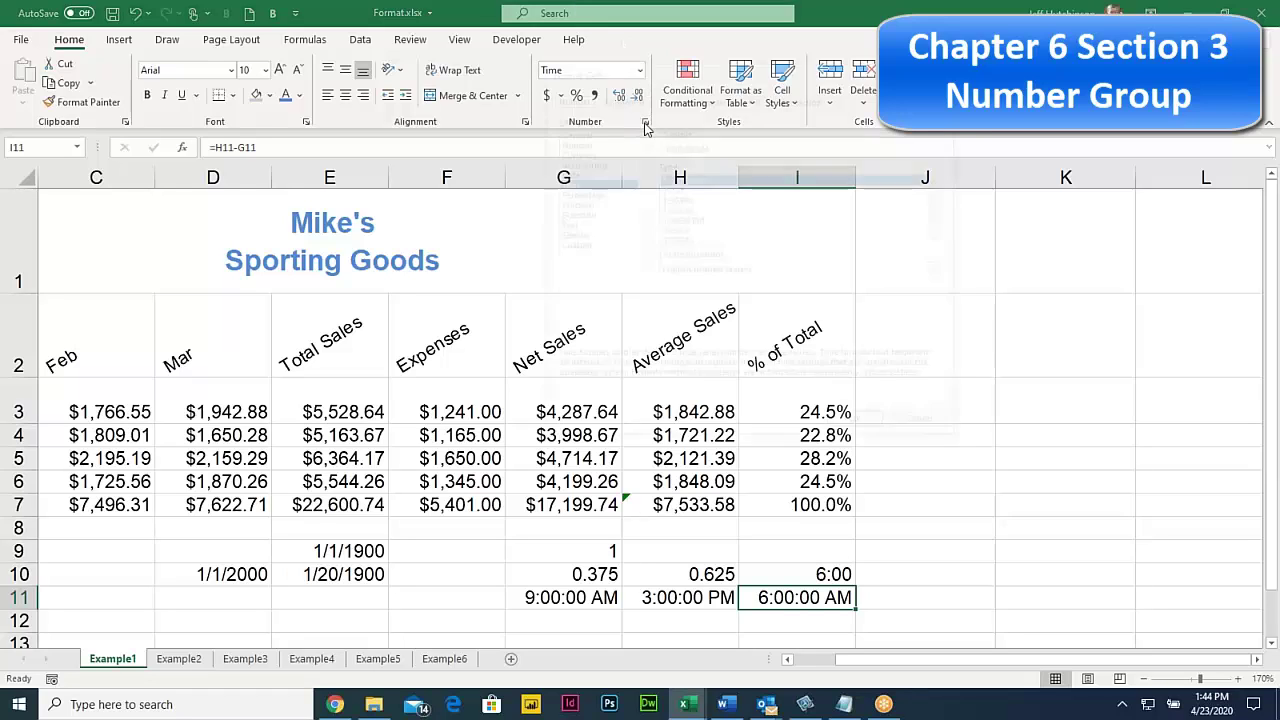
click(678, 189)
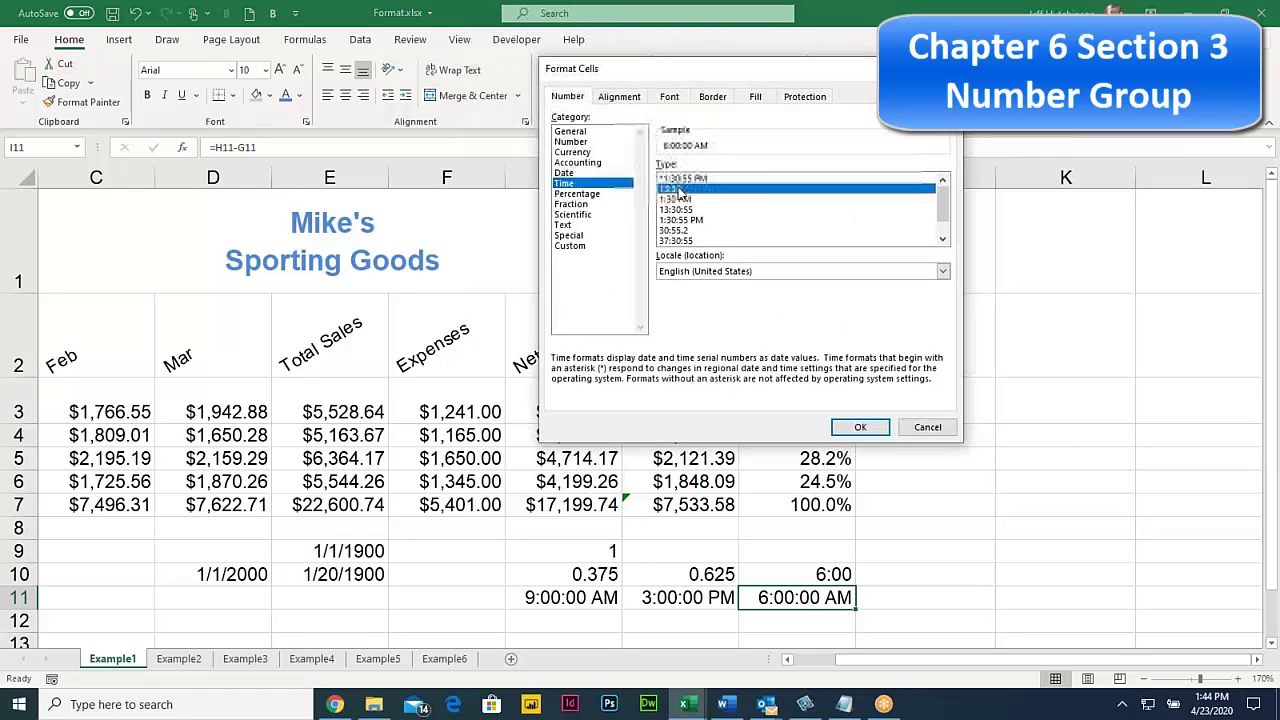
click(860, 428)
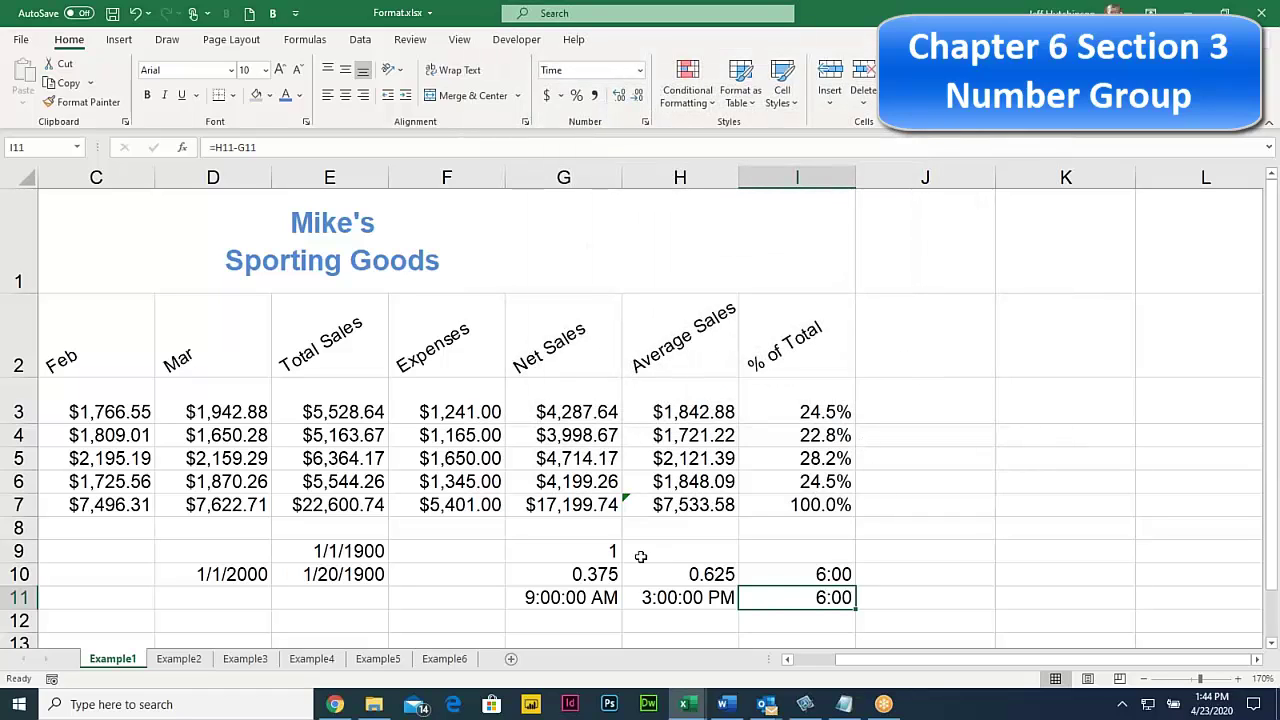
Compare the day-fraction formulas in G10 and H10 with the time entries and elapsed-time formula in row 11
click(592, 572)
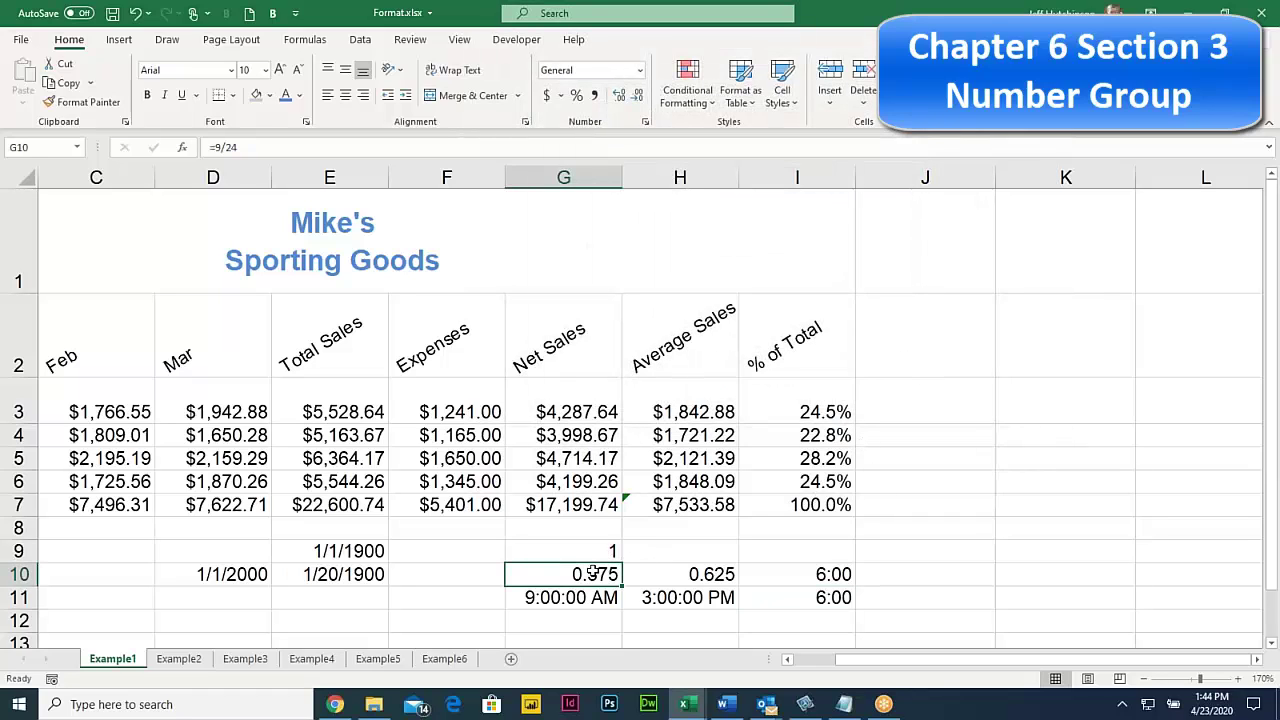
click(683, 573)
click(836, 597)
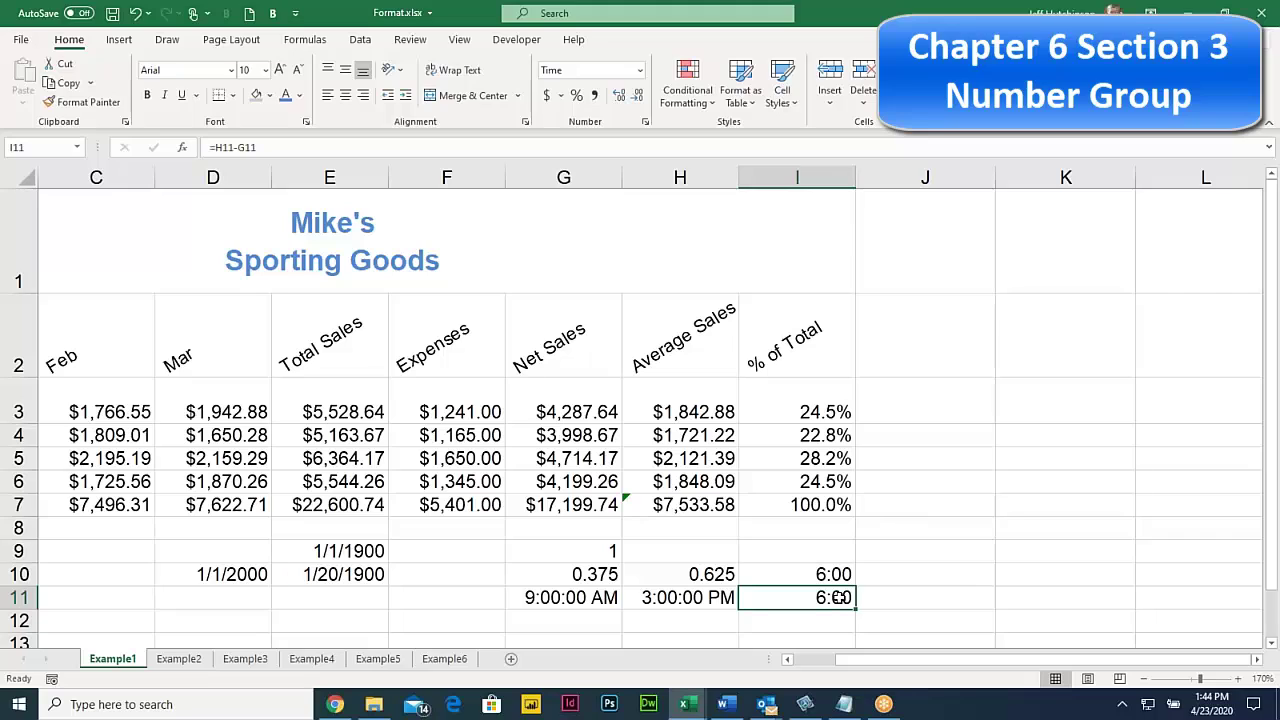
click(565, 596)
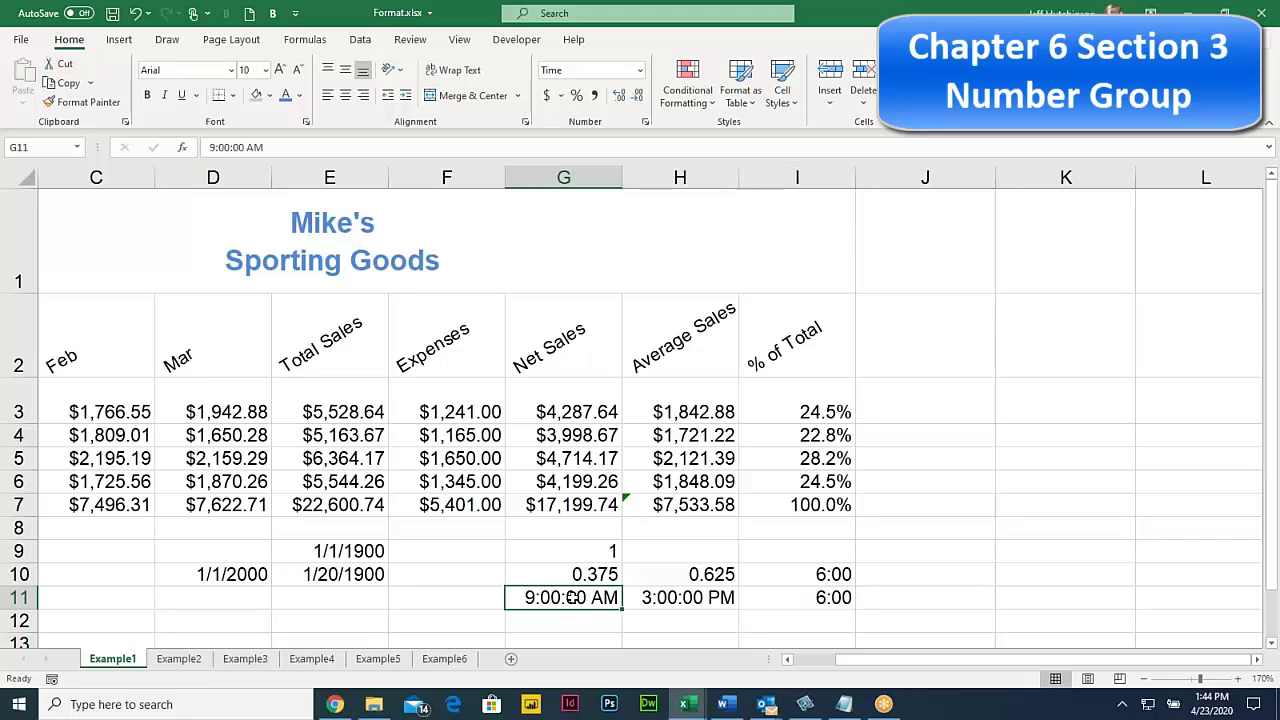
click(590, 574)
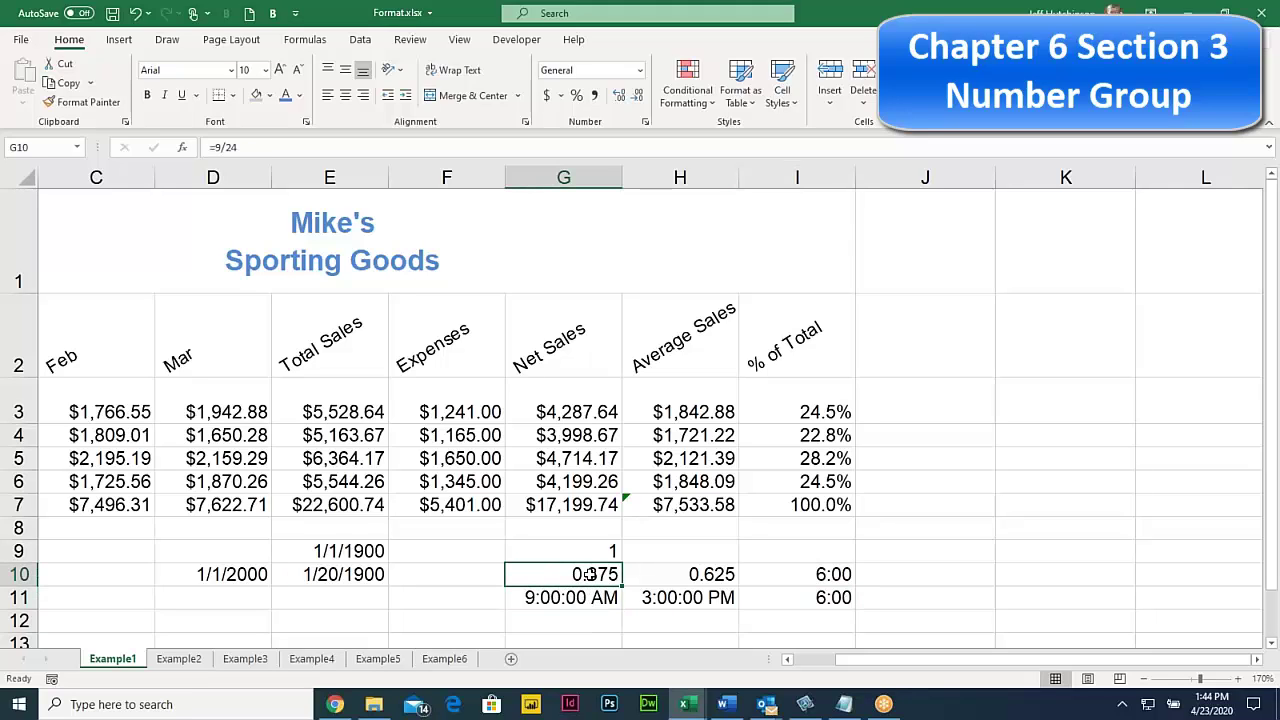
click(663, 575)
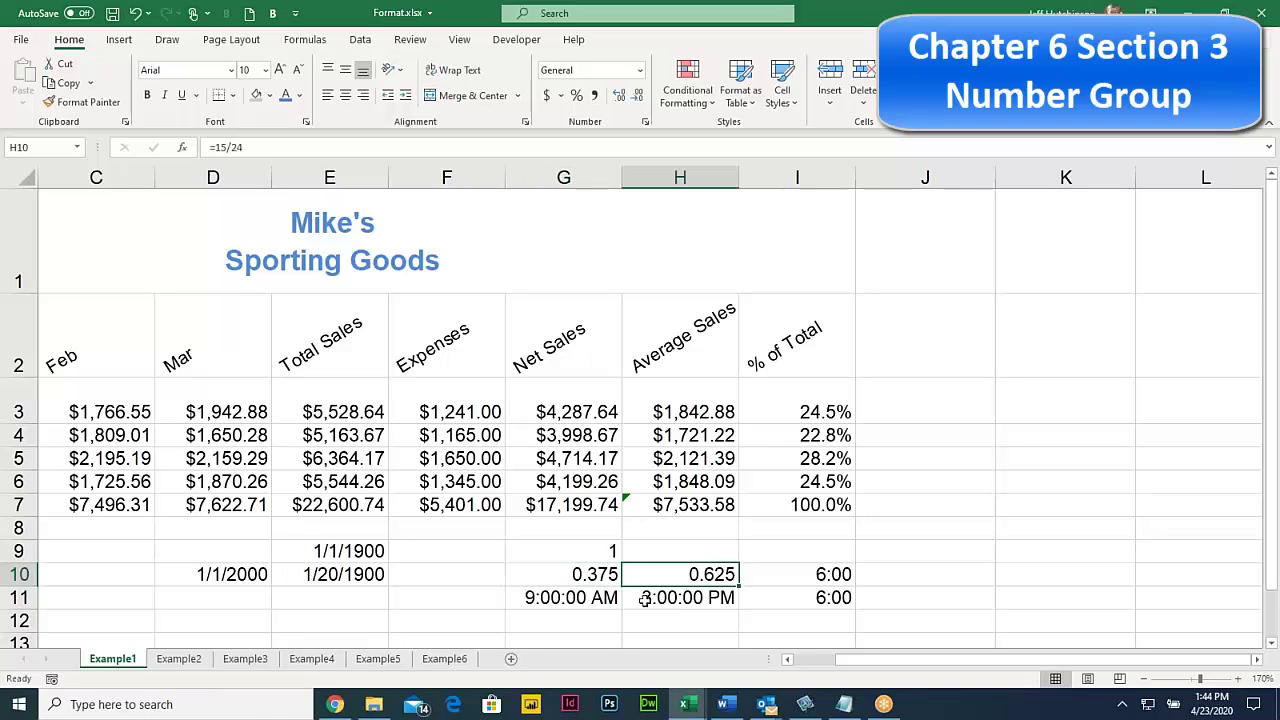
click(645, 598)
click(550, 600)
click(690, 605)
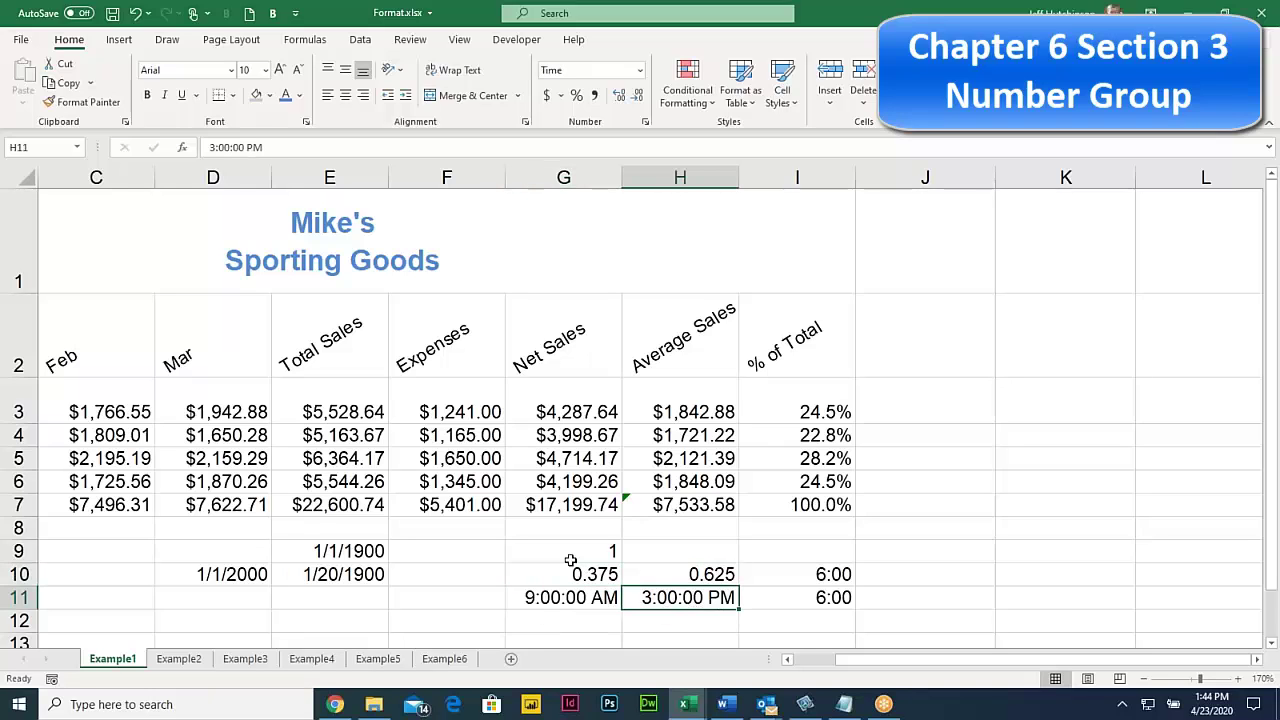
scroll(575, 568, down, 2)
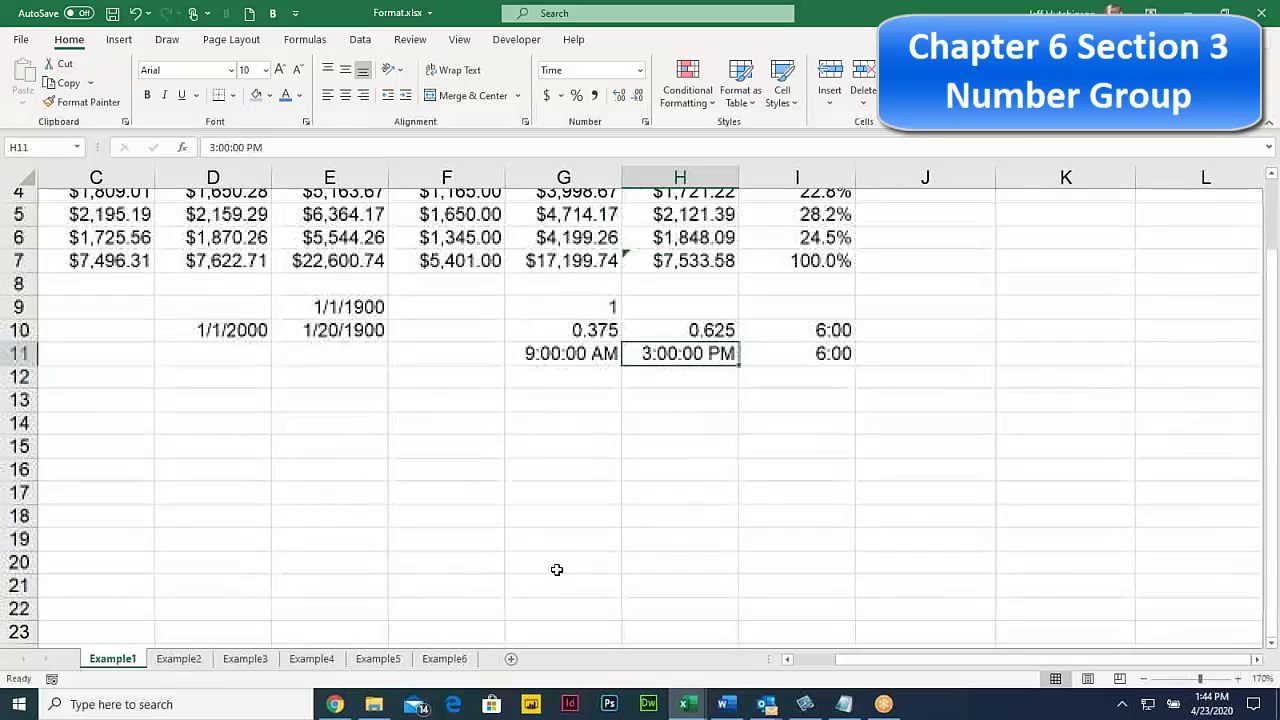
For range B3:H7, examine the Special number formats: Zip Code, Zip Code + 4, Phone Number and Social Security Number
click(227, 387)
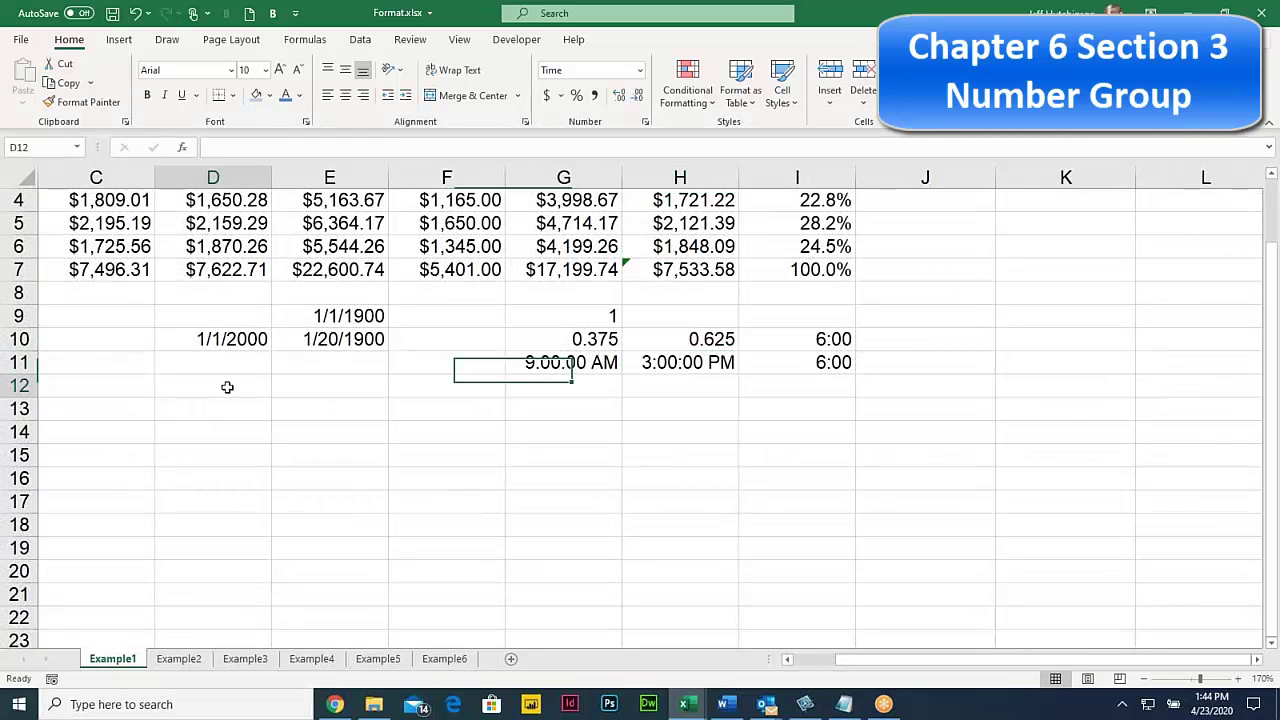
click(244, 419)
scroll(244, 422, up, 1)
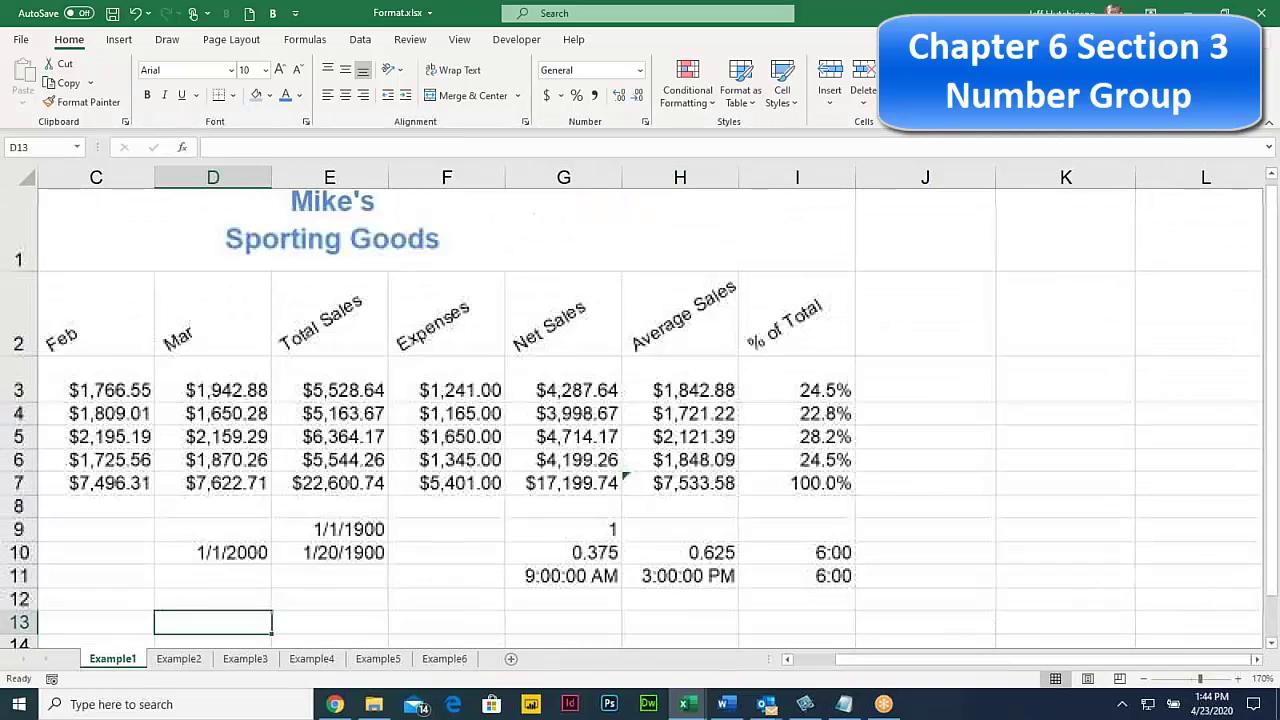
click(92, 392)
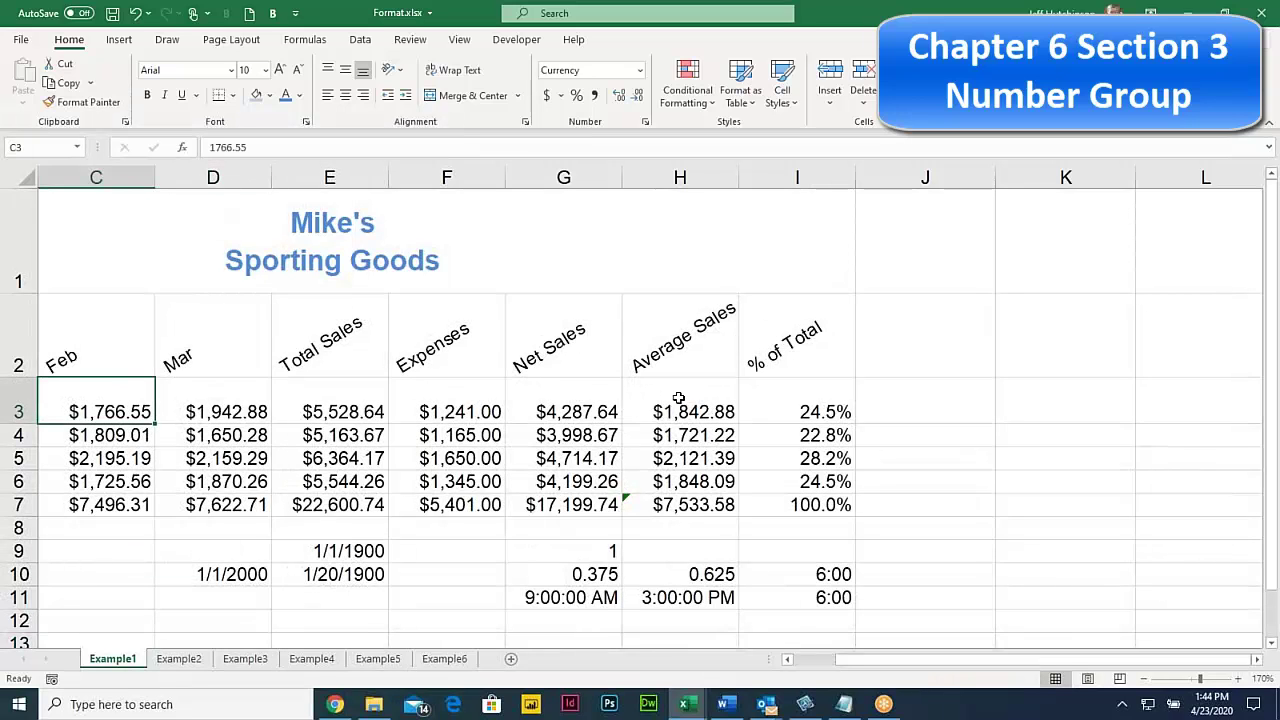
drag(680, 403, 247, 503)
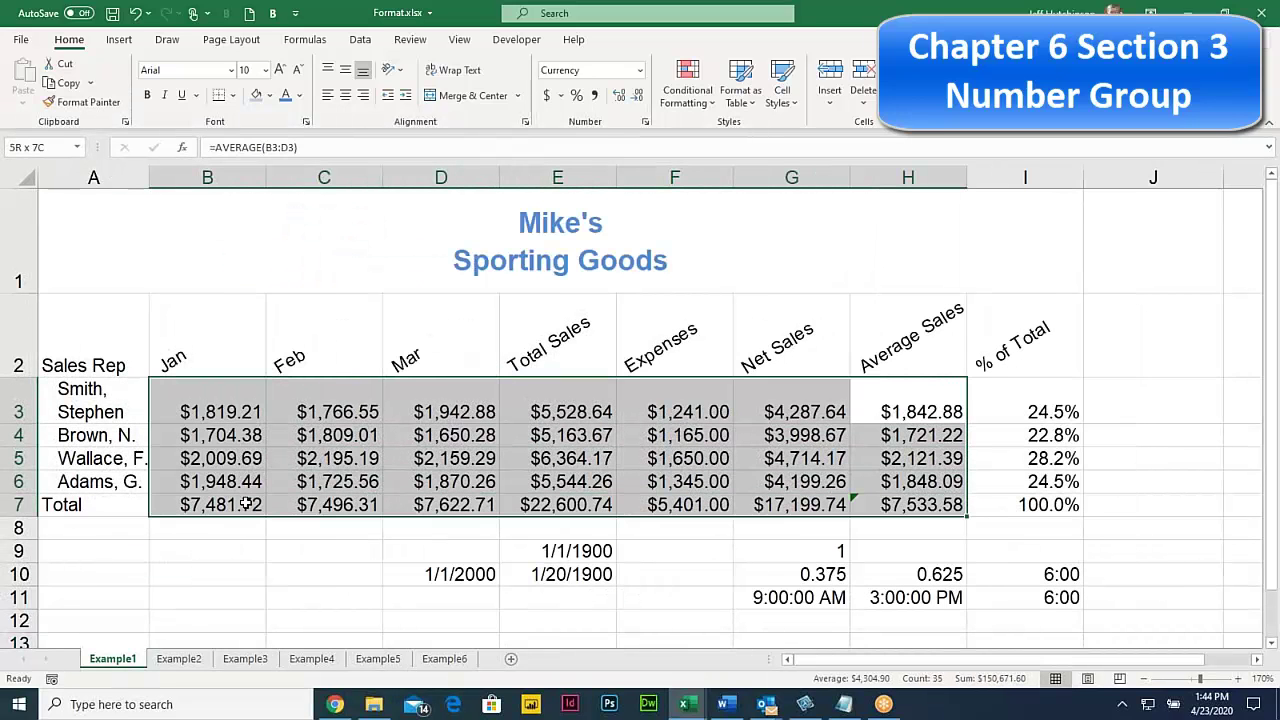
click(639, 72)
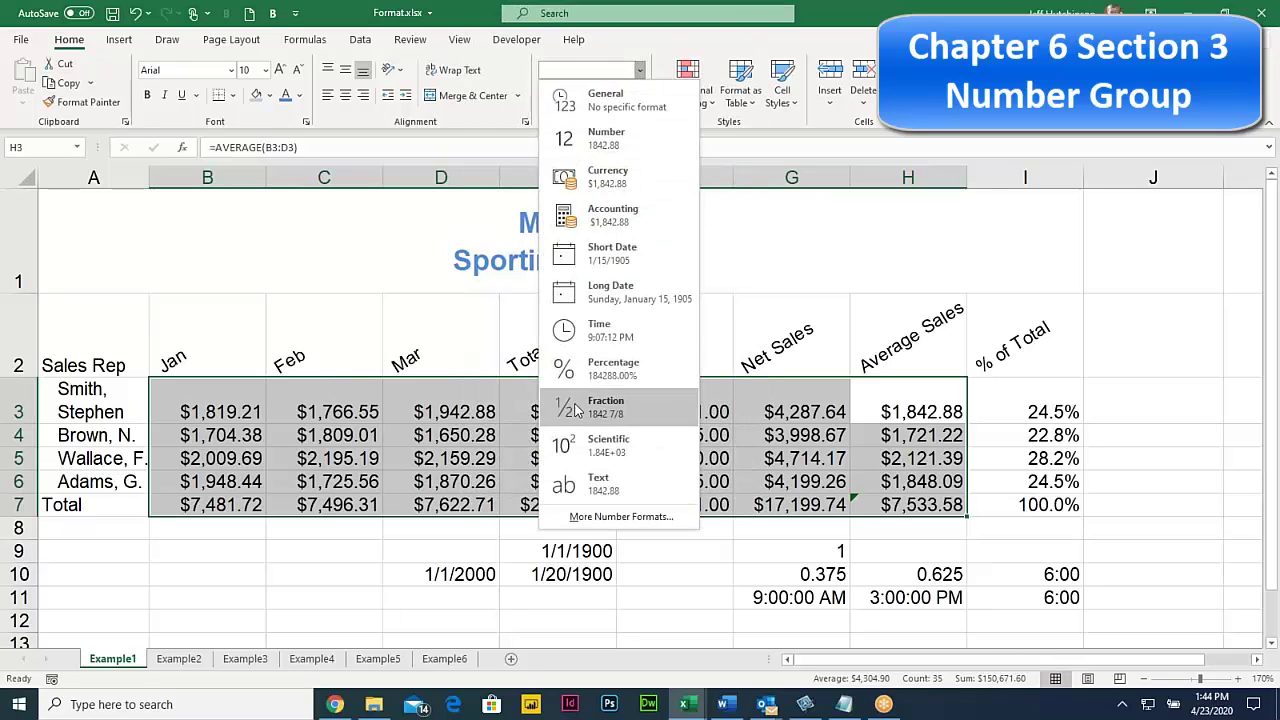
click(611, 517)
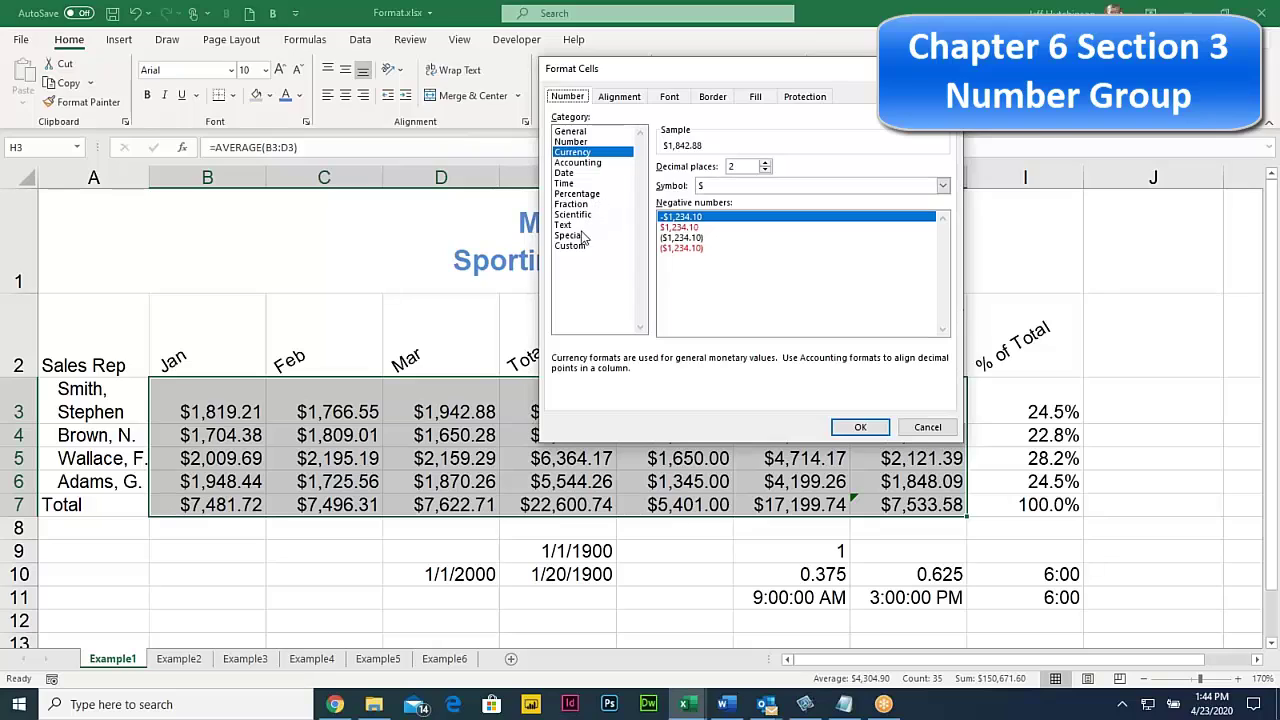
click(582, 236)
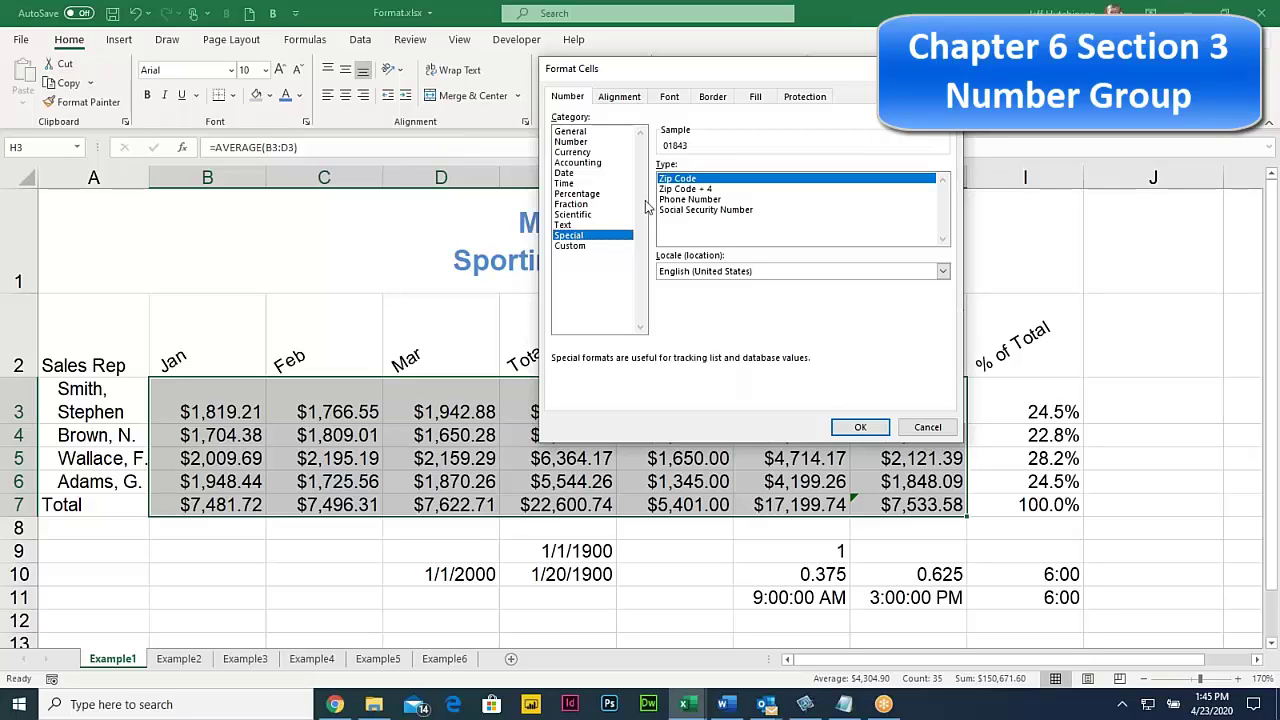
click(688, 190)
click(690, 200)
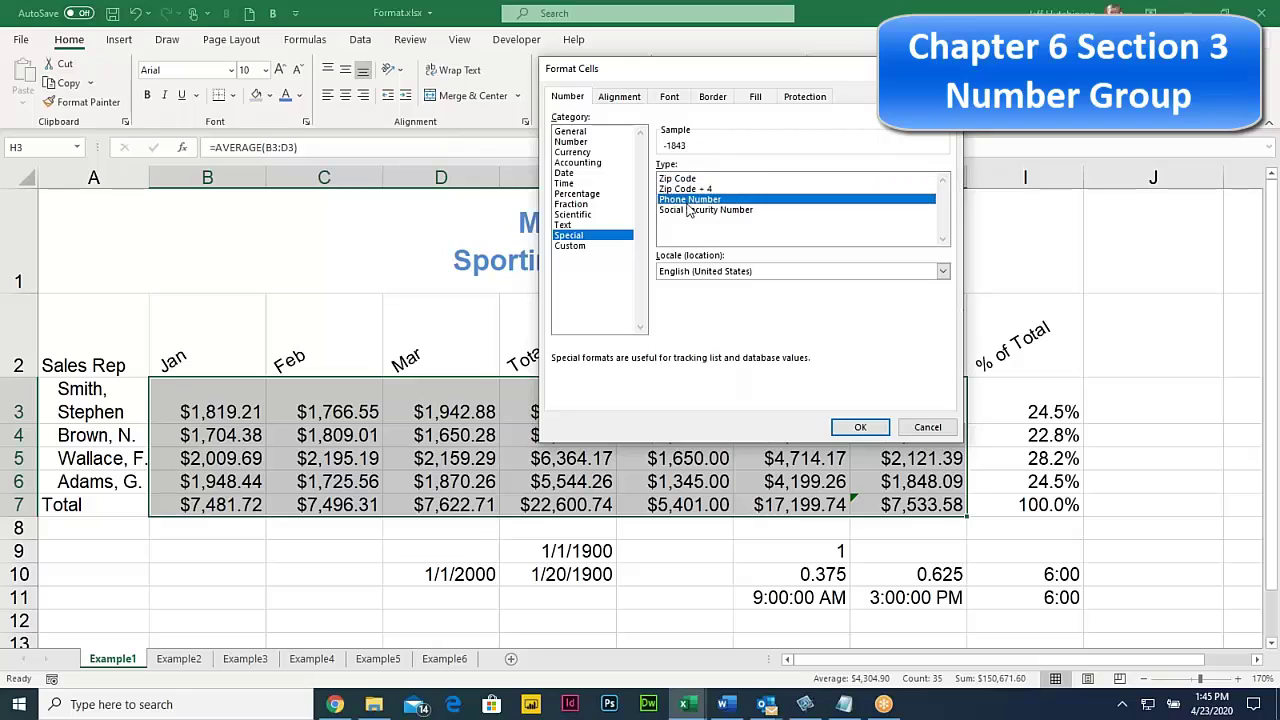
click(692, 210)
click(684, 188)
click(684, 179)
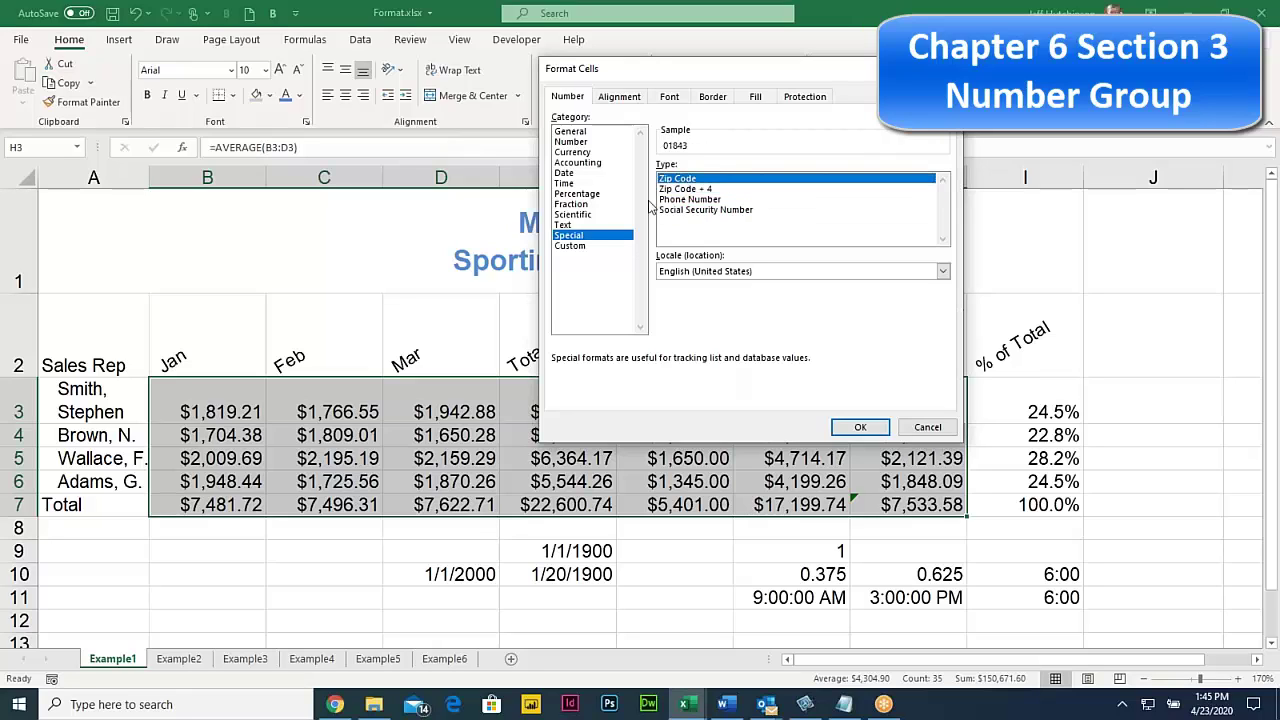
Look through the Custom number format codes from General onward and leave the cell formatting without applying anything
click(574, 247)
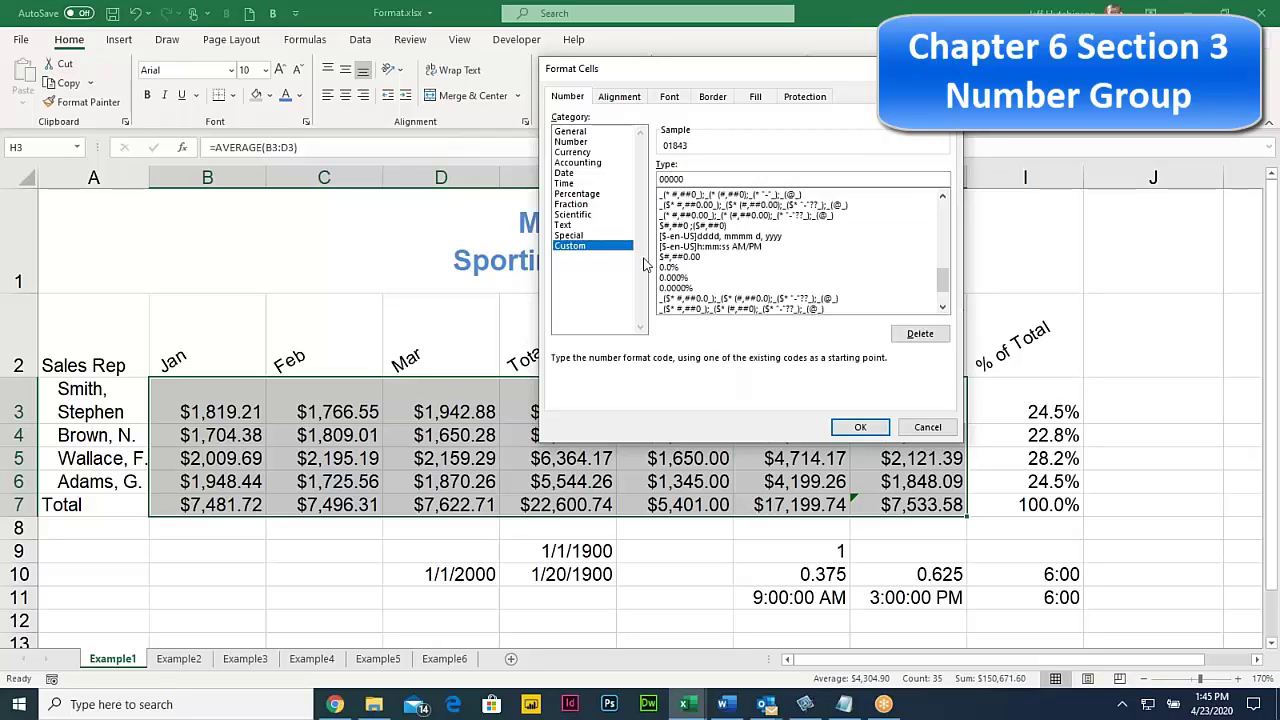
drag(944, 280, 952, 212)
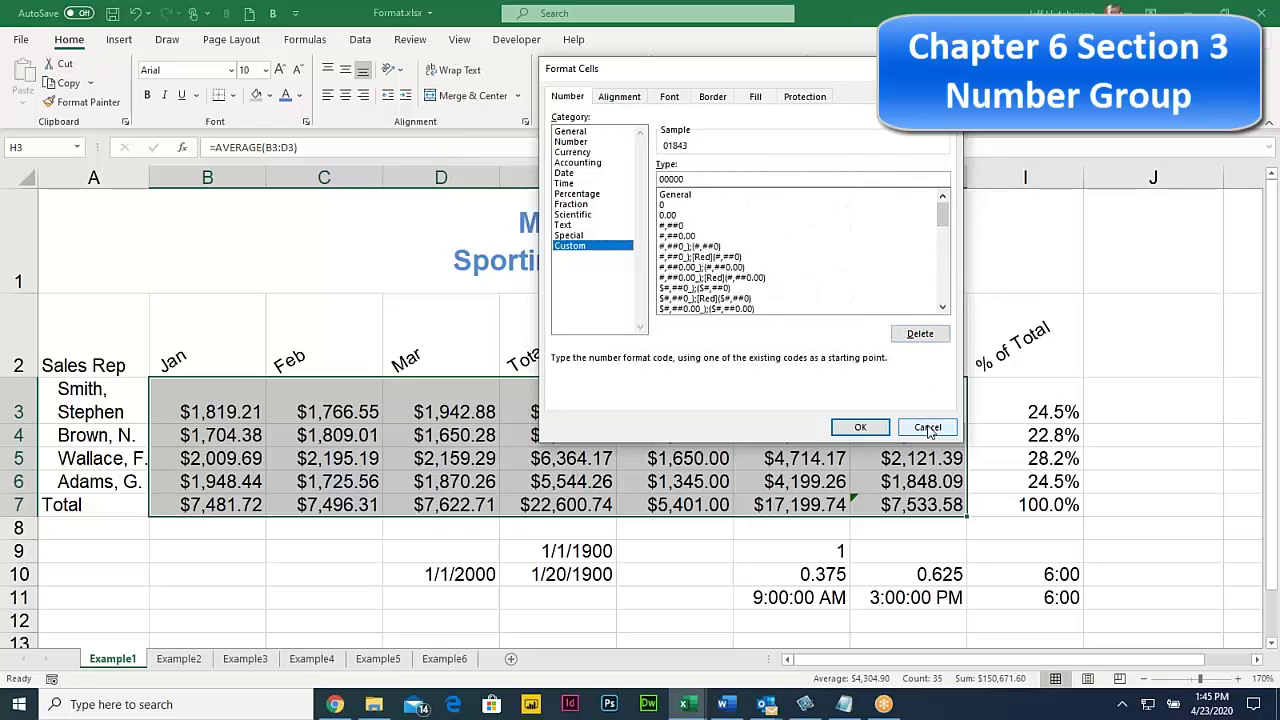
drag(931, 428, 799, 286)
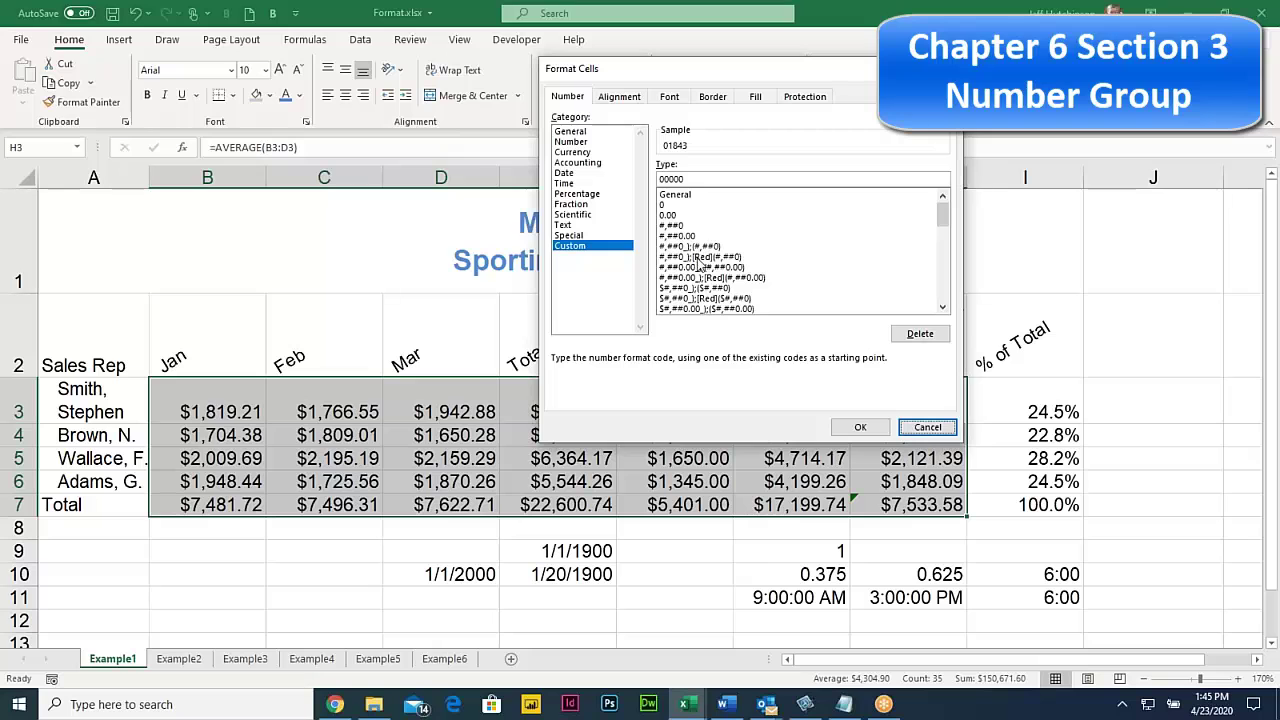
click(928, 428)
click(600, 400)
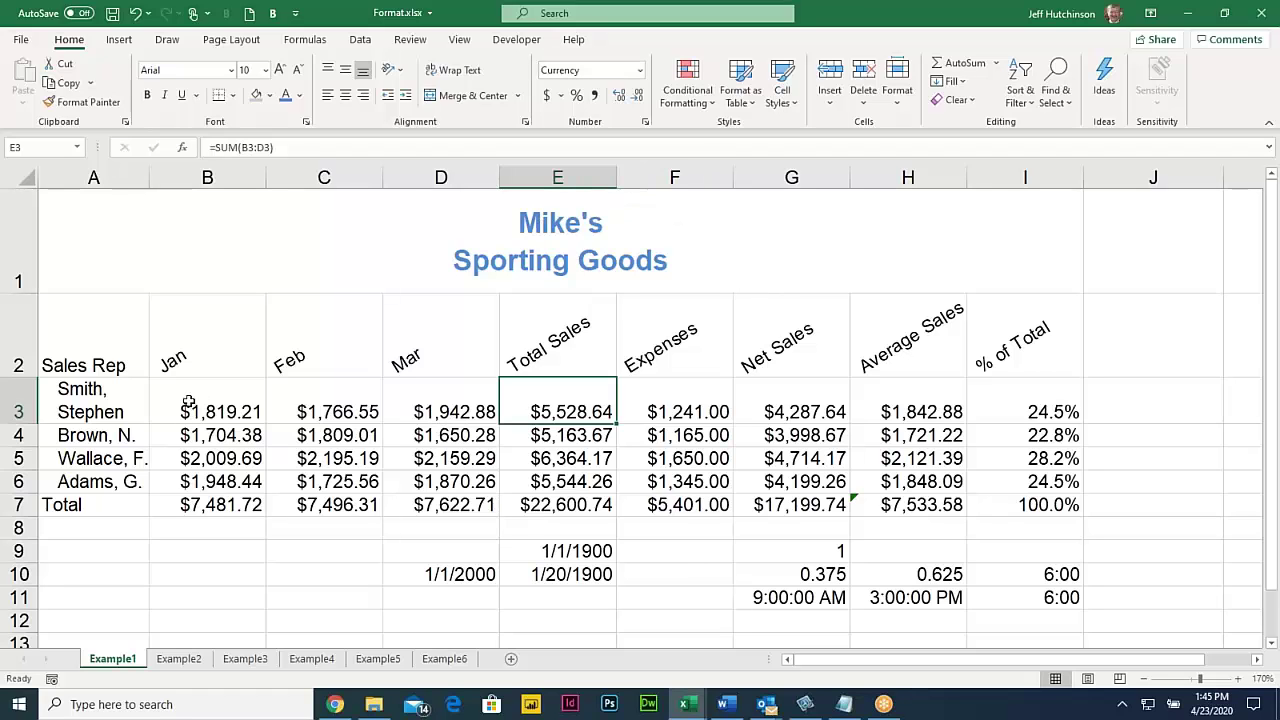
click(220, 408)
drag(264, 416, 860, 506)
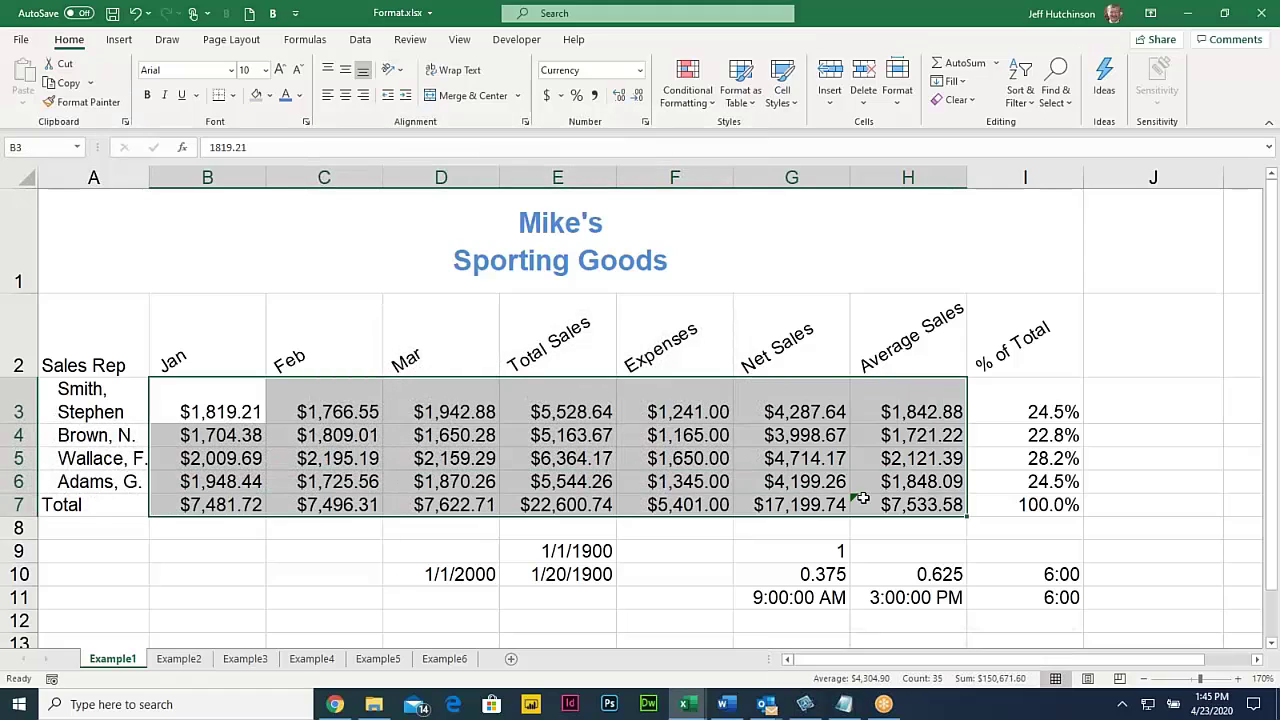
click(697, 100)
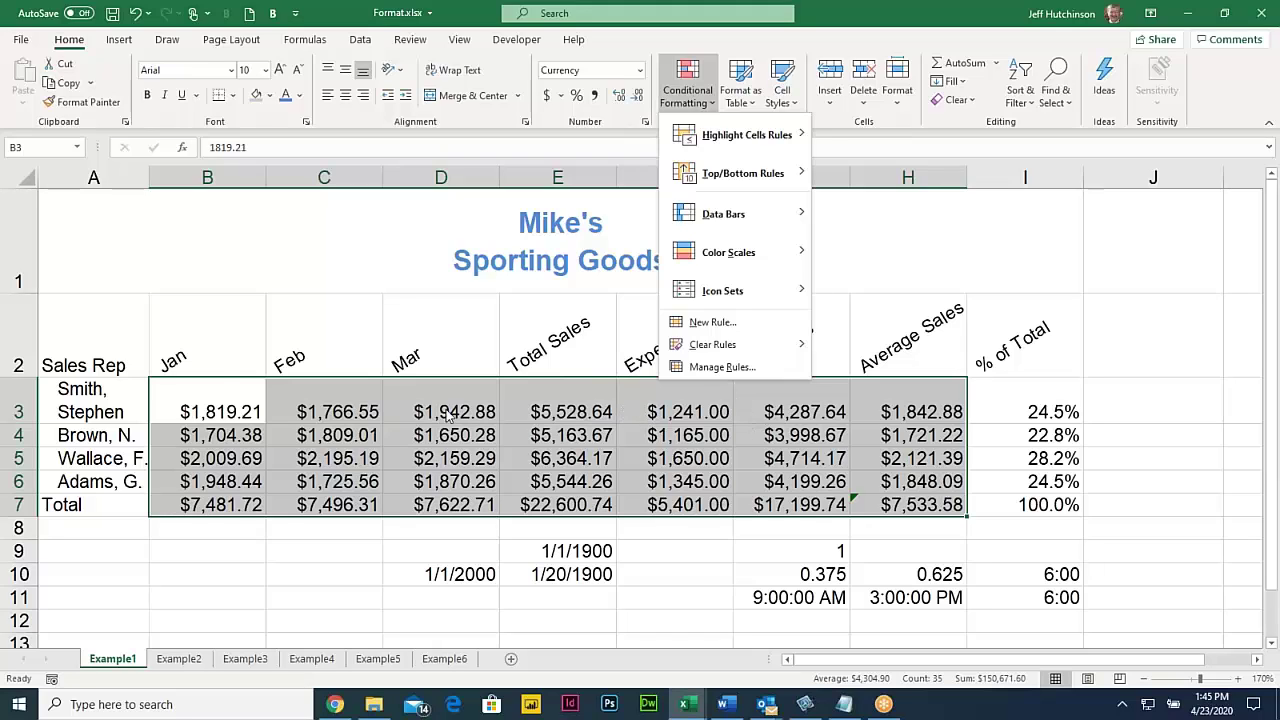
click(195, 389)
Add a Greater Than highlight rule to B3:D6 for values above 2000, using Green Fill with Dark Green Text
drag(195, 389, 455, 482)
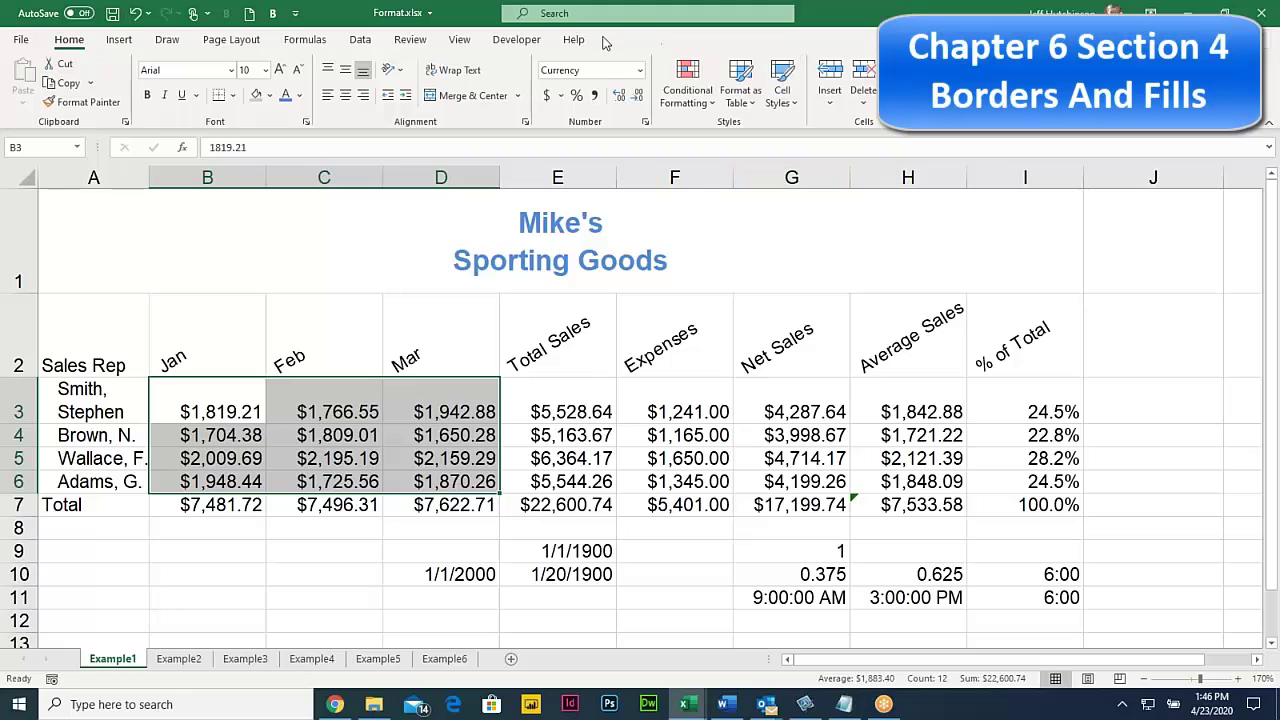
click(698, 92)
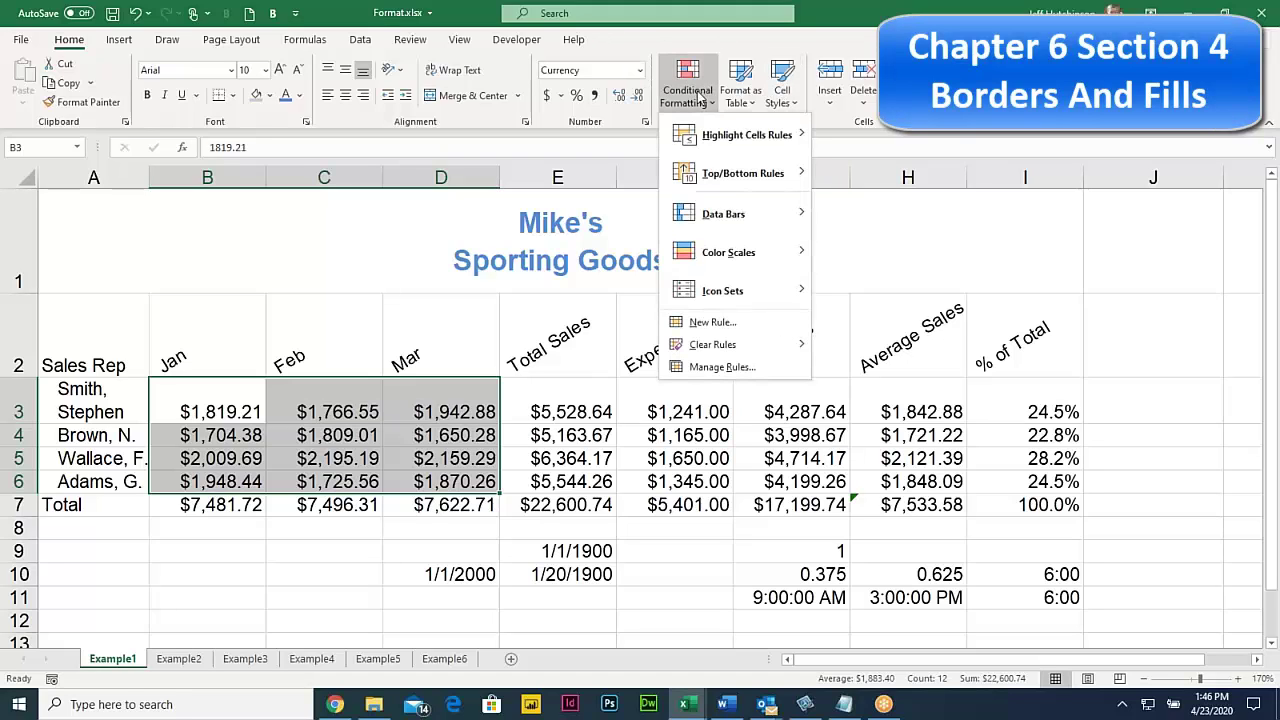
mouse_move(745, 140)
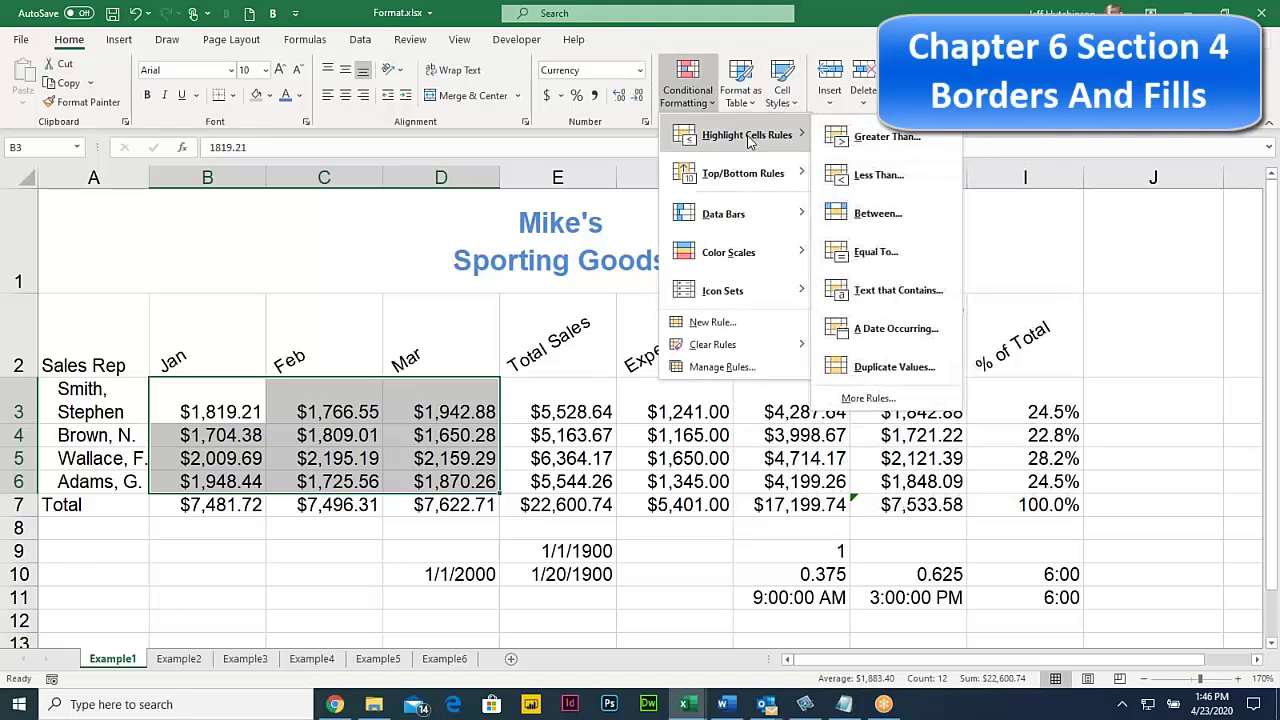
click(905, 144)
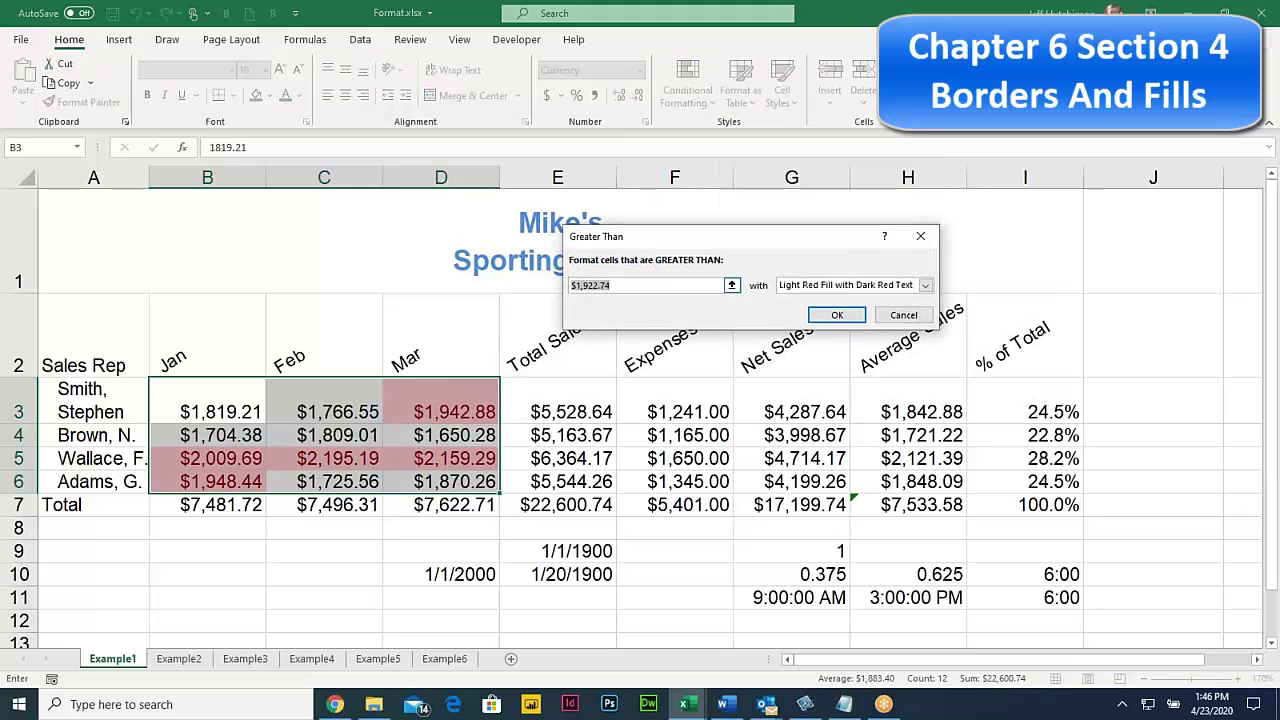
text(2000)
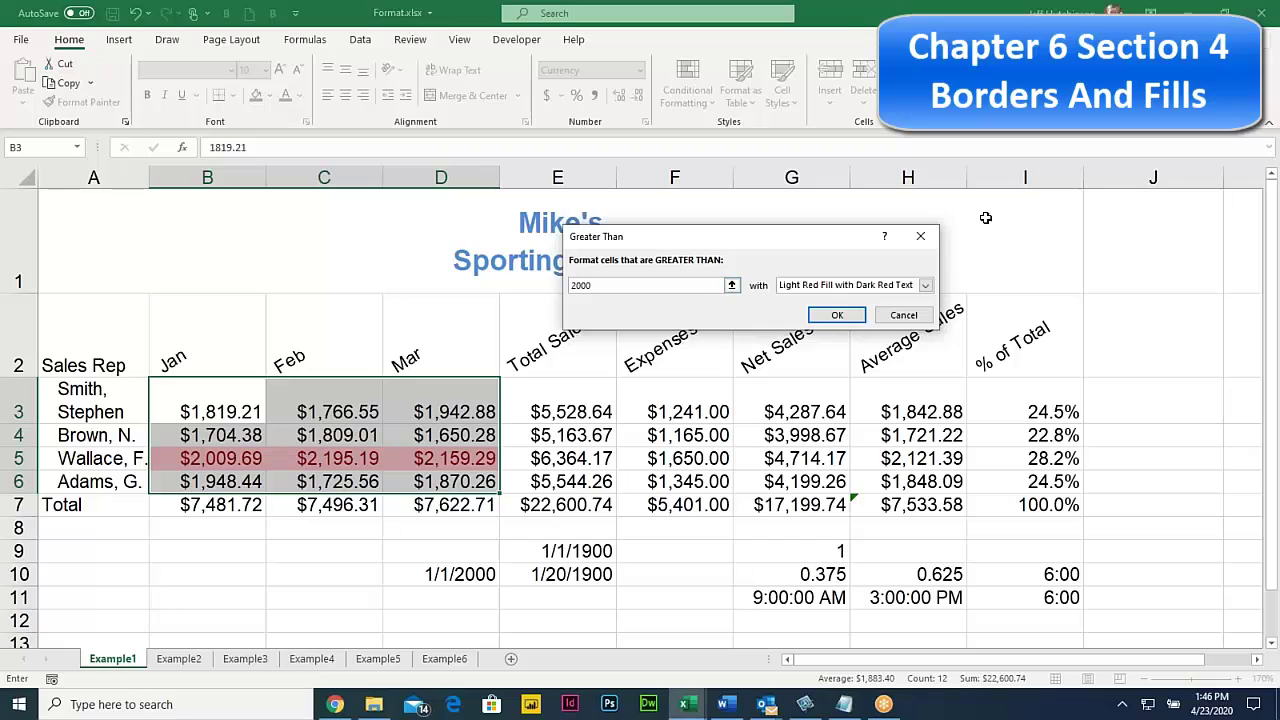
click(925, 285)
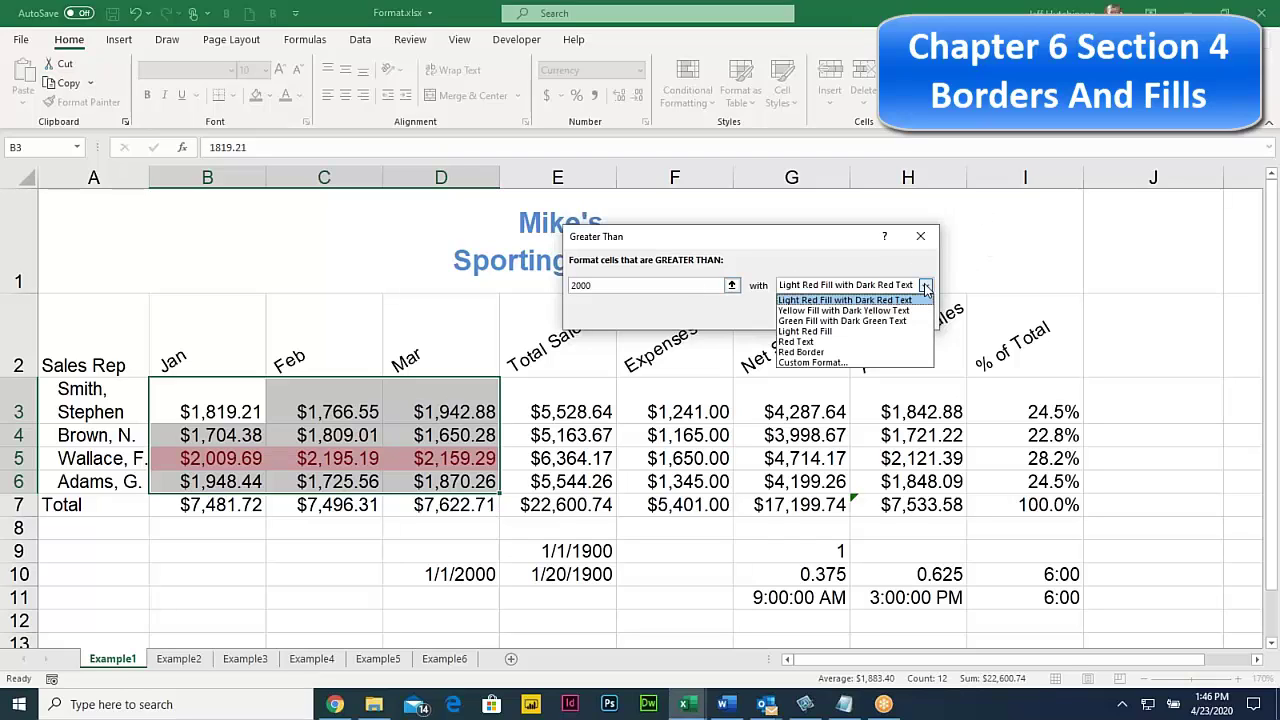
click(832, 322)
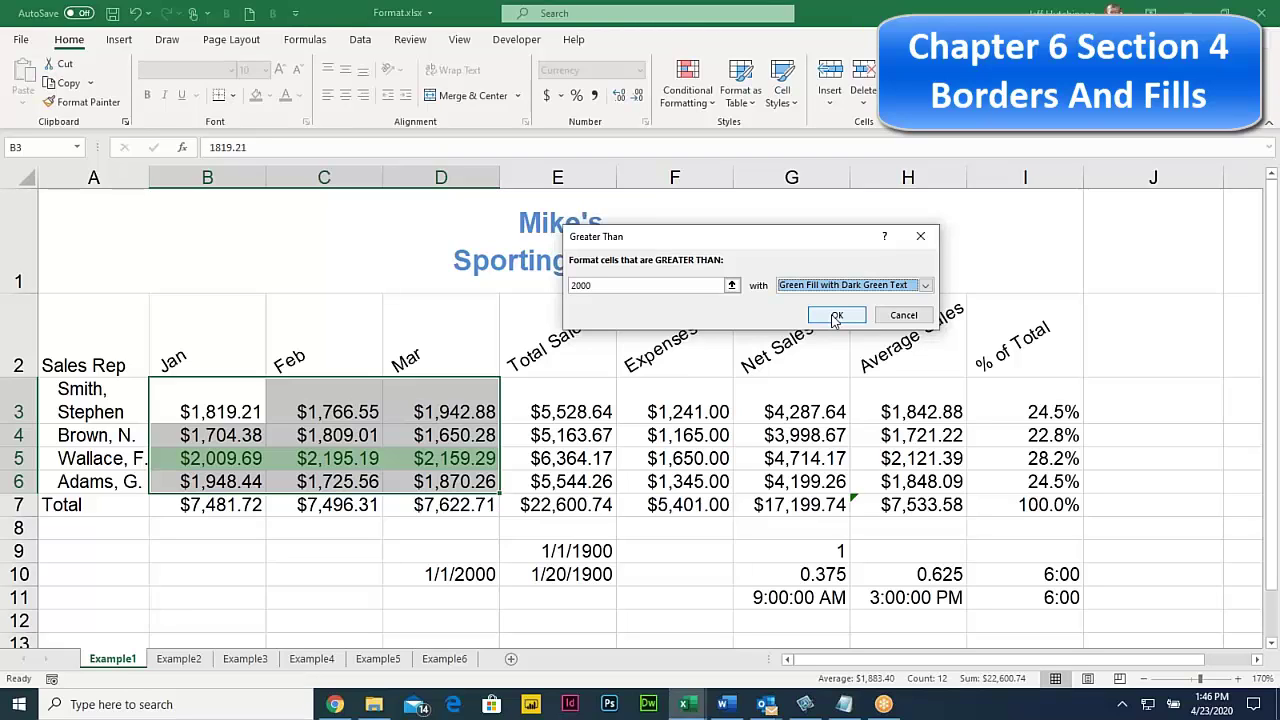
click(836, 318)
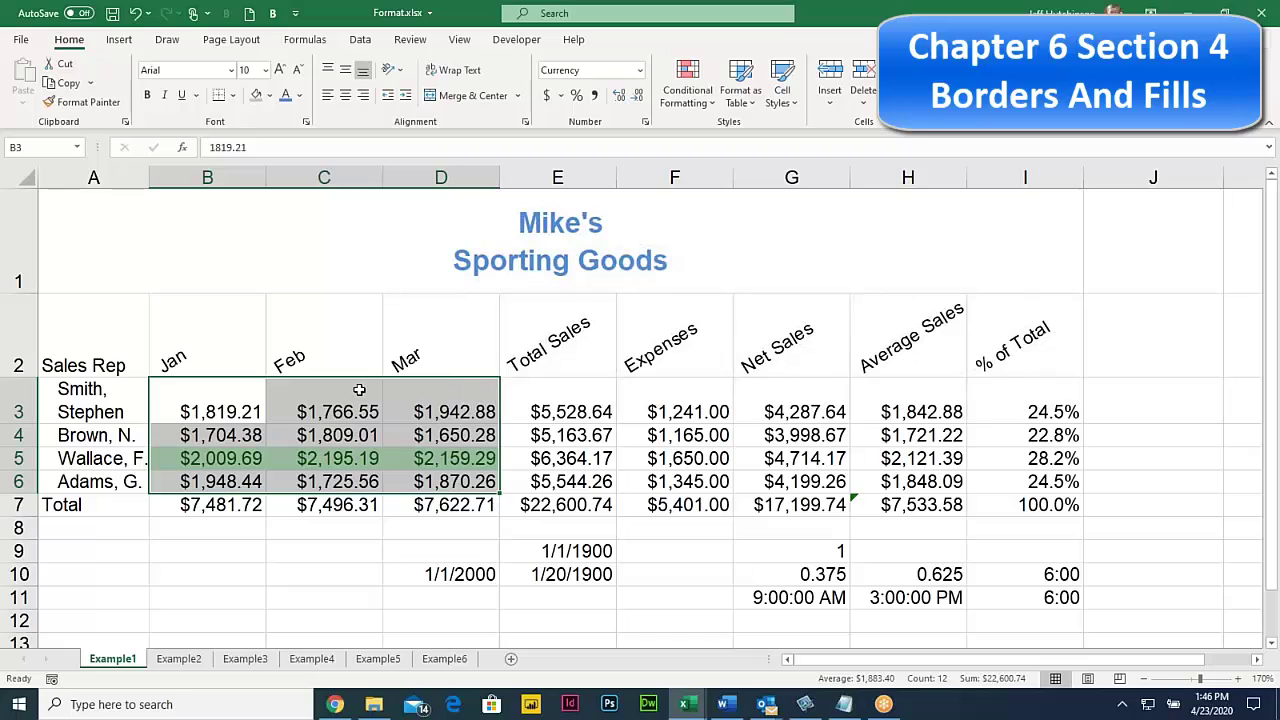
click(250, 414)
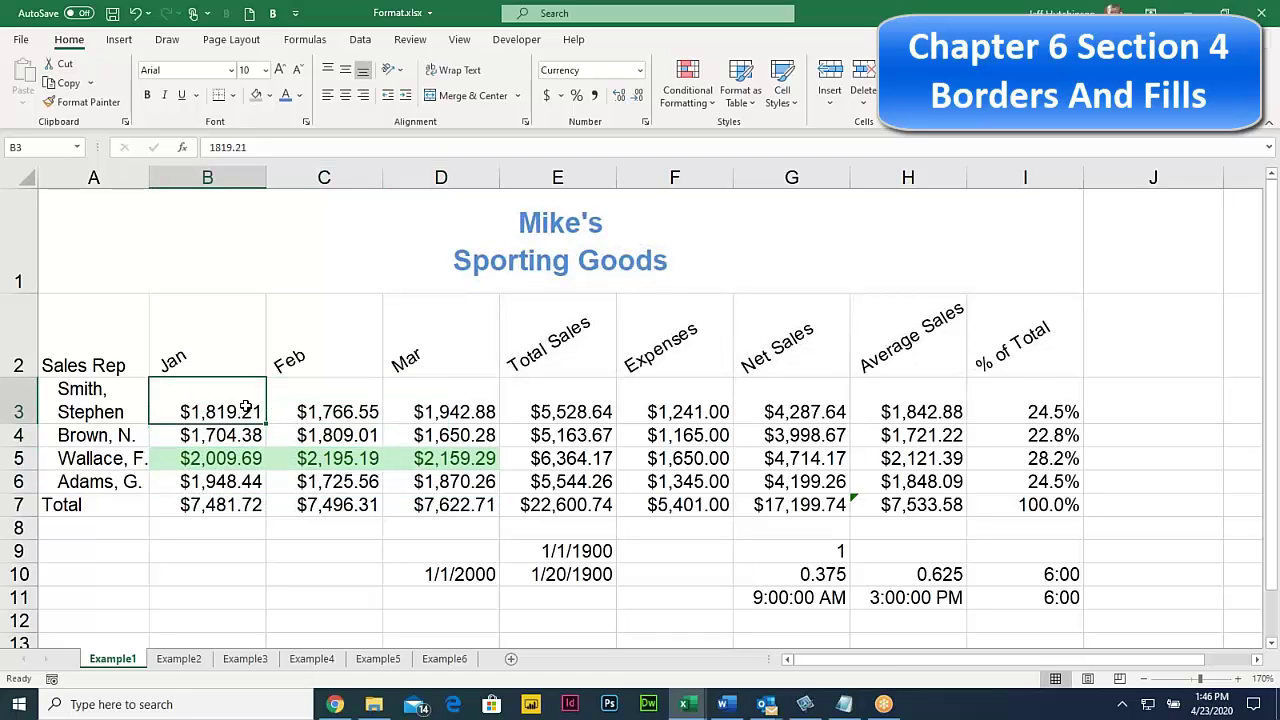
click(354, 408)
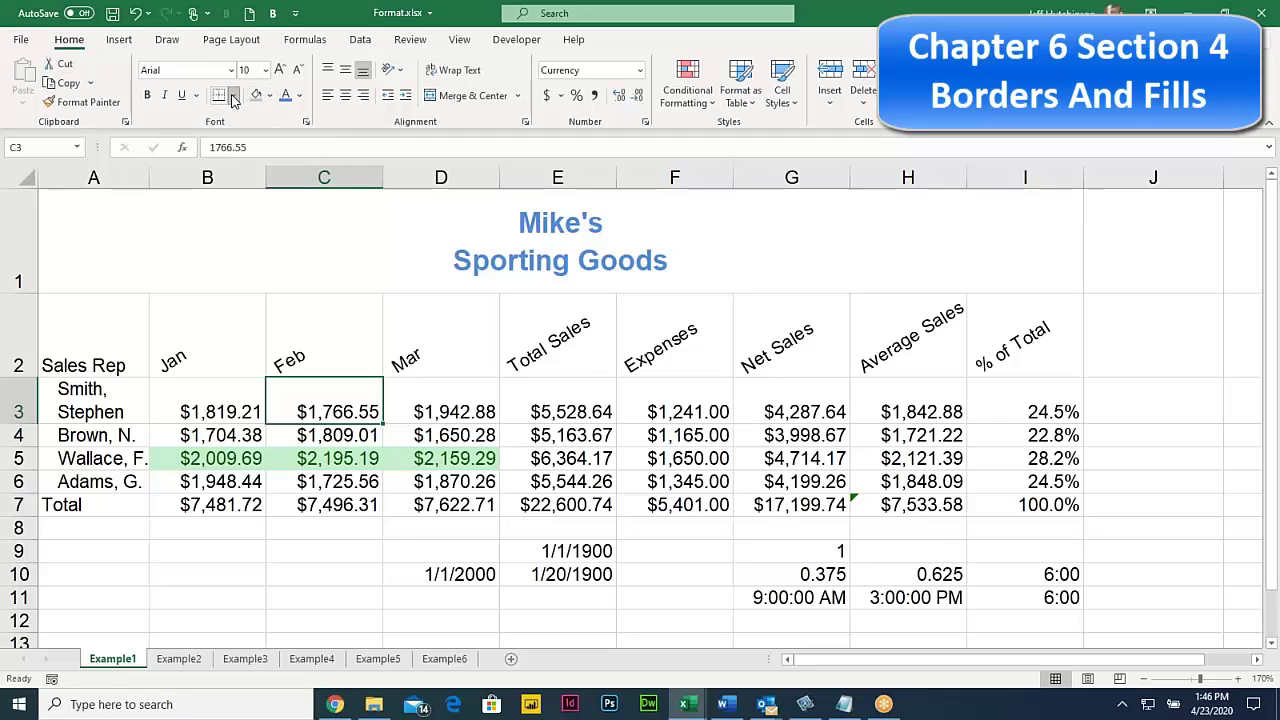
click(271, 96)
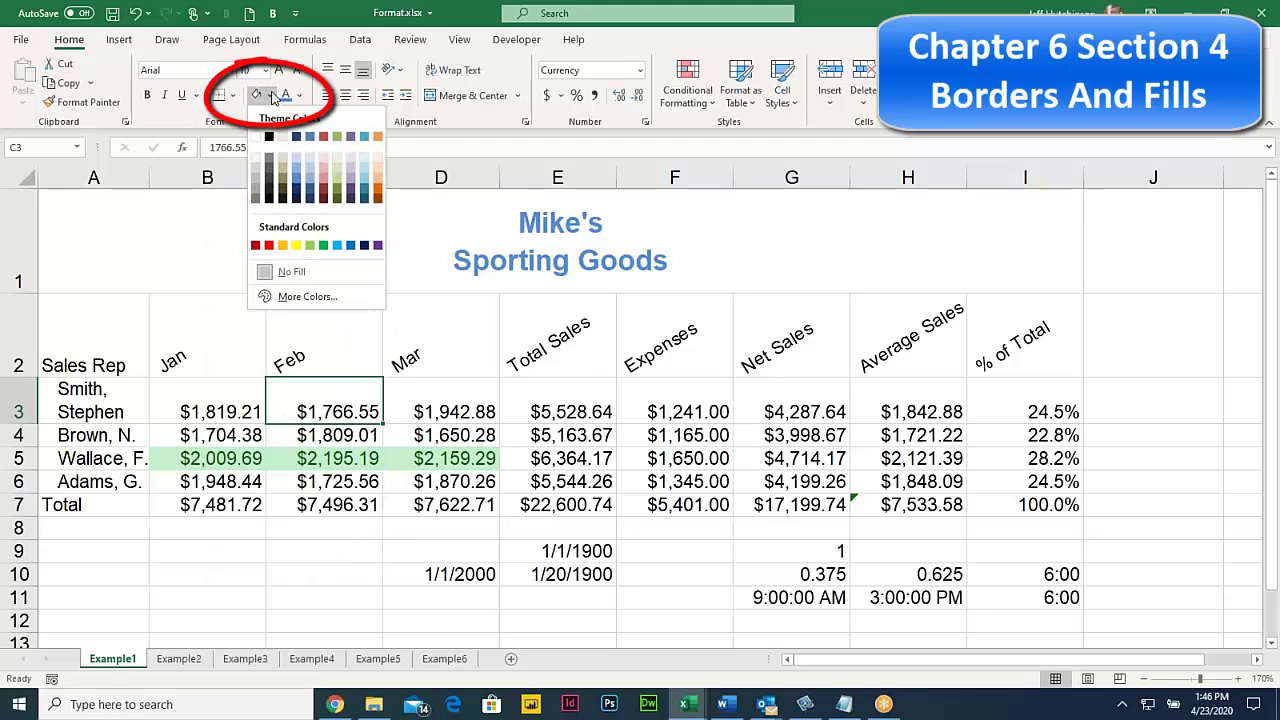
click(271, 96)
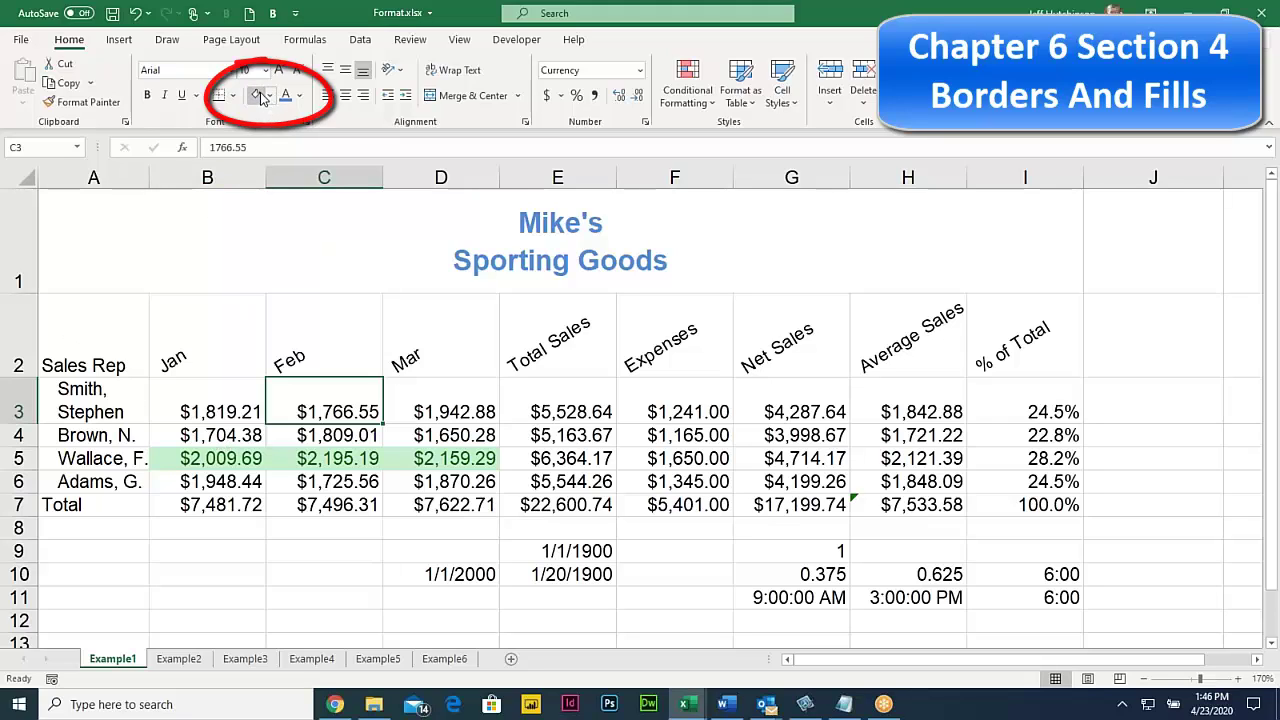
Fill the sales rep column A2:A7 and the header cells B2:I2 together with a light olive green theme color
drag(87, 340, 100, 505)
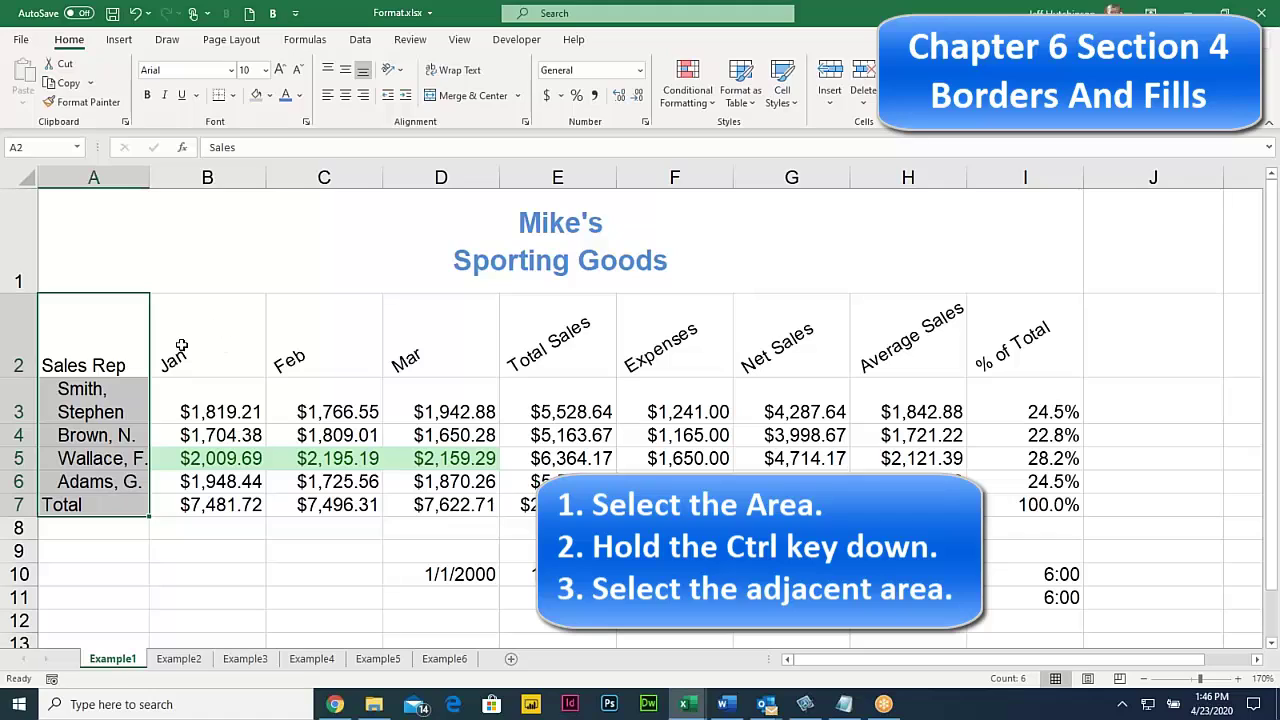
drag(180, 345, 997, 368)
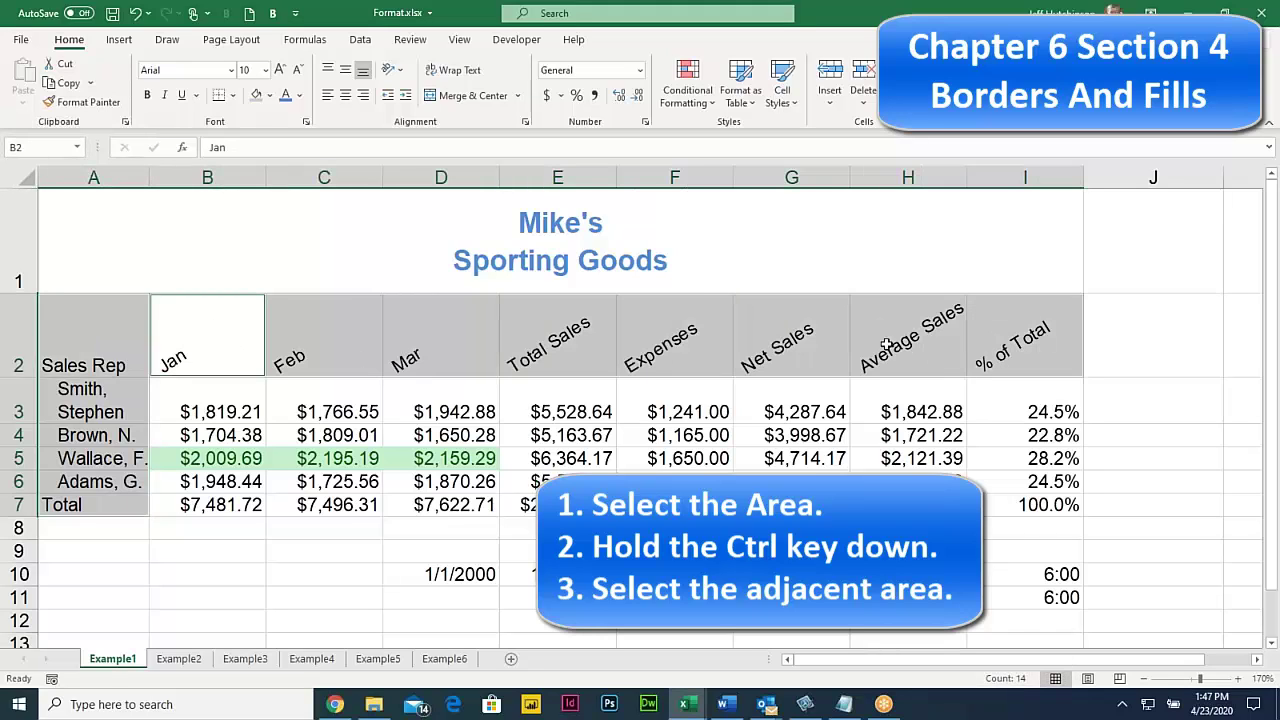
click(270, 95)
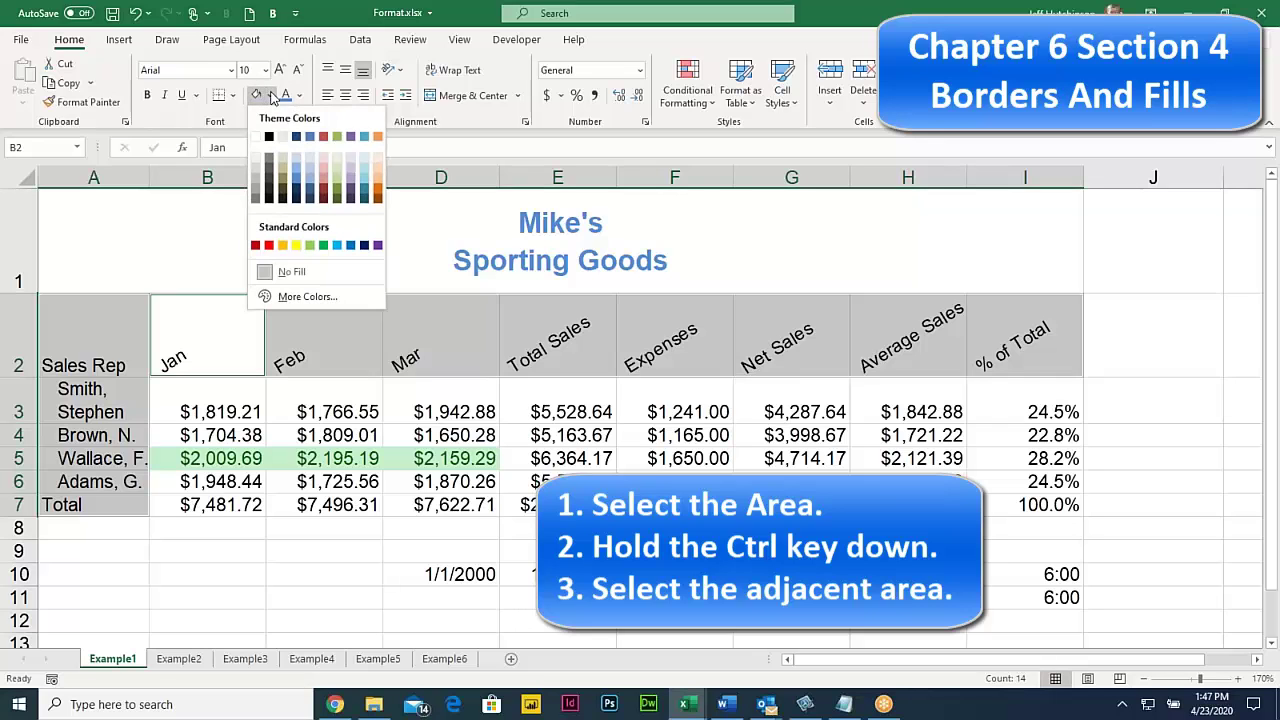
click(340, 173)
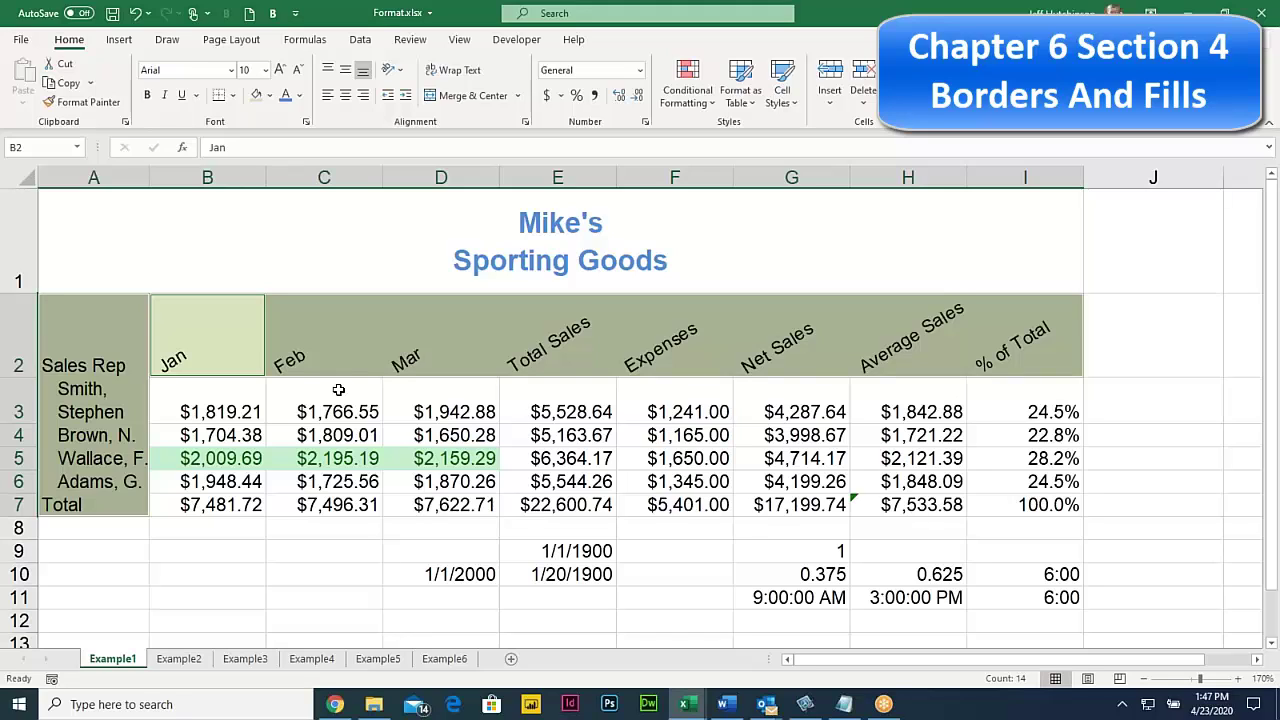
click(204, 391)
click(137, 338)
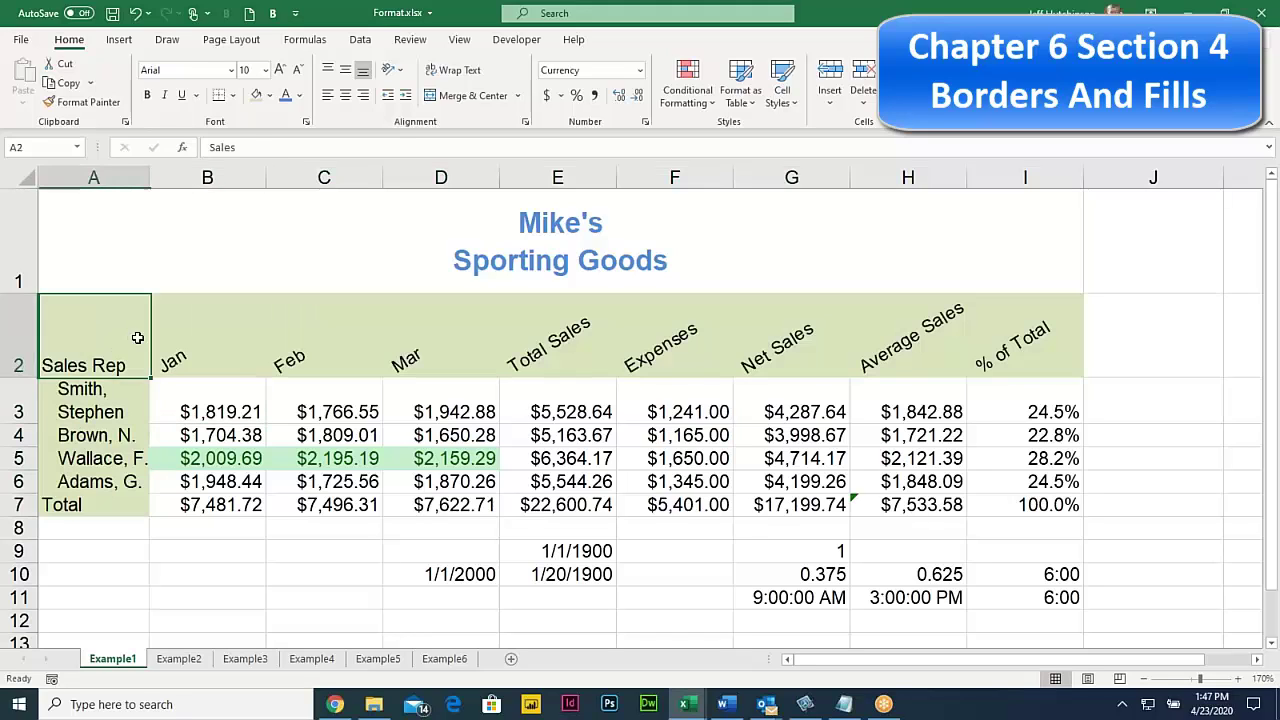
click(197, 343)
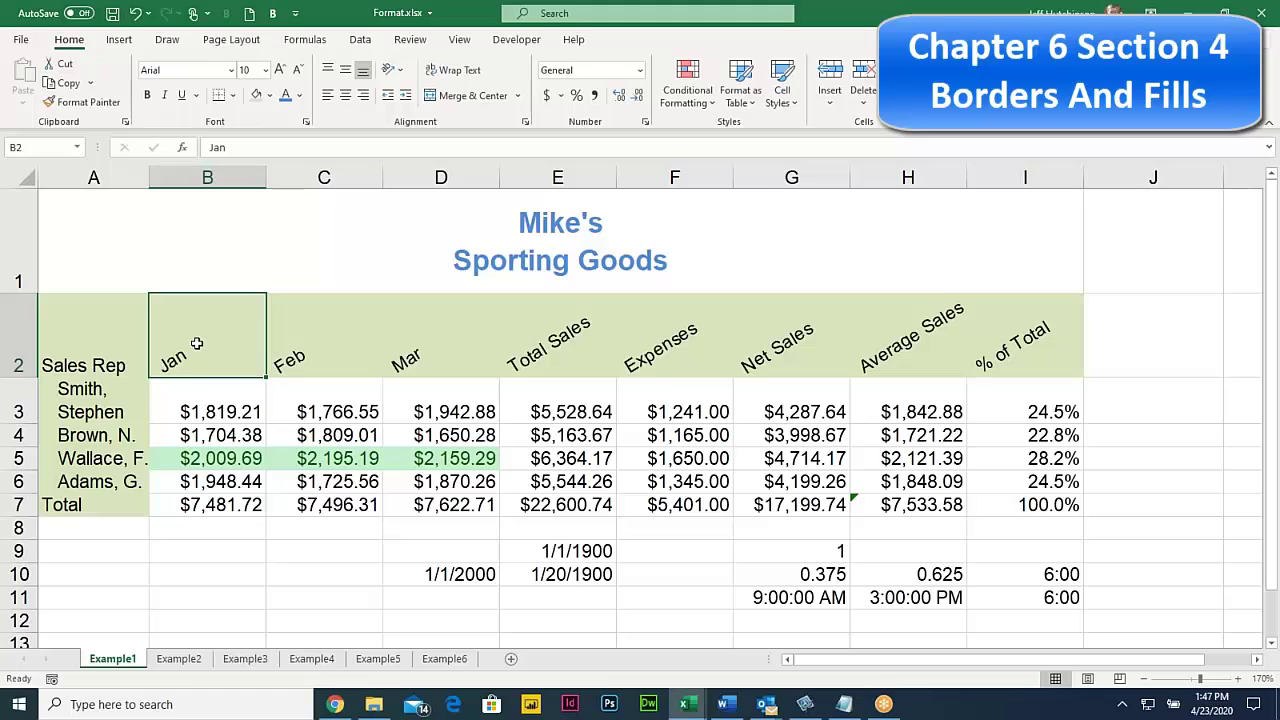
click(111, 354)
click(190, 370)
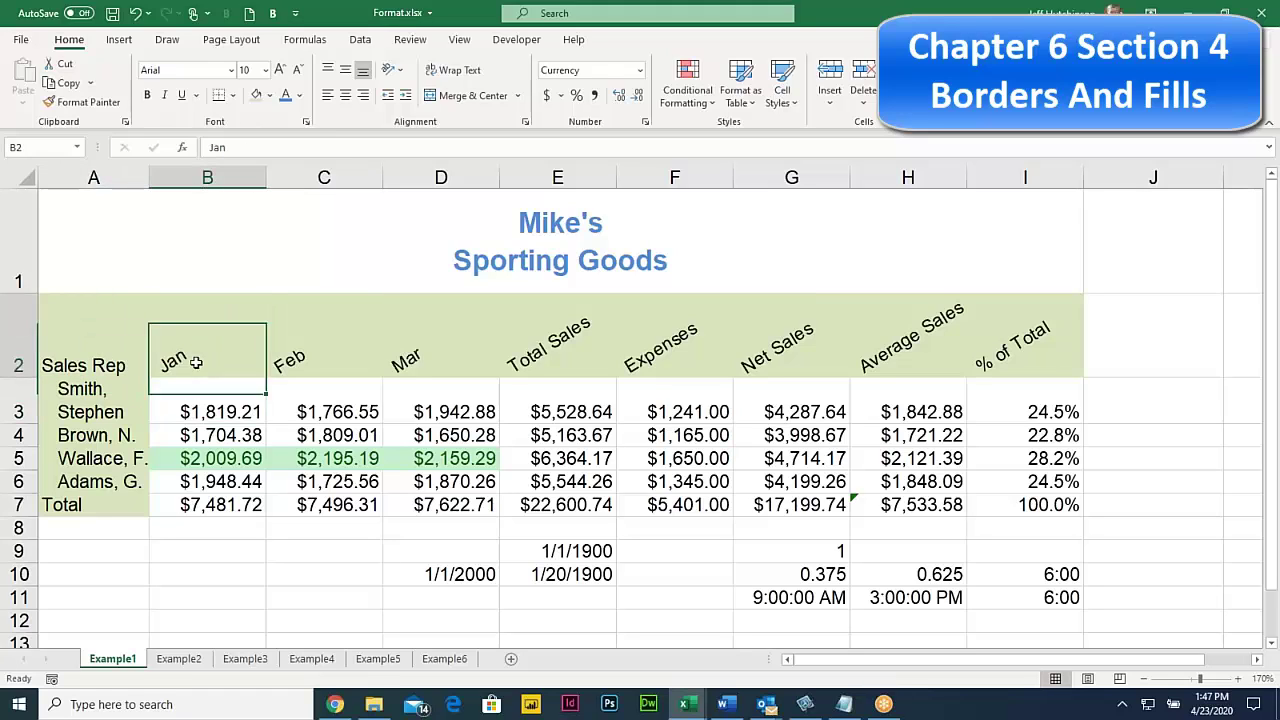
click(85, 343)
click(232, 362)
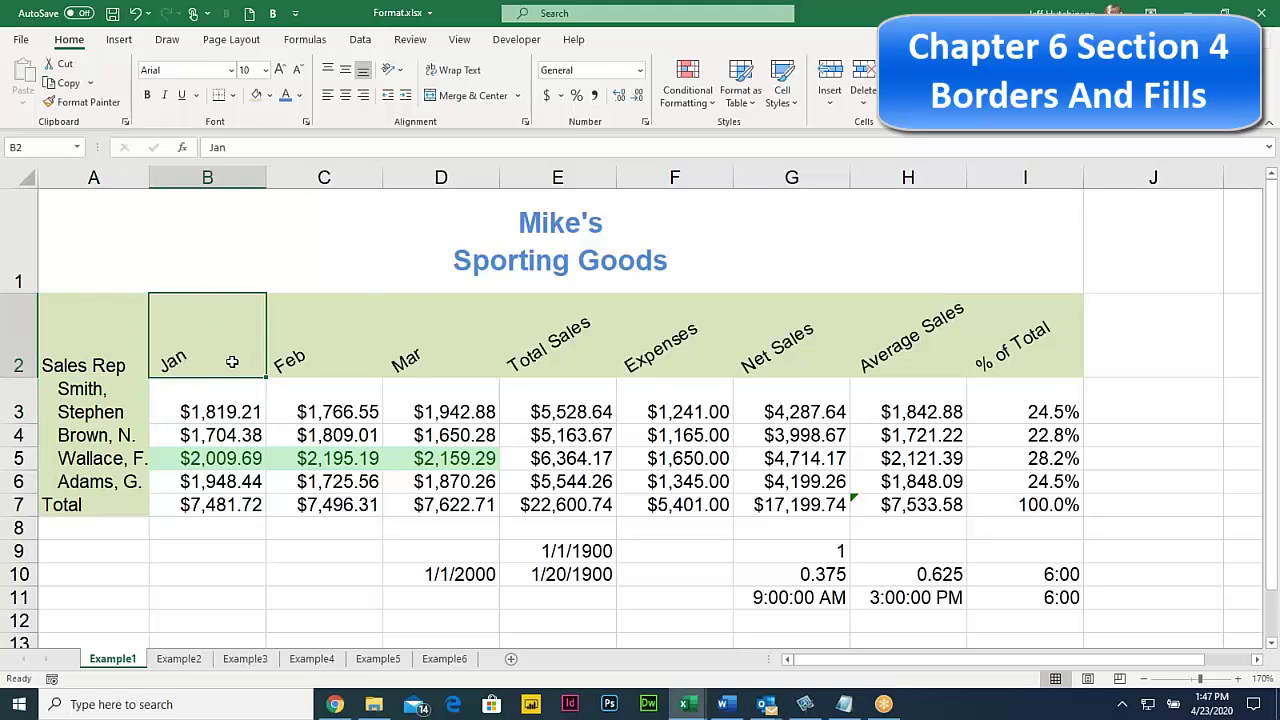
click(309, 356)
click(456, 354)
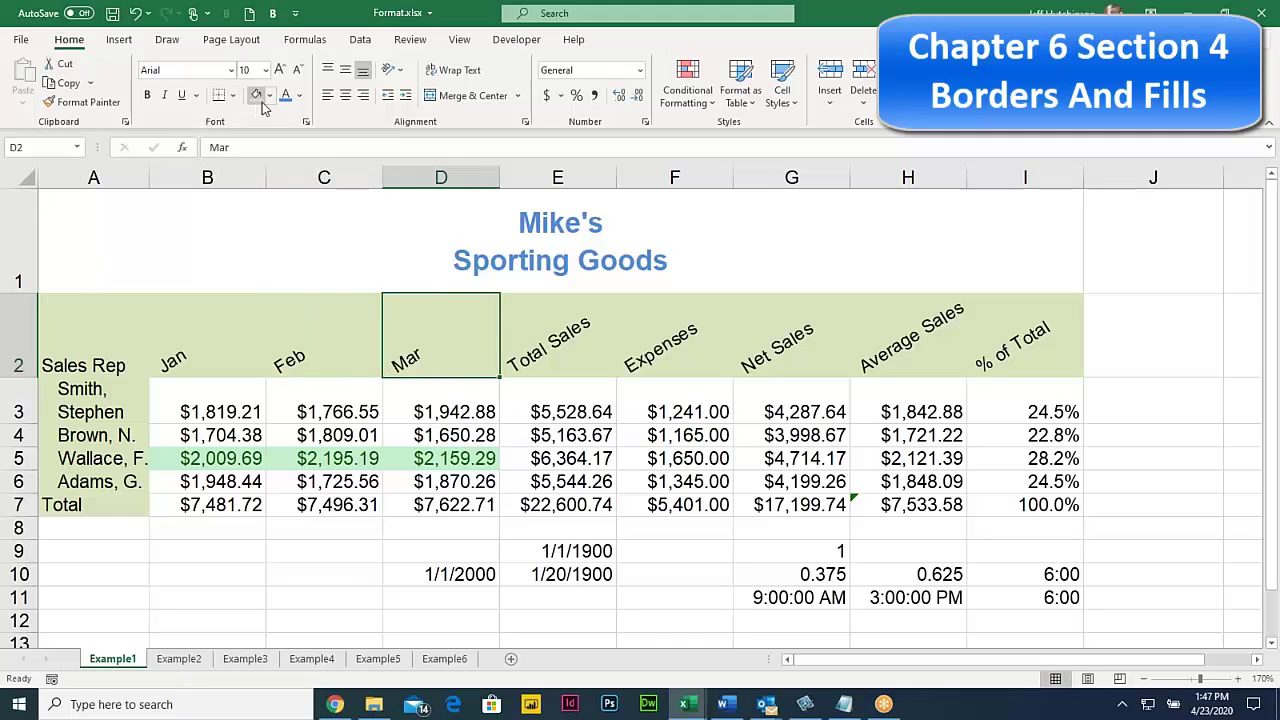
drag(105, 345, 113, 481)
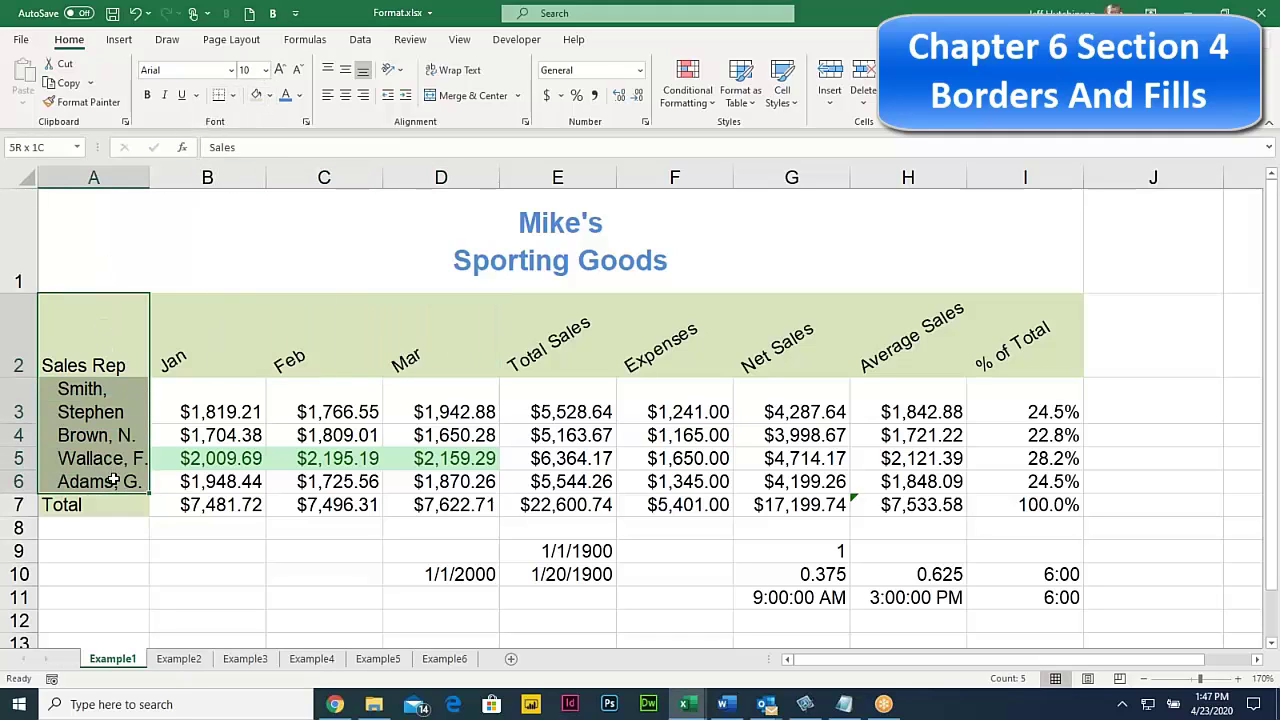
click(208, 338)
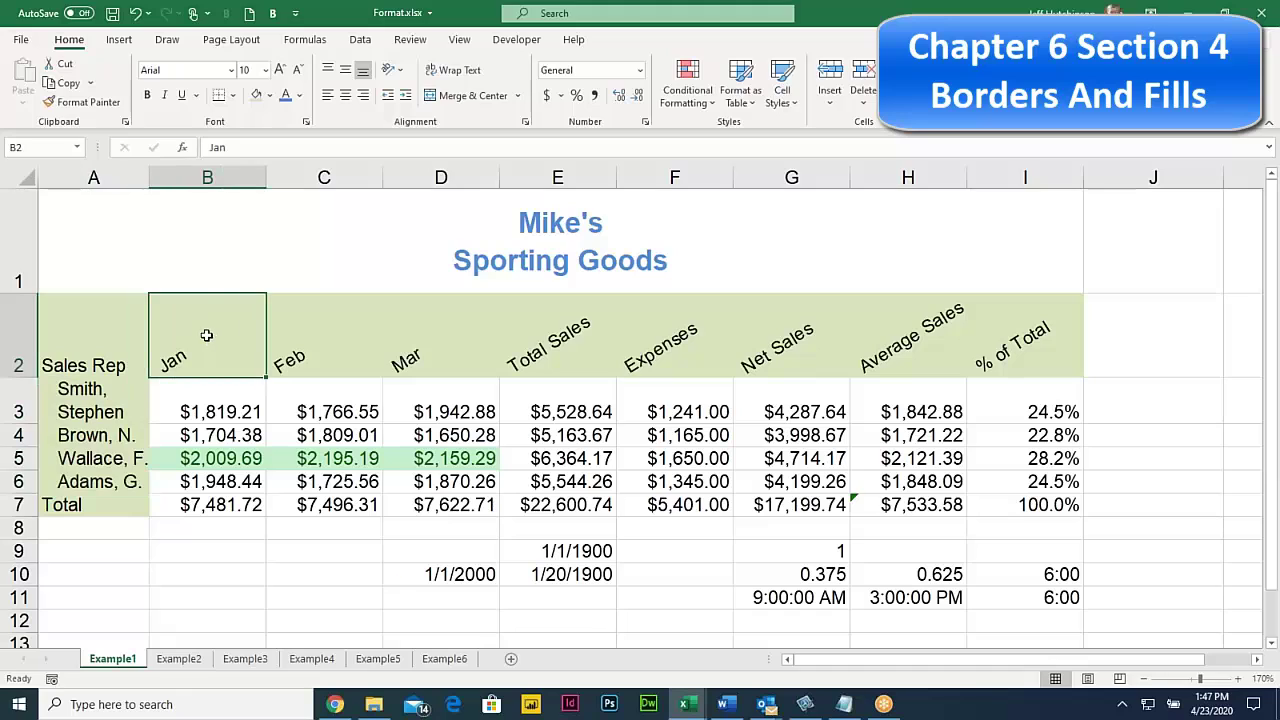
click(236, 97)
click(285, 437)
drag(77, 318, 1038, 507)
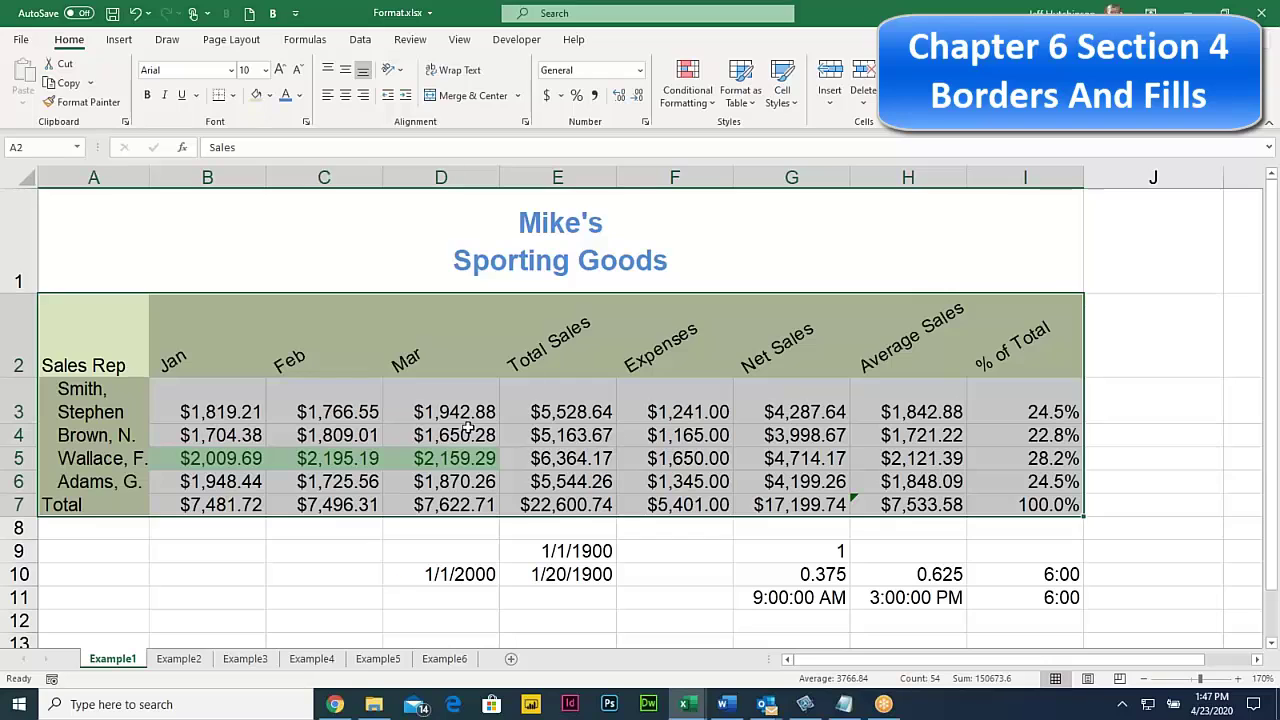
click(338, 430)
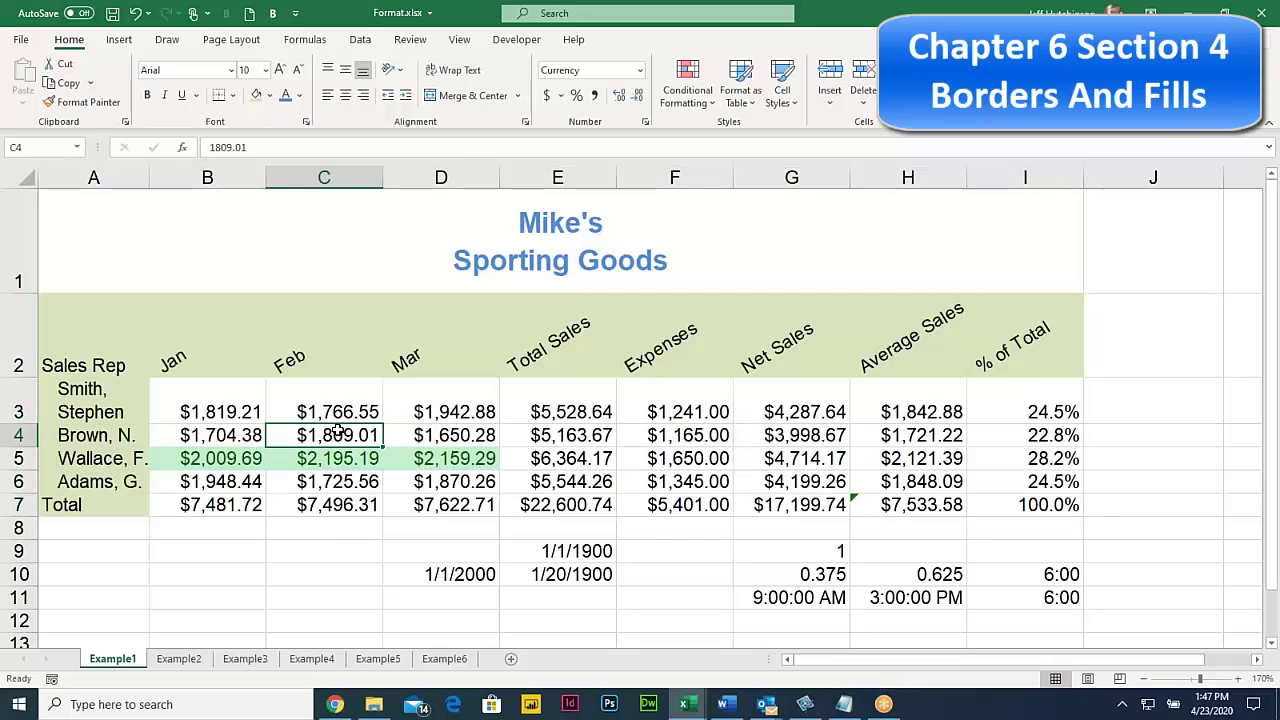
key(ctrl+a)
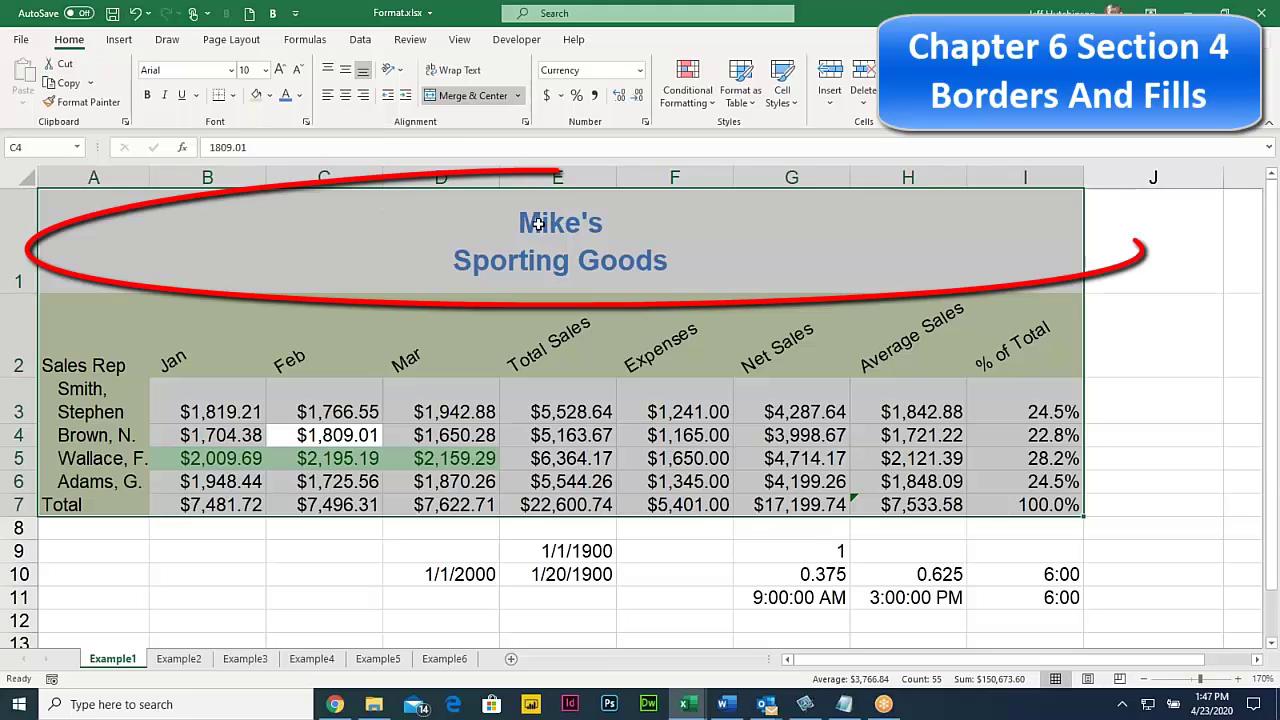
Apply All Borders to the whole sales table A2:I7, leaving out the title row
click(61, 304)
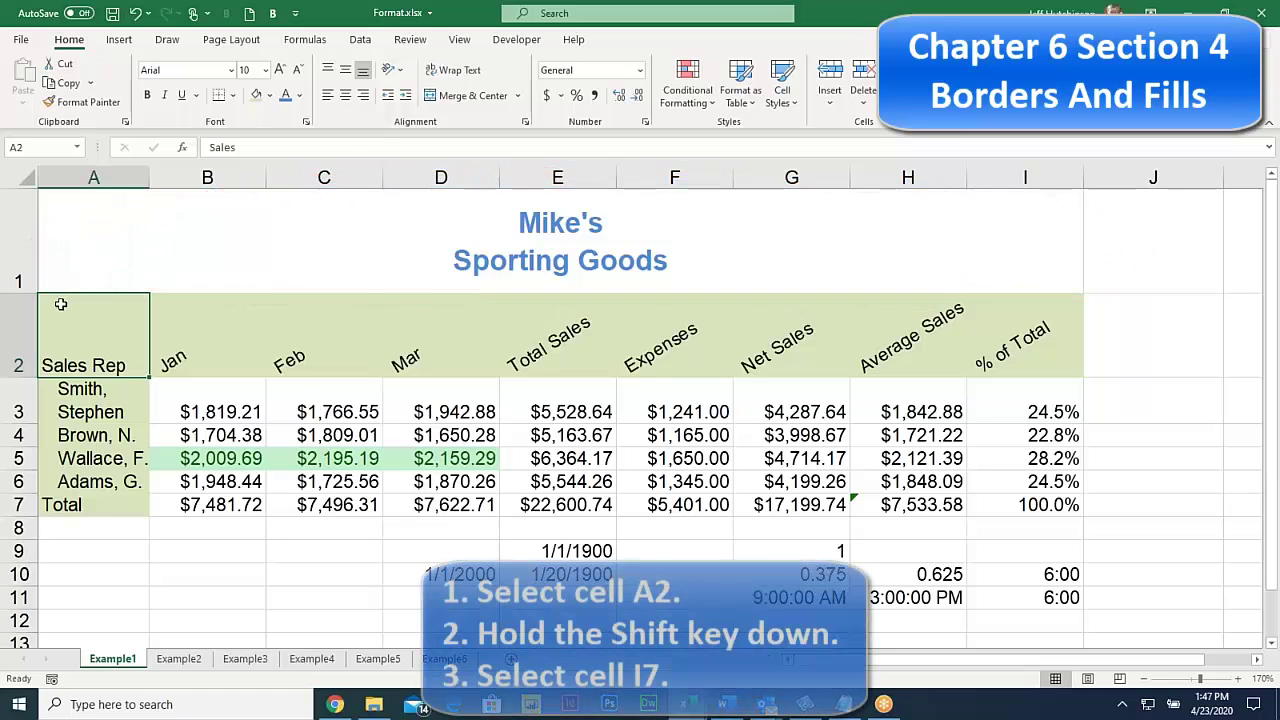
shift+click(1033, 505)
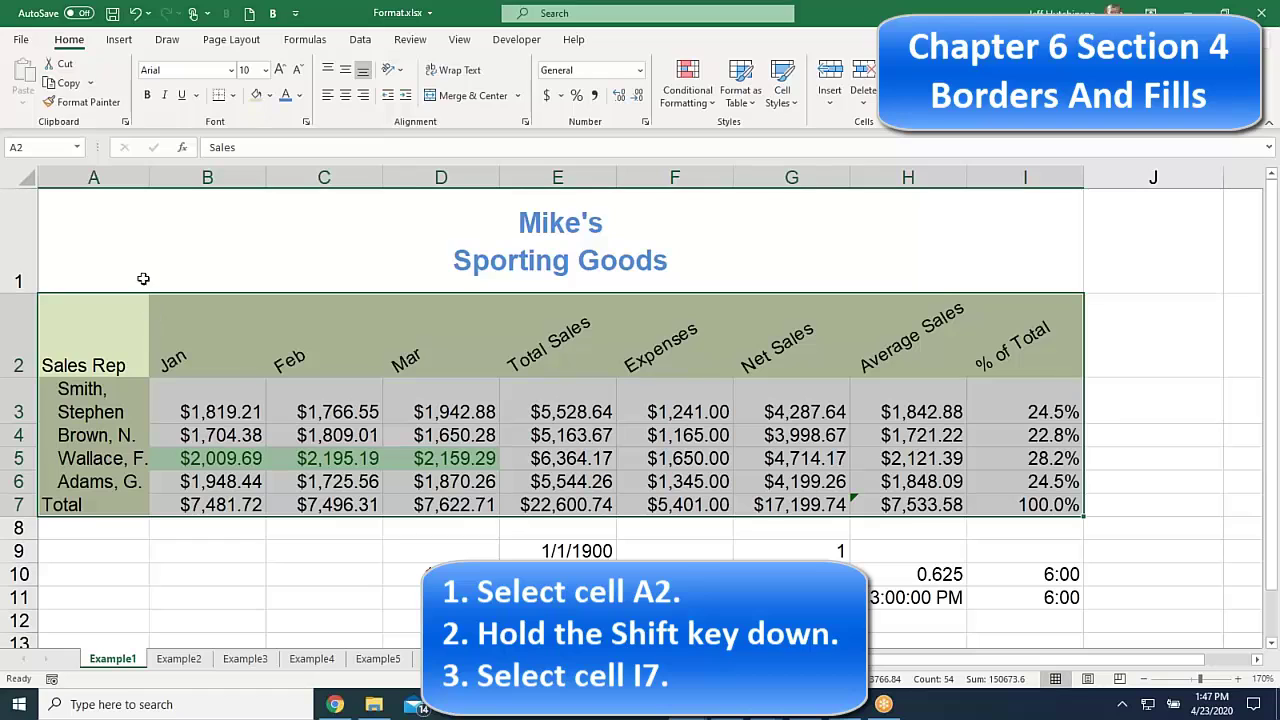
click(232, 95)
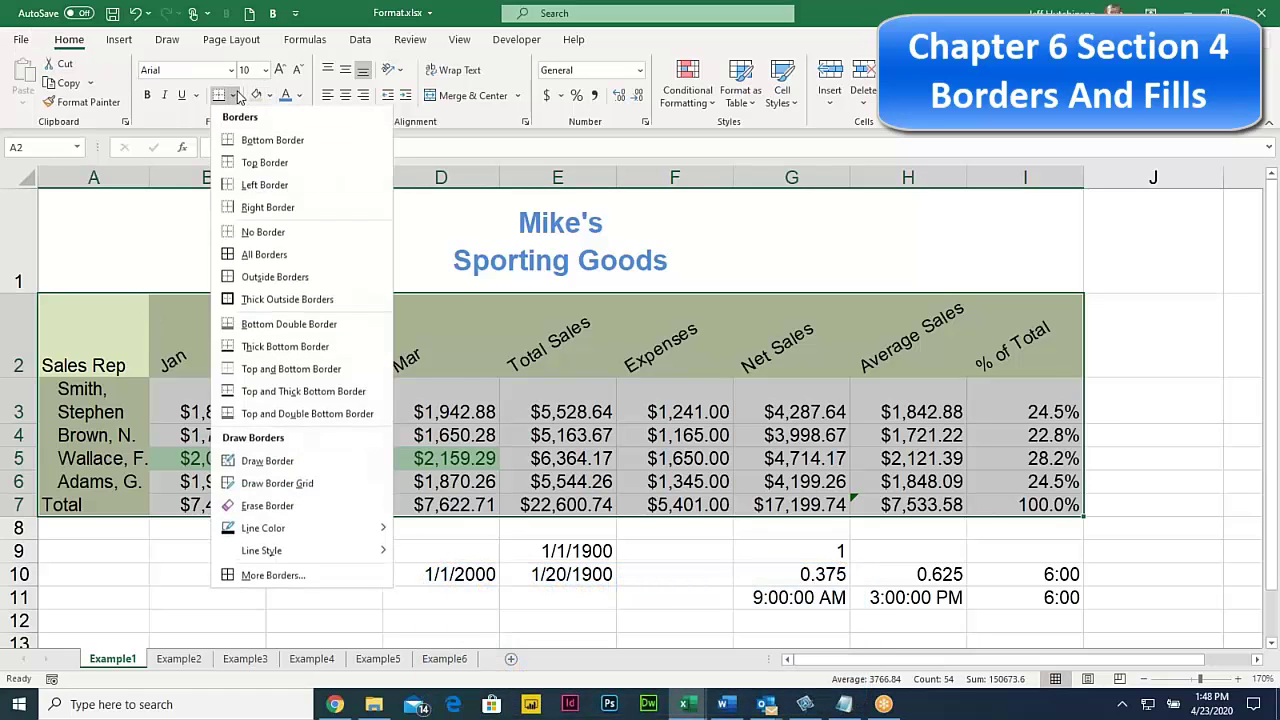
click(287, 257)
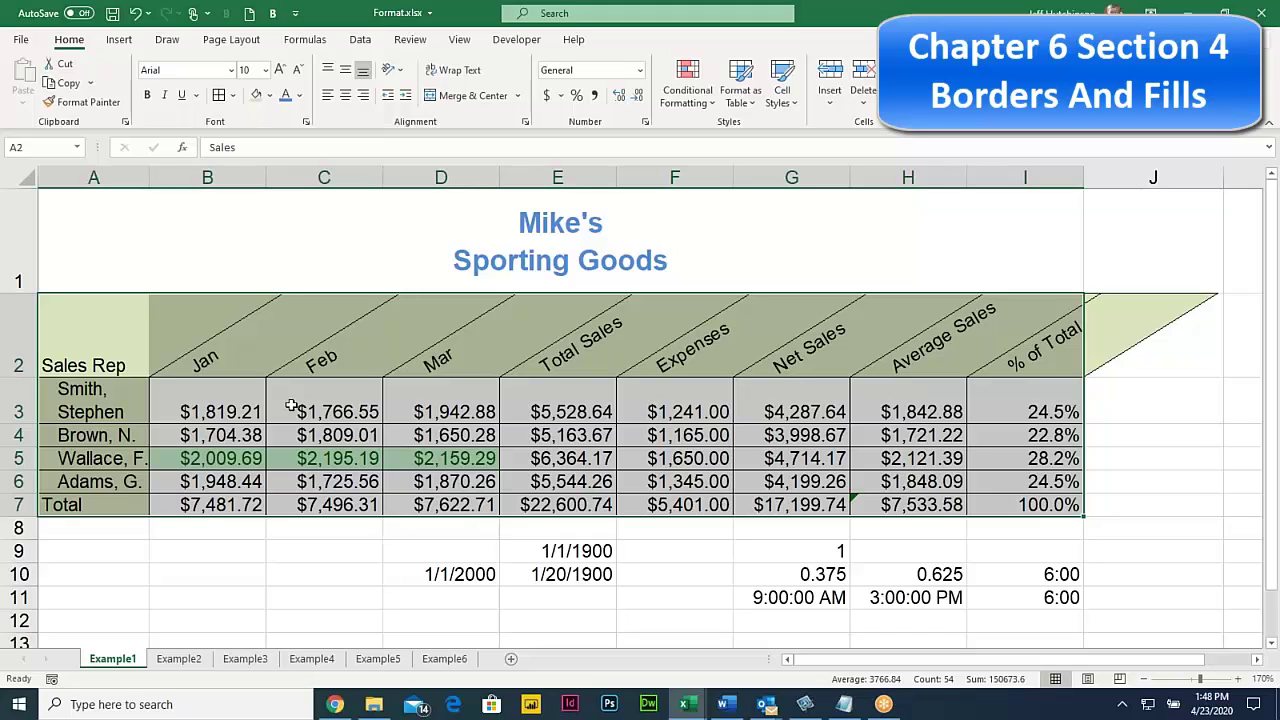
Add Thick Outside Borders around the sales table A2:I7
click(234, 96)
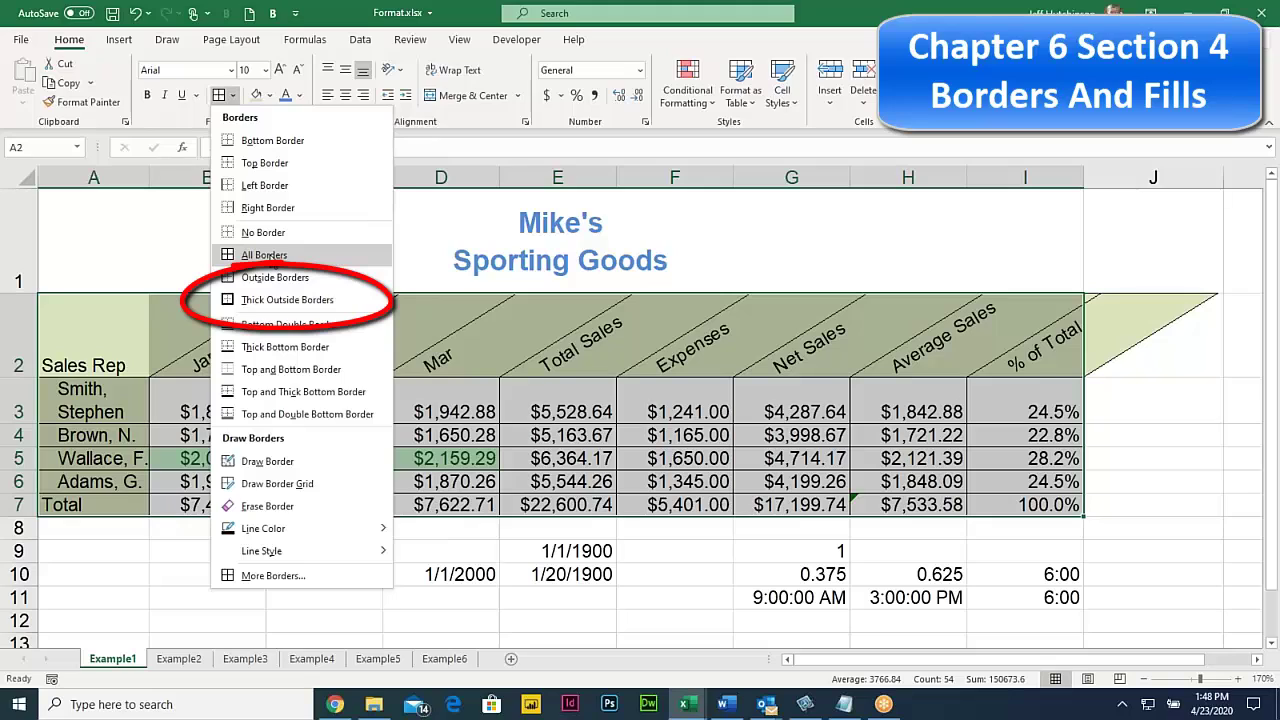
click(271, 302)
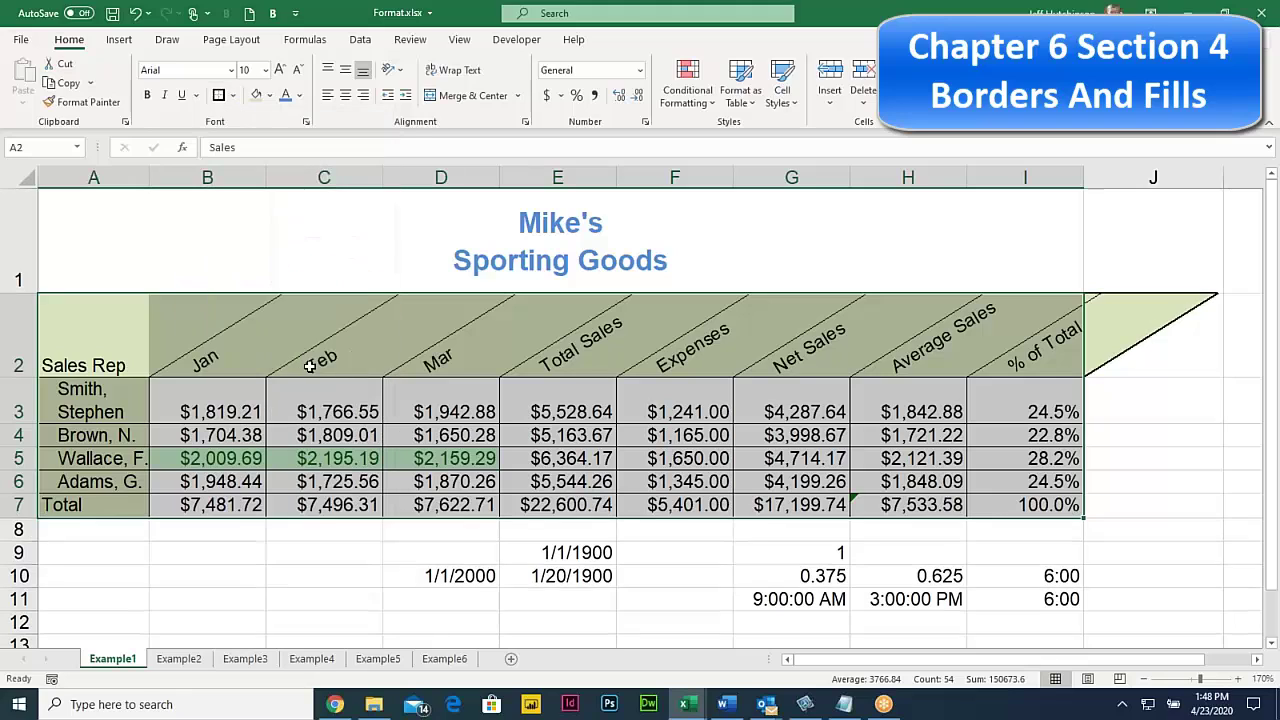
click(372, 457)
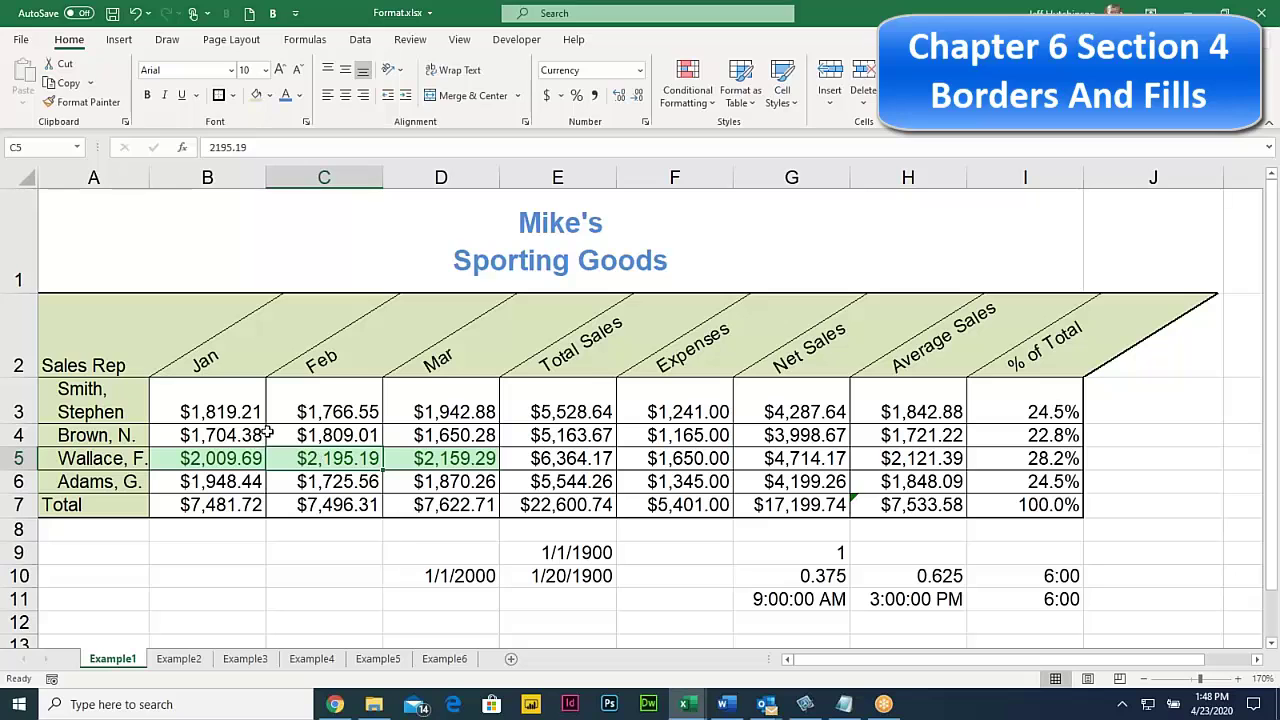
Add Thick Outside Borders around the figures in B3:I7
mouse_move(178, 390)
mouse_down()
mouse_move(450, 478)
mouse_move(810, 485)
mouse_move(1006, 545)
mouse_move(1010, 505)
mouse_up()
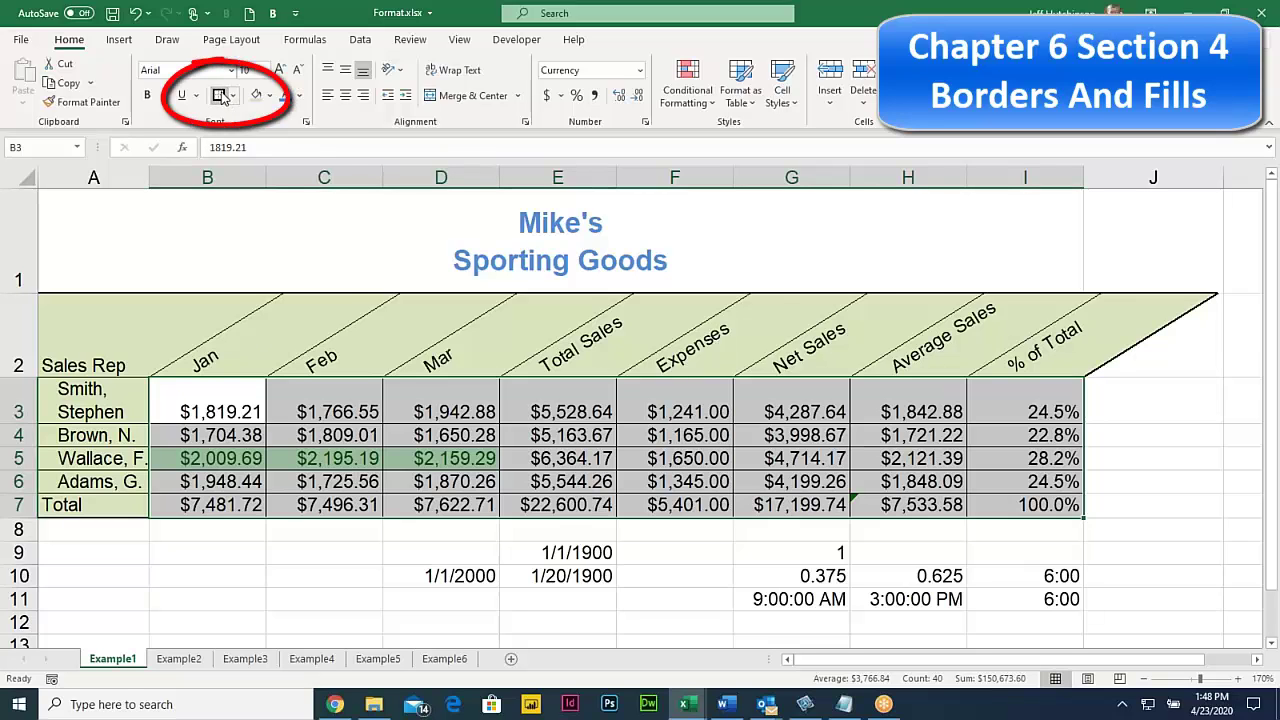
click(218, 95)
click(428, 480)
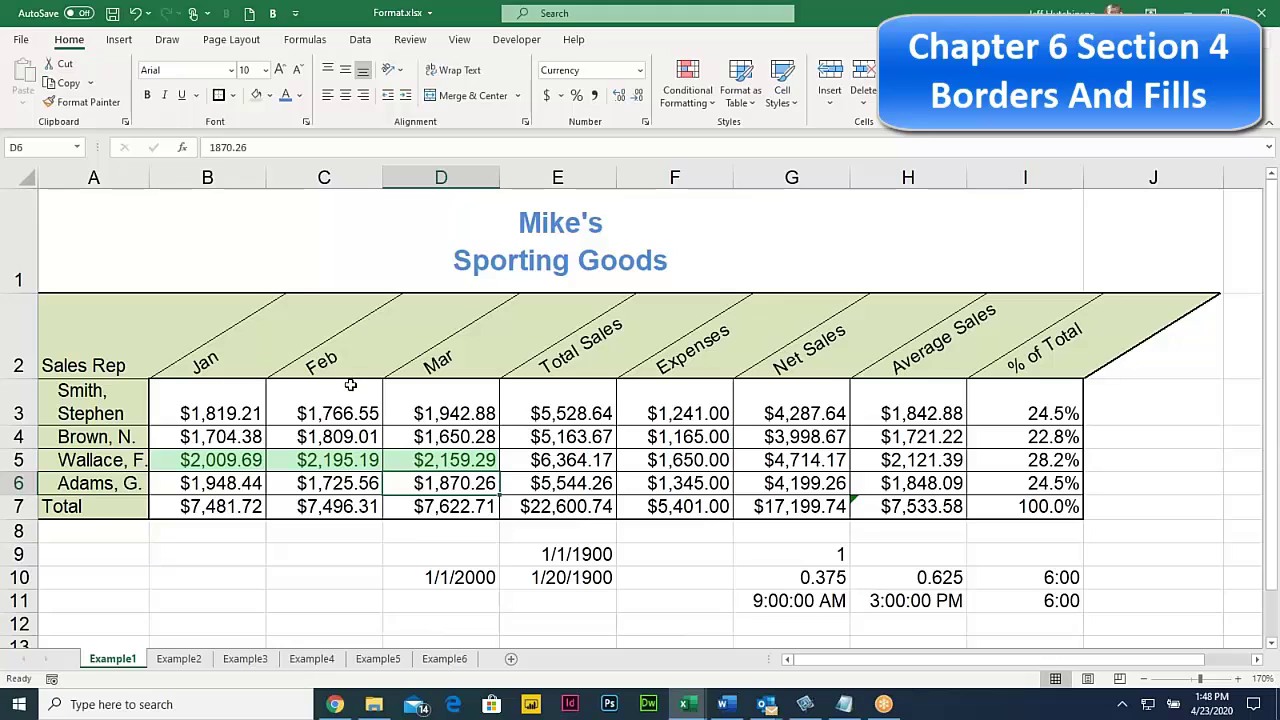
click(229, 410)
click(224, 438)
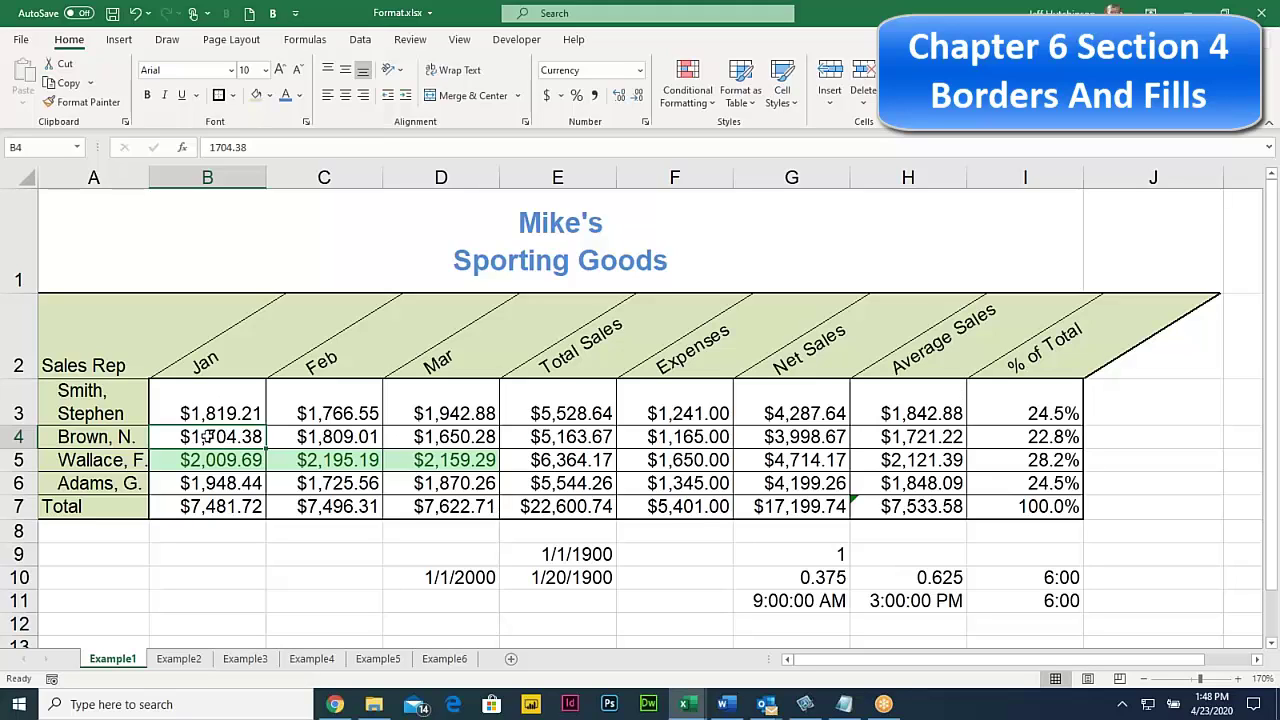
Give the Total row A7:I7 a thick top border in the Automatic color through the detailed border settings
click(72, 504)
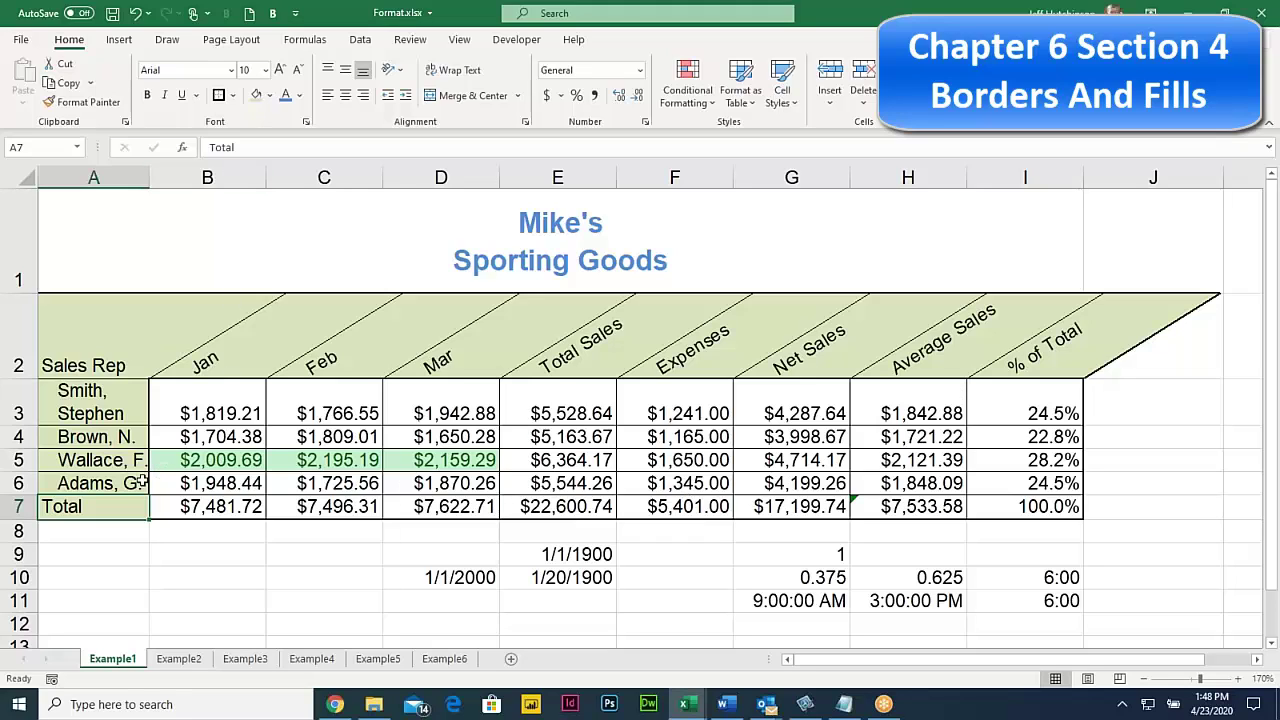
drag(122, 508, 1005, 511)
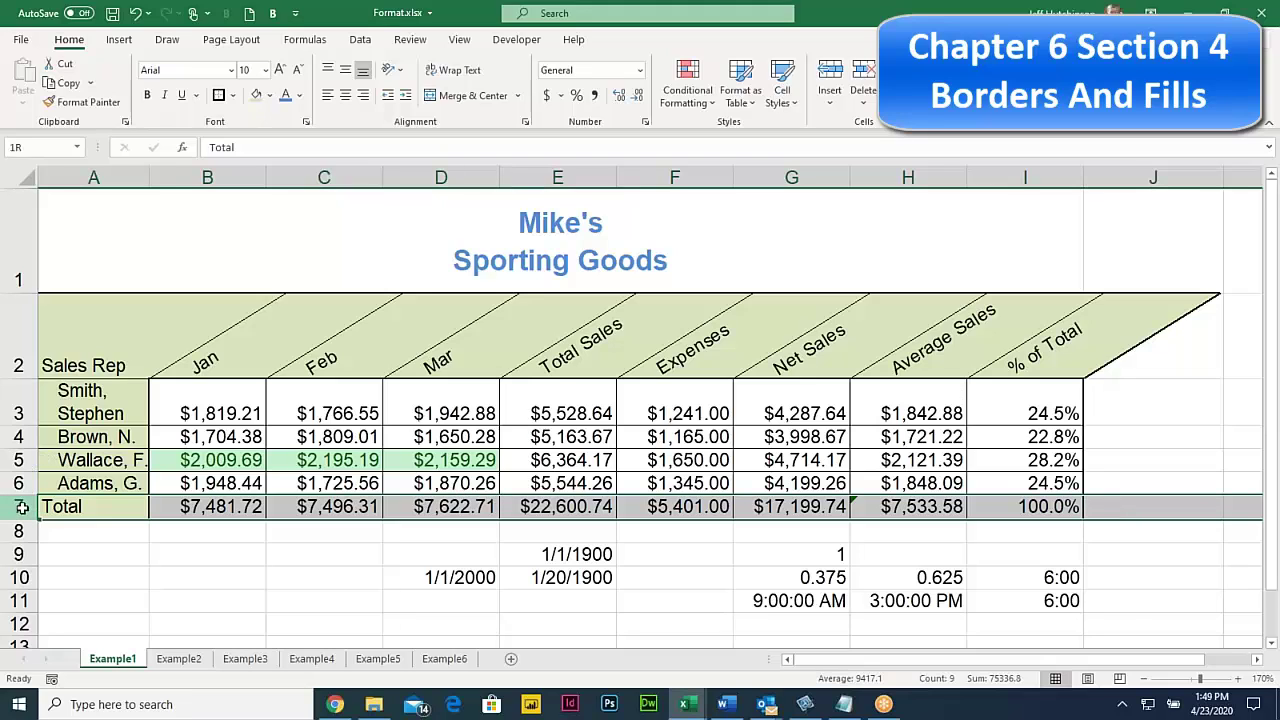
click(73, 508)
drag(73, 508, 1040, 507)
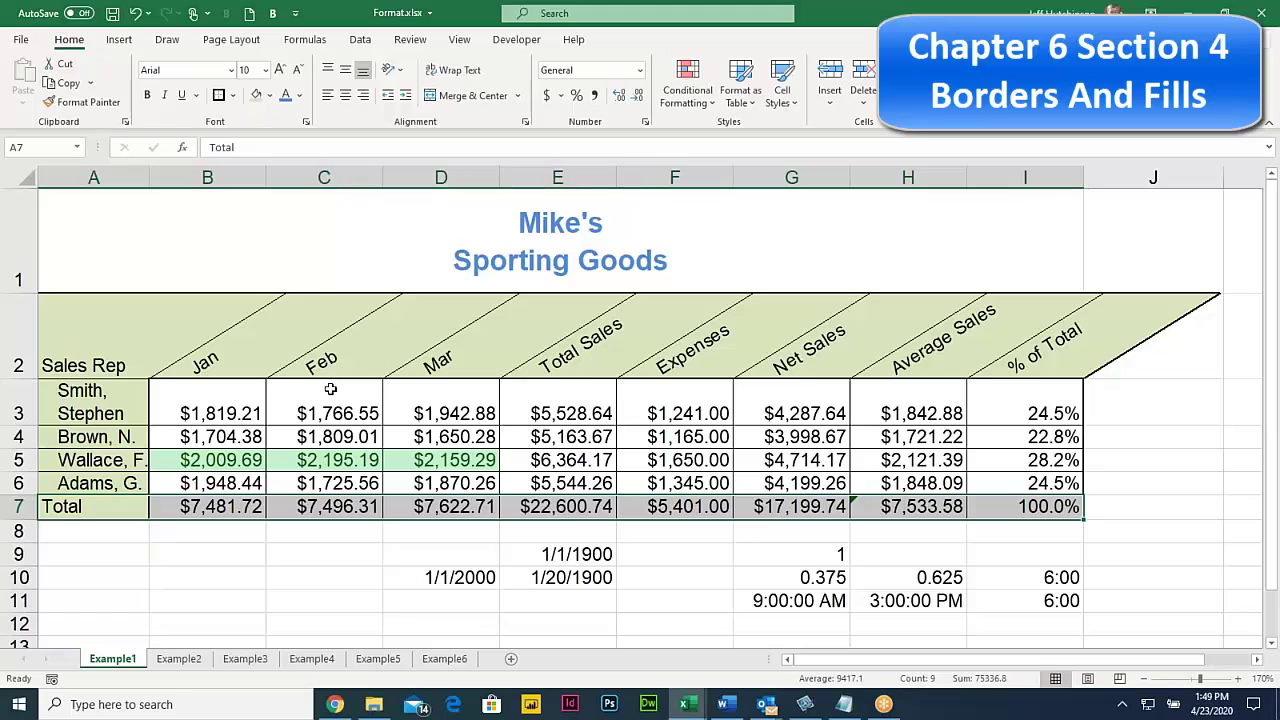
click(235, 96)
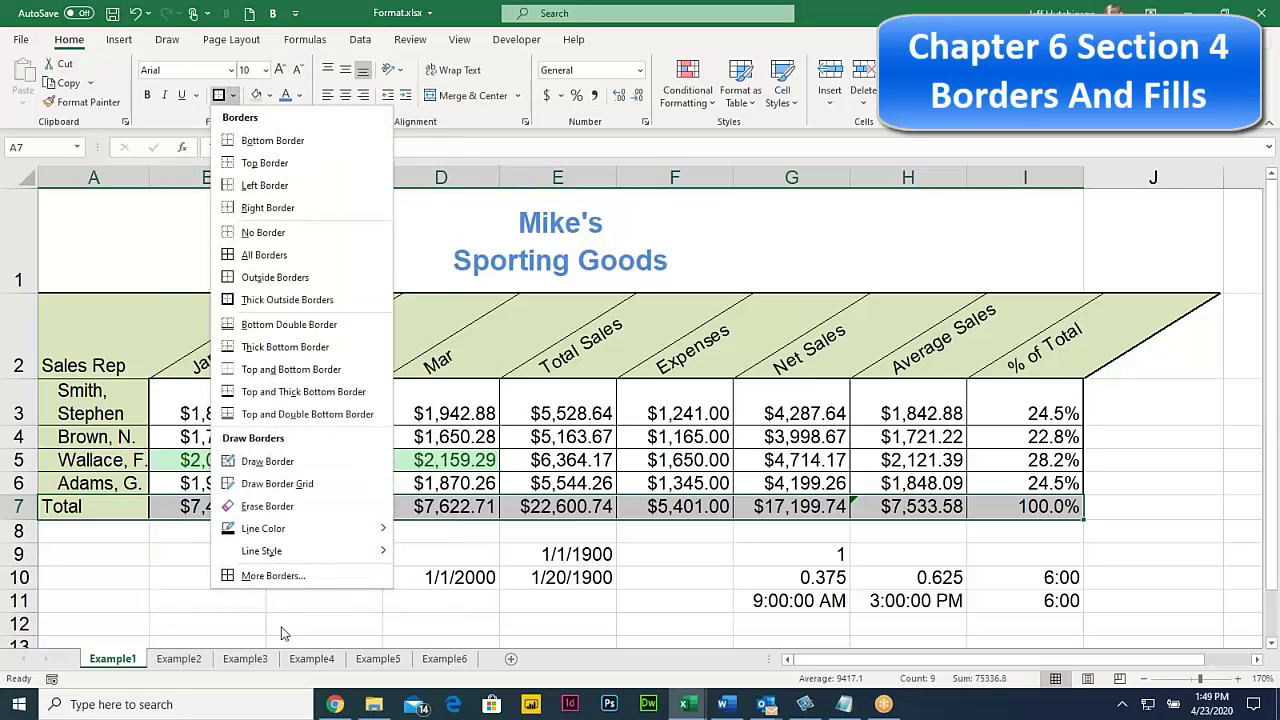
click(273, 577)
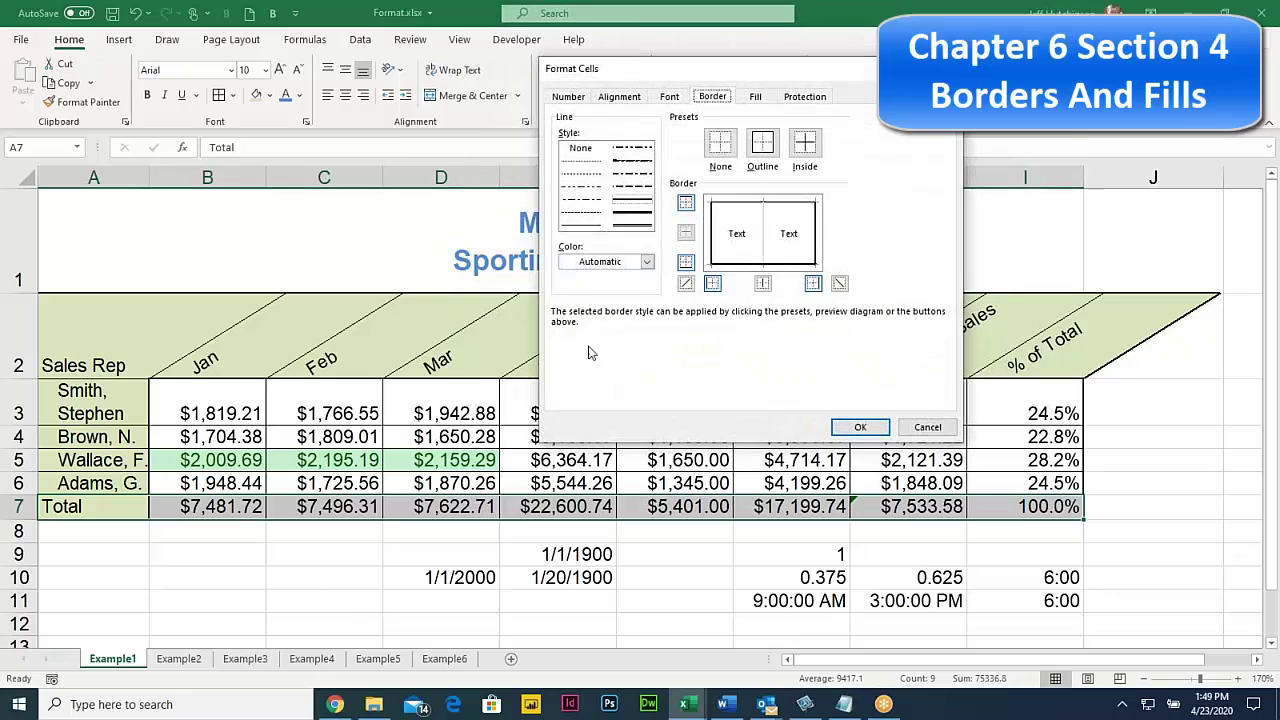
click(637, 218)
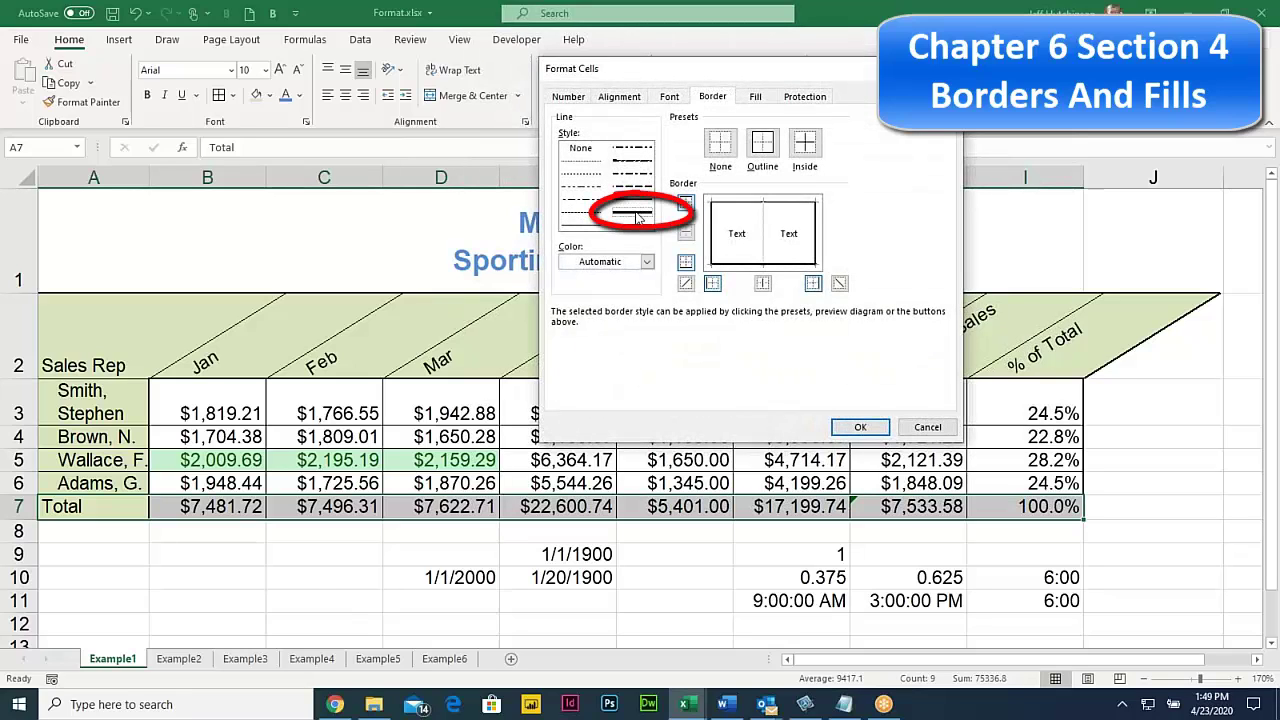
click(752, 206)
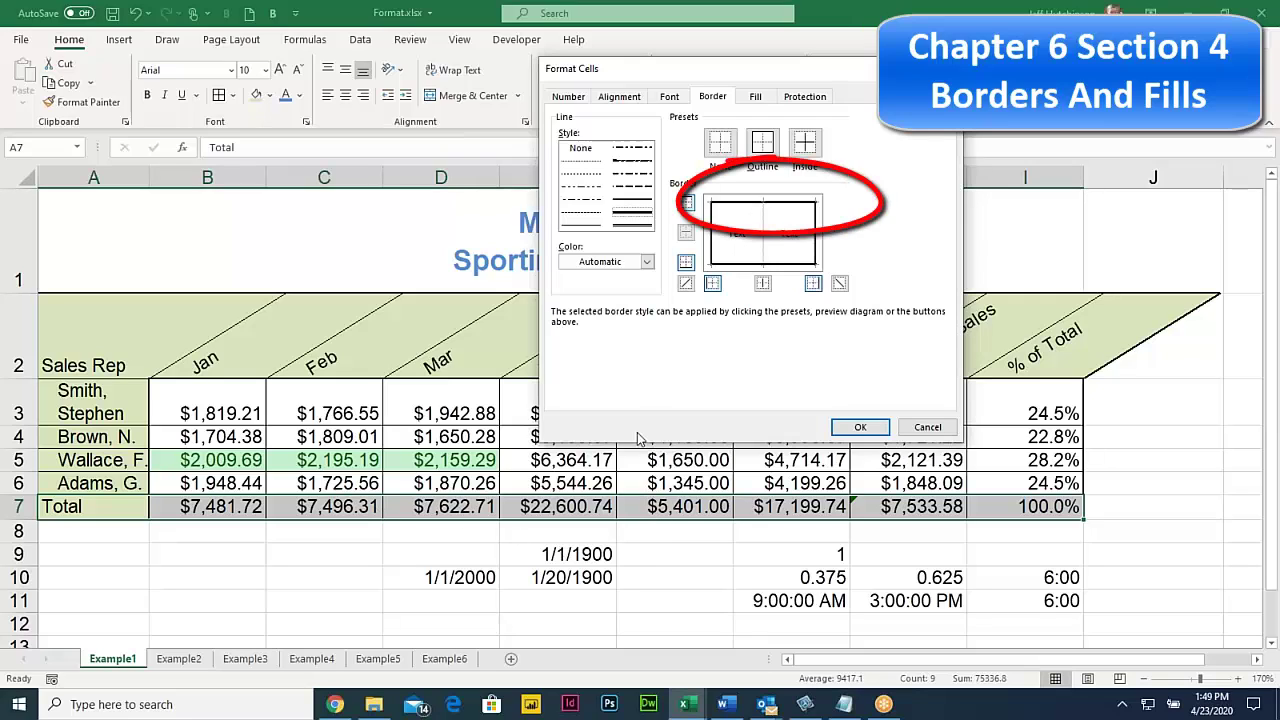
click(647, 262)
click(647, 264)
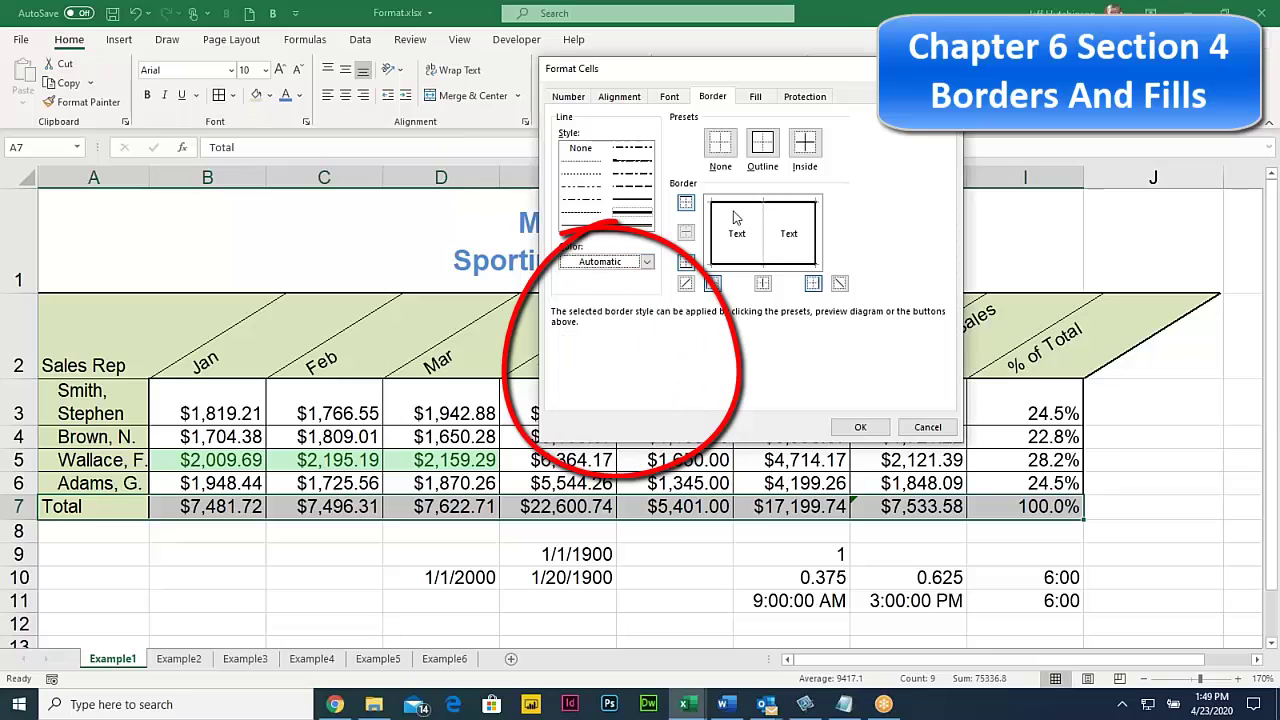
click(860, 428)
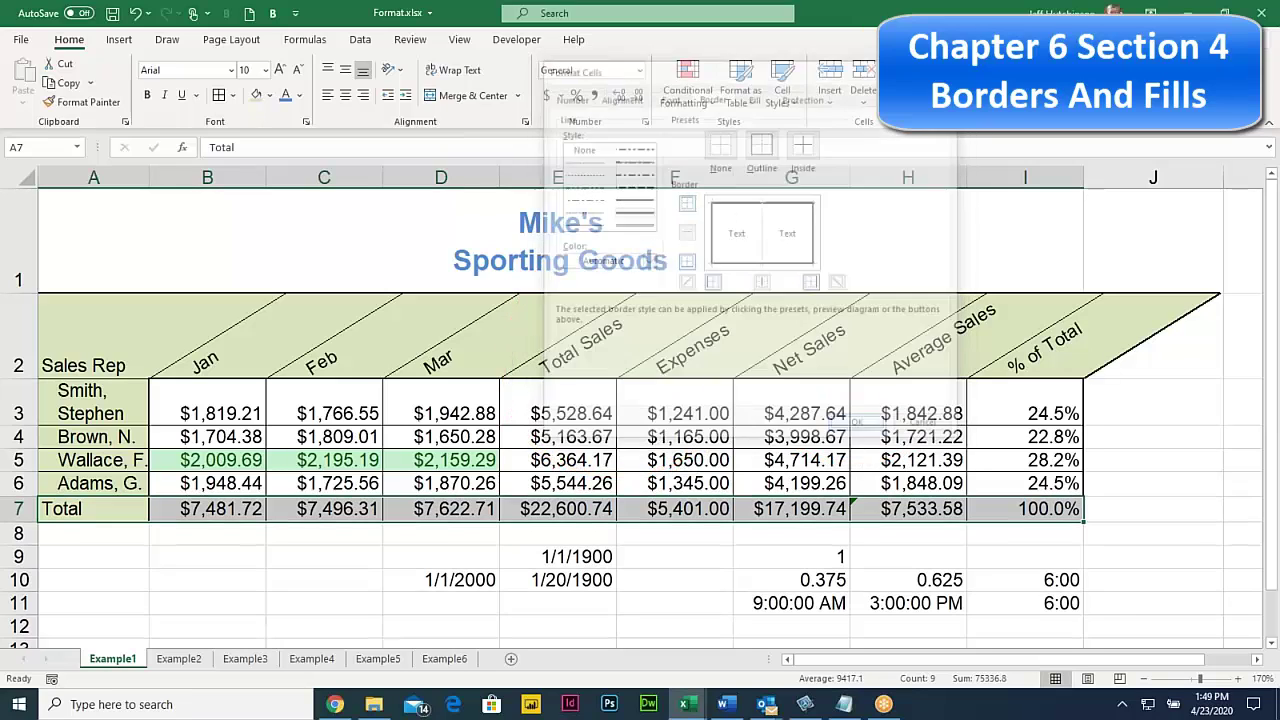
click(670, 586)
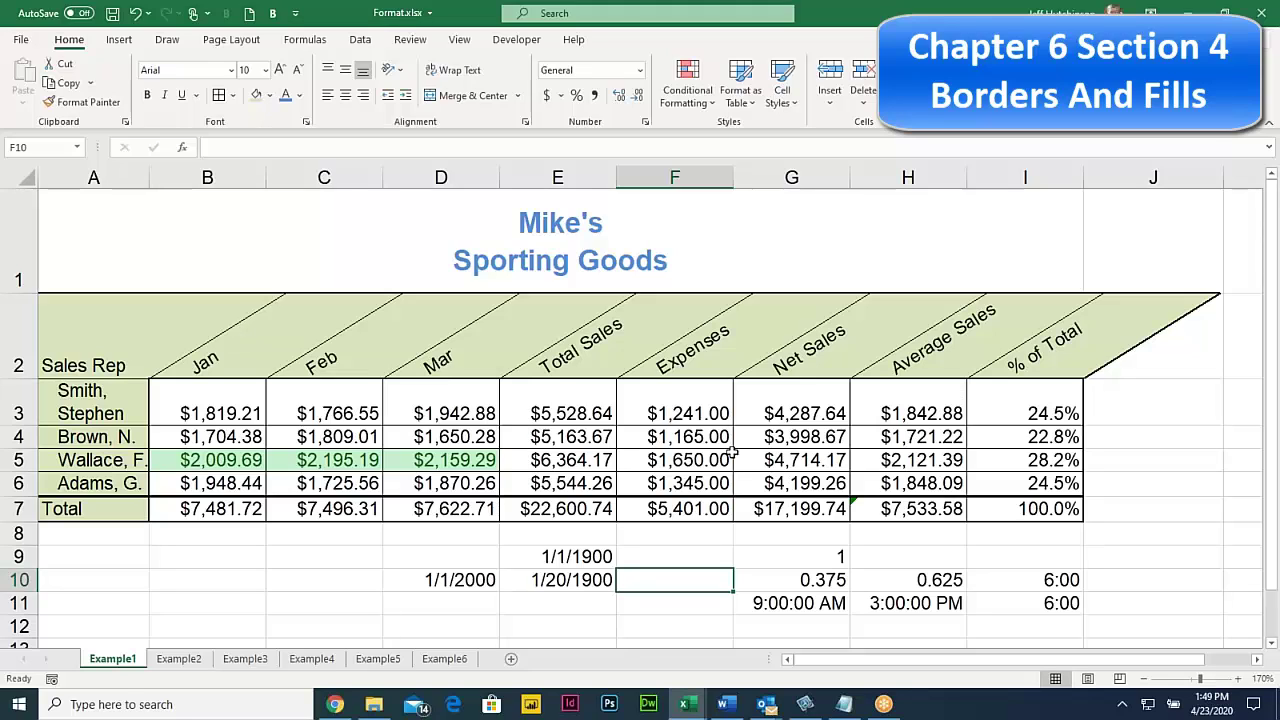
Give the Total Sales column E2:E7 a thick left border through the detailed border settings
drag(558, 350, 575, 512)
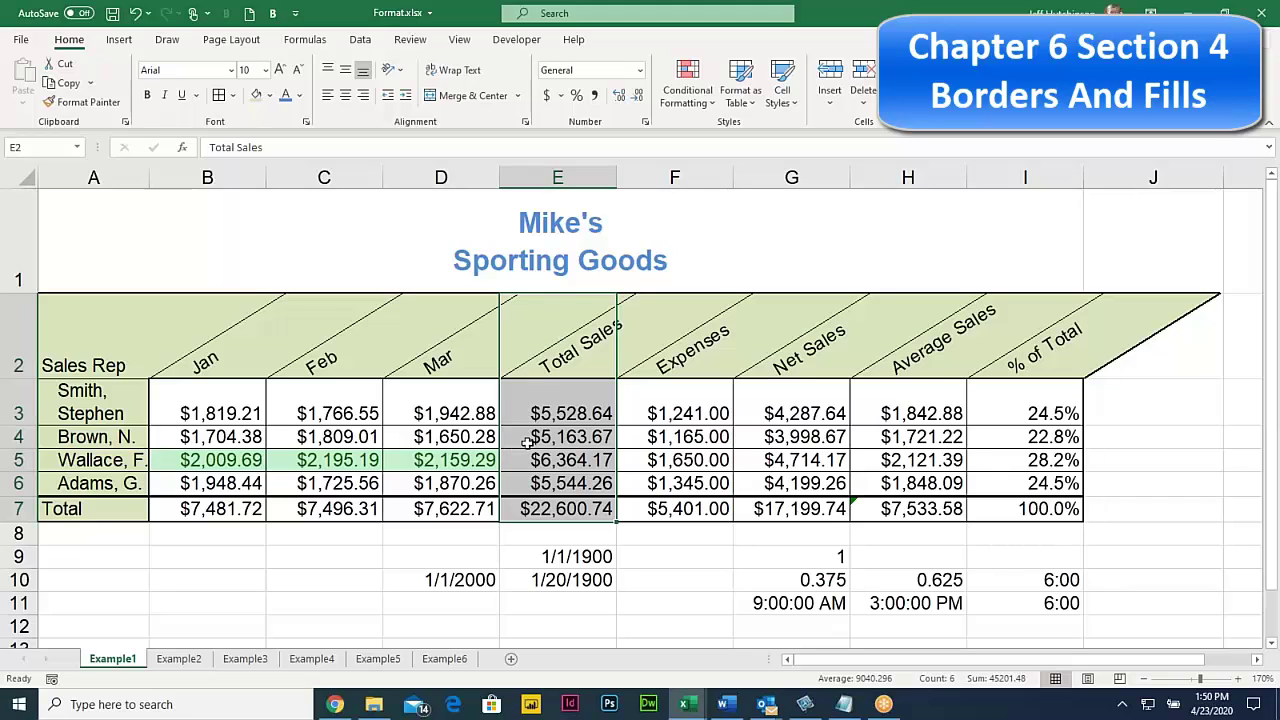
click(236, 95)
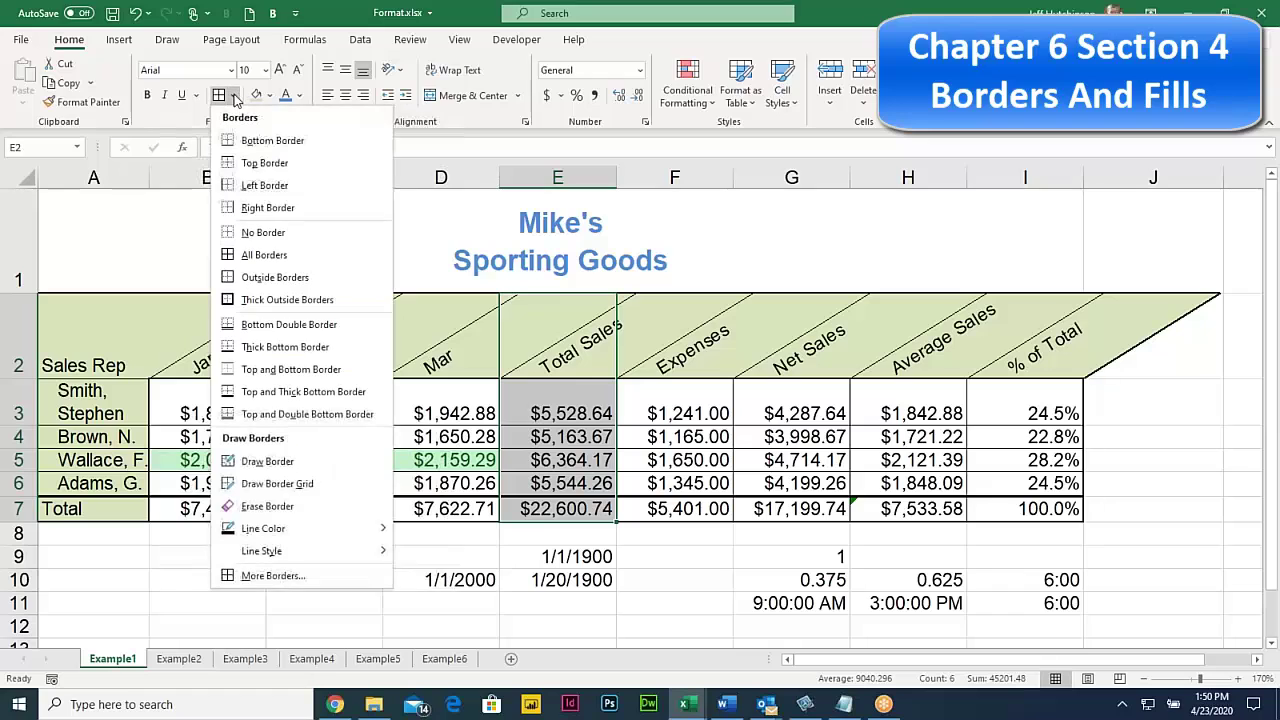
click(296, 577)
click(645, 219)
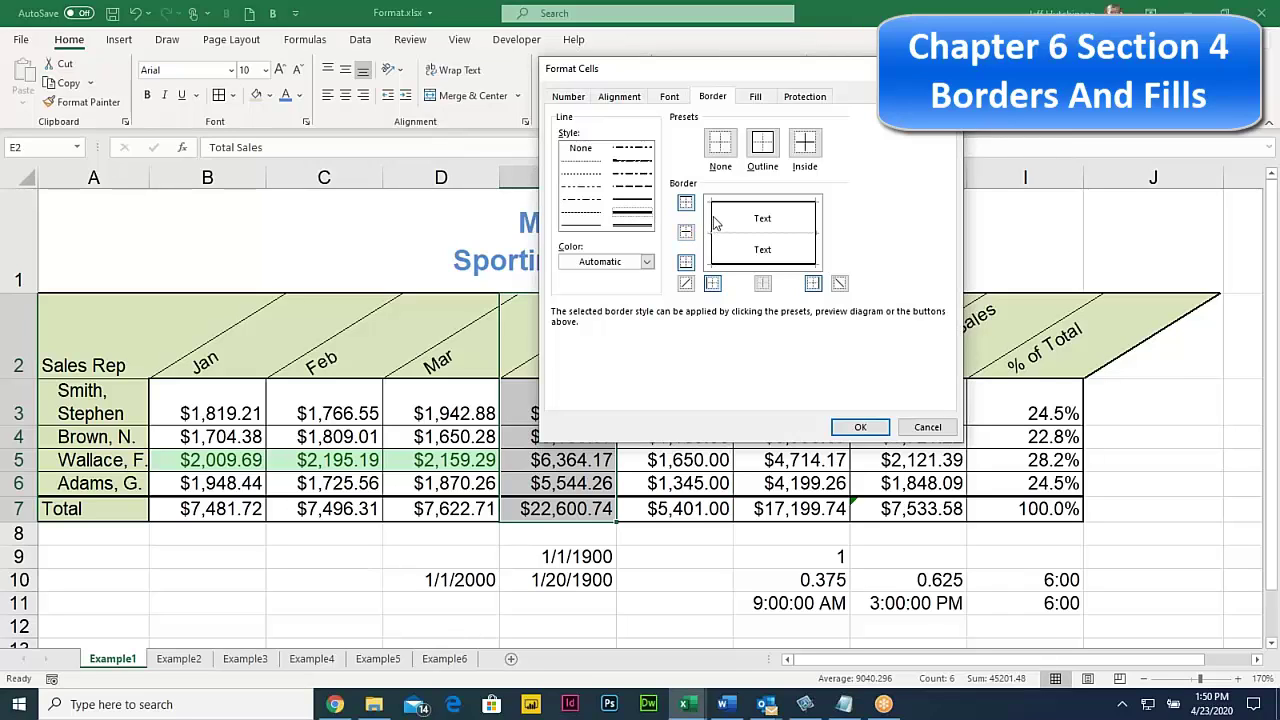
click(714, 222)
click(860, 428)
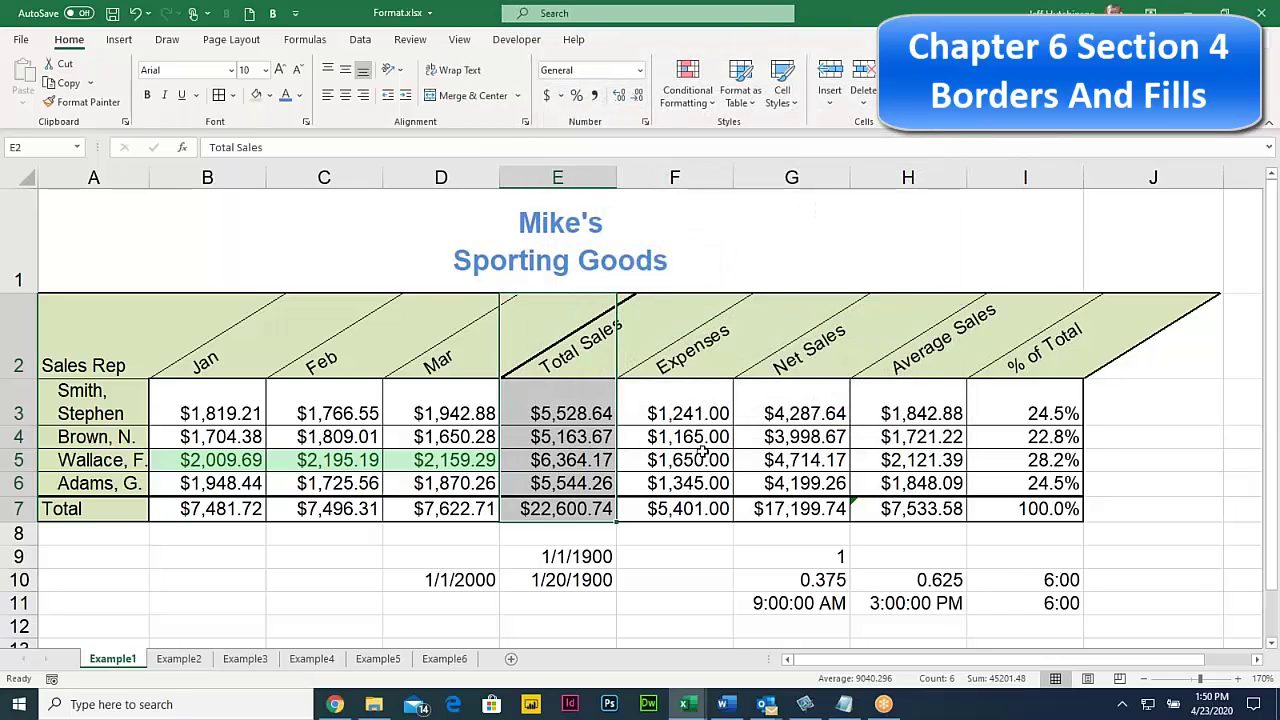
click(700, 455)
click(686, 605)
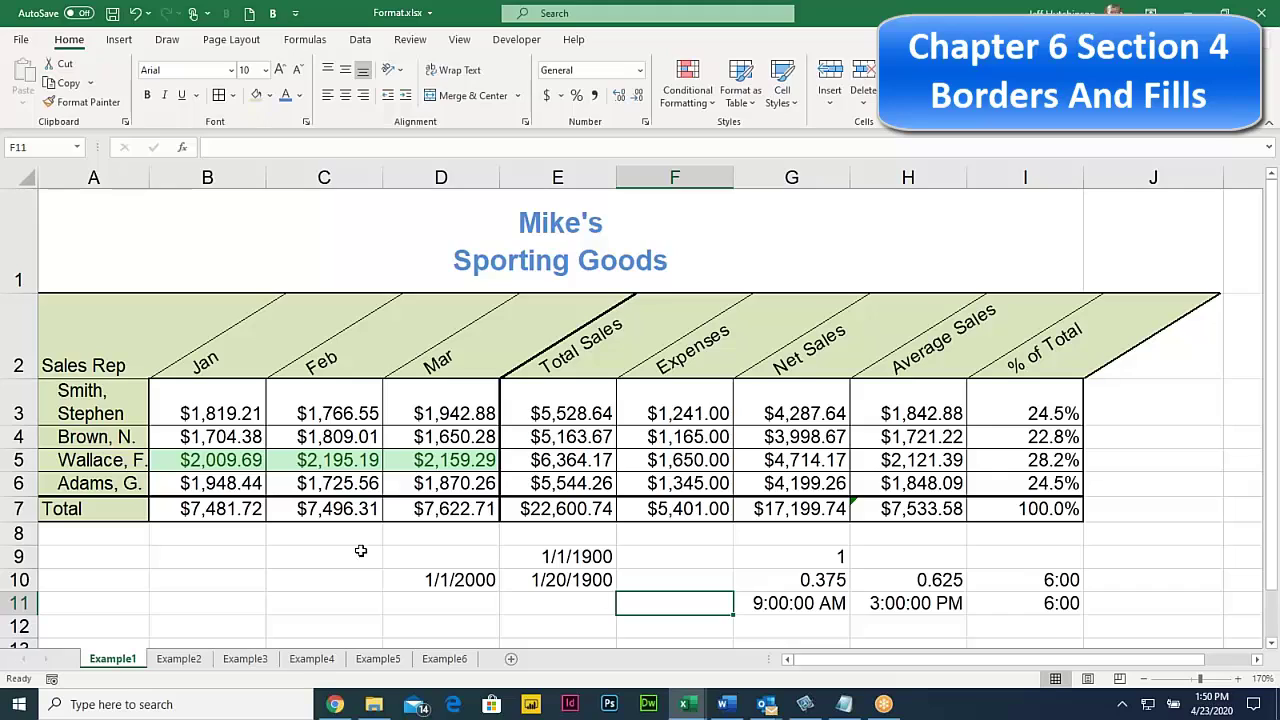
click(316, 538)
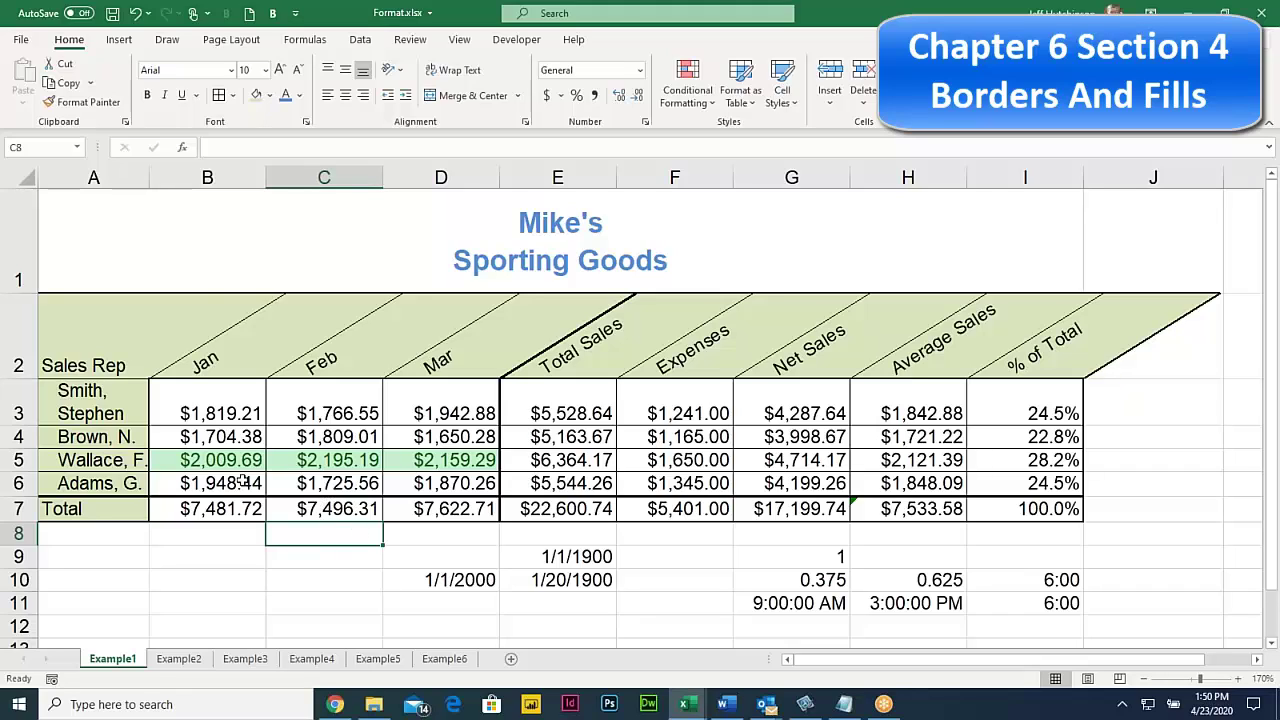
Copy the formatting of sales rep cell A3 onto cell E4 with Format Painter
click(92, 405)
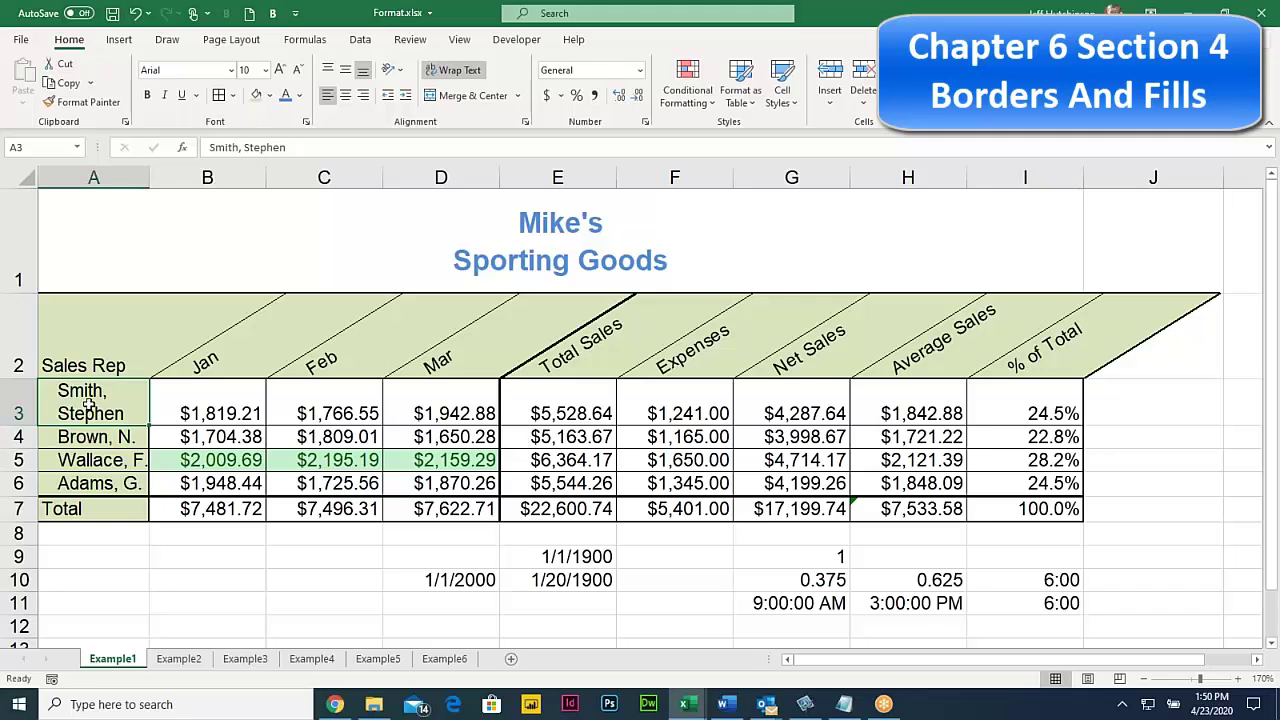
click(83, 104)
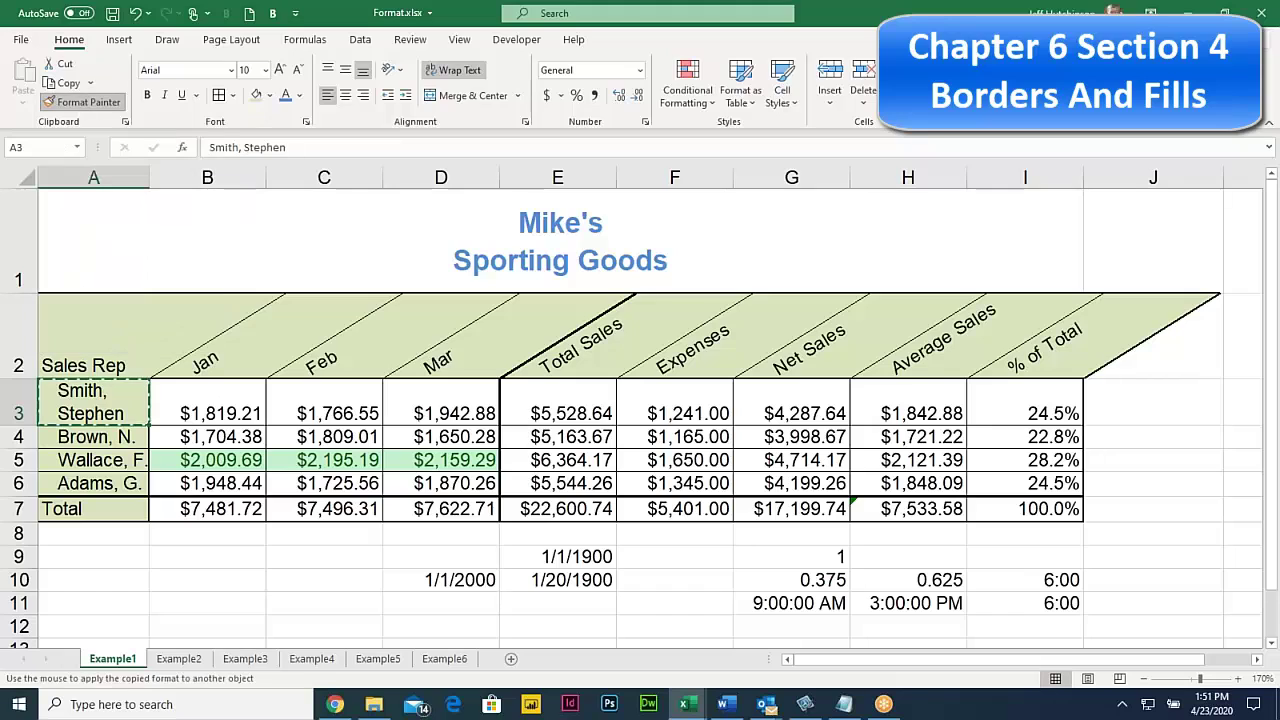
click(586, 436)
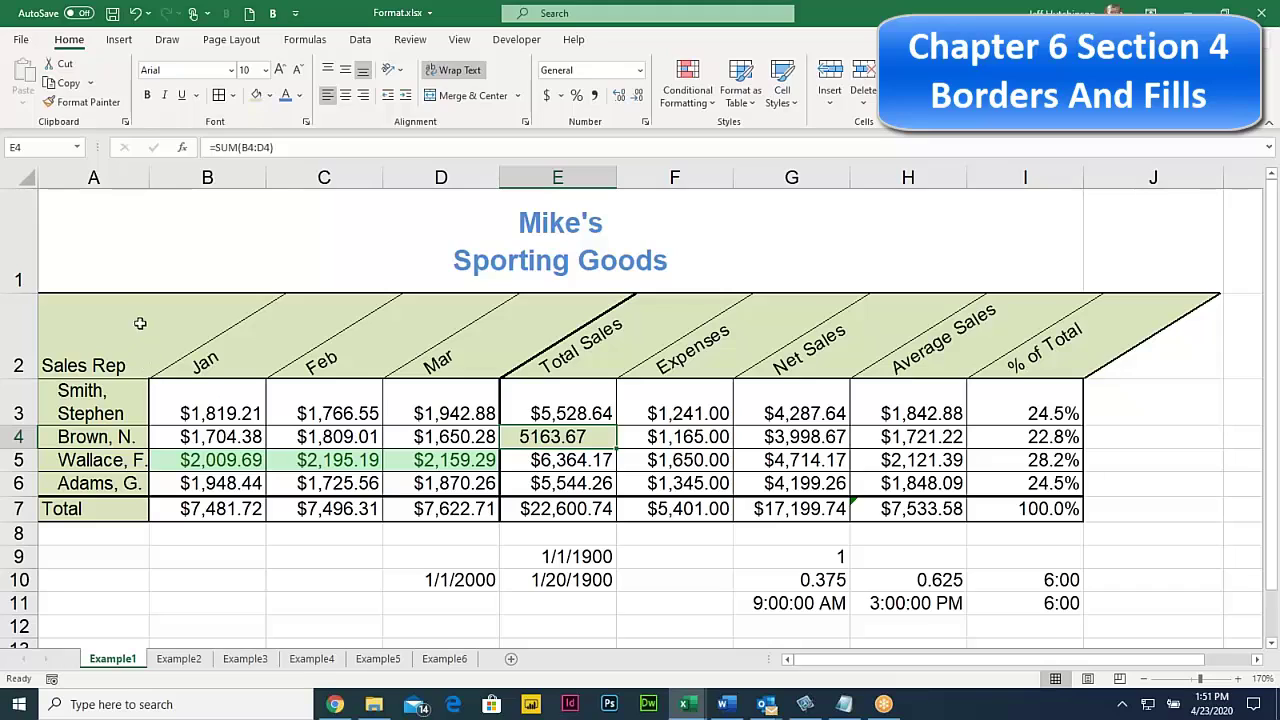
Copy the formatting of cell E4 onto net sales cells G3, G4 and G6 and the Feb figures C3:C6 with a locked Format Painter
click(75, 104)
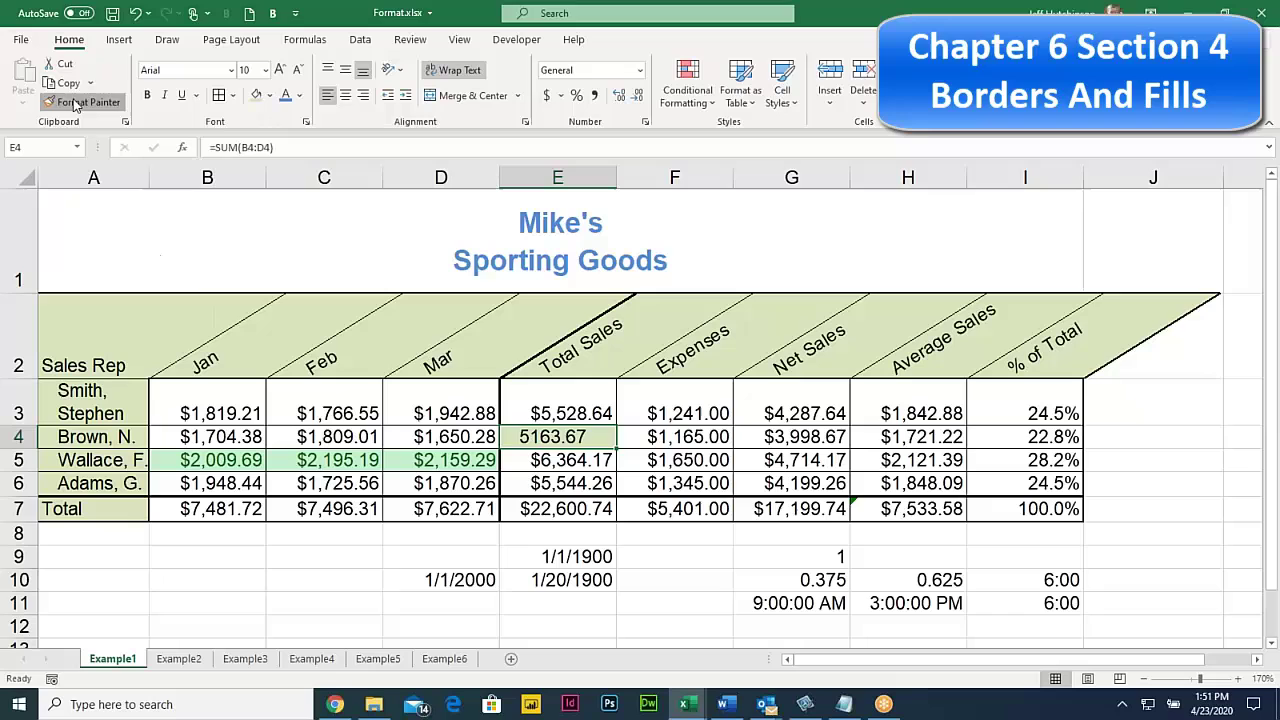
click(800, 412)
click(800, 436)
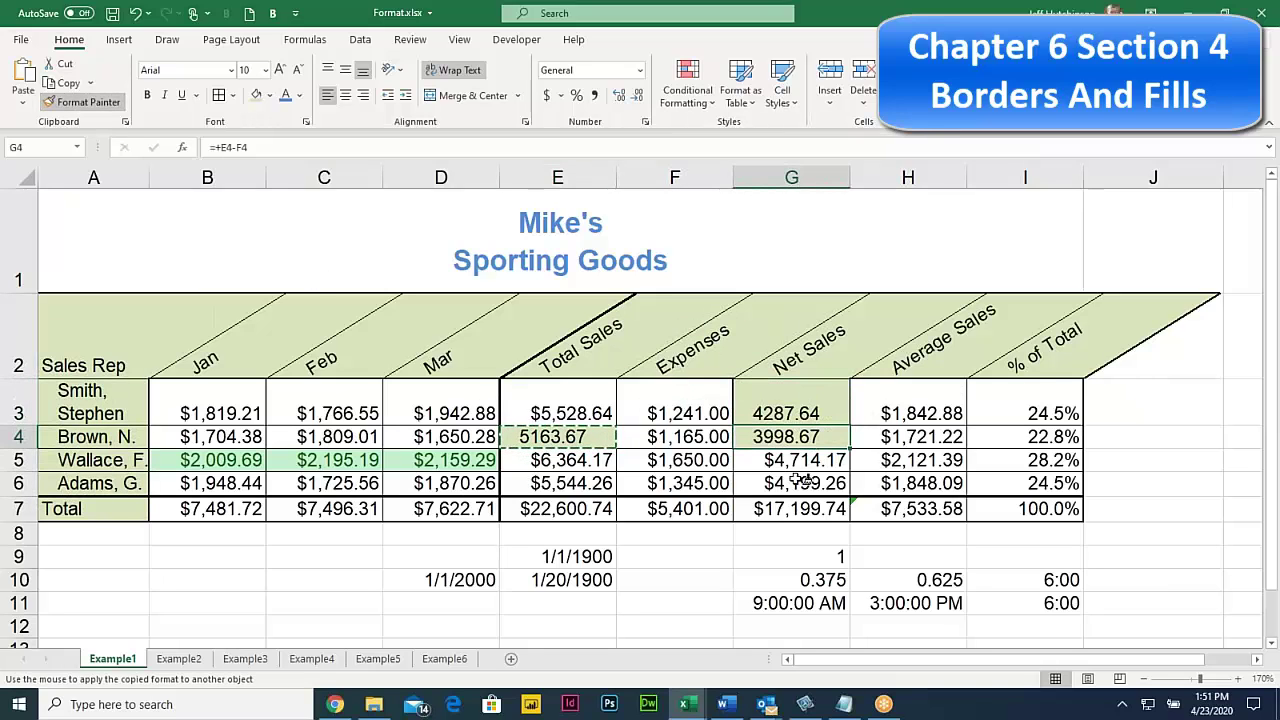
click(800, 481)
click(315, 418)
click(320, 461)
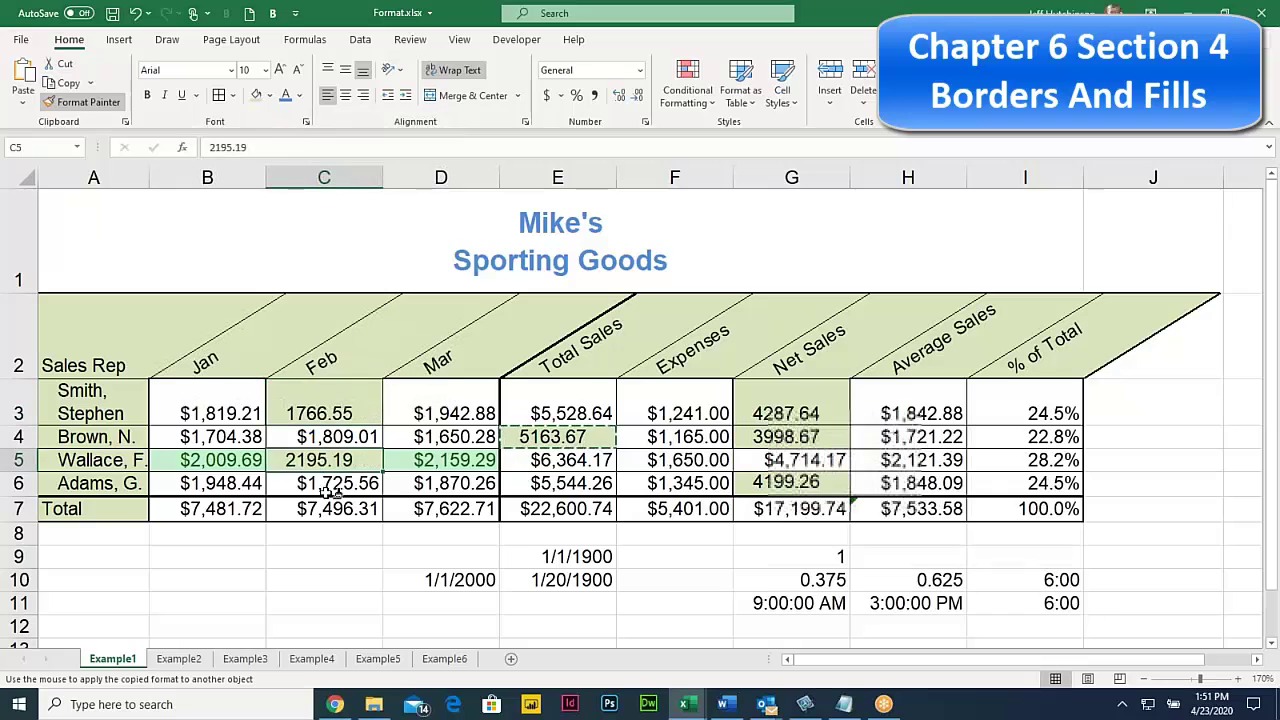
click(322, 485)
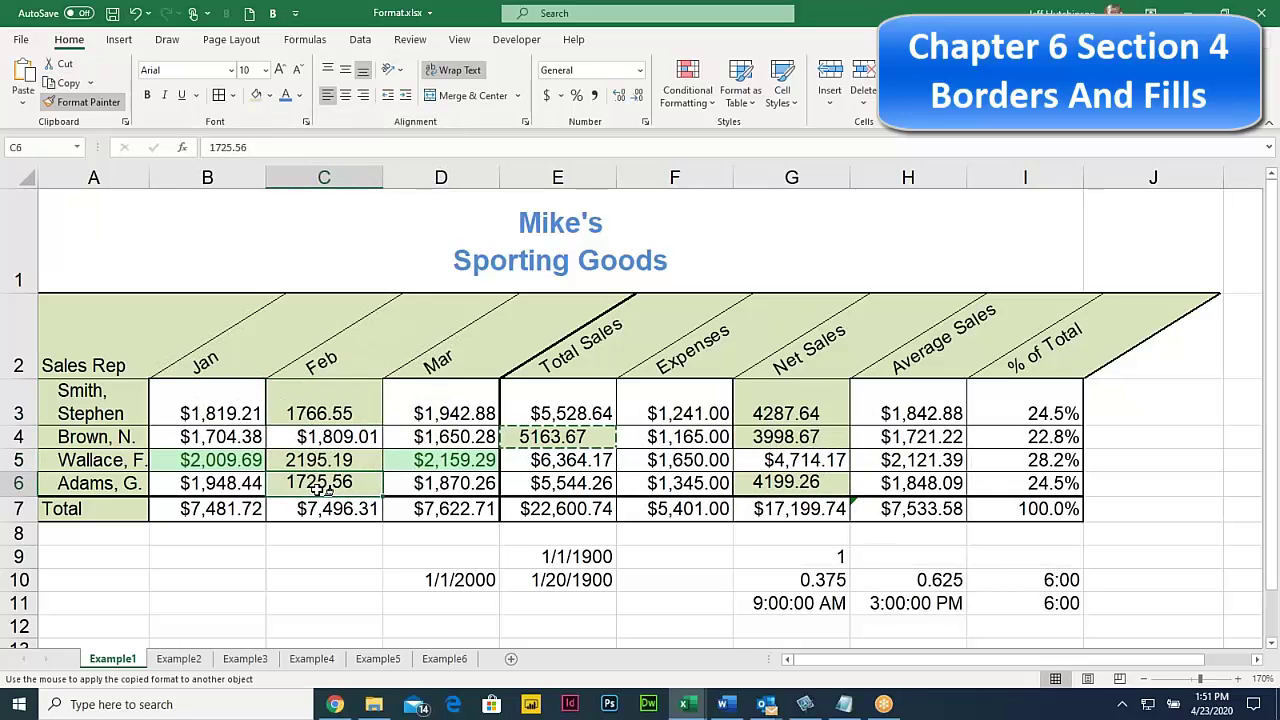
click(324, 437)
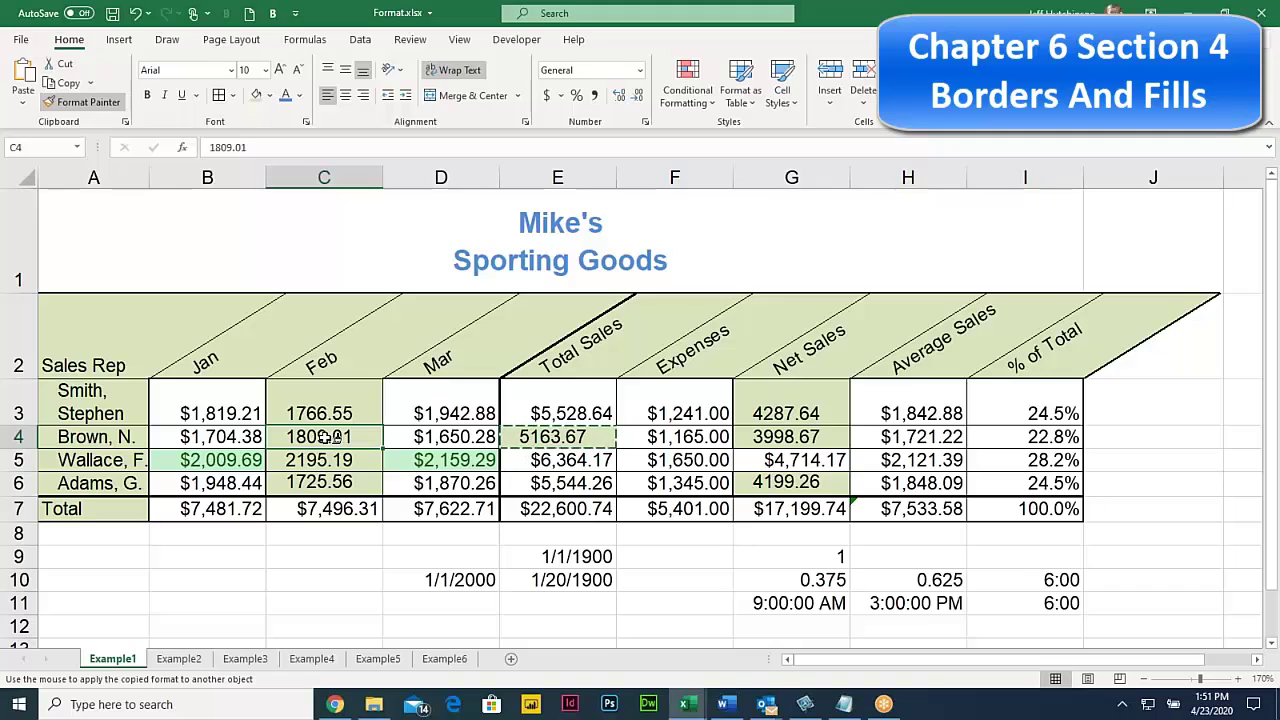
key(Escape)
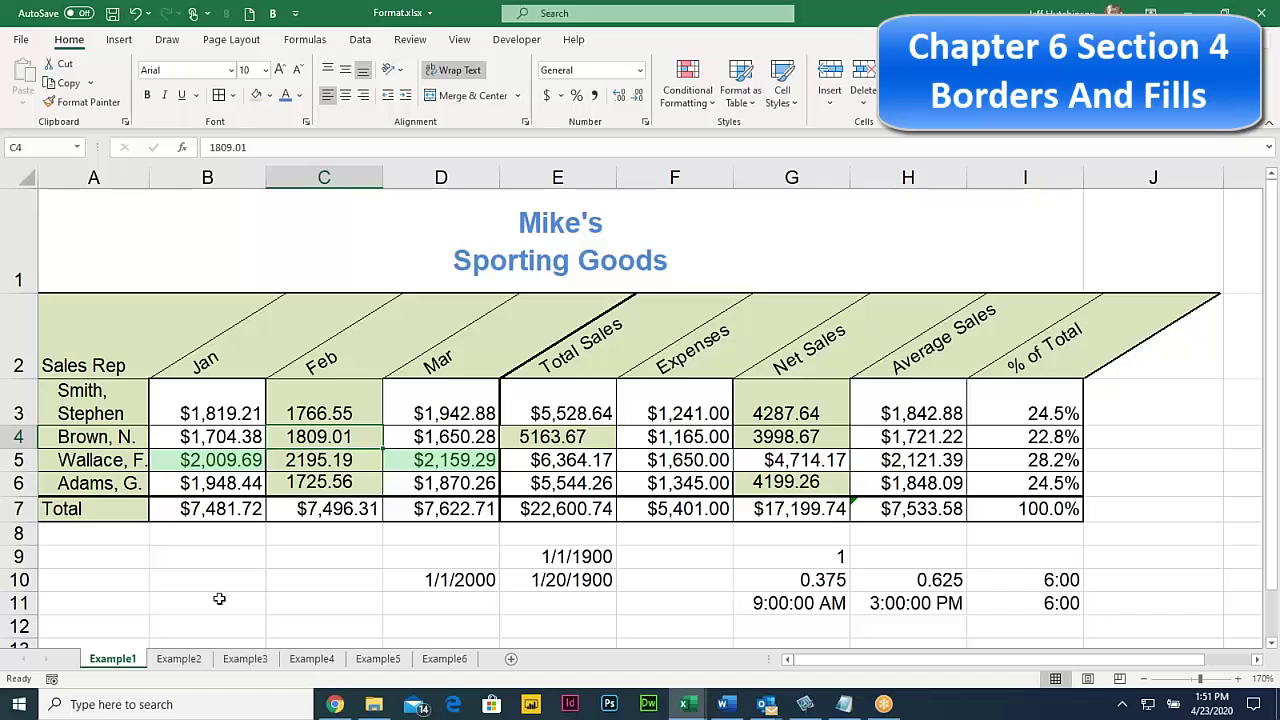
Switch to the Example2 sheet and look over the report's title, region labels, column headings and figures
click(180, 659)
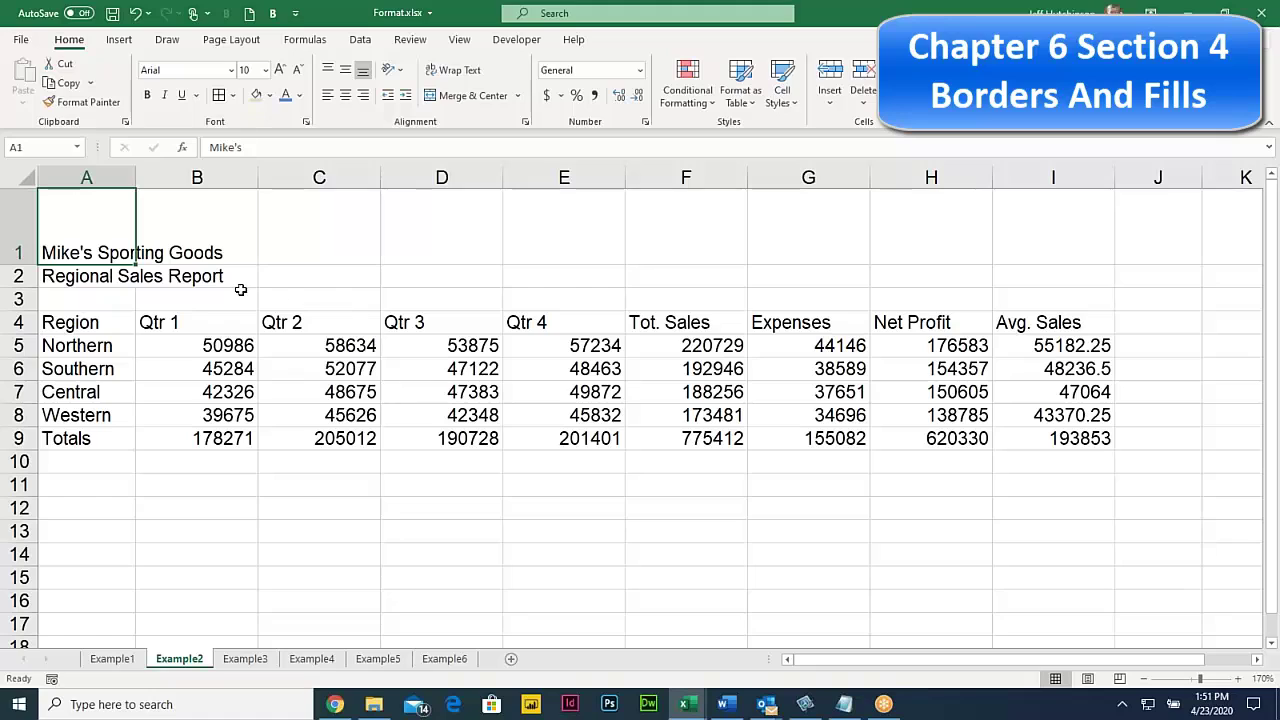
drag(291, 234, 91, 235)
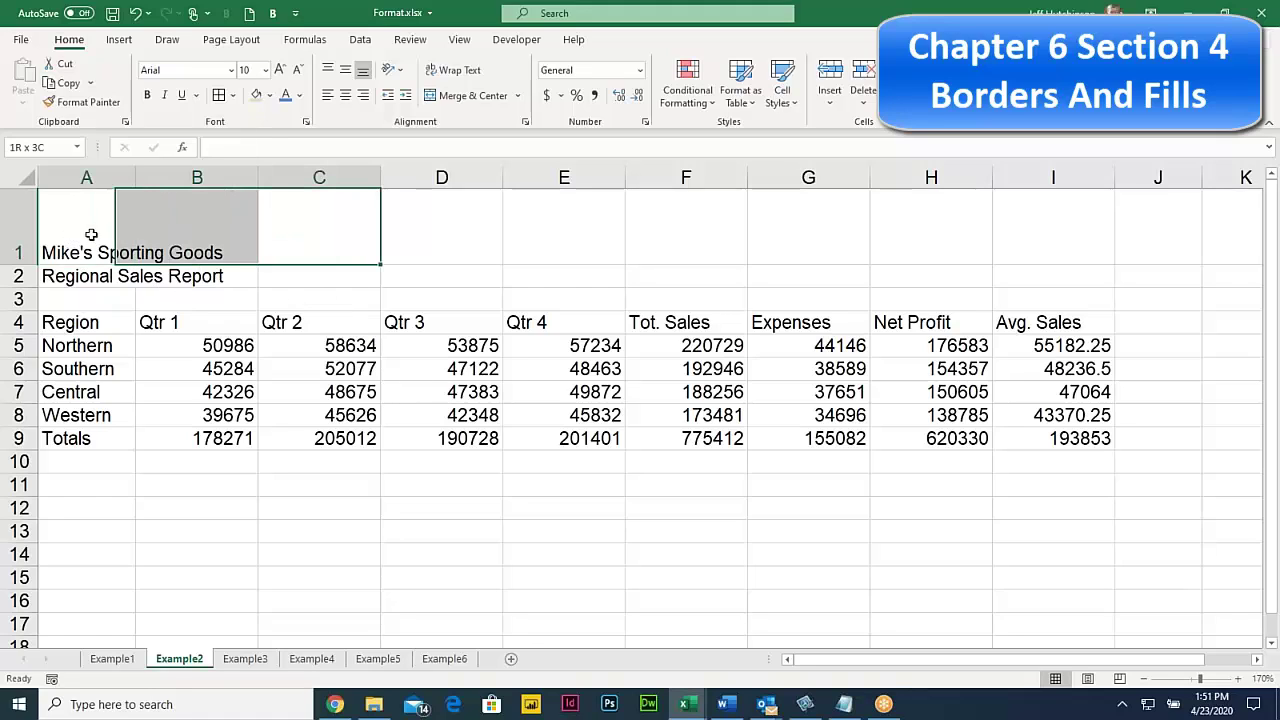
drag(101, 341, 108, 412)
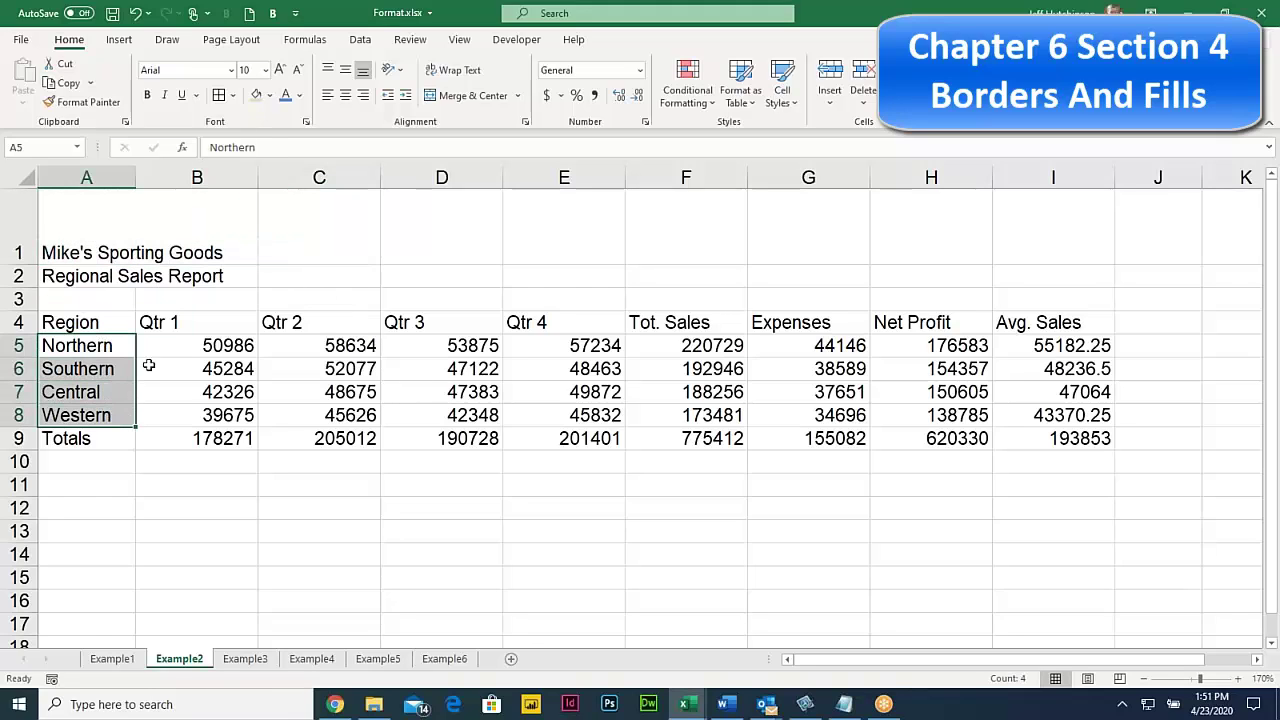
drag(160, 323, 1006, 323)
drag(265, 349, 1031, 441)
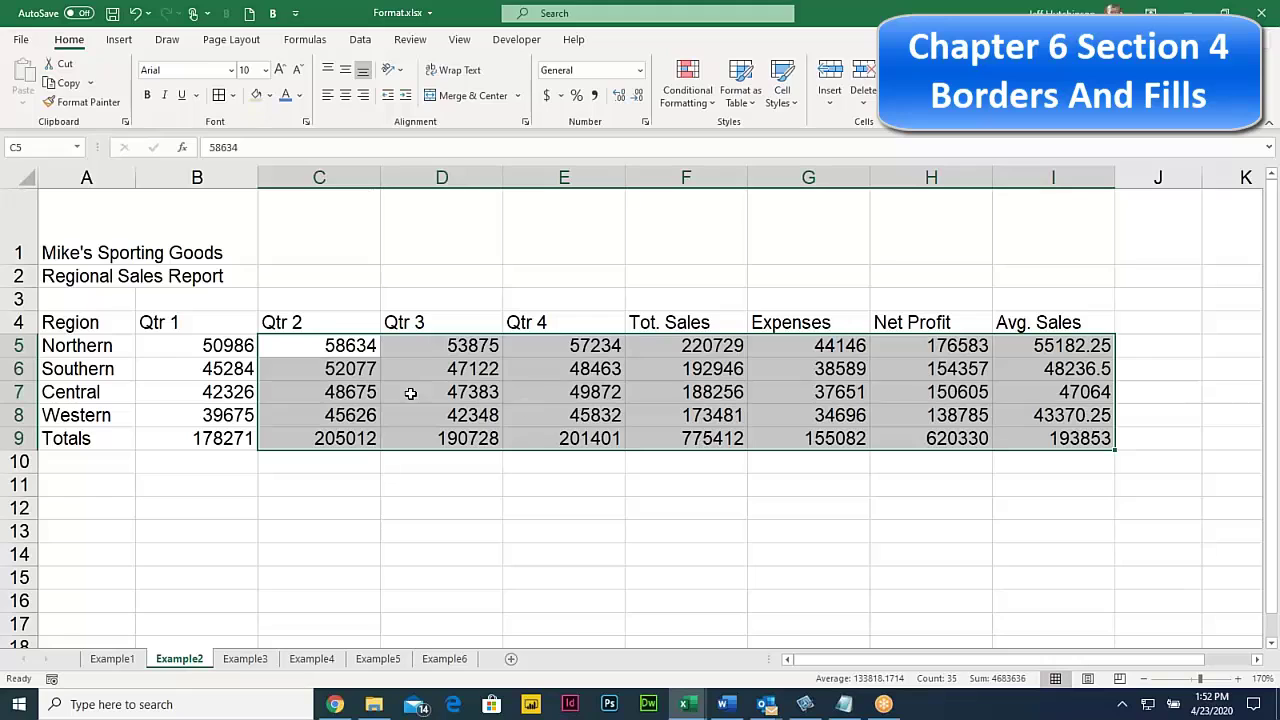
drag(131, 344, 133, 343)
click(80, 223)
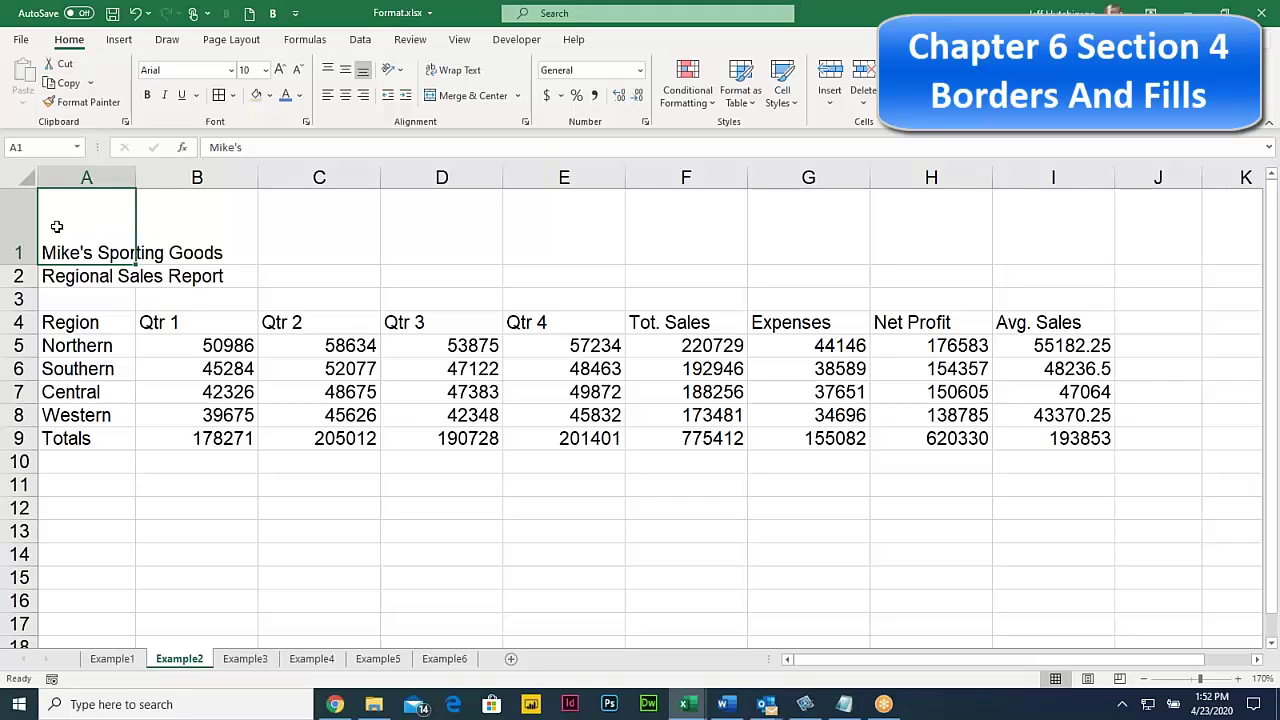
Merge and center the company title across A1:I1, make it bold and enlarge it to 16 points
drag(57, 226, 1010, 262)
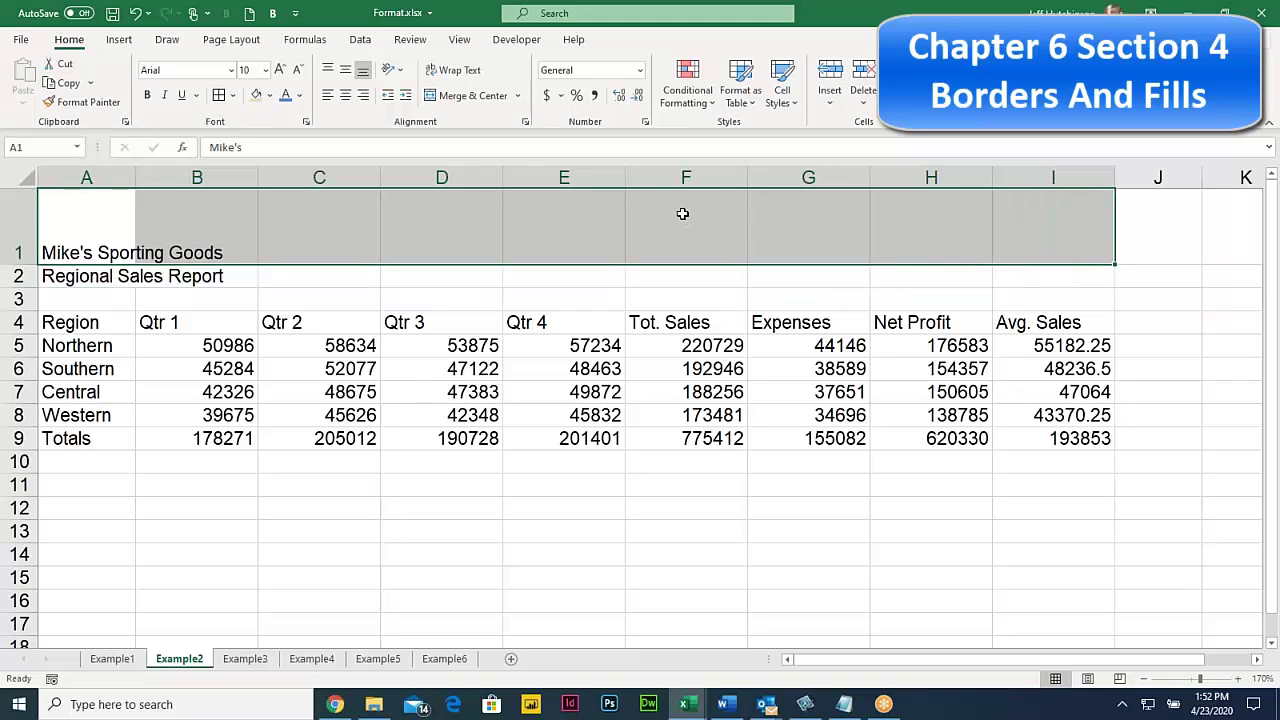
click(473, 97)
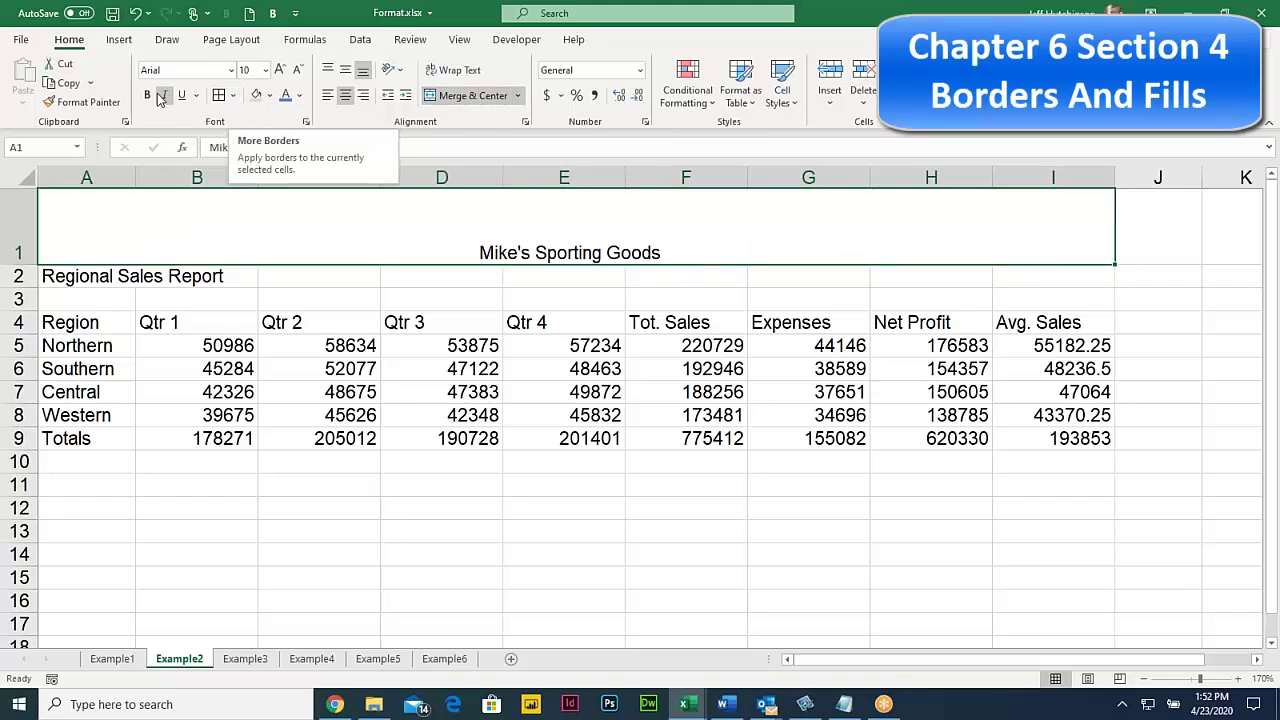
key(ctrl+b)
click(280, 70)
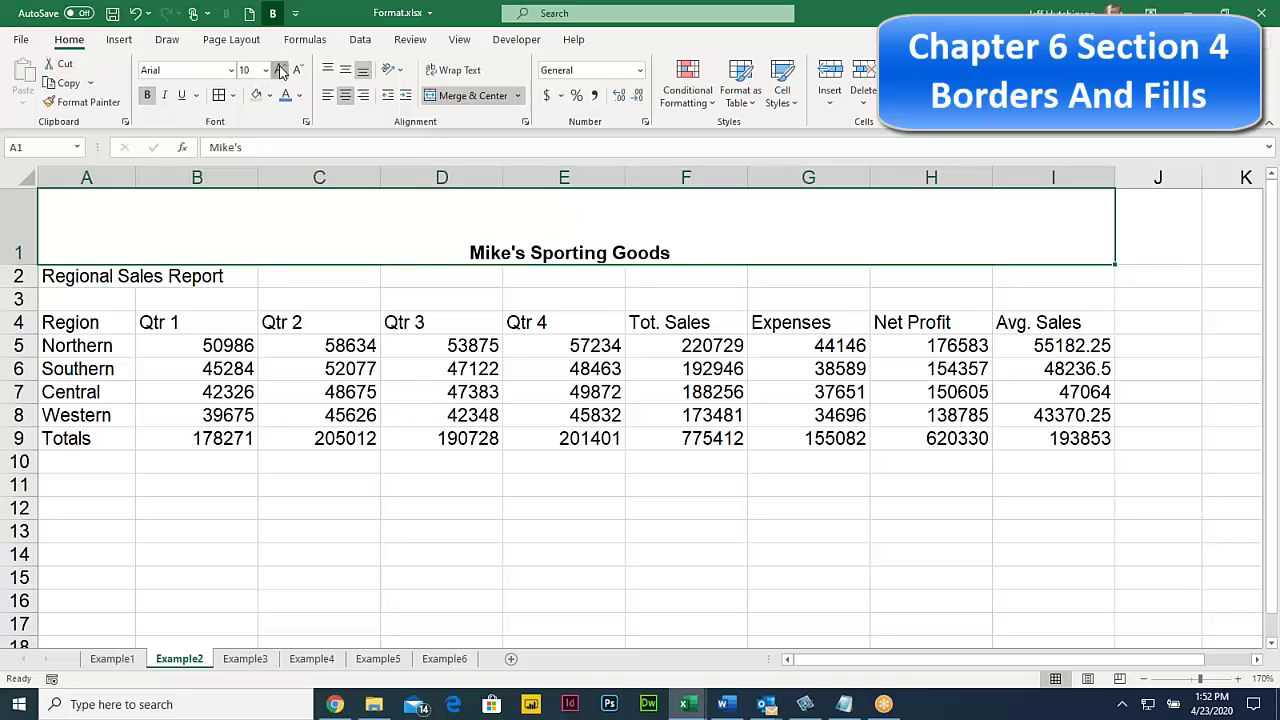
click(280, 70)
click(280, 70)
click(280, 70)
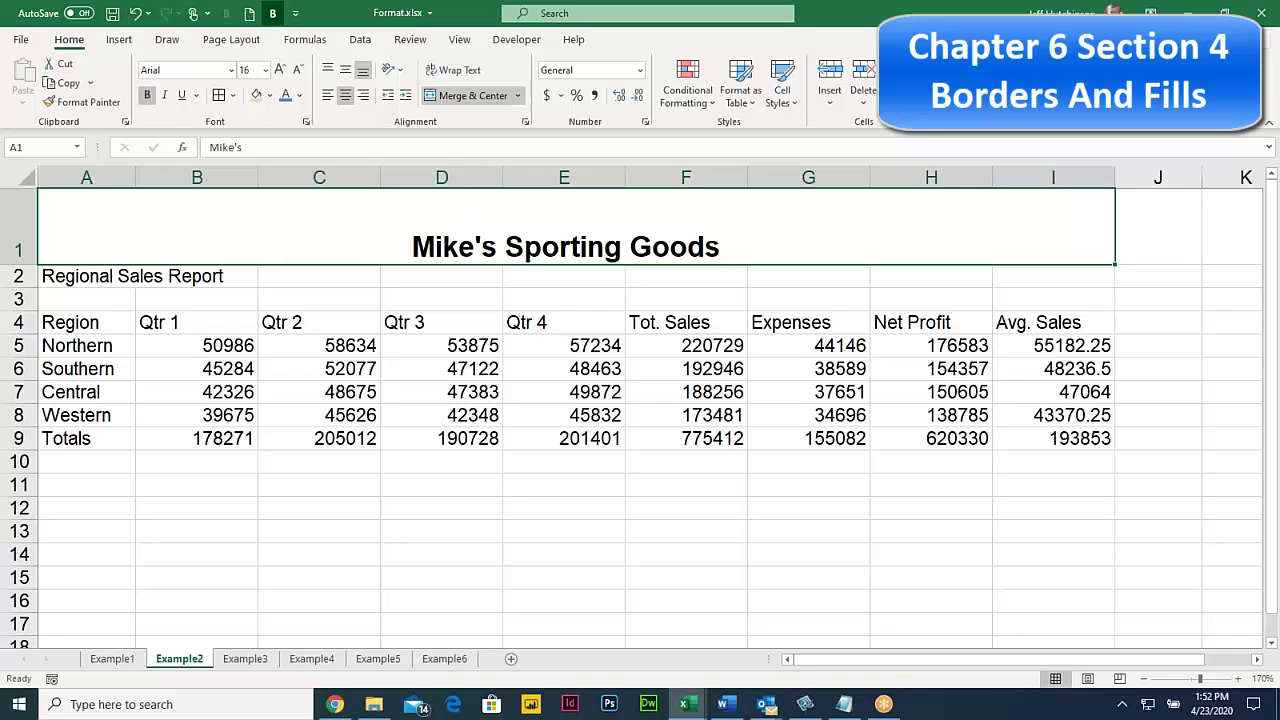
Middle-align the Mike's Sporting Goods title vertically in row 1 and bold the Regional Sales Report subtitle in A2
click(346, 72)
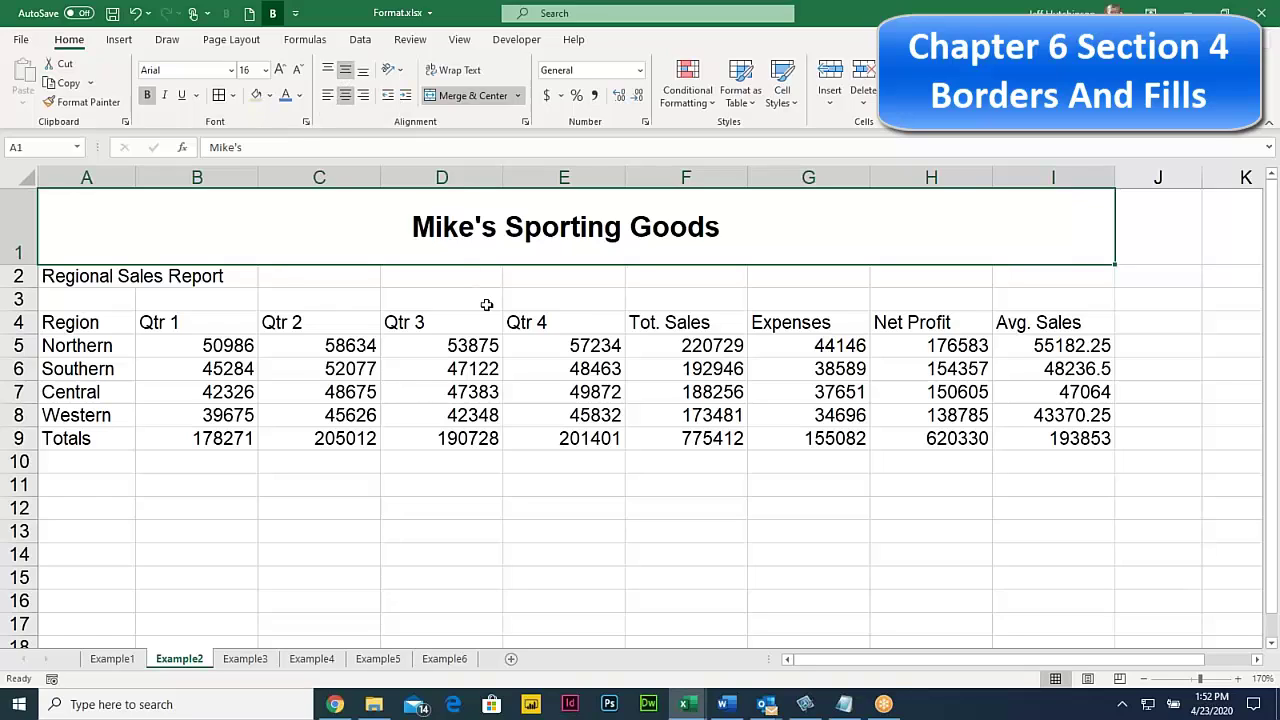
click(347, 303)
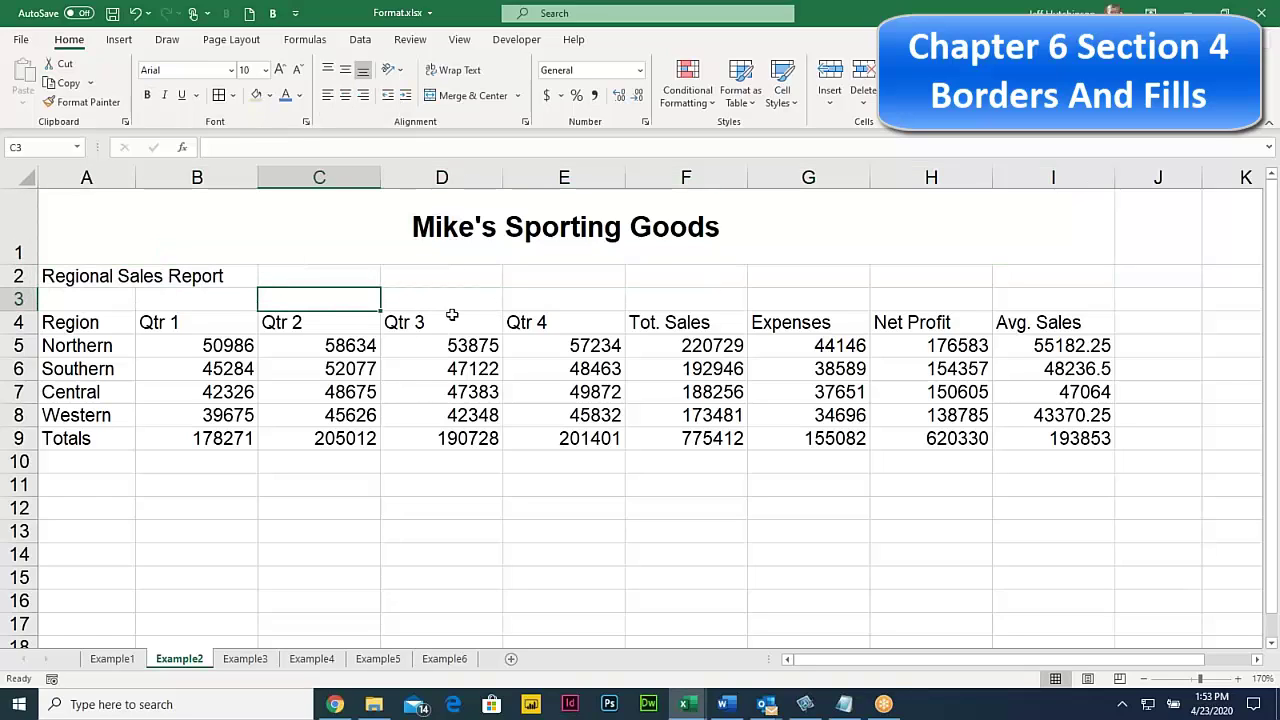
click(88, 277)
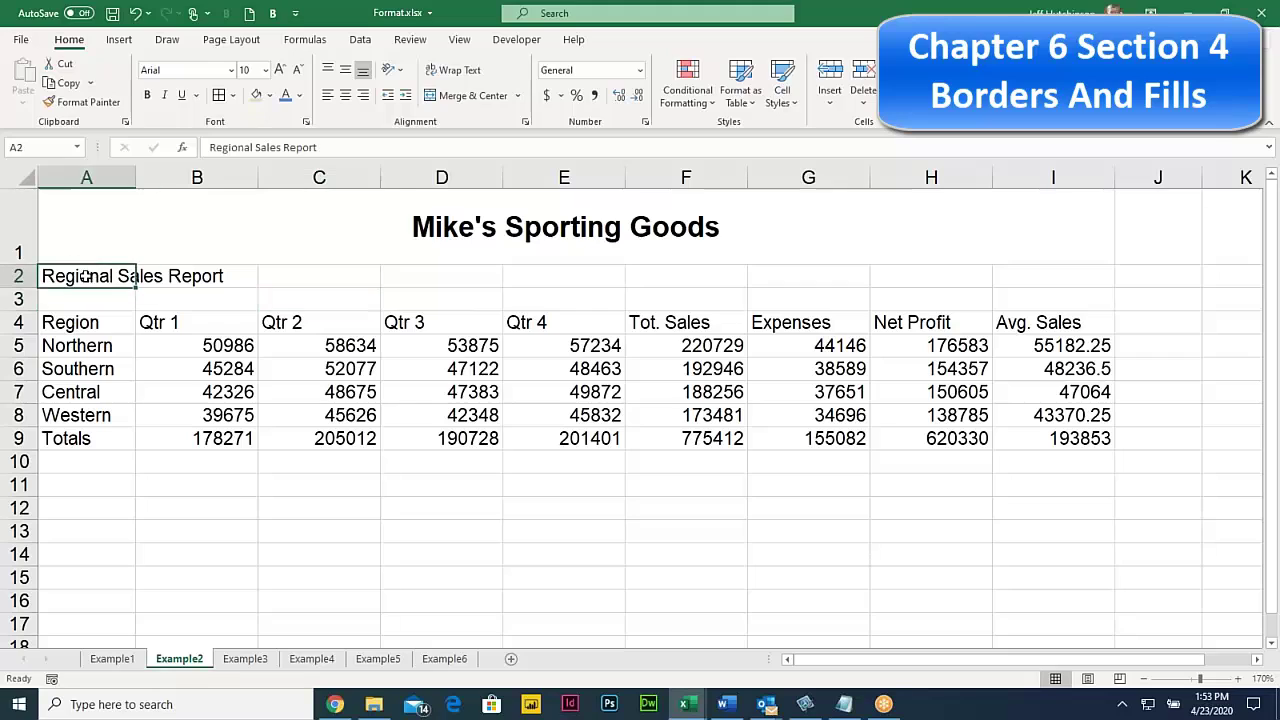
click(149, 96)
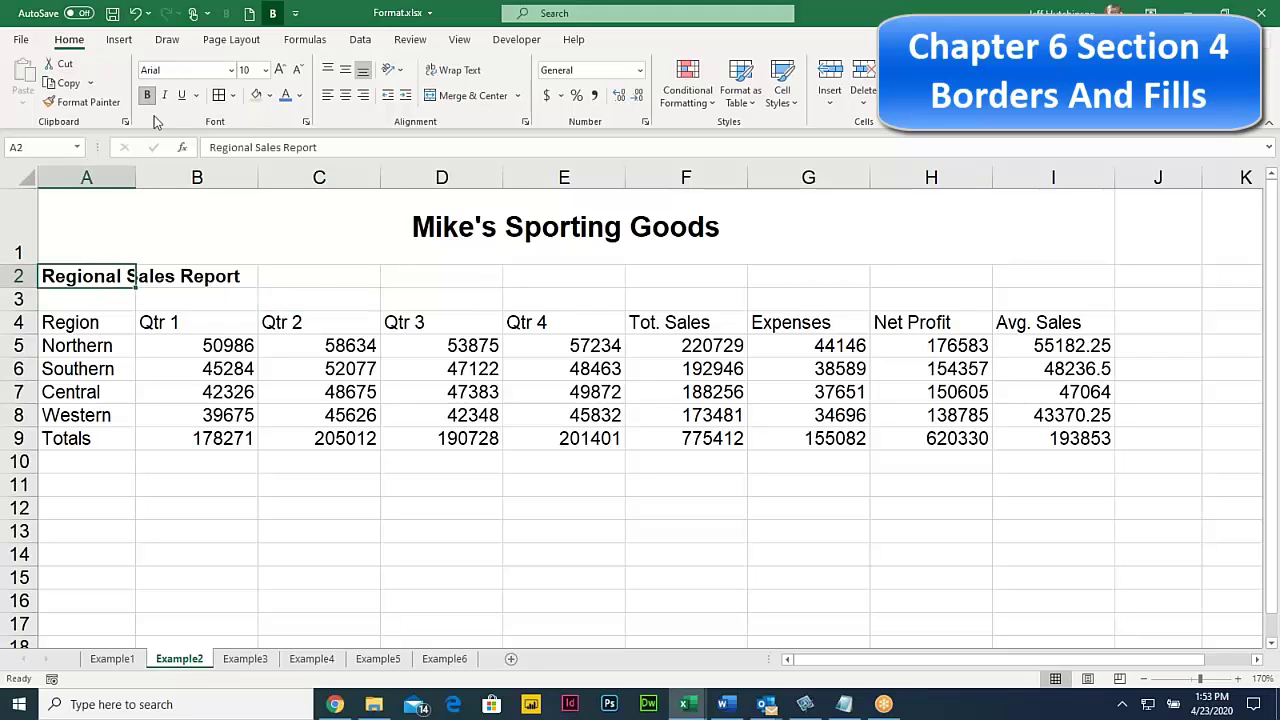
click(319, 300)
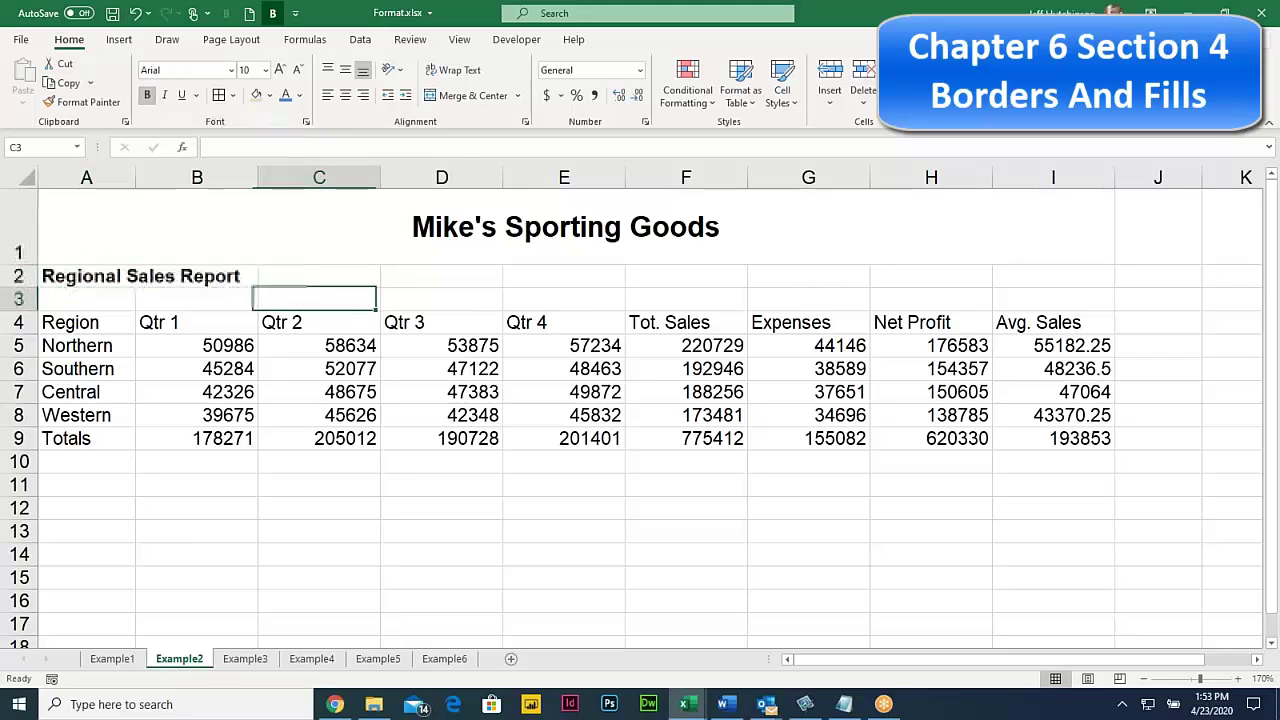
click(321, 322)
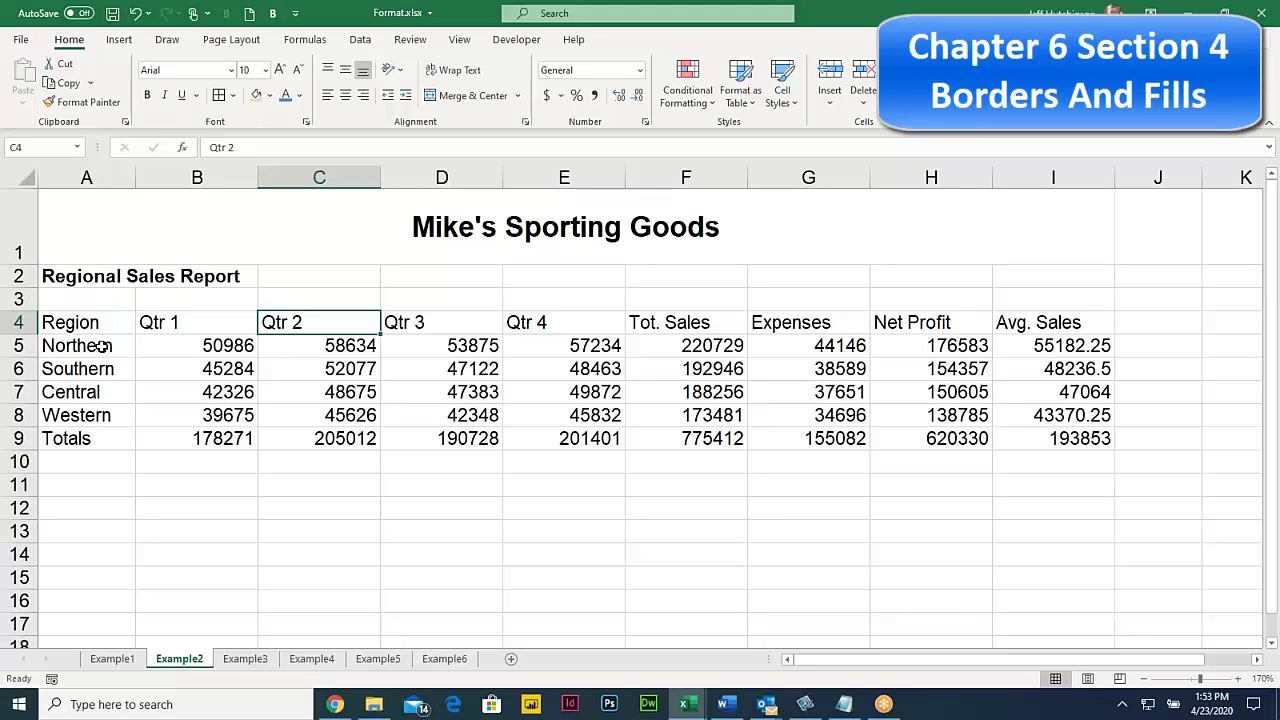
Indent the region names Northern through Western in A5:A8 by one level
drag(104, 347, 104, 410)
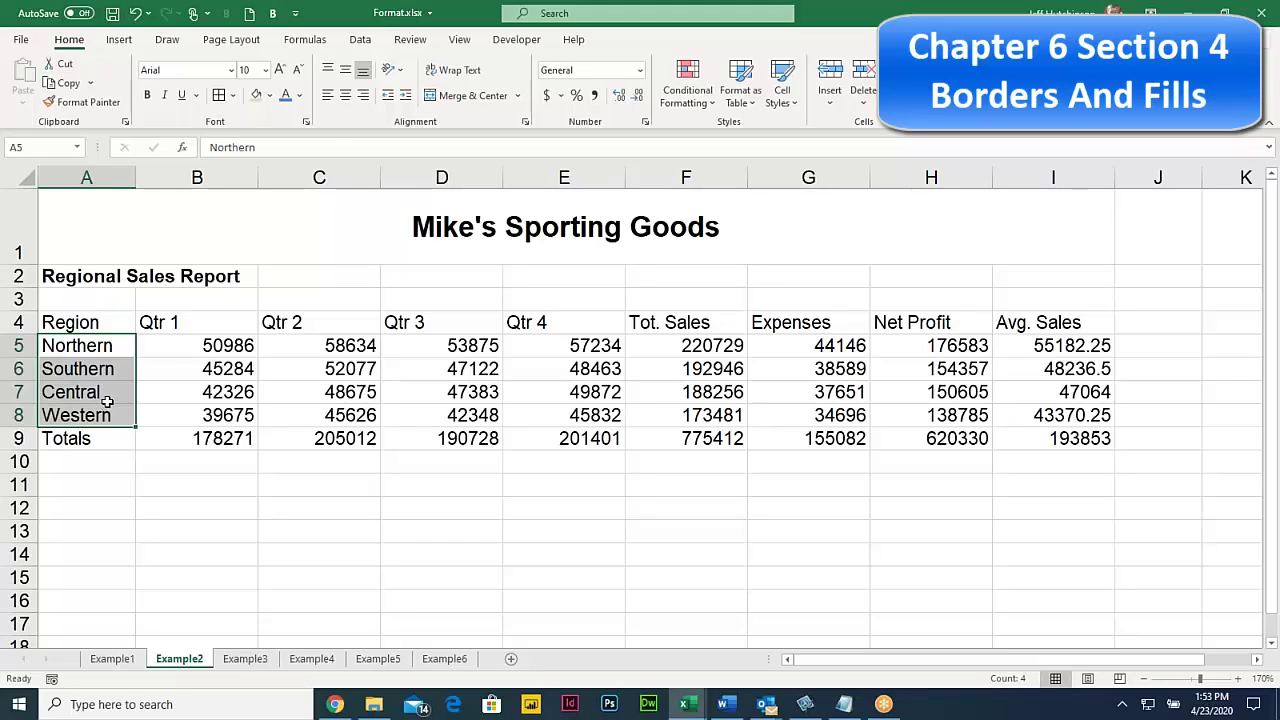
click(408, 100)
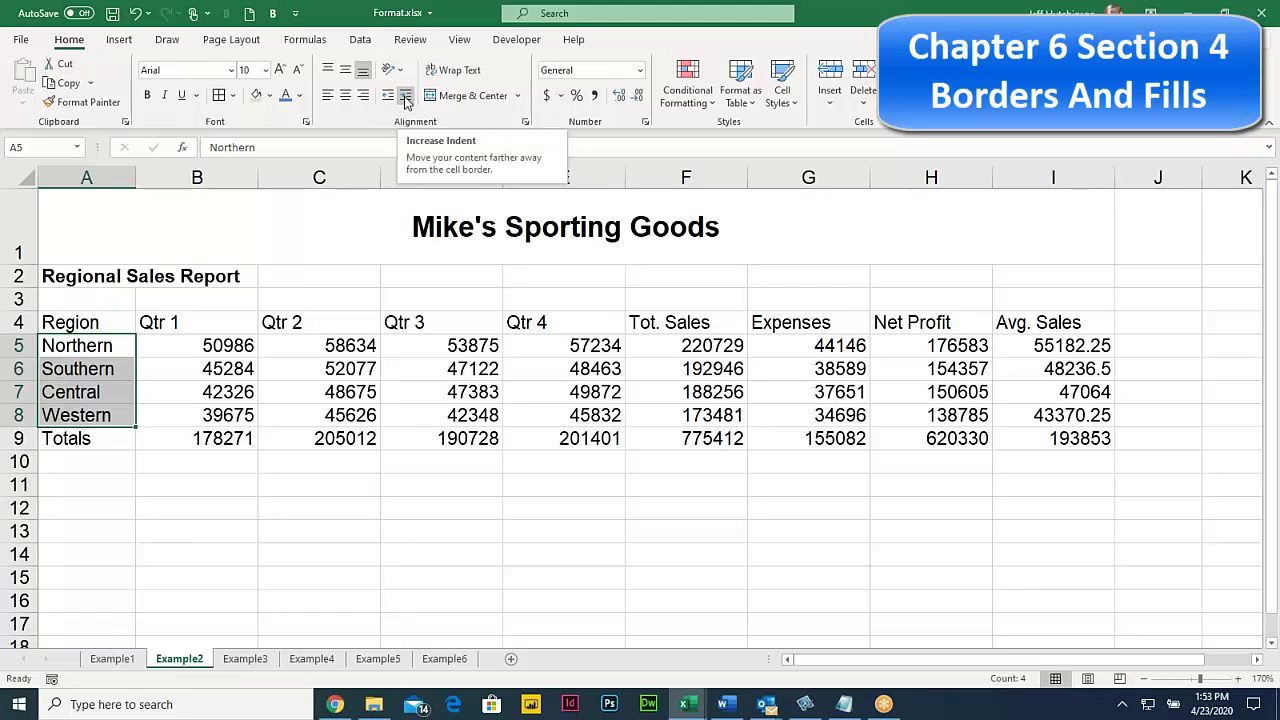
click(406, 101)
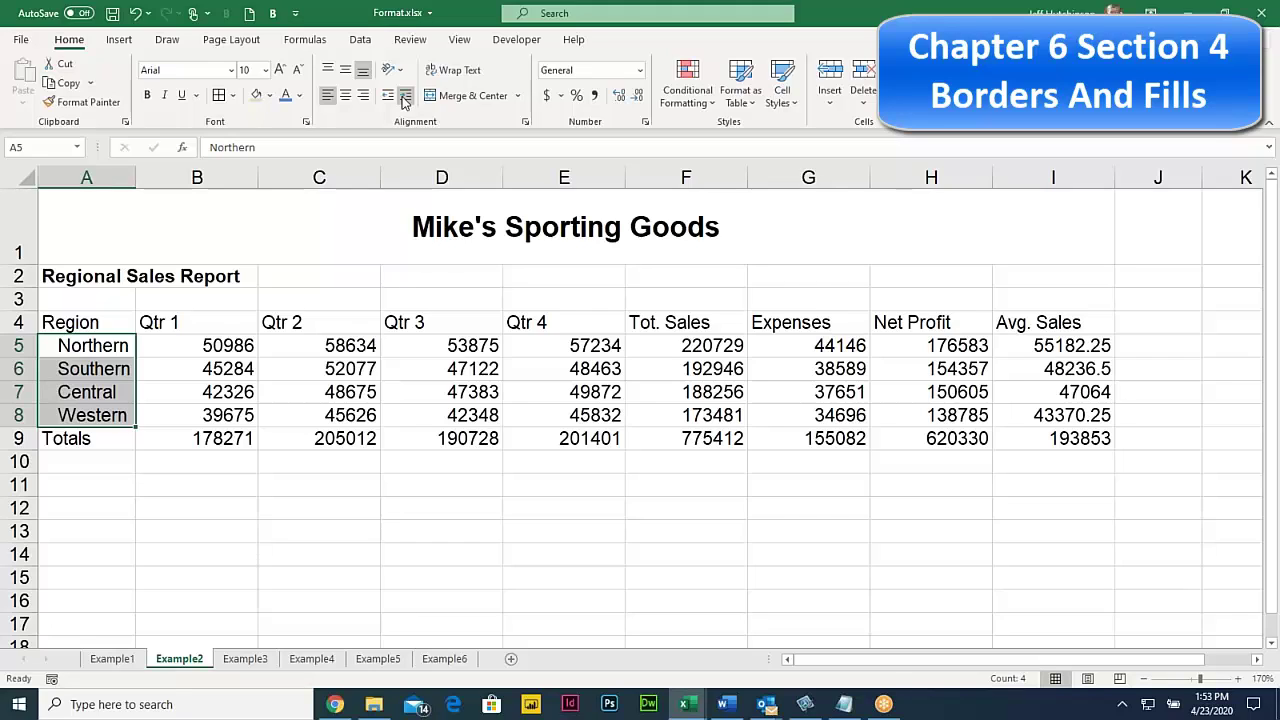
click(105, 322)
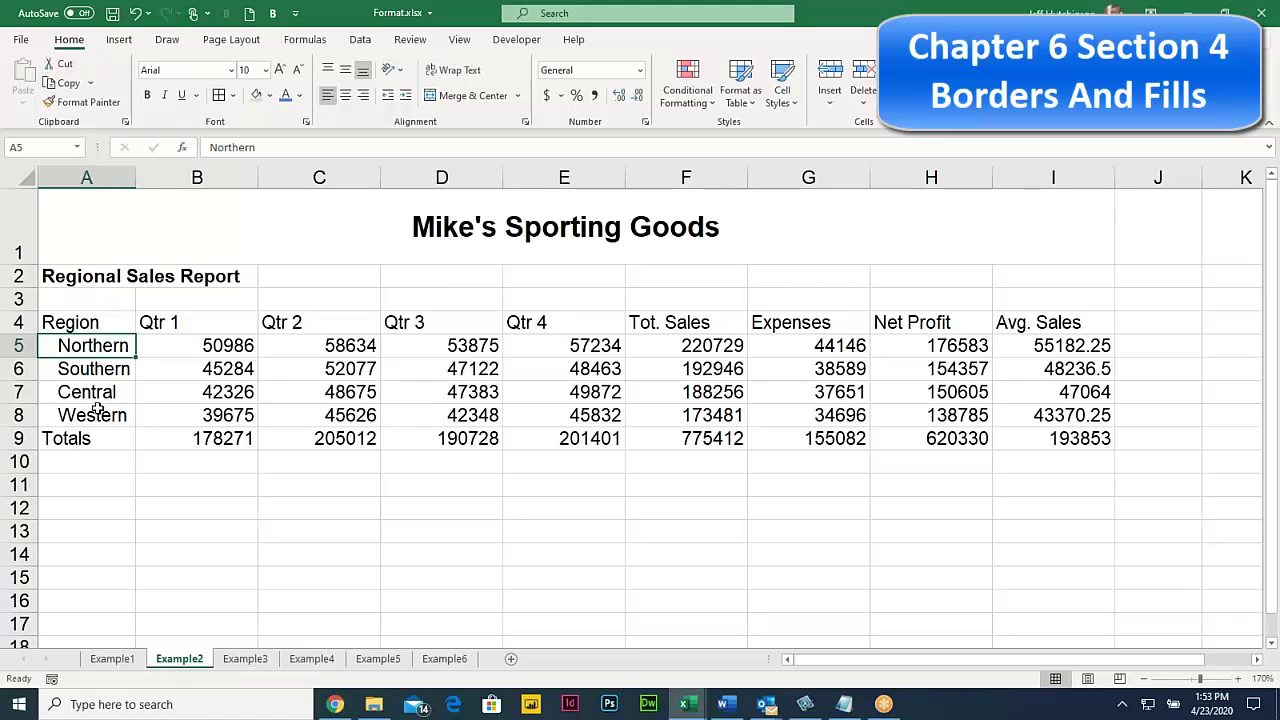
Angle the column headings in B4:I4, from Qtr 1 to Avg. Sales, counterclockwise
click(187, 320)
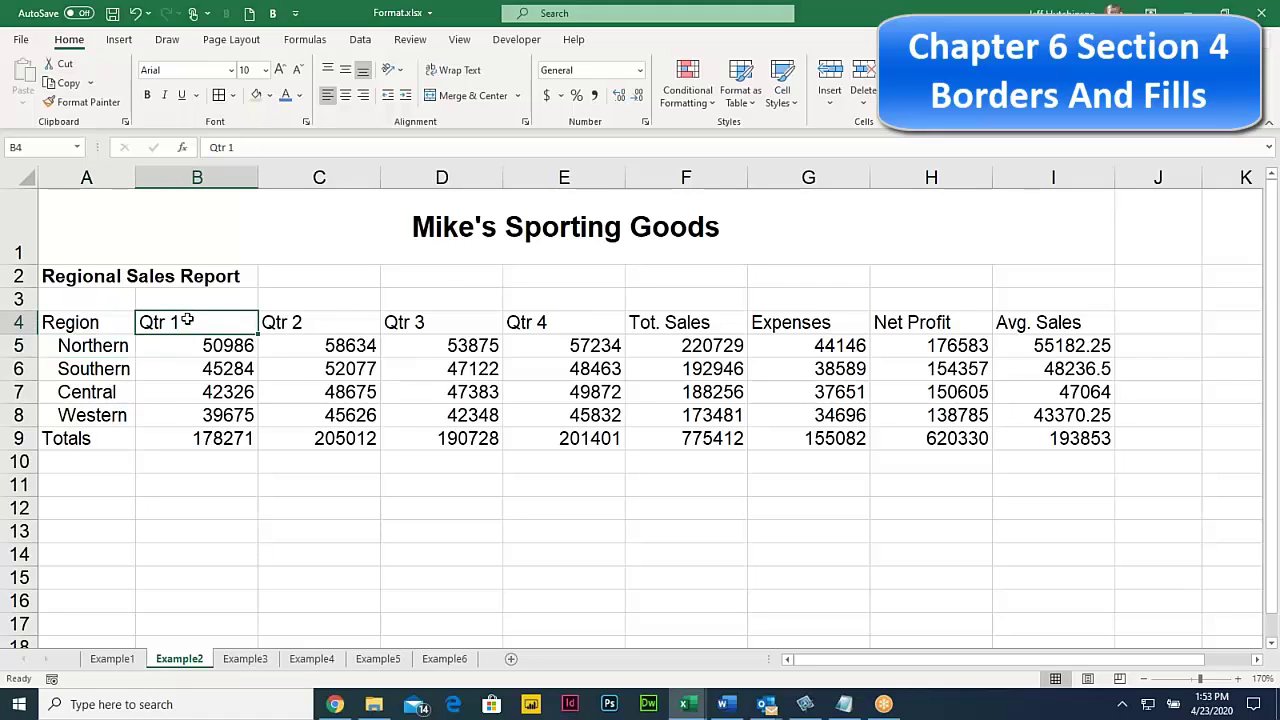
drag(187, 320, 1023, 323)
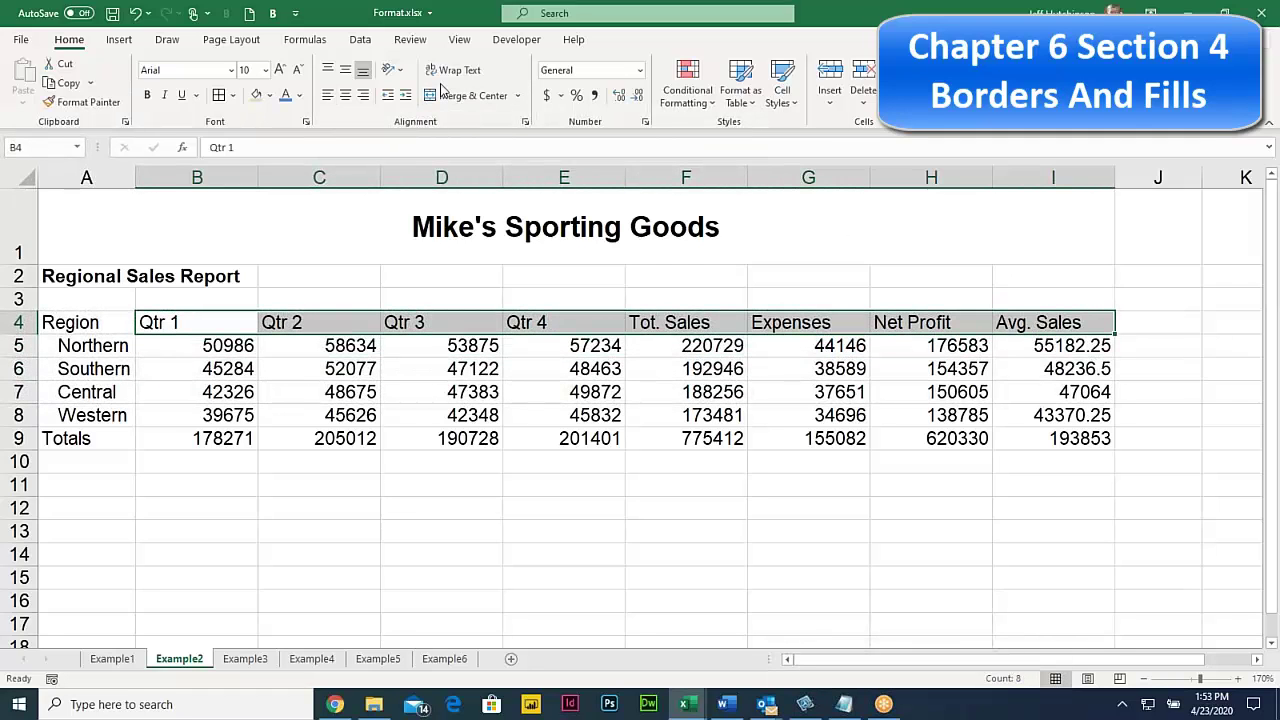
click(400, 72)
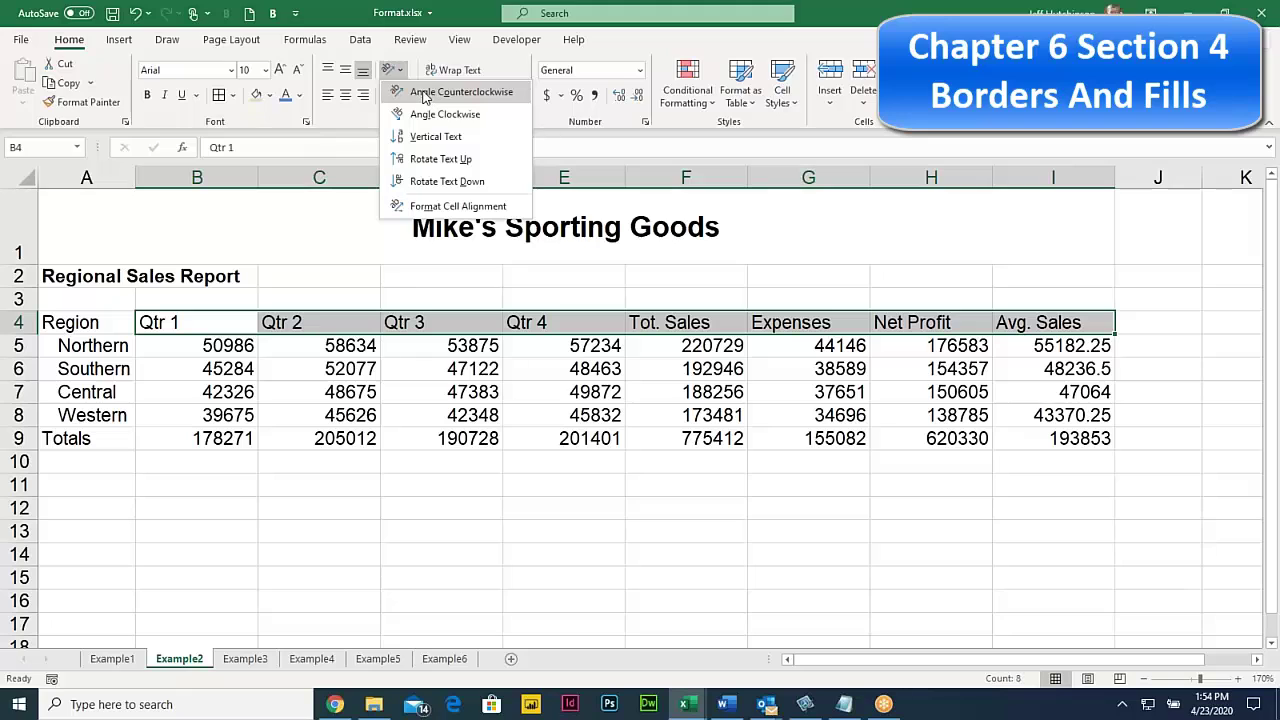
click(425, 93)
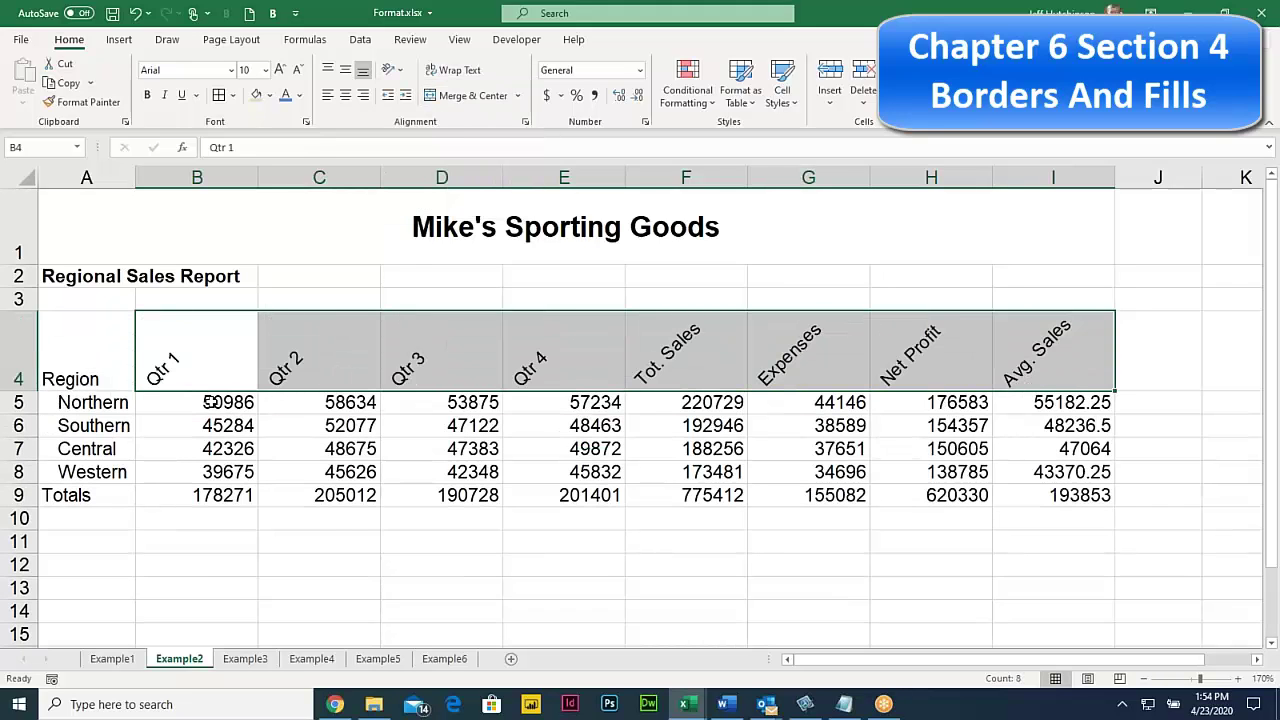
Format the sales figures and totals in B5:I9 as Currency with no decimal places
mouse_move(210, 401)
mouse_down()
mouse_move(737, 497)
mouse_move(1043, 505)
mouse_move(1060, 491)
mouse_up()
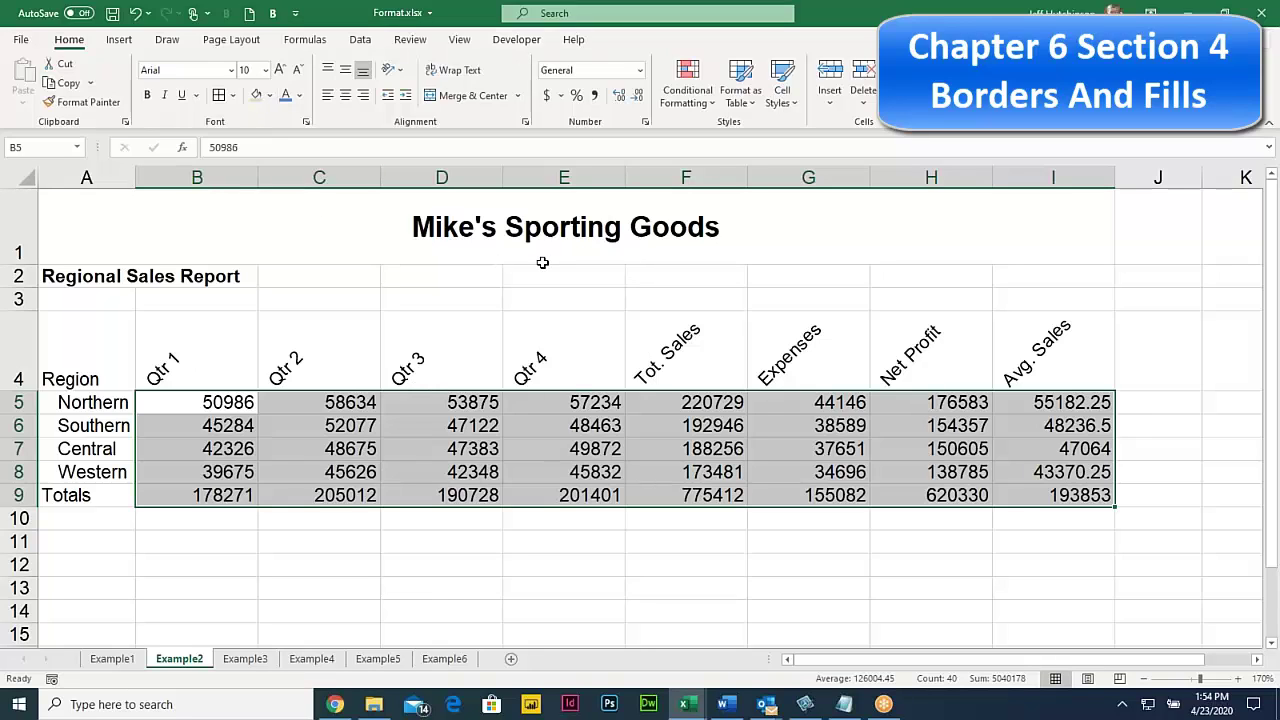
click(640, 74)
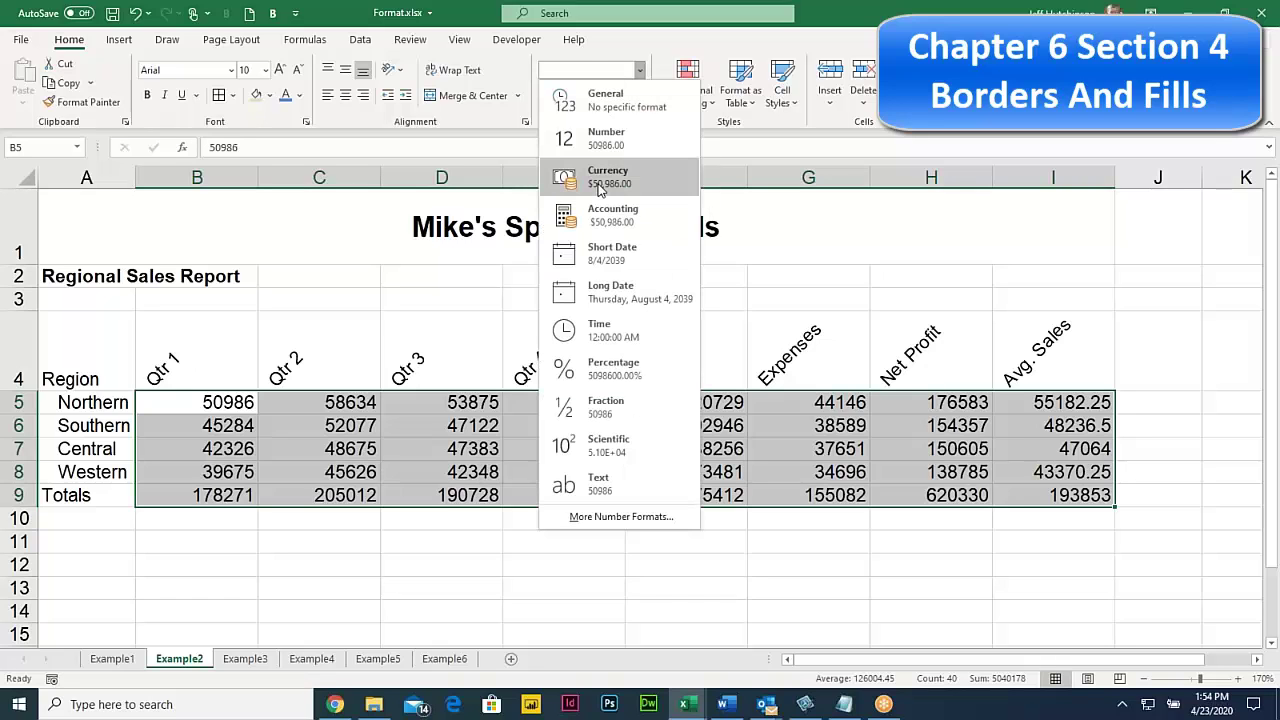
click(600, 189)
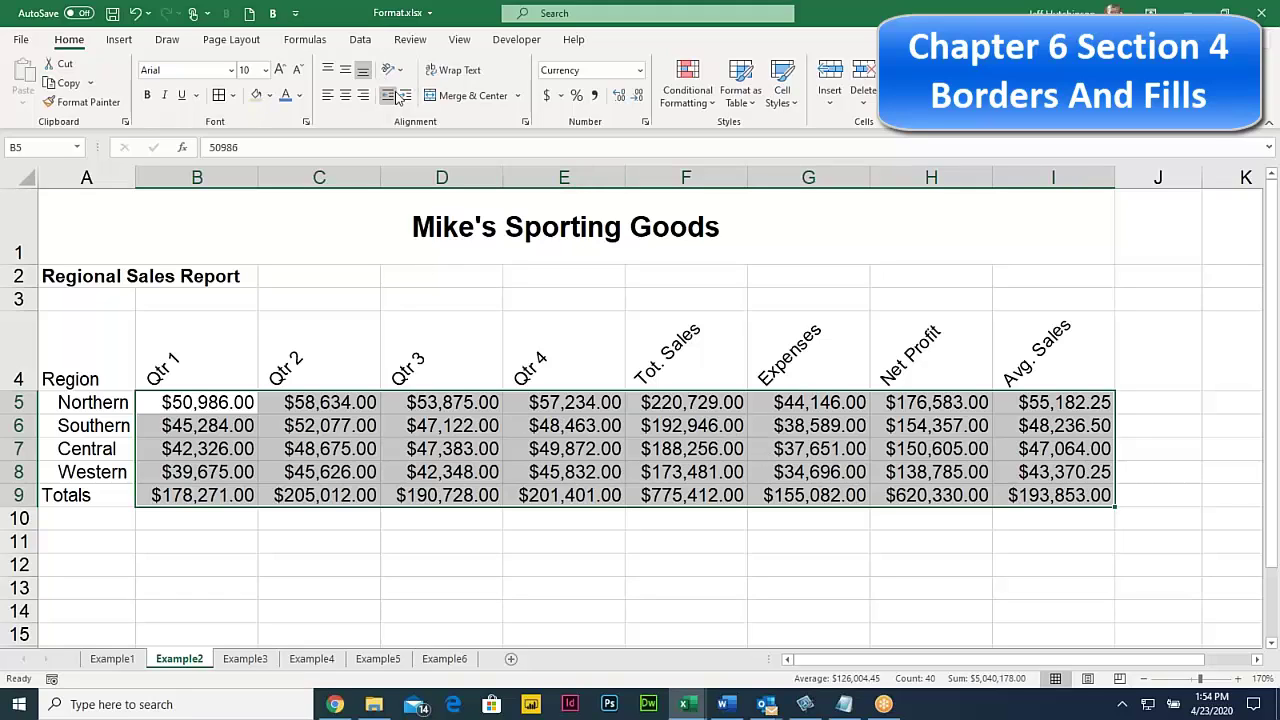
click(638, 96)
click(638, 96)
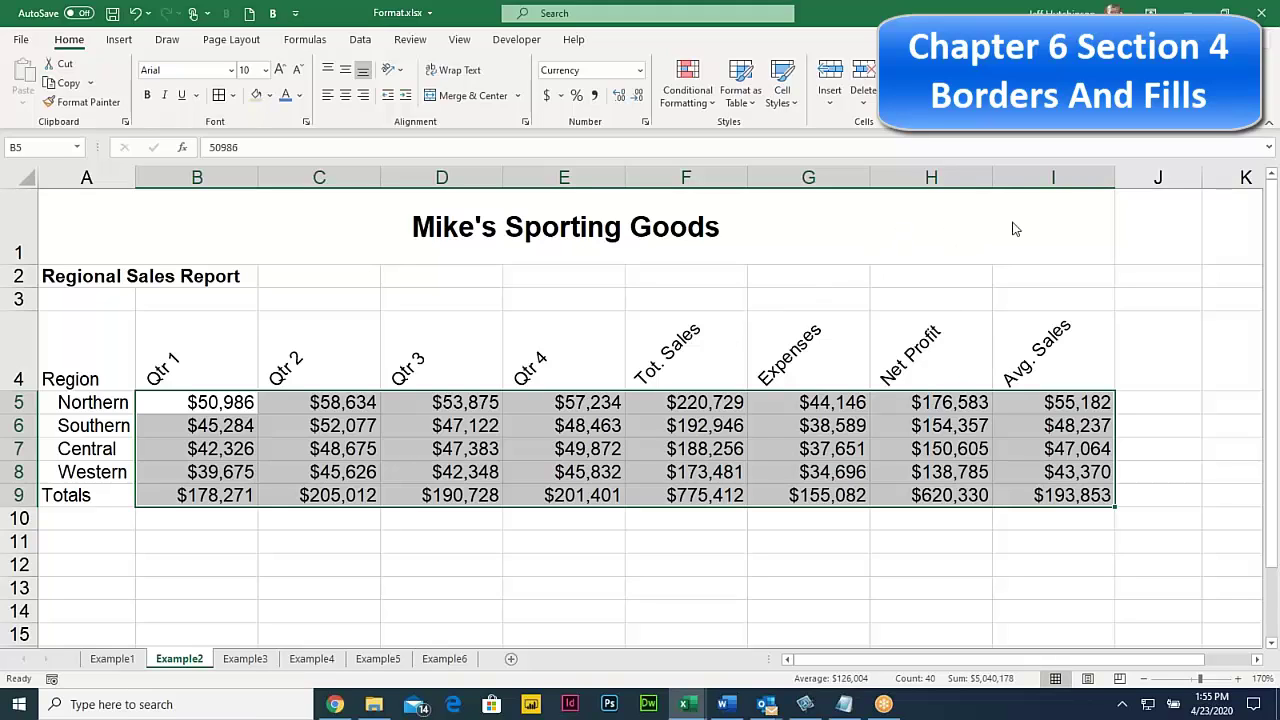
click(1049, 207)
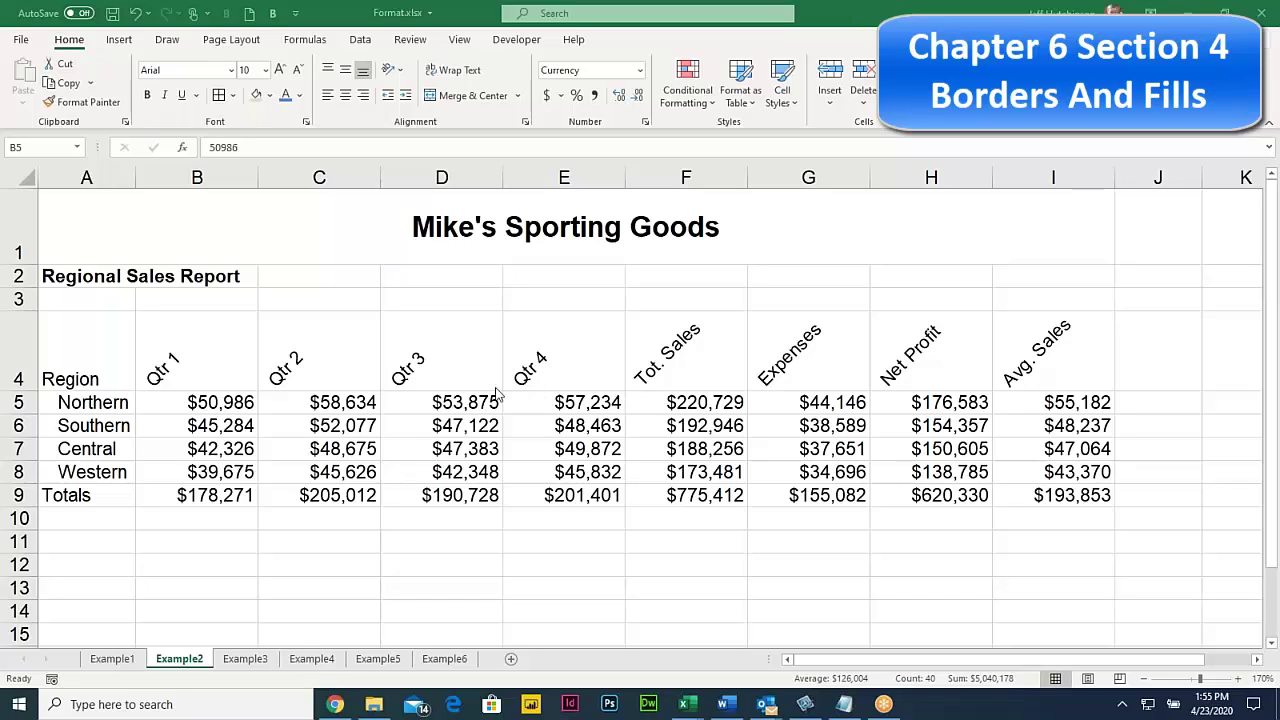
click(460, 367)
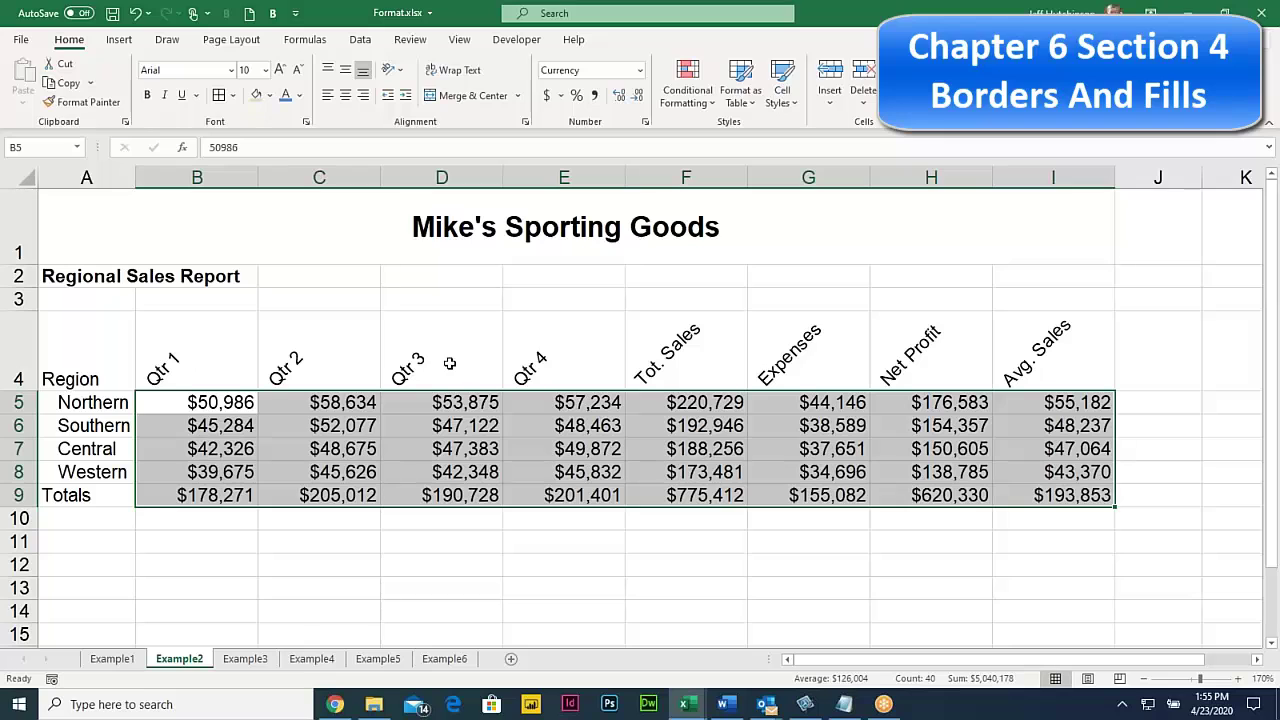
click(455, 228)
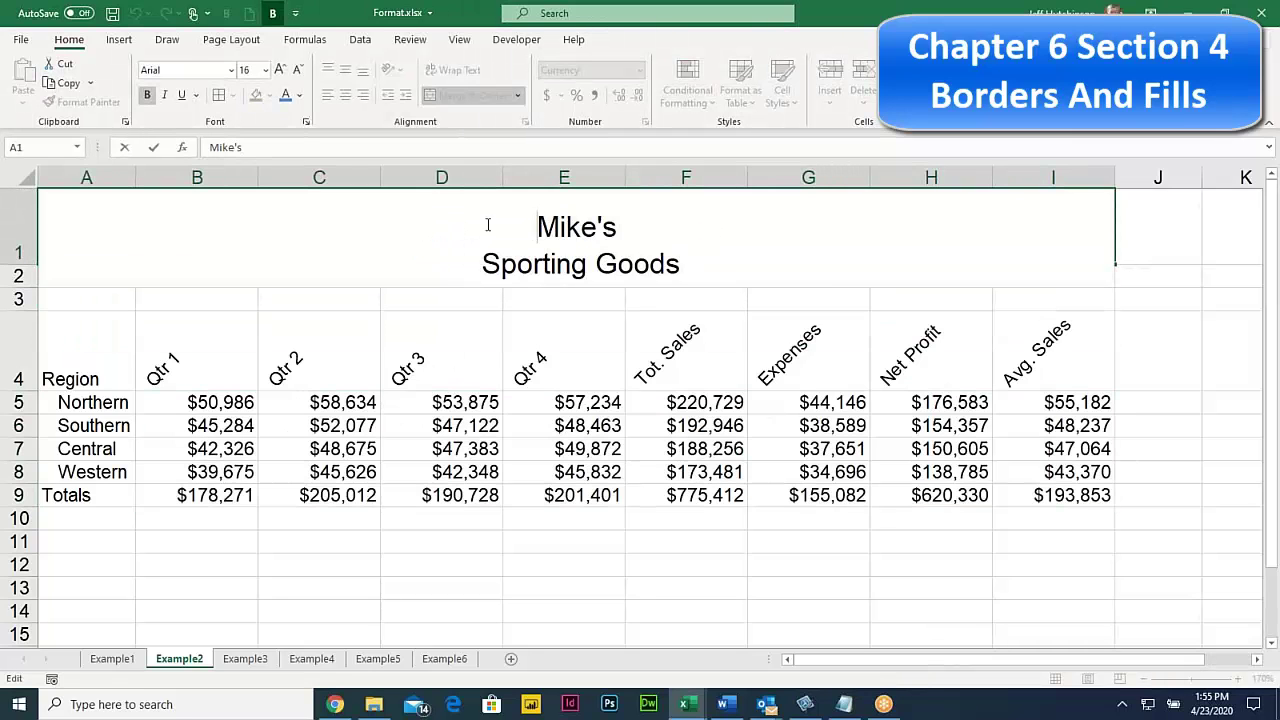
click(414, 360)
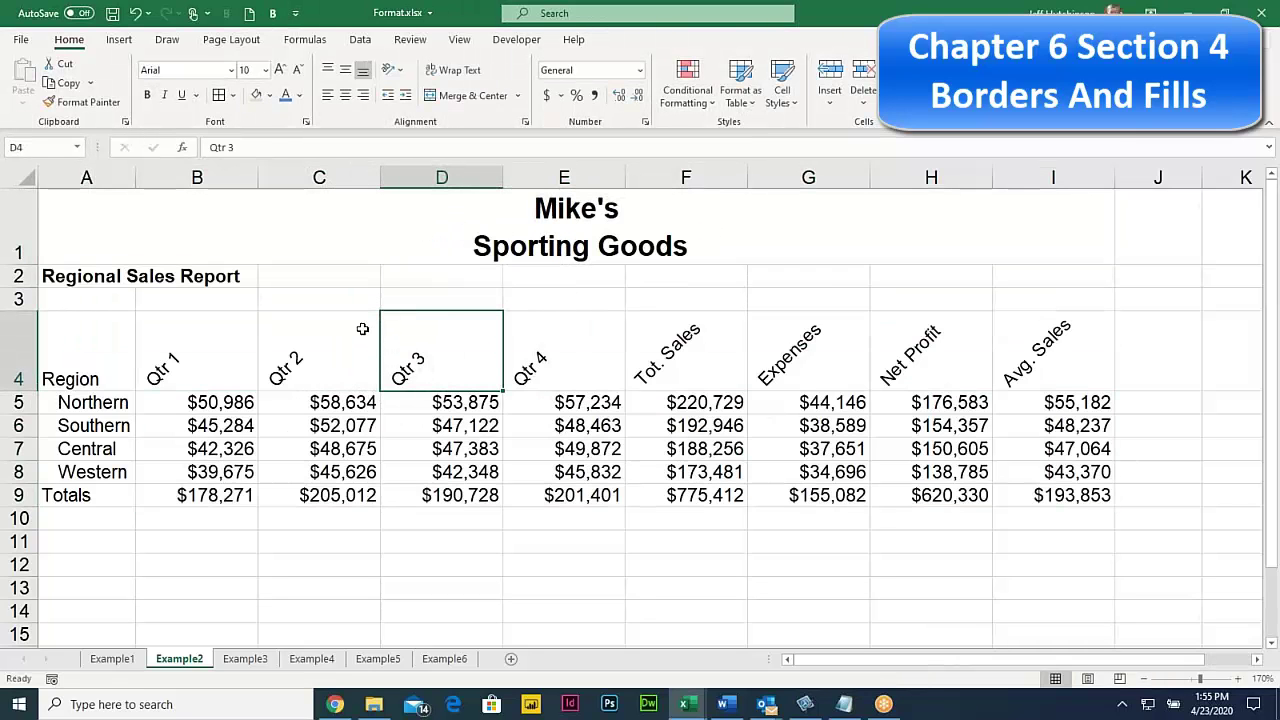
click(577, 204)
double_click(491, 229)
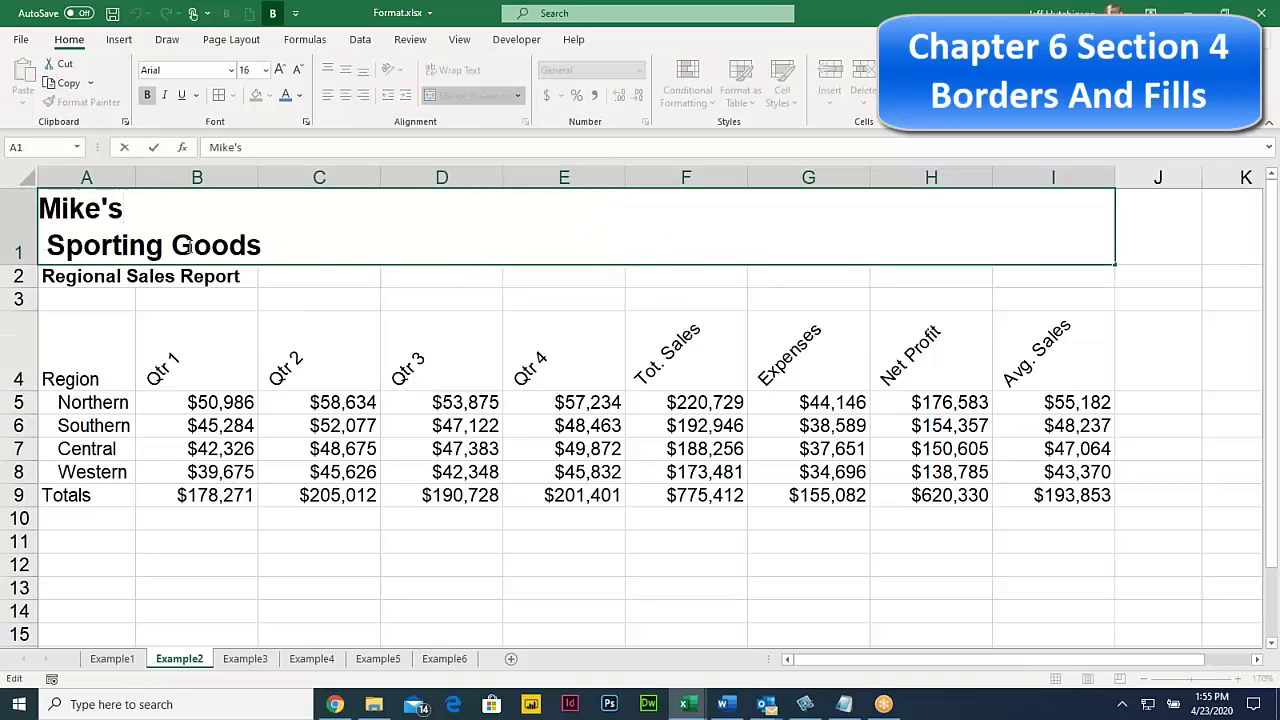
click(287, 335)
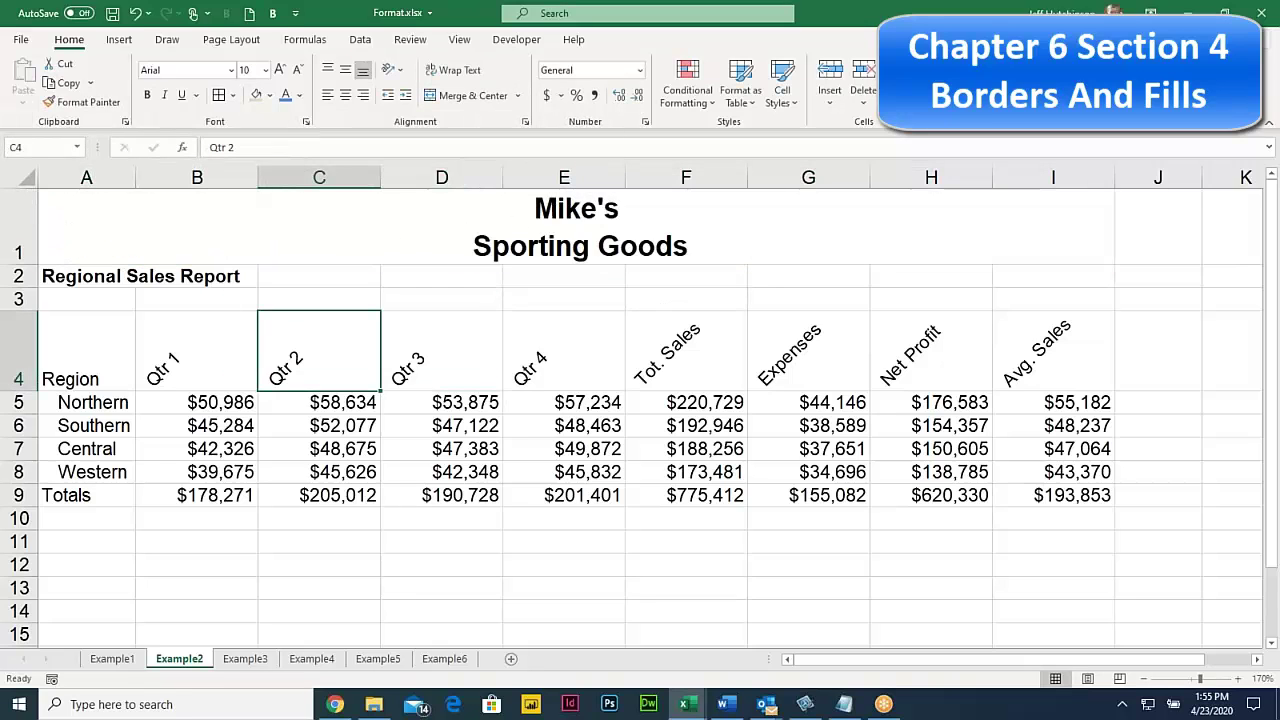
Clear the formatting of the title in A1, and merge and center it across A1:I1 again
click(551, 219)
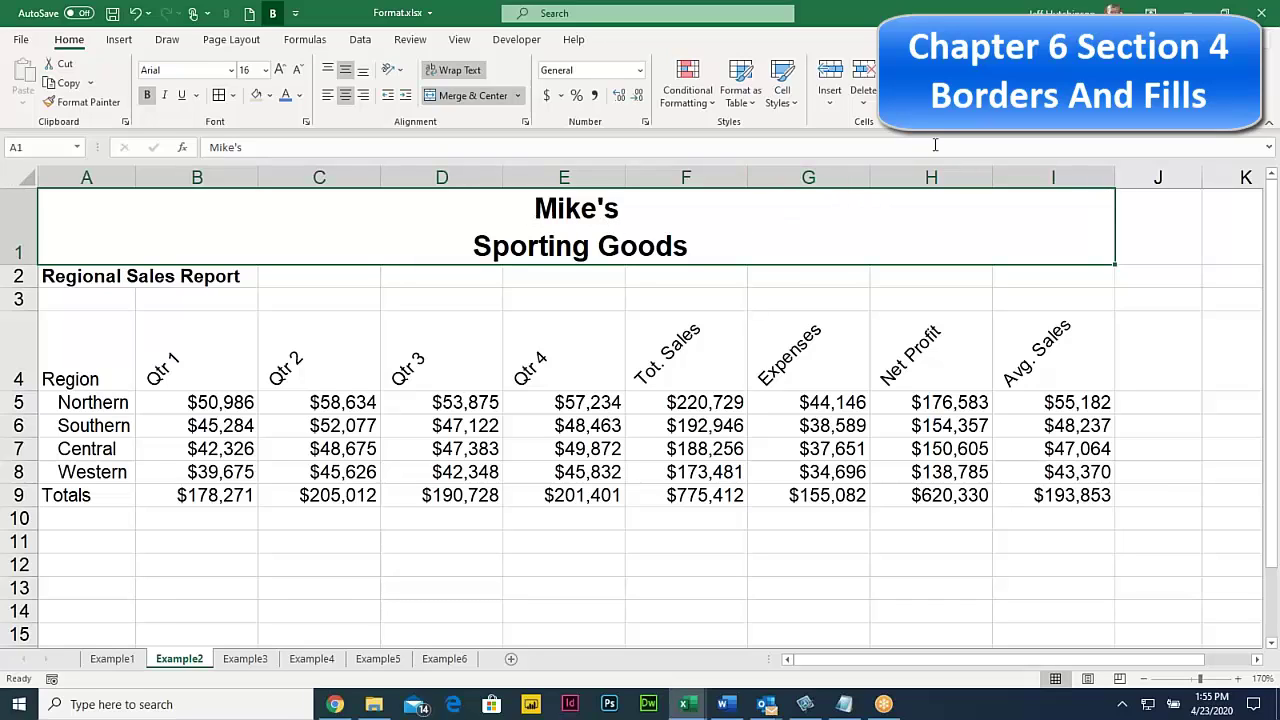
click(948, 103)
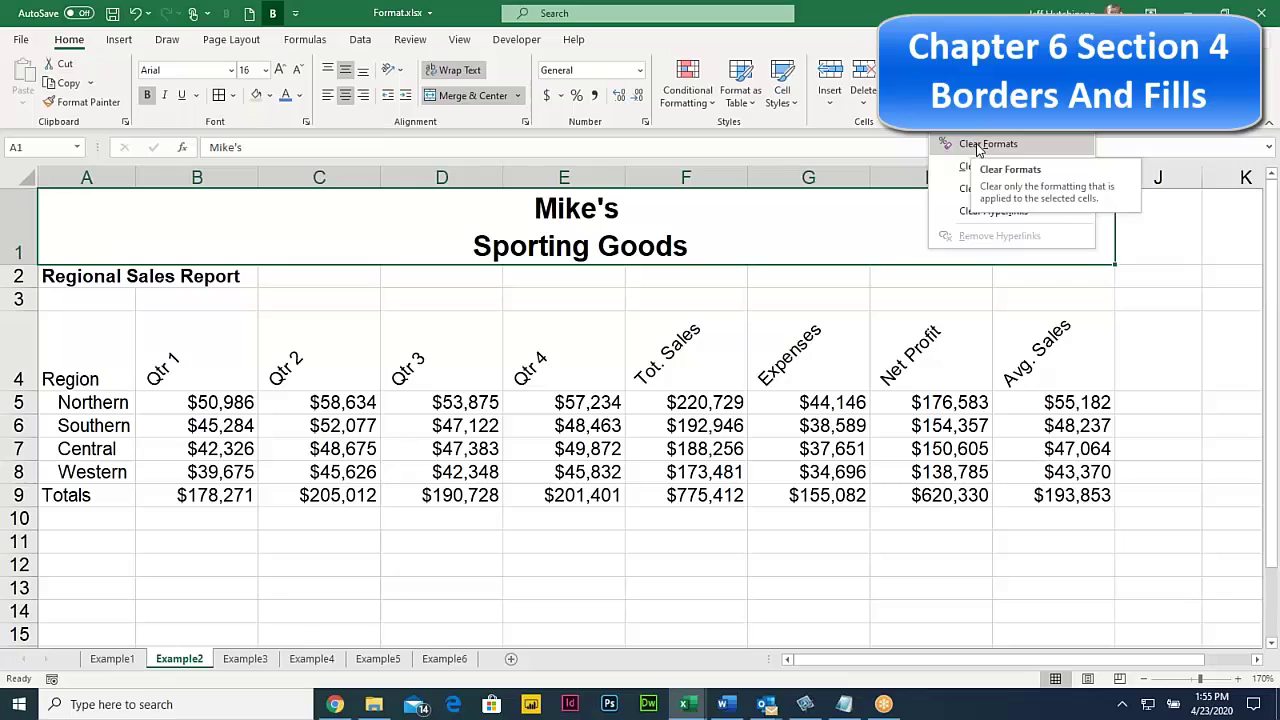
click(987, 144)
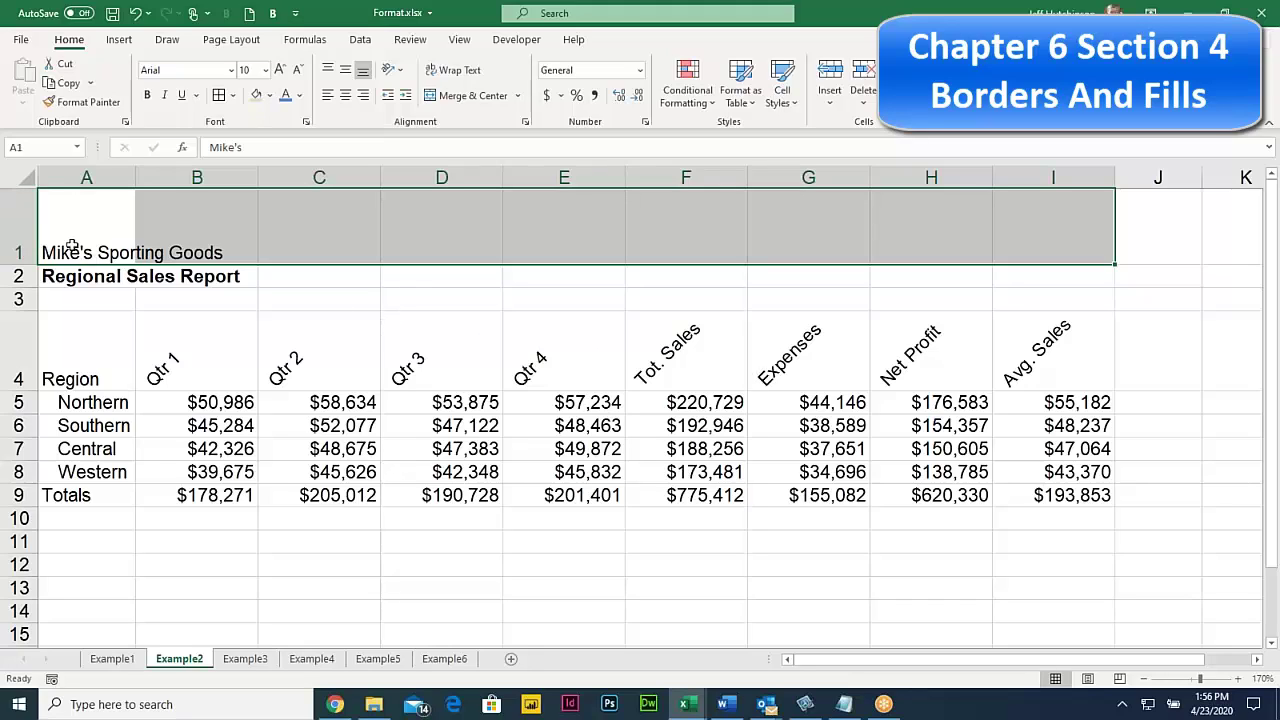
drag(79, 233, 1017, 226)
click(466, 95)
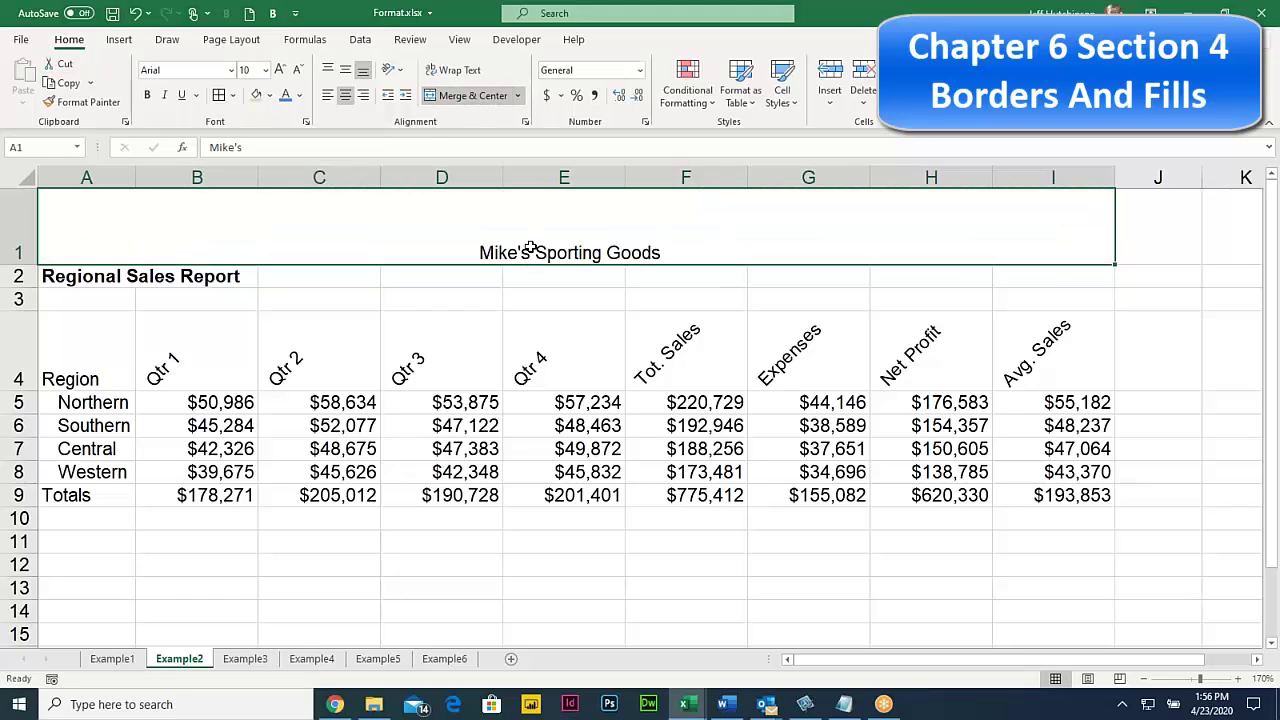
Try to put the Mike's Sporting Goods title on a single line by turning off its text wrapping
double_click(530, 248)
key(alt+Return)
click(114, 314)
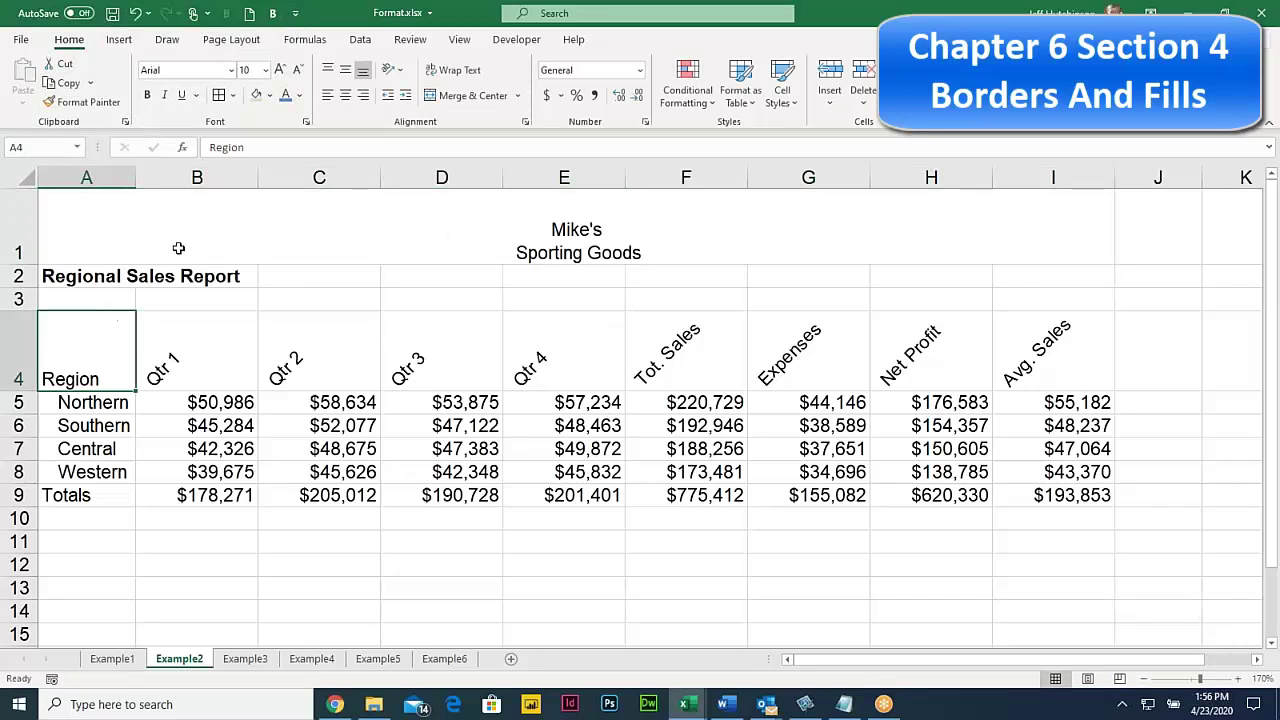
click(216, 234)
click(459, 70)
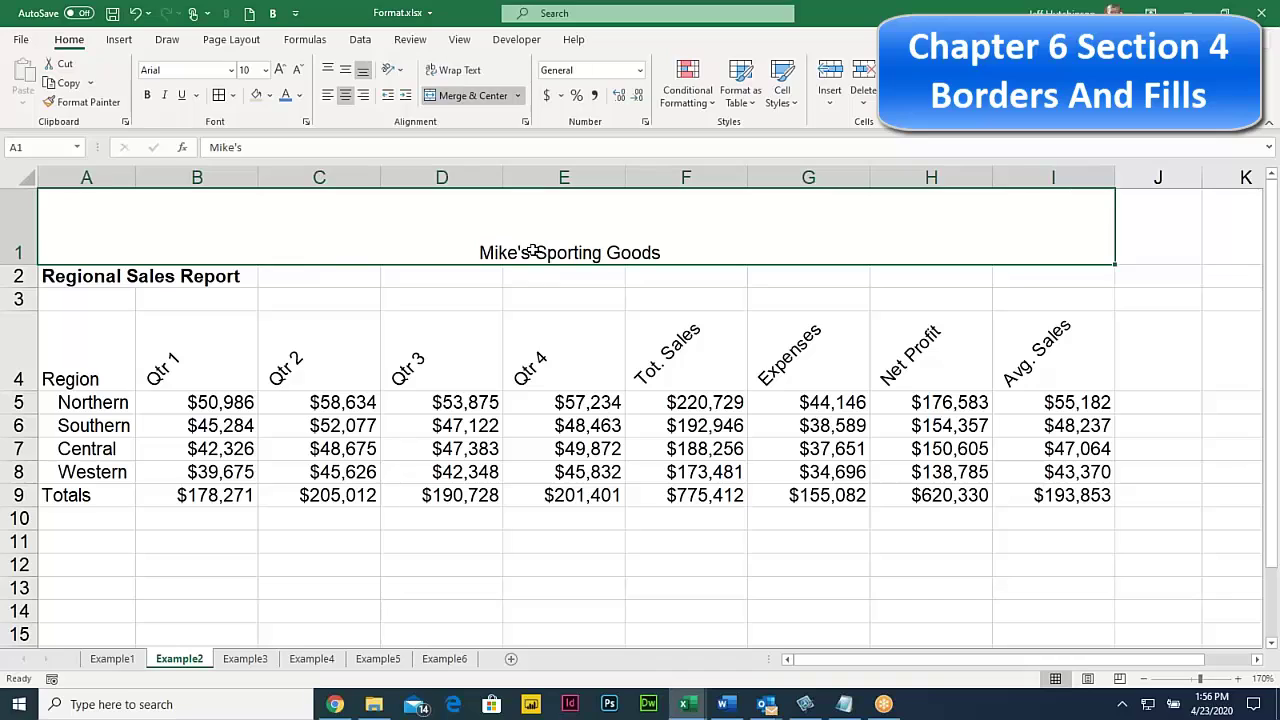
double_click(536, 252)
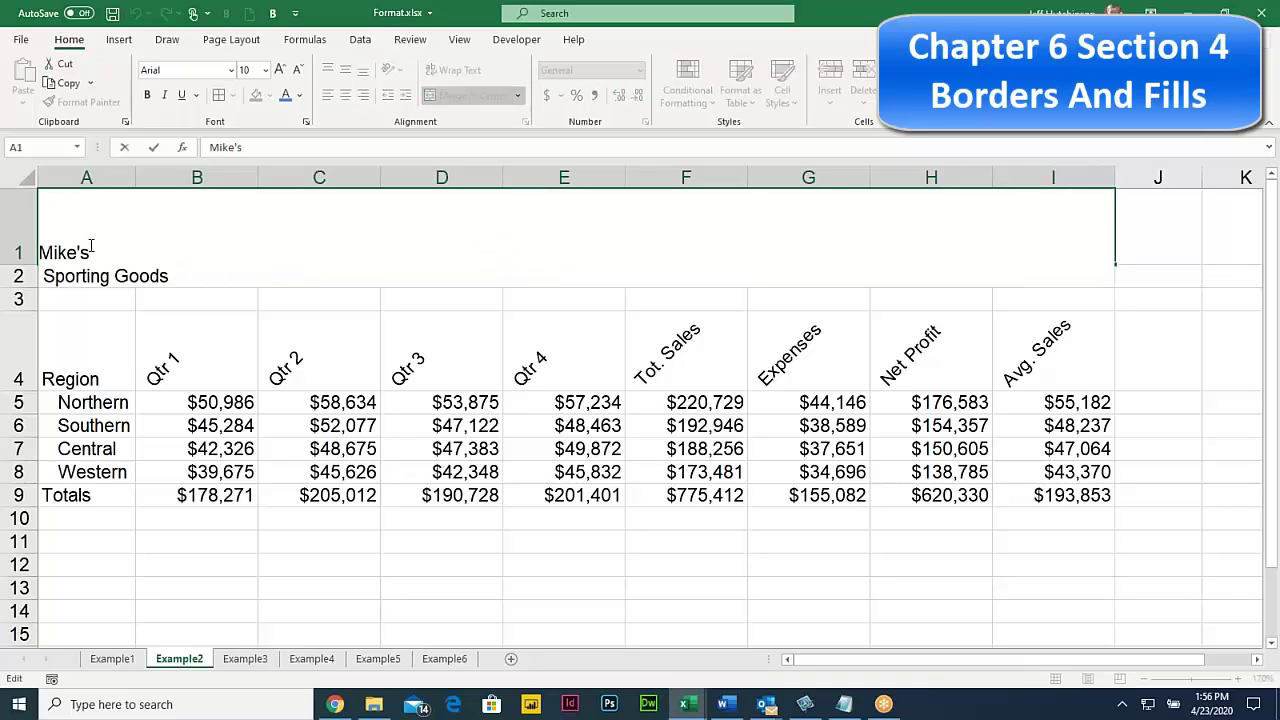
key(ctrl+Return)
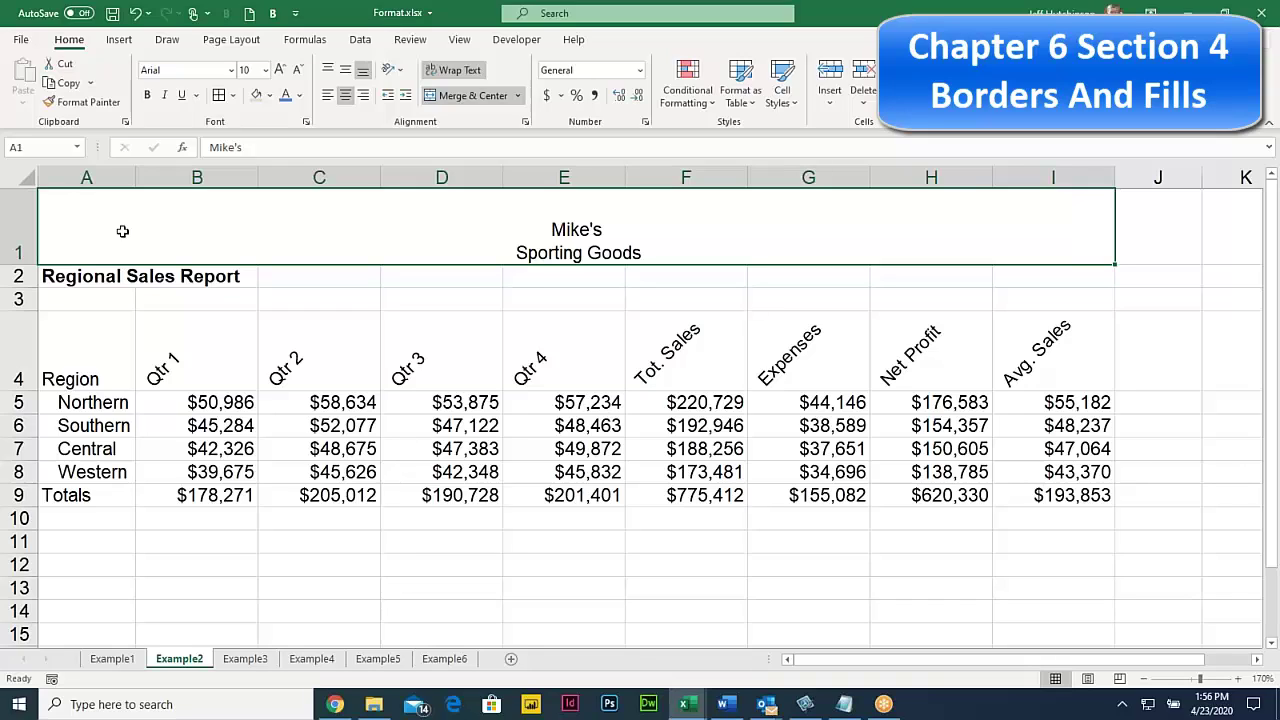
Remove the line break before Sporting Goods in the A1 title so it reads Mike's Sporting Goods on one line
double_click(516, 250)
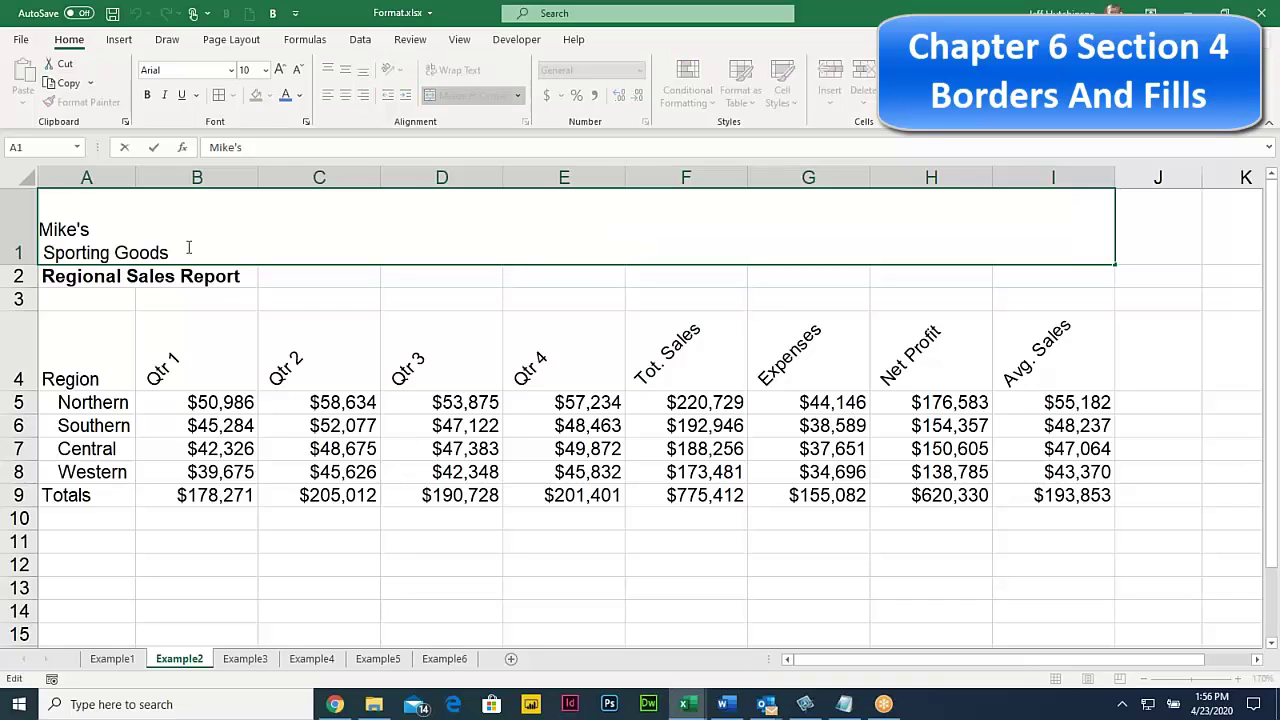
click(45, 253)
key(BackSpace)
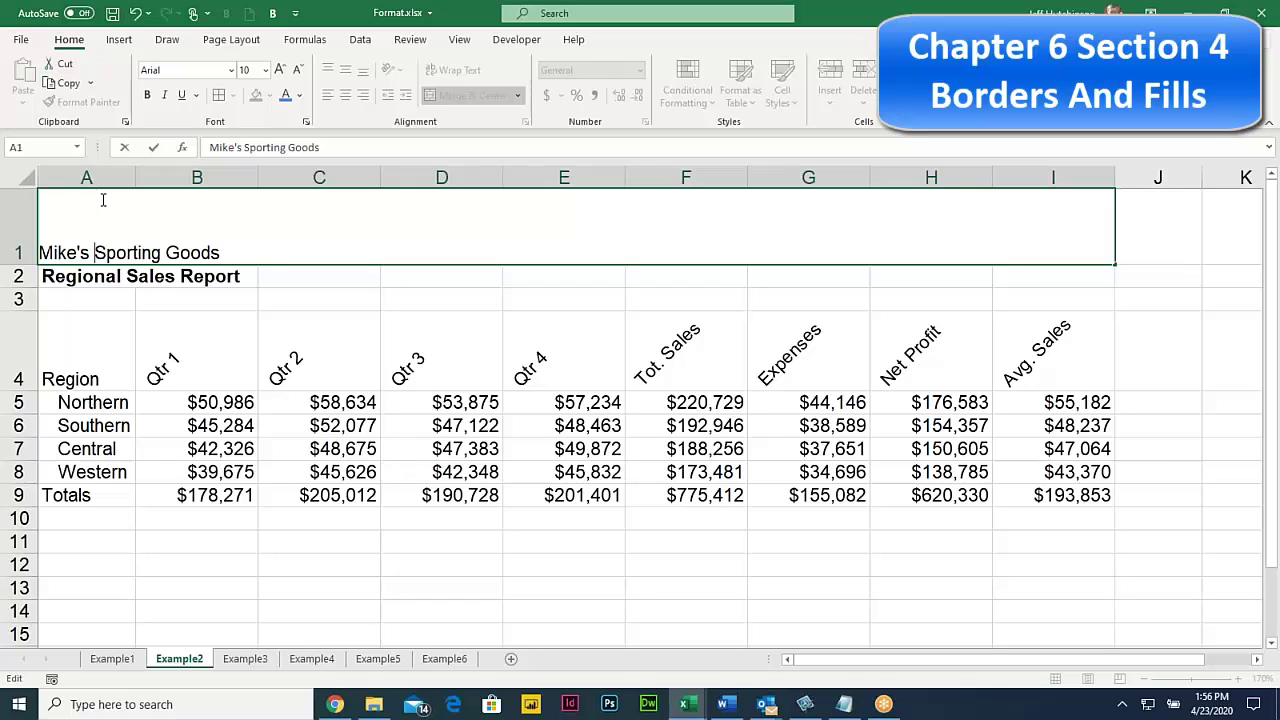
click(231, 306)
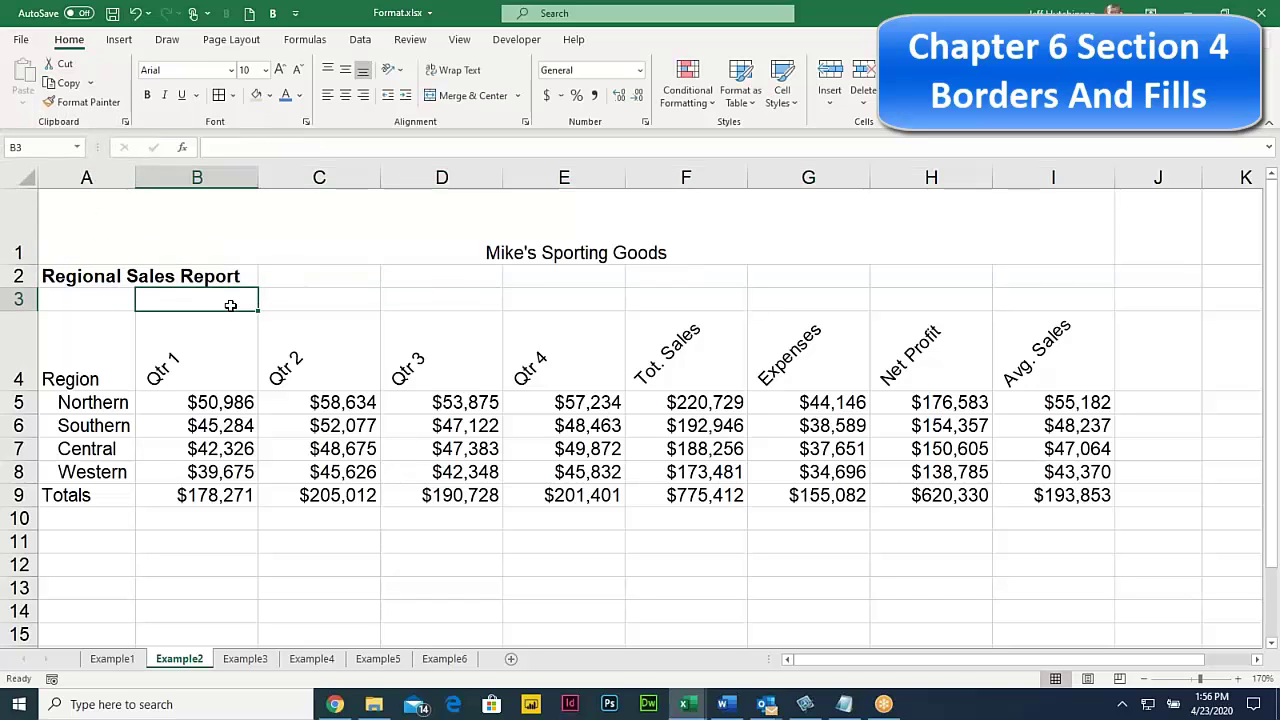
Make the Mike's Sporting Goods title in A1 bold, middle-aligned vertically and 12 points in size
click(560, 255)
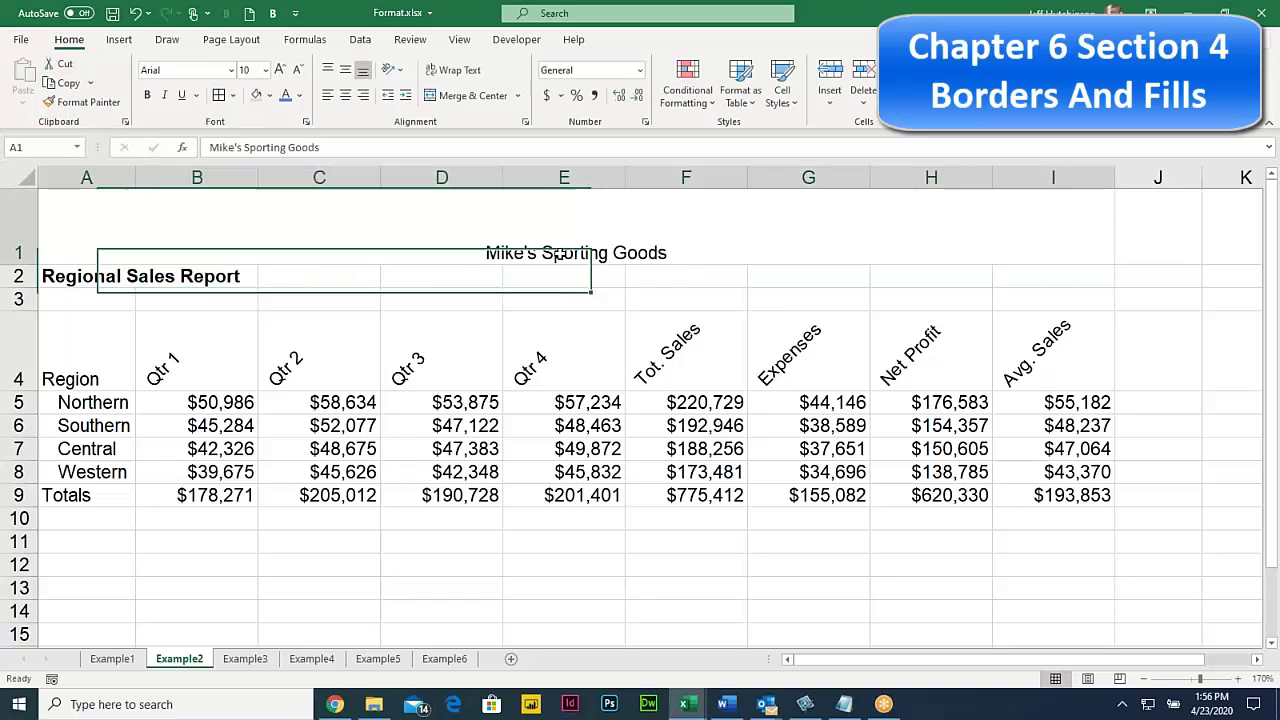
click(452, 72)
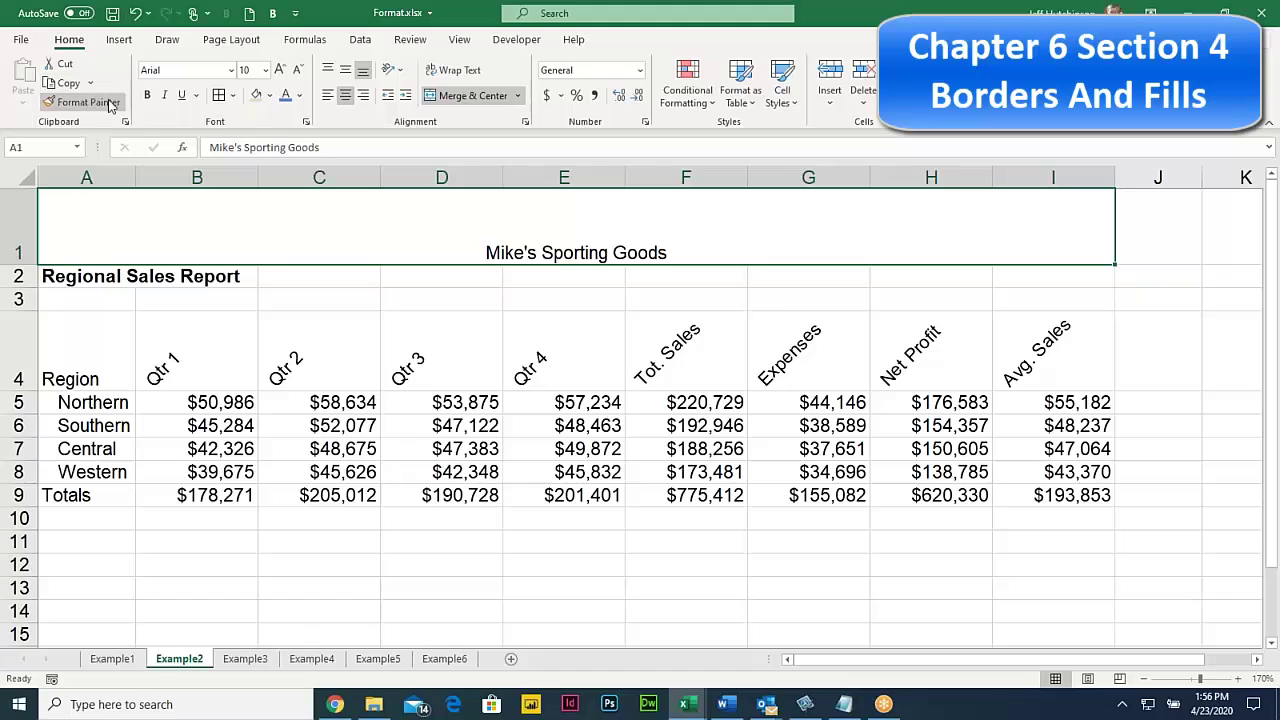
click(147, 95)
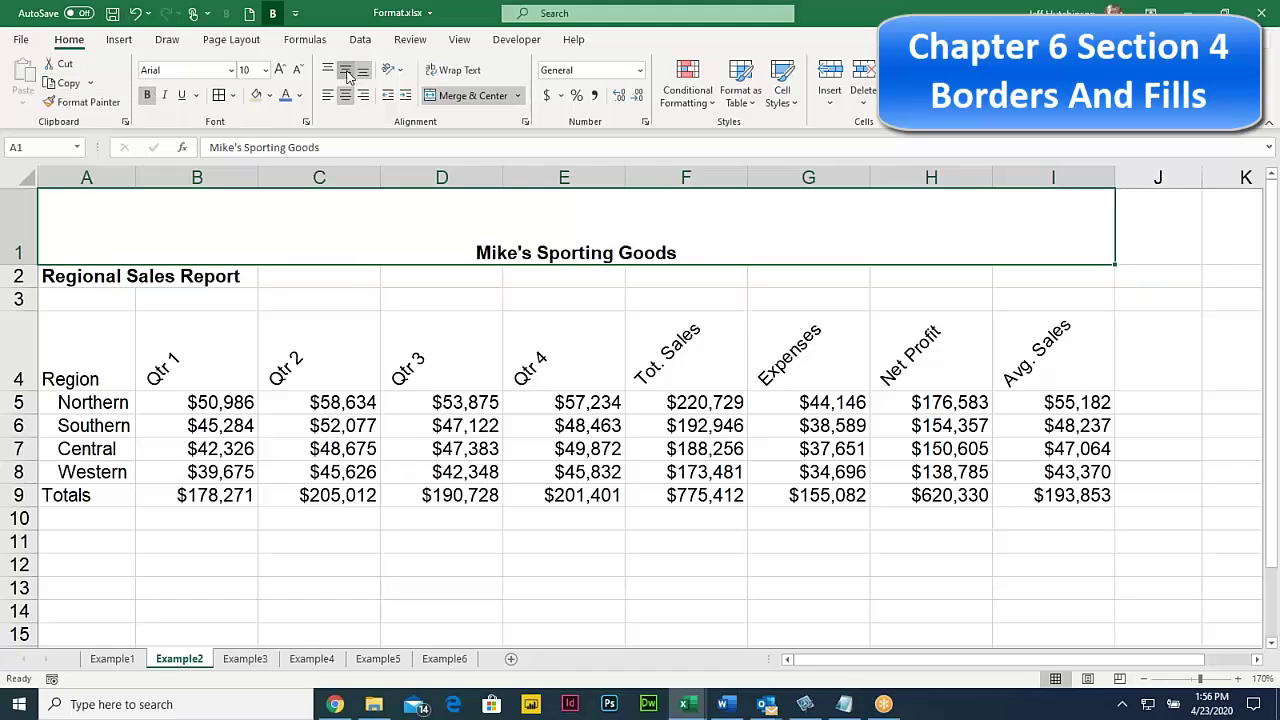
click(346, 72)
click(281, 72)
click(281, 72)
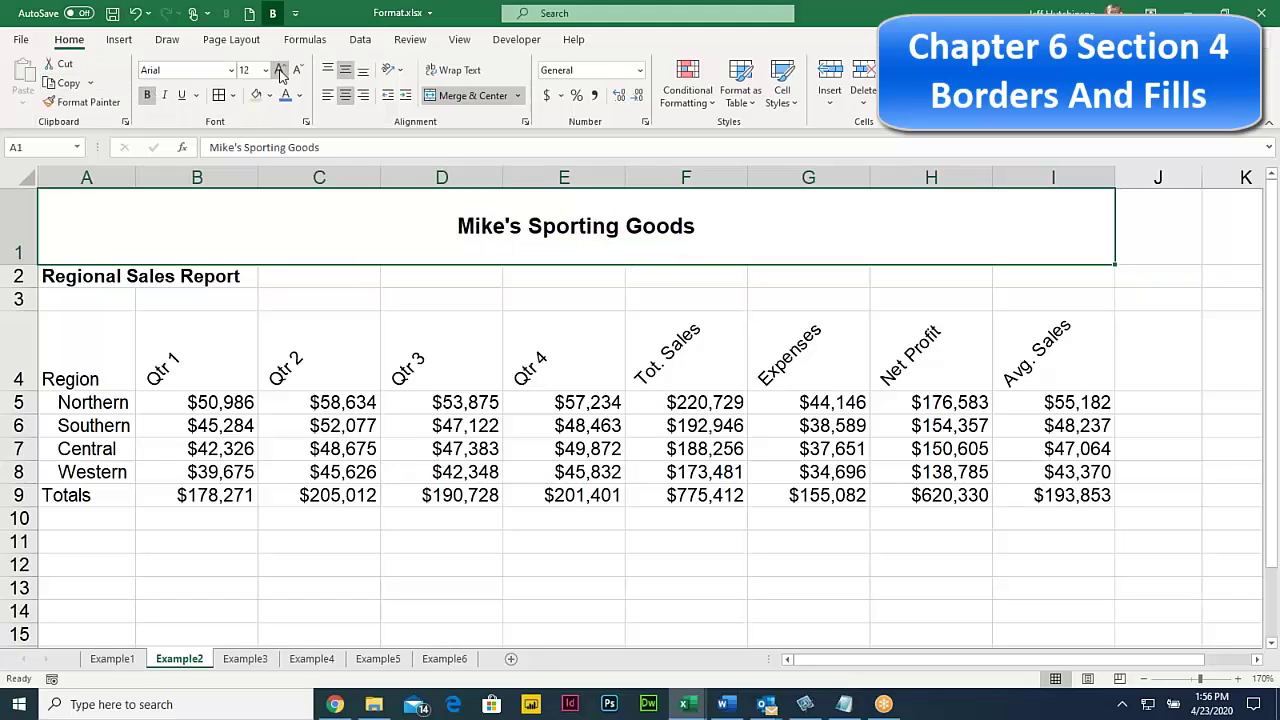
click(423, 341)
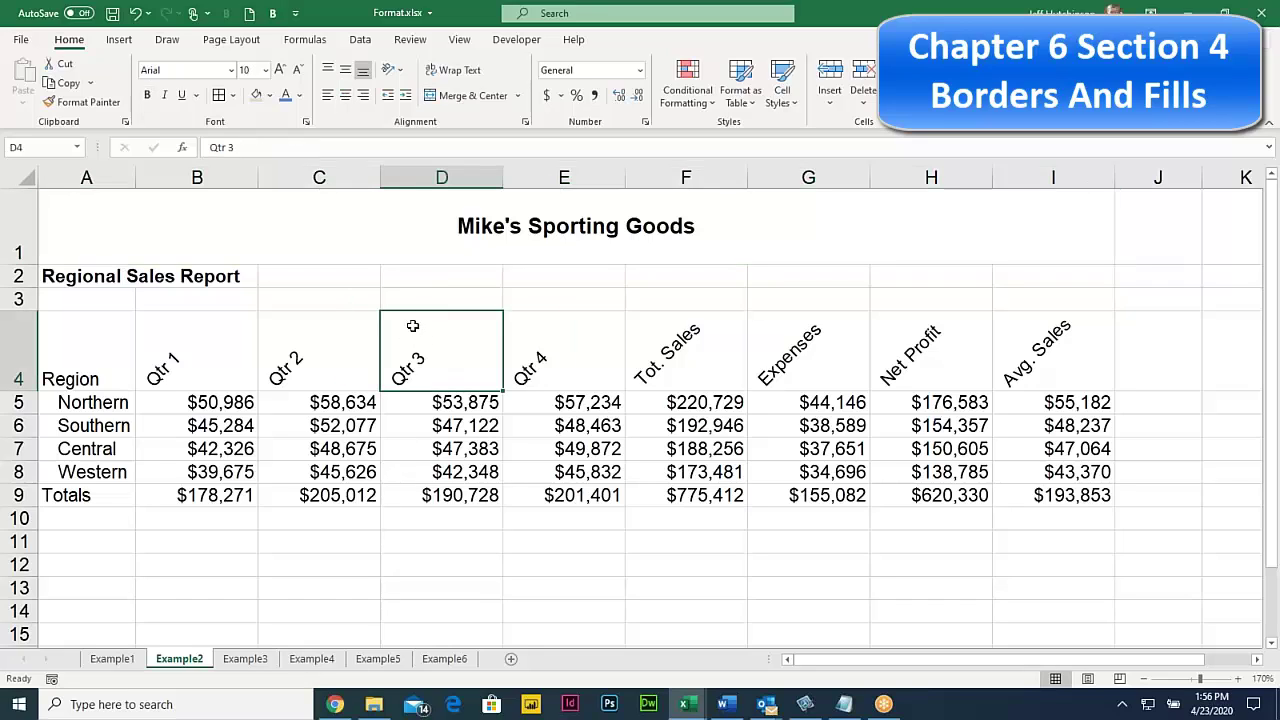
Fill the region labels in A4:A9 and the angled column headings in B4:I4 with a light blue theme color
click(91, 375)
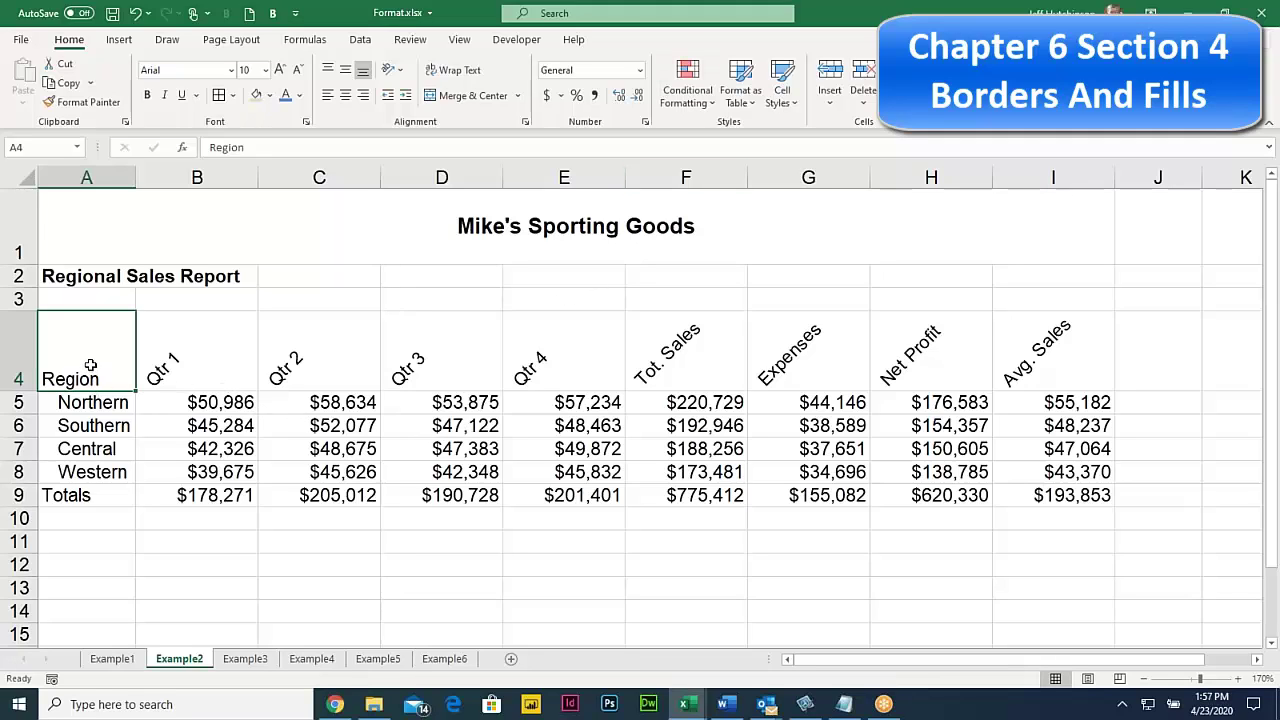
drag(90, 365, 102, 493)
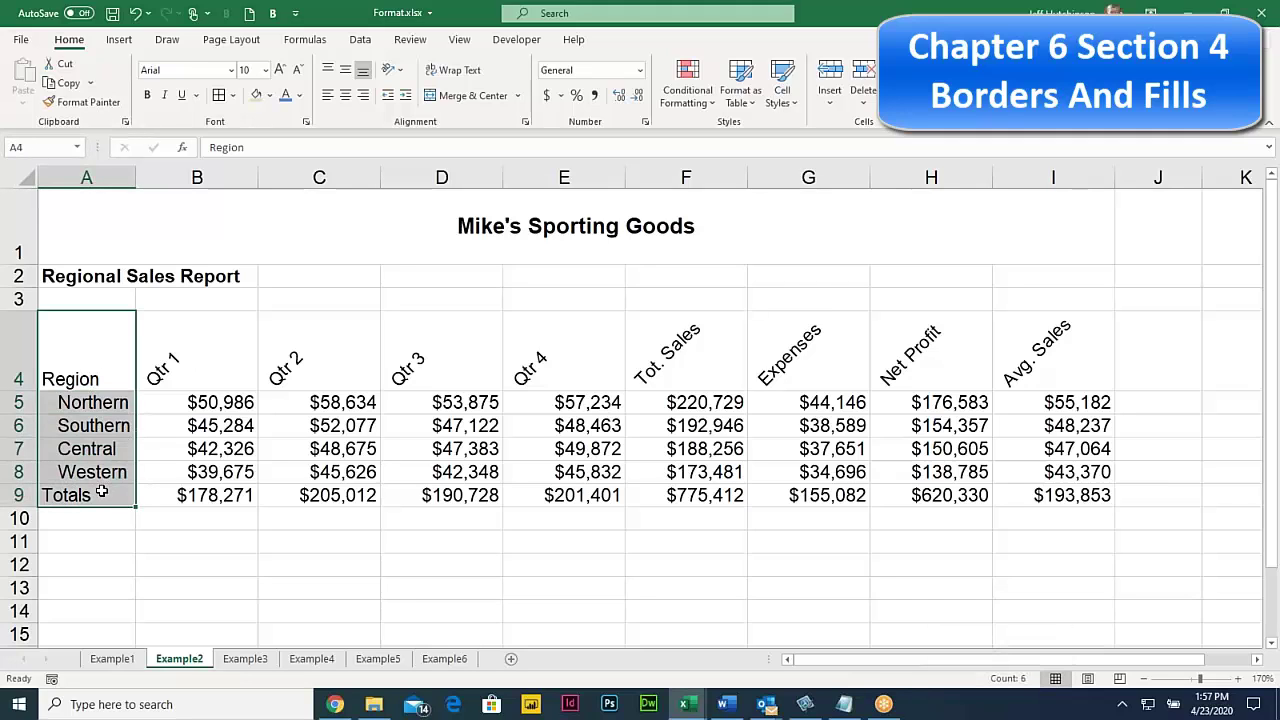
ctrl+click(175, 354)
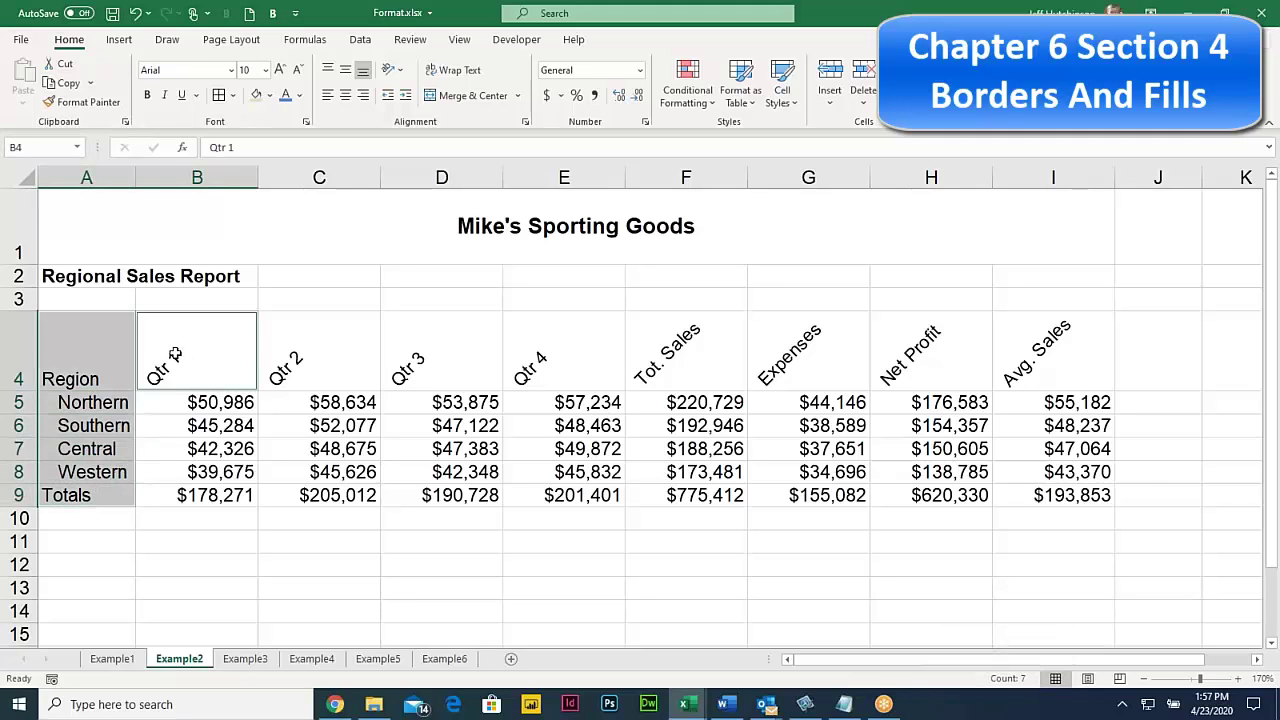
drag(175, 354, 1057, 378)
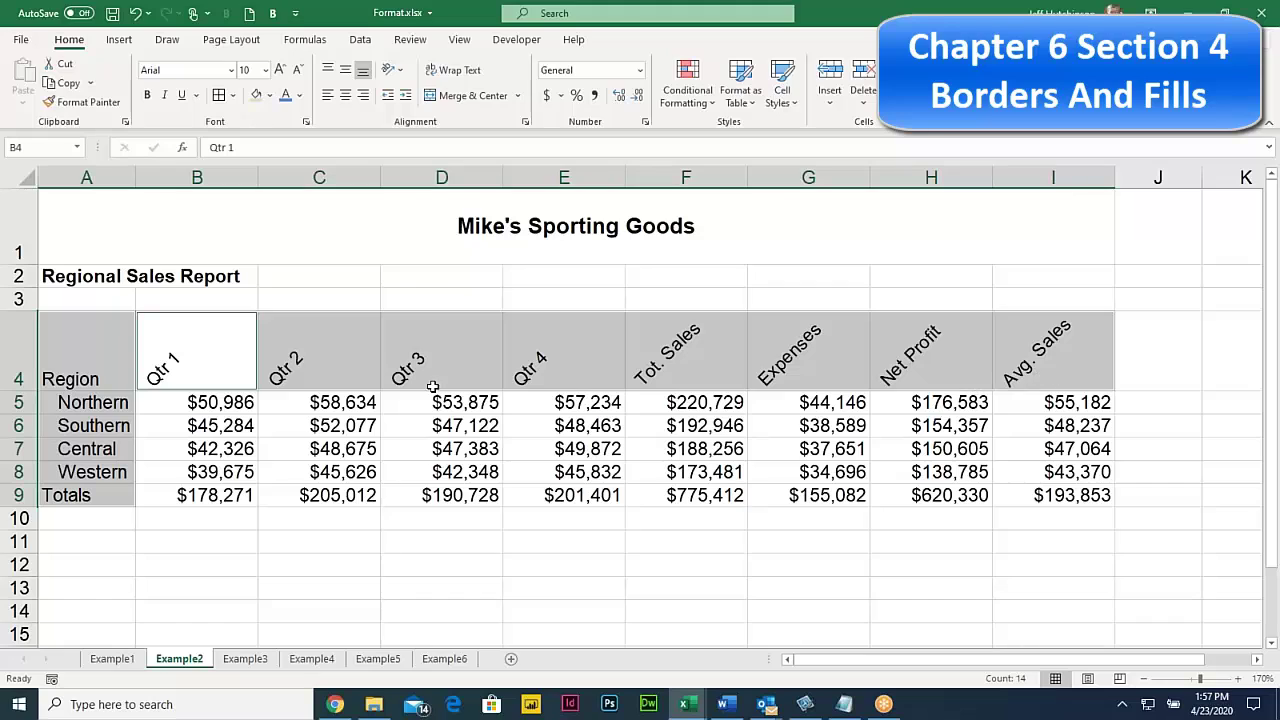
click(269, 96)
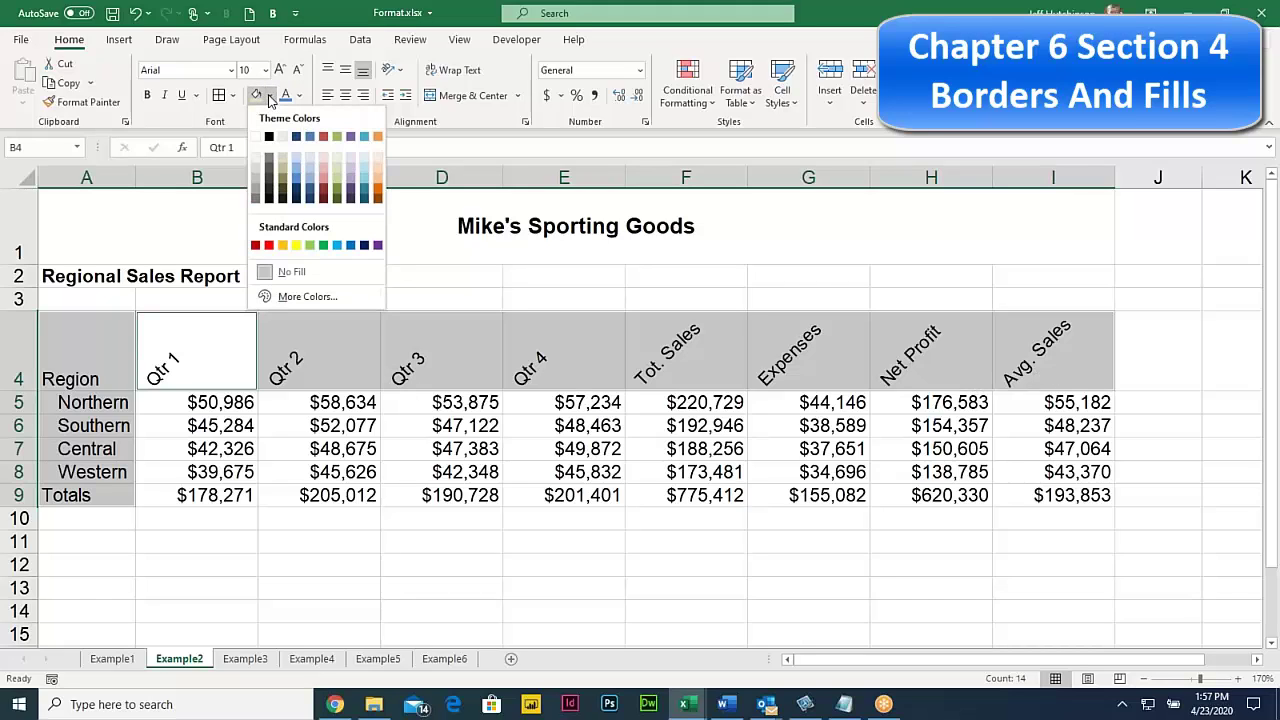
click(310, 176)
click(343, 428)
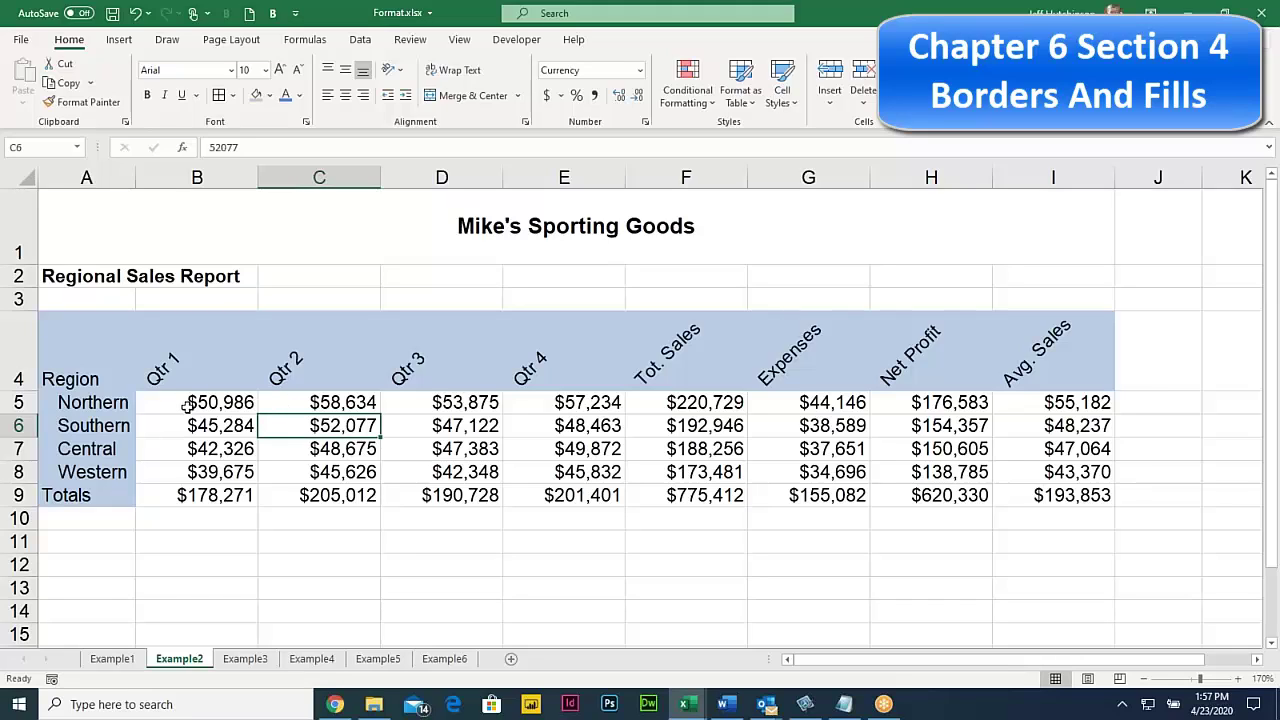
Apply All Borders to the whole report table in A4:I9
drag(66, 346, 300, 365)
drag(414, 397, 1011, 493)
click(232, 95)
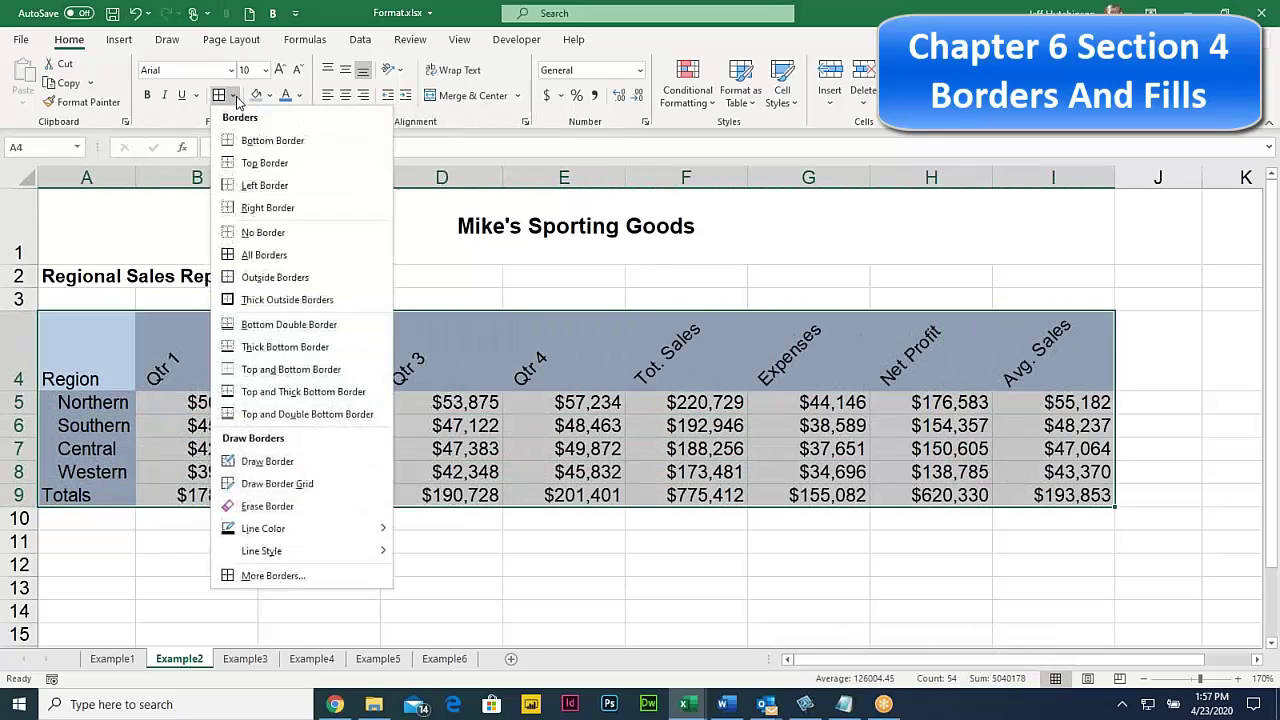
click(262, 254)
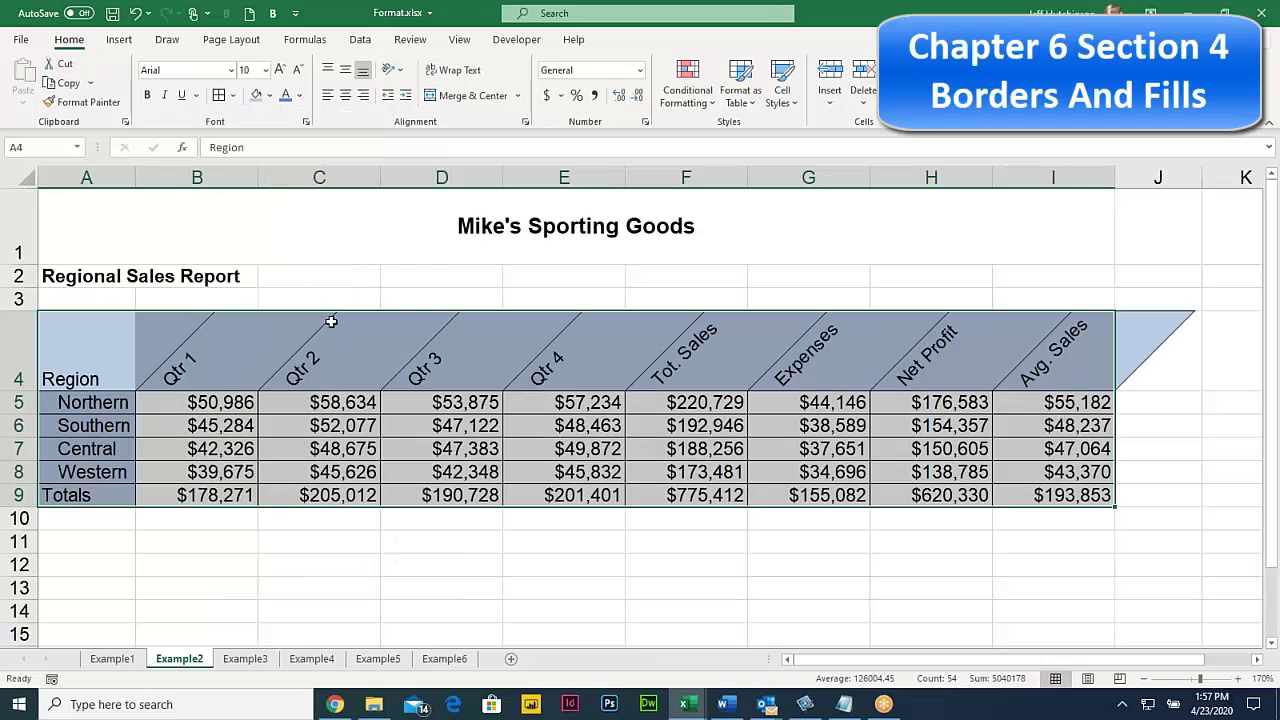
click(330, 425)
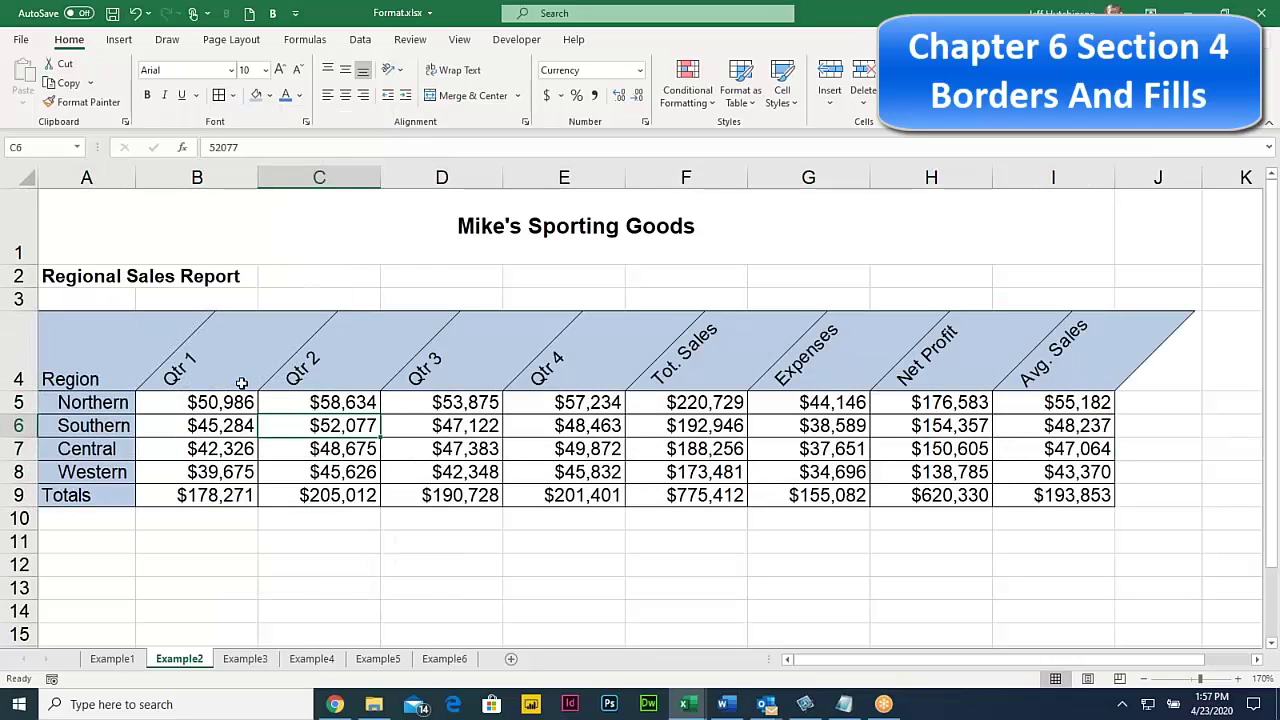
Add thick outside borders around the whole table A4:I9 and around the figures in B5:I9
drag(84, 336, 1034, 491)
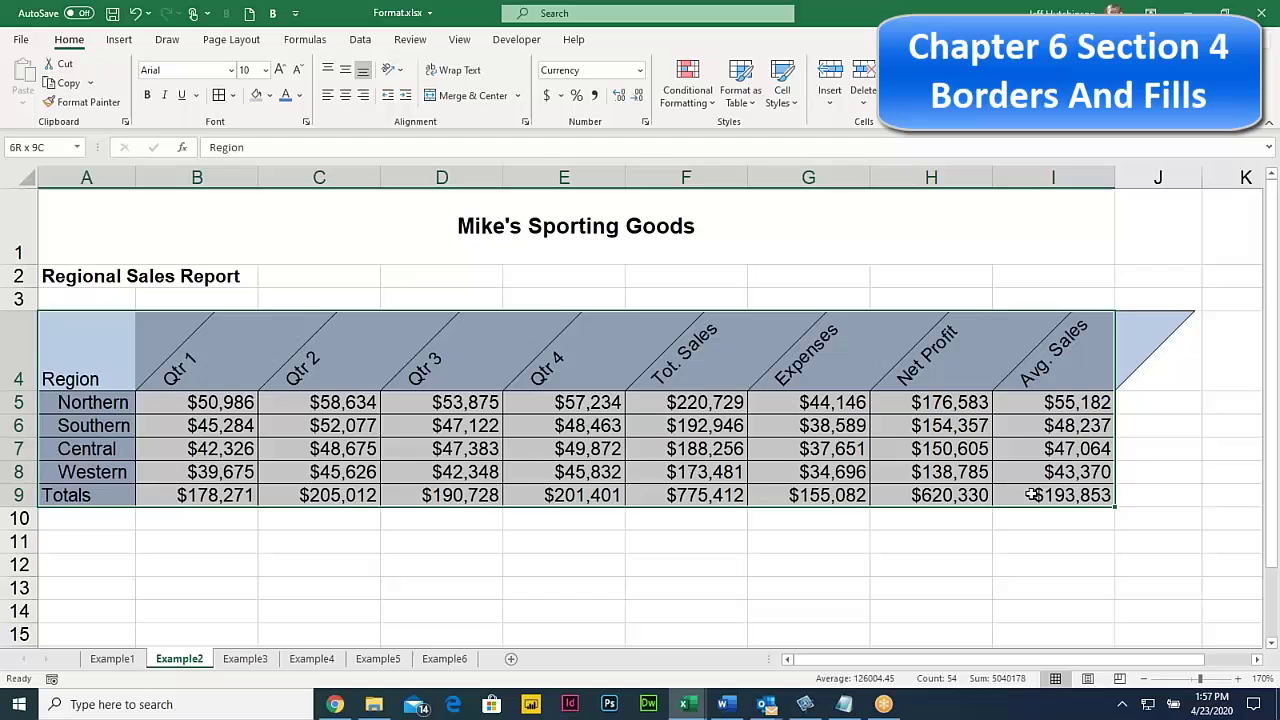
click(232, 95)
click(245, 301)
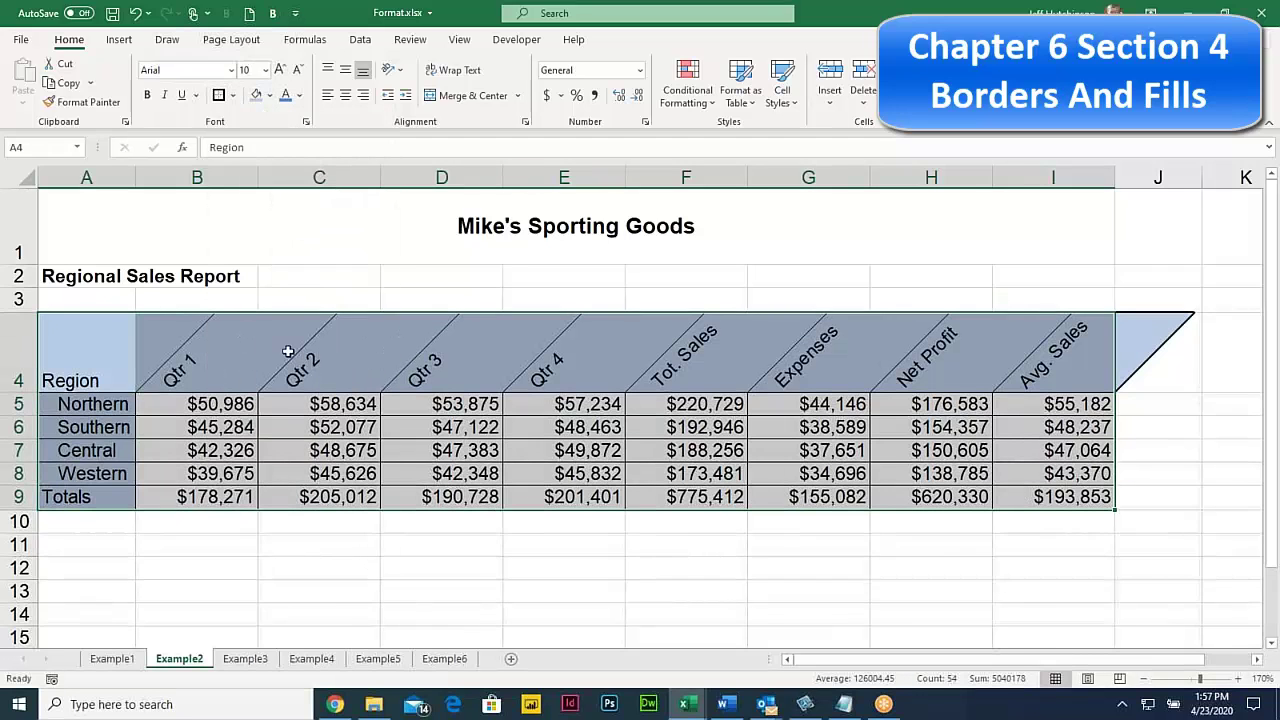
drag(186, 400, 1057, 491)
click(226, 94)
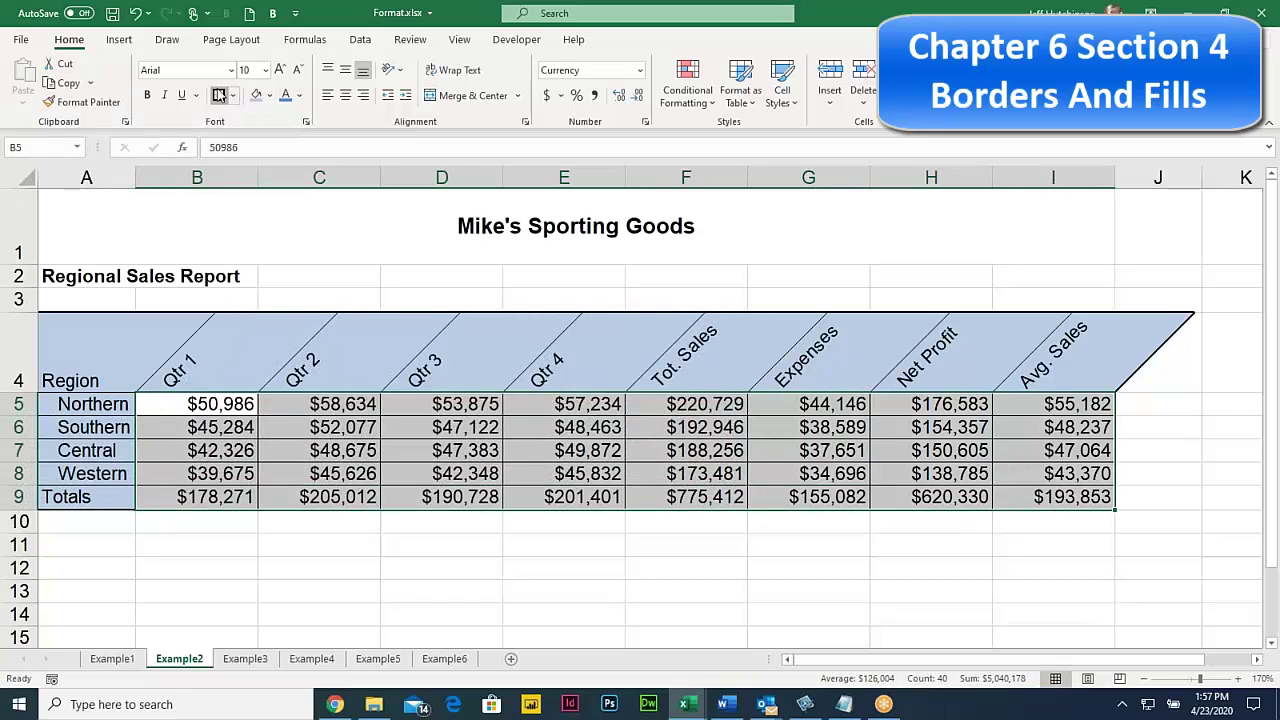
click(403, 383)
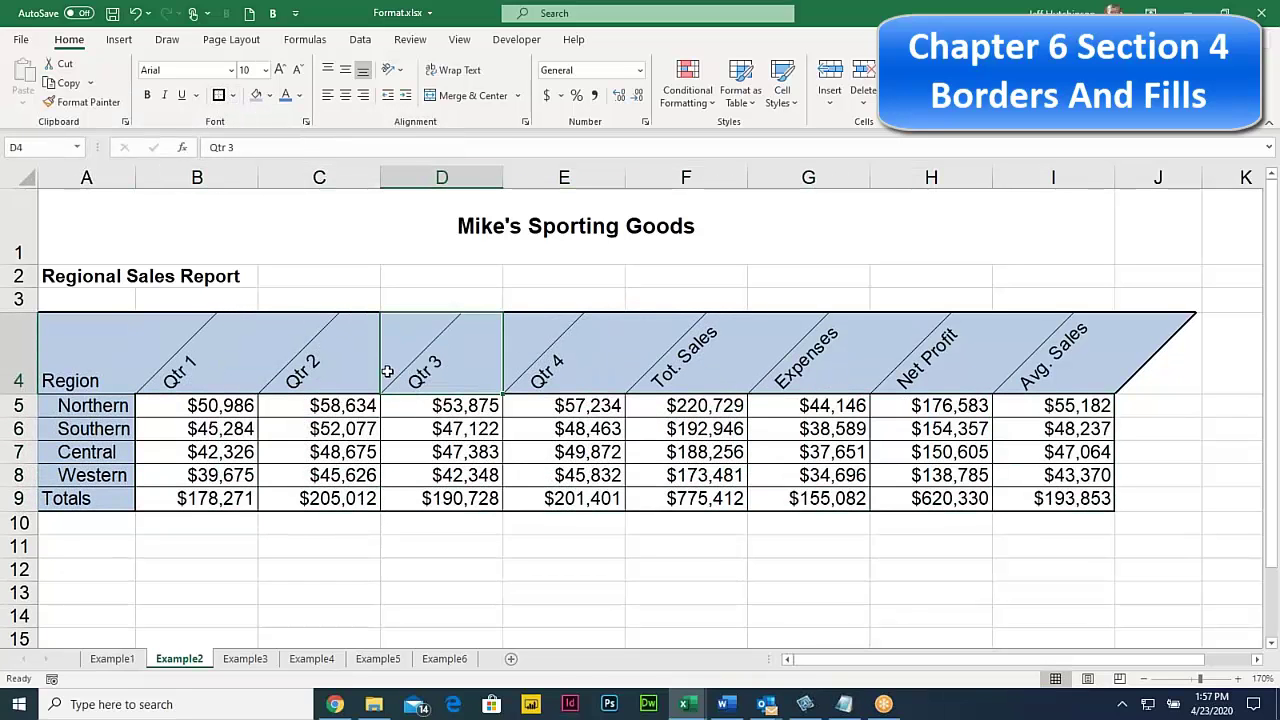
Give the Totals row A9:I9 a thick top border using the custom border settings
click(73, 494)
drag(65, 497, 1022, 498)
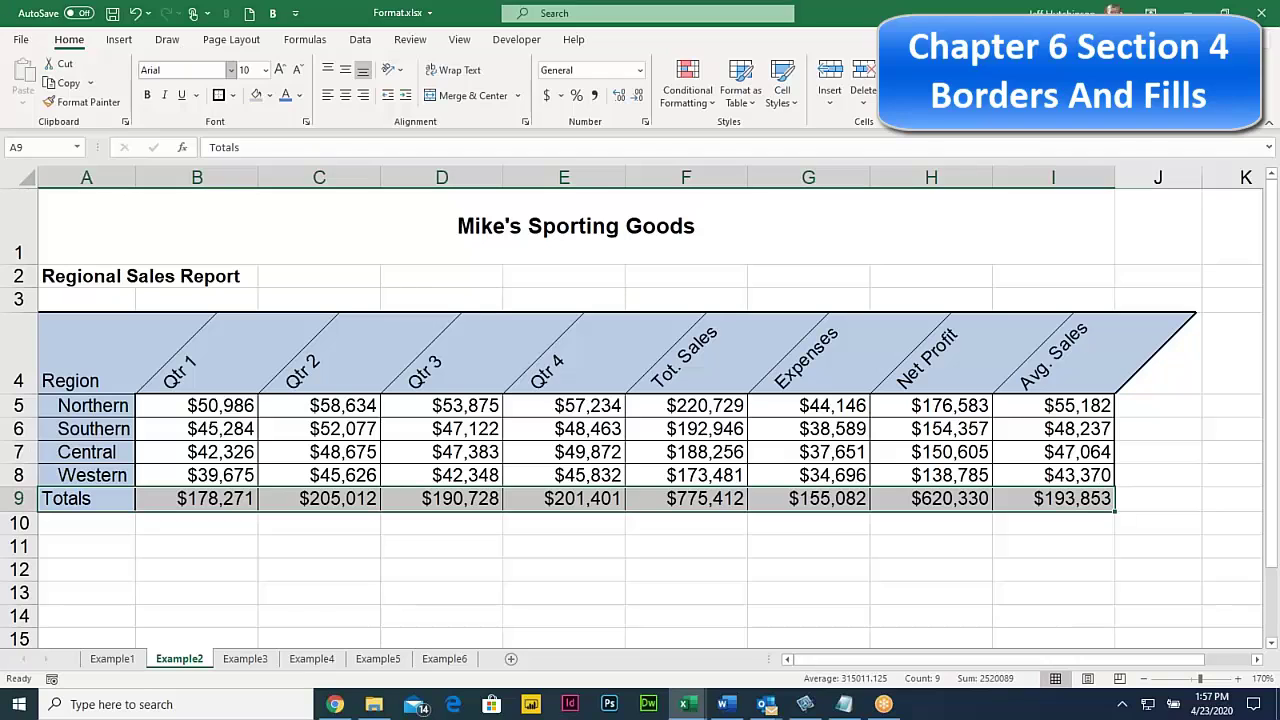
click(234, 95)
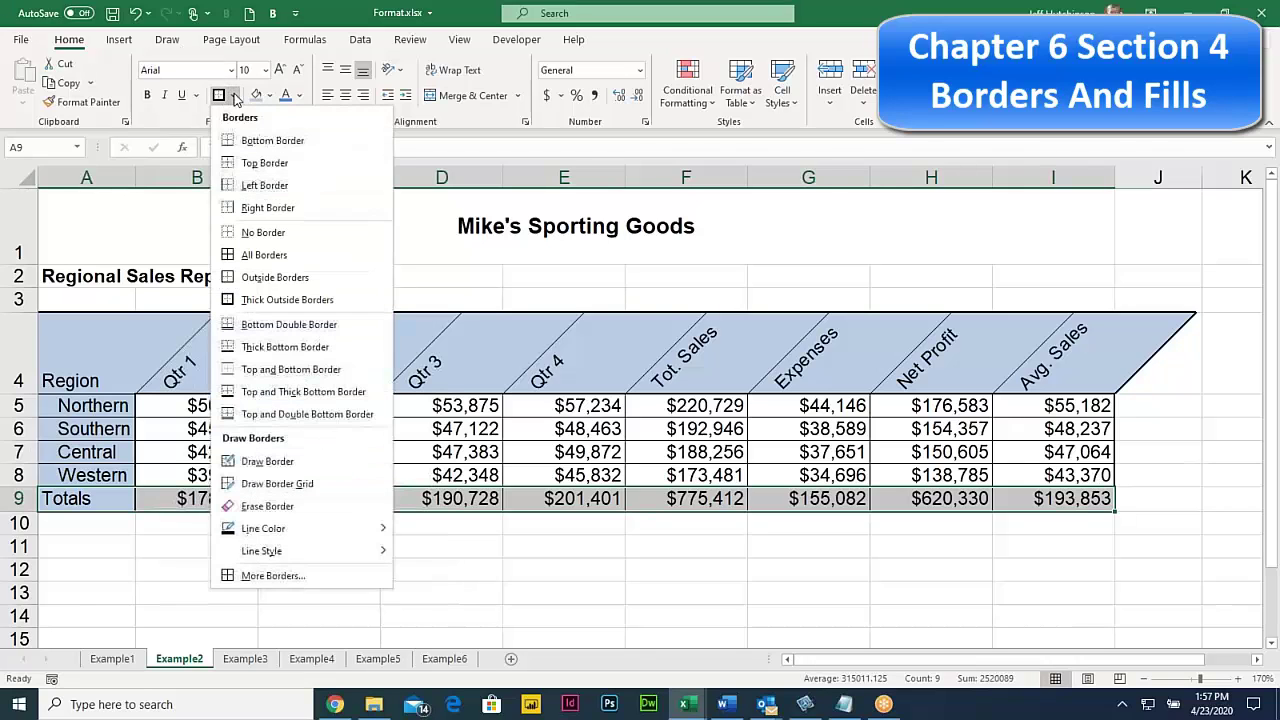
click(275, 575)
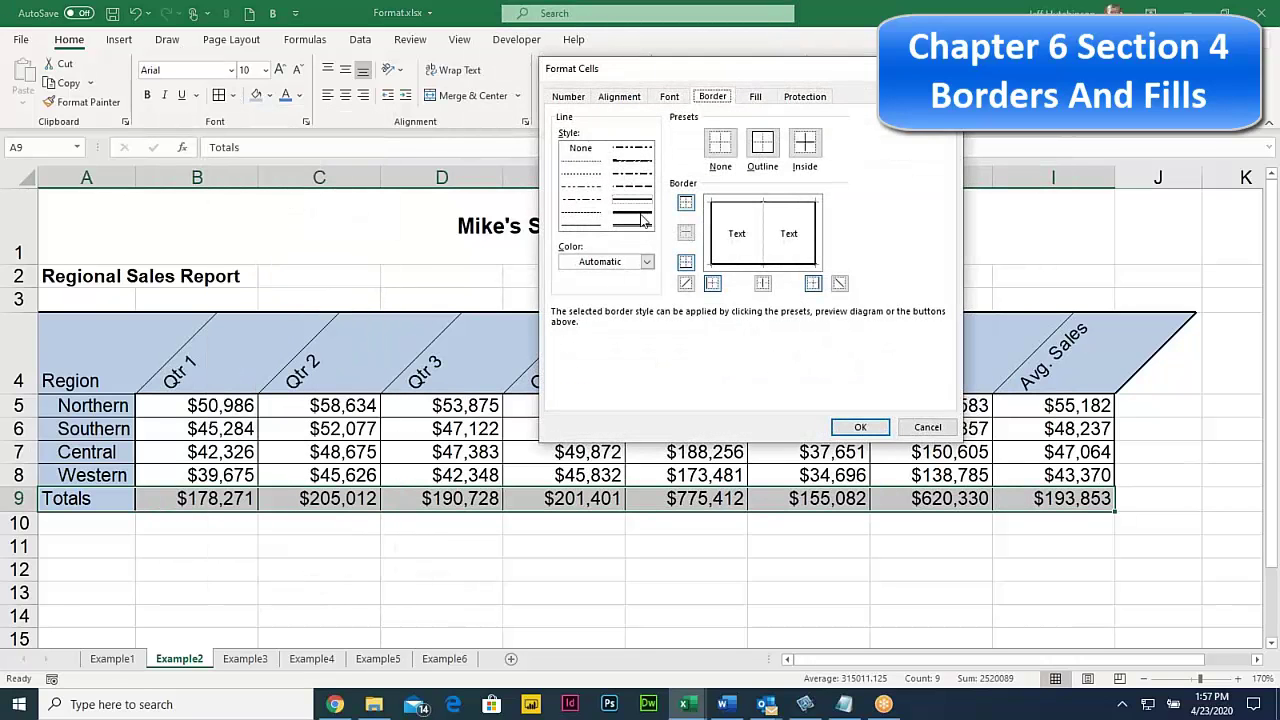
click(640, 214)
click(752, 204)
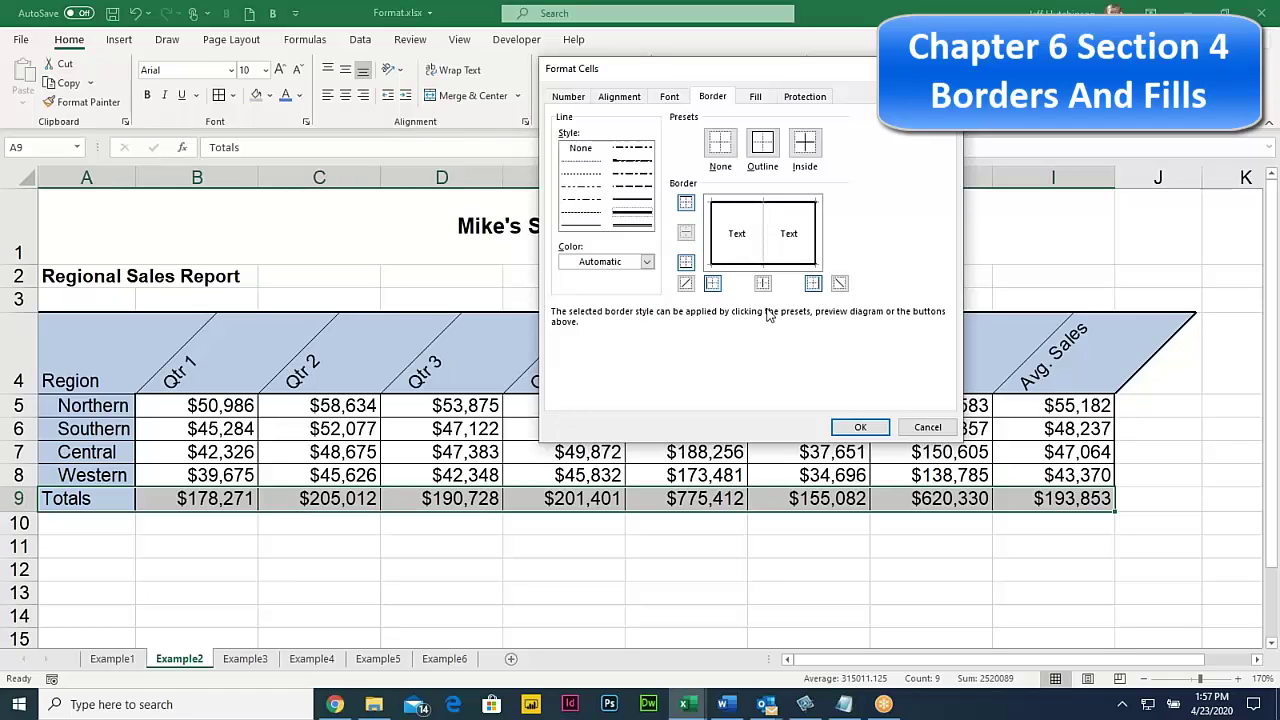
click(860, 427)
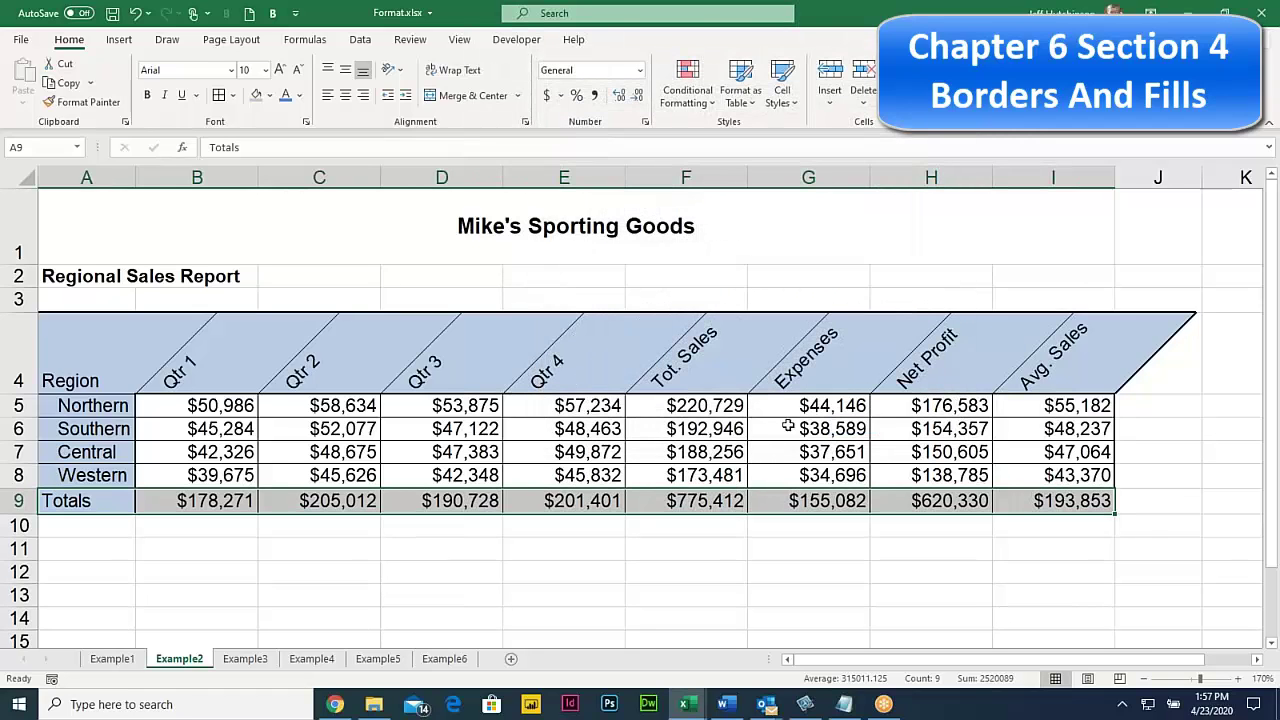
click(590, 424)
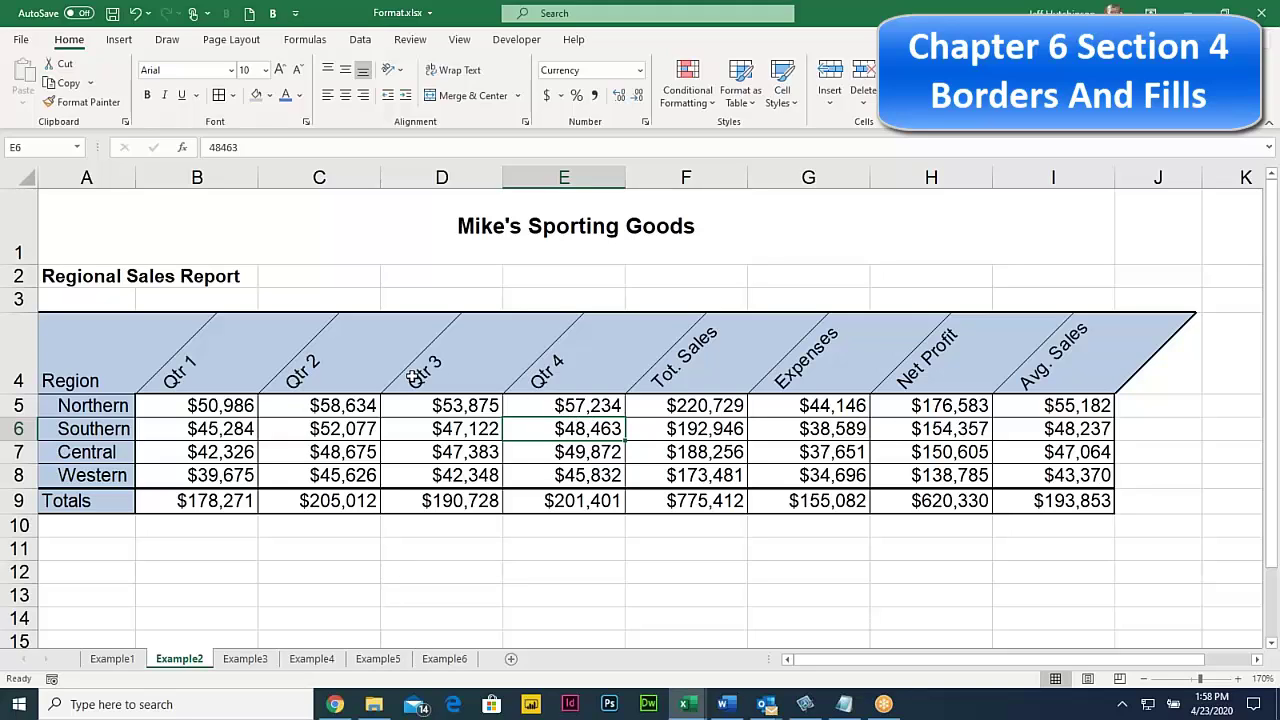
Reapply the light blue theme fill to the region labels in A4:A9
drag(105, 367, 109, 505)
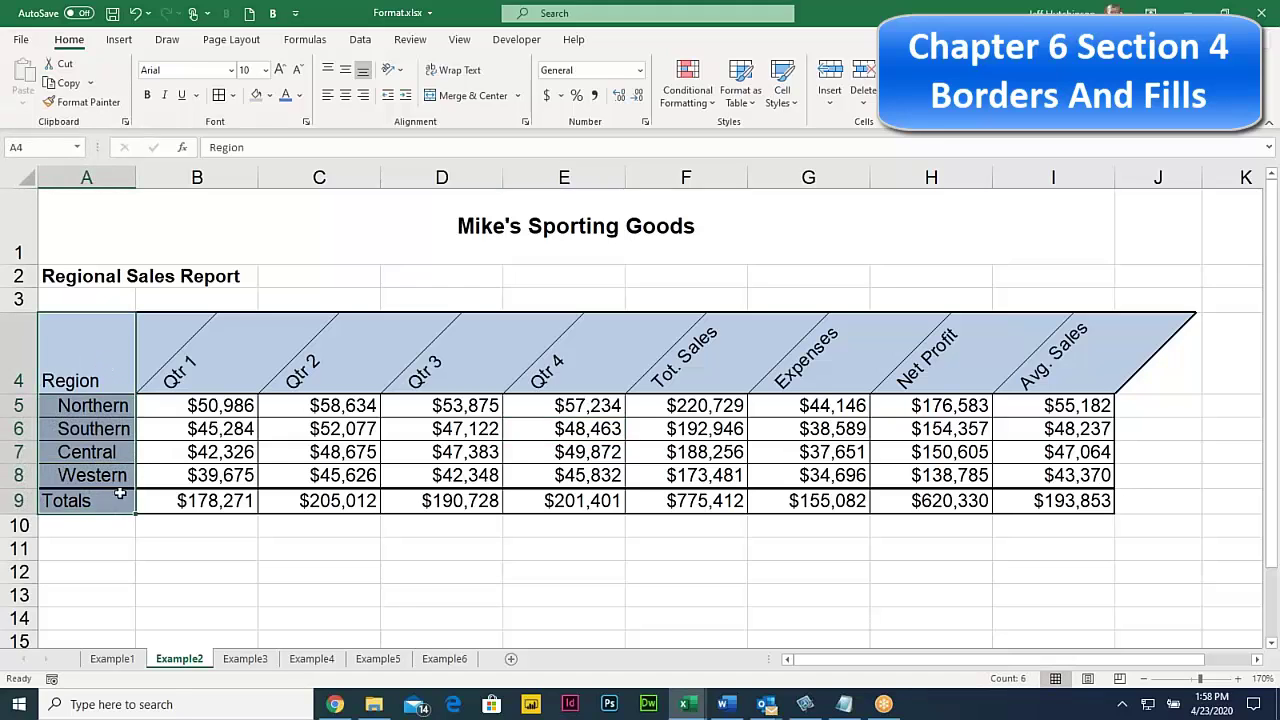
click(270, 96)
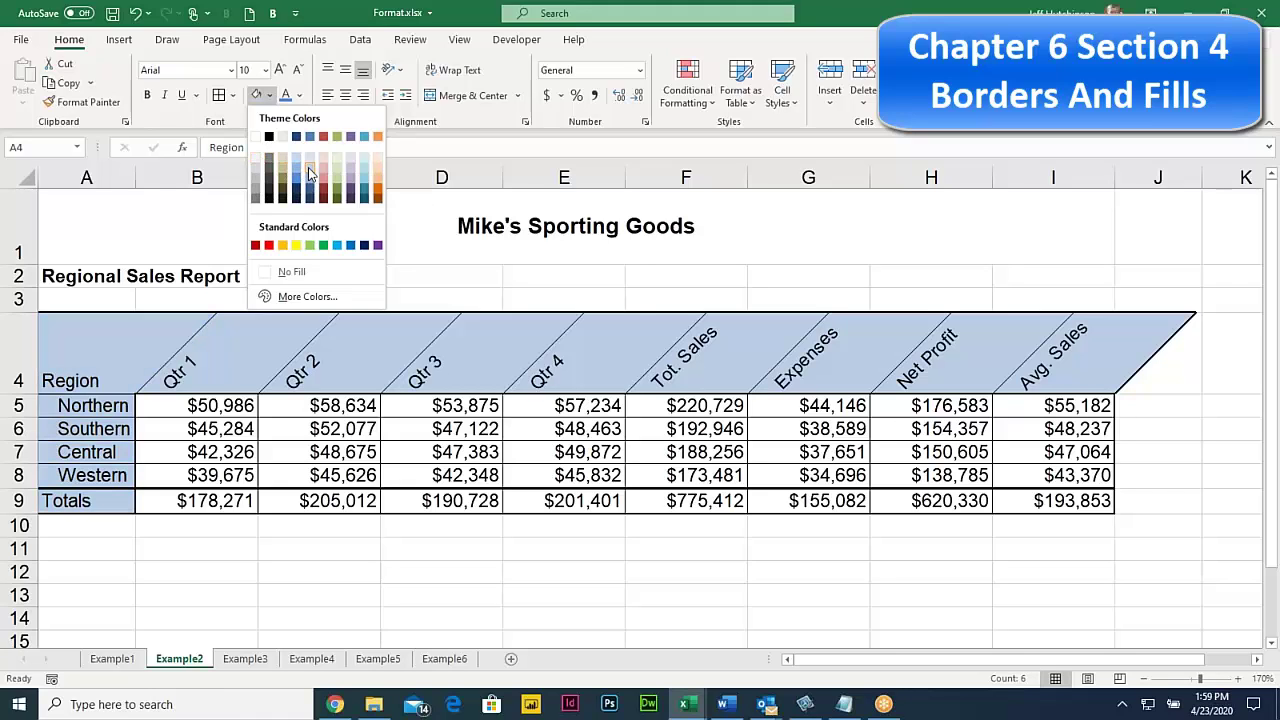
click(309, 175)
click(423, 297)
click(365, 298)
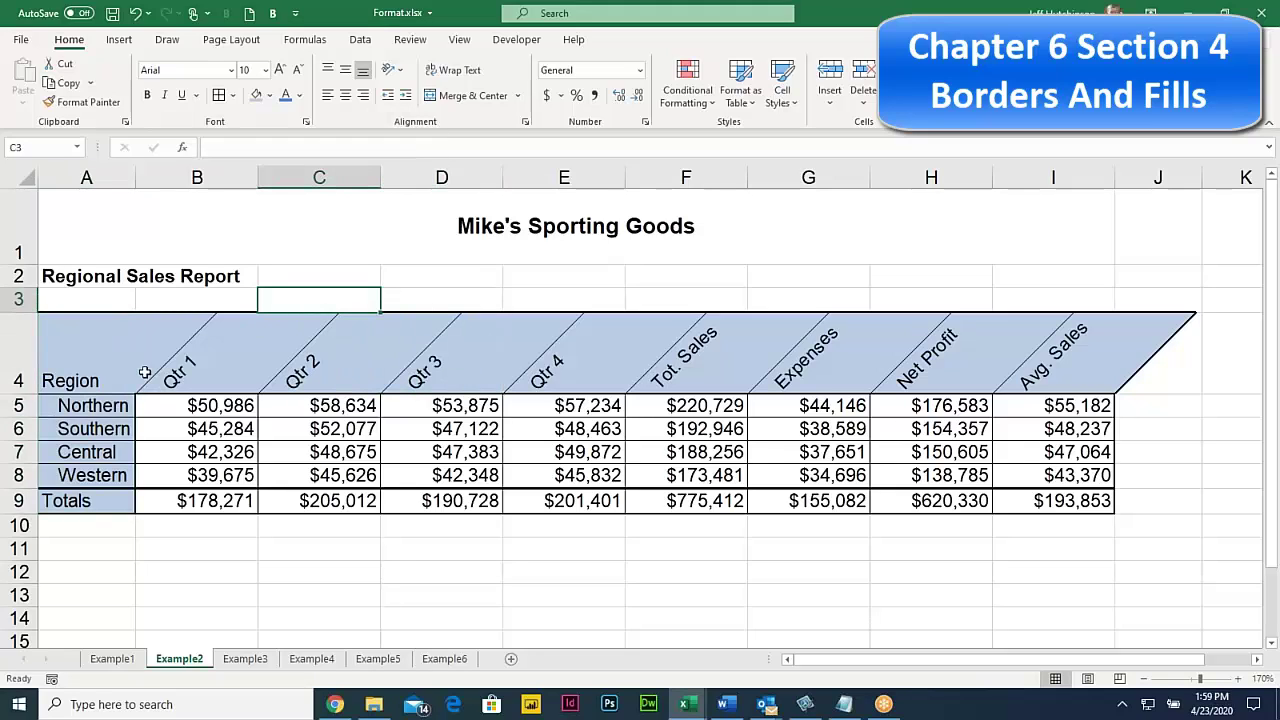
Clear all formatting from the Northern label in A5, keeping its text
click(85, 405)
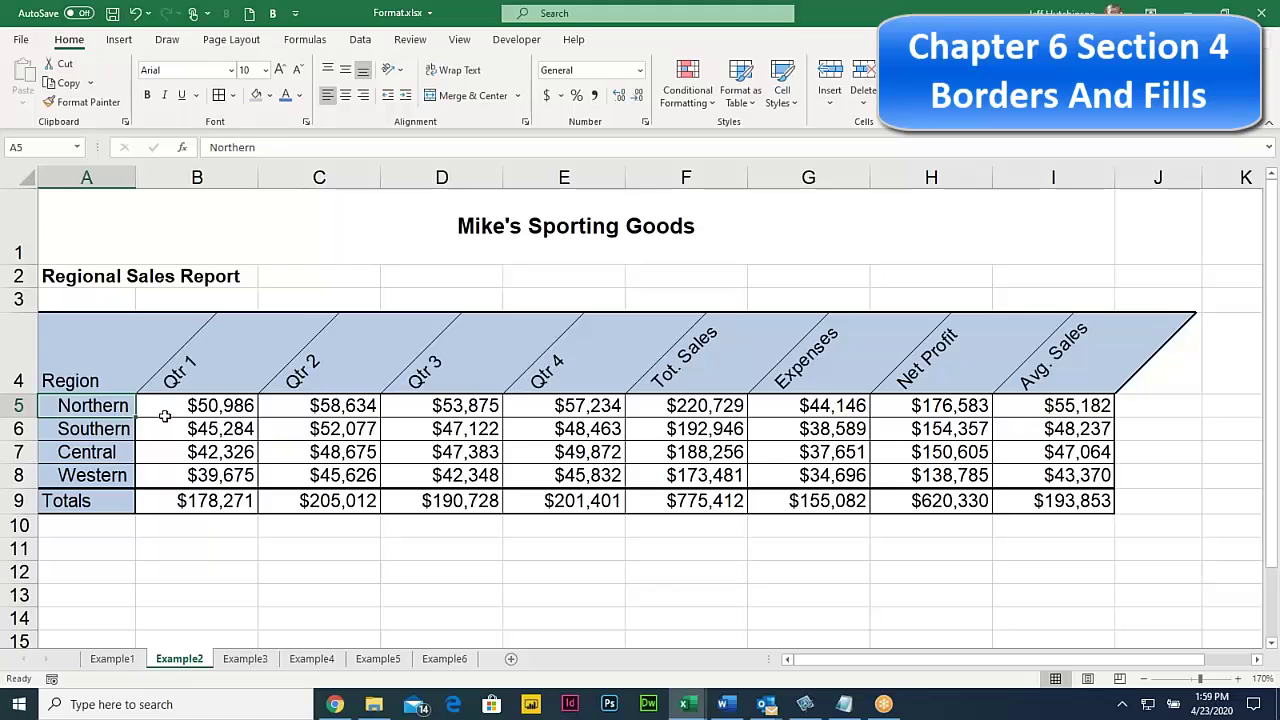
click(950, 103)
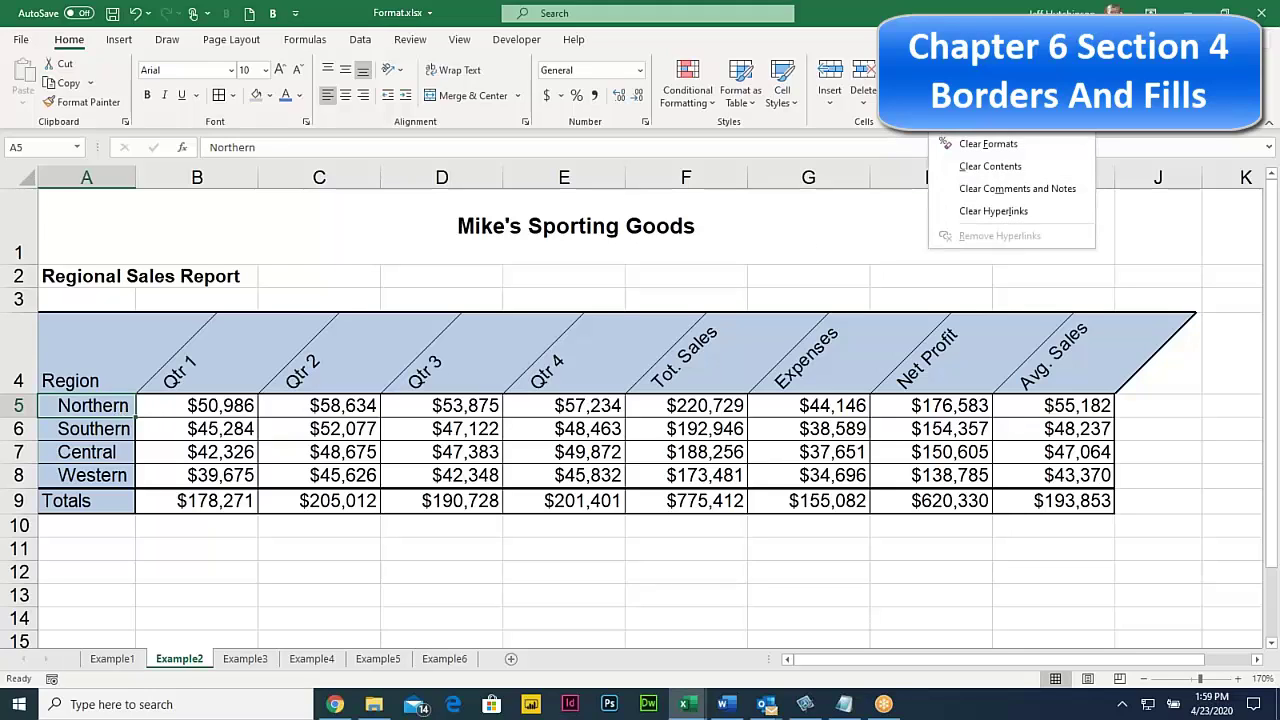
click(977, 140)
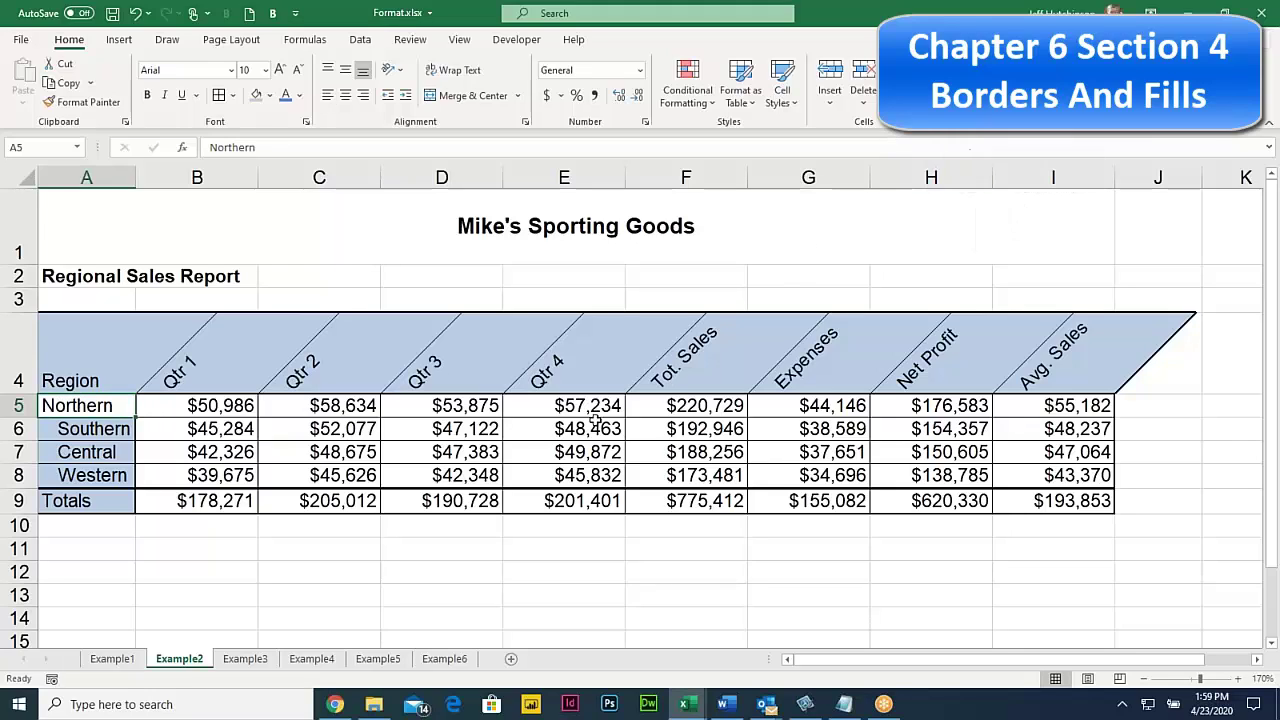
click(595, 421)
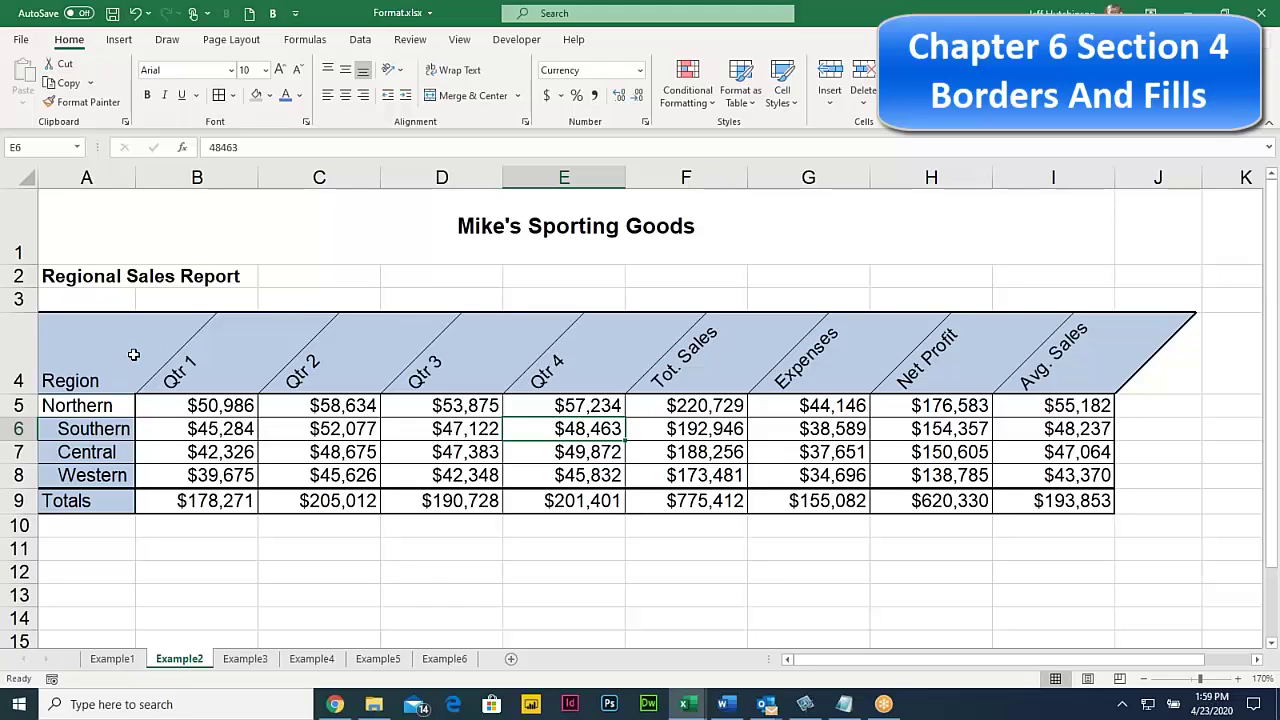
Copy the formatting of the Southern label in A6 onto the Northern label in A5 with Format Painter
click(96, 430)
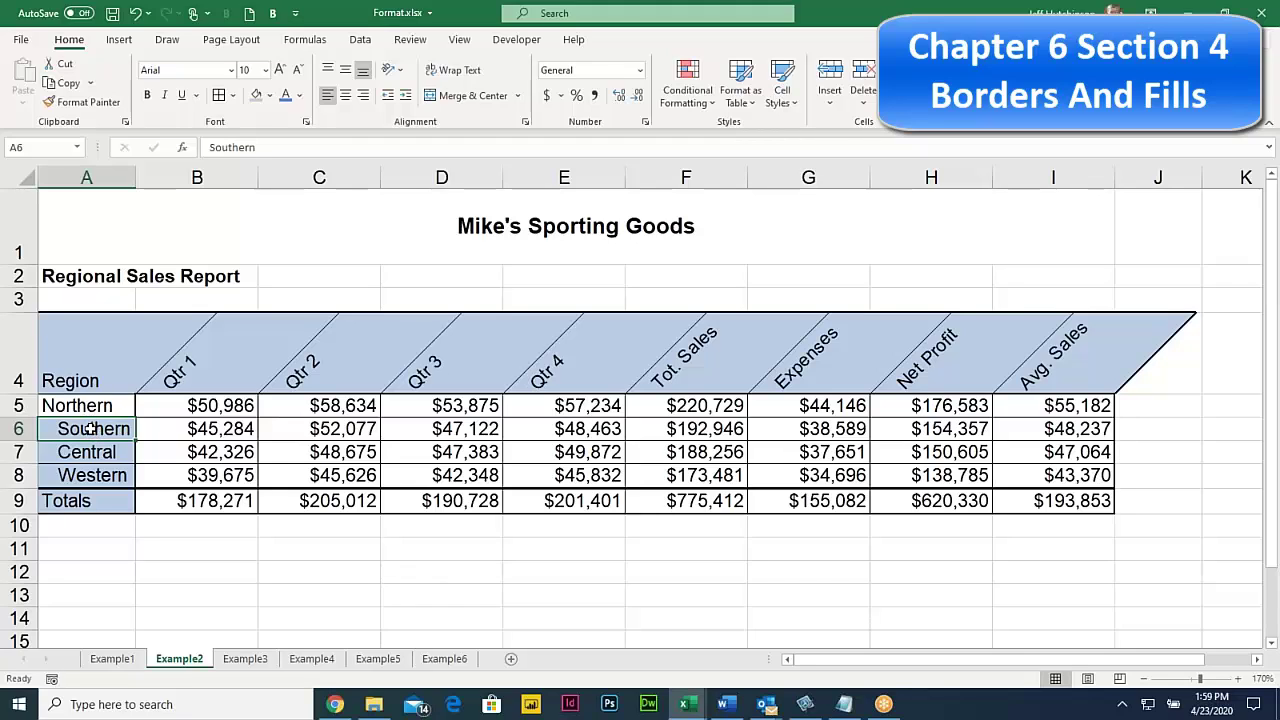
click(88, 451)
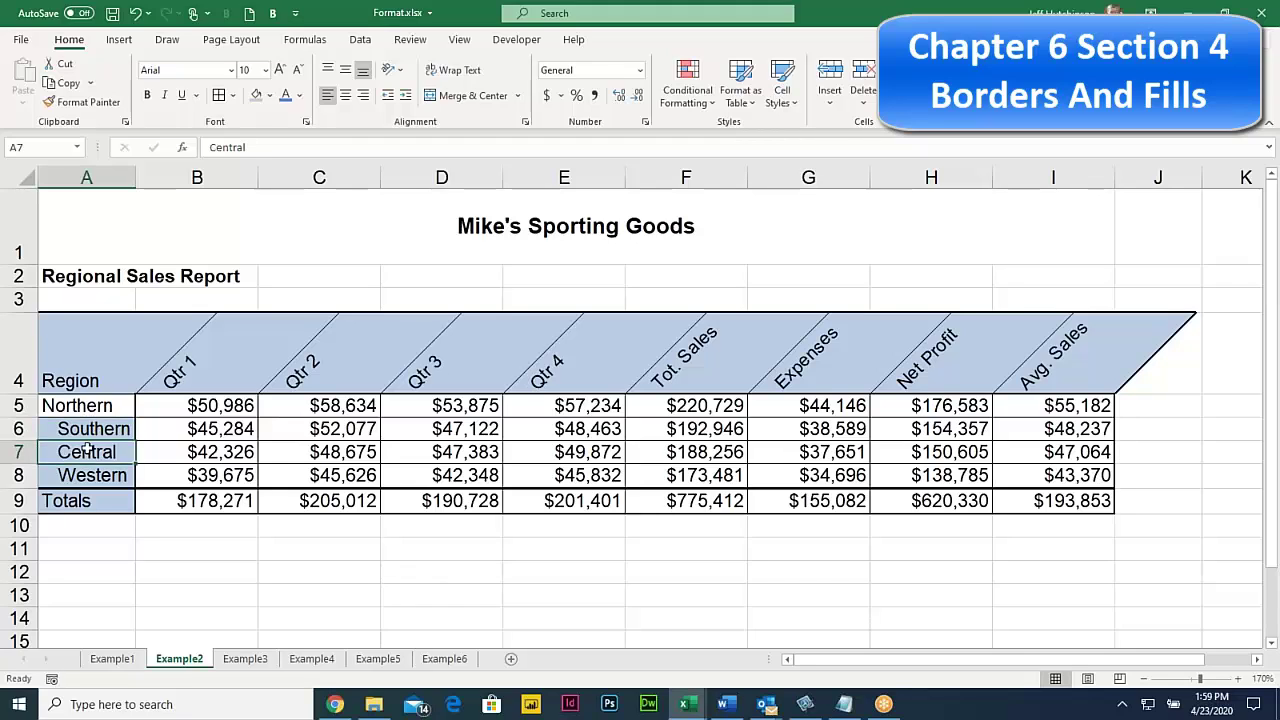
click(88, 431)
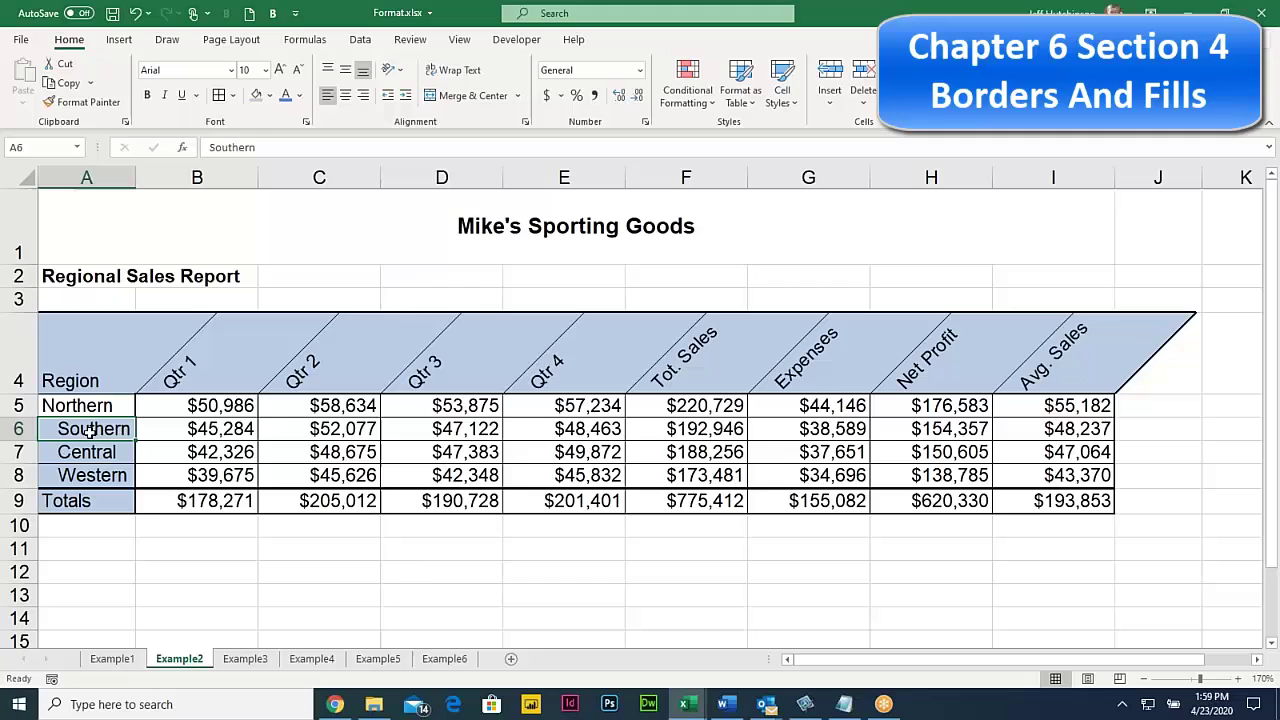
click(82, 102)
click(80, 402)
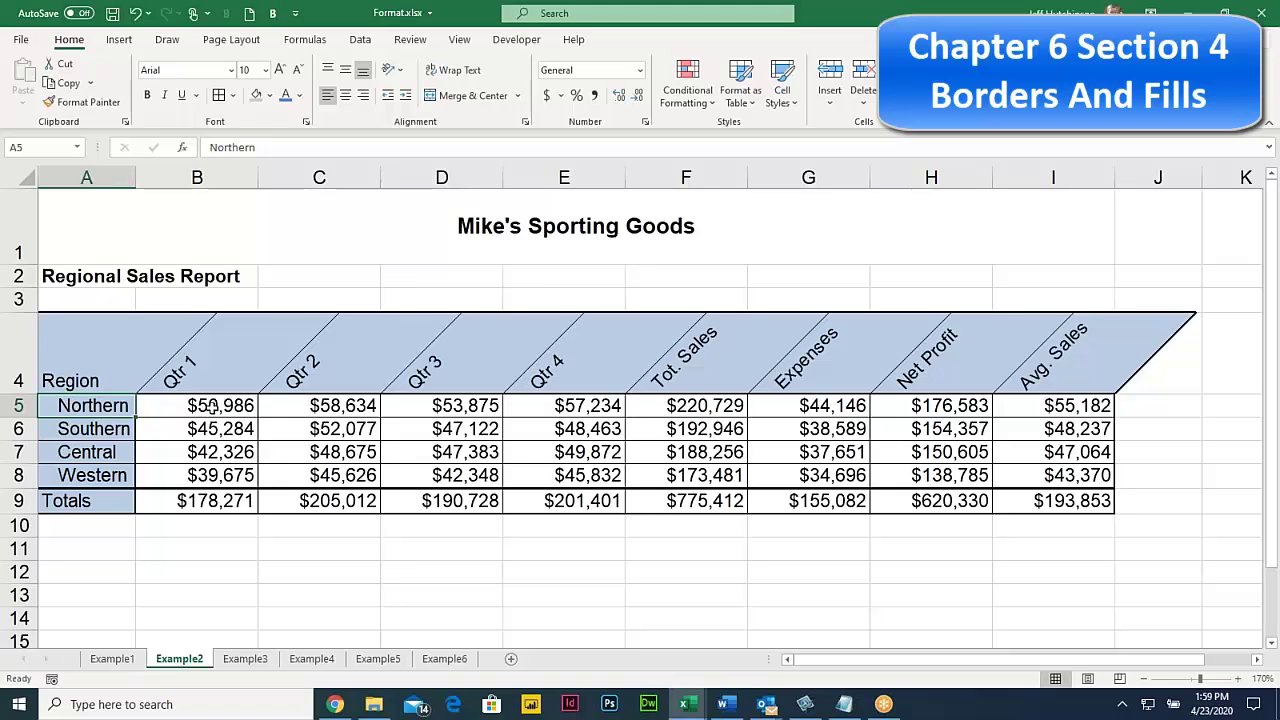
Apply a Greater Than highlight rule for 50000 to the quarterly figures B5:E8, using Yellow Fill with Dark Yellow Text
click(212, 406)
click(224, 431)
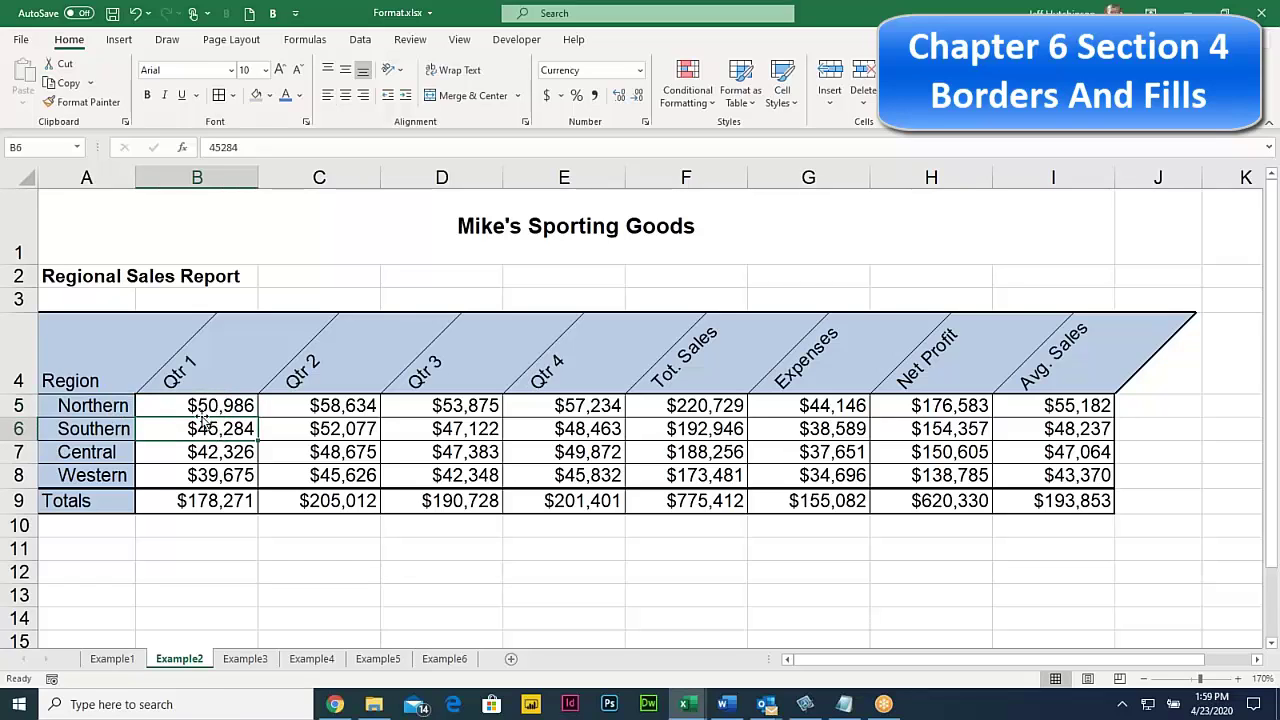
click(198, 408)
drag(196, 408, 559, 478)
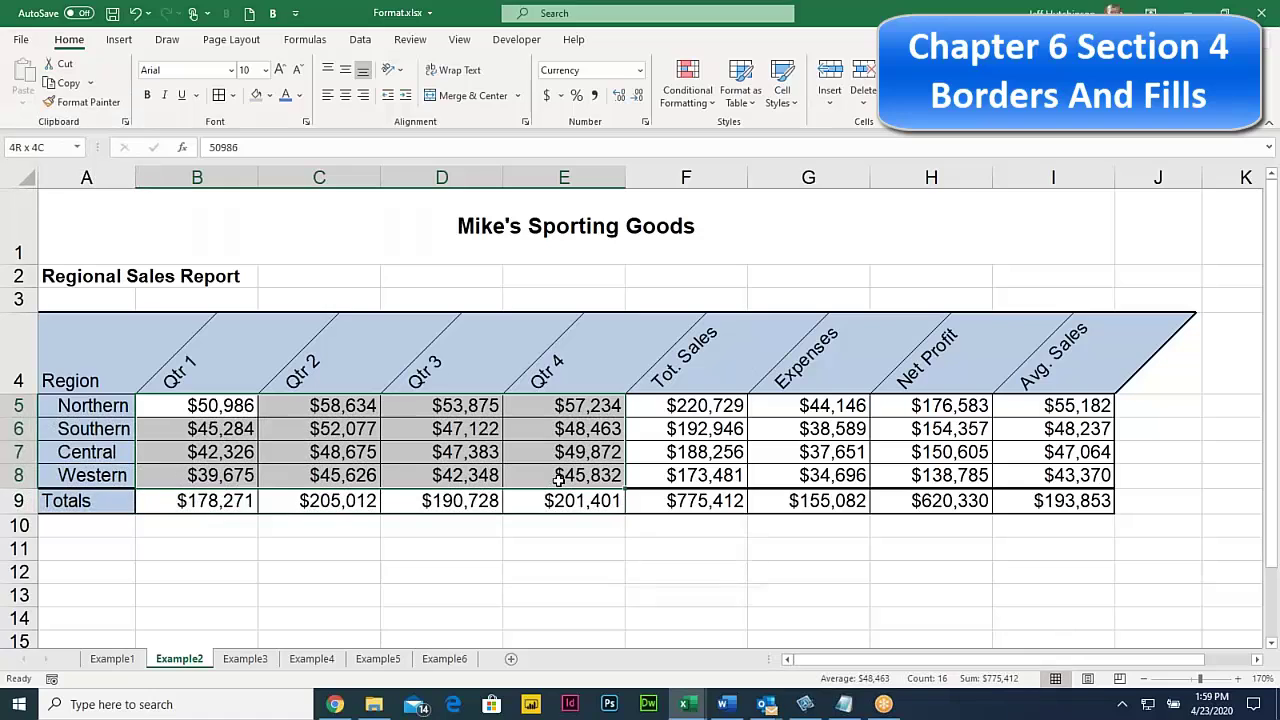
click(693, 93)
mouse_move(753, 134)
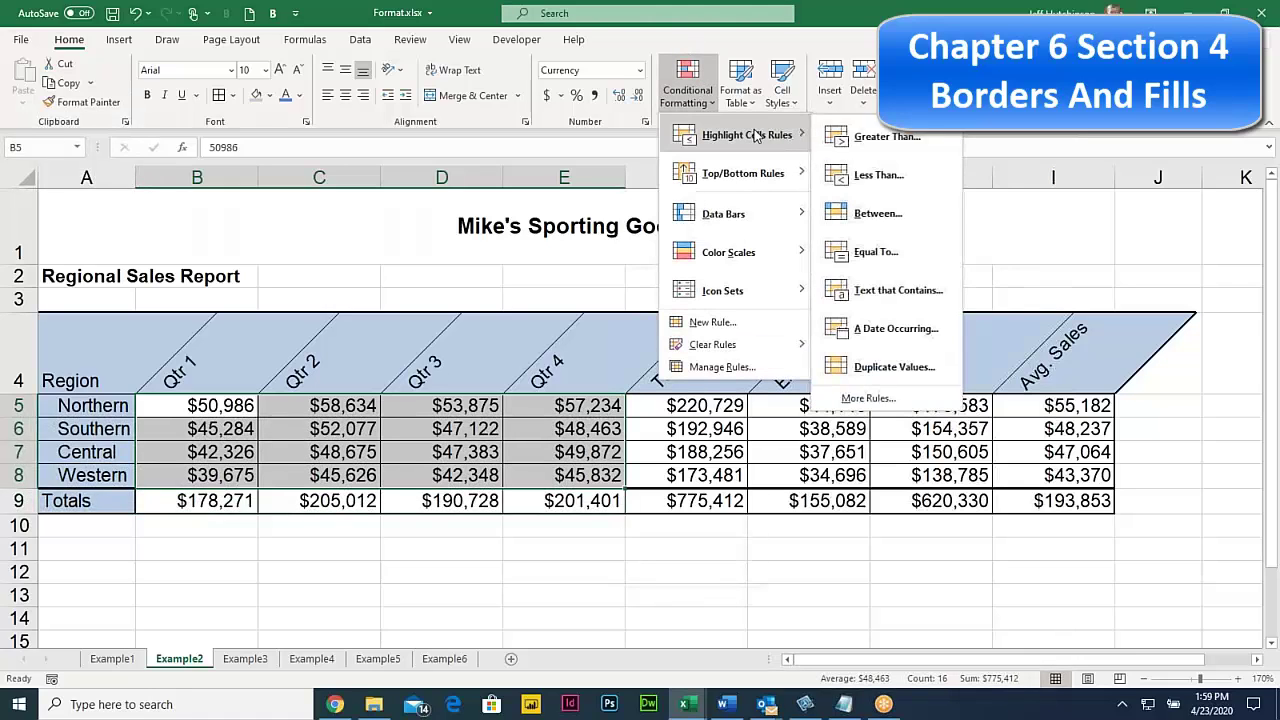
click(886, 137)
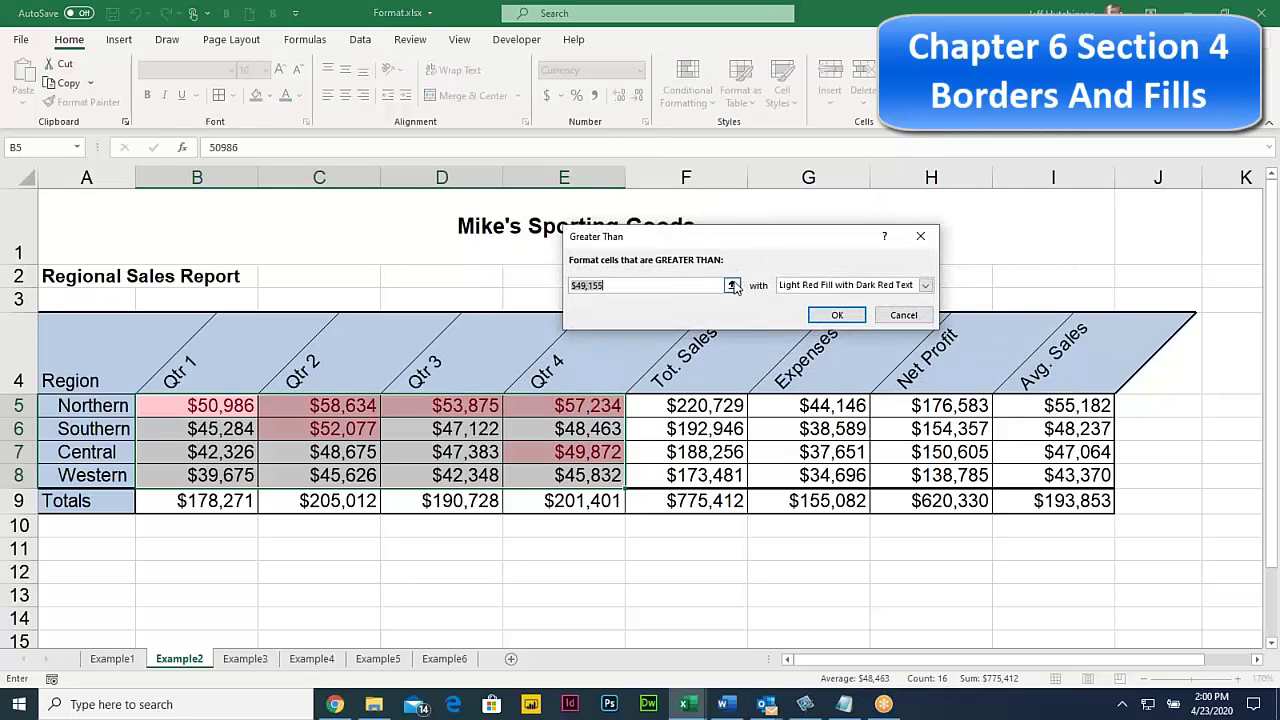
click(820, 287)
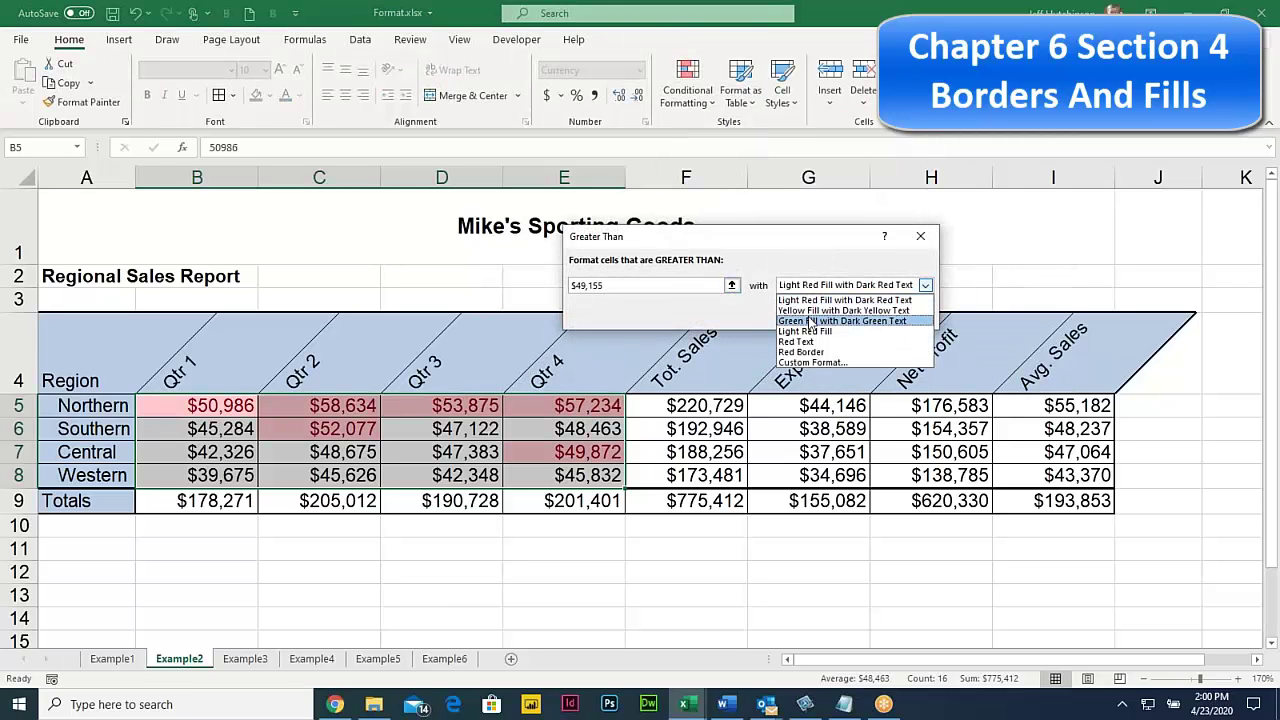
click(843, 310)
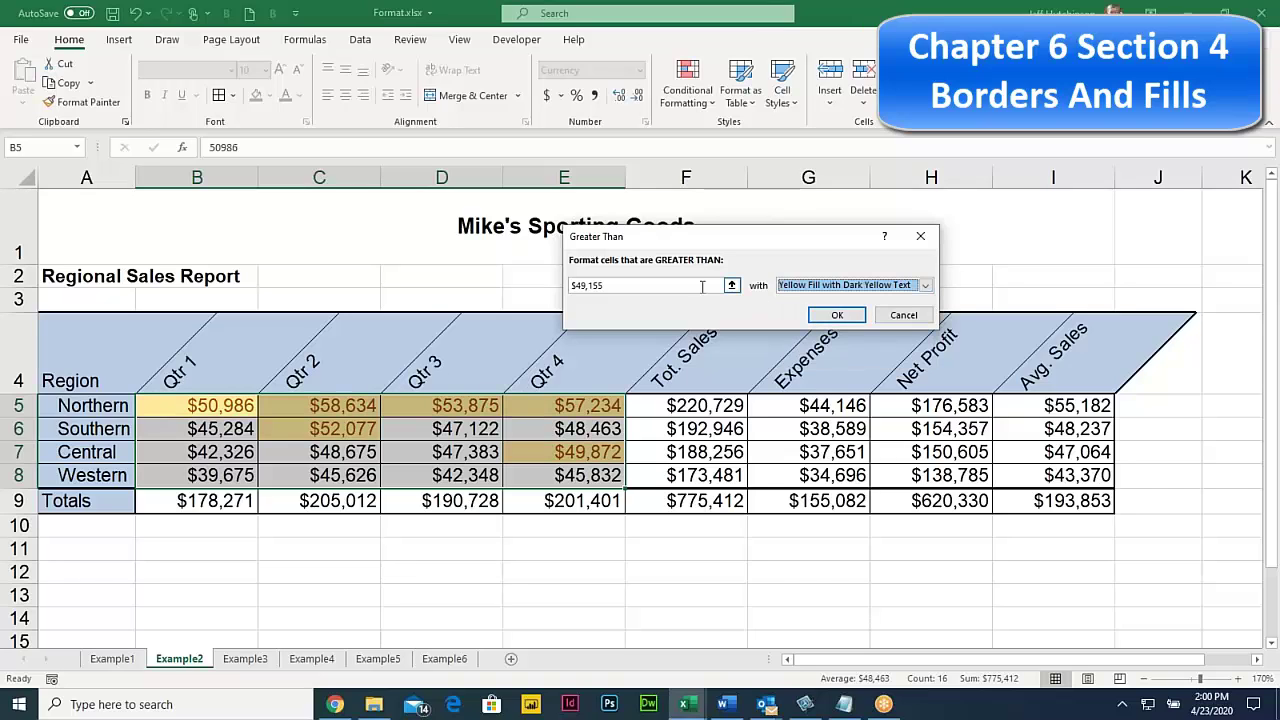
drag(634, 287, 571, 286)
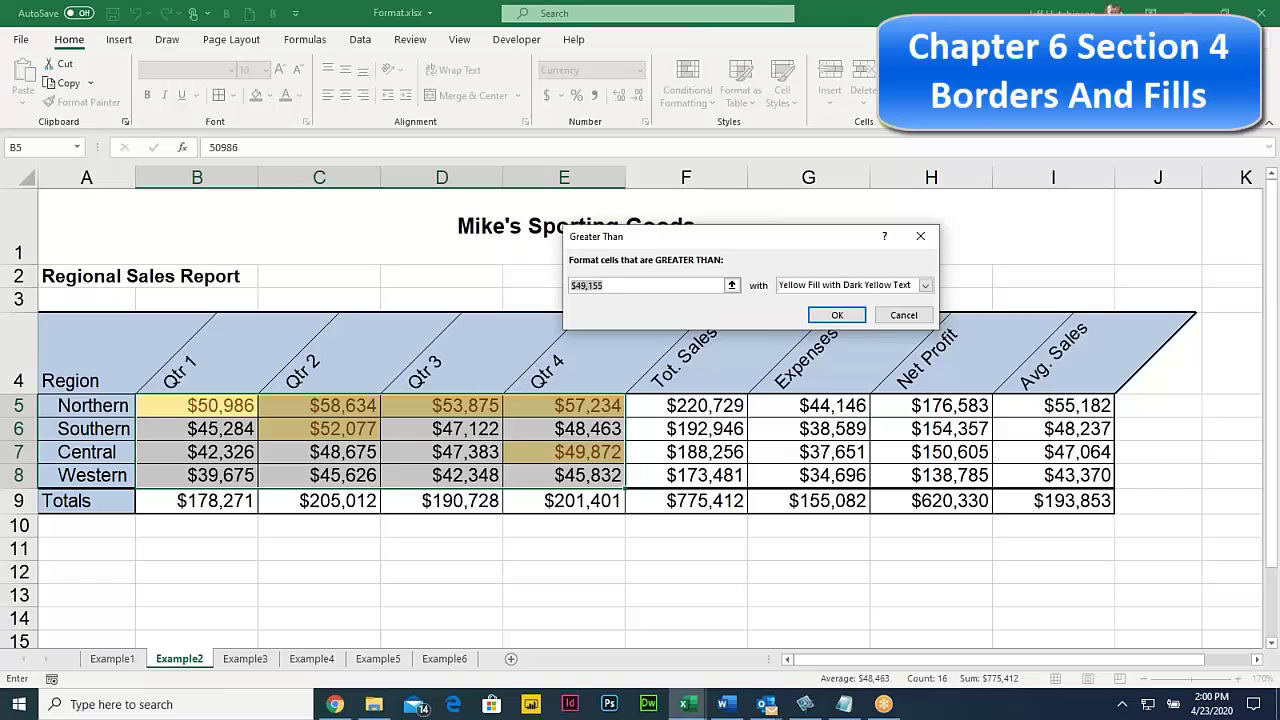
text(50000)
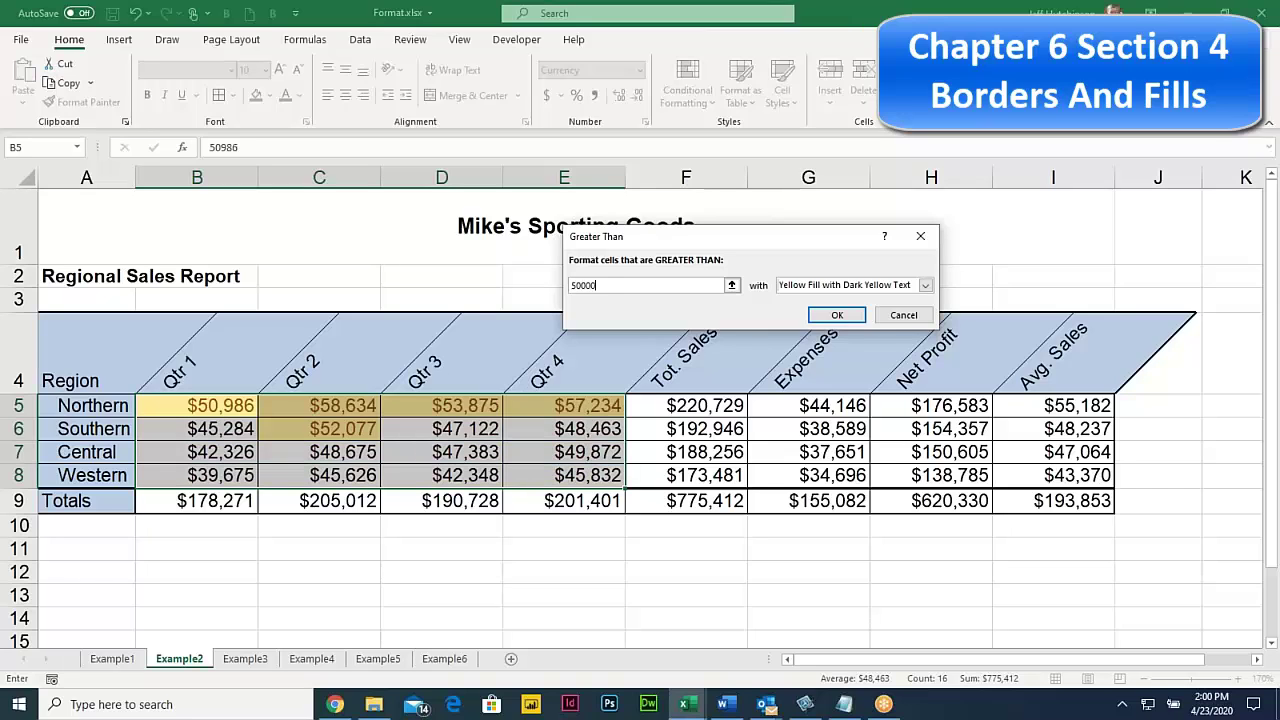
click(837, 315)
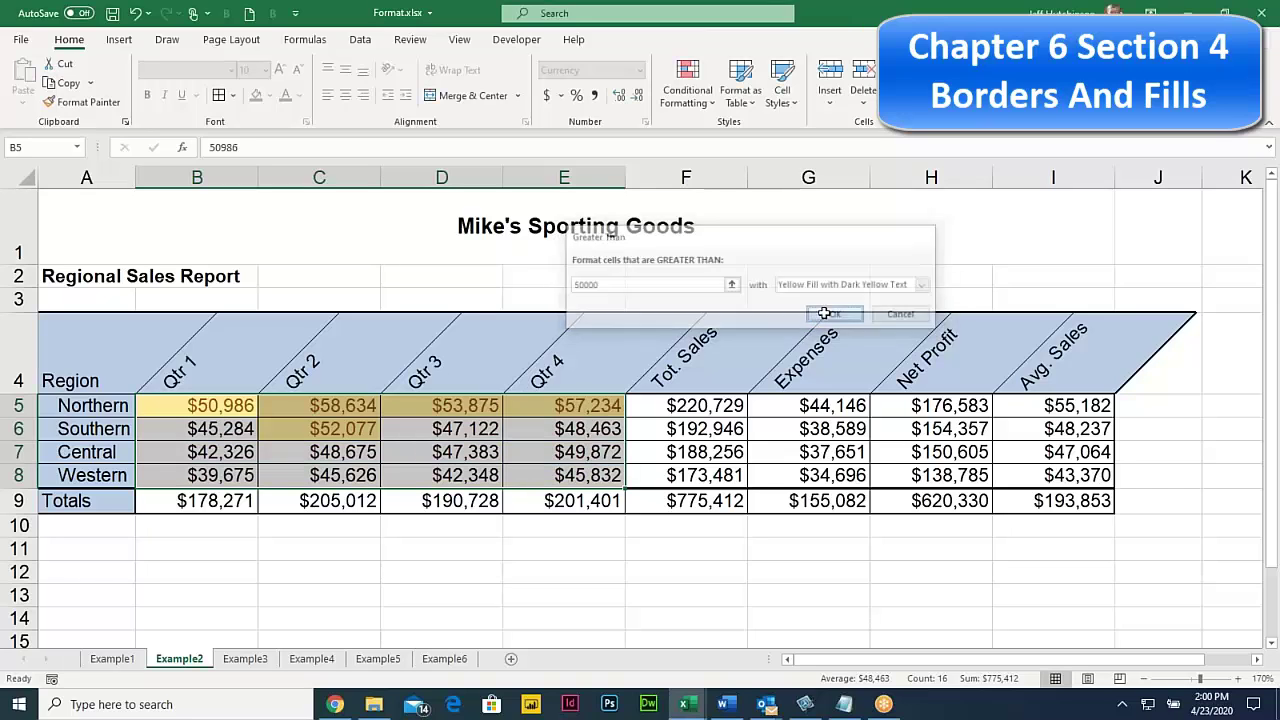
Change the Central region's Qtr 3 figure in D7 to 55000
click(604, 456)
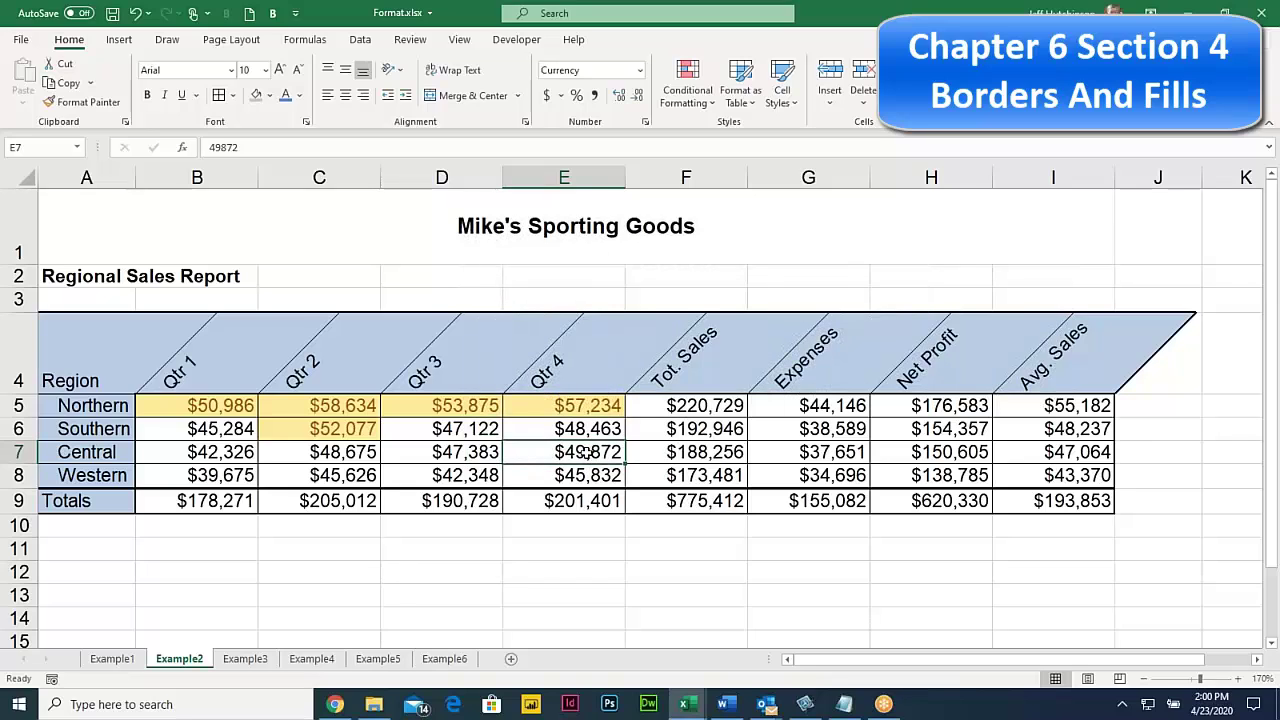
click(483, 451)
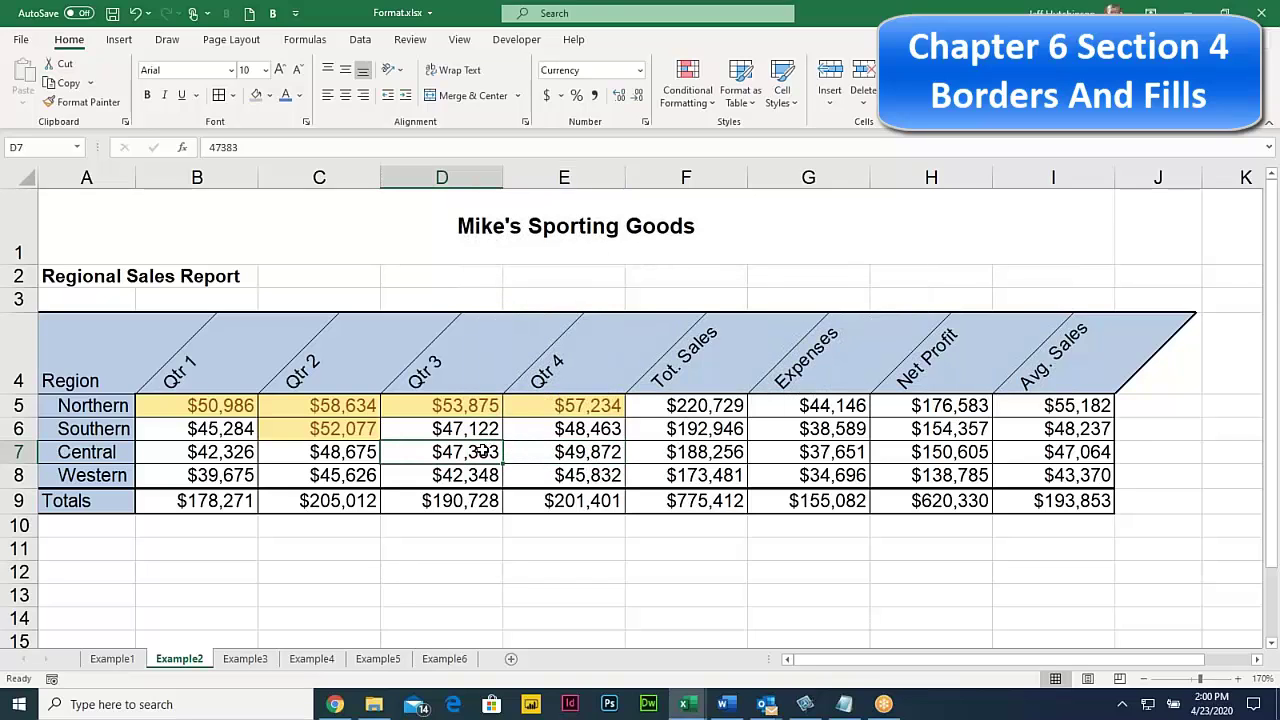
text(55000)
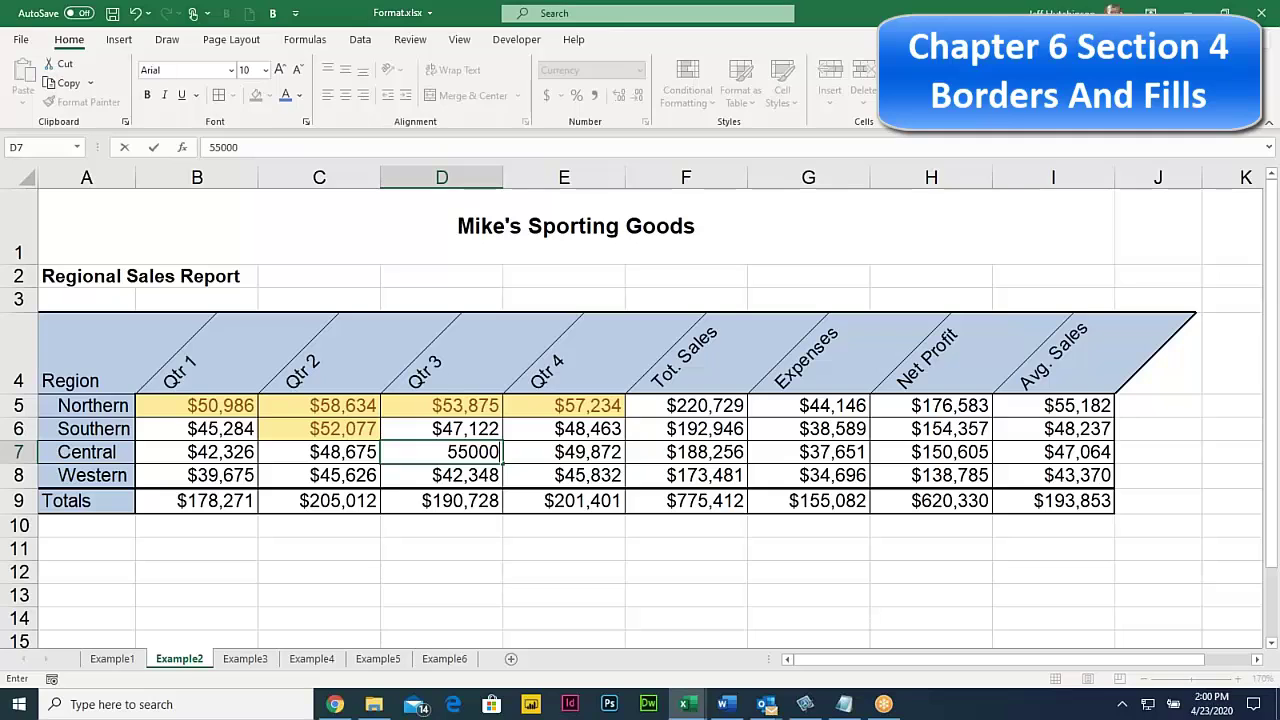
key(Return)
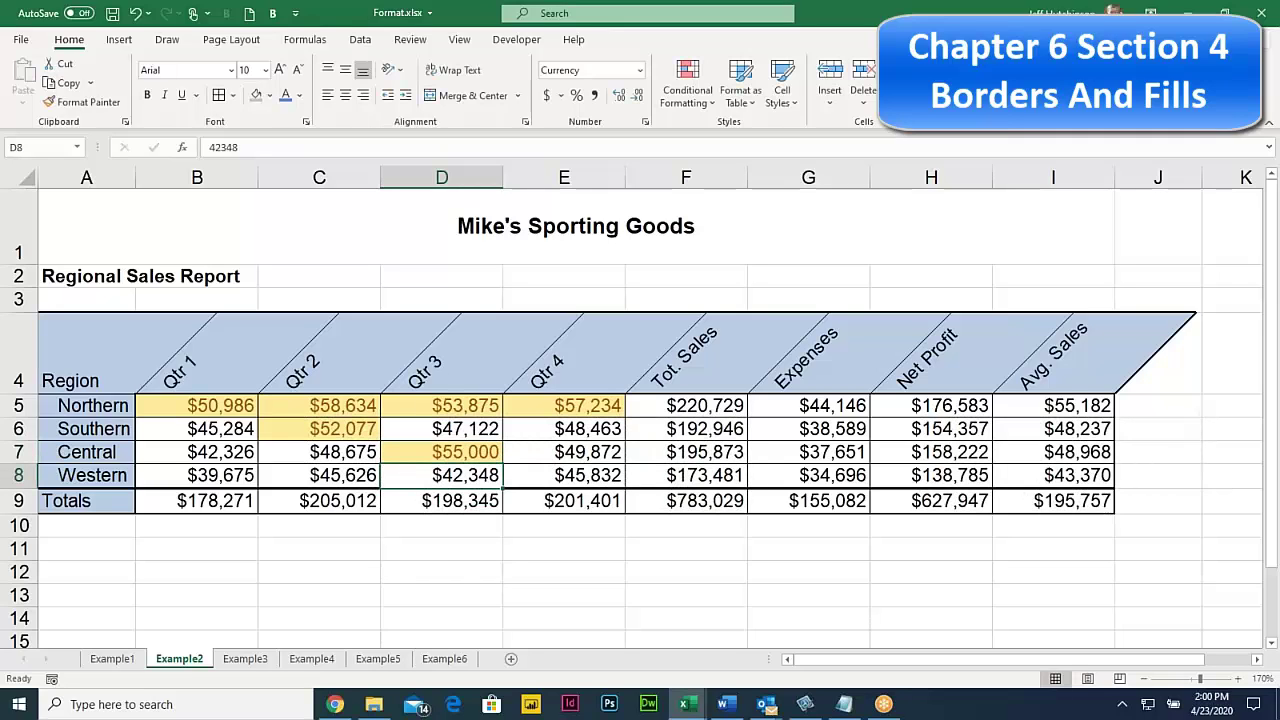
Insert a blank row above the Central row and enter 4444444 as its Qtr 1 value in B7
click(160, 450)
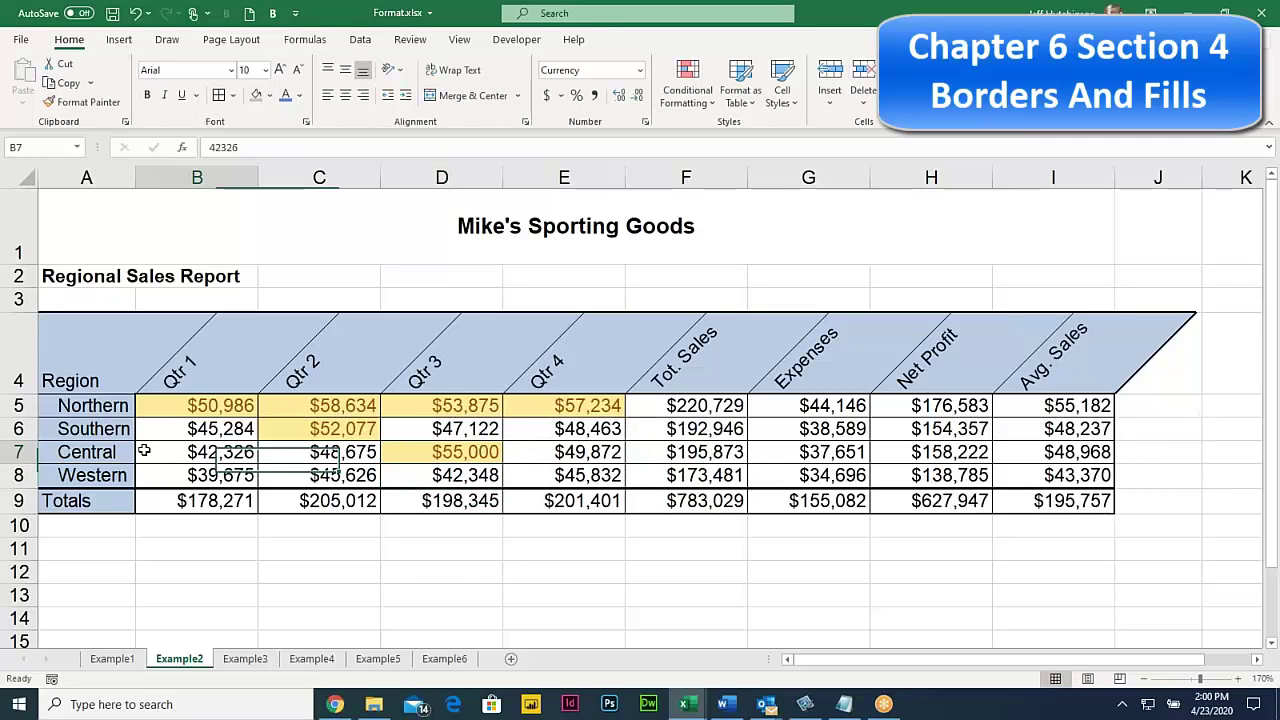
click(19, 452)
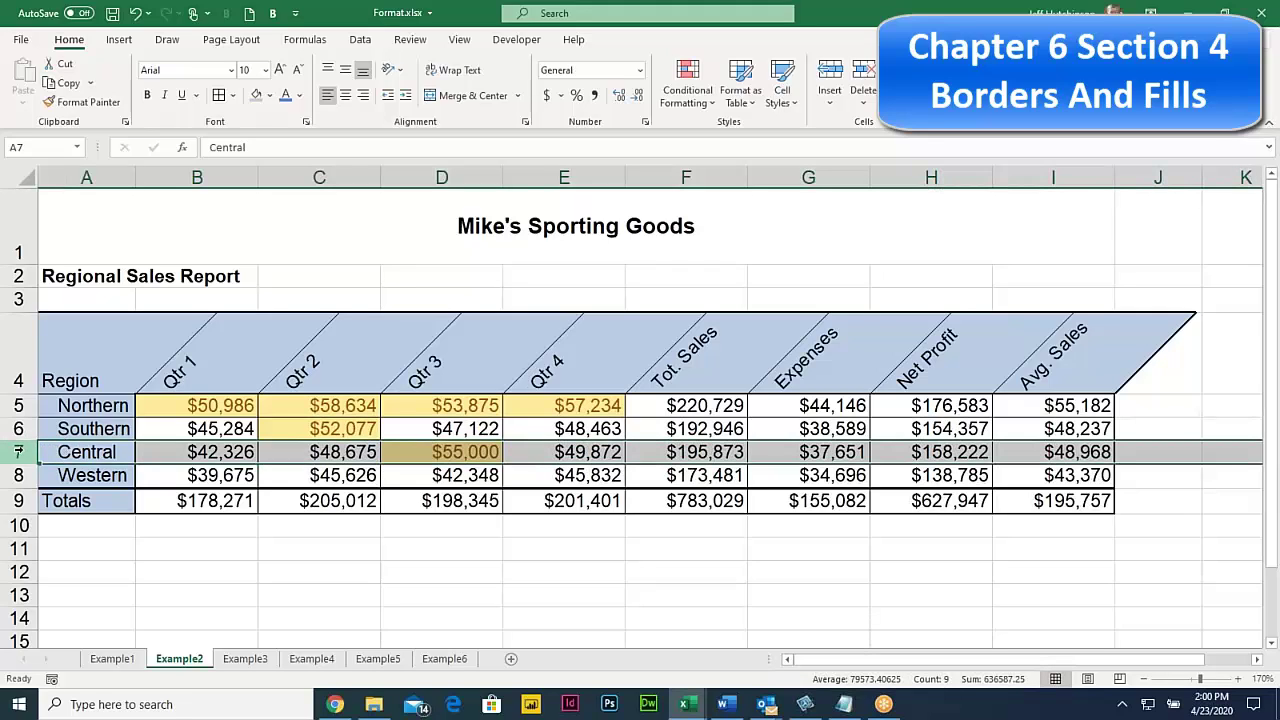
right_click(18, 452)
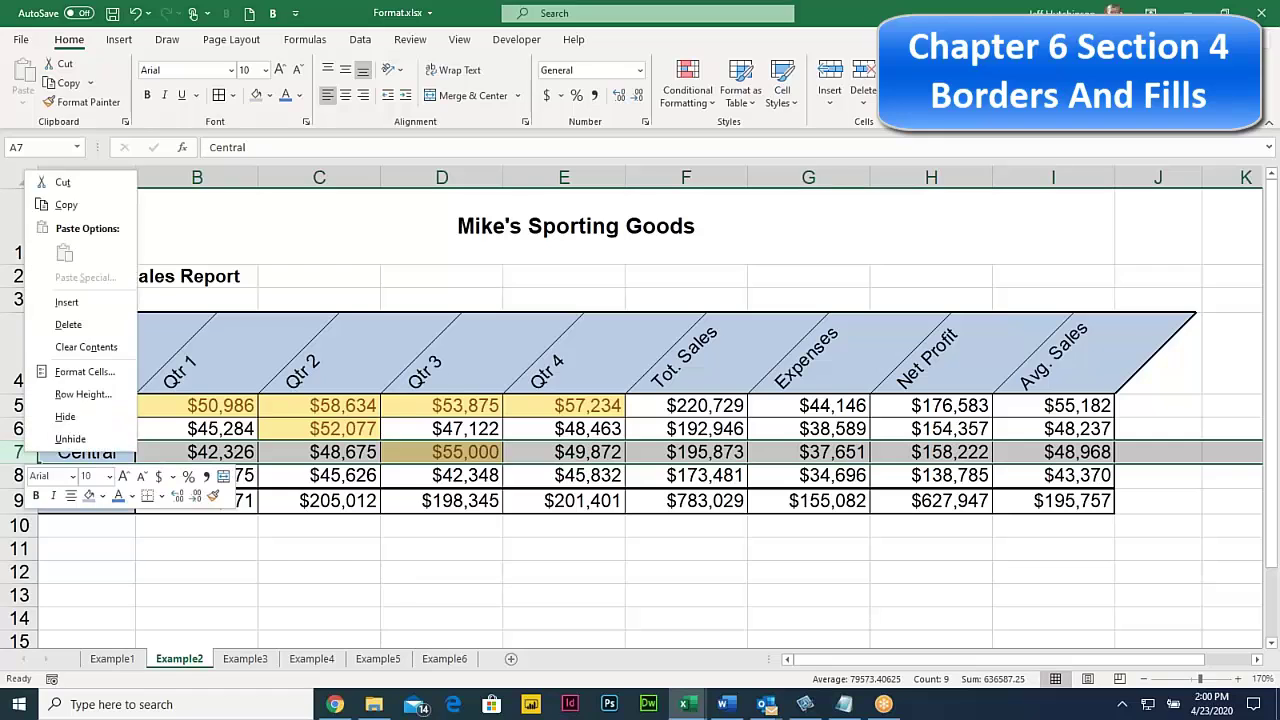
click(80, 299)
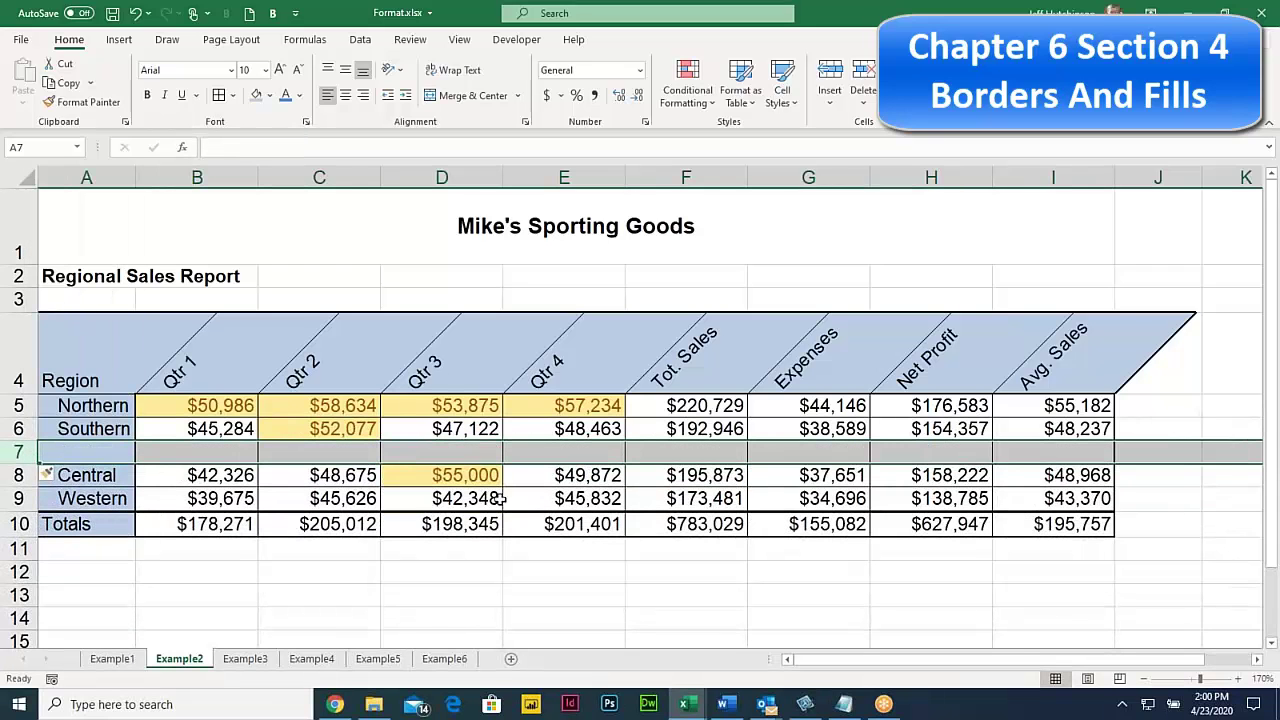
click(211, 447)
text(4444444)
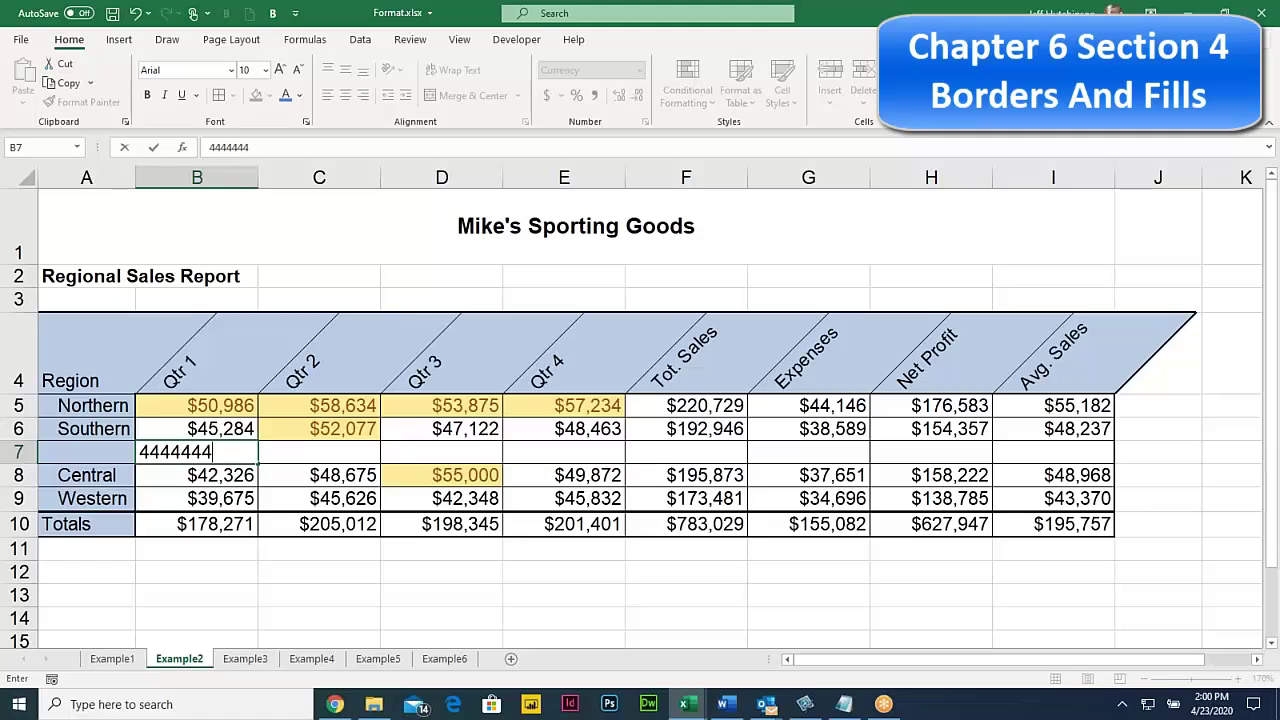
key(Return)
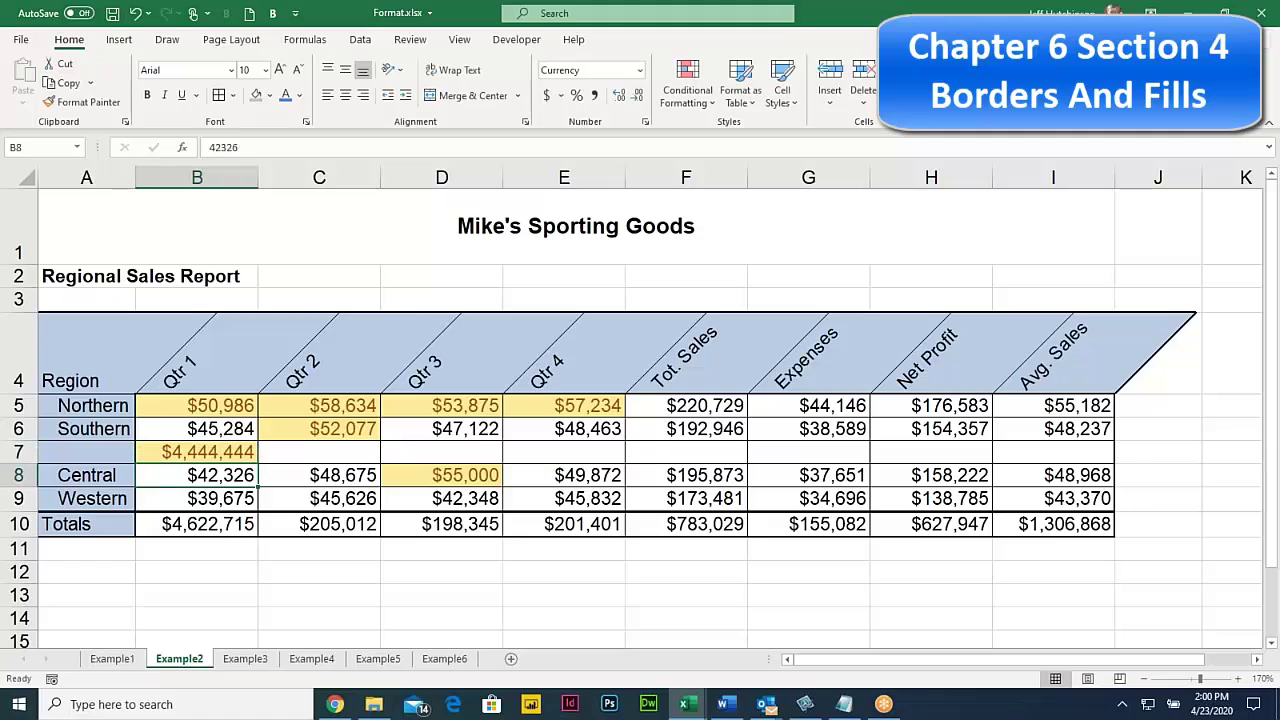
click(215, 452)
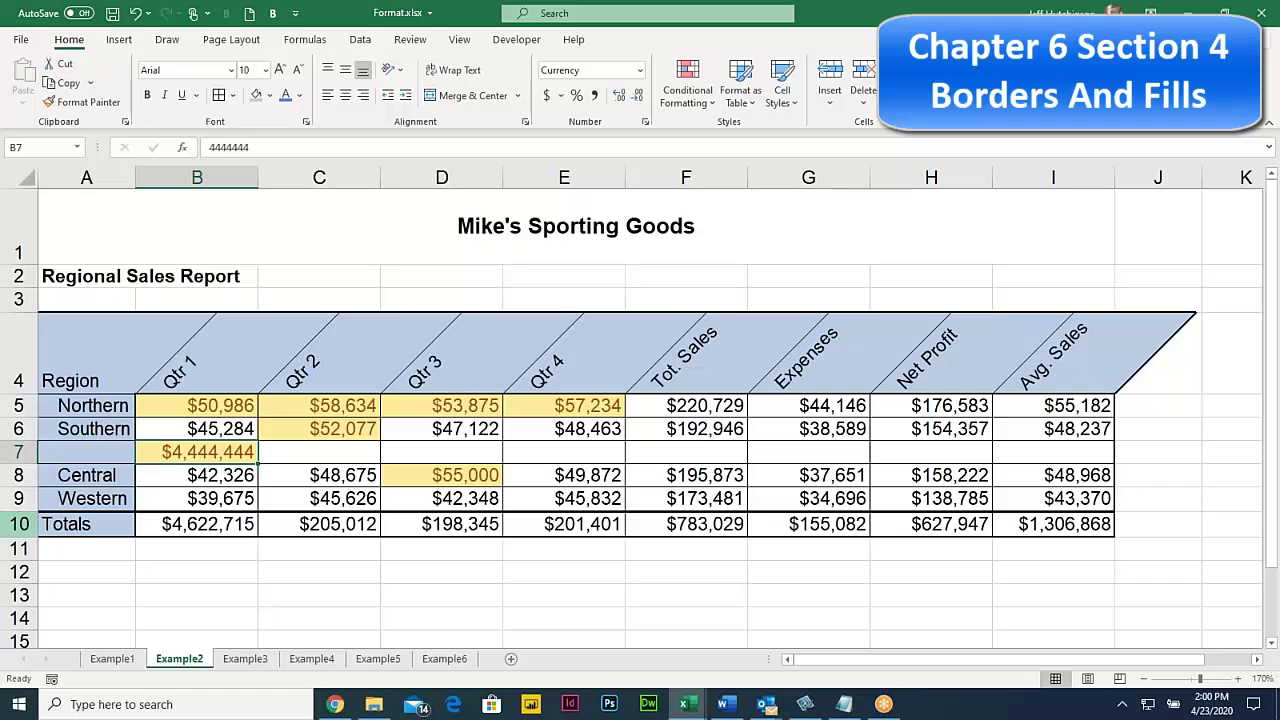
Insert a blank row above the Totals row and enter 444444 as its Qtr 1 value in B10
click(20, 522)
right_click(28, 520)
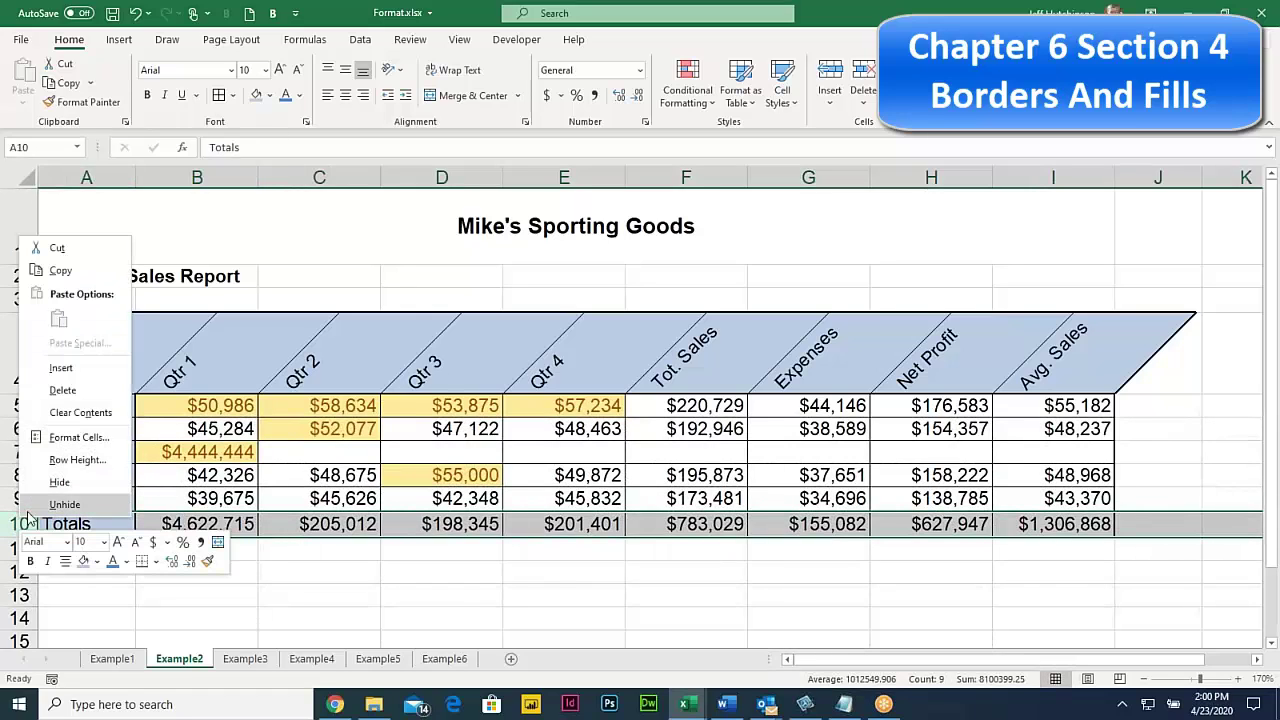
click(84, 367)
click(108, 522)
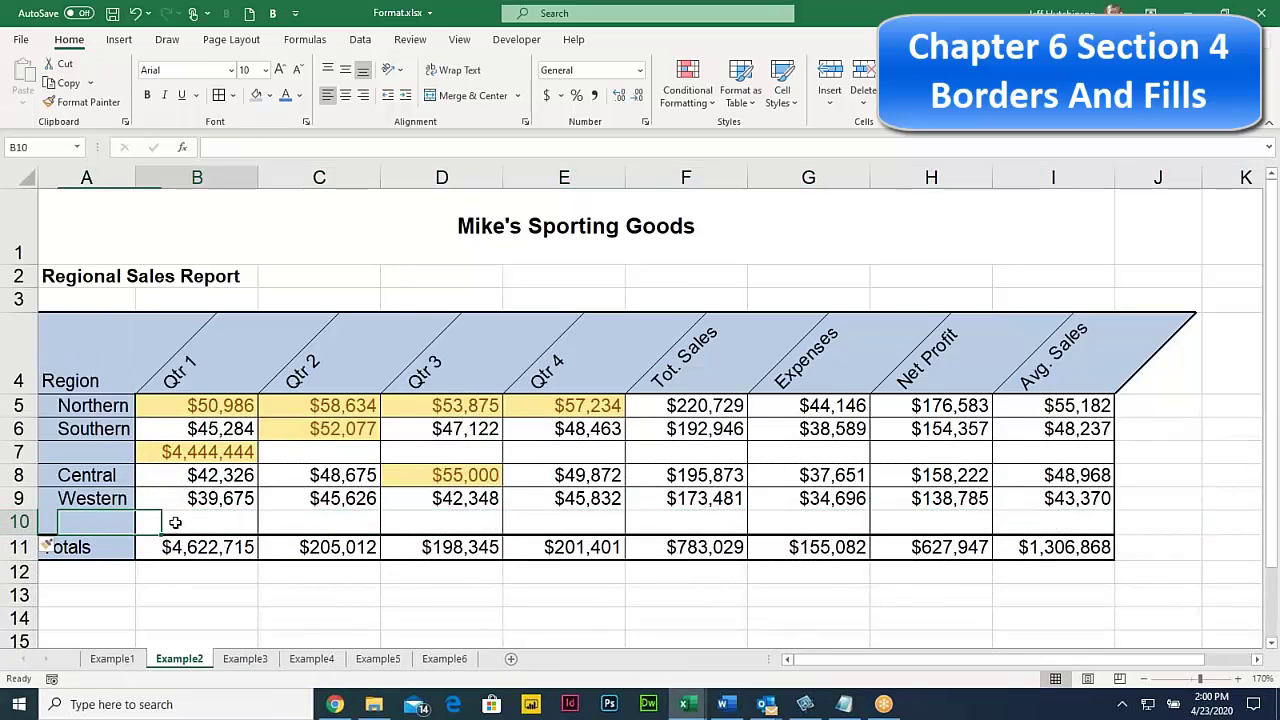
click(237, 527)
text(444444)
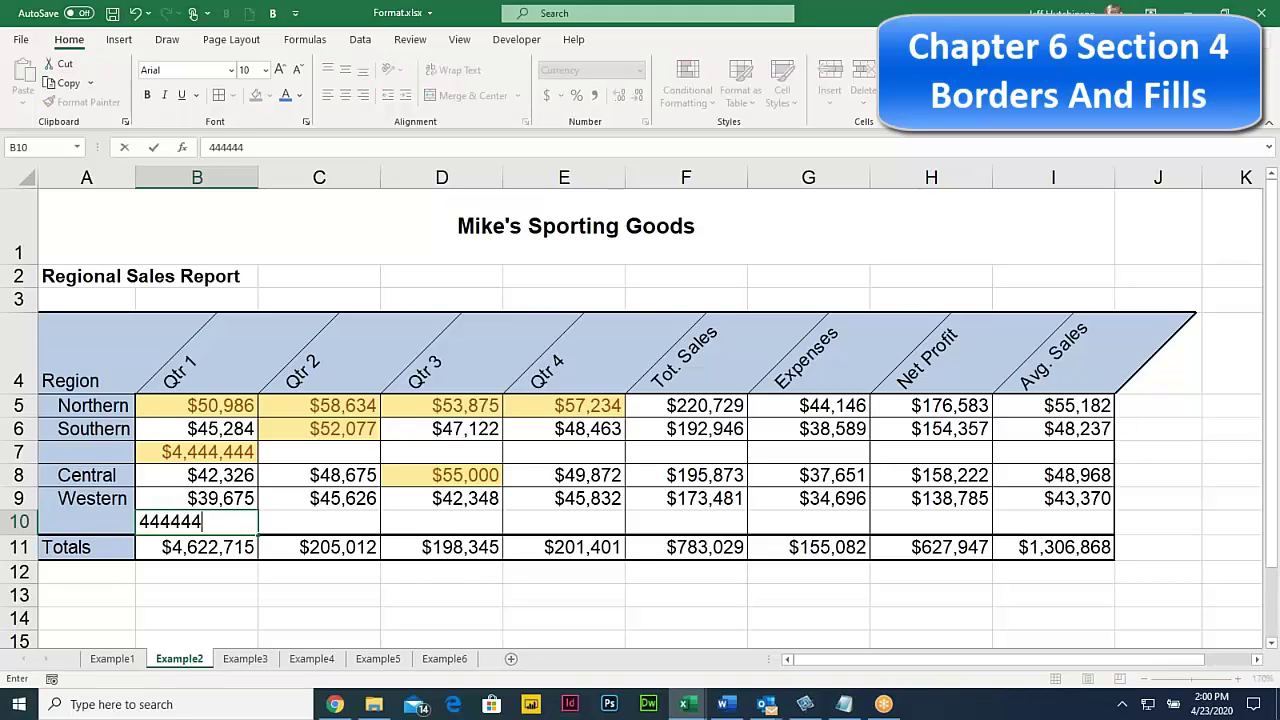
key(Return)
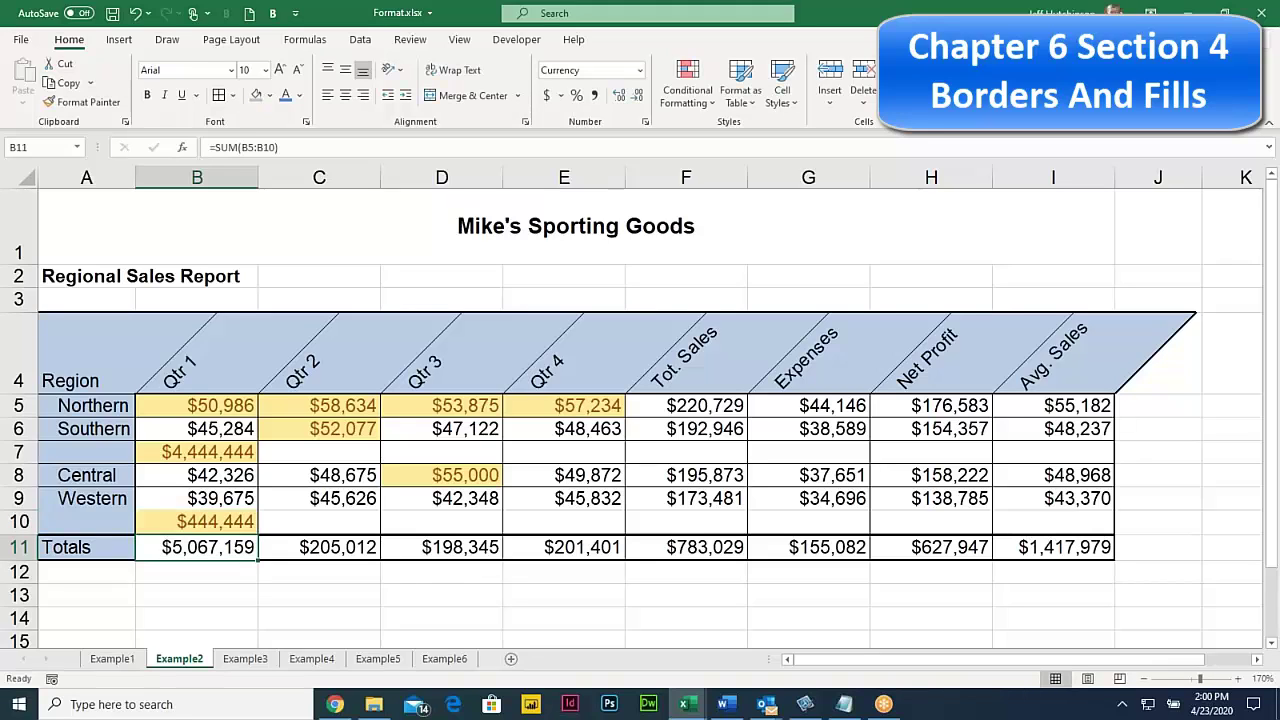
click(199, 515)
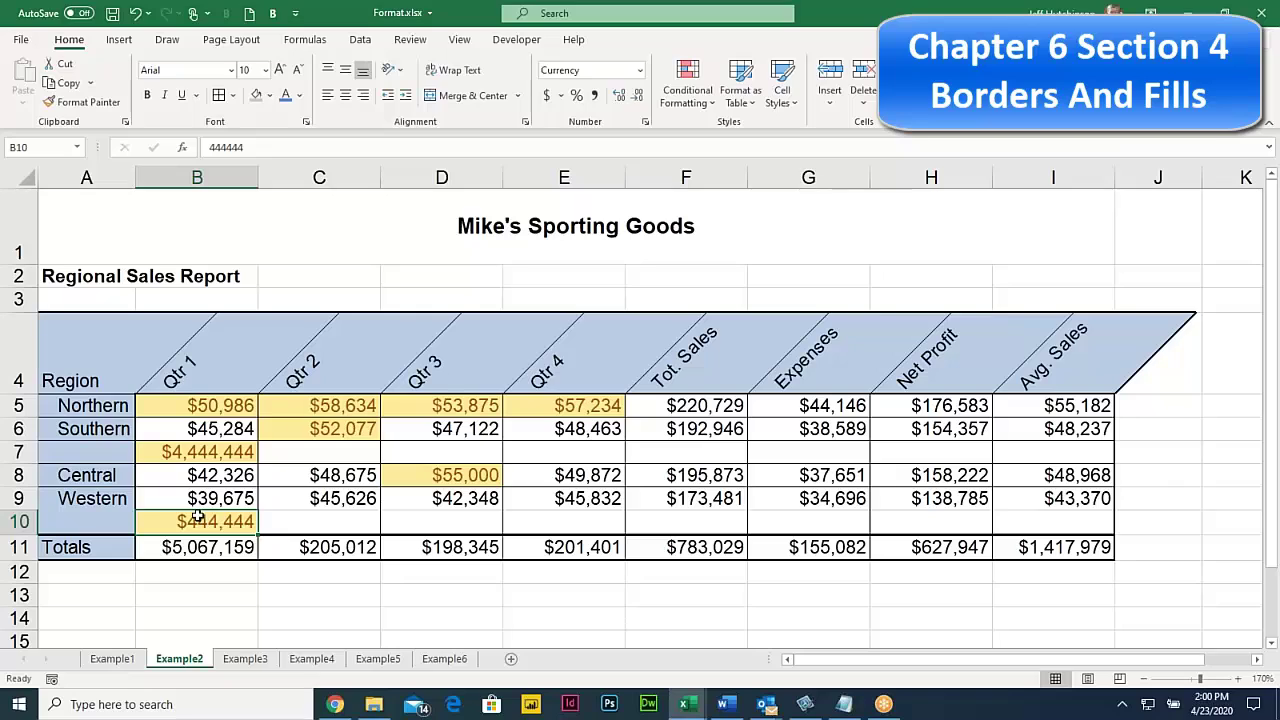
click(192, 492)
click(190, 453)
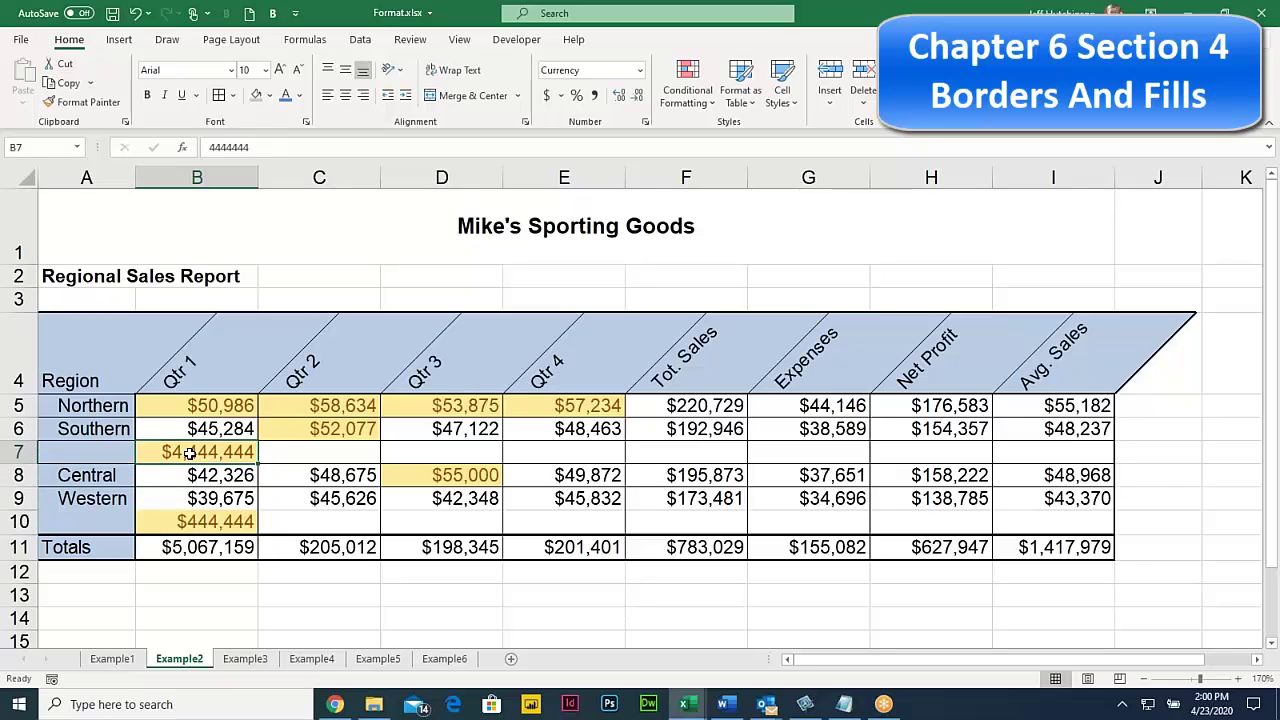
click(199, 522)
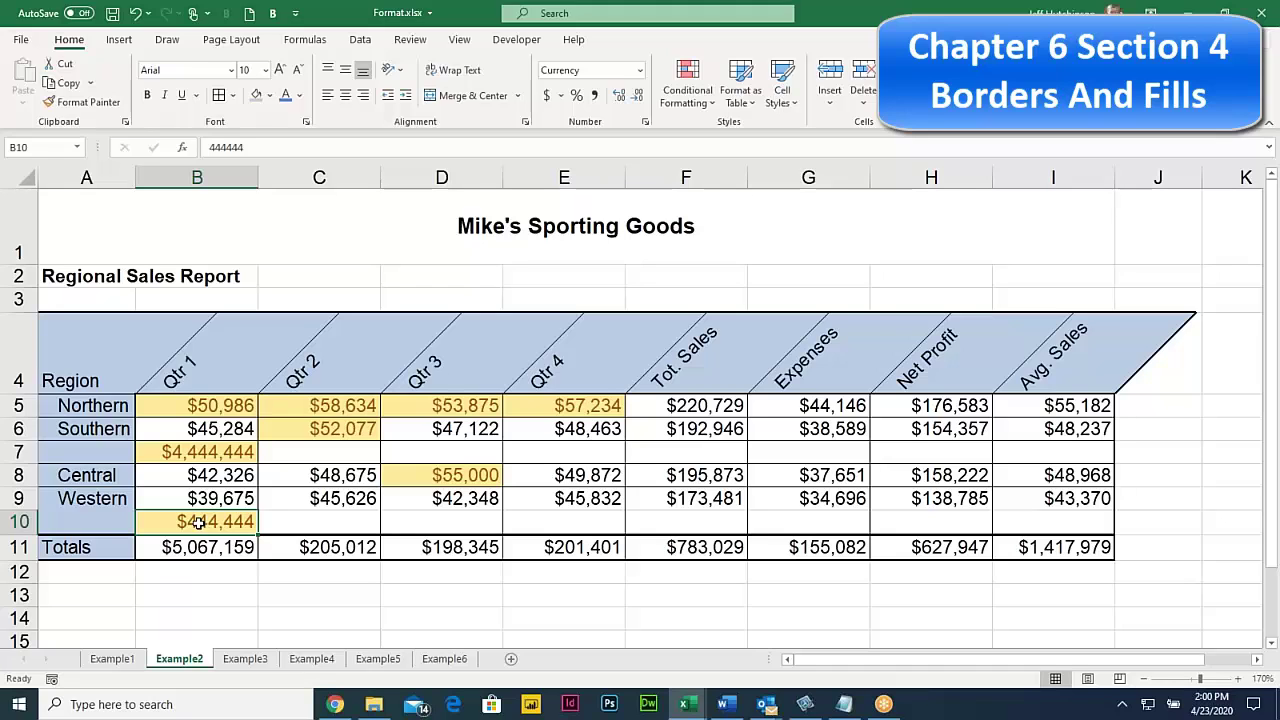
Insert two blank rows, one after the other, directly above the Northern row and beneath the heading row
click(18, 405)
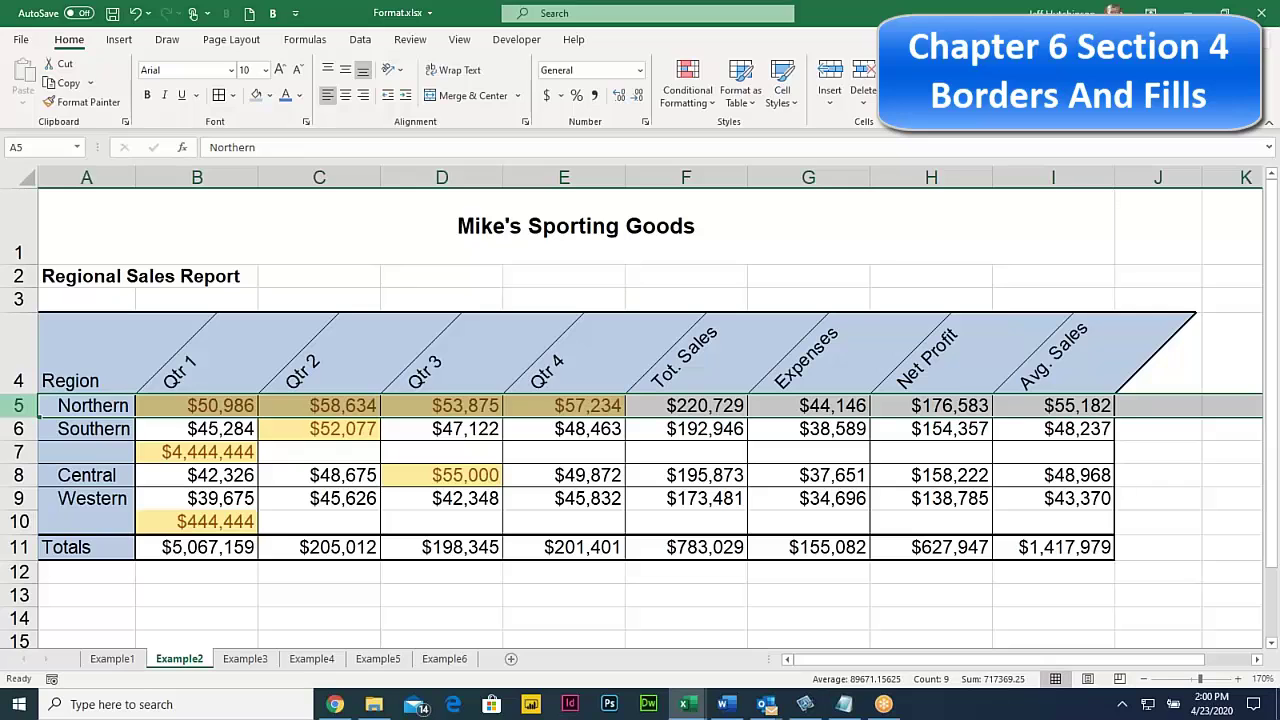
right_click(18, 405)
click(83, 265)
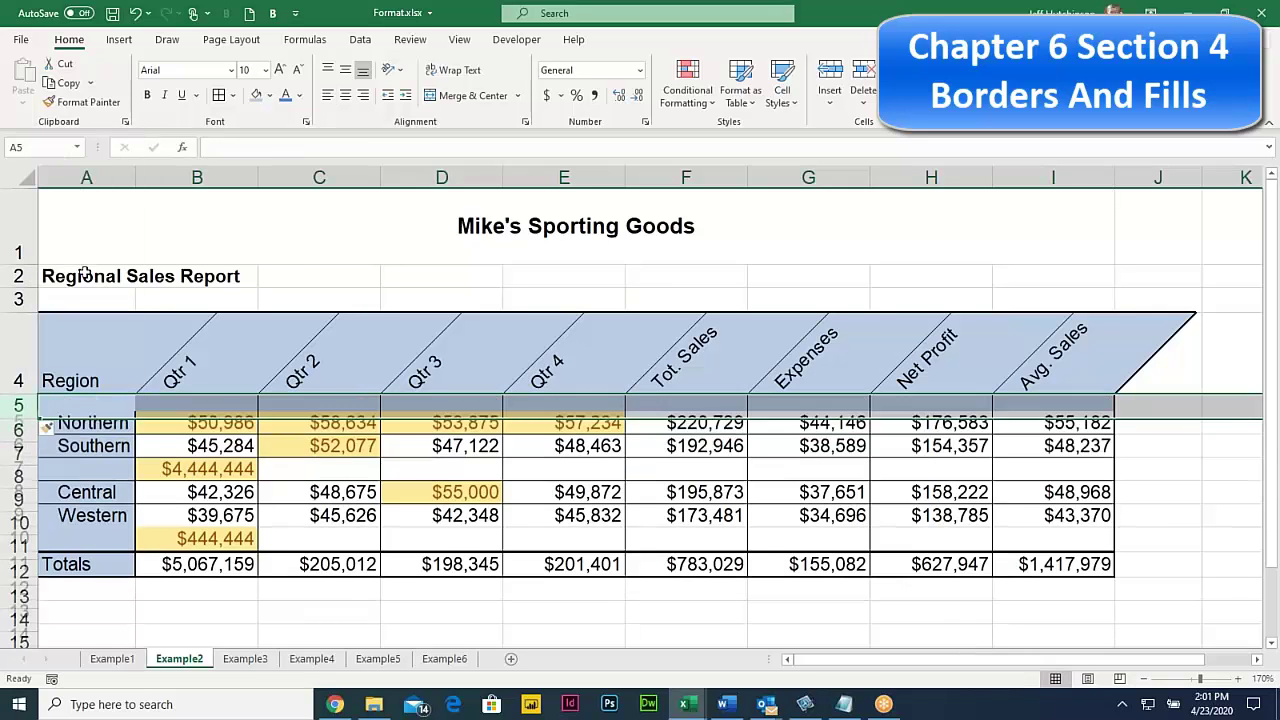
click(225, 405)
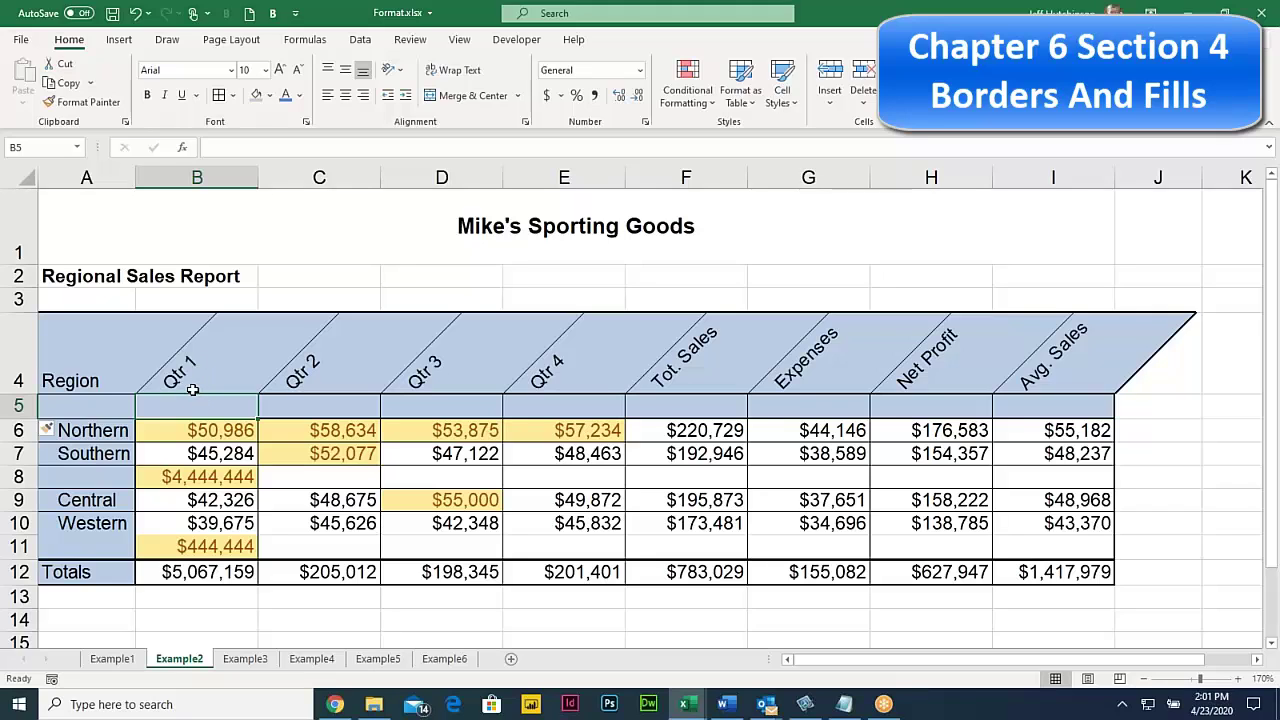
click(18, 430)
right_click(18, 430)
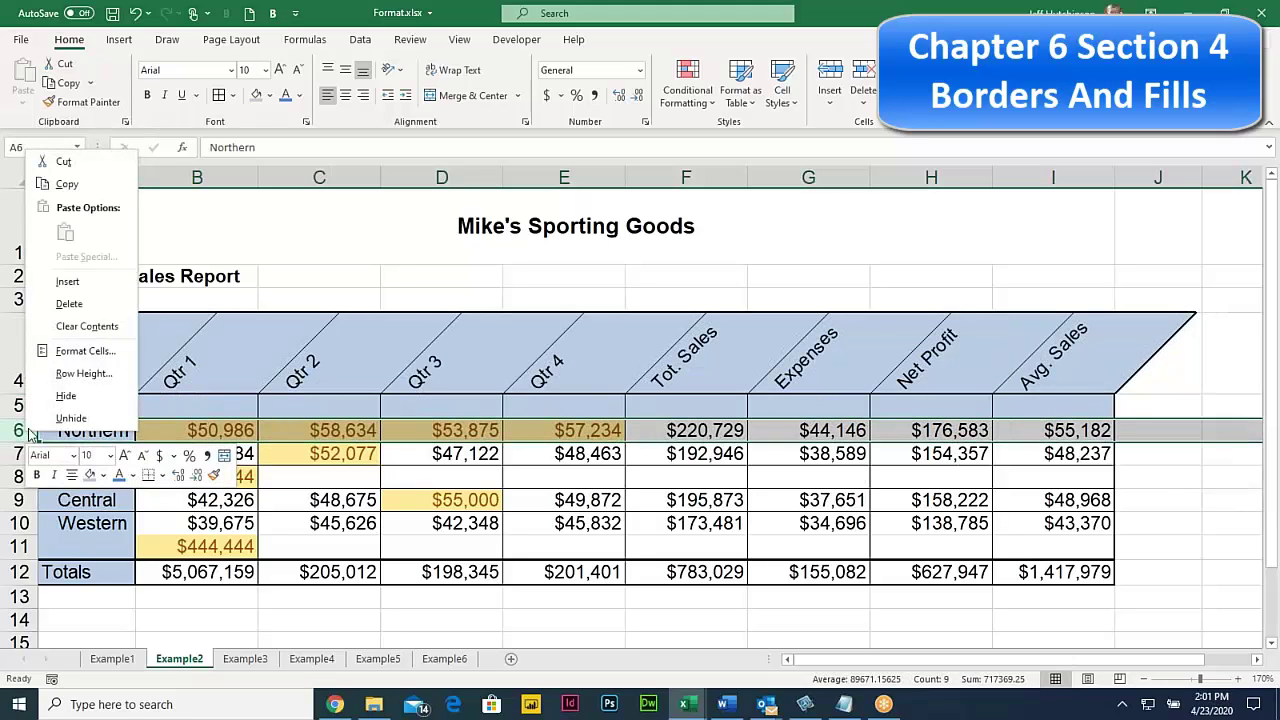
click(62, 280)
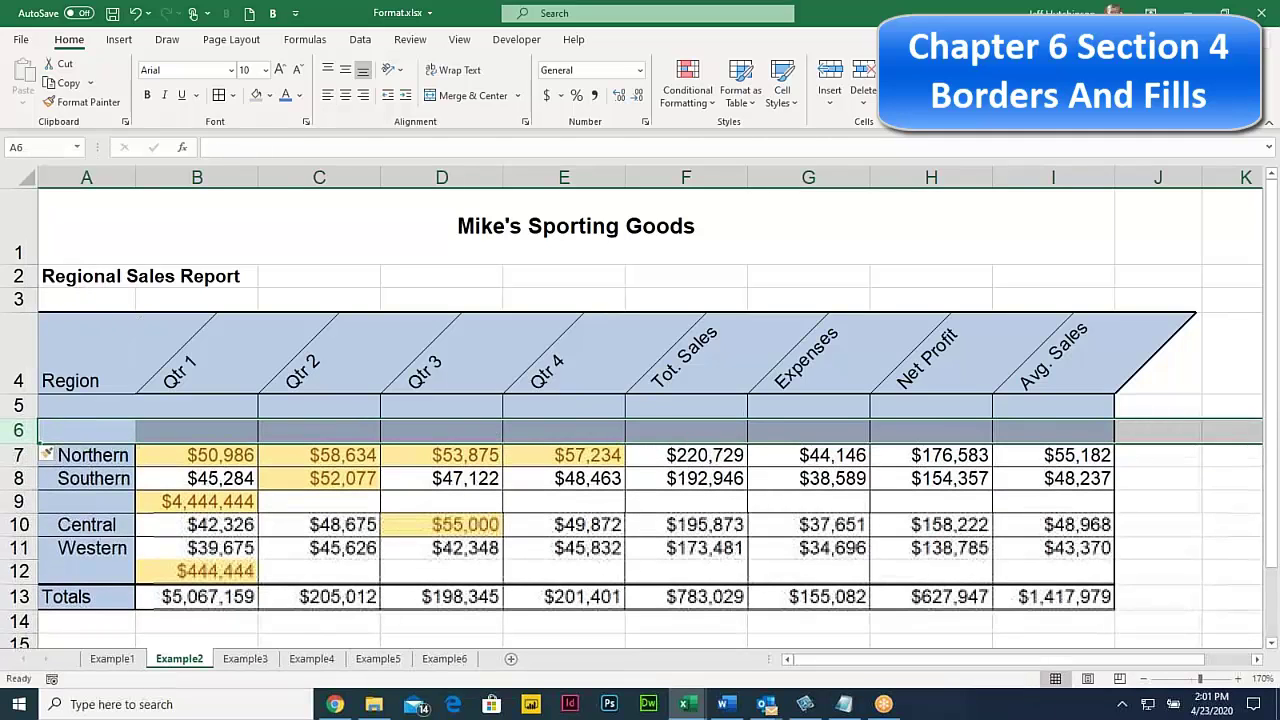
click(207, 430)
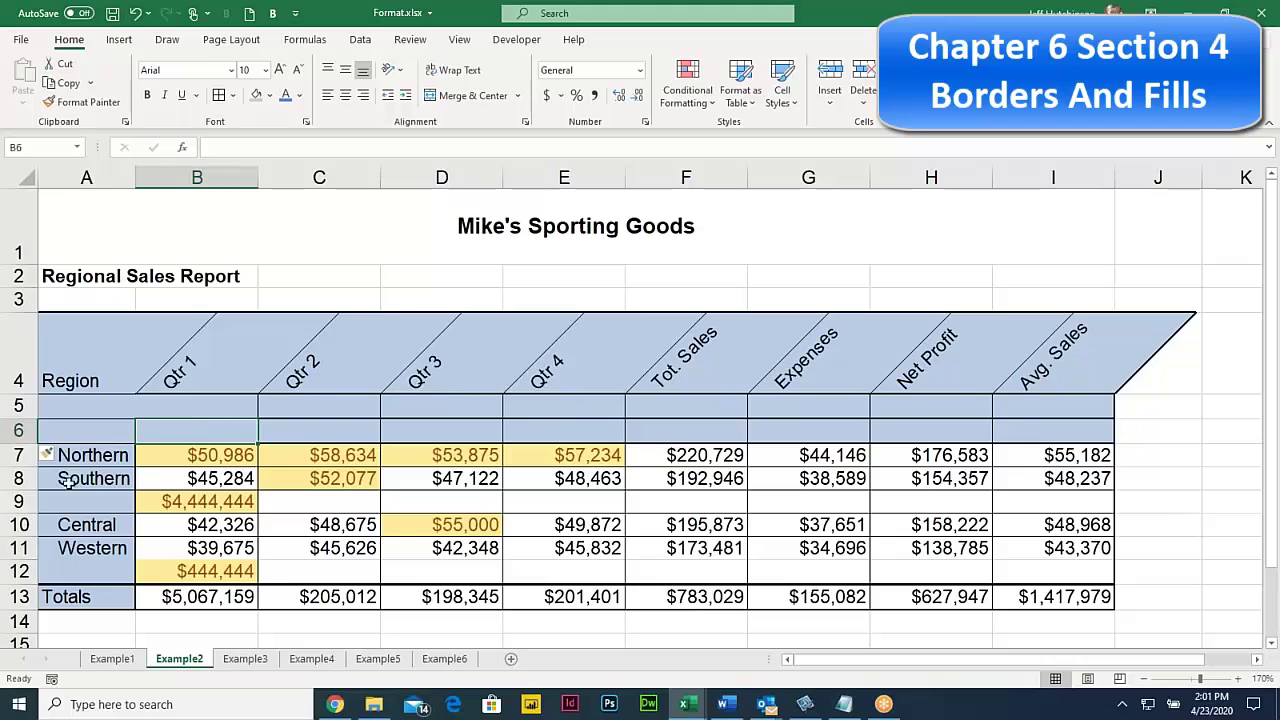
click(19, 479)
right_click(22, 480)
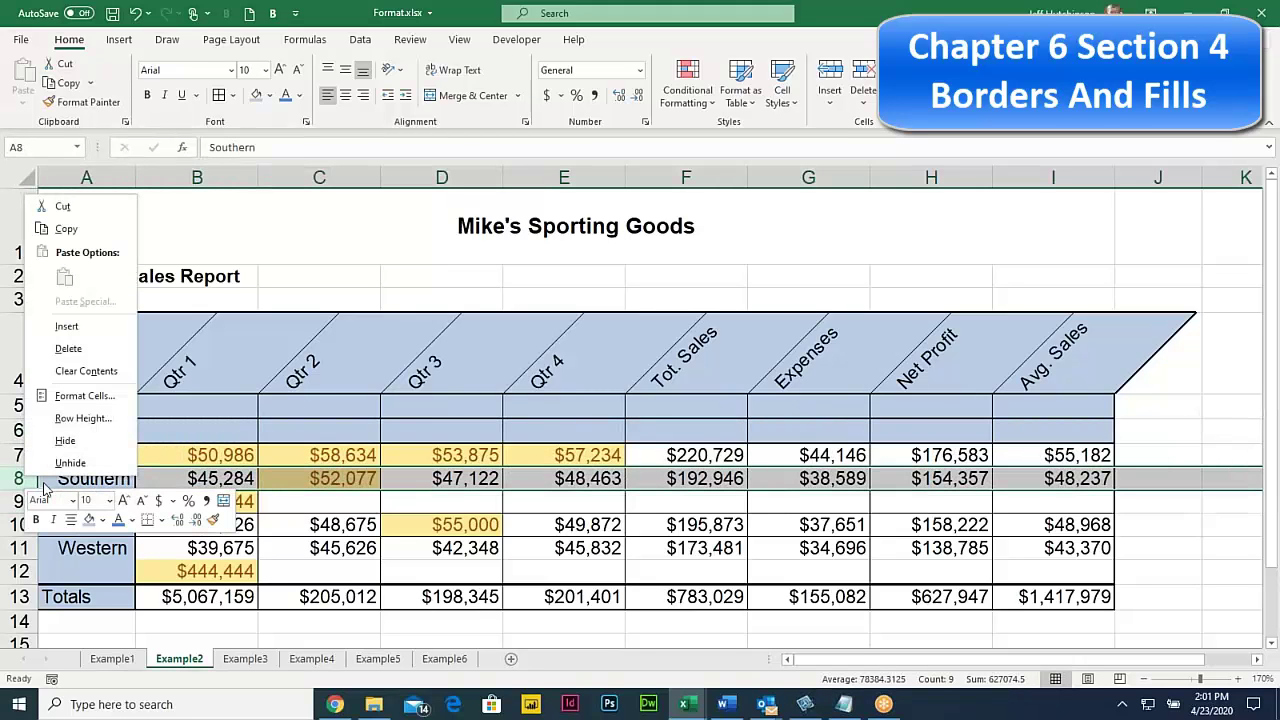
click(253, 376)
Delete the two blank rows between the heading row and the Northern row
drag(18, 406, 18, 430)
right_click(18, 430)
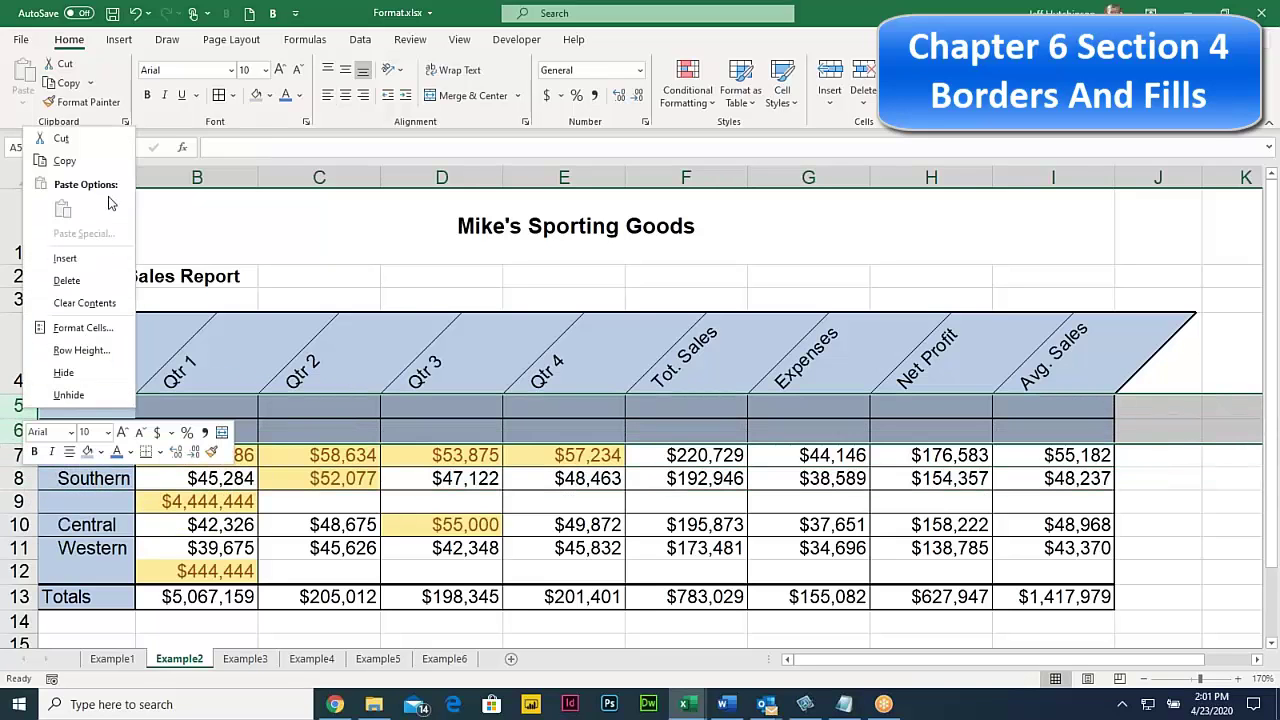
click(66, 280)
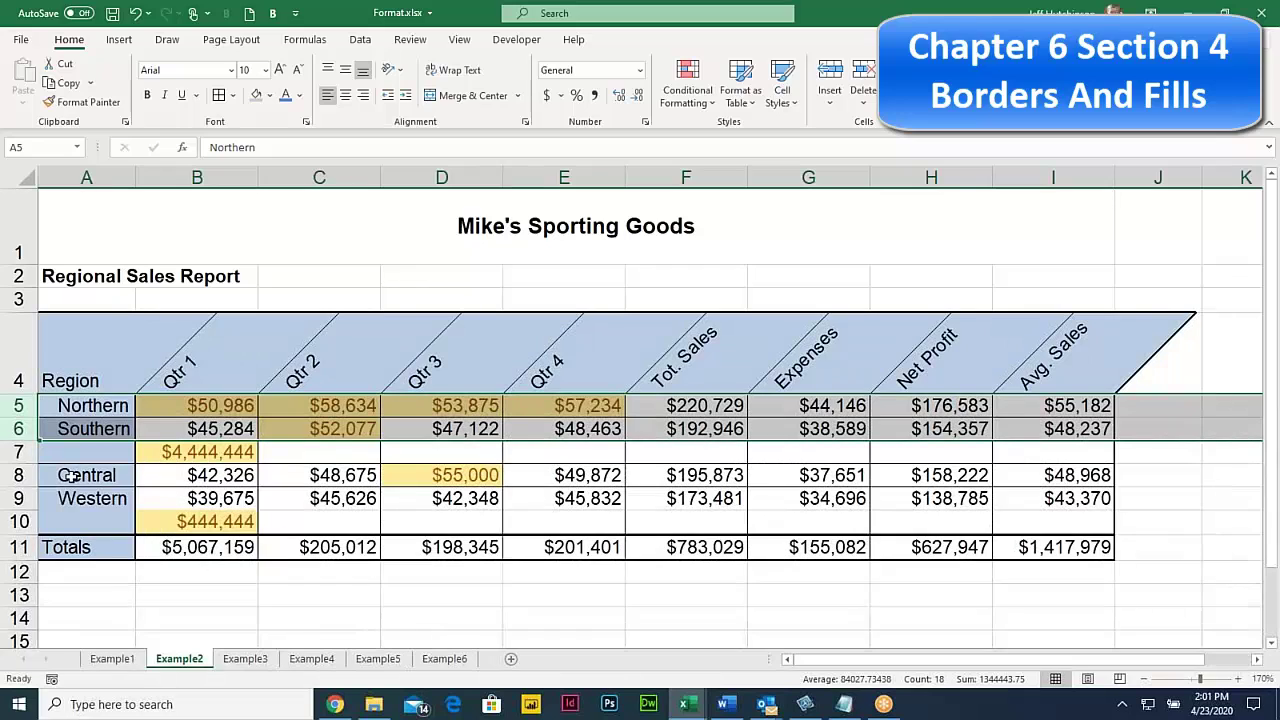
Delete the inserted test row above Central and the inserted test row above Totals
click(18, 451)
right_click(18, 451)
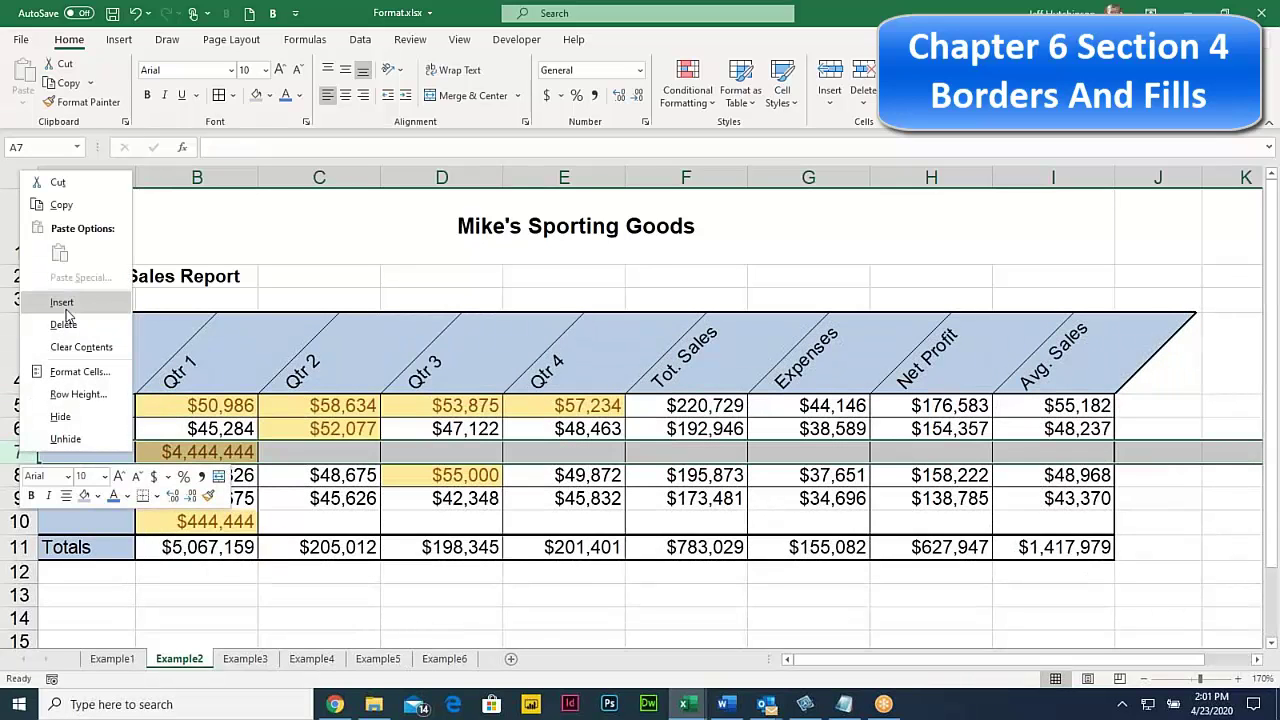
click(66, 323)
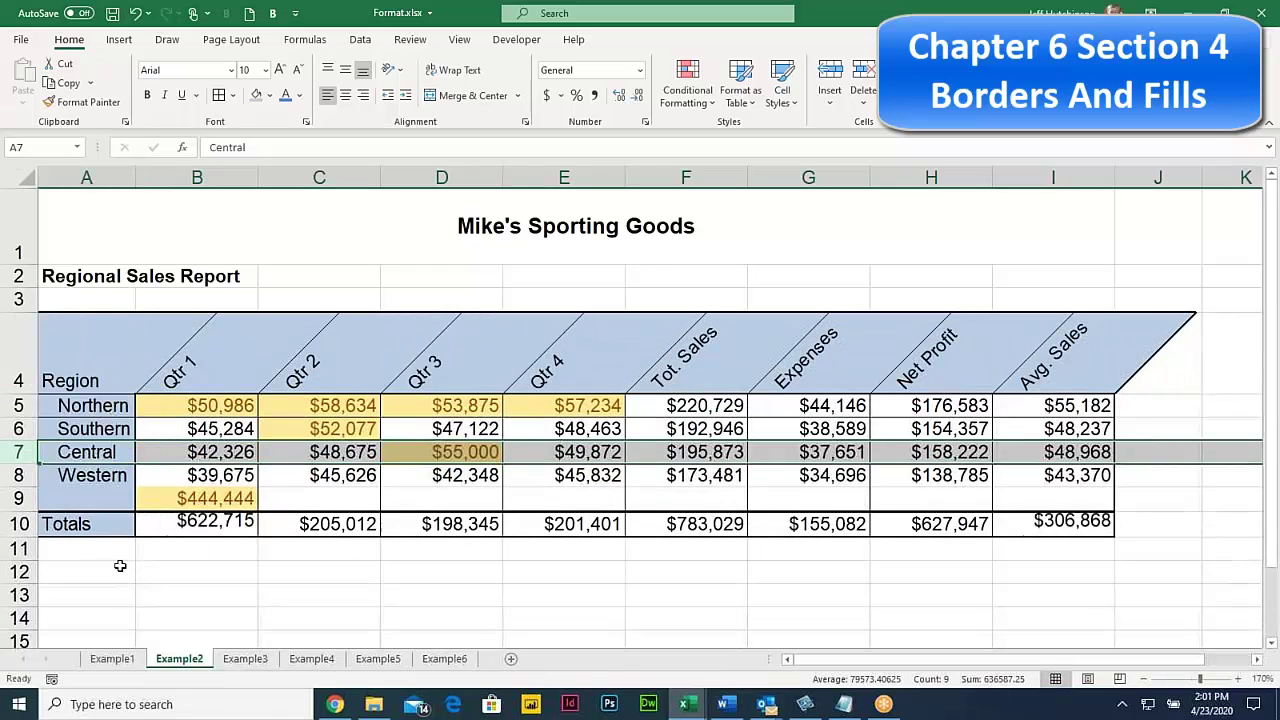
click(22, 498)
right_click(25, 499)
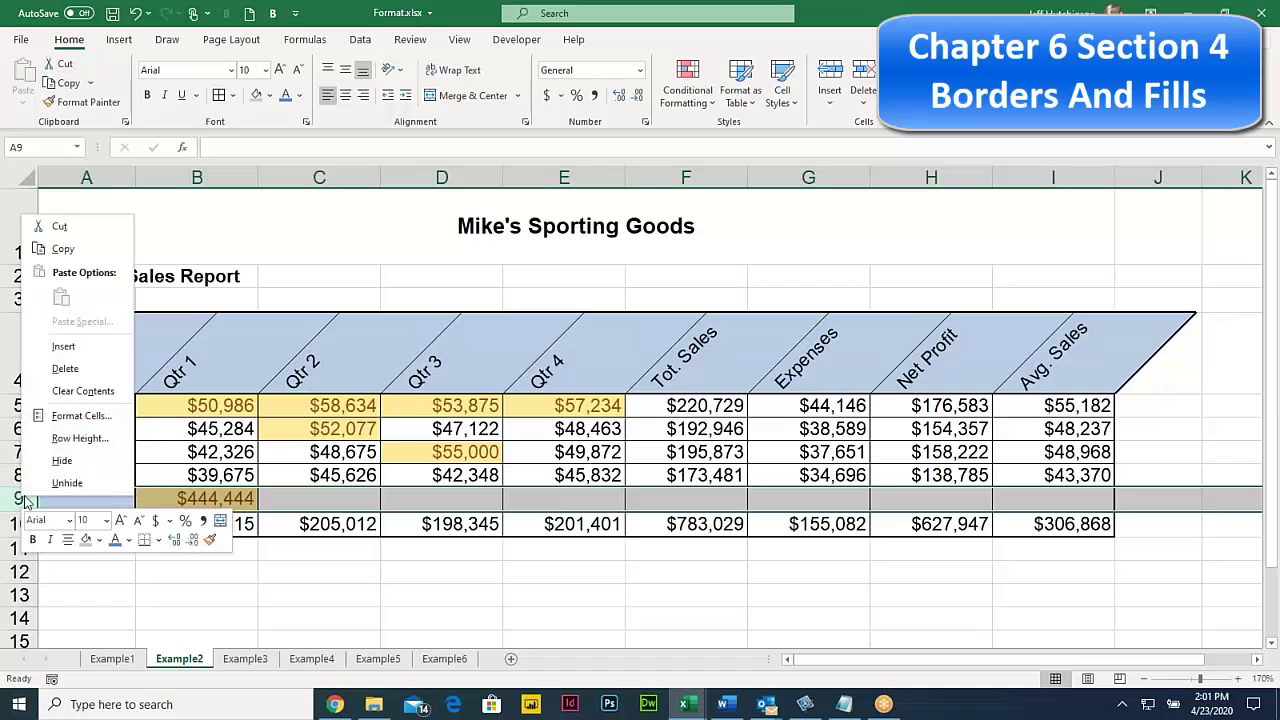
click(65, 368)
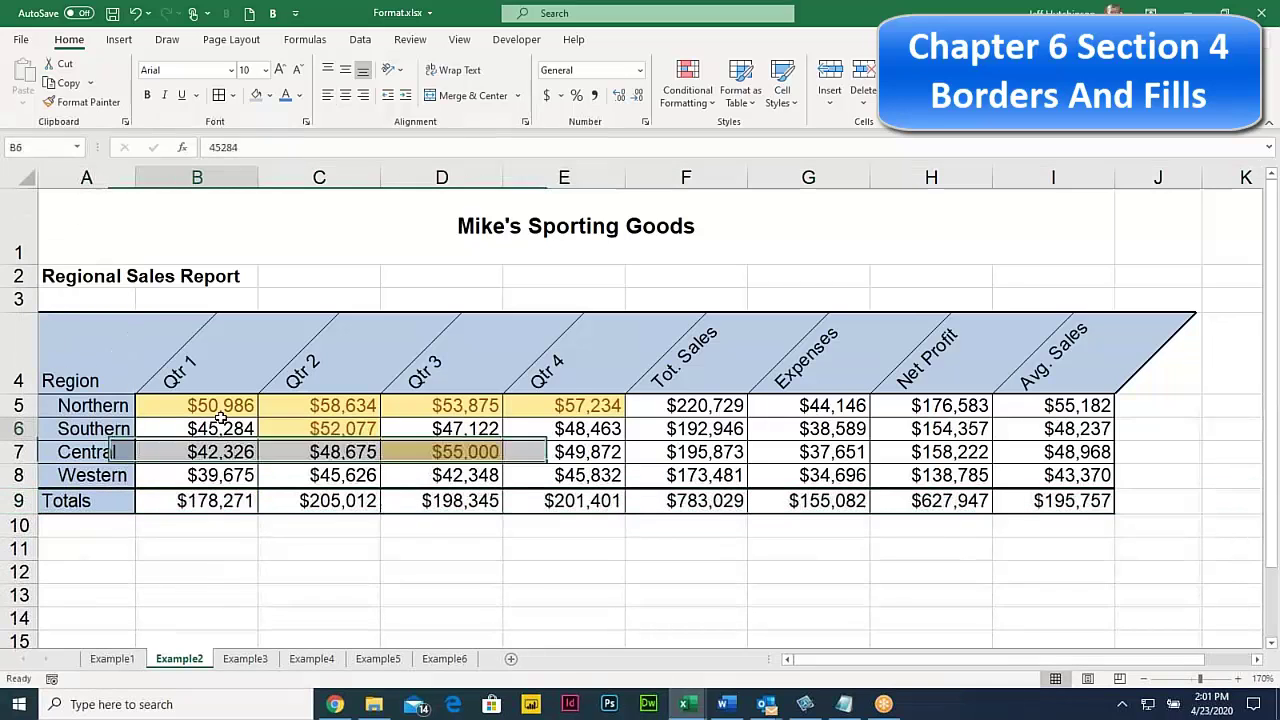
click(318, 405)
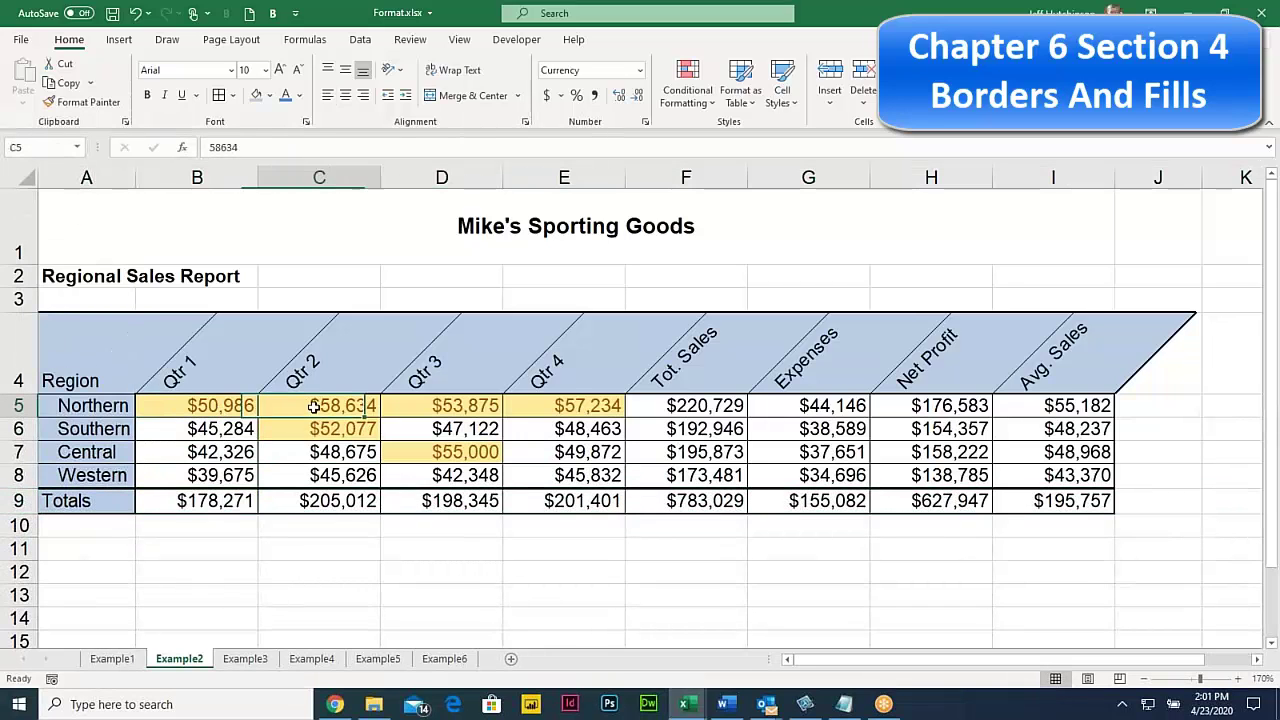
click(150, 410)
click(166, 428)
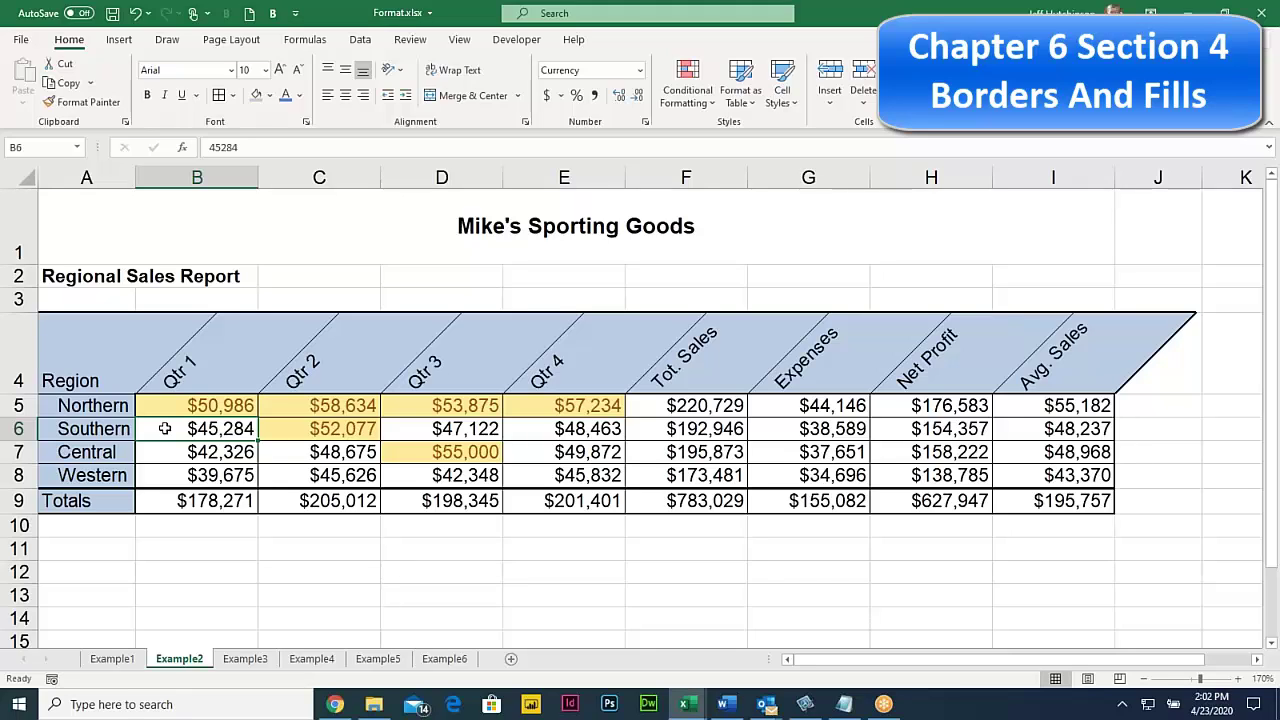
click(188, 406)
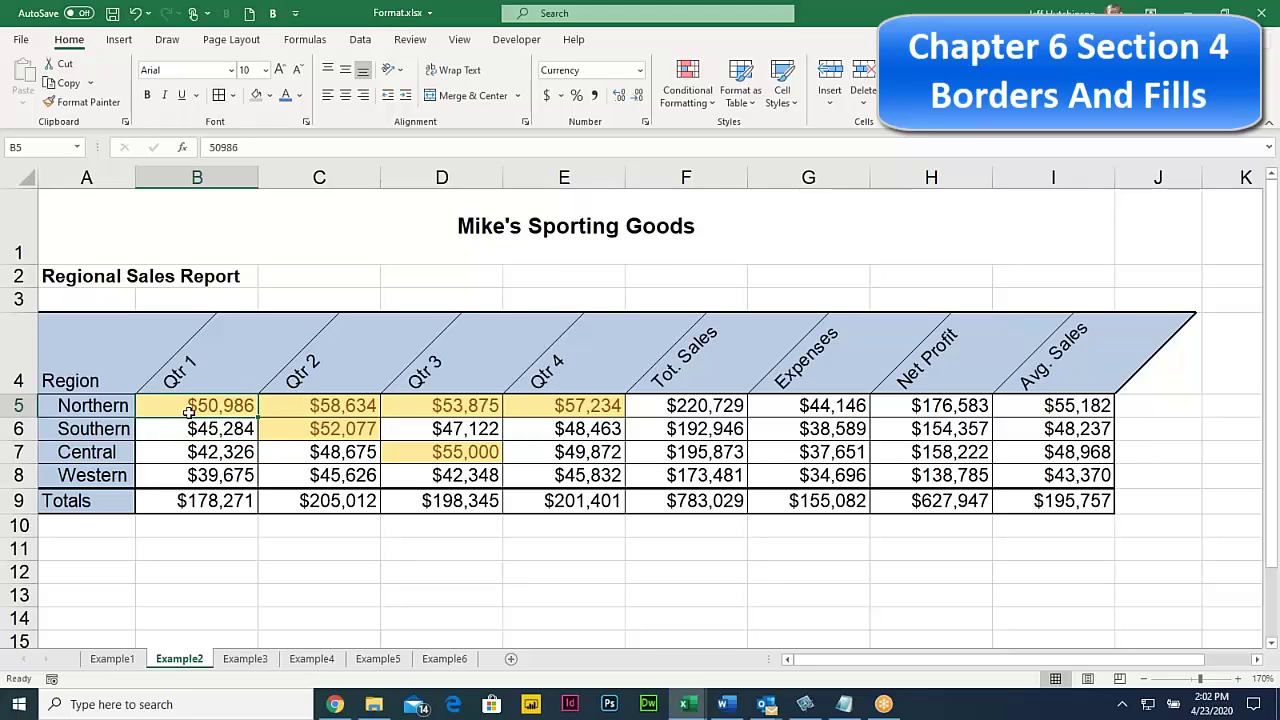
click(193, 427)
click(196, 405)
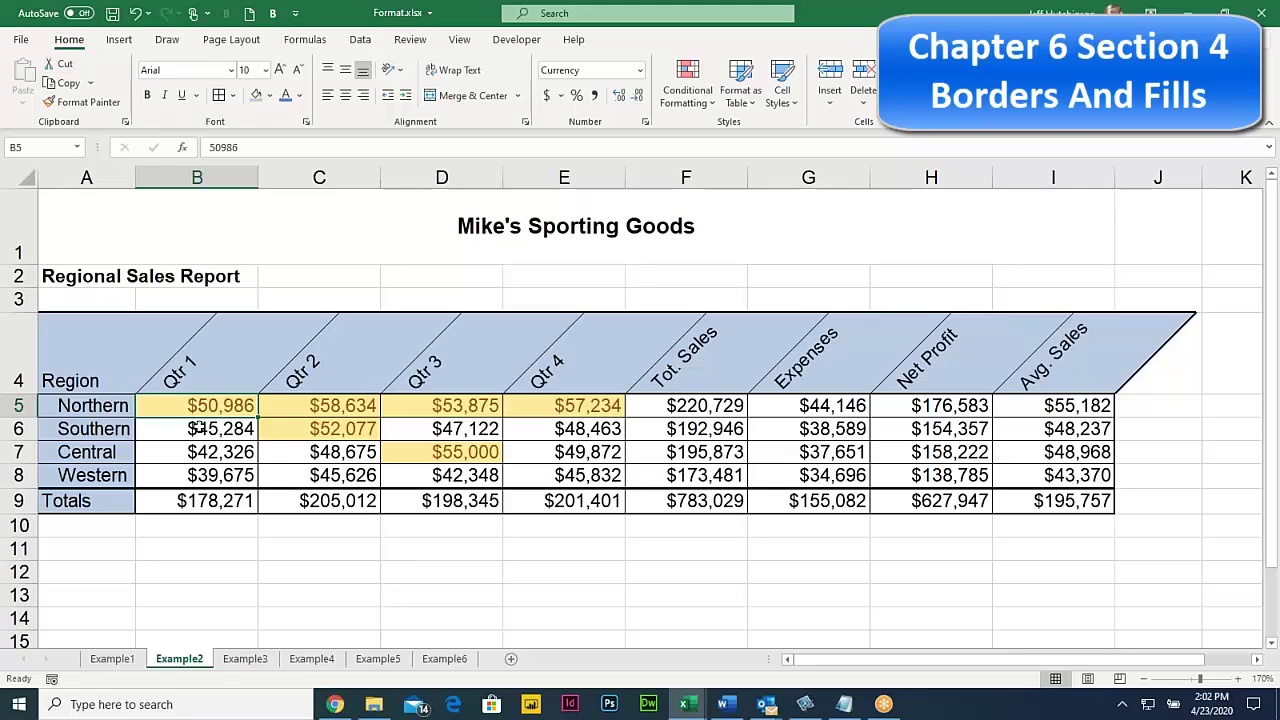
click(215, 430)
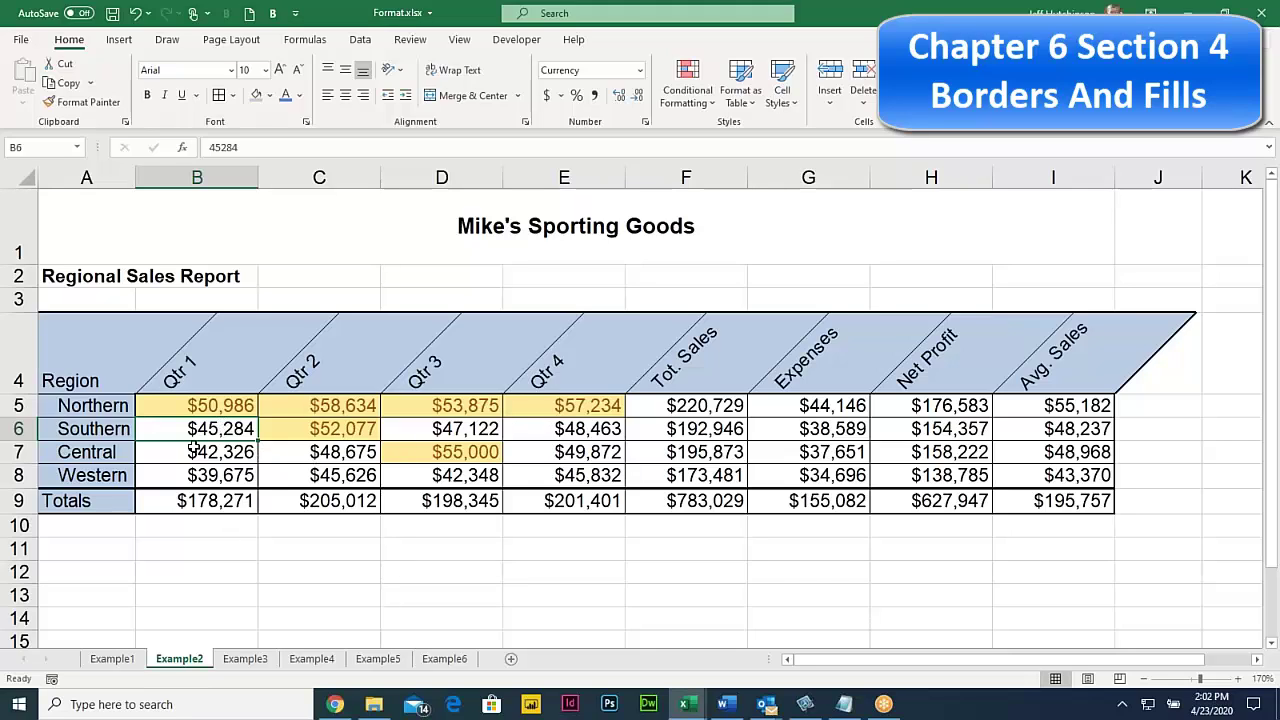
click(74, 372)
click(183, 378)
click(100, 365)
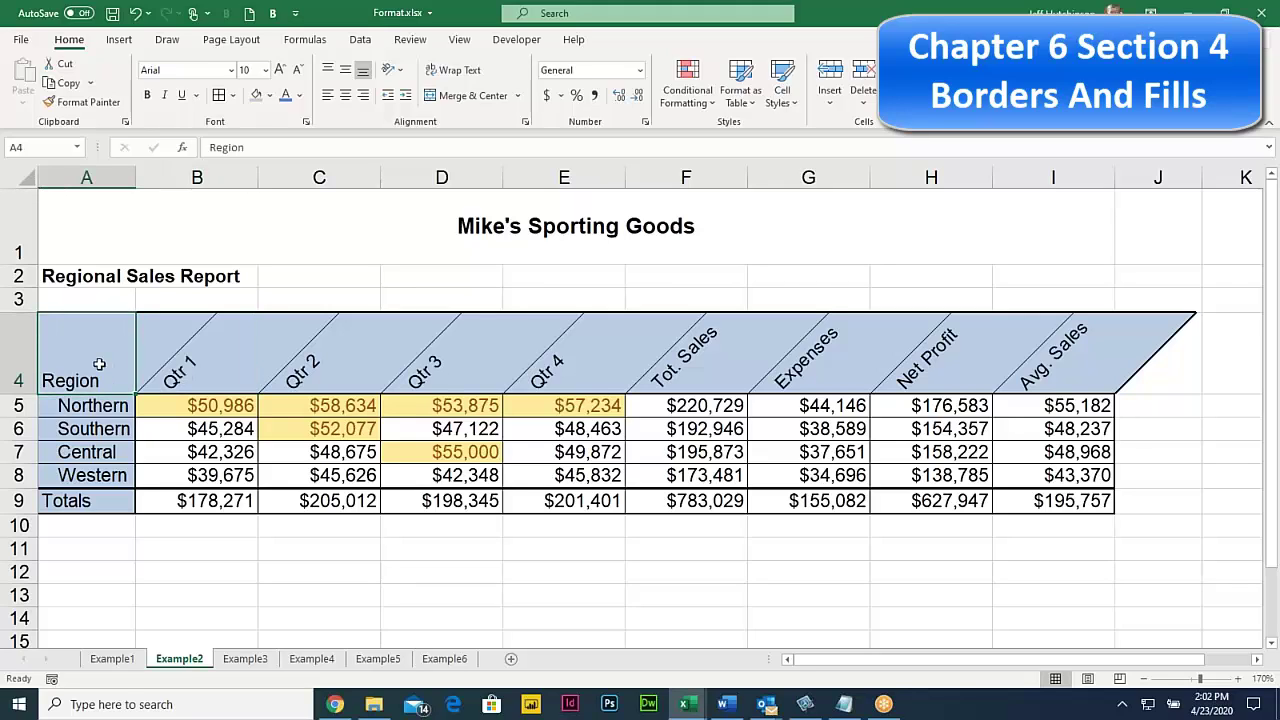
On the Example3 sheet, merge and center the First Quarter label over cells A2:A16
click(246, 660)
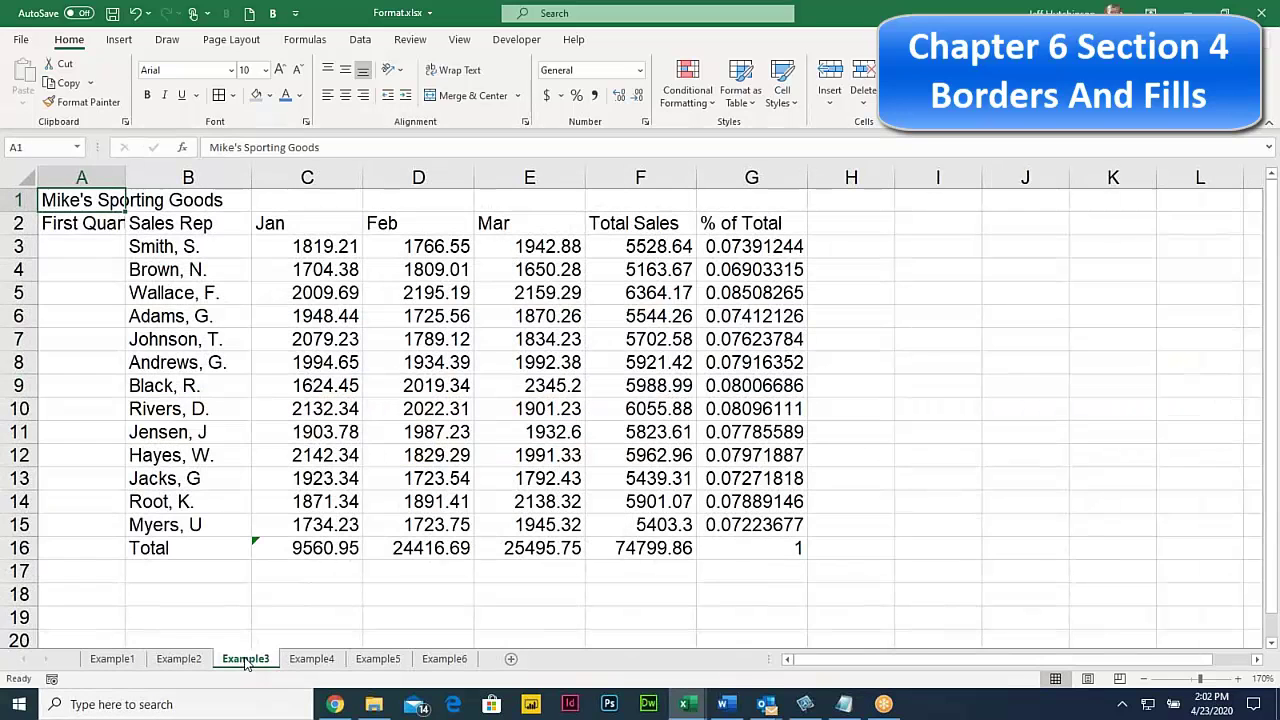
click(248, 340)
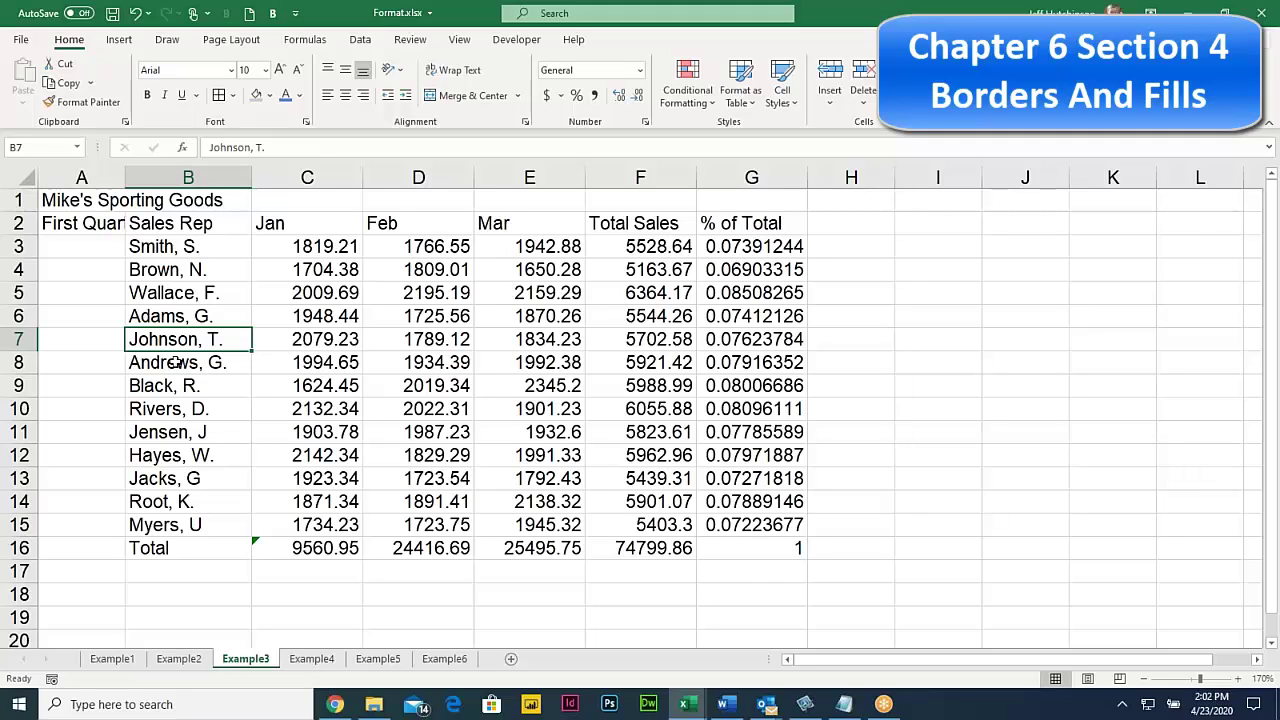
click(88, 223)
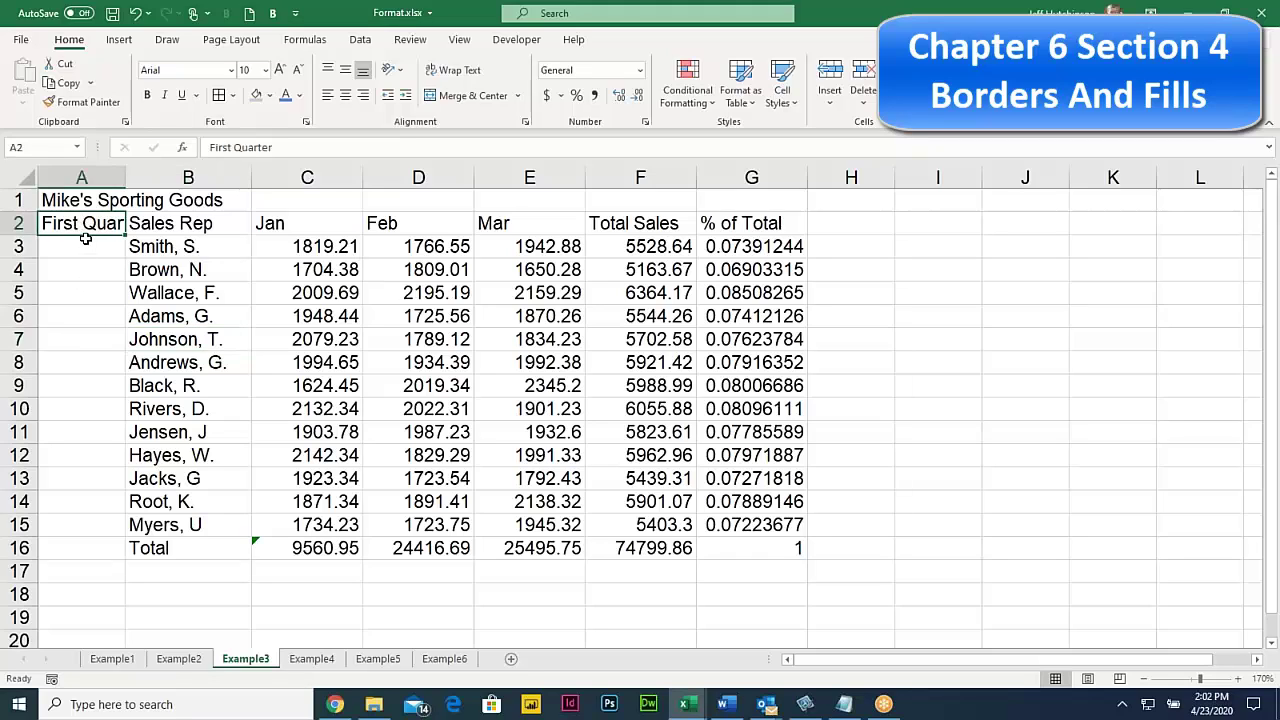
drag(88, 223, 107, 541)
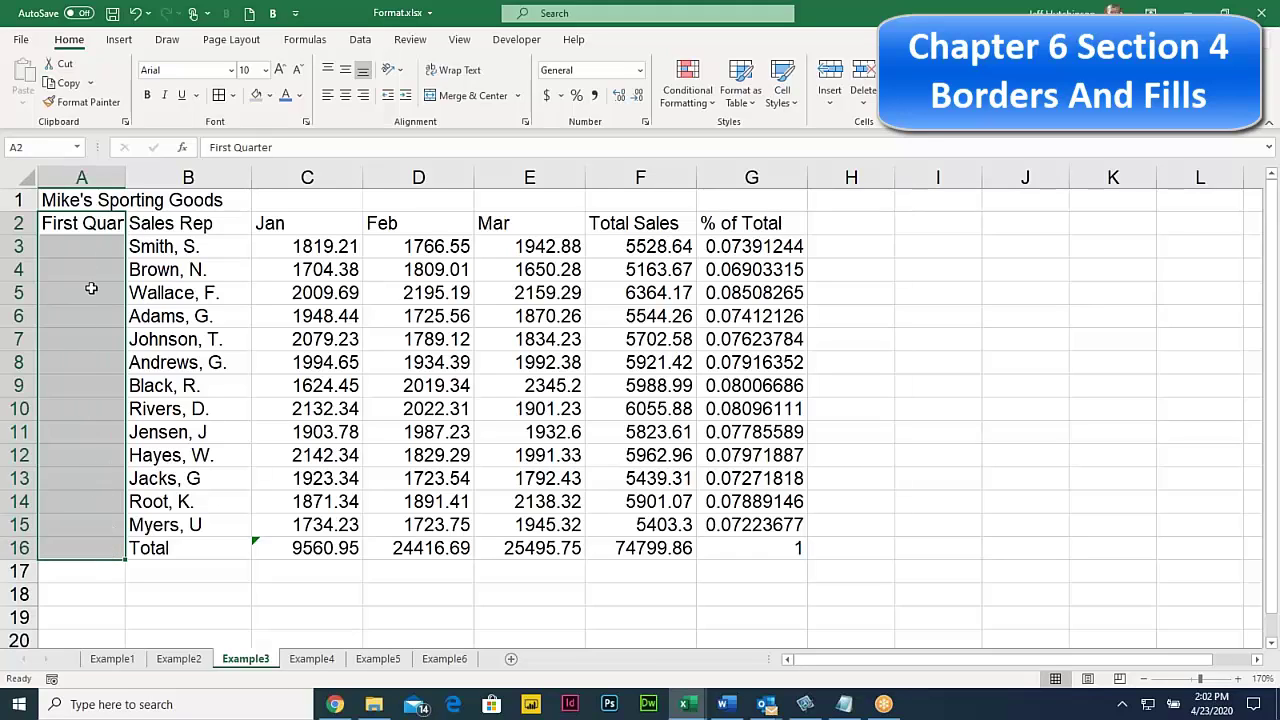
click(70, 224)
click(66, 524)
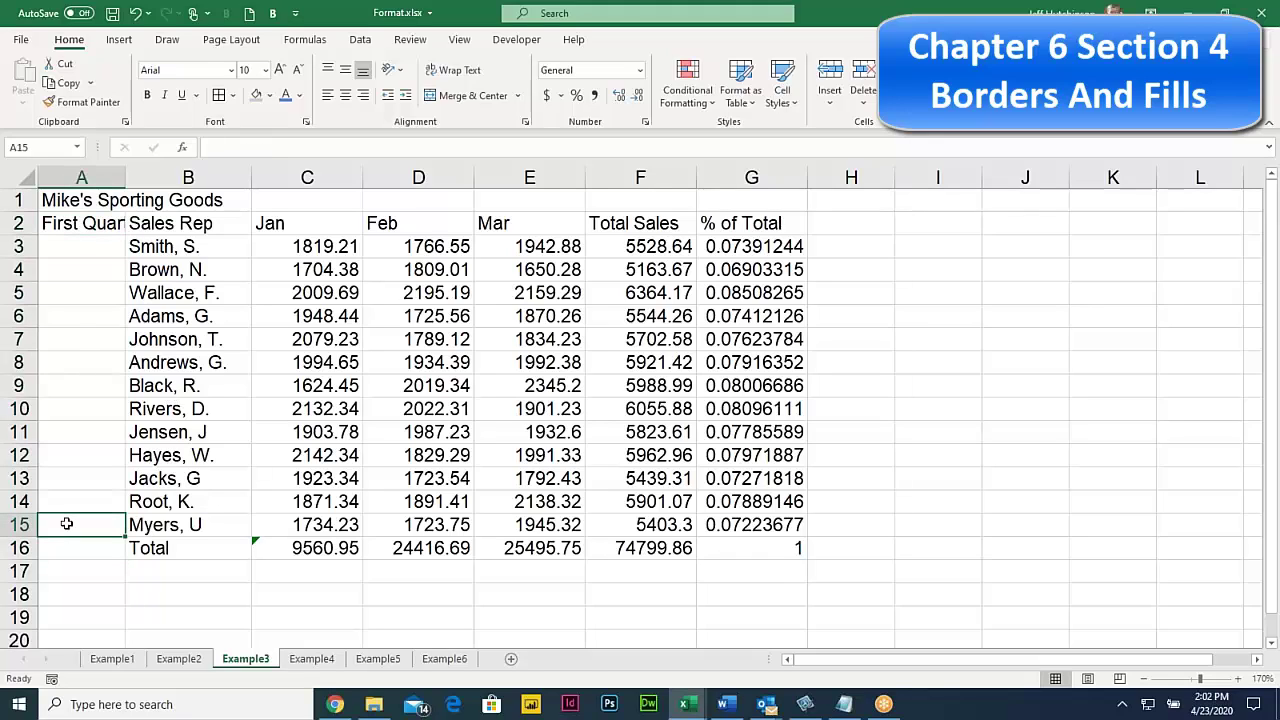
click(86, 228)
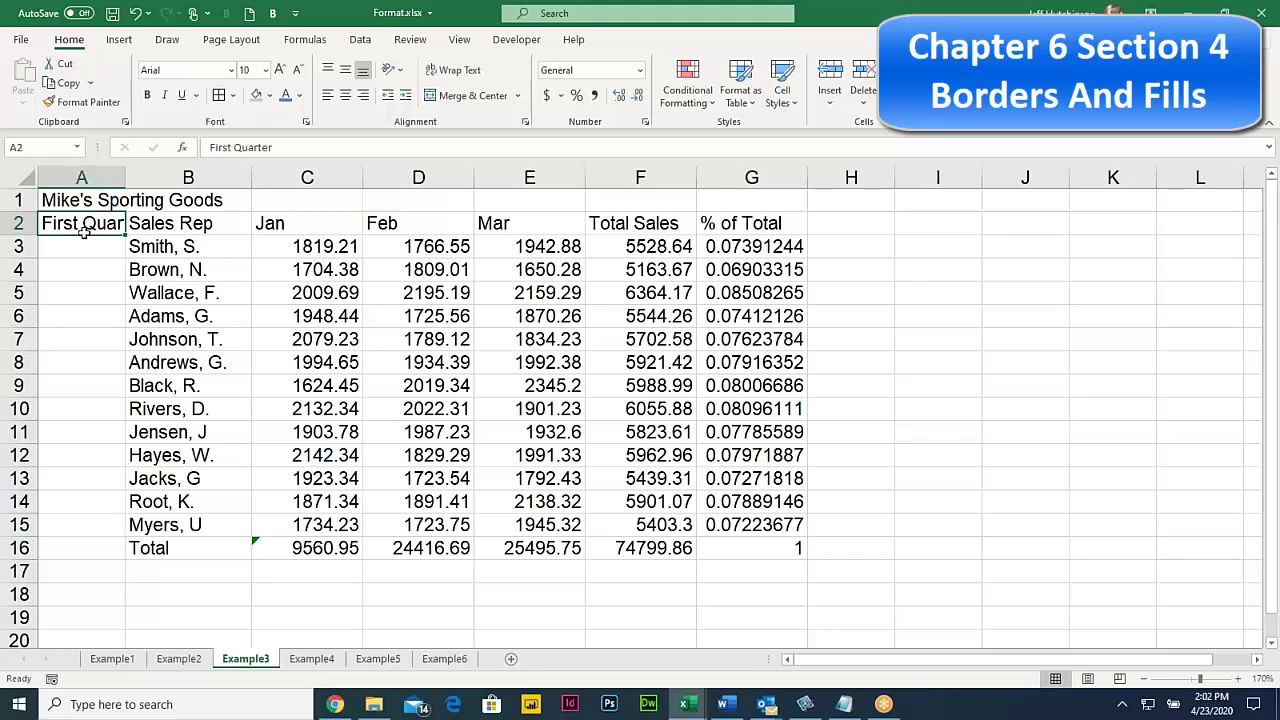
drag(84, 229, 91, 545)
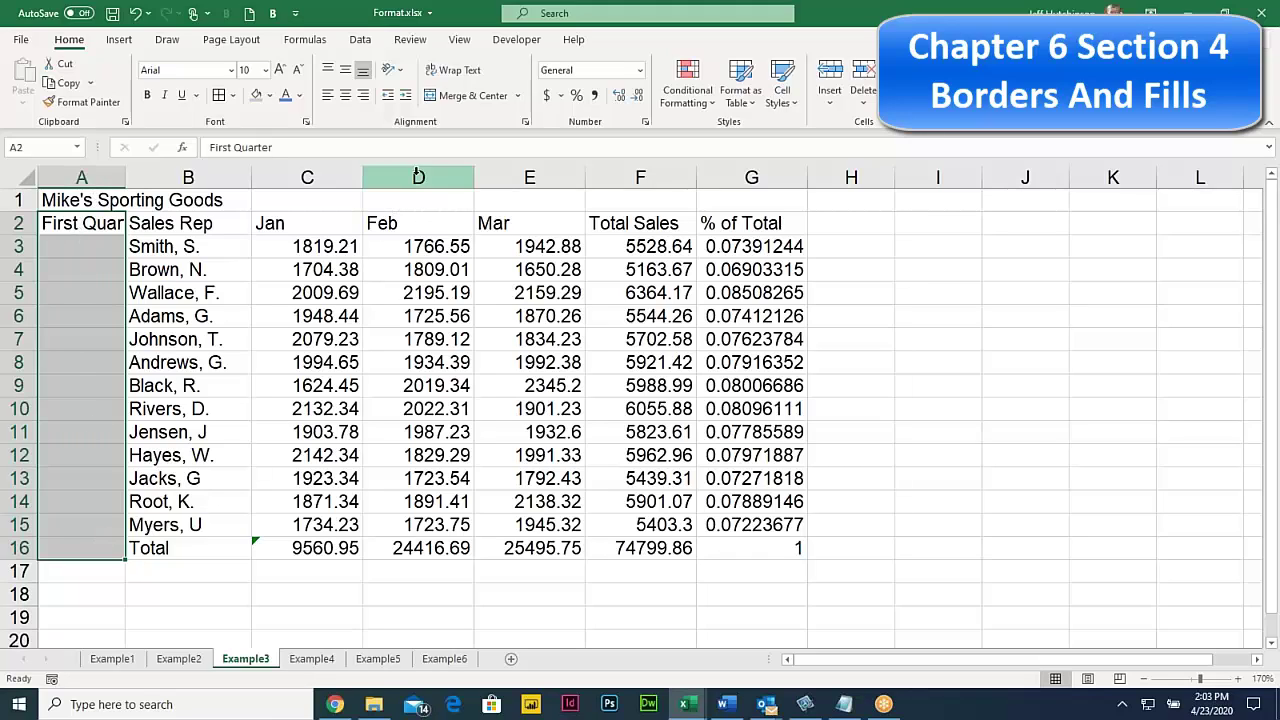
click(462, 97)
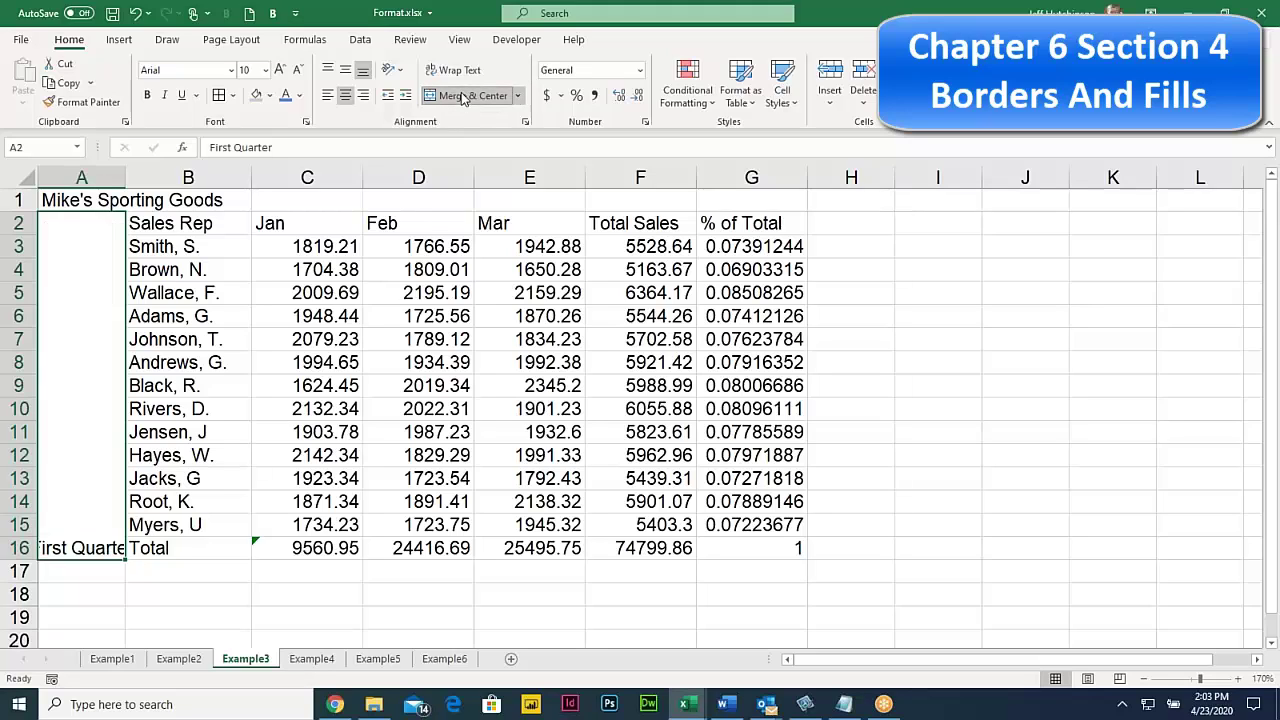
Rotate the merged First Quarter label's text up and align it vertically to the middle
click(401, 73)
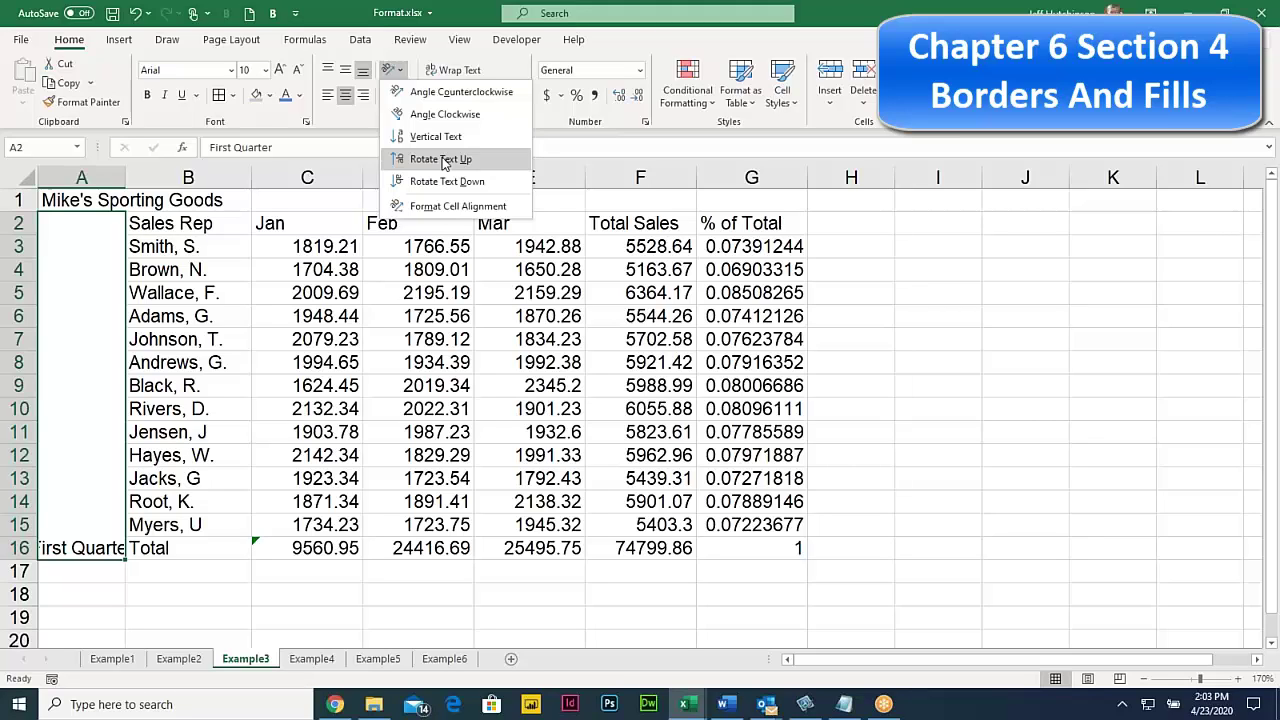
click(444, 163)
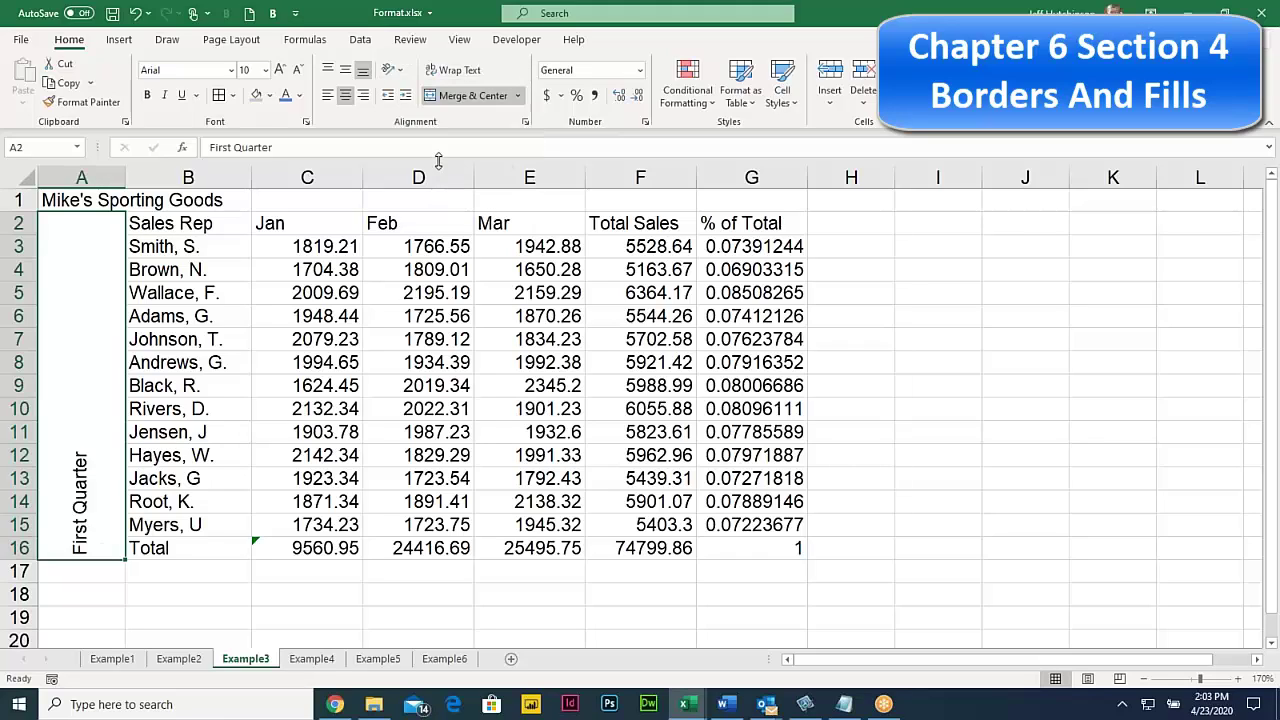
click(345, 72)
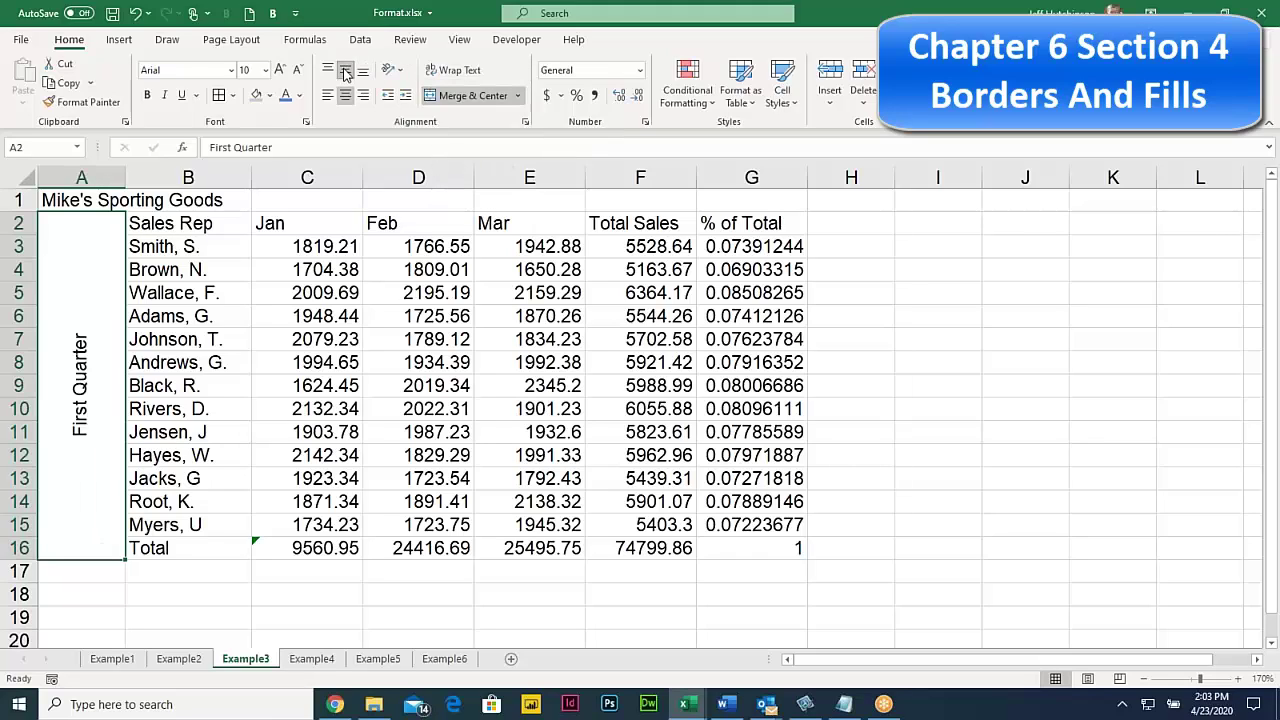
Make the First Quarter label bold and increase its font size to 22
click(147, 94)
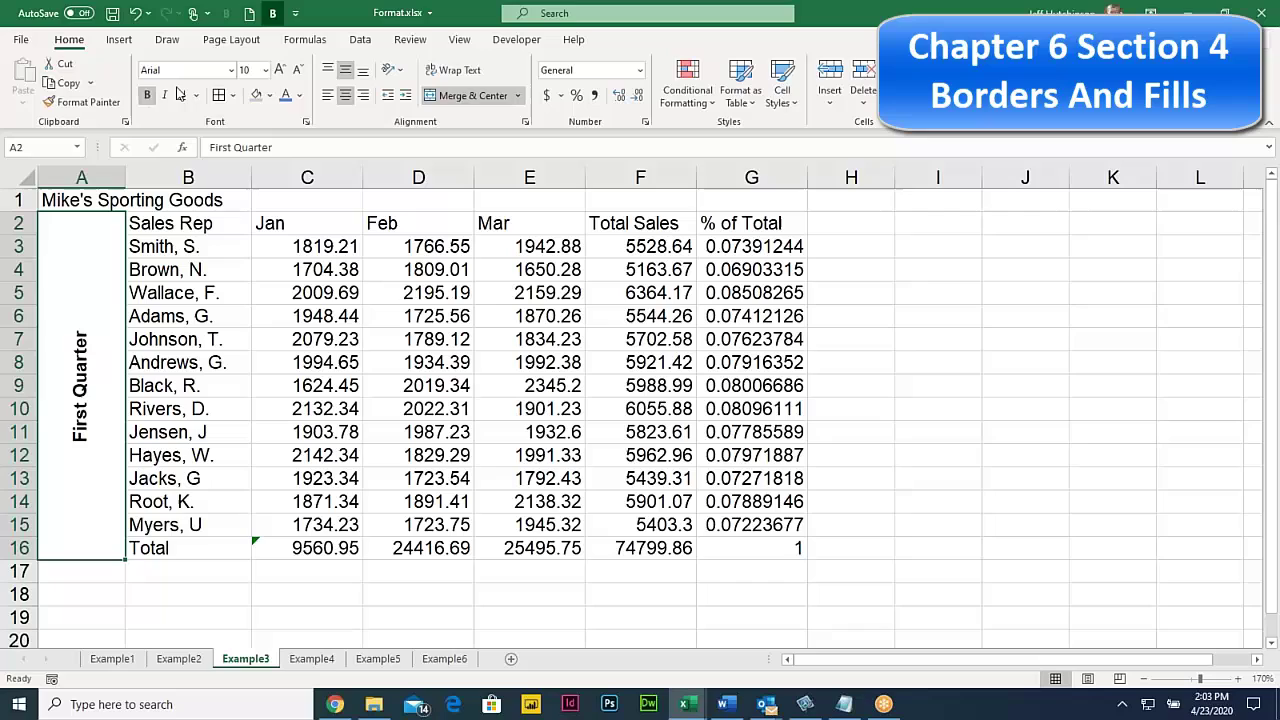
click(279, 70)
click(279, 70)
click(279, 70)
click(279, 70)
click(279, 70)
click(279, 70)
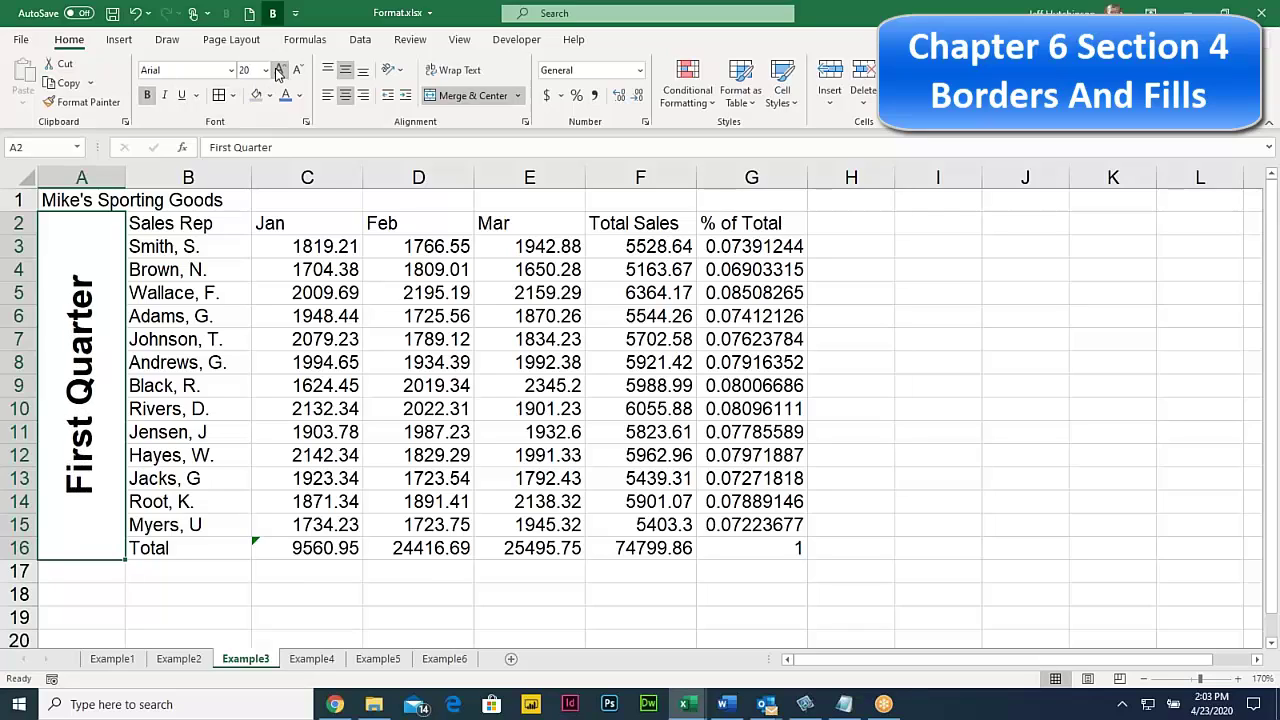
click(279, 70)
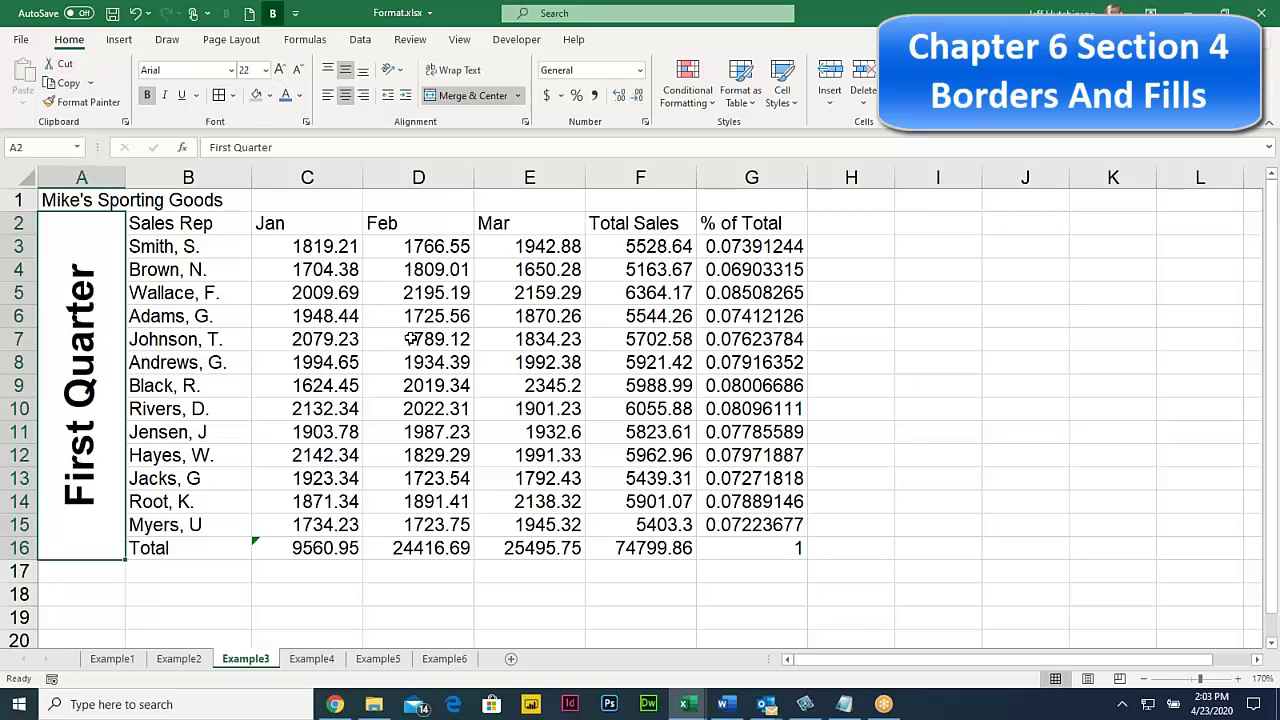
click(399, 70)
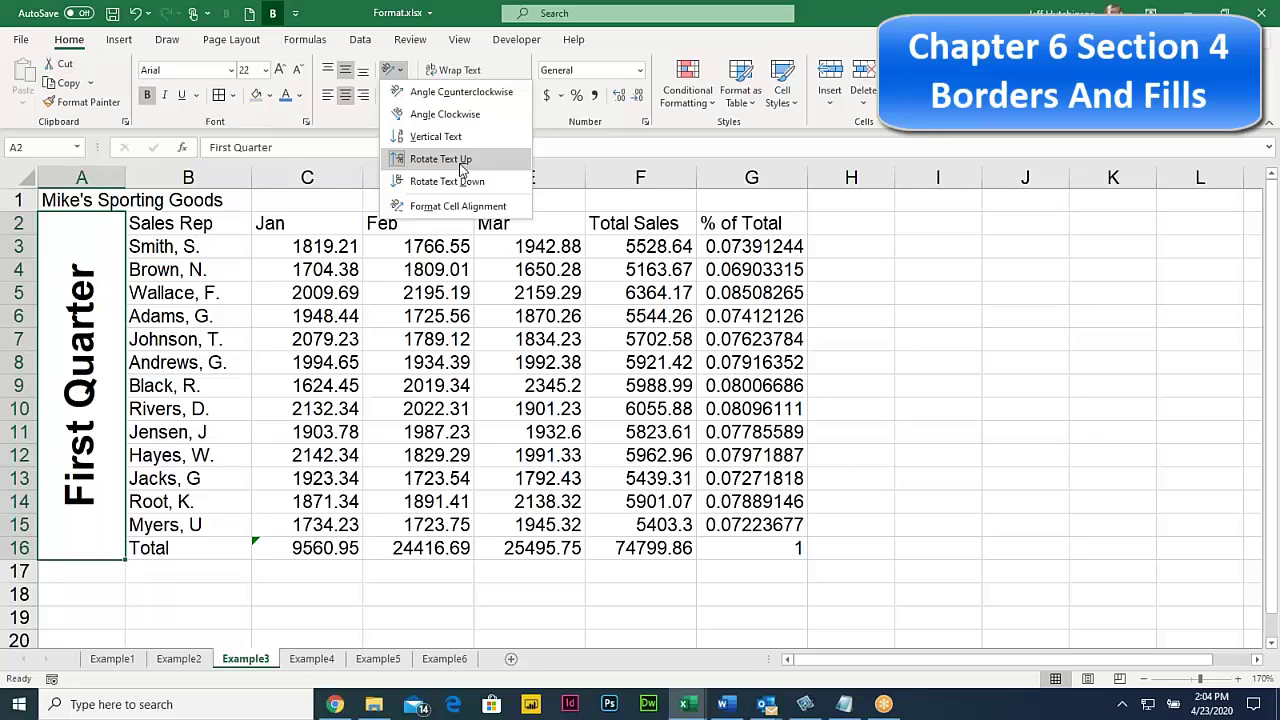
click(283, 222)
Merge and center the Mike's Sporting Goods title across A1:G1
click(112, 203)
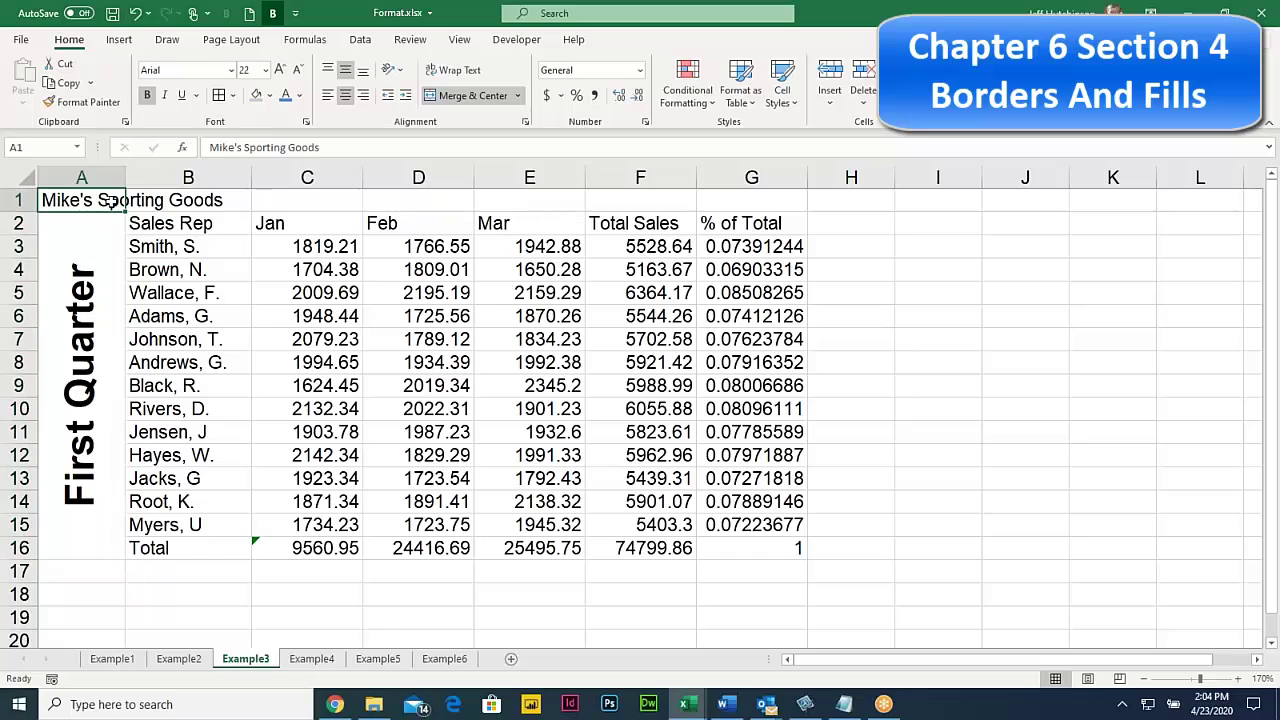
drag(112, 203, 723, 206)
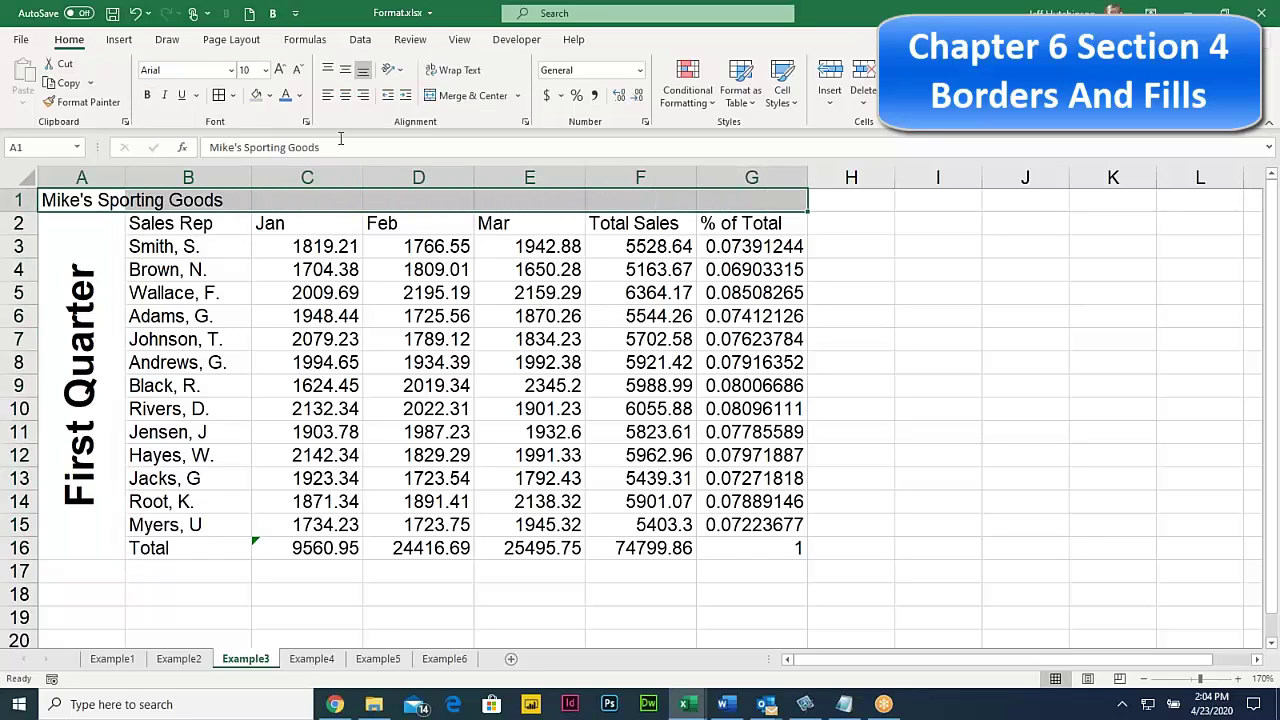
click(444, 98)
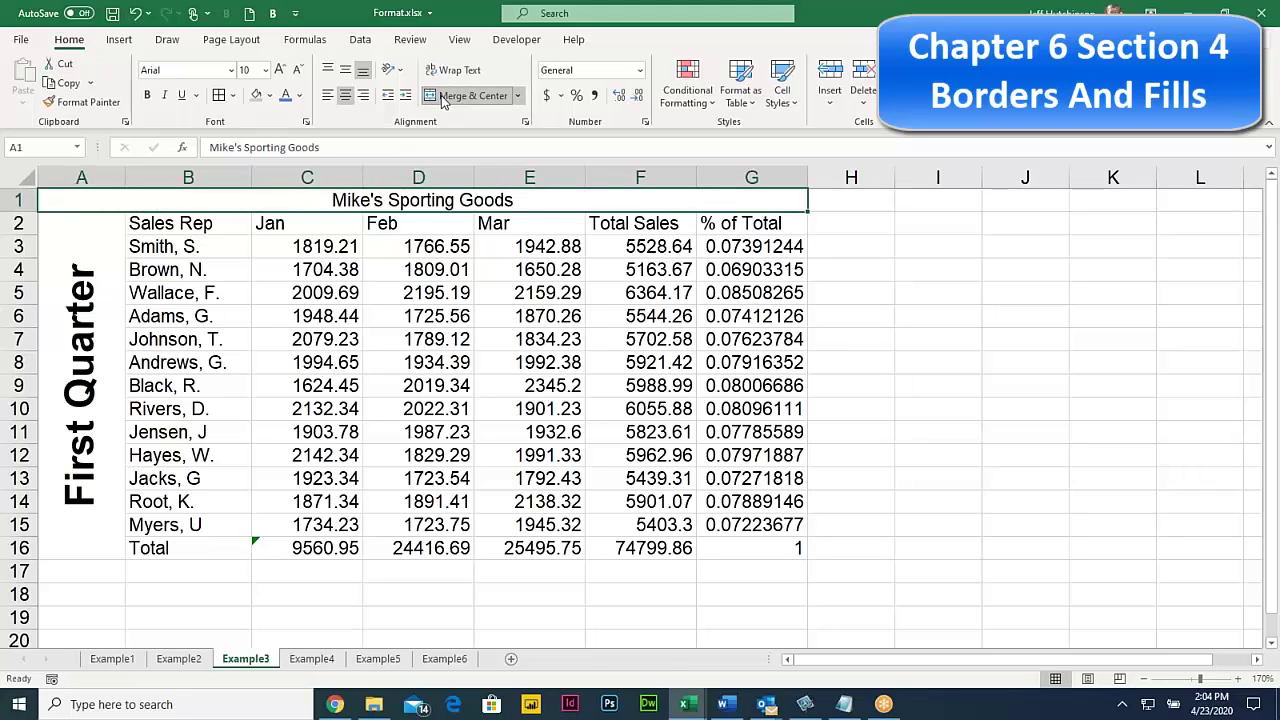
Make the Mike's Sporting Goods title bold and increase its font size to 16
click(147, 94)
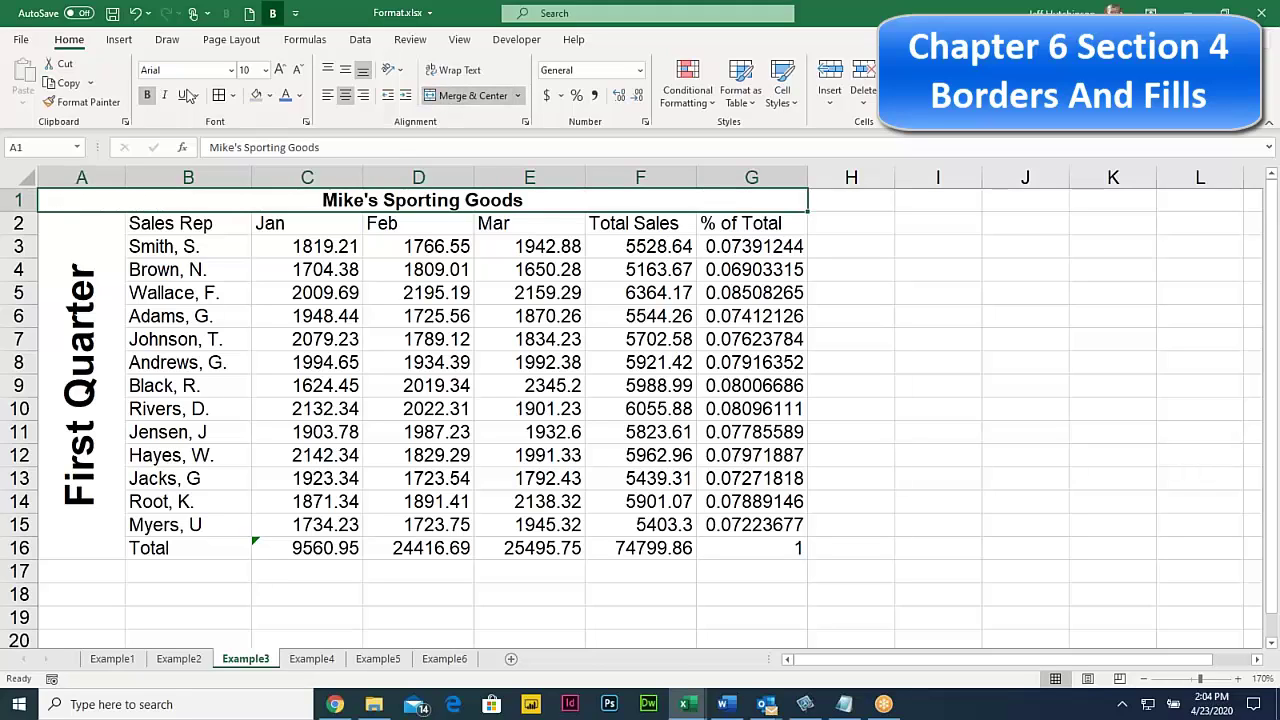
click(280, 72)
click(280, 72)
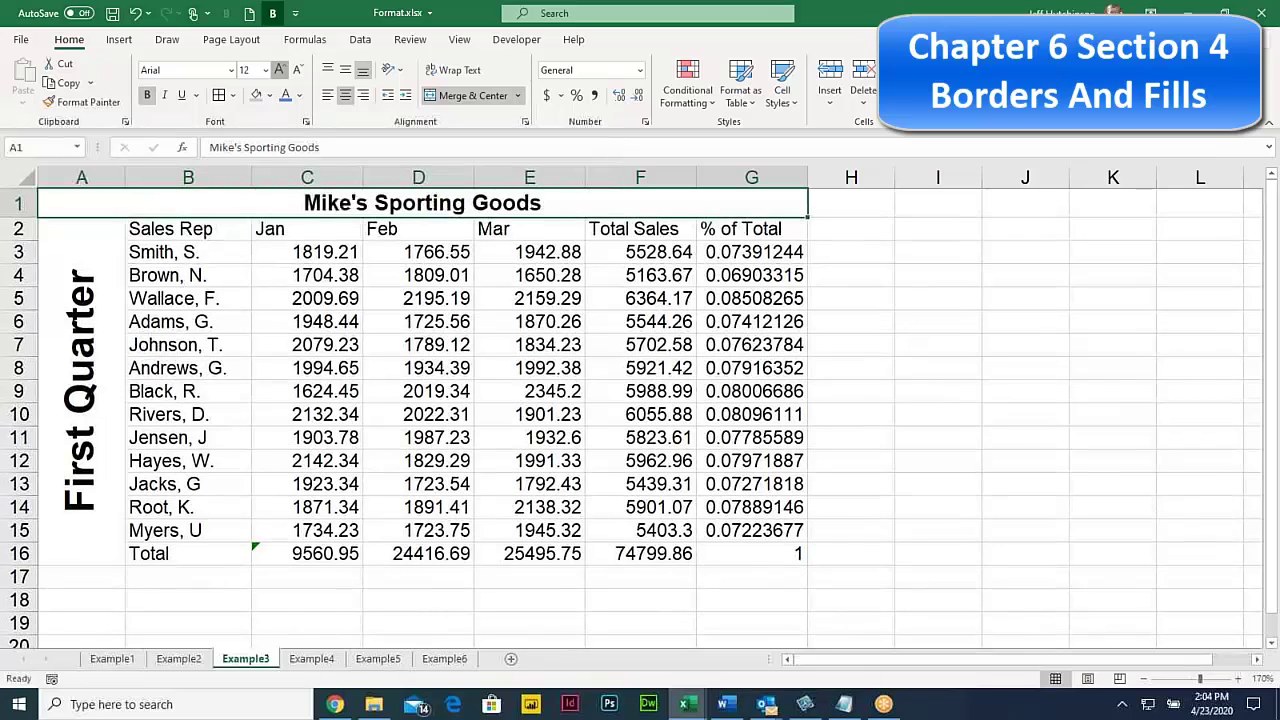
click(280, 72)
click(280, 72)
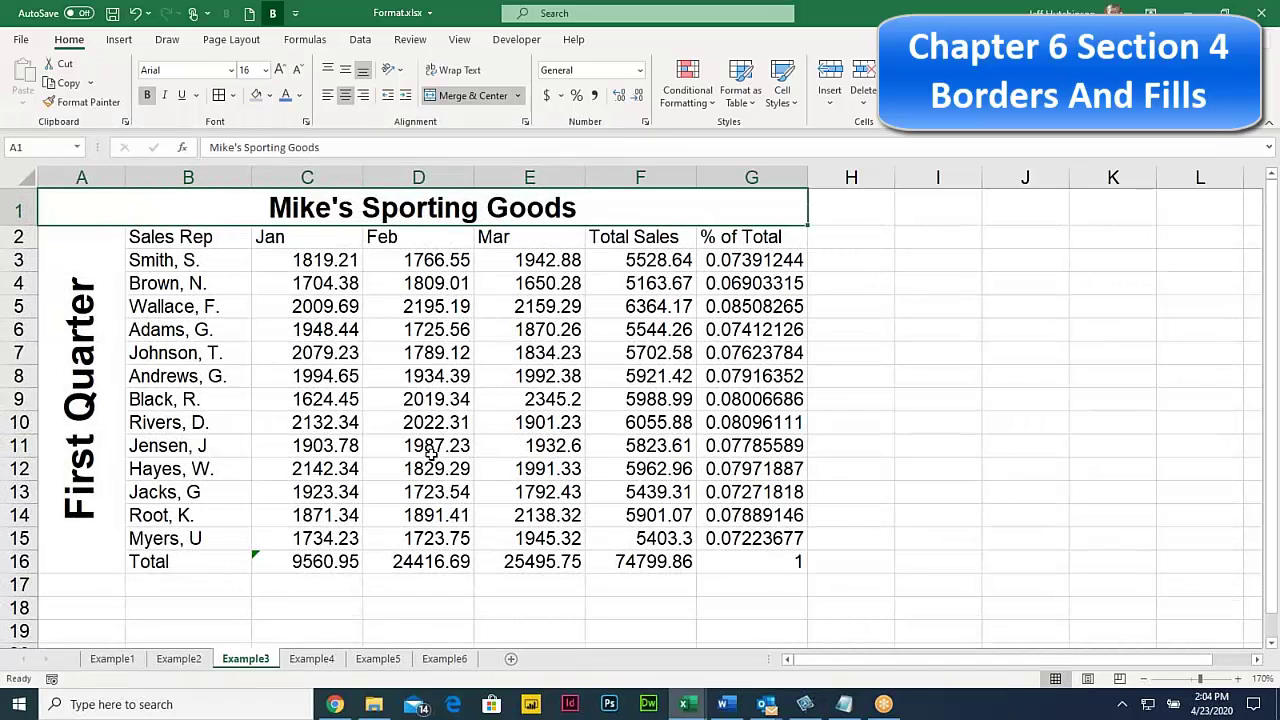
Indent the sales rep names in B3:B15 by one level
click(188, 260)
drag(188, 260, 190, 538)
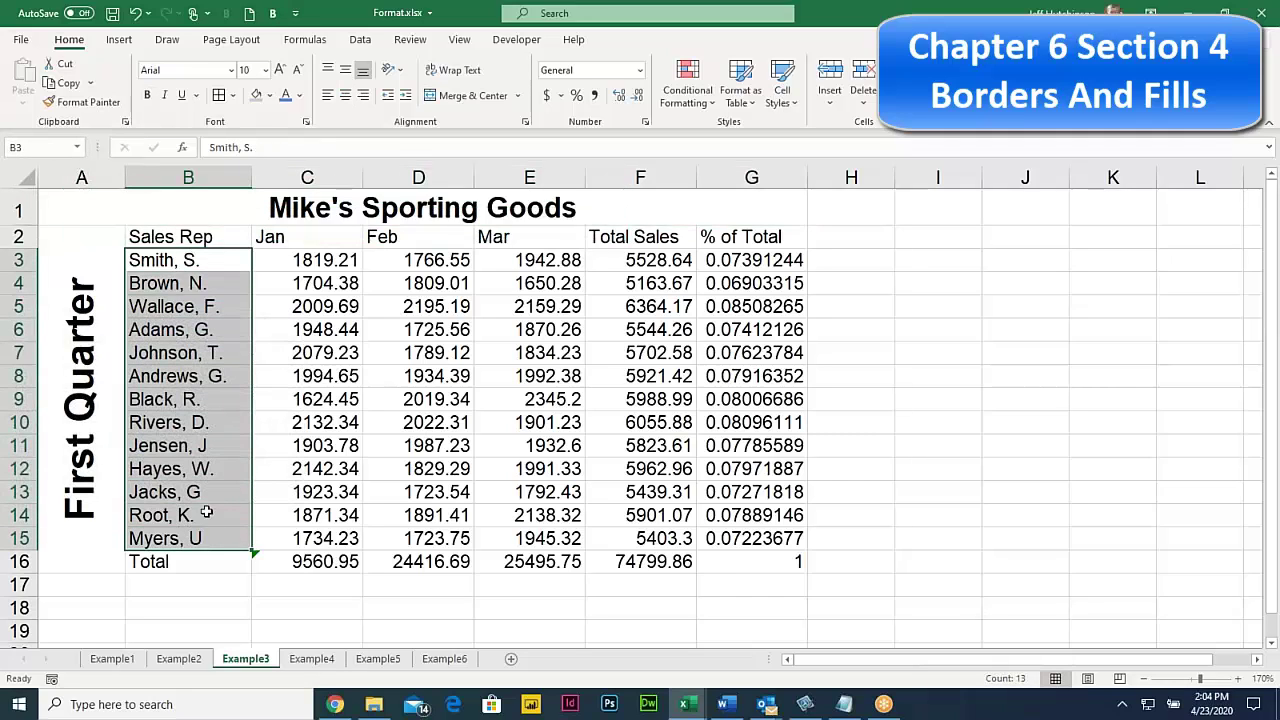
click(405, 94)
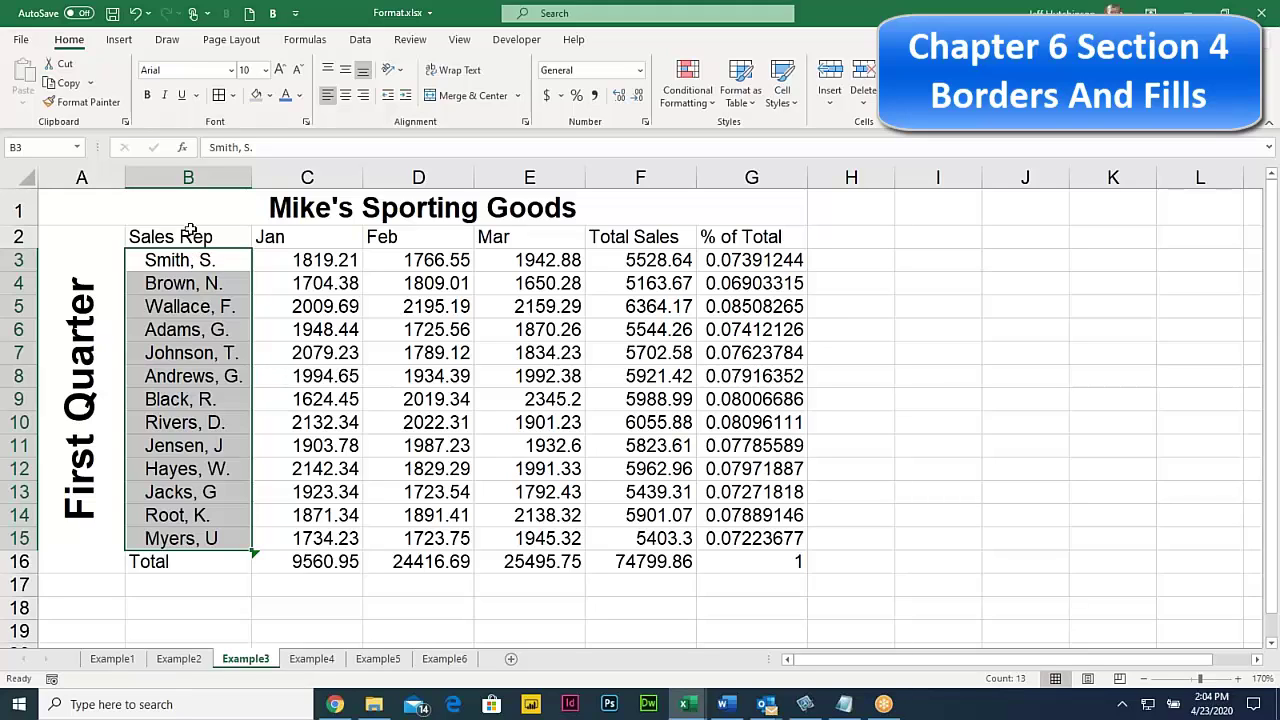
Fill the label cells B2:B16 and the header cells C2:G2 with a light purple theme color
drag(188, 236, 153, 556)
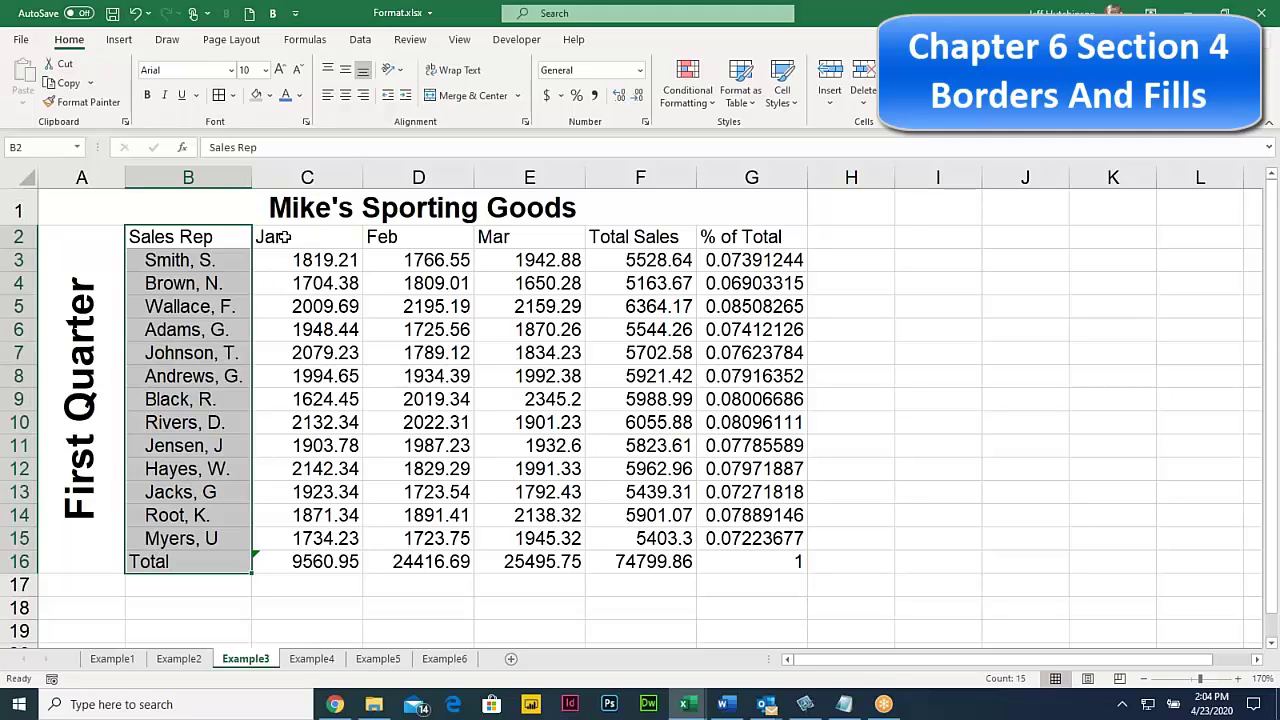
drag(284, 237, 743, 234)
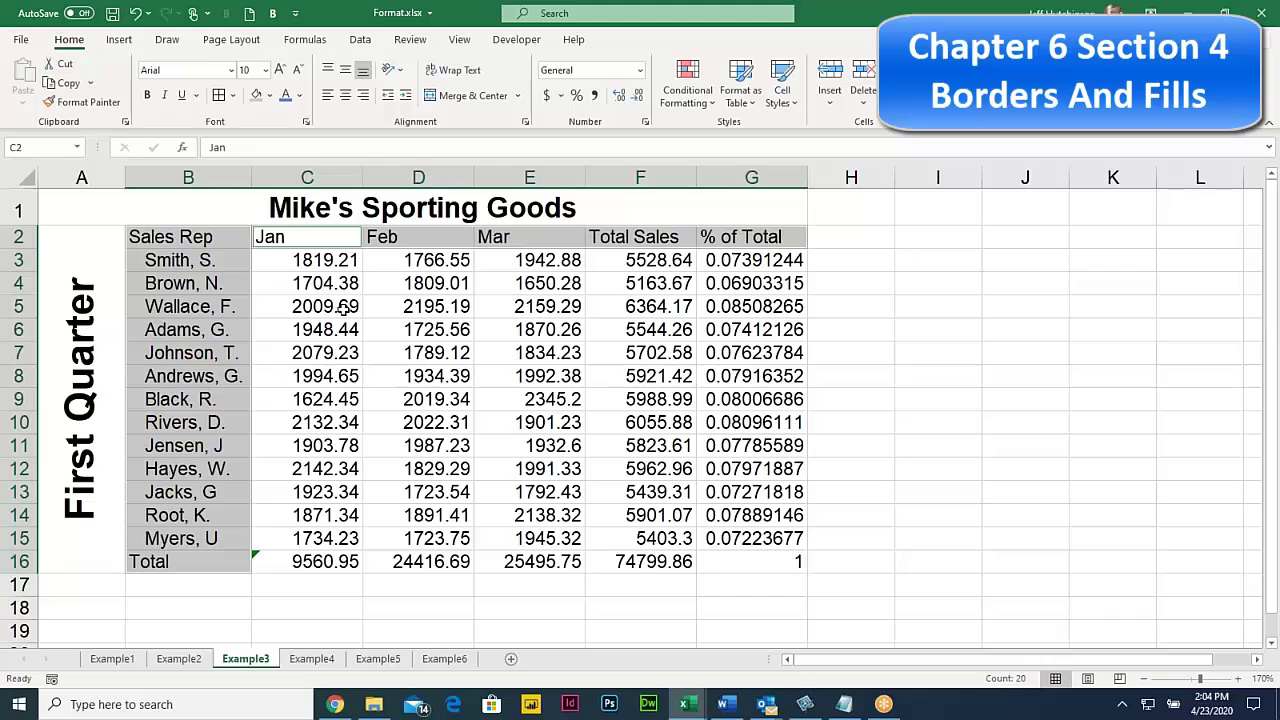
click(270, 96)
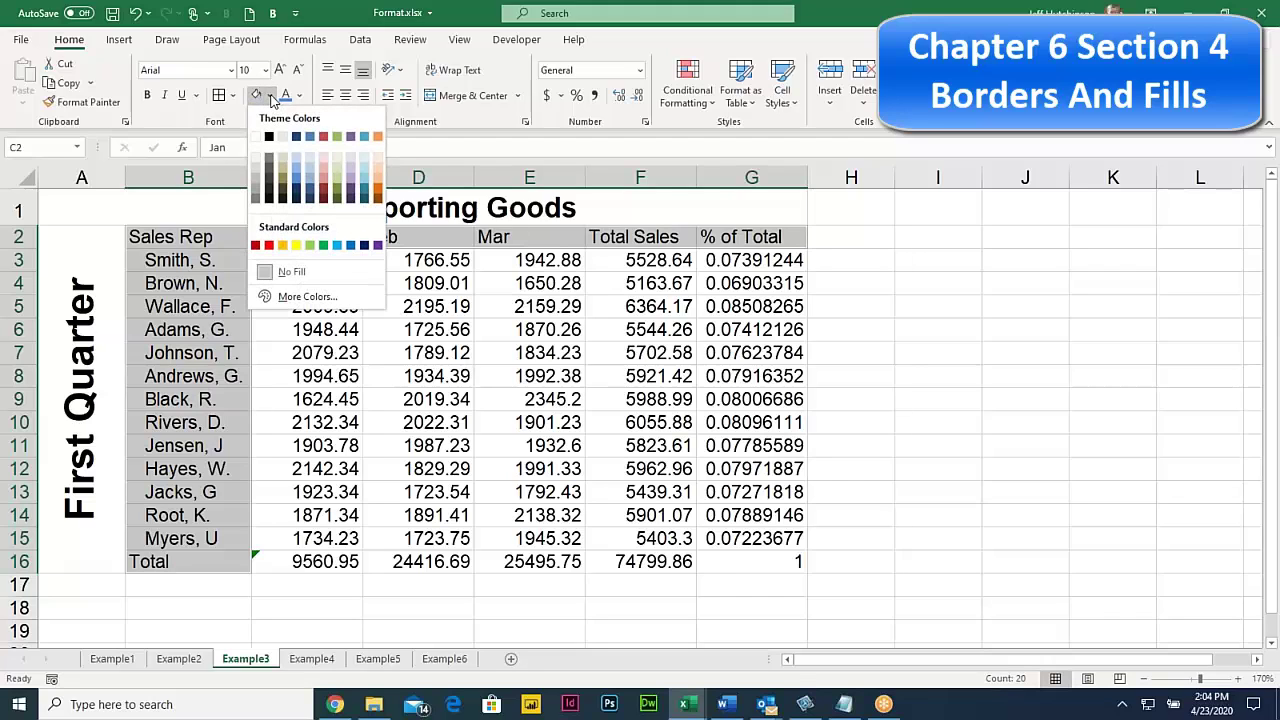
click(352, 160)
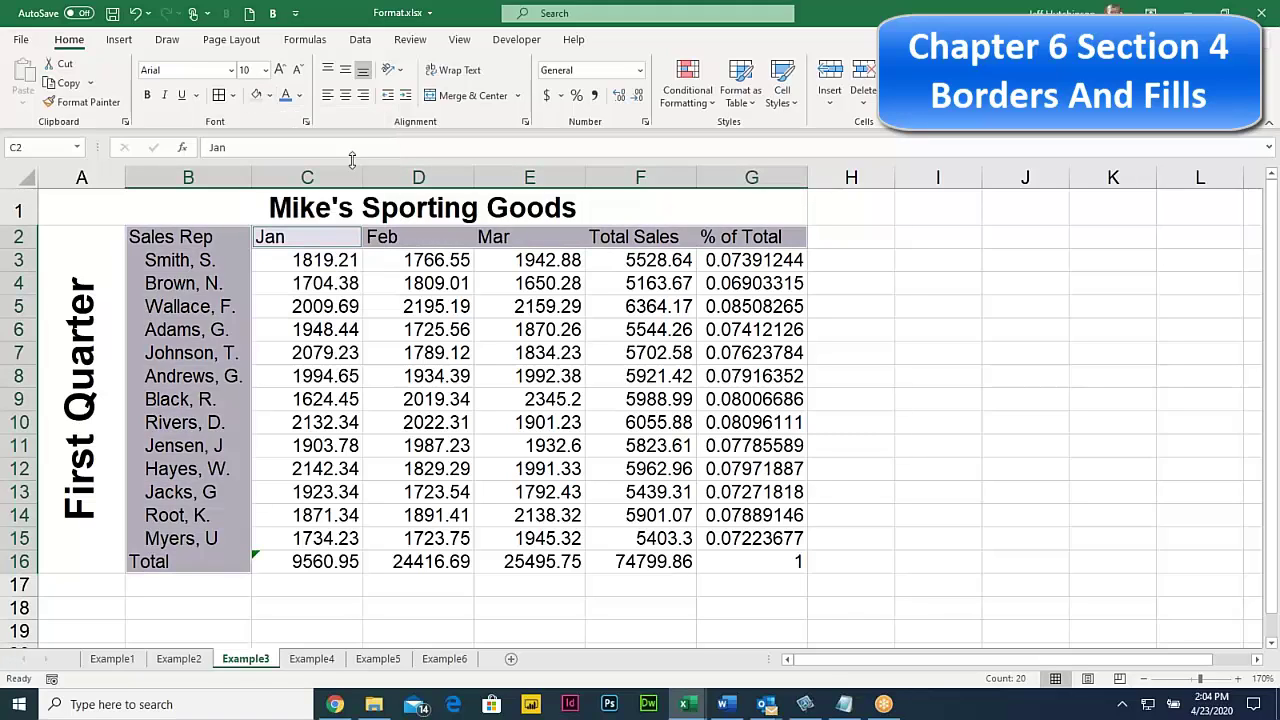
click(440, 374)
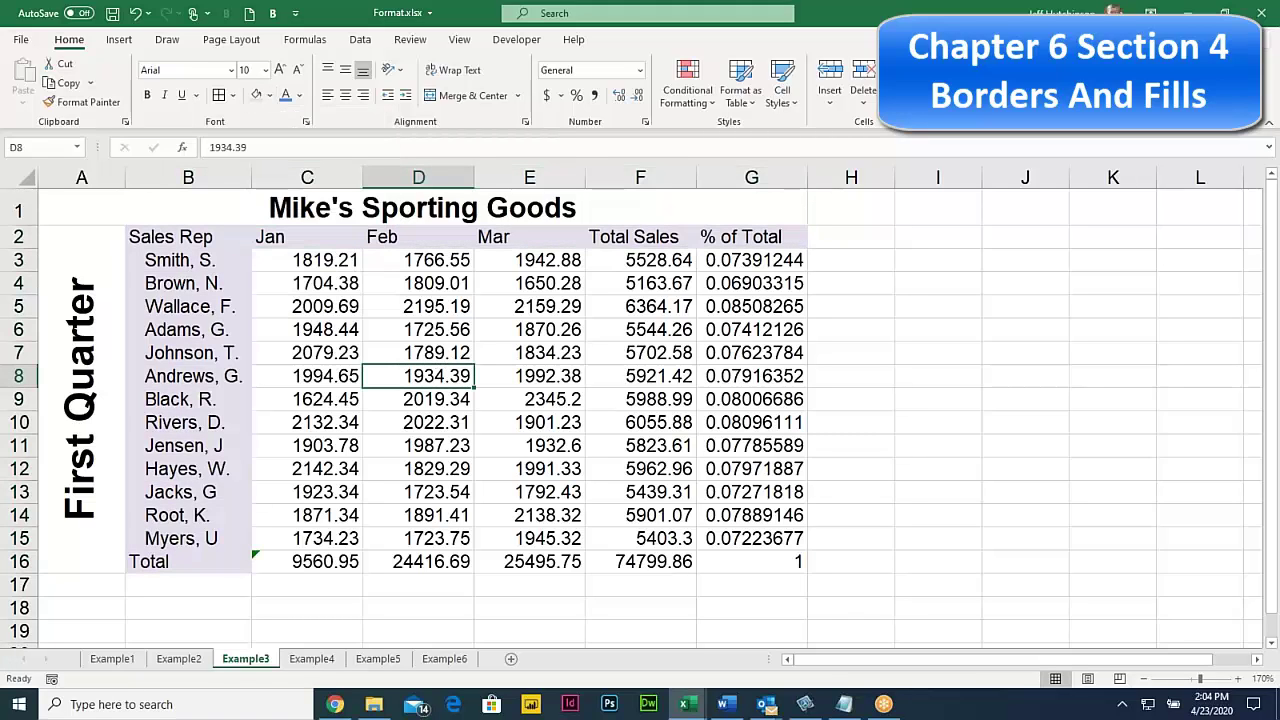
click(306, 259)
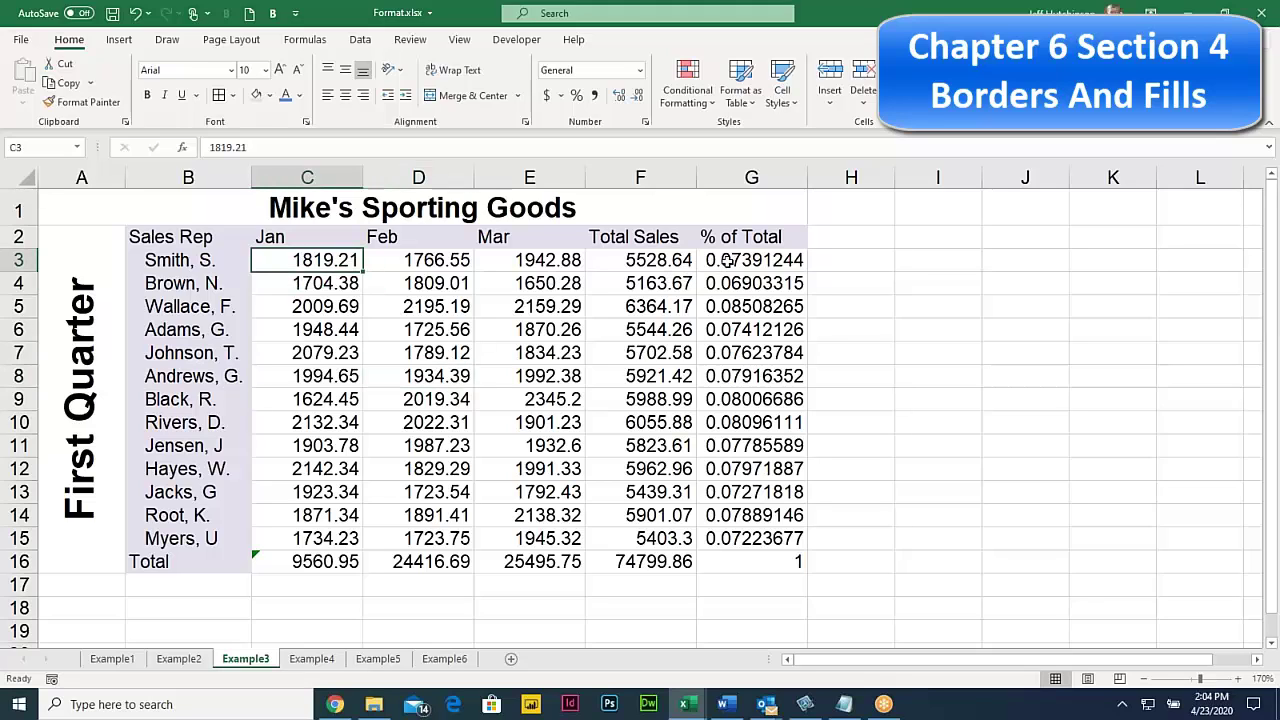
drag(725, 259, 714, 520)
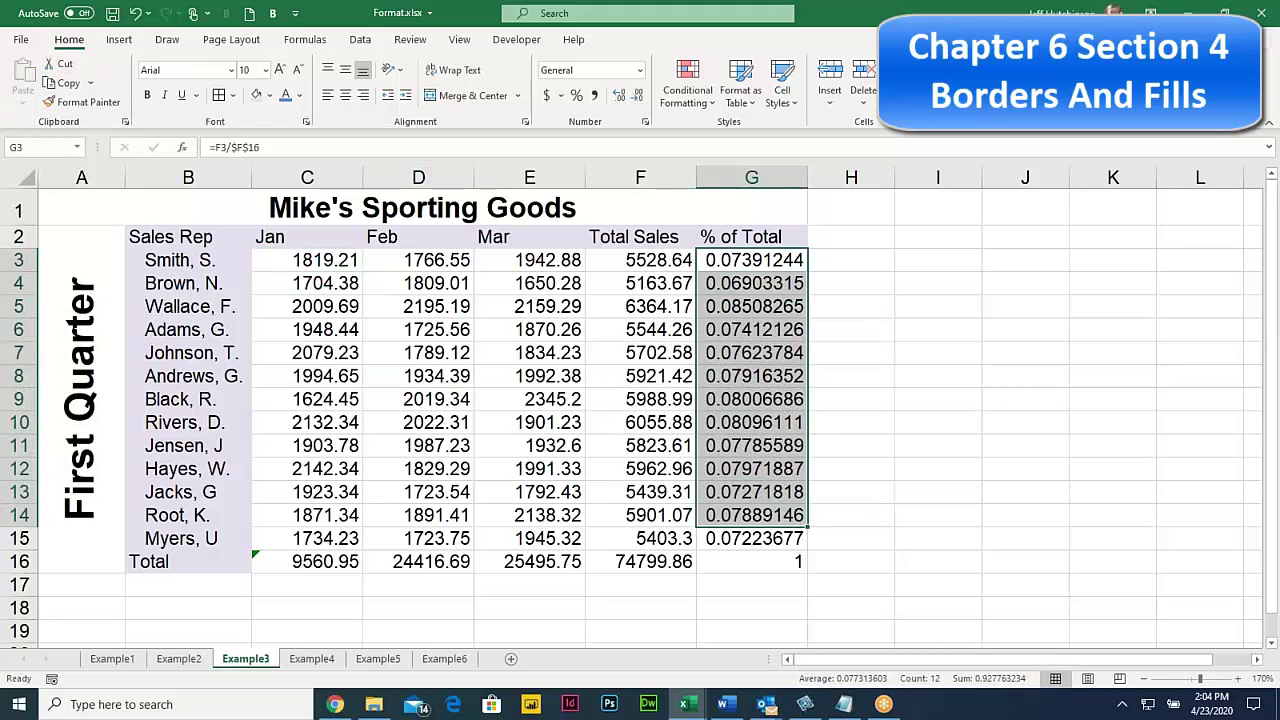
click(310, 260)
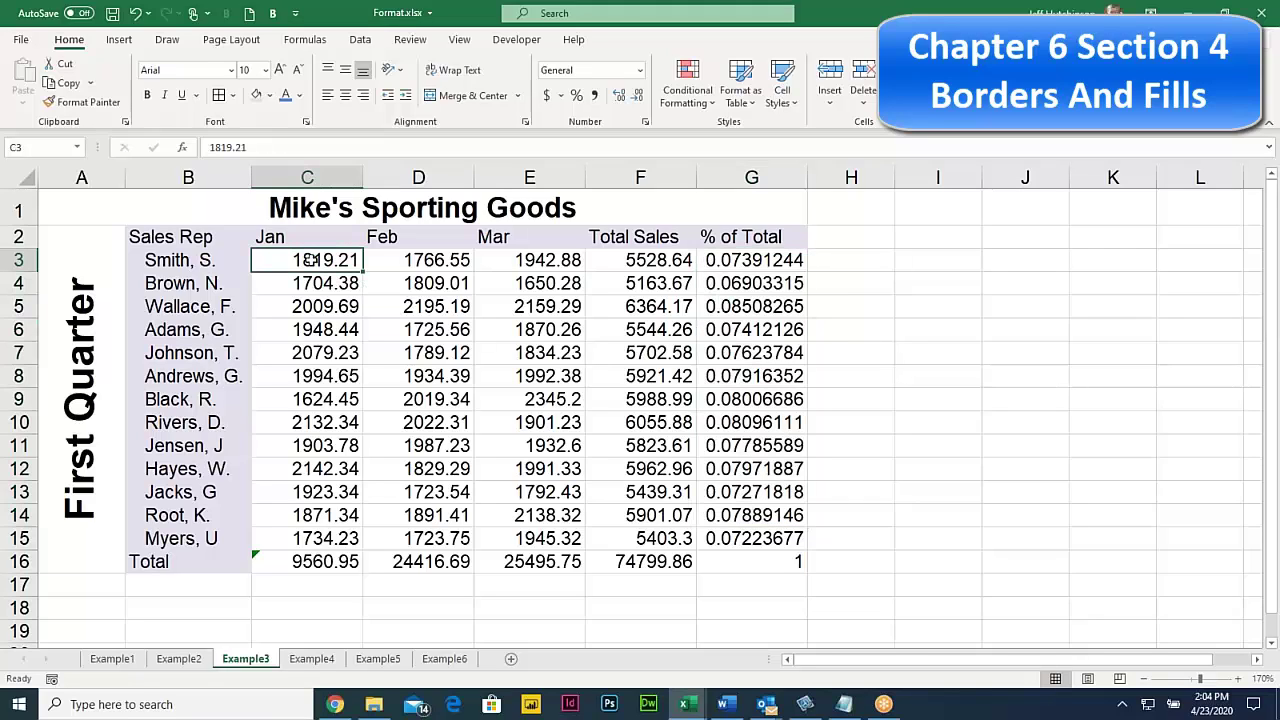
click(460, 261)
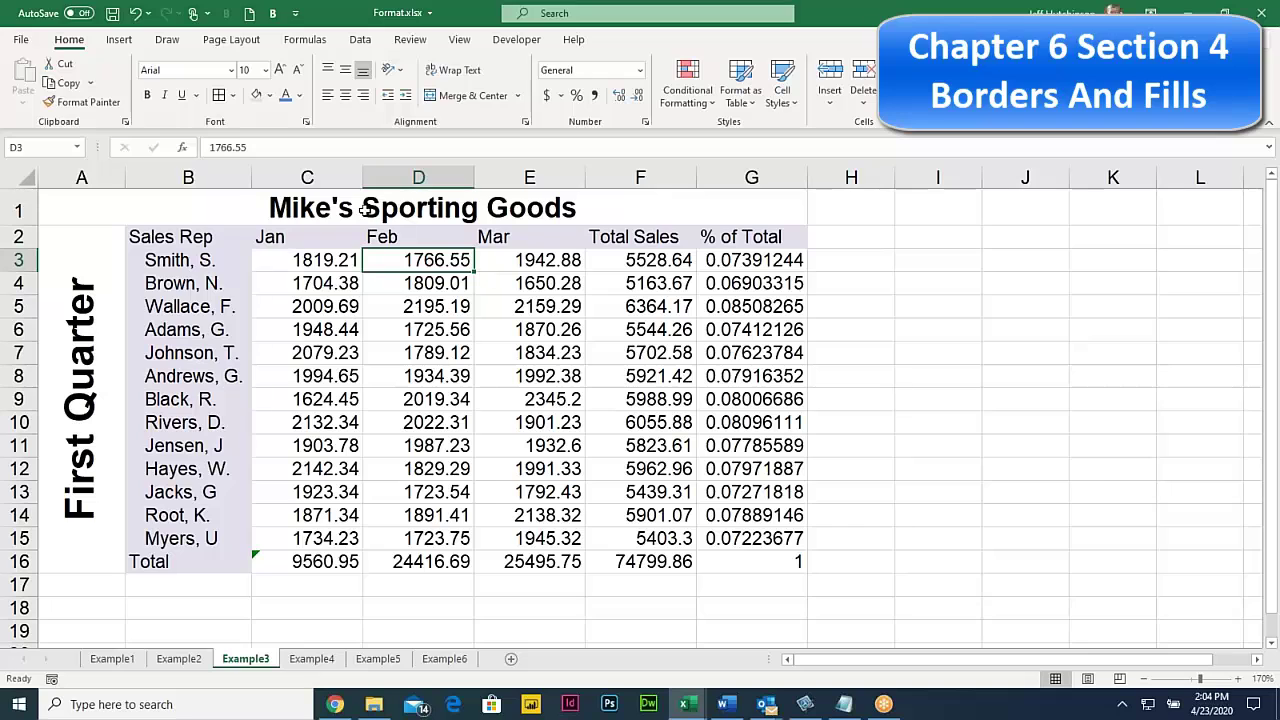
click(330, 260)
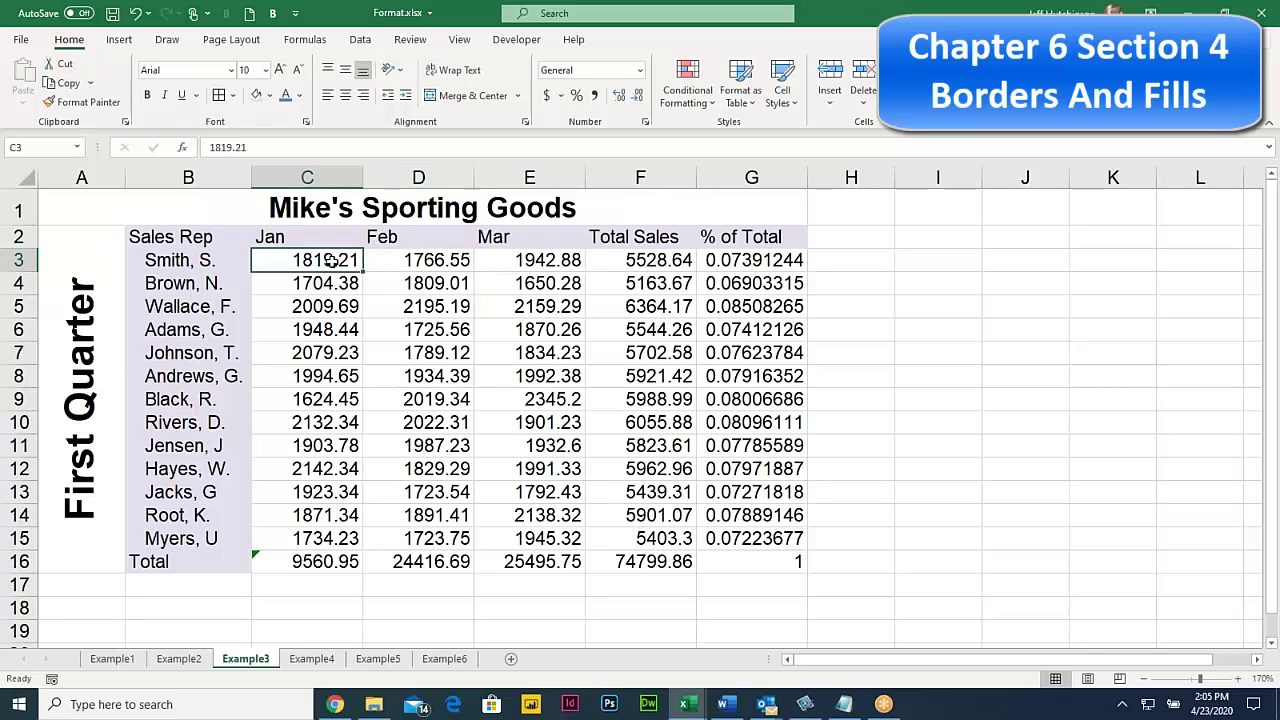
Apply the Accounting number format to C3:F16 and widen columns C through F equally so the totals fit
drag(330, 260, 643, 562)
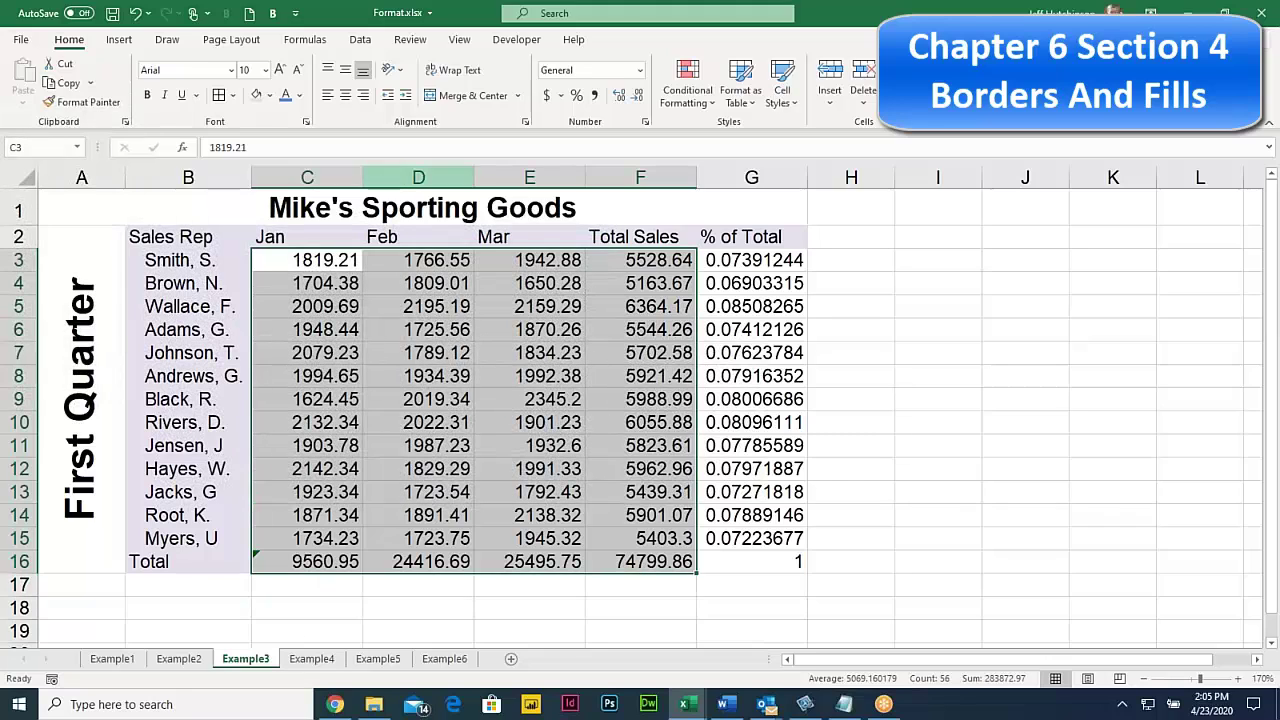
click(640, 70)
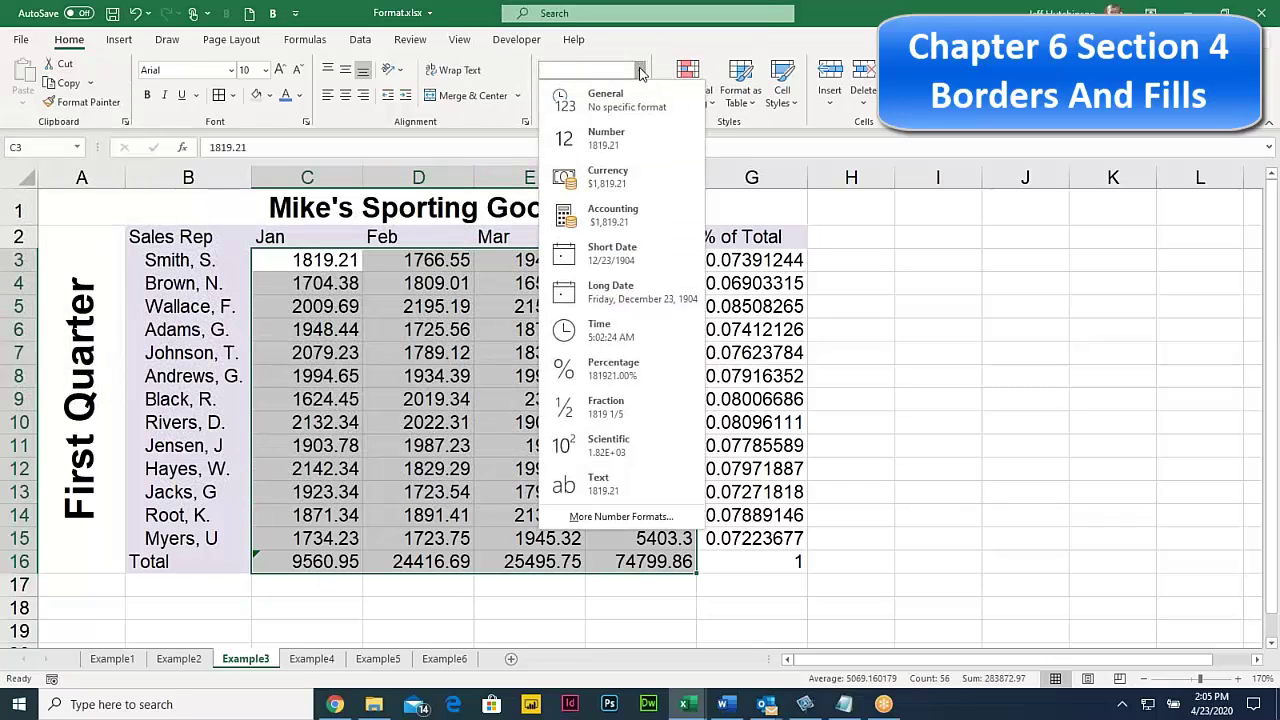
click(632, 214)
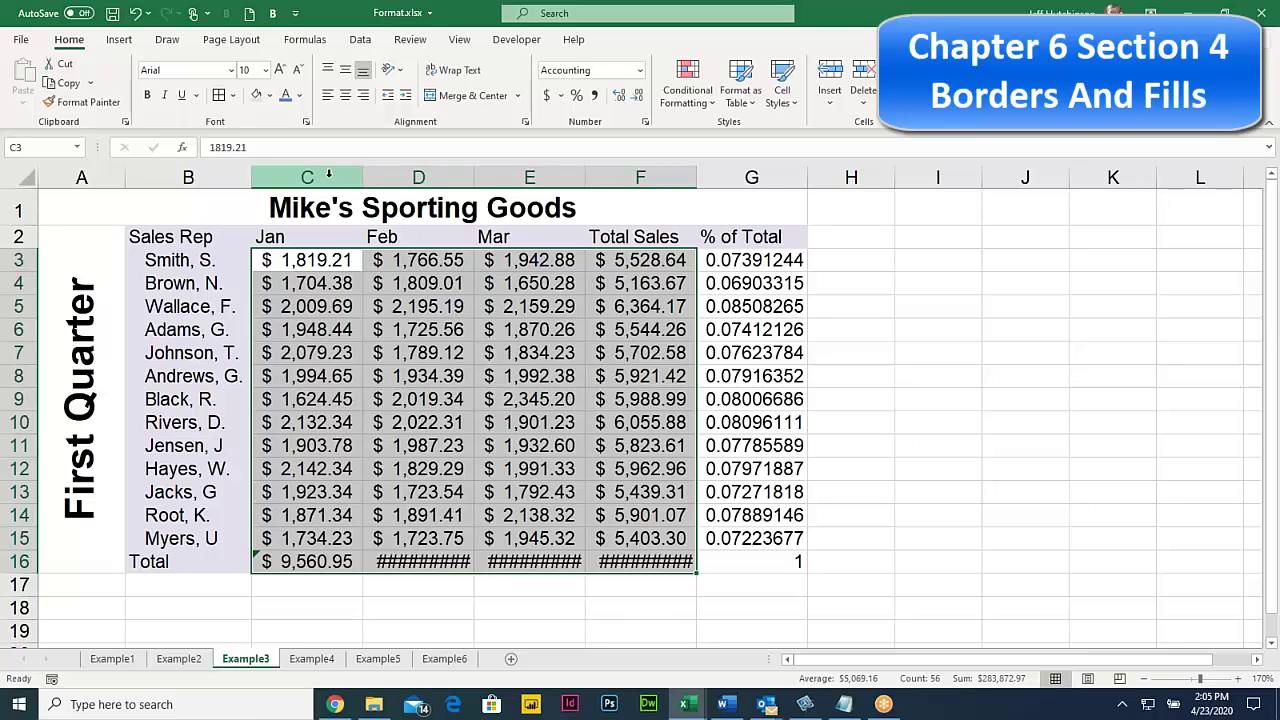
drag(328, 176, 640, 180)
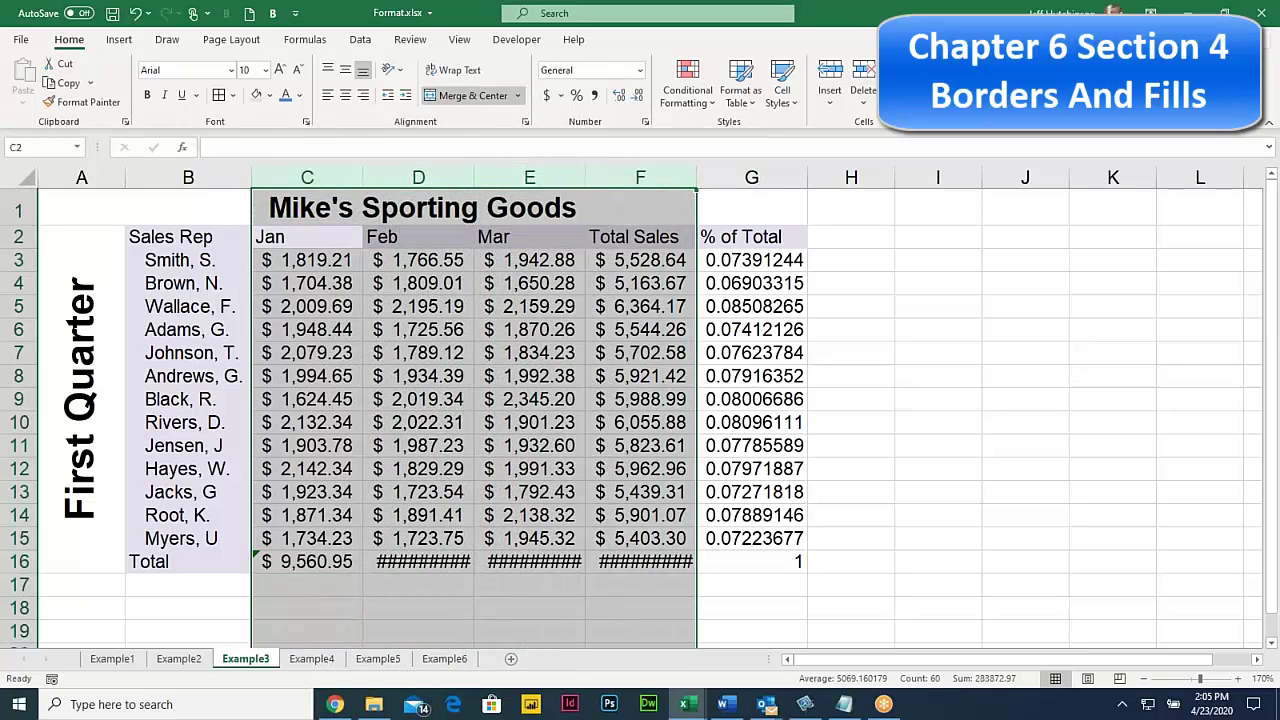
drag(472, 176, 480, 176)
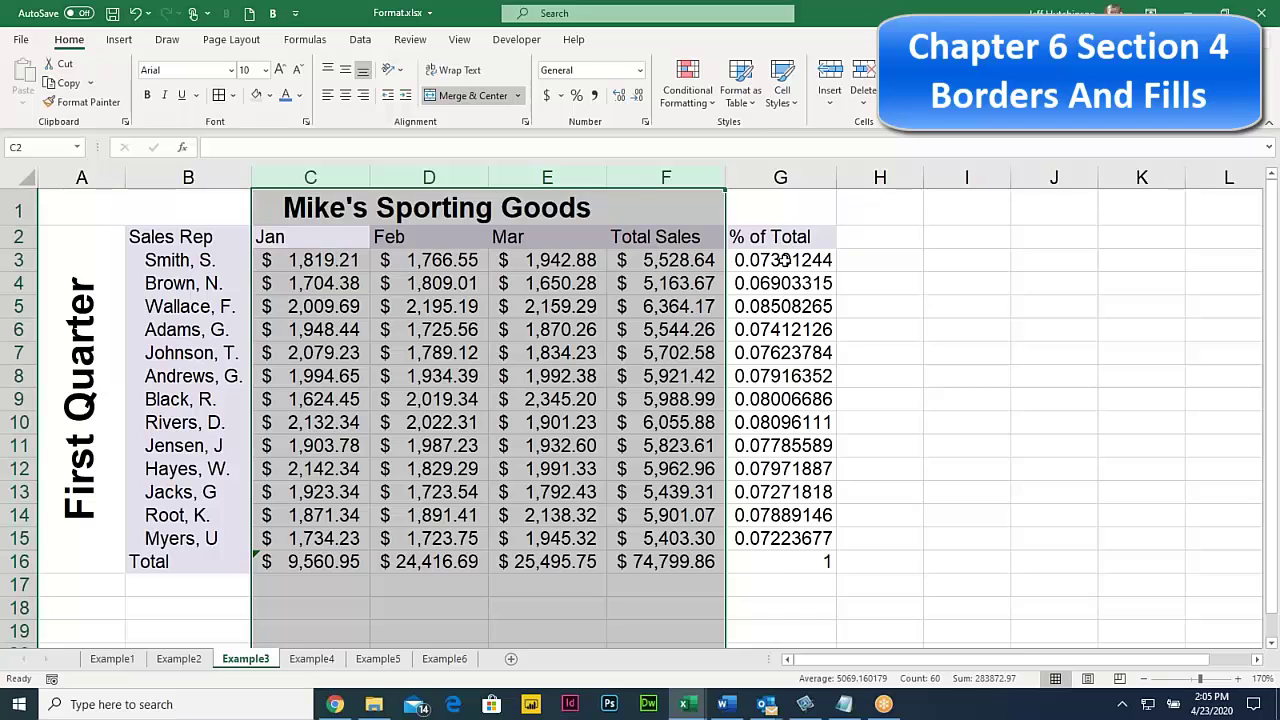
Format the % of Total values in G3:G16 as percentages with one decimal place, and the total in G16 with none
drag(784, 259, 795, 561)
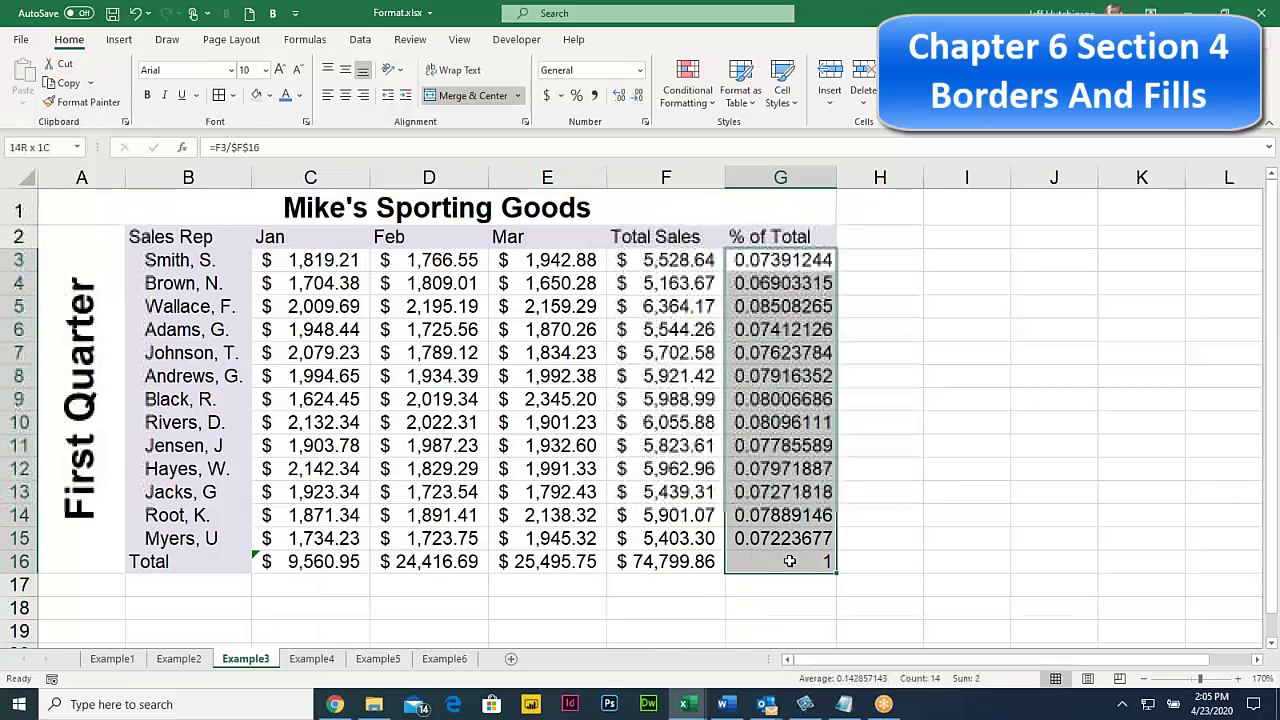
click(577, 99)
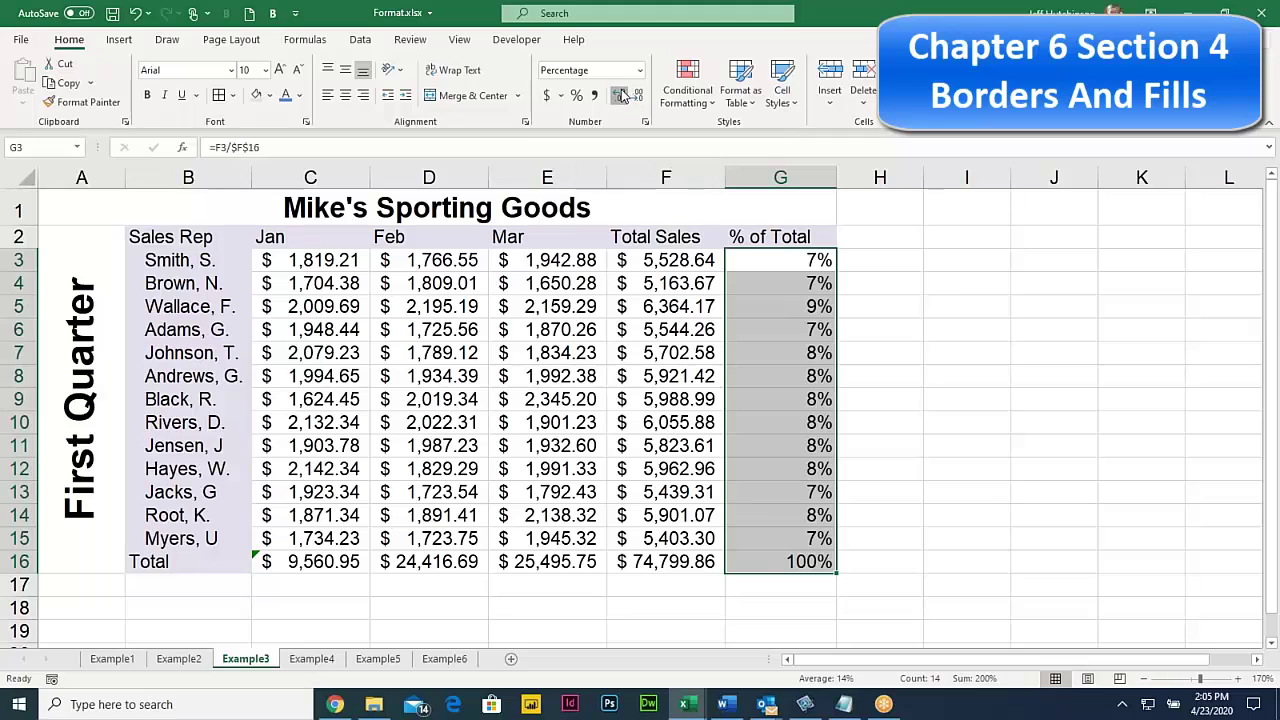
click(621, 95)
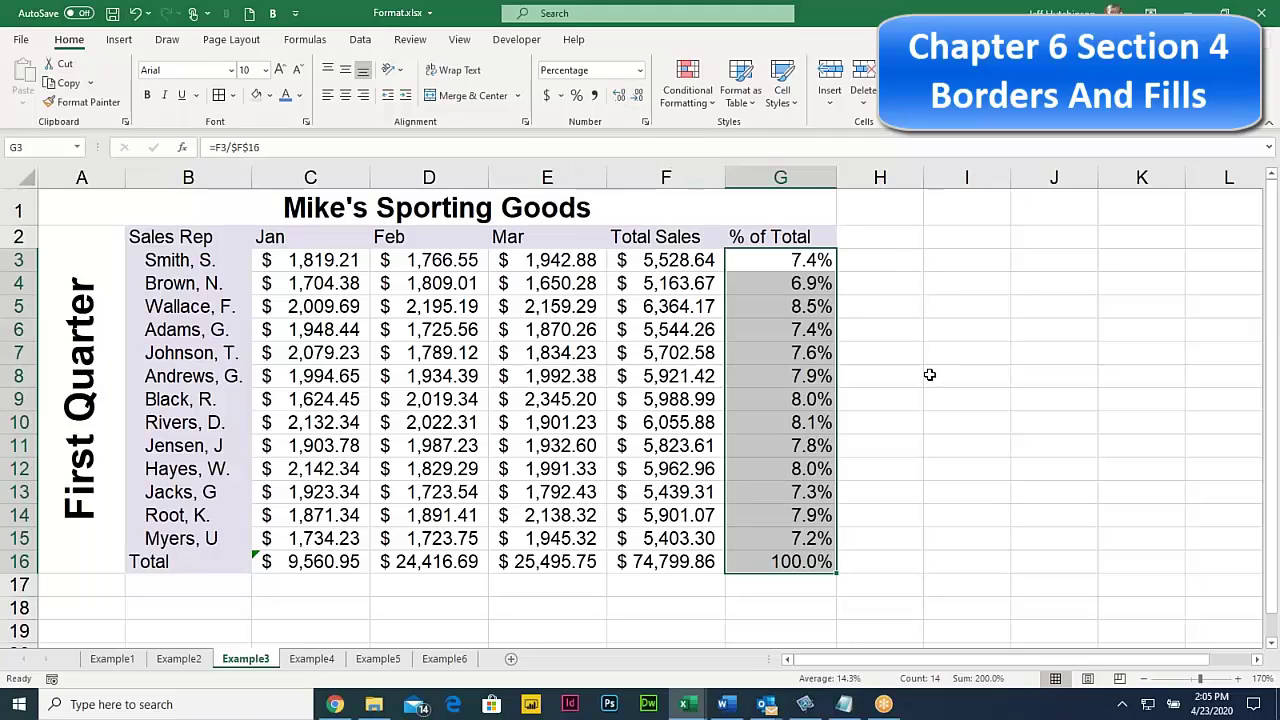
click(792, 562)
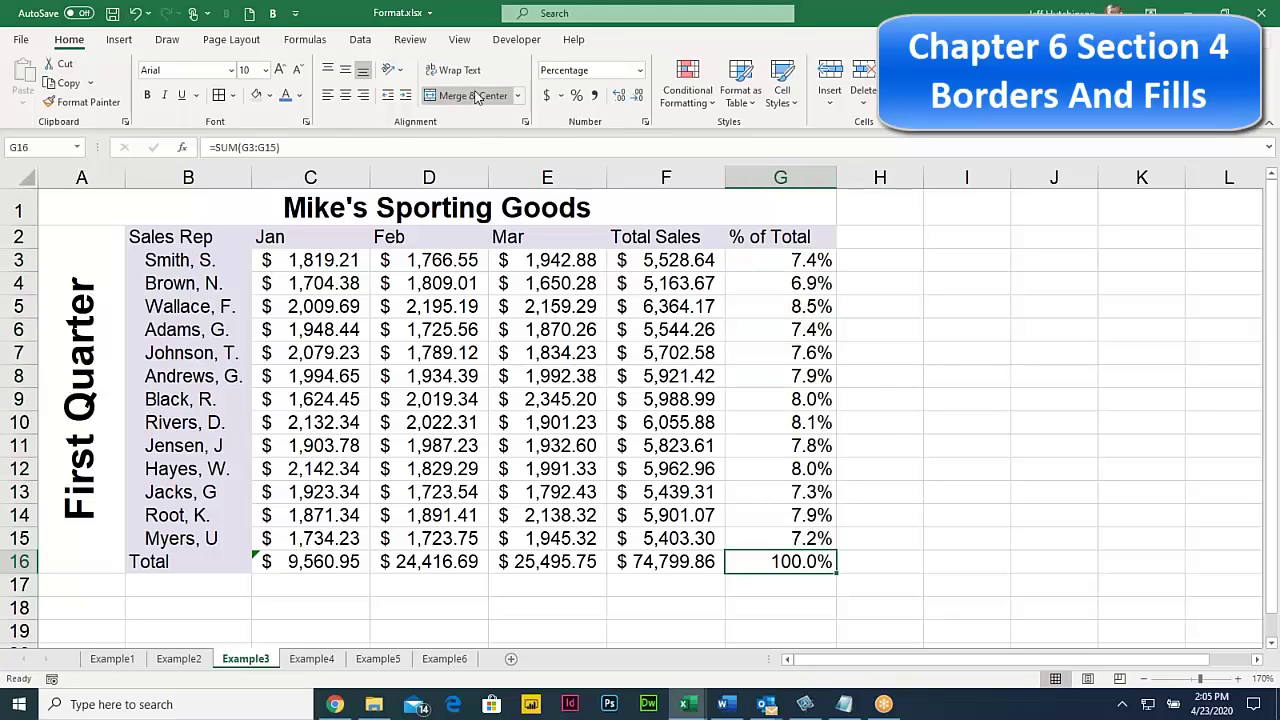
click(640, 97)
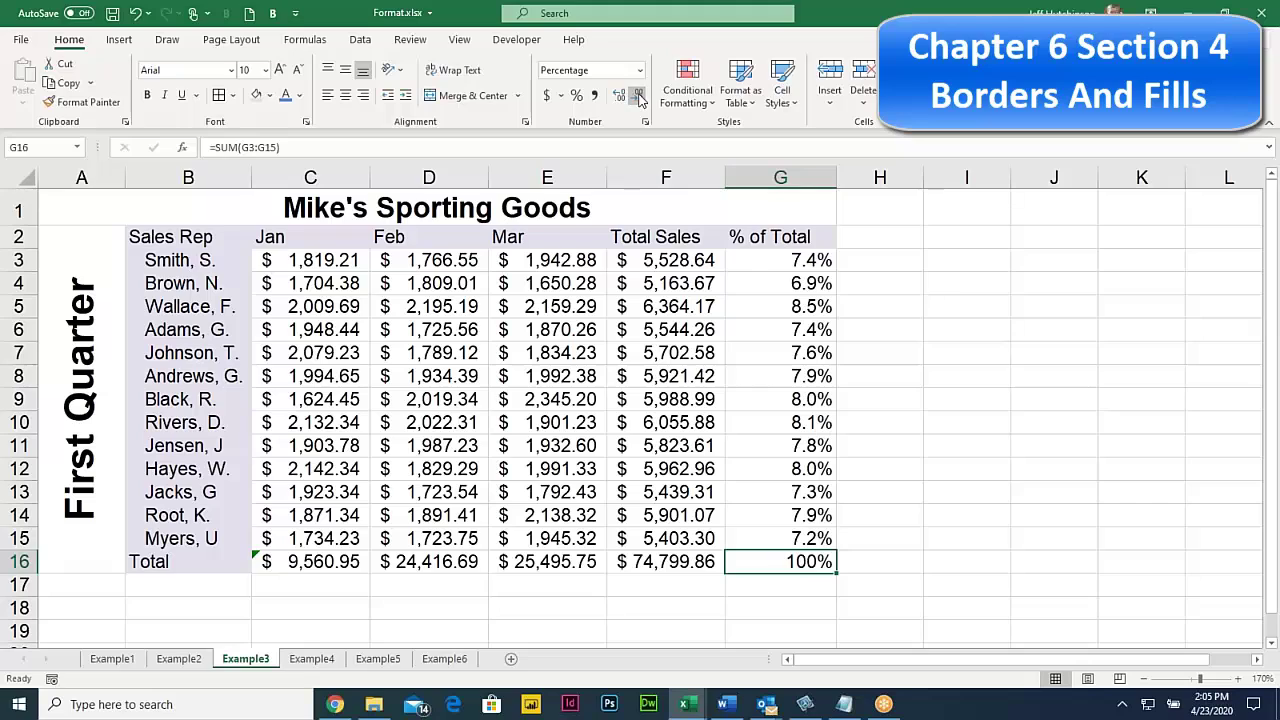
click(880, 374)
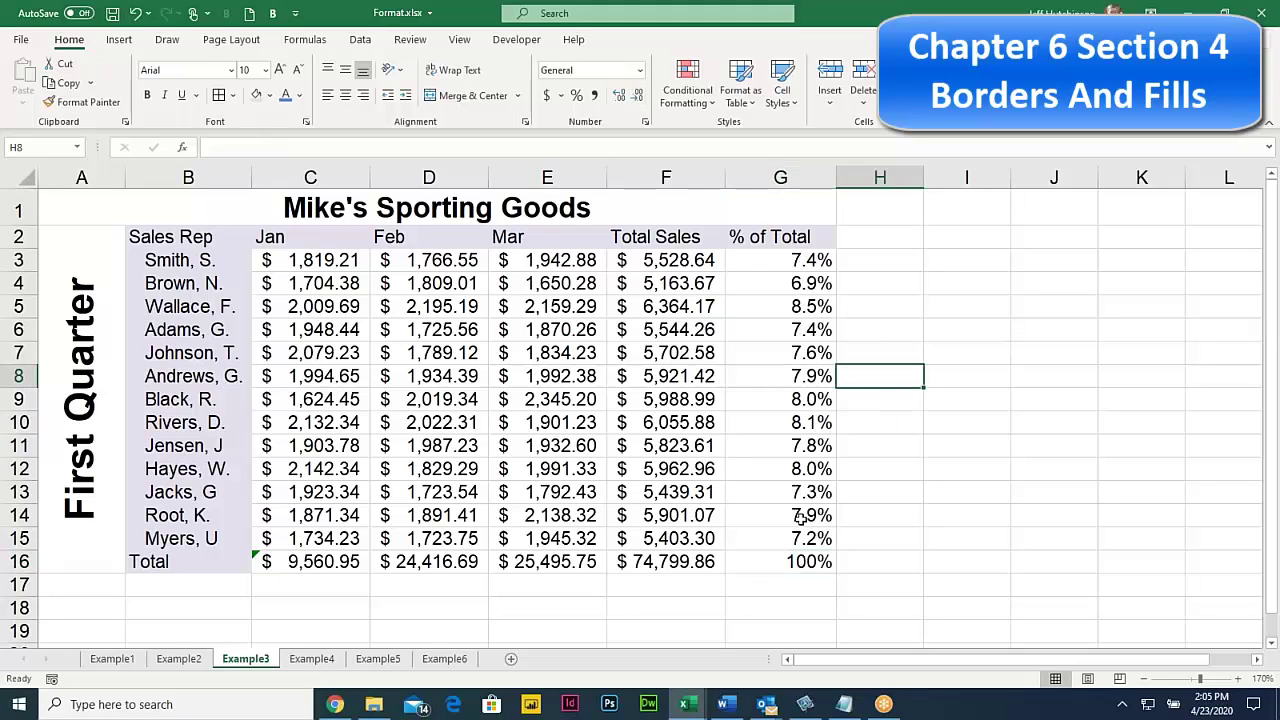
click(806, 283)
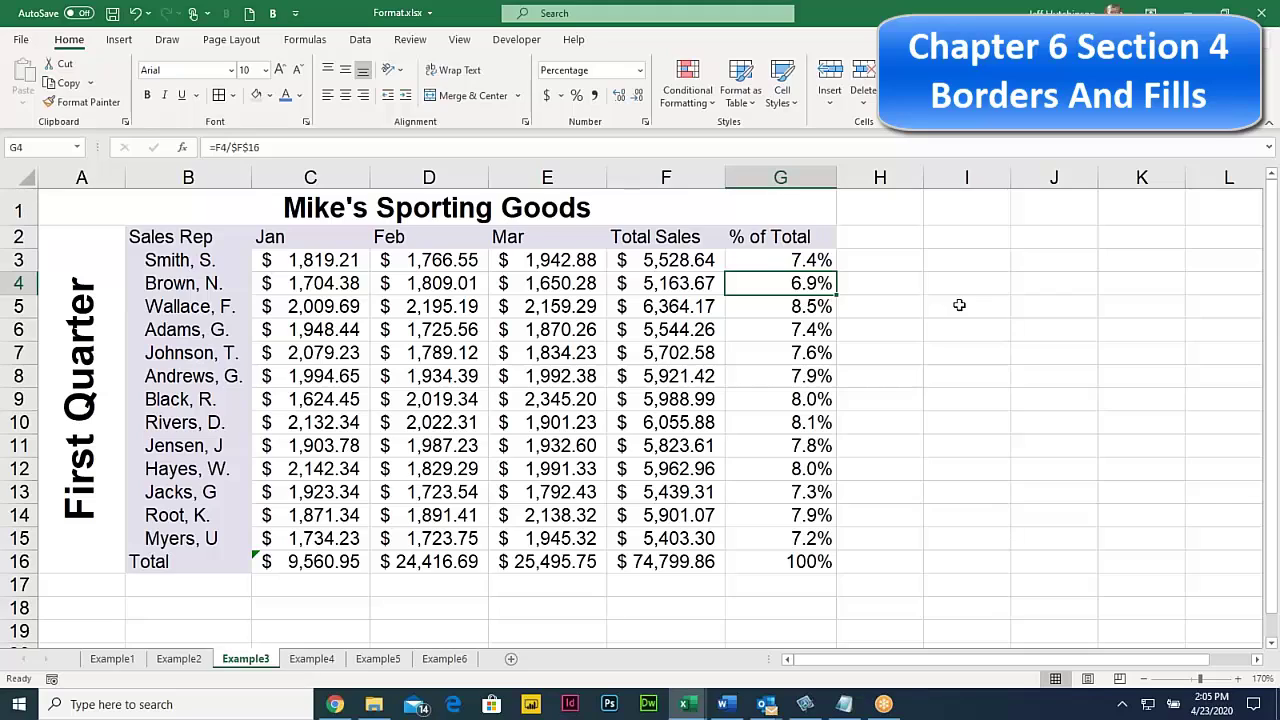
click(750, 260)
click(344, 257)
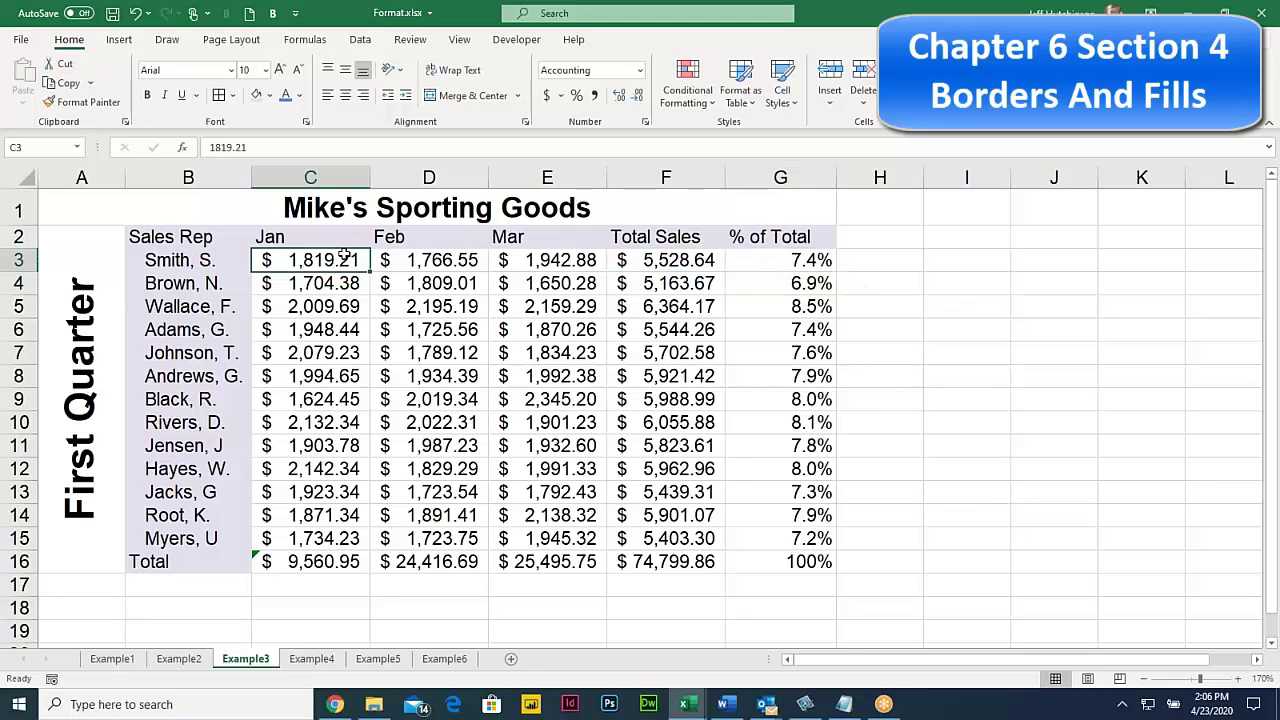
click(872, 278)
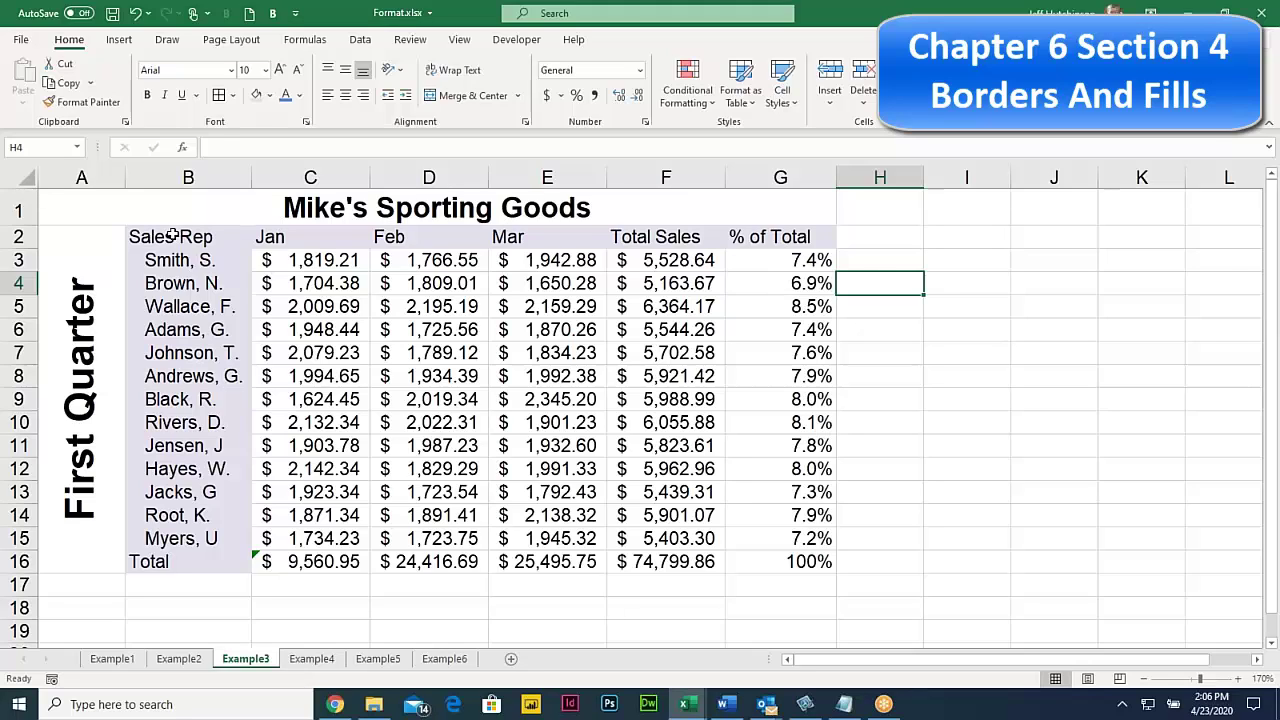
Apply All Borders to the table range B2:G16 and add Thick Outside Borders around it
drag(172, 236, 757, 562)
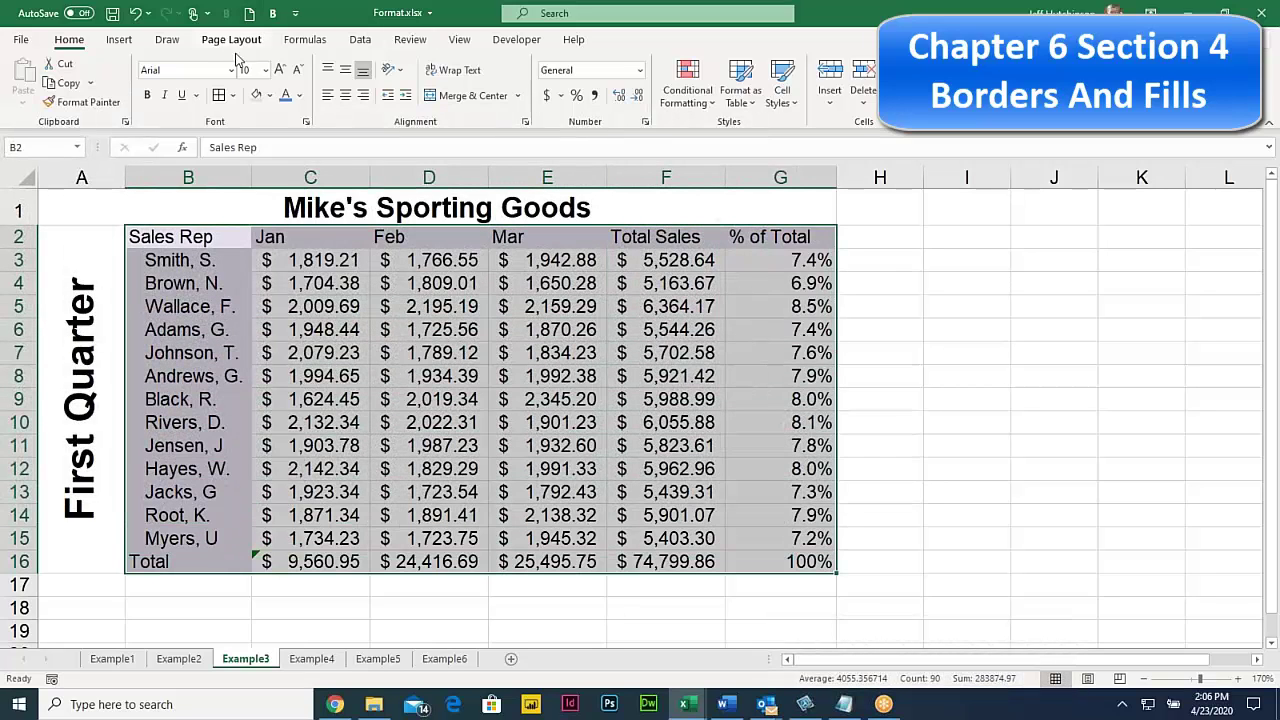
click(233, 95)
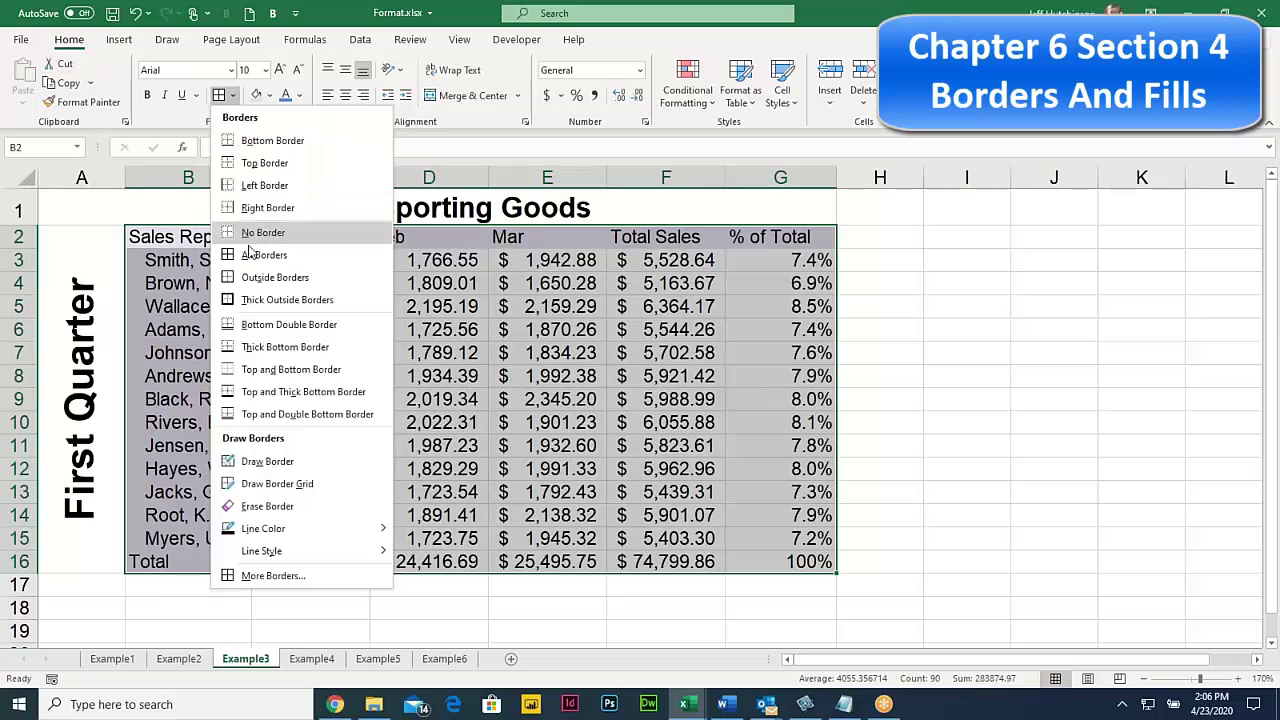
click(262, 255)
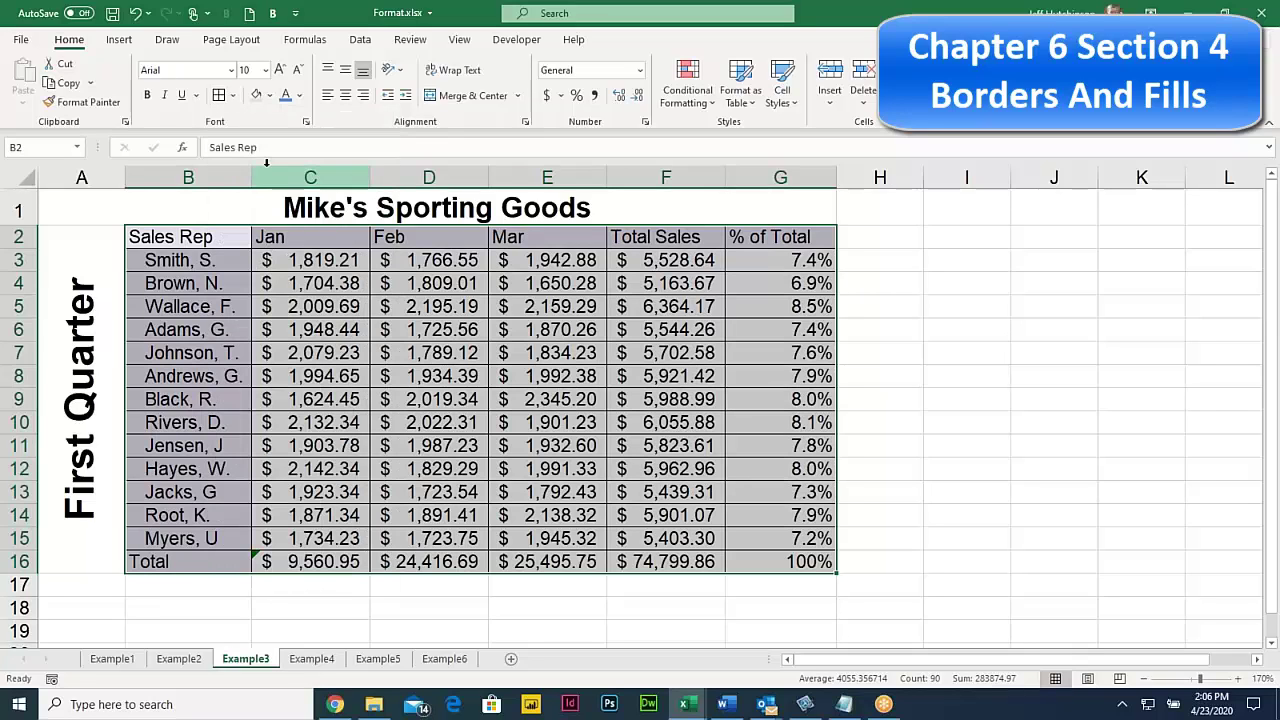
click(234, 95)
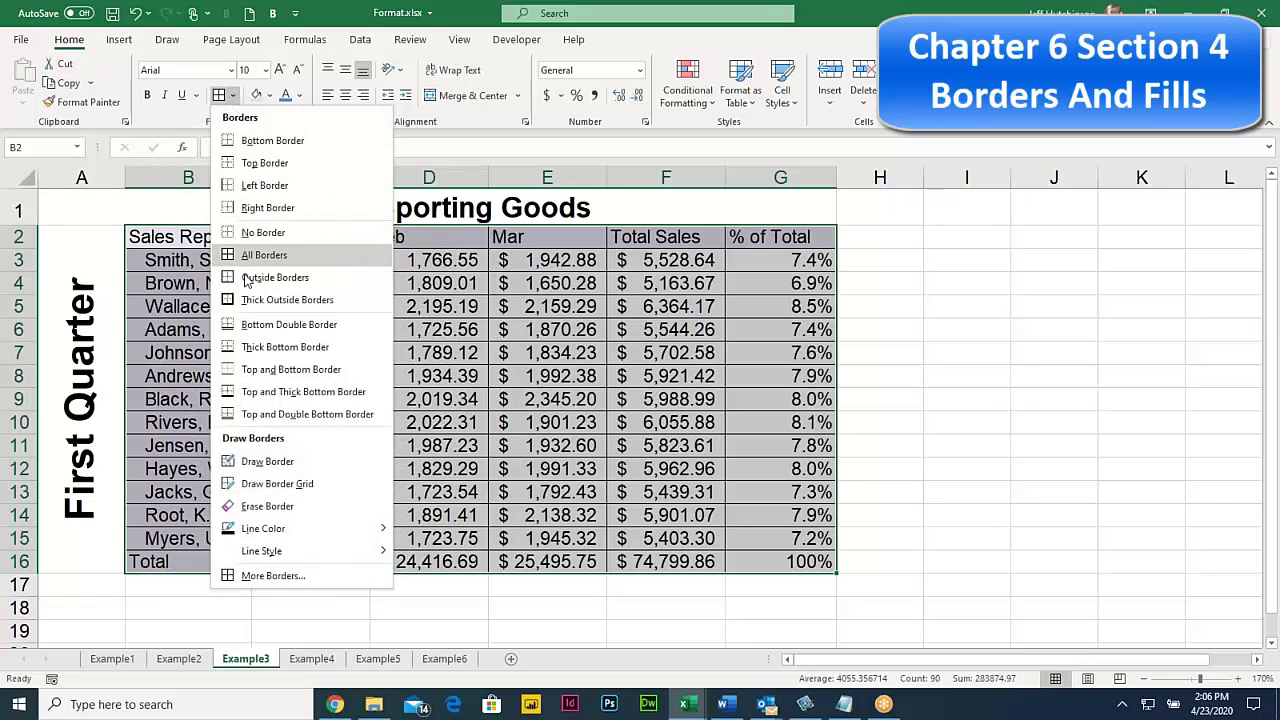
click(275, 300)
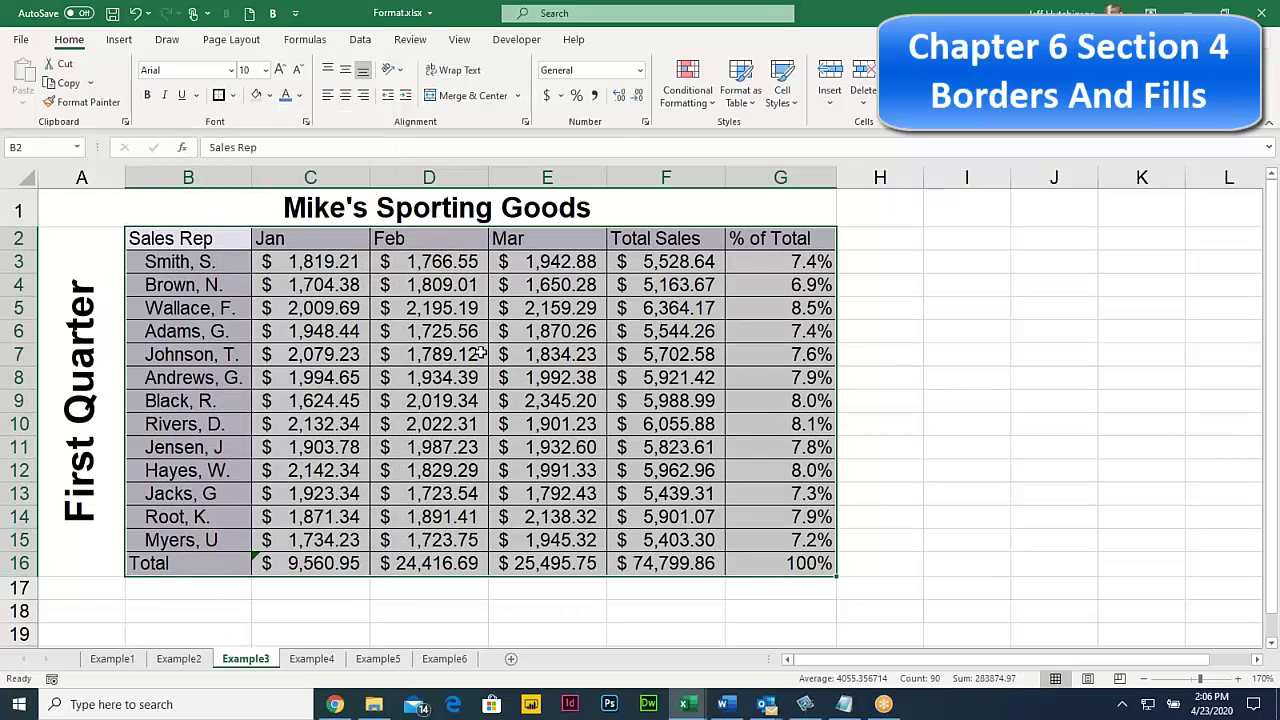
click(478, 352)
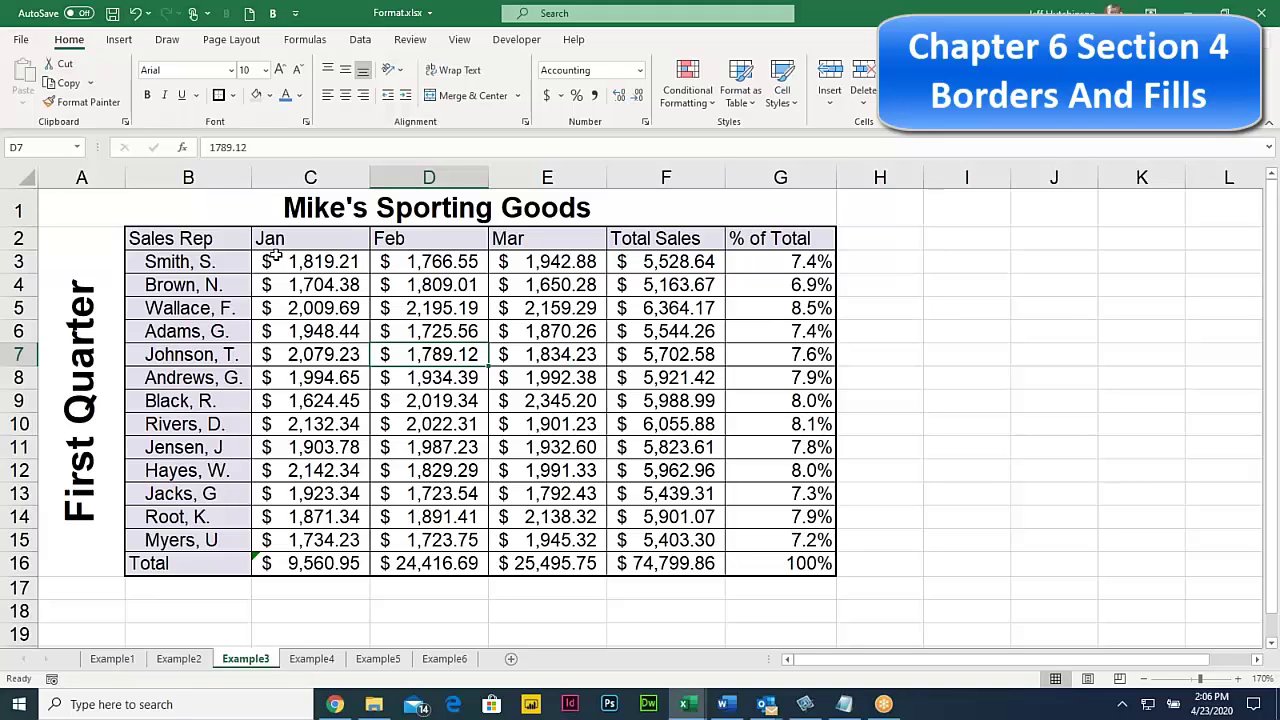
Add Thick Outside Borders around the monthly sales figures in C3:E16
drag(273, 257, 588, 565)
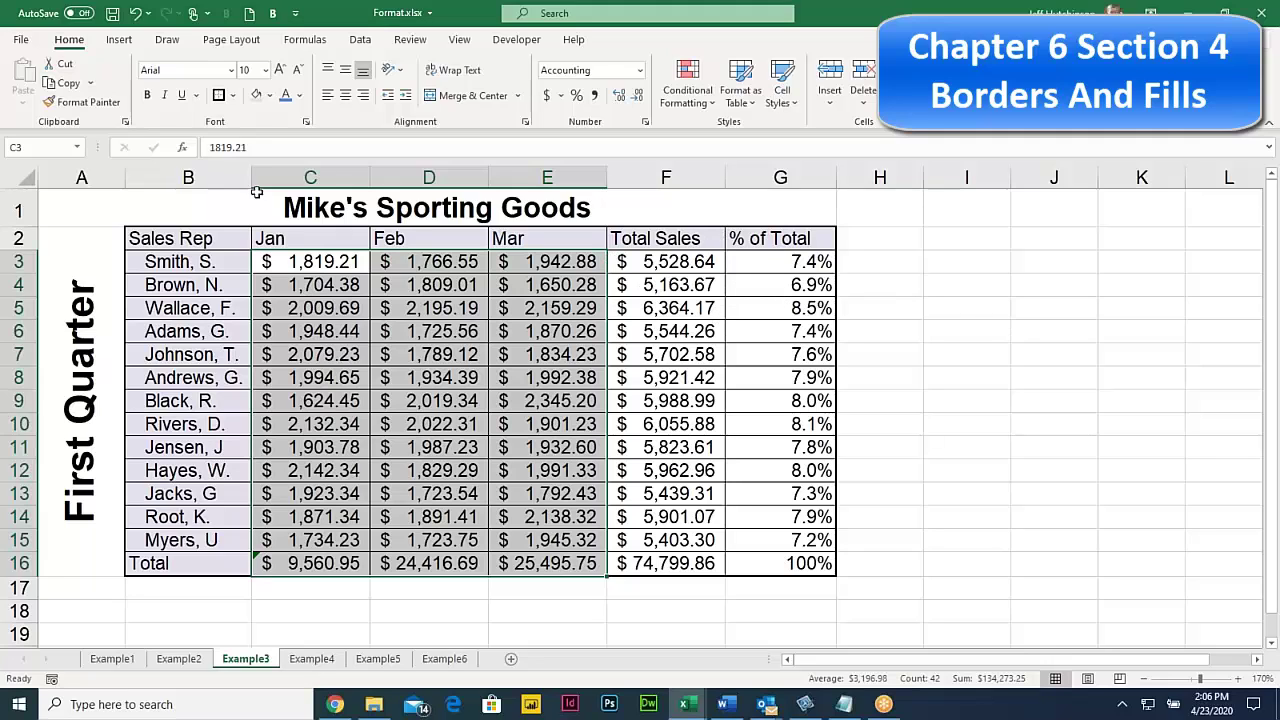
click(219, 94)
click(650, 265)
Add Thick Outside Borders around the % of Total column, G2:G16
click(750, 237)
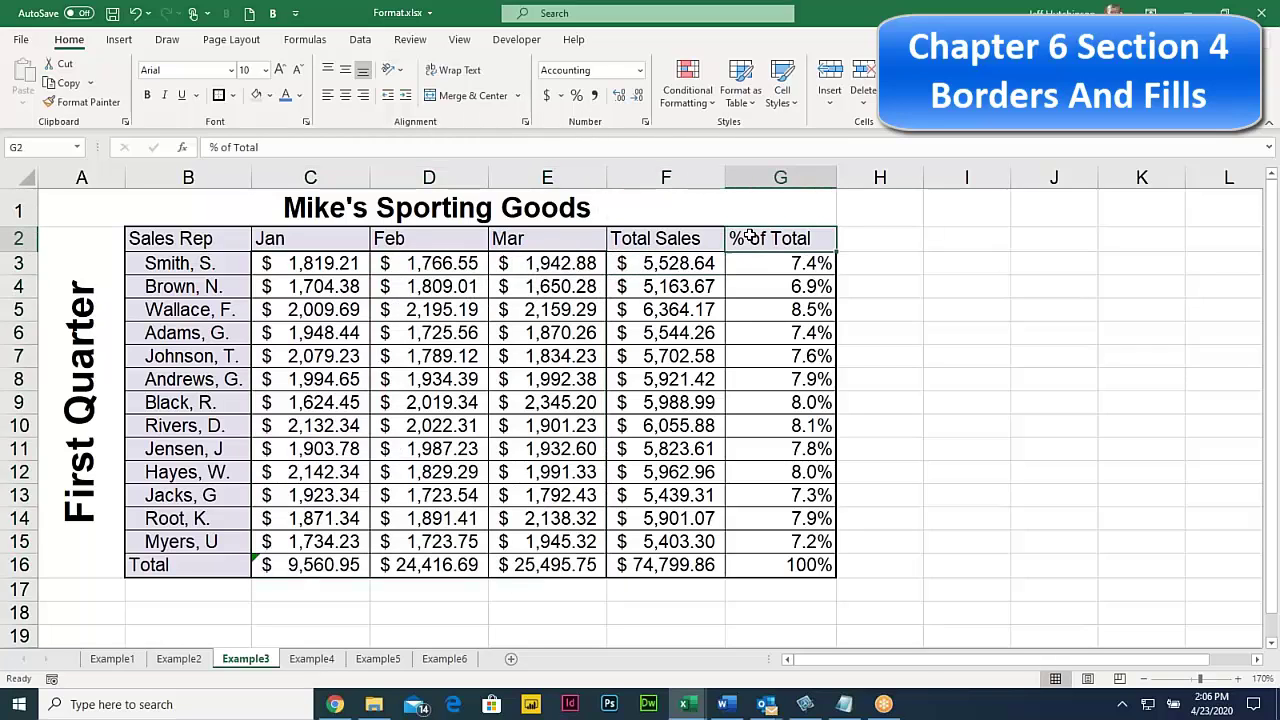
drag(750, 237, 742, 562)
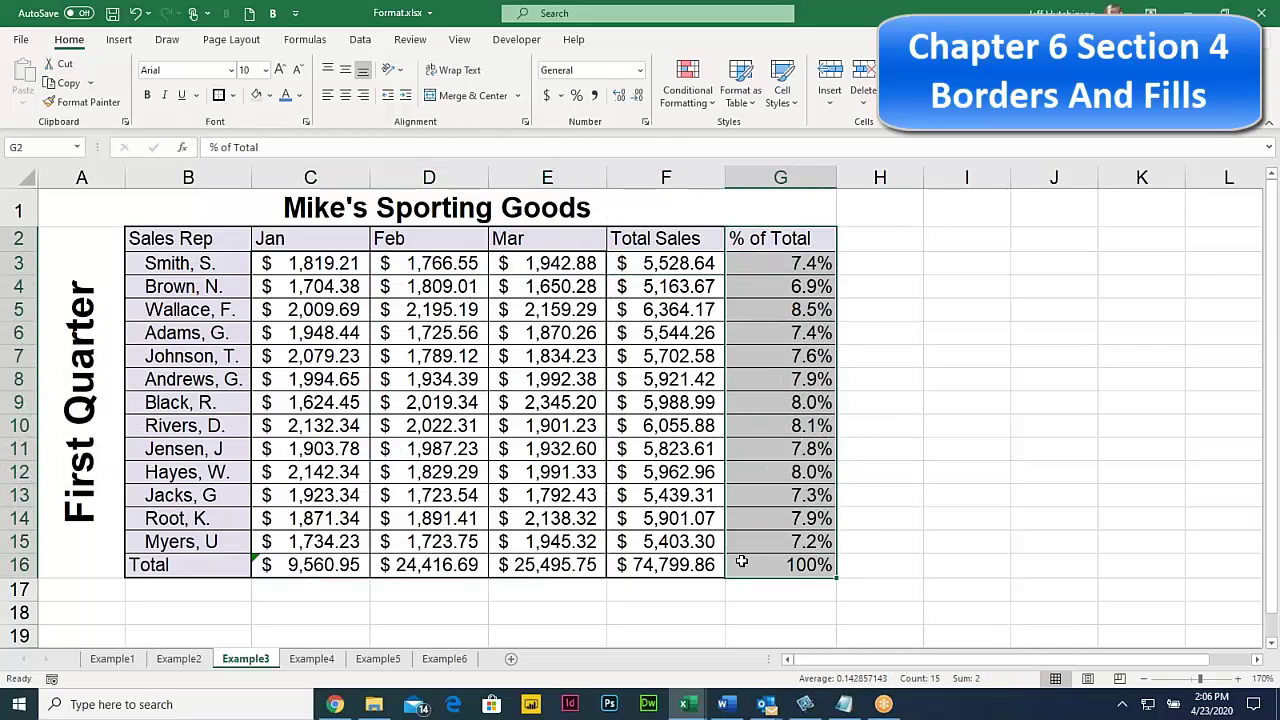
click(219, 95)
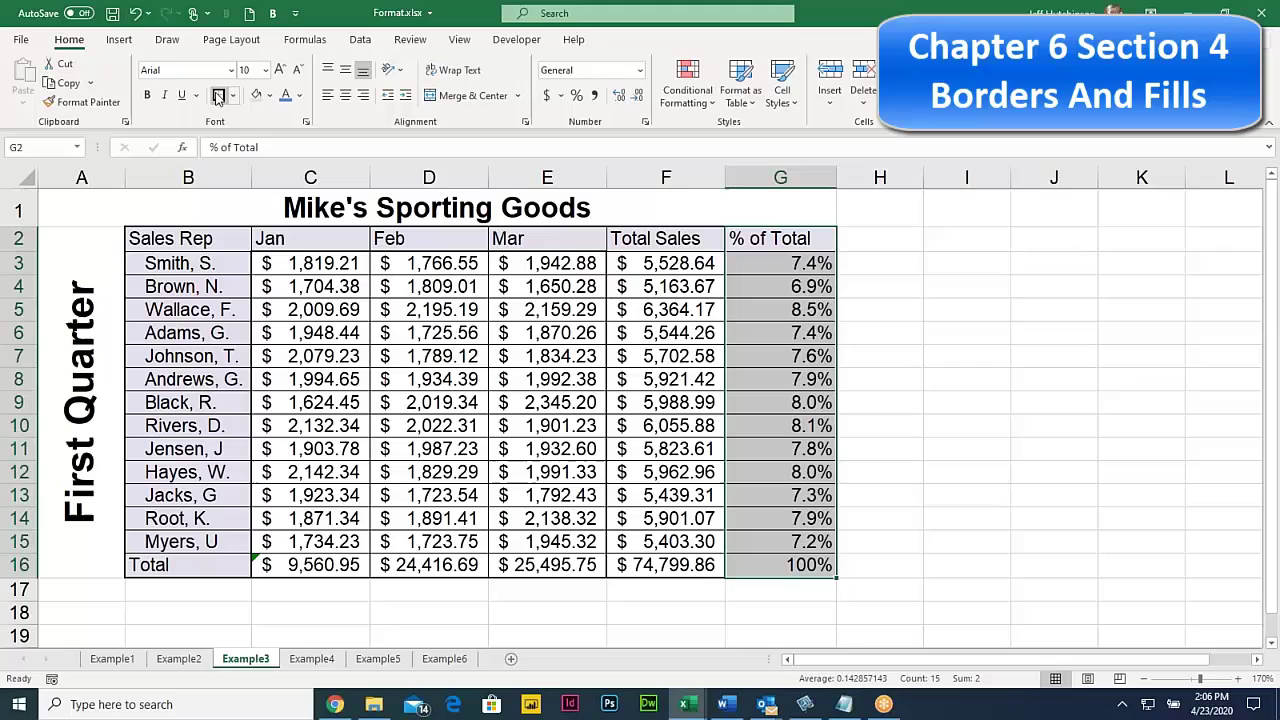
click(686, 360)
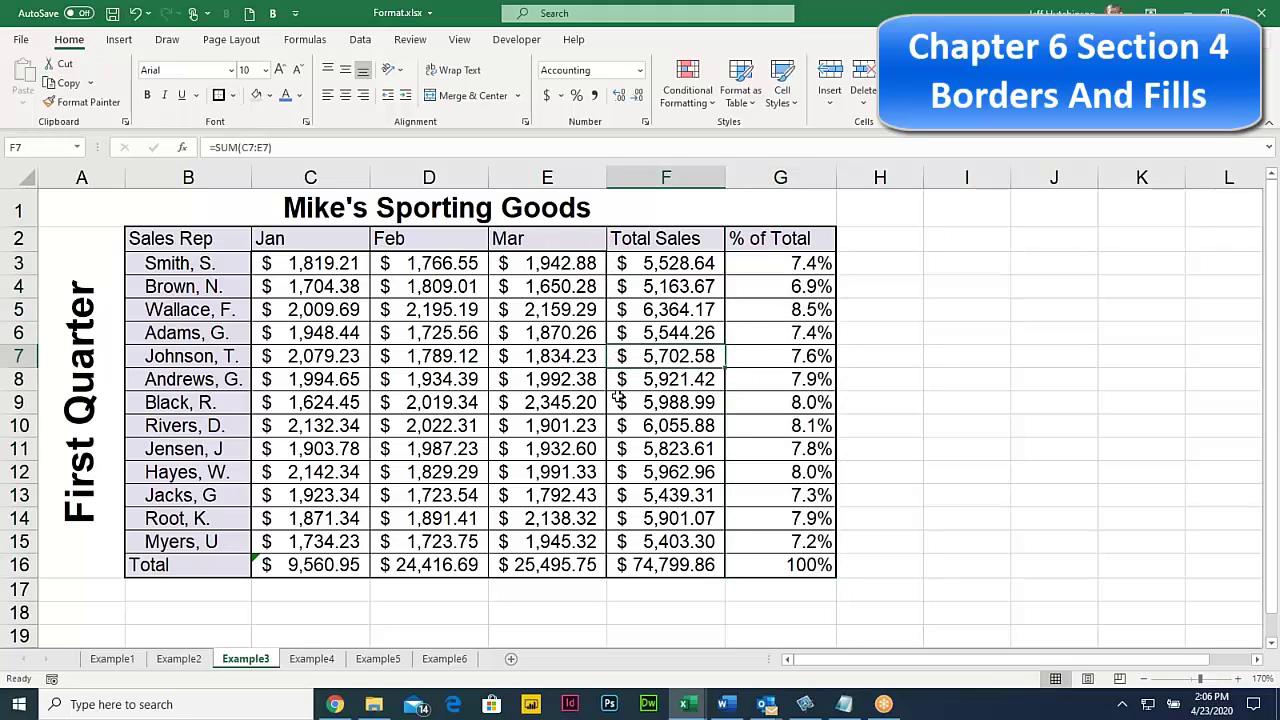
Add Thick Outside Borders around the Total row, B16:G16
click(636, 242)
click(785, 238)
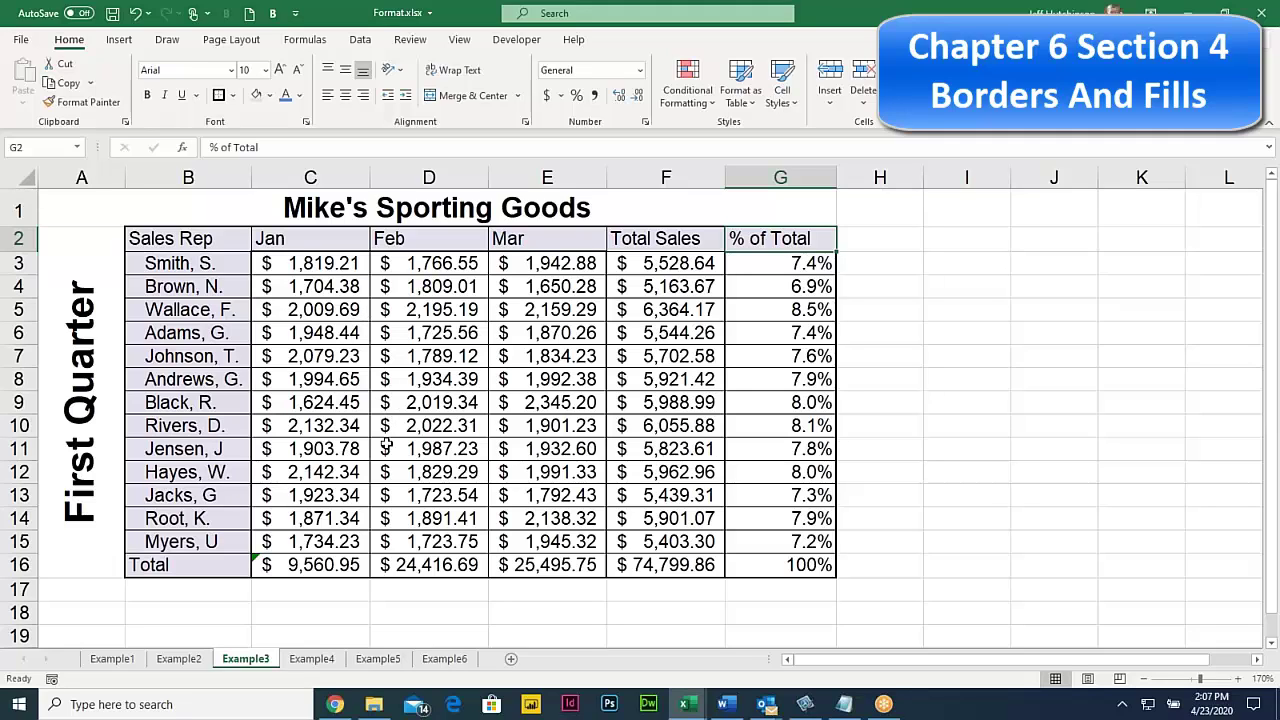
click(208, 564)
drag(208, 564, 774, 569)
click(219, 95)
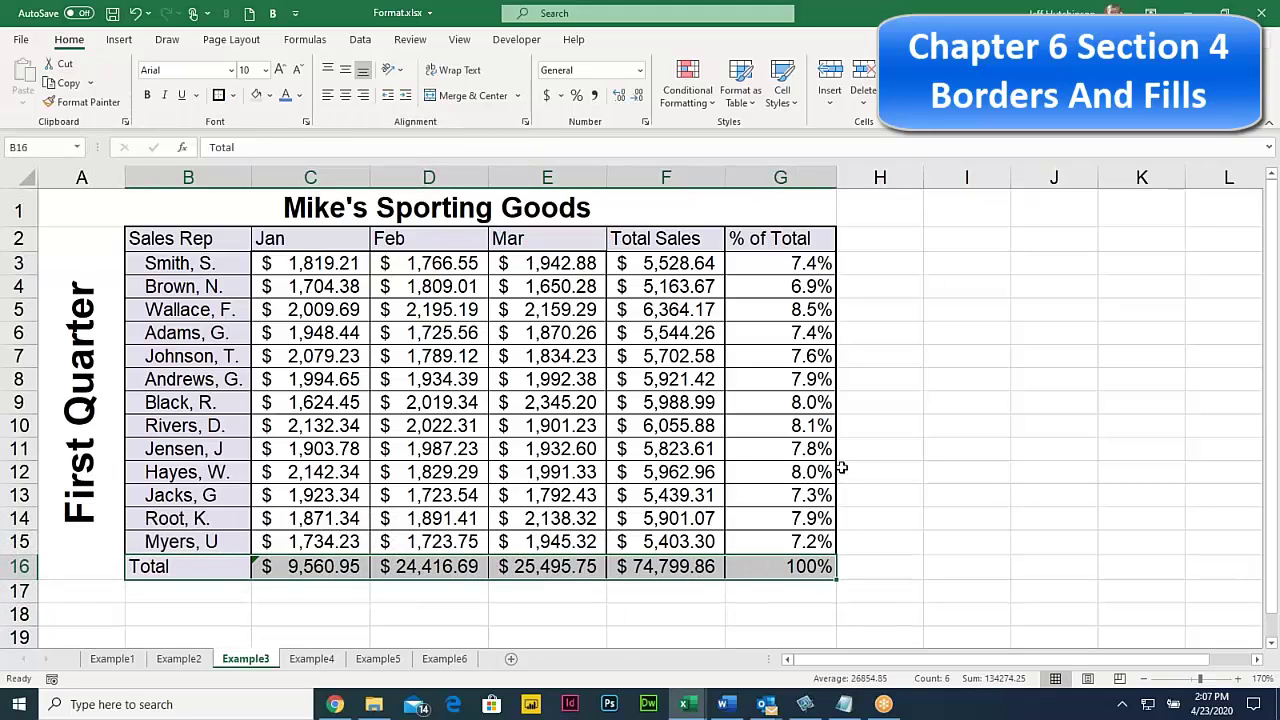
click(860, 447)
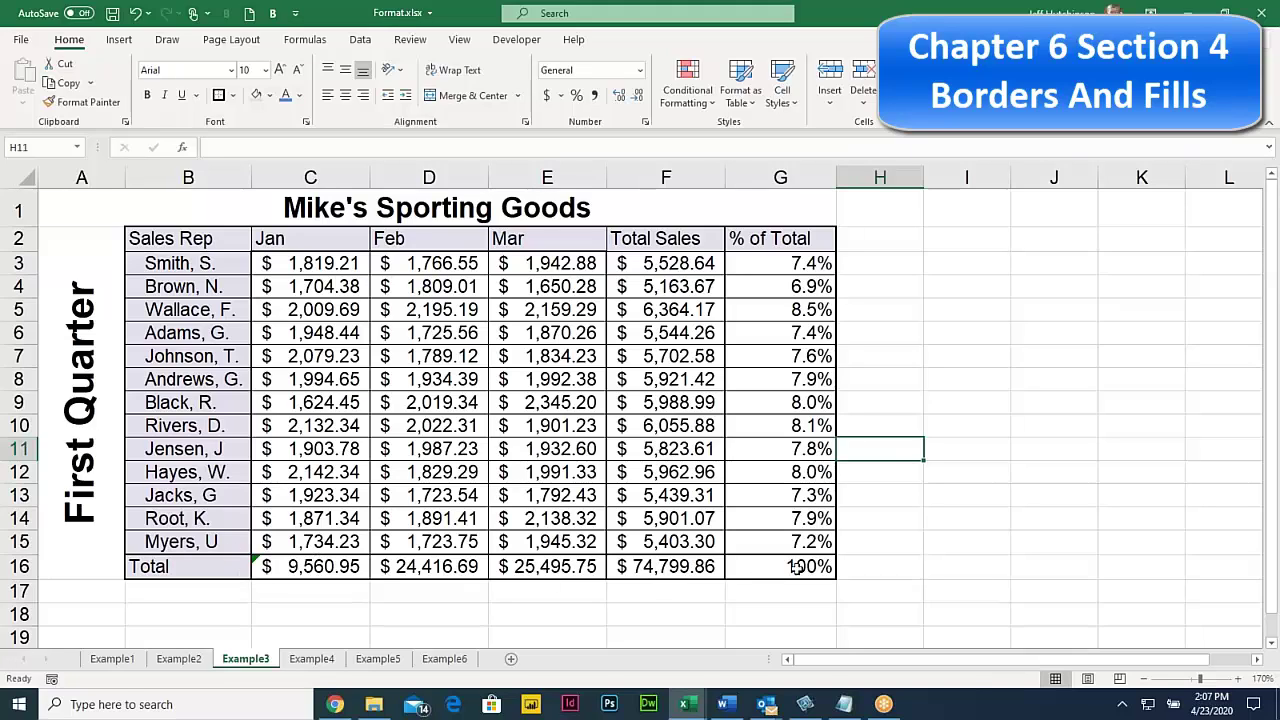
Give the Total row B16:G16 a thick dark purple top border through the detailed border settings
drag(178, 564, 779, 572)
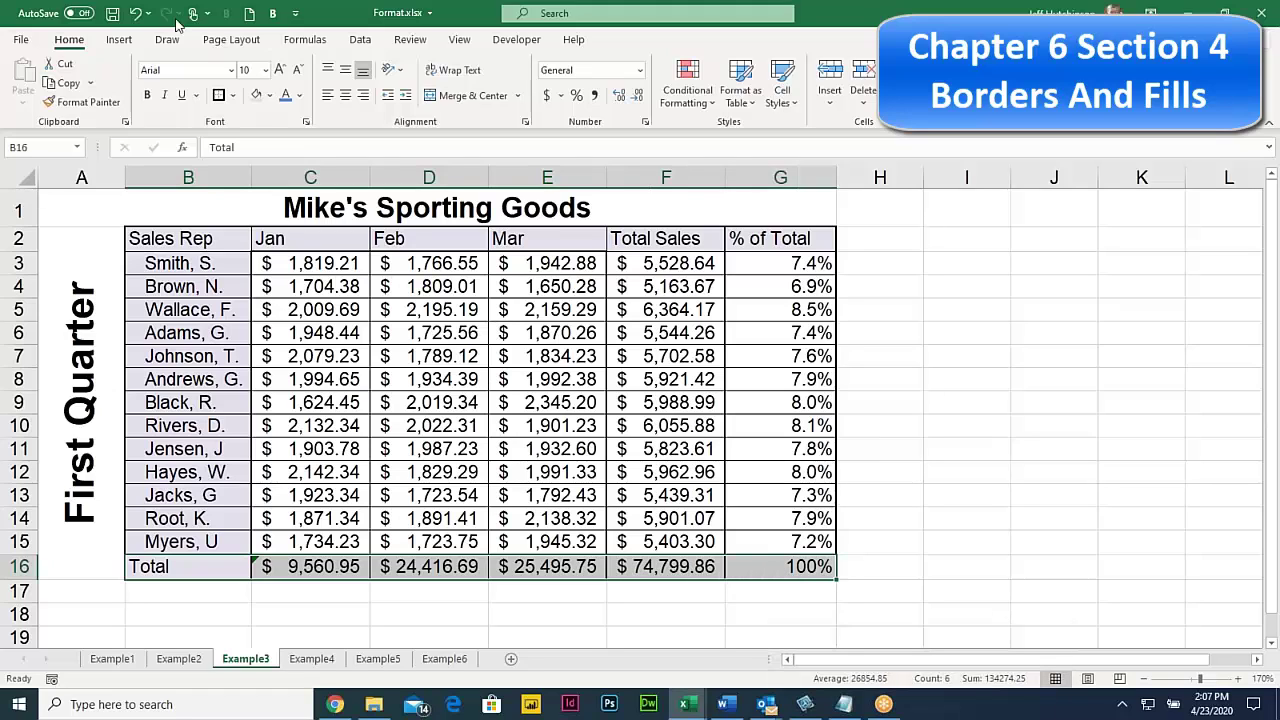
click(233, 96)
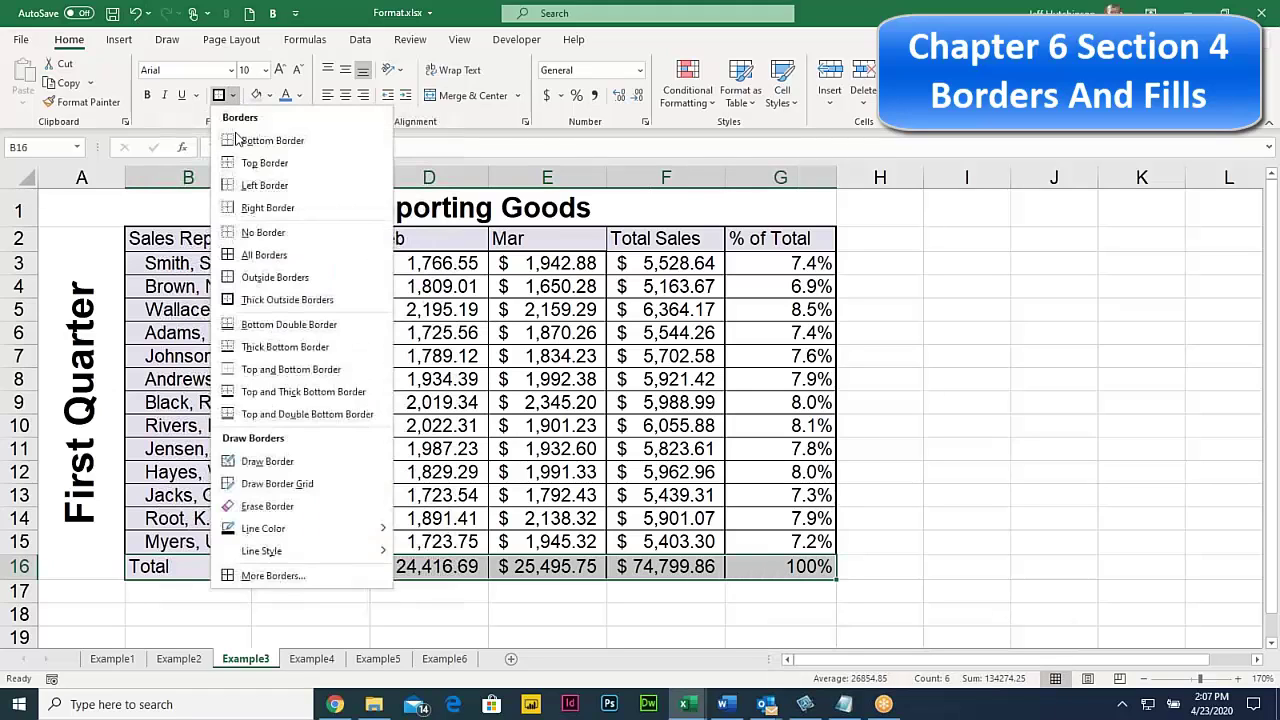
click(273, 575)
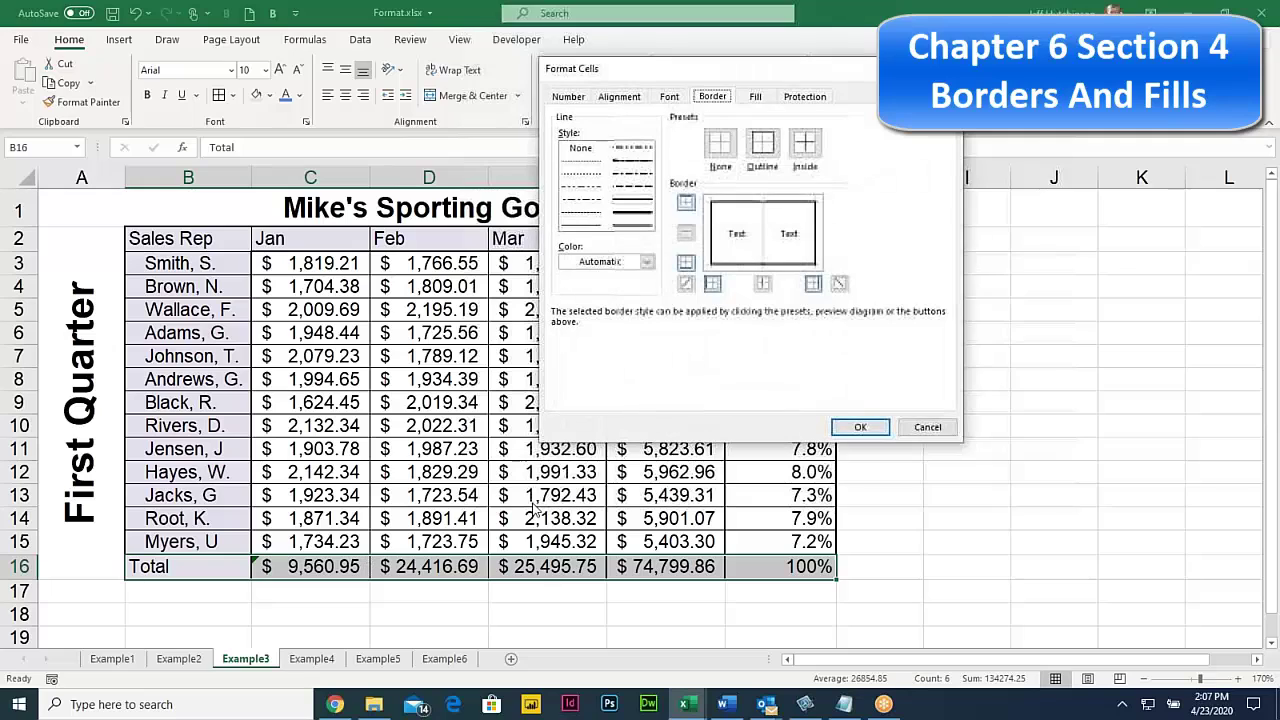
click(633, 214)
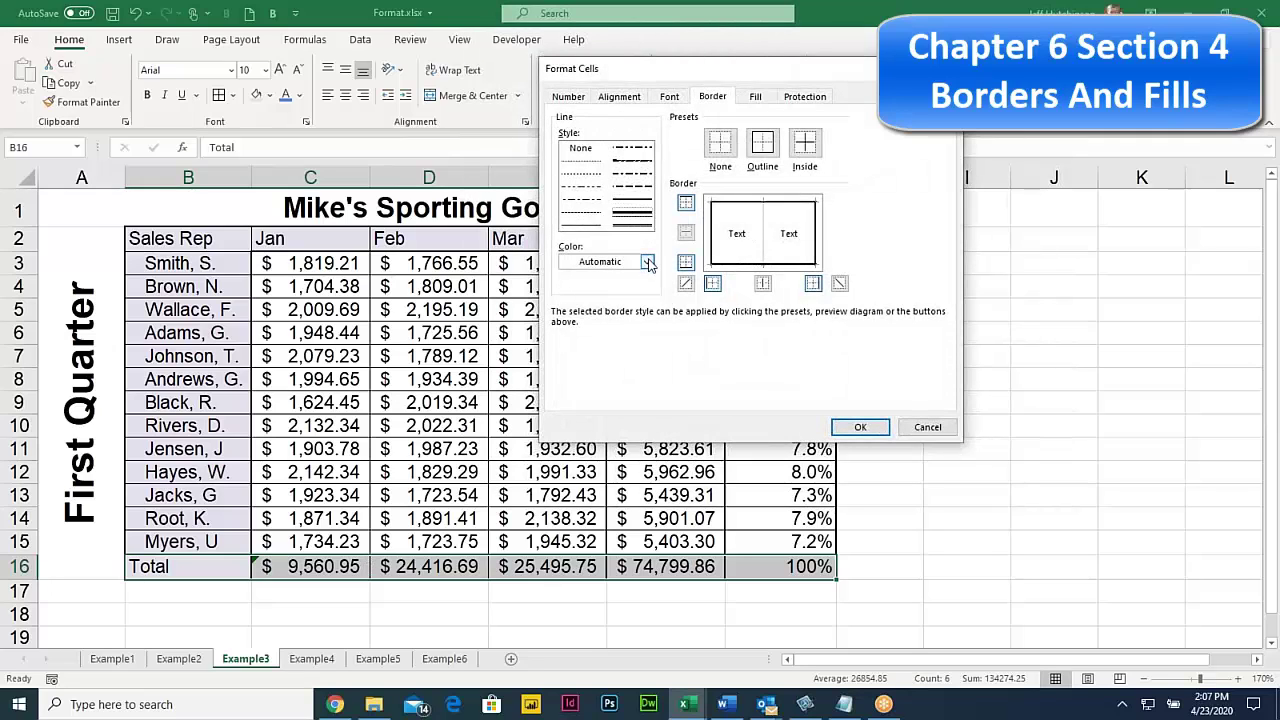
click(647, 262)
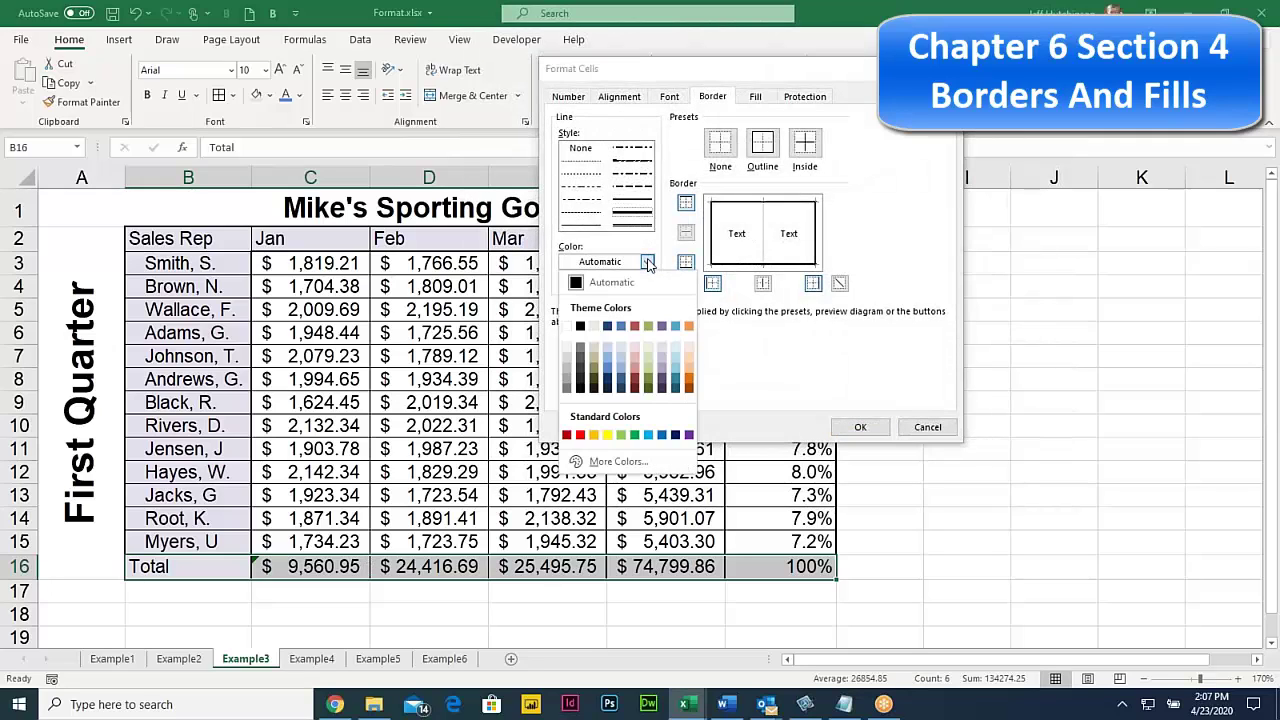
click(662, 385)
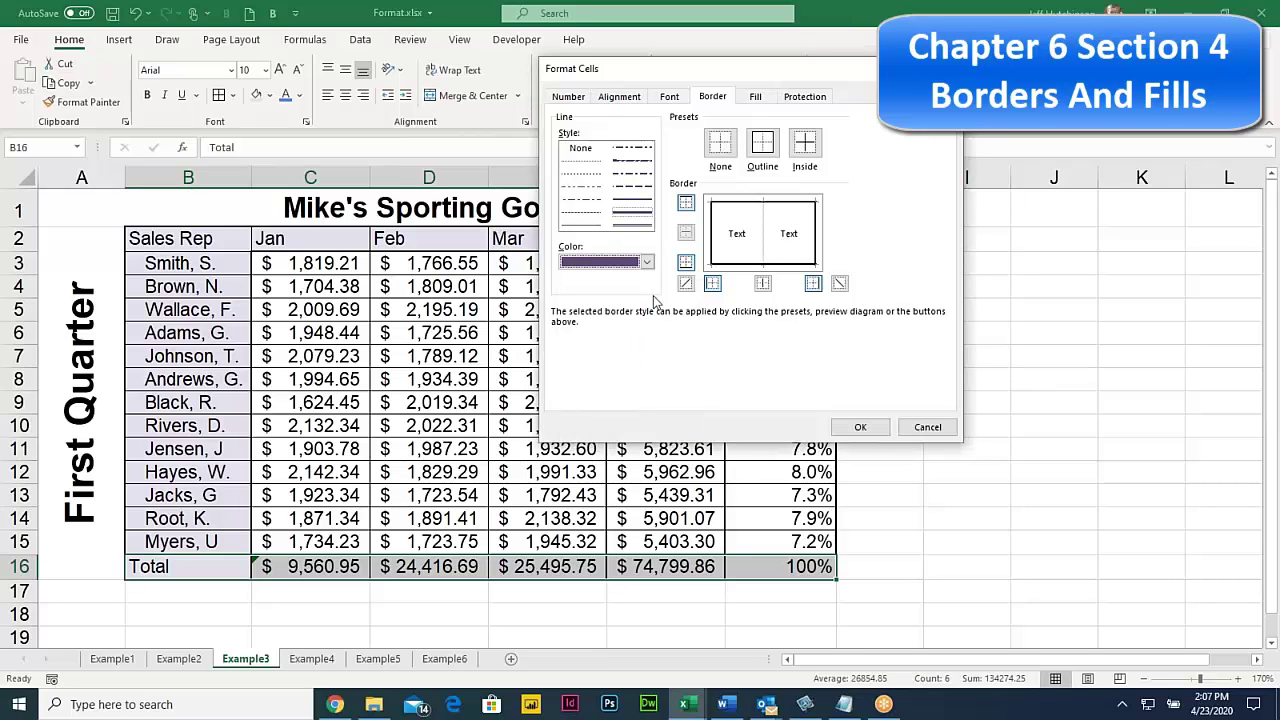
click(633, 218)
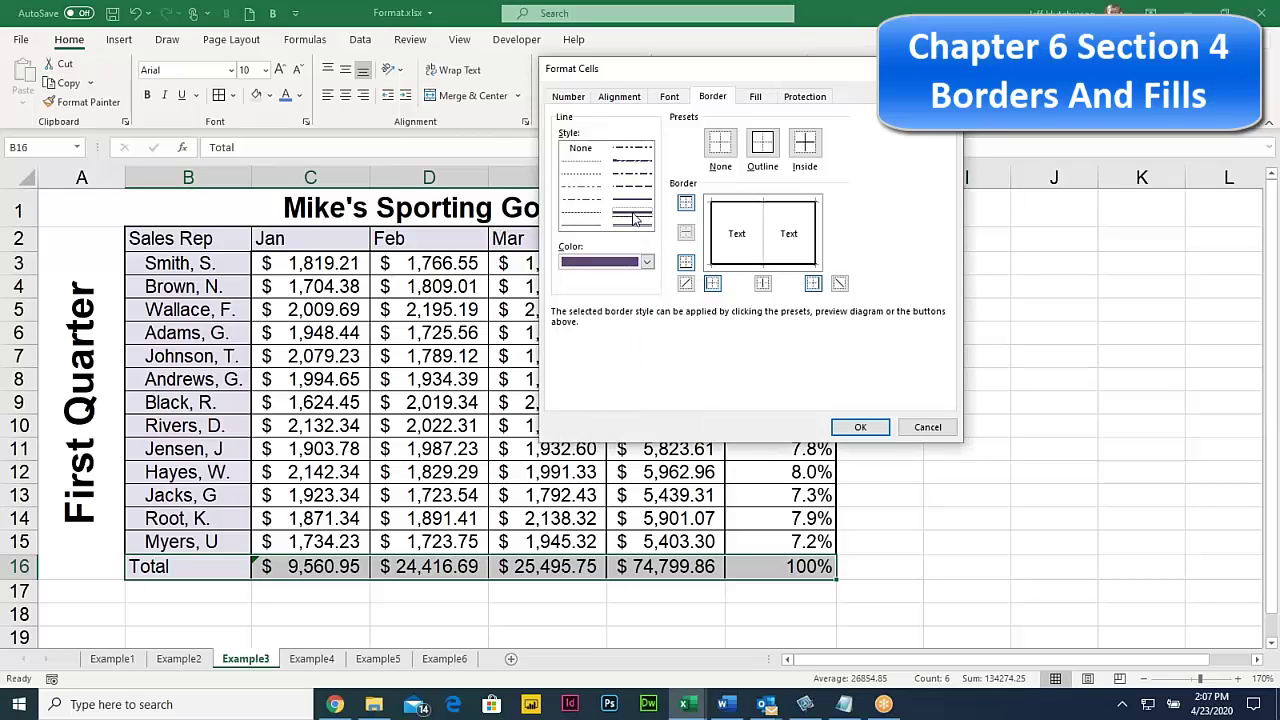
click(739, 209)
click(858, 427)
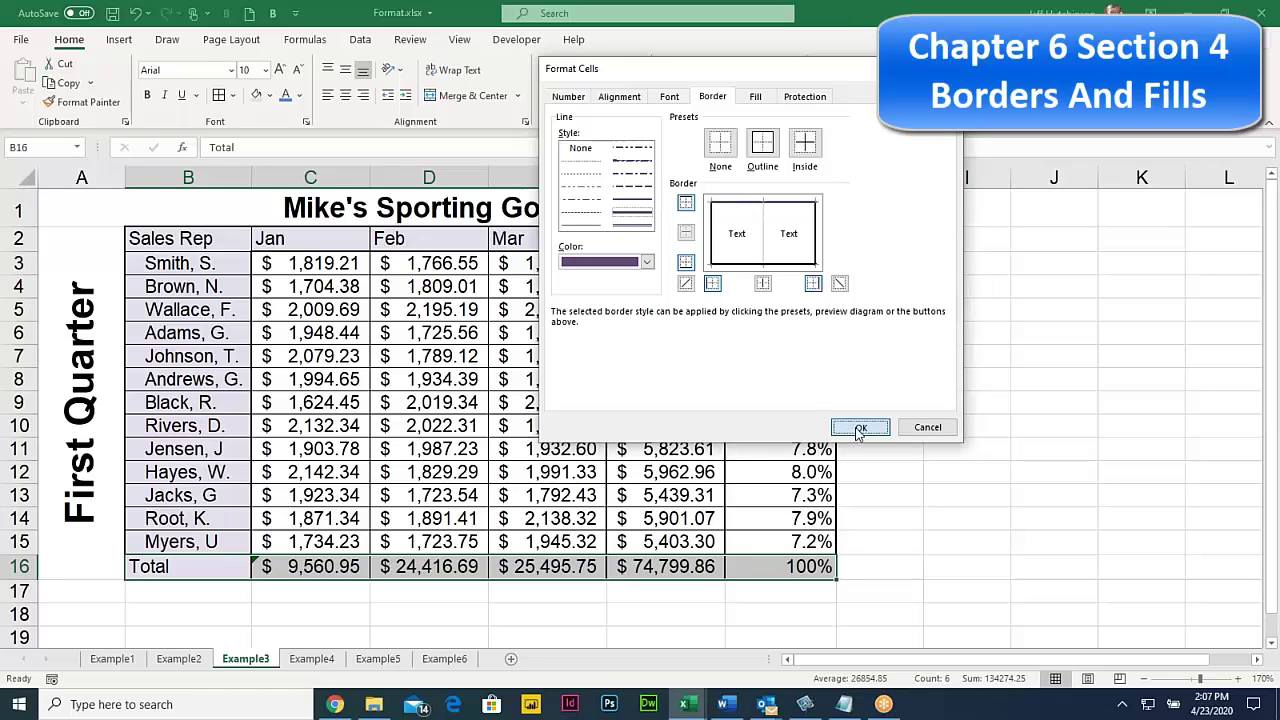
click(520, 494)
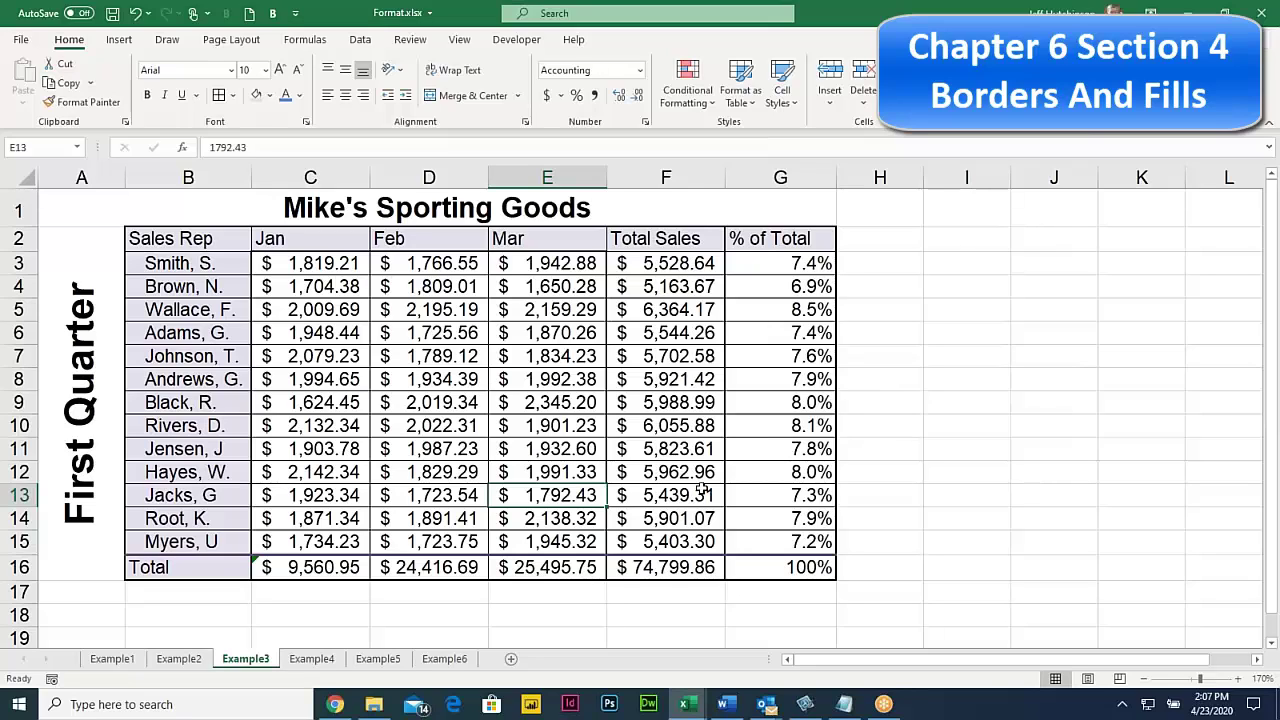
Review the formatting of the title, column headings, sales rep names, monthly figures and percentages in the table
click(407, 210)
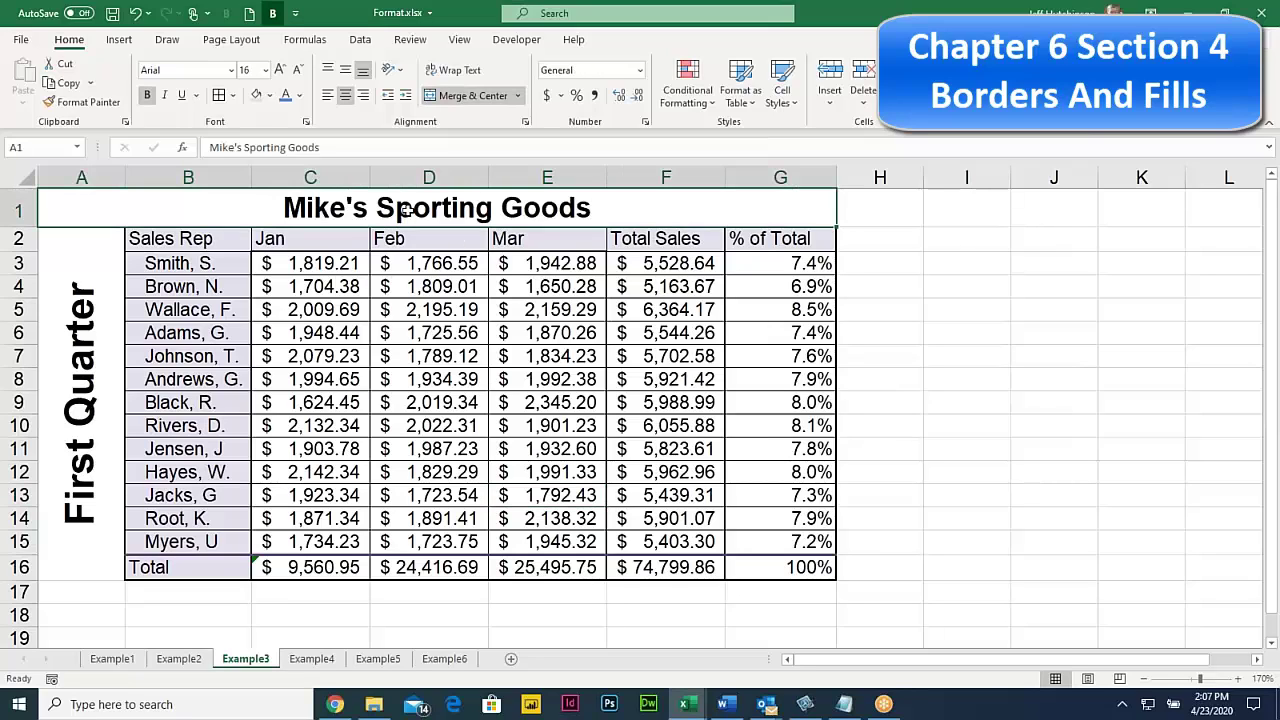
click(188, 244)
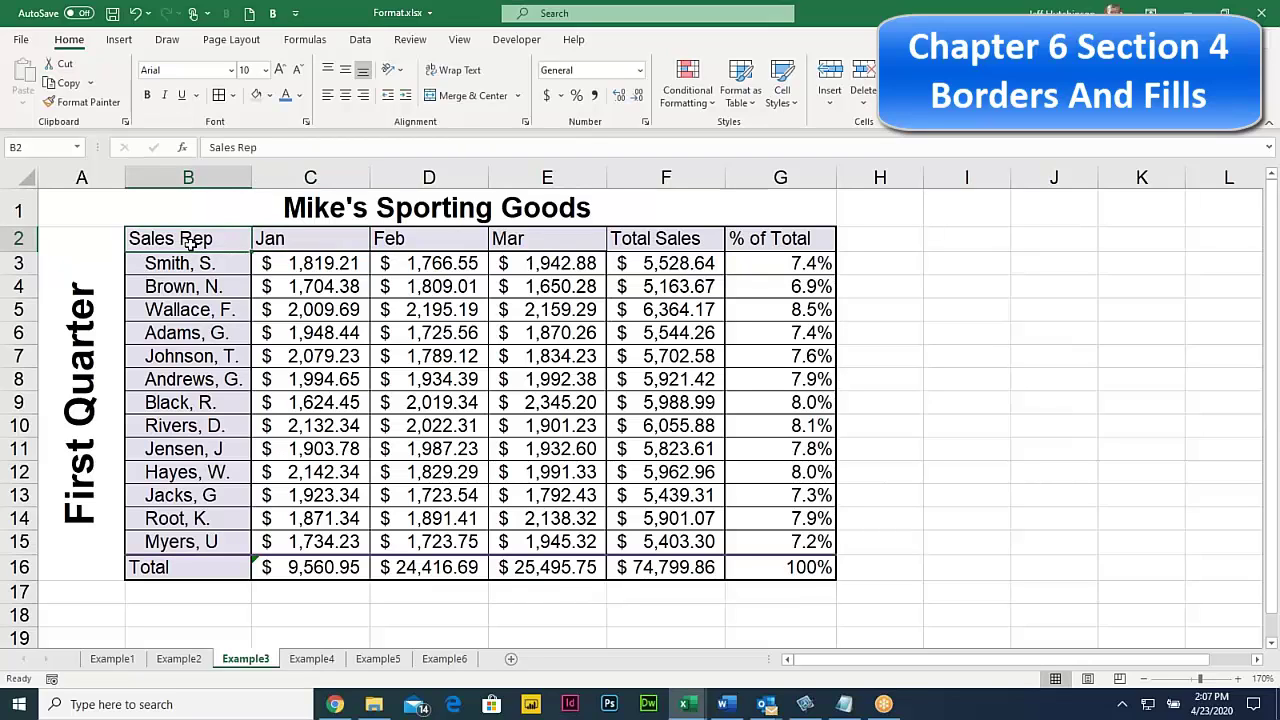
click(313, 264)
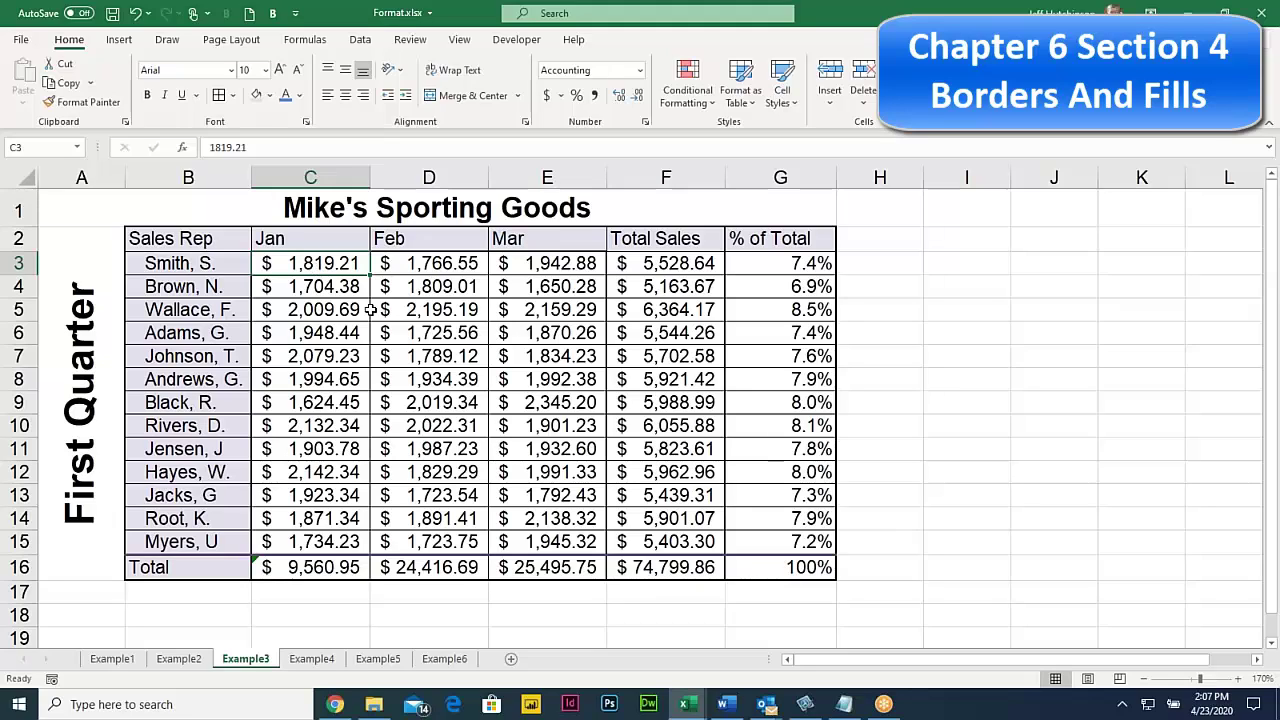
click(191, 288)
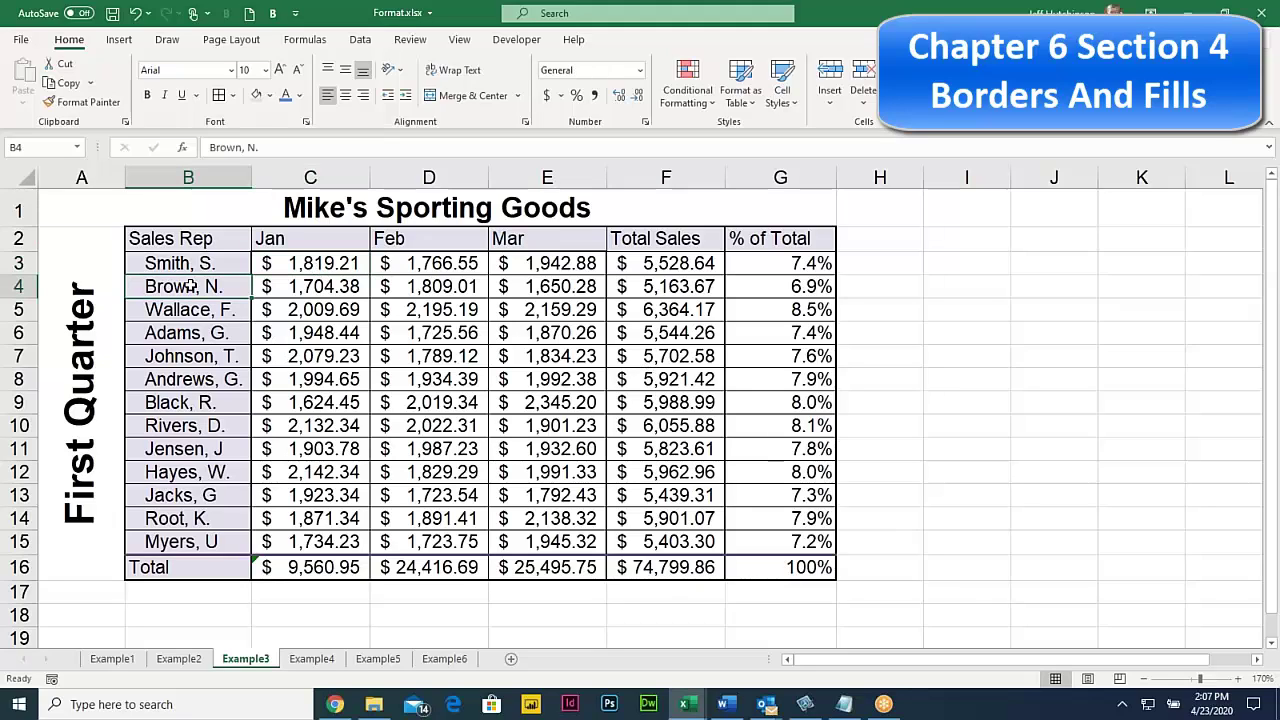
click(190, 263)
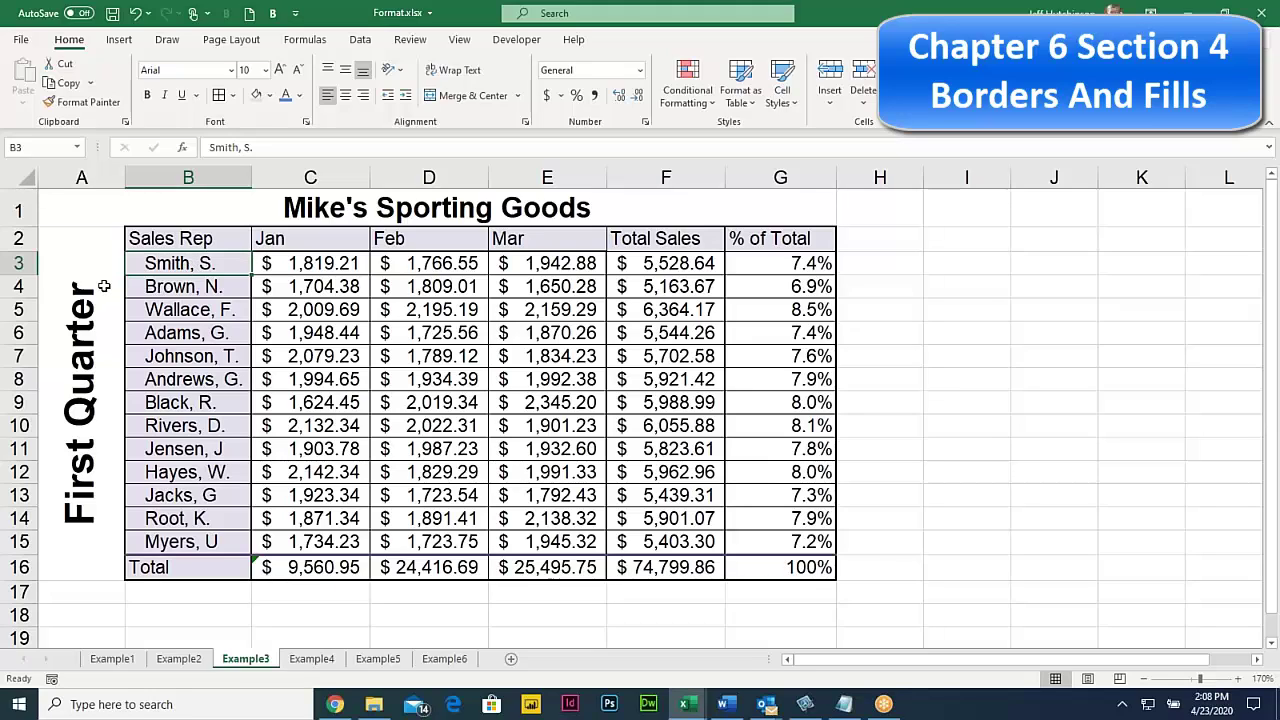
click(160, 236)
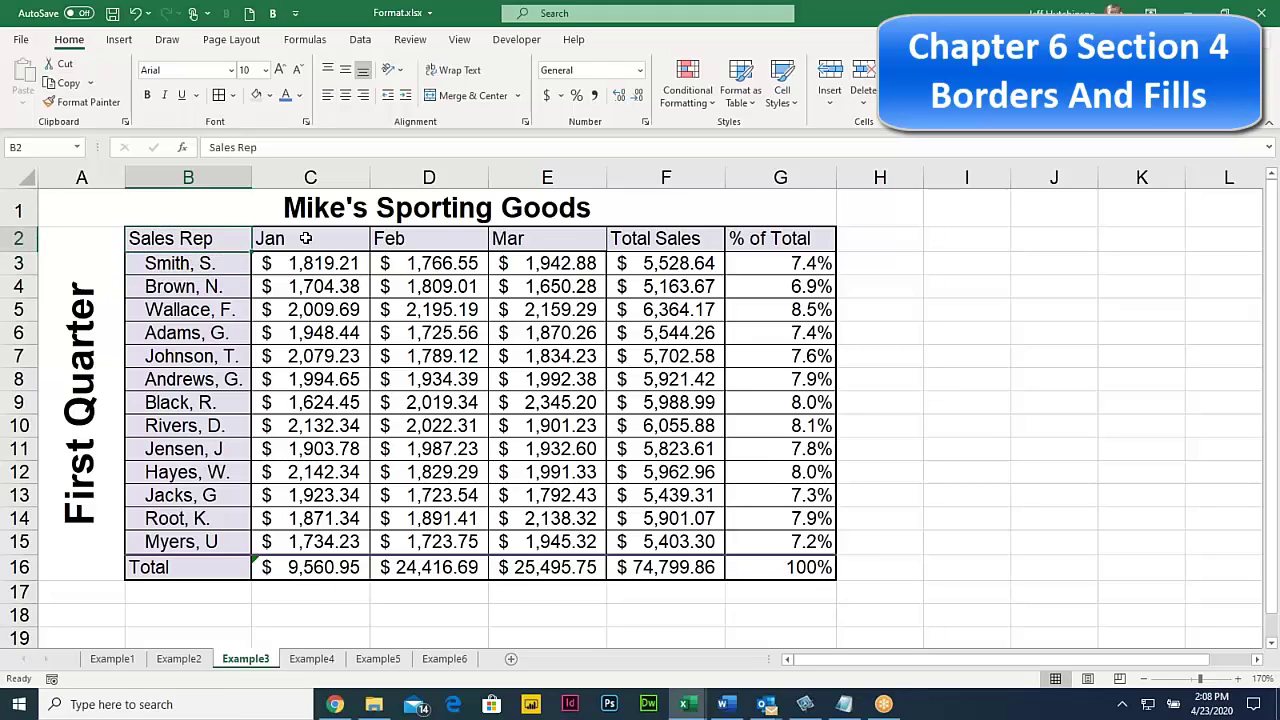
click(773, 238)
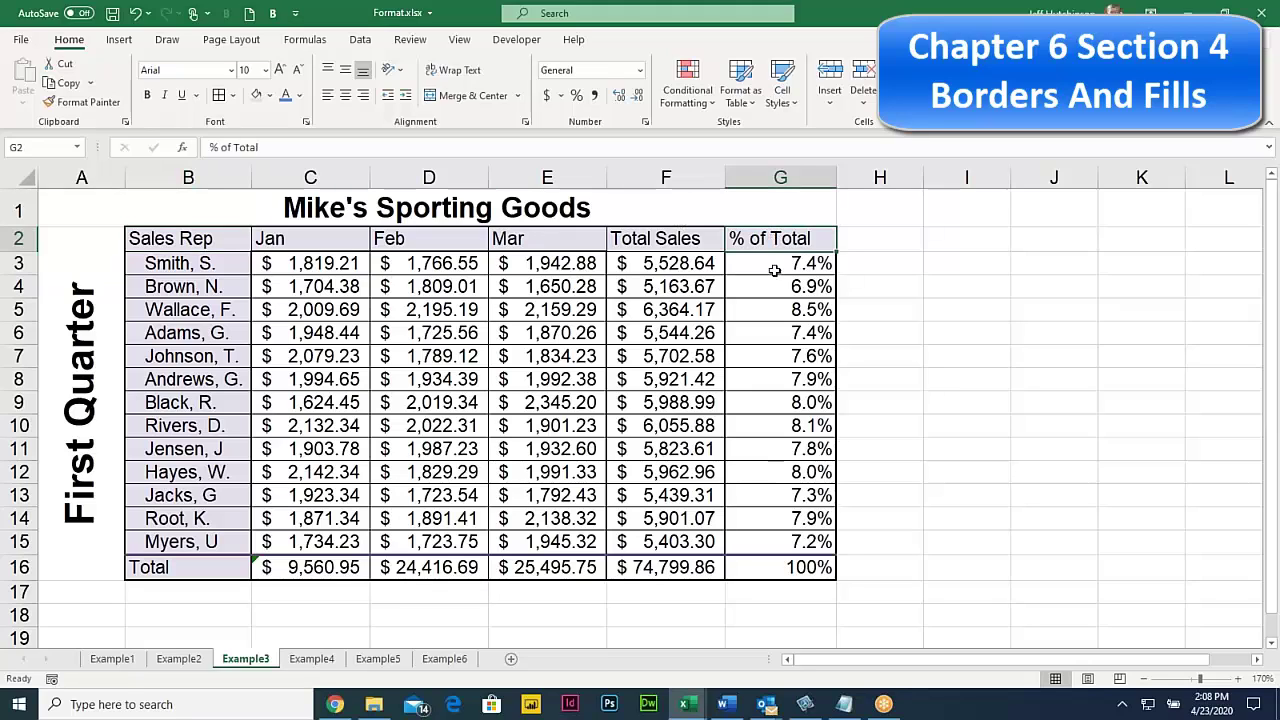
click(774, 270)
click(769, 244)
click(296, 260)
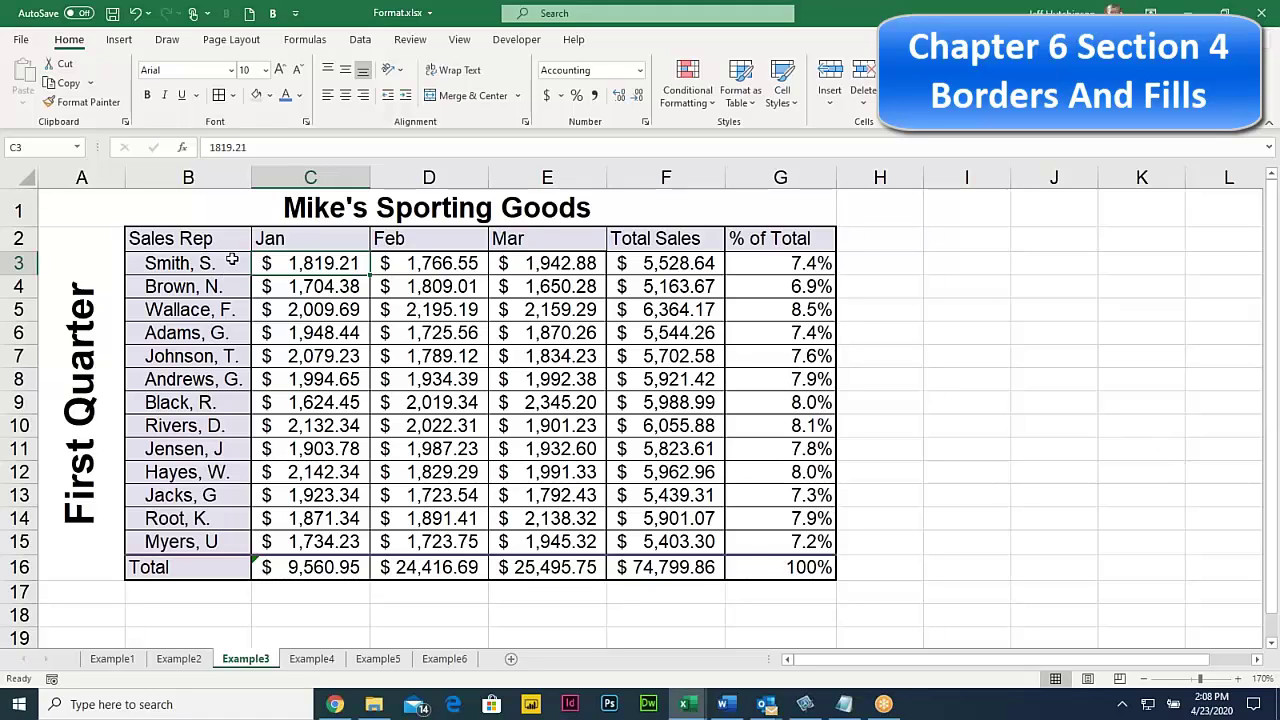
drag(171, 242, 140, 541)
click(525, 248)
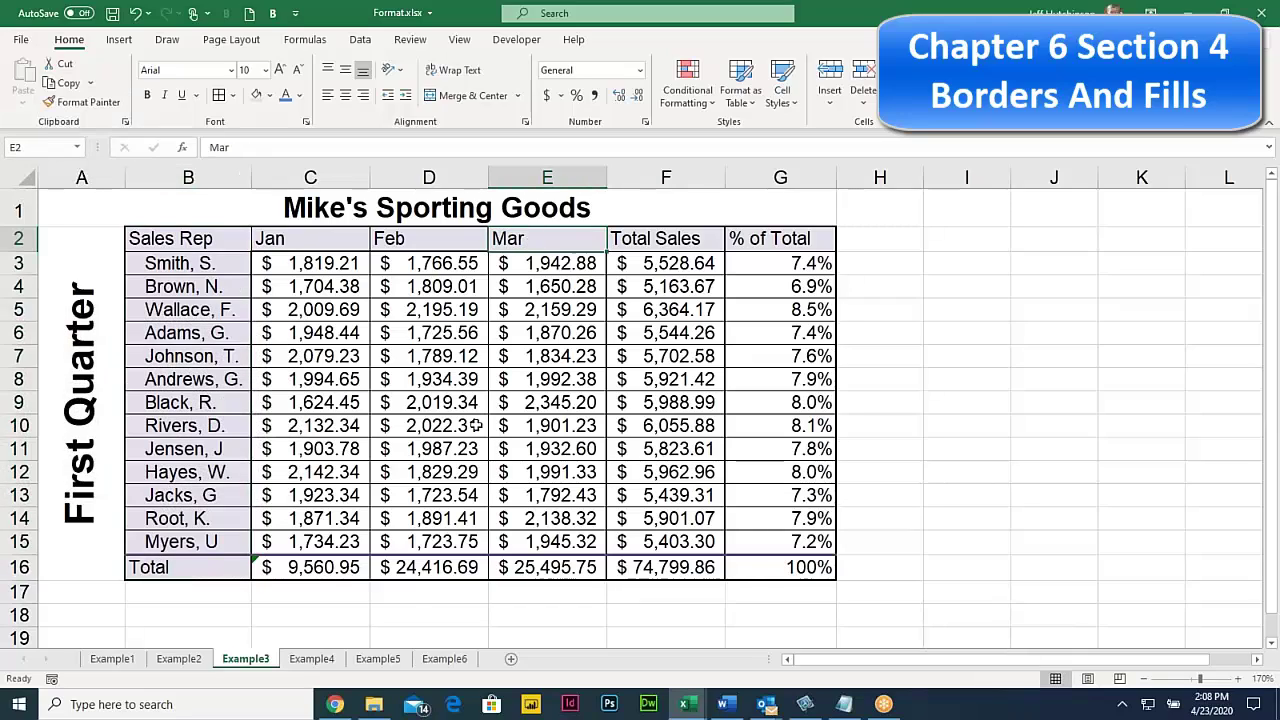
Open the Example4 sheet and examine the monthly figures and QTR 1 totals of District 1 and District 2
click(322, 662)
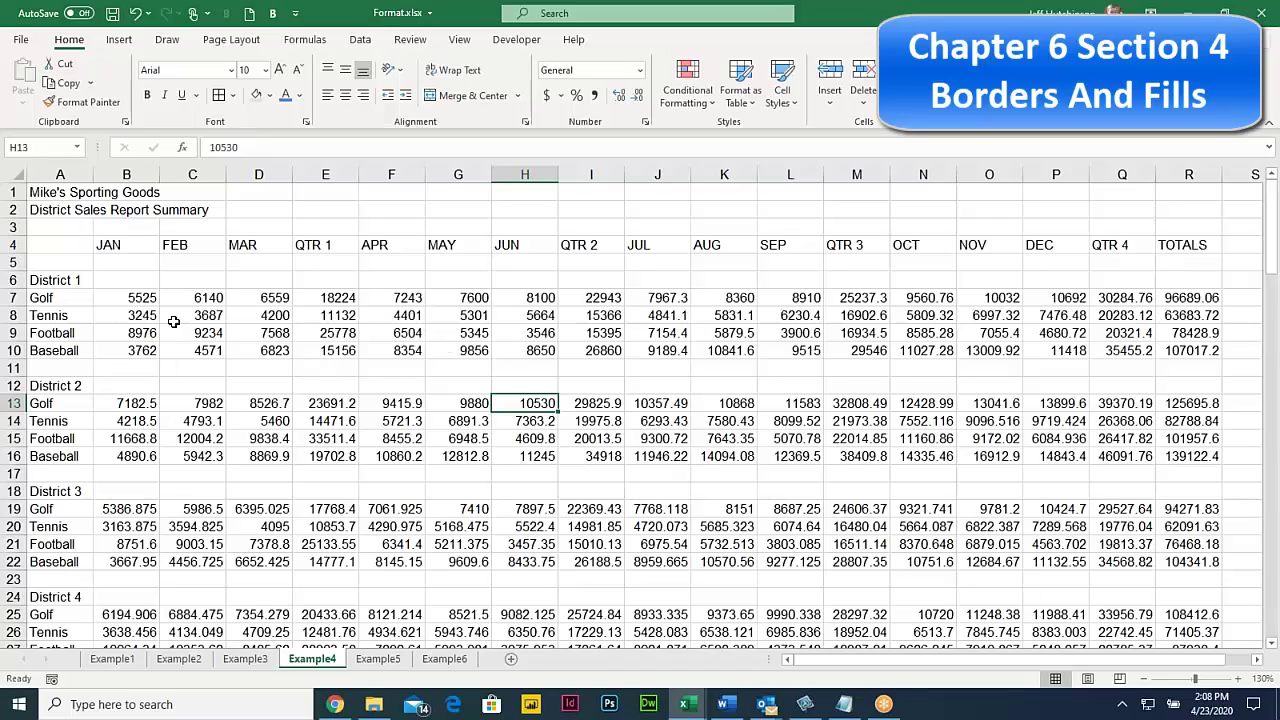
click(127, 292)
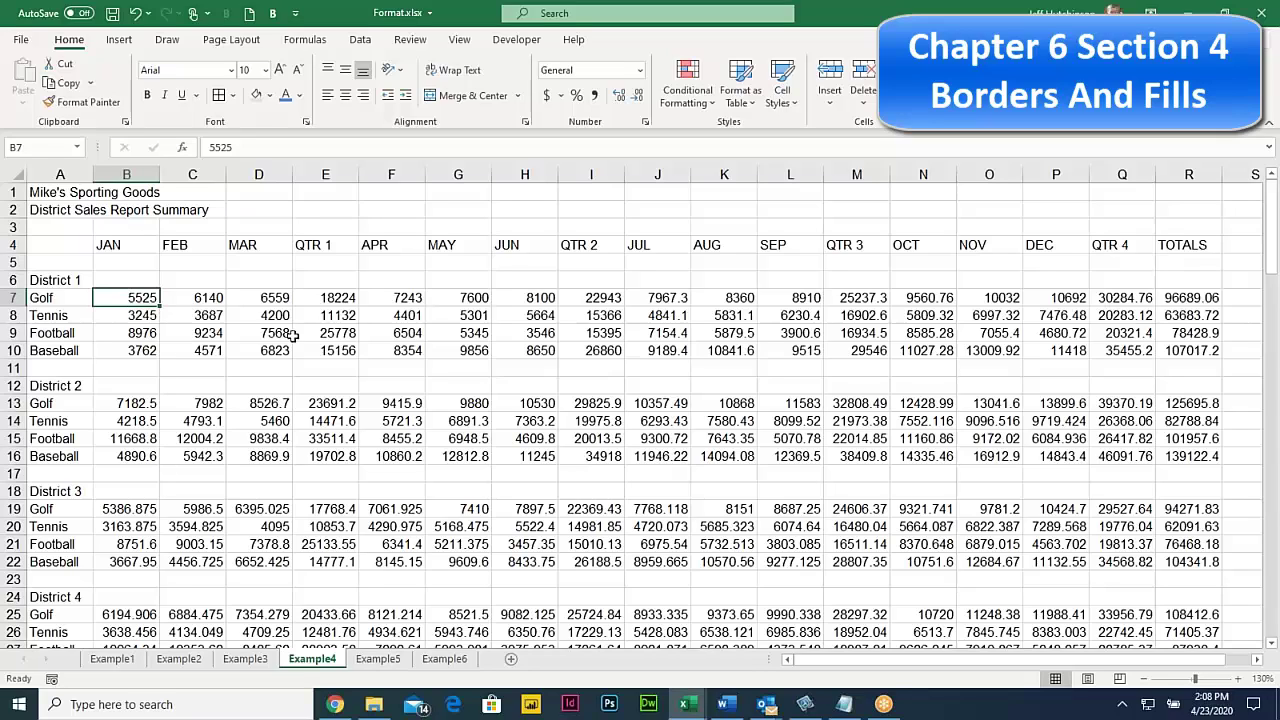
drag(340, 297, 338, 350)
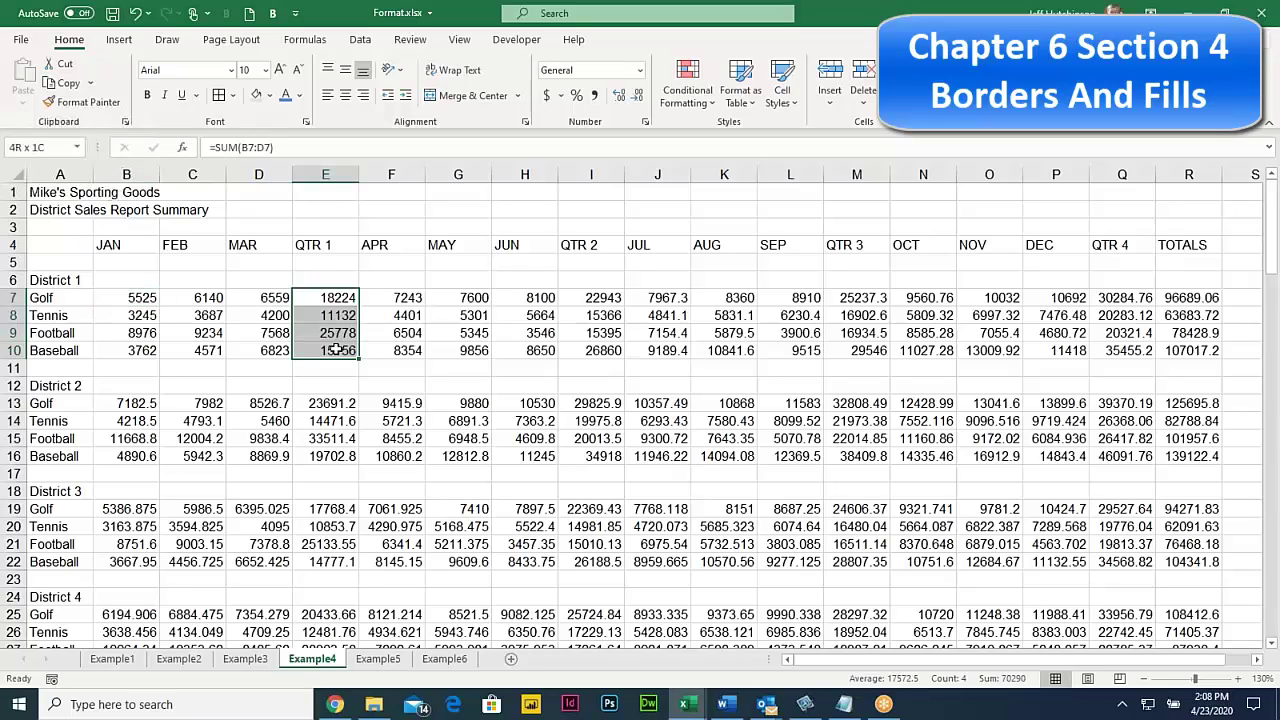
drag(327, 402, 330, 458)
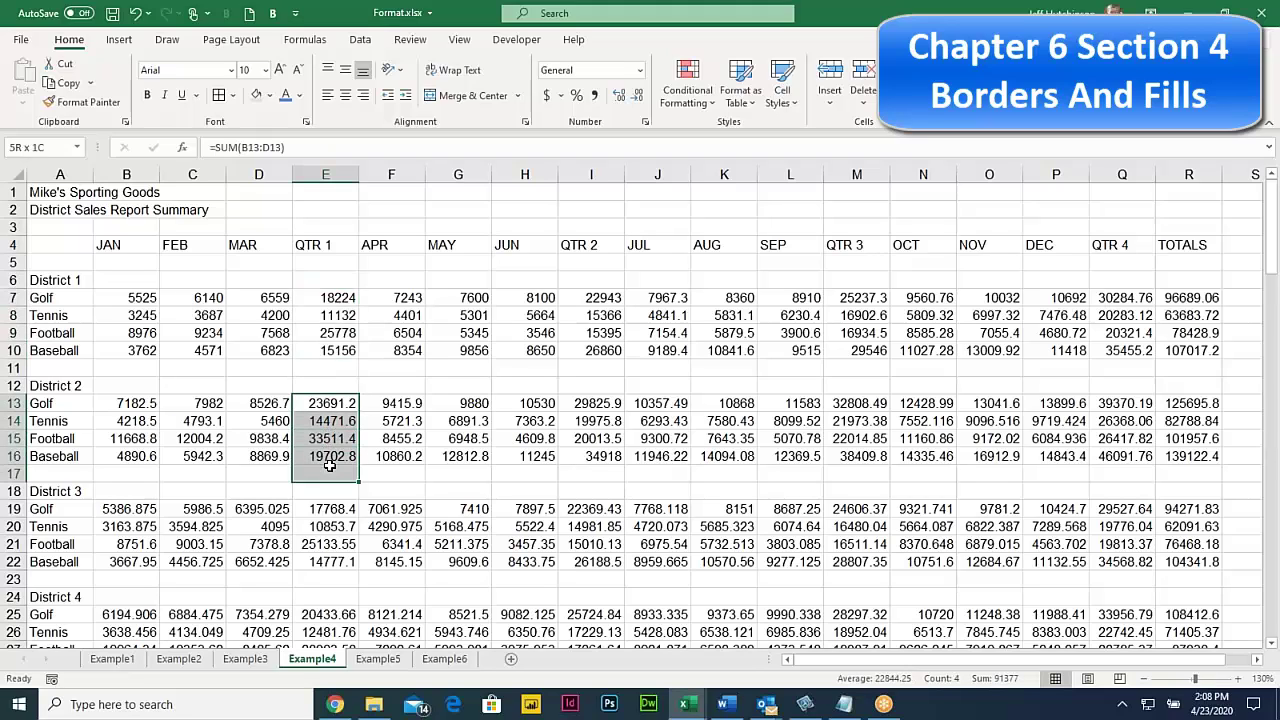
drag(340, 297, 338, 350)
drag(263, 297, 238, 348)
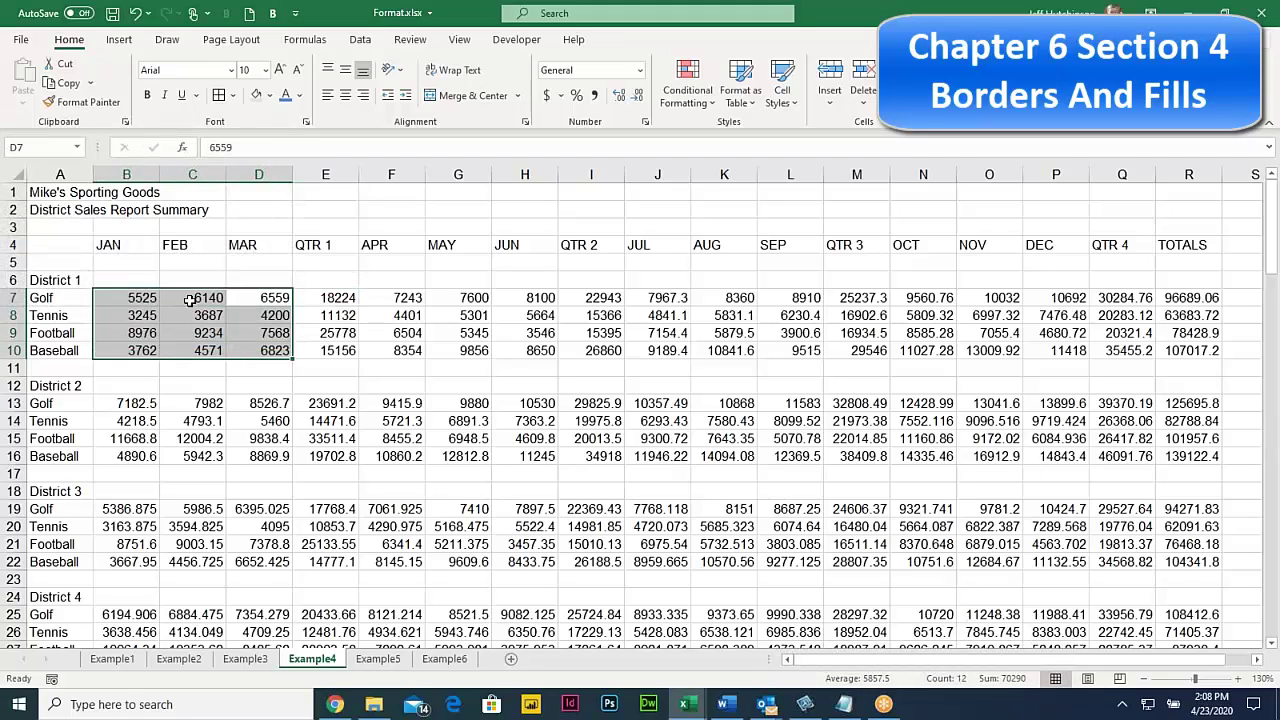
click(334, 297)
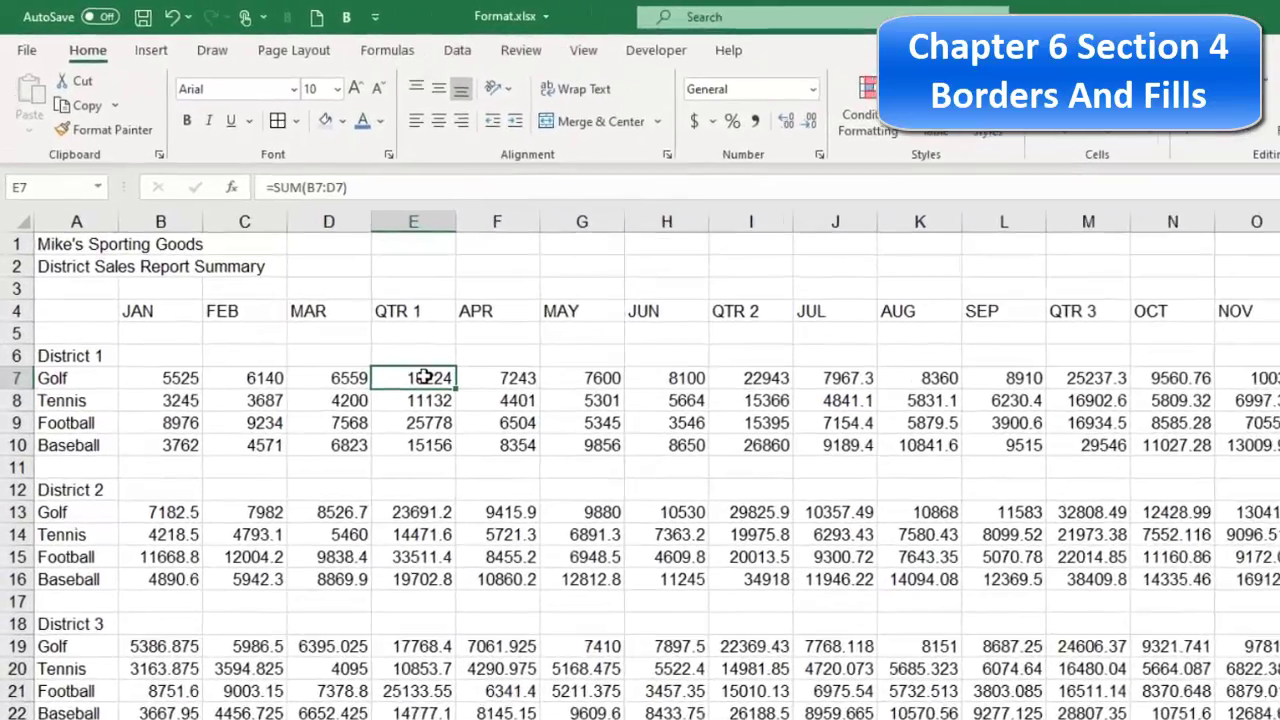
Fill the District 1 QTR 1 totals in E7:E10 with light blue
drag(338, 297, 332, 346)
drag(460, 480, 463, 481)
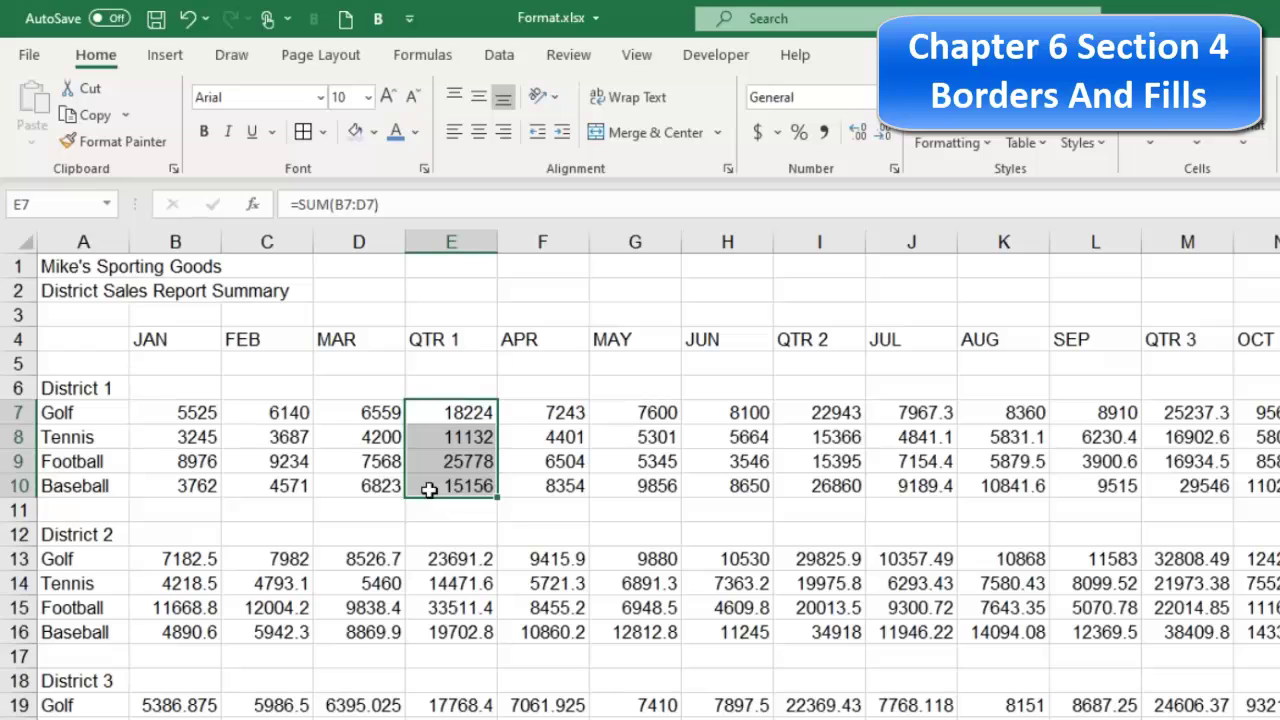
click(373, 132)
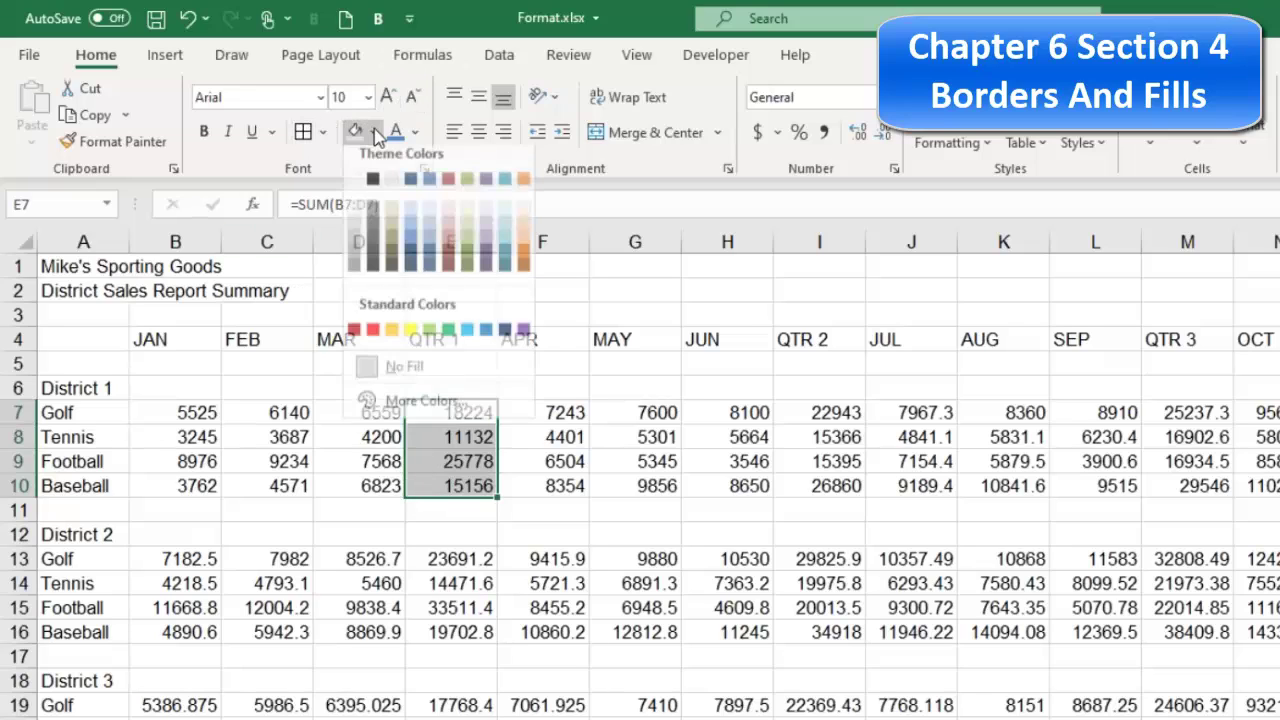
click(436, 228)
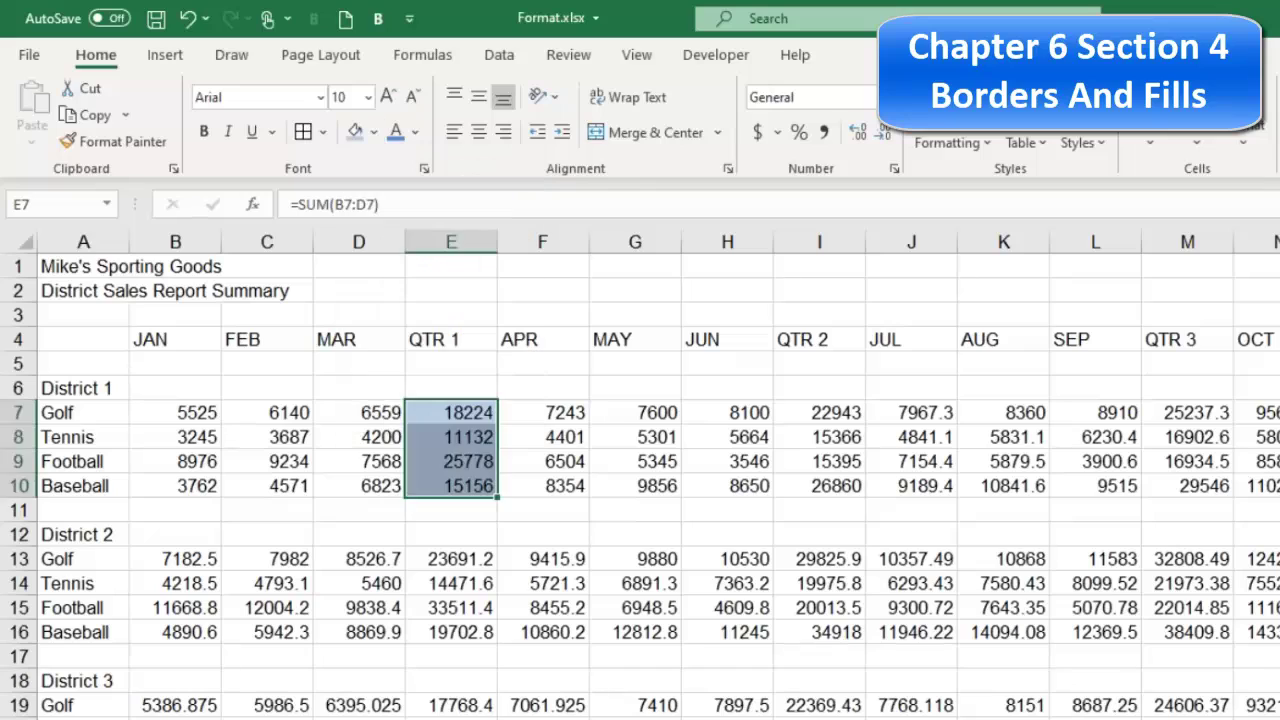
click(872, 516)
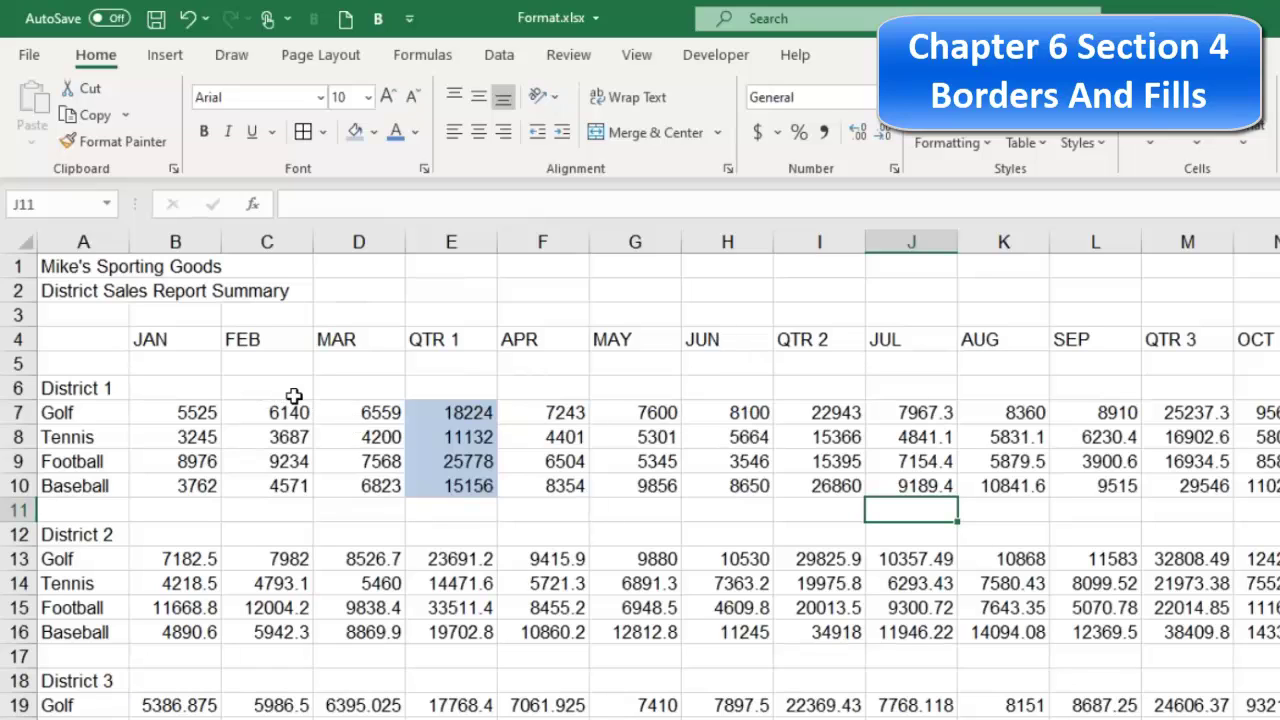
Add Outside Borders around the District 1 January to March figures in B7:D10
drag(183, 412, 374, 486)
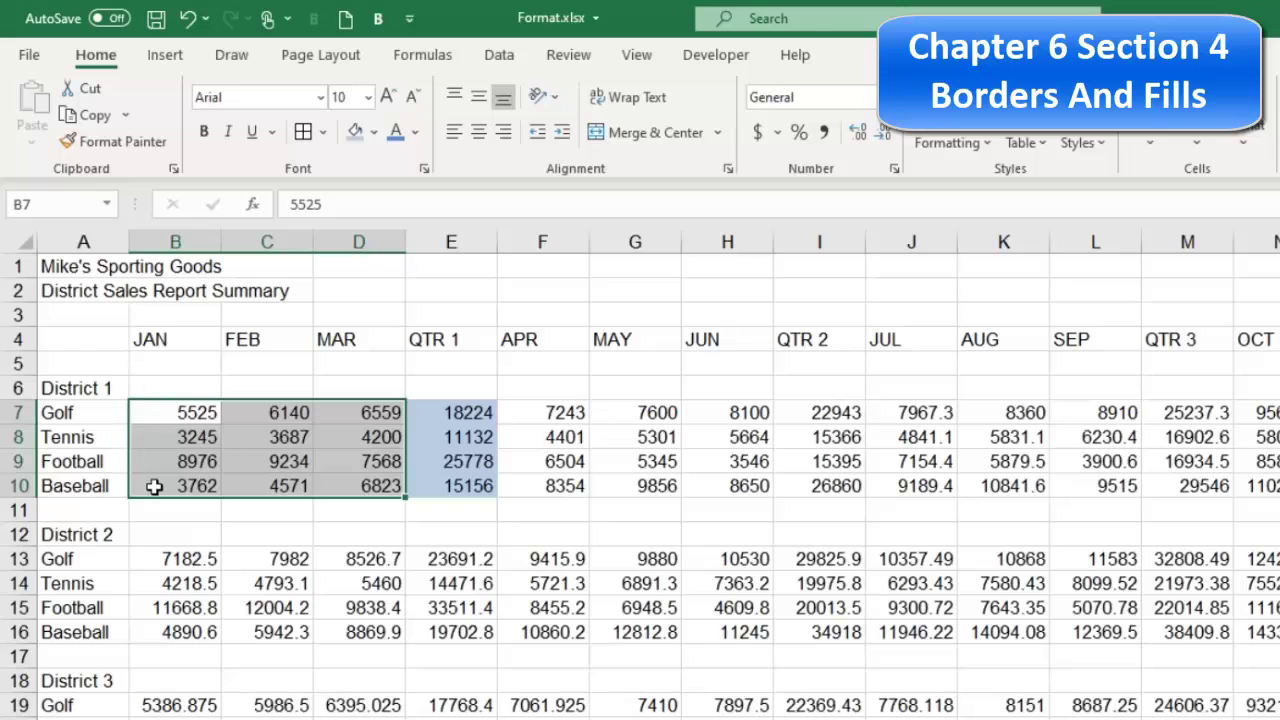
click(322, 132)
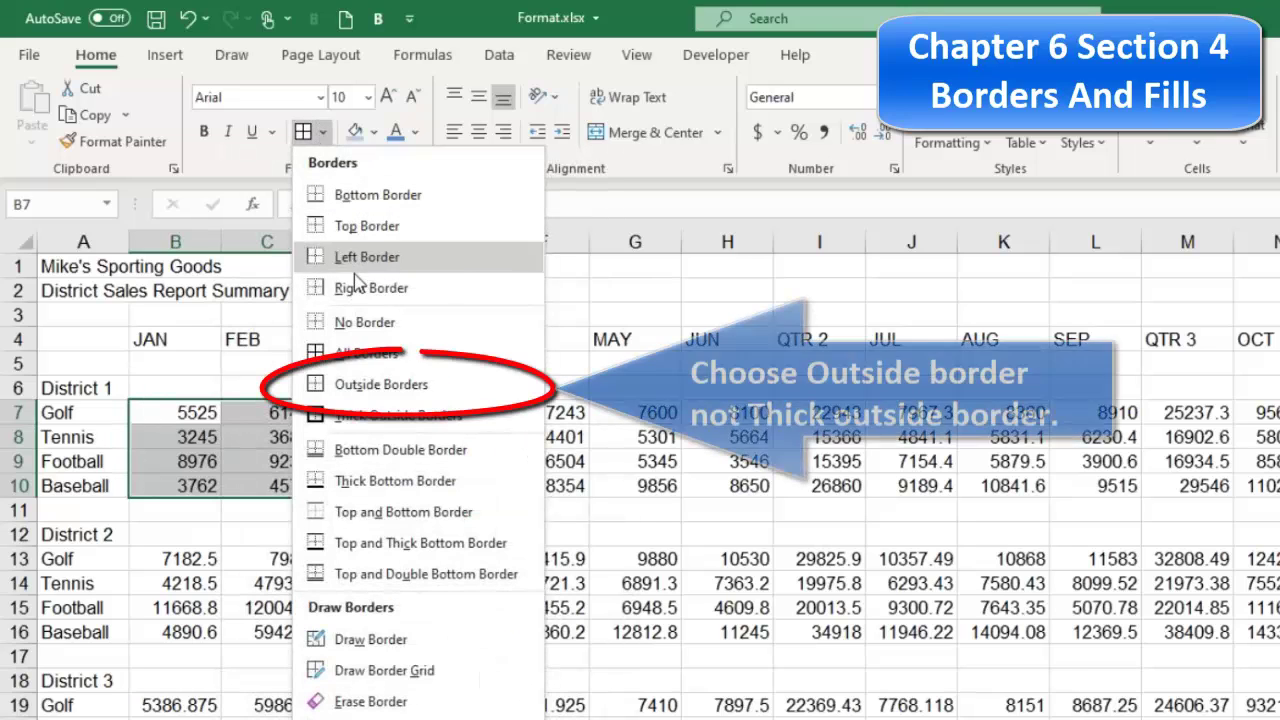
click(372, 384)
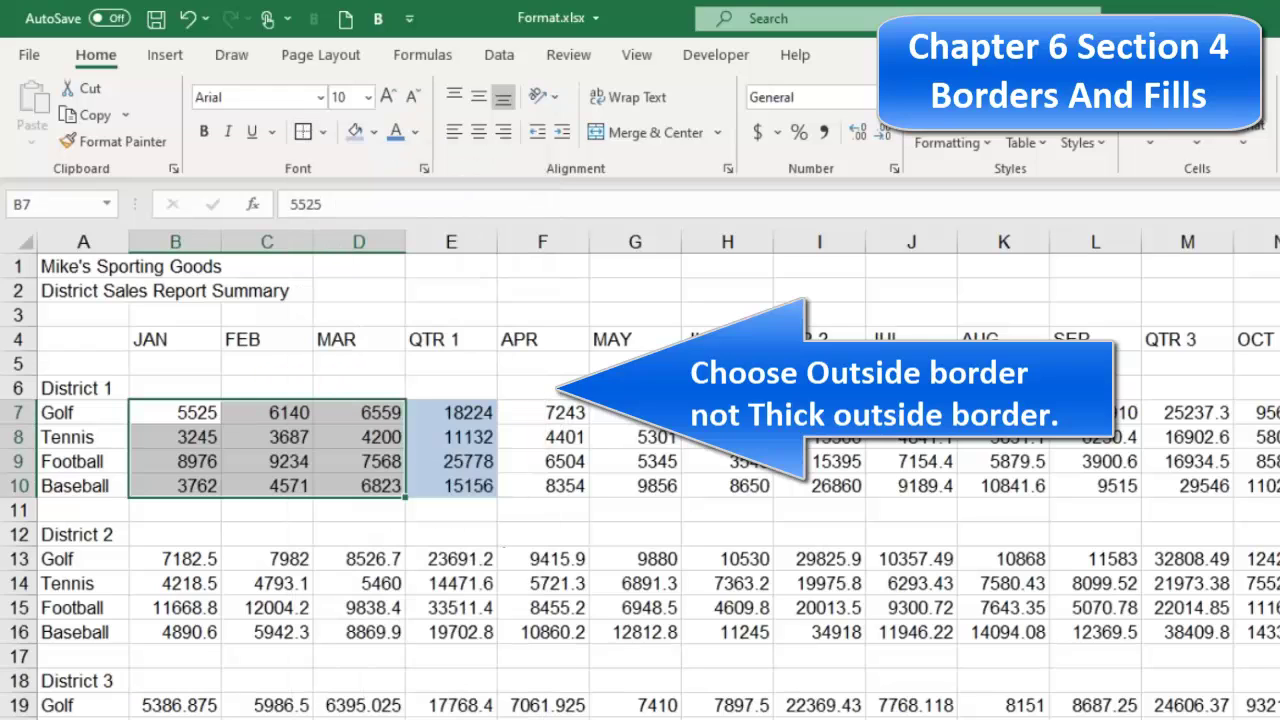
Add All Borders to the District 1 QTR 1 totals in E7:E10
drag(468, 412, 466, 485)
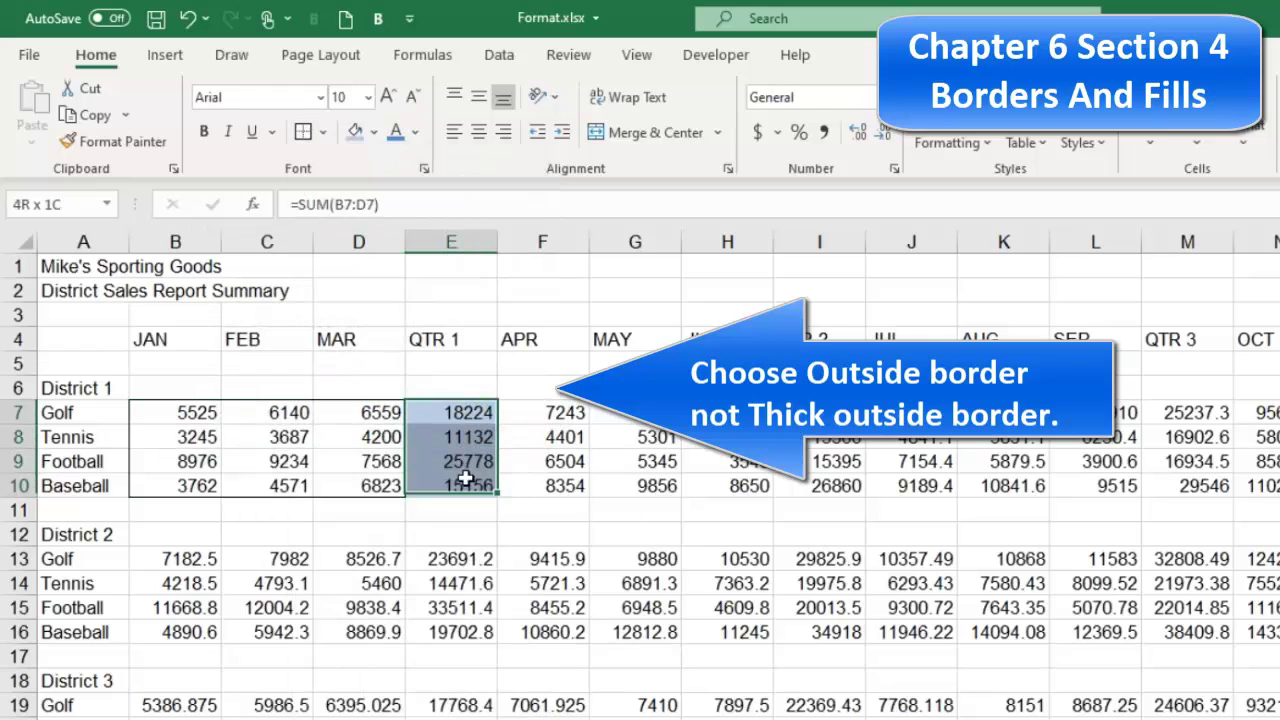
click(323, 132)
click(389, 356)
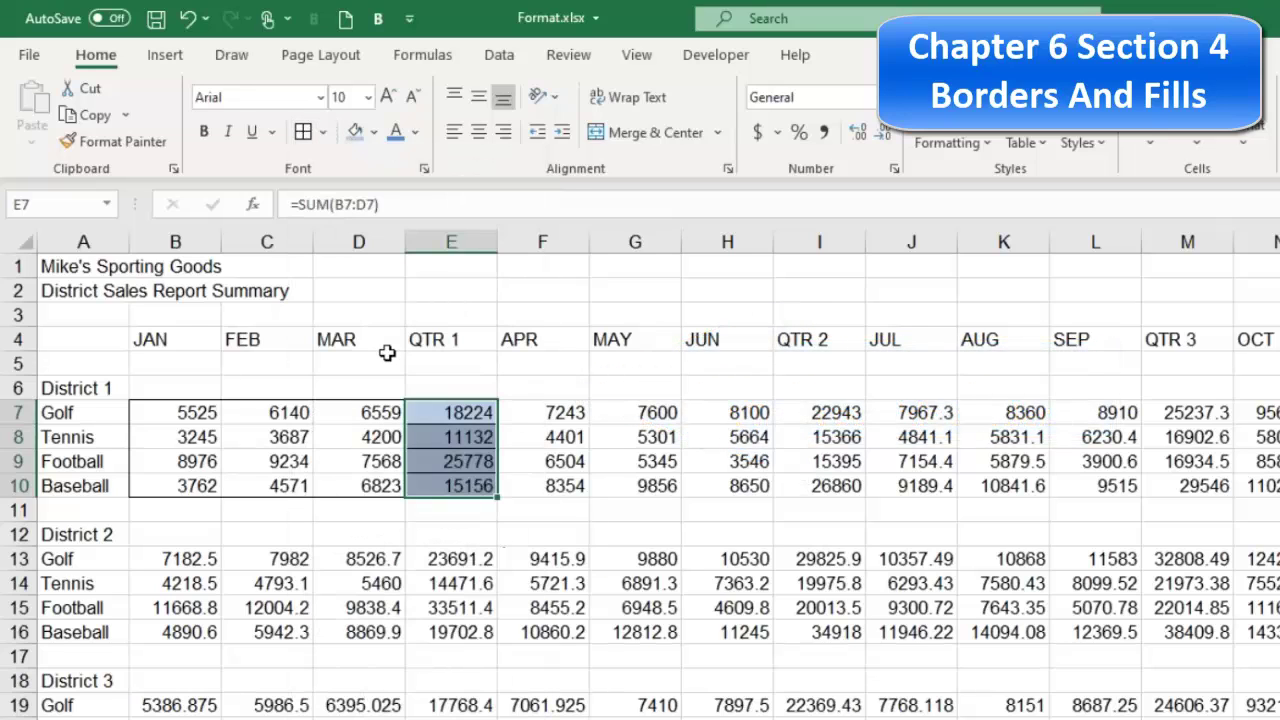
click(565, 482)
Examine the borders and fill of the District 1 January to March figures in B7:D10 and QTR 1 totals in E7:E10
drag(455, 405, 457, 486)
click(174, 413)
mouse_move(160, 411)
mouse_down()
mouse_move(283, 411)
mouse_move(303, 463)
mouse_move(370, 481)
mouse_up()
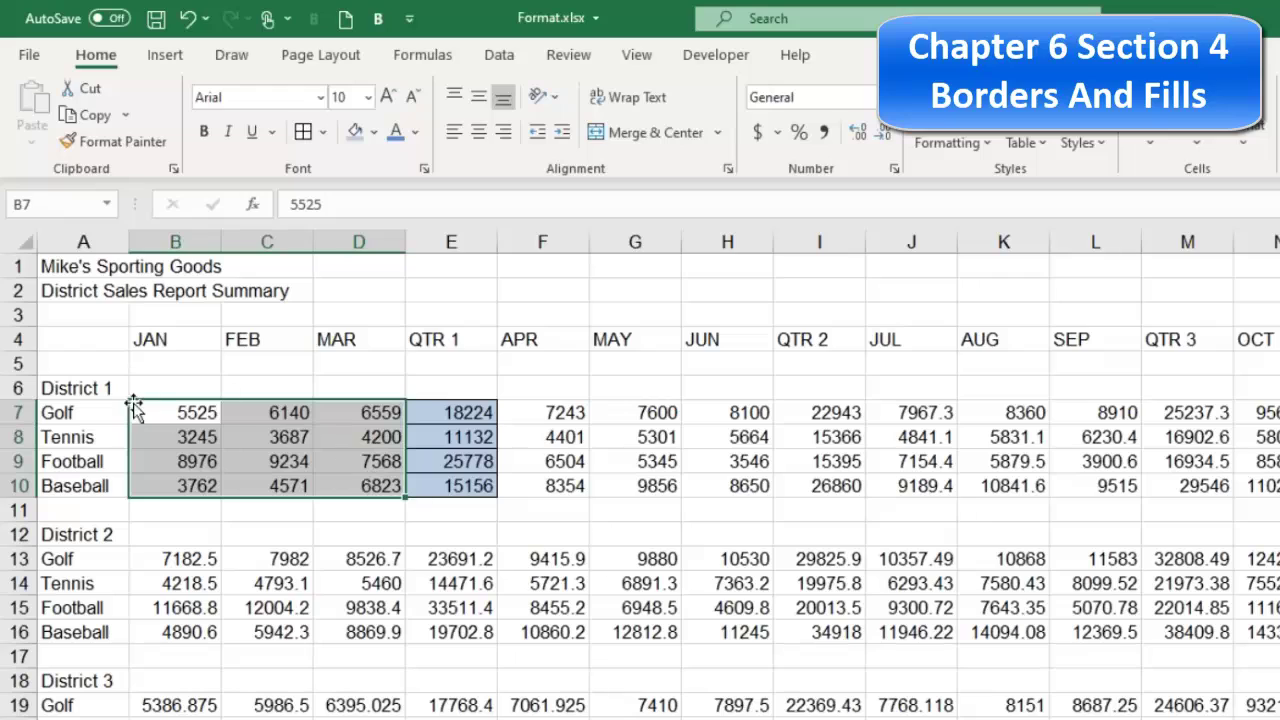
click(572, 324)
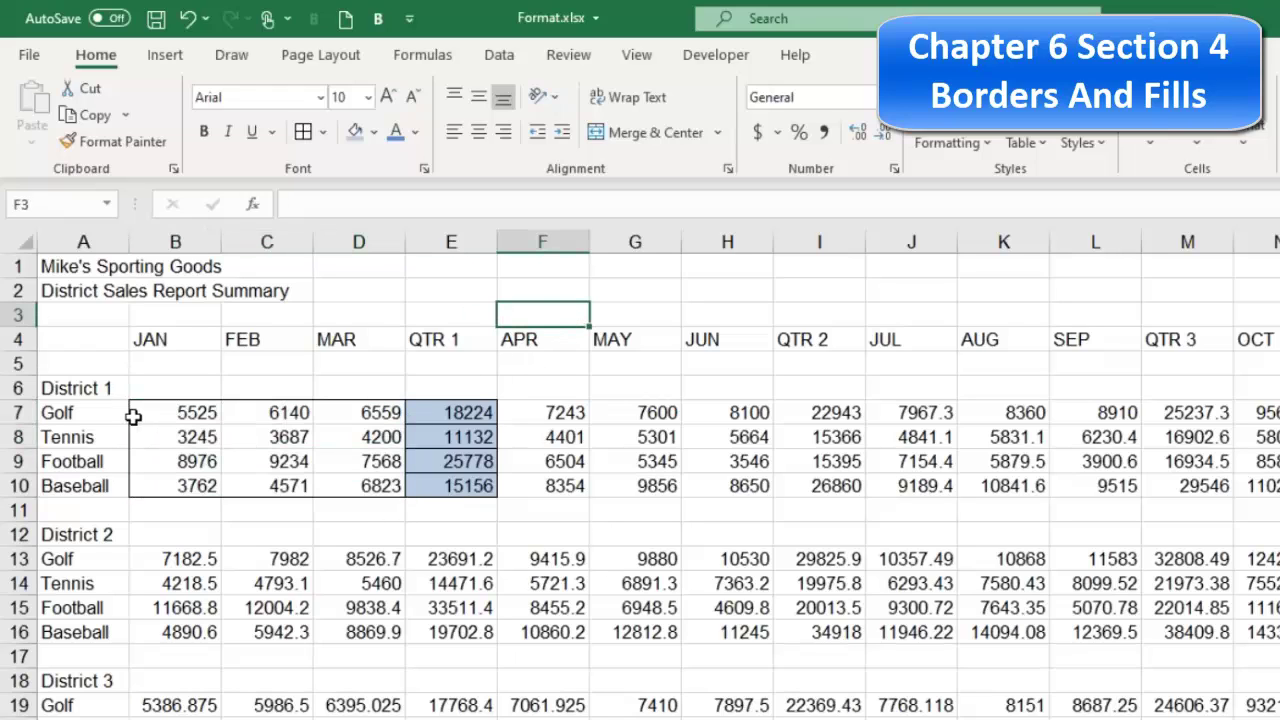
click(173, 412)
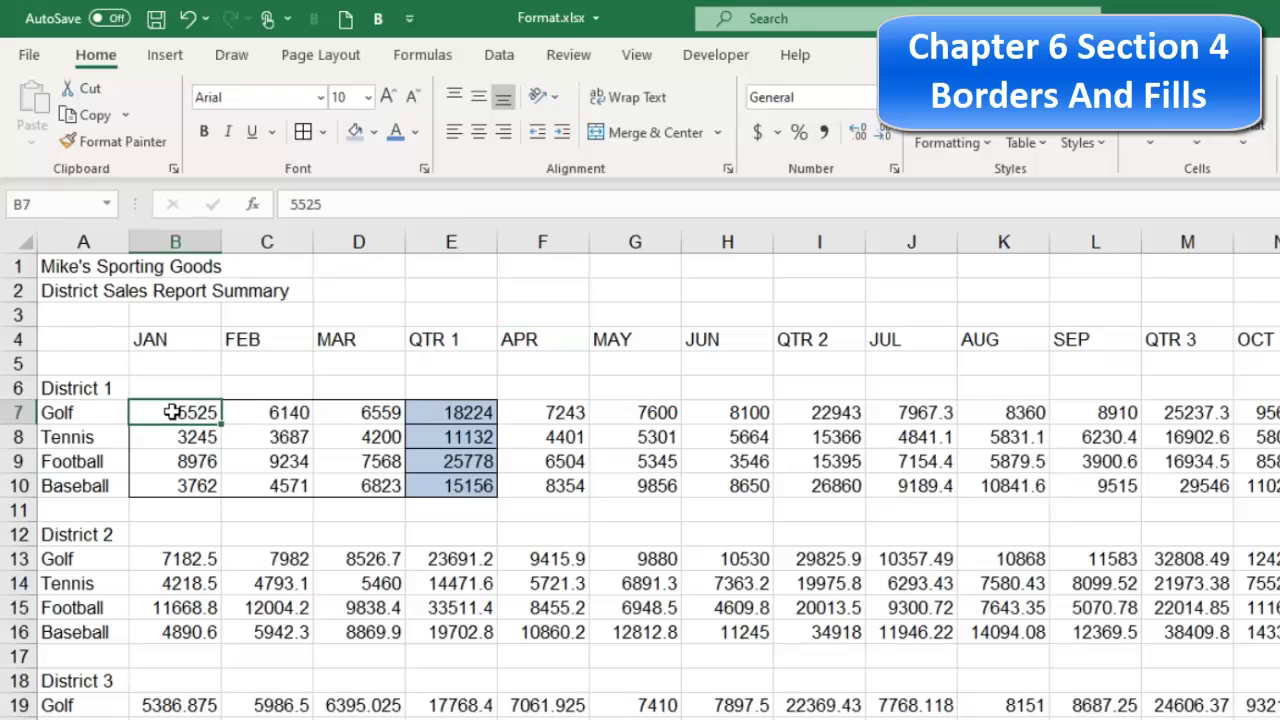
click(174, 437)
click(309, 398)
click(373, 413)
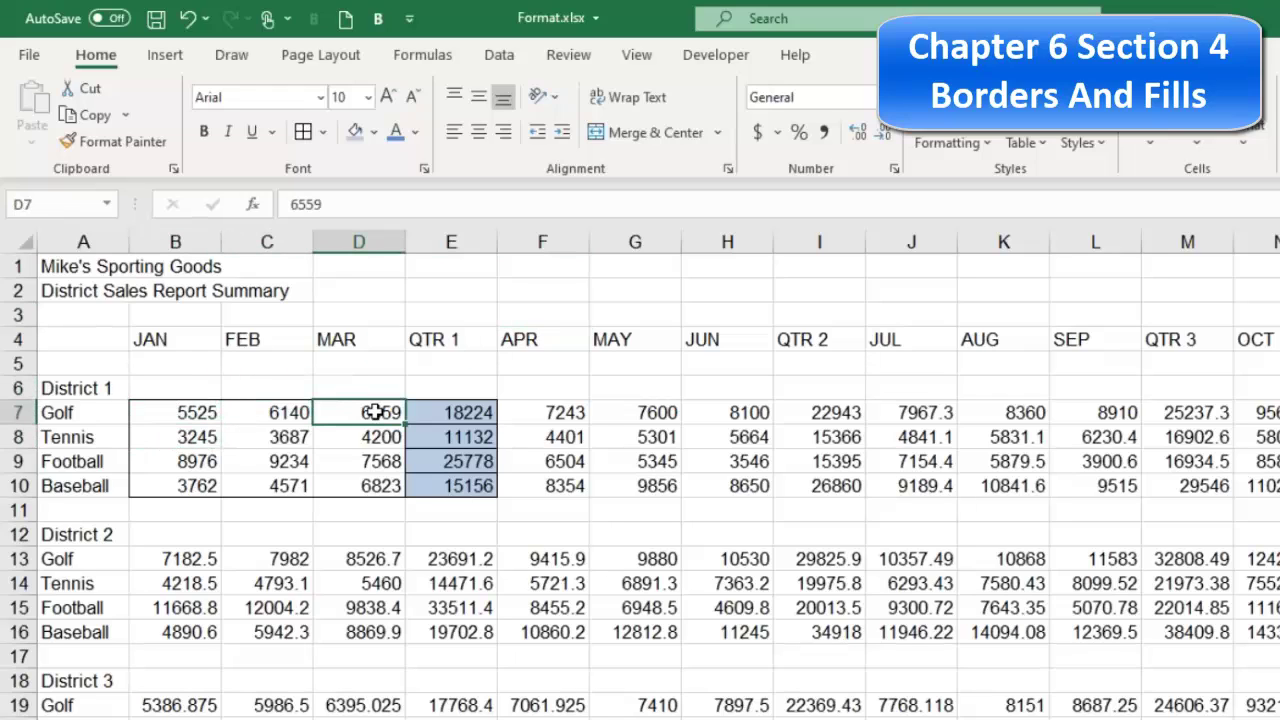
drag(445, 412, 445, 484)
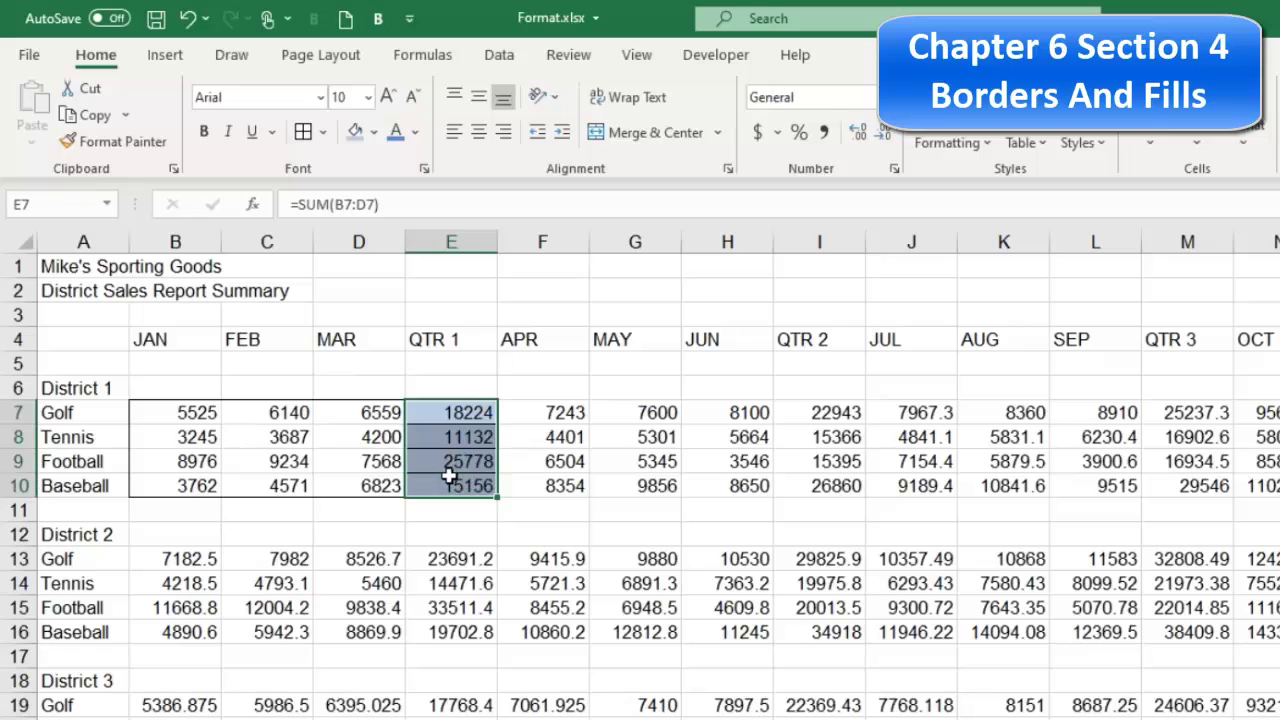
click(172, 411)
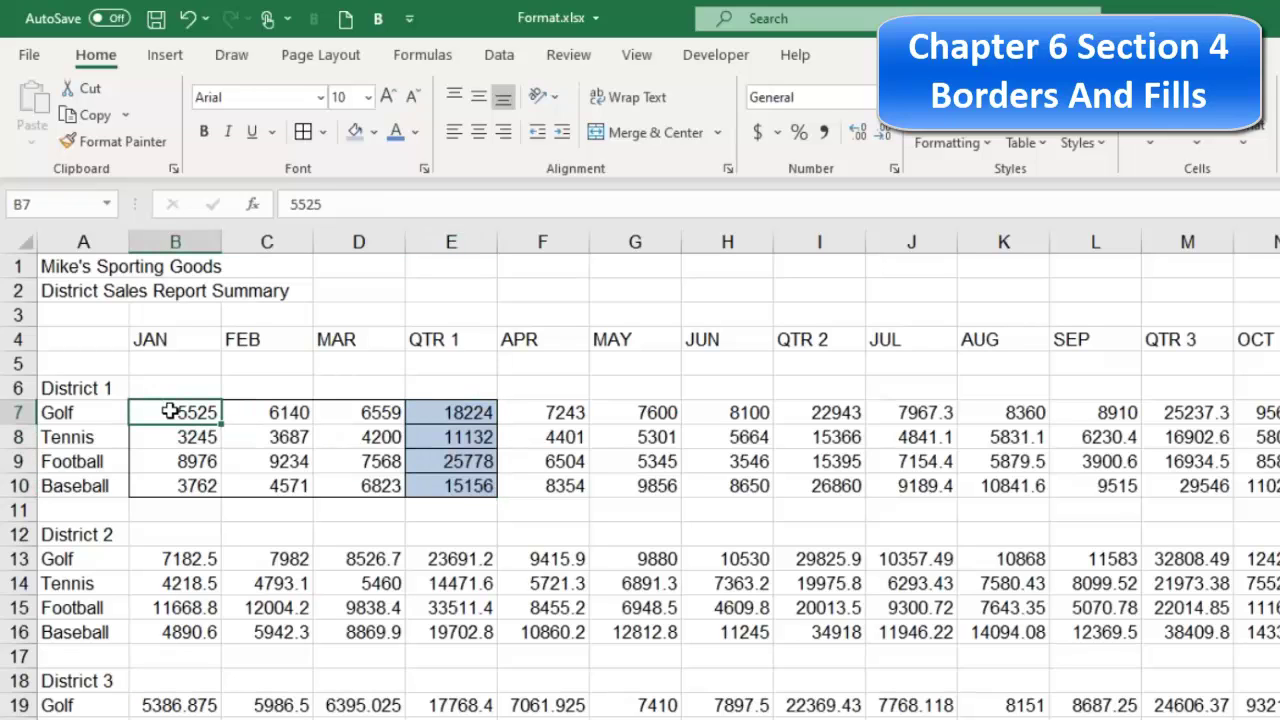
click(470, 410)
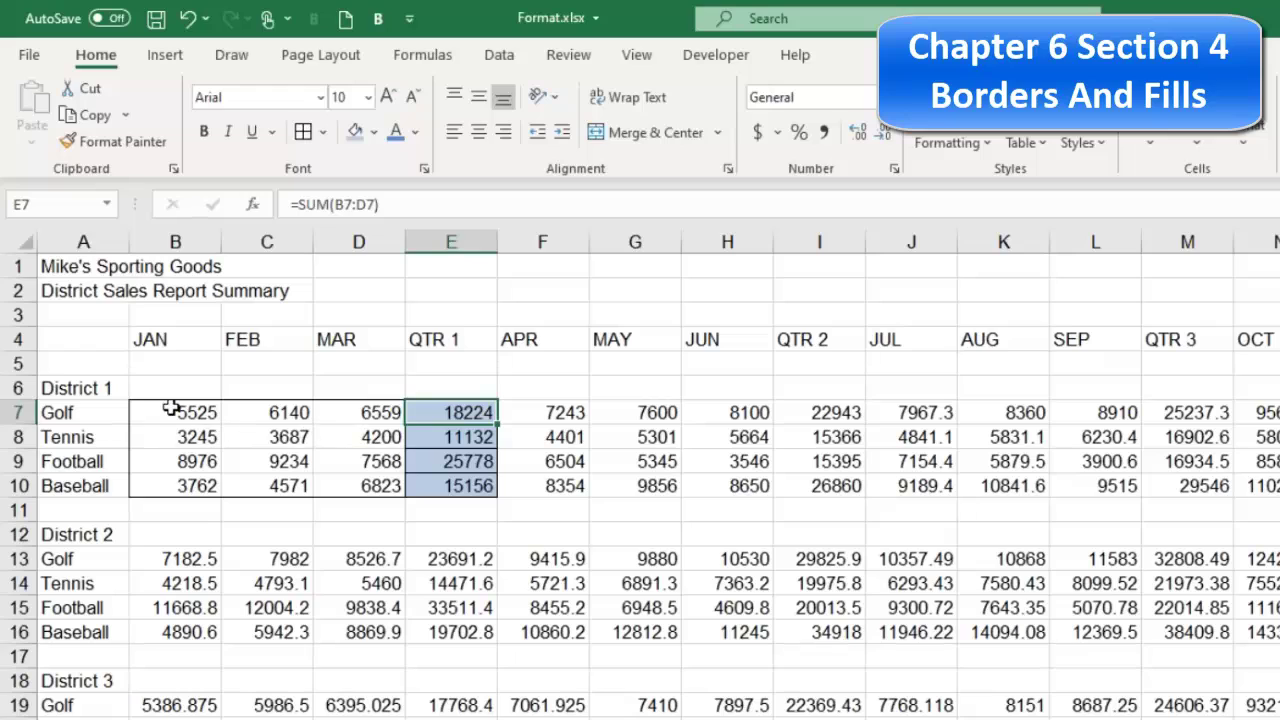
Copy the formatting of B7:E10 with a repeating Format Painter and apply it to District 1's F7:I10, J7:M10 and N7:Q10
mouse_move(172, 409)
mouse_down()
mouse_move(400, 409)
mouse_move(437, 423)
mouse_move(440, 477)
mouse_move(474, 493)
mouse_up()
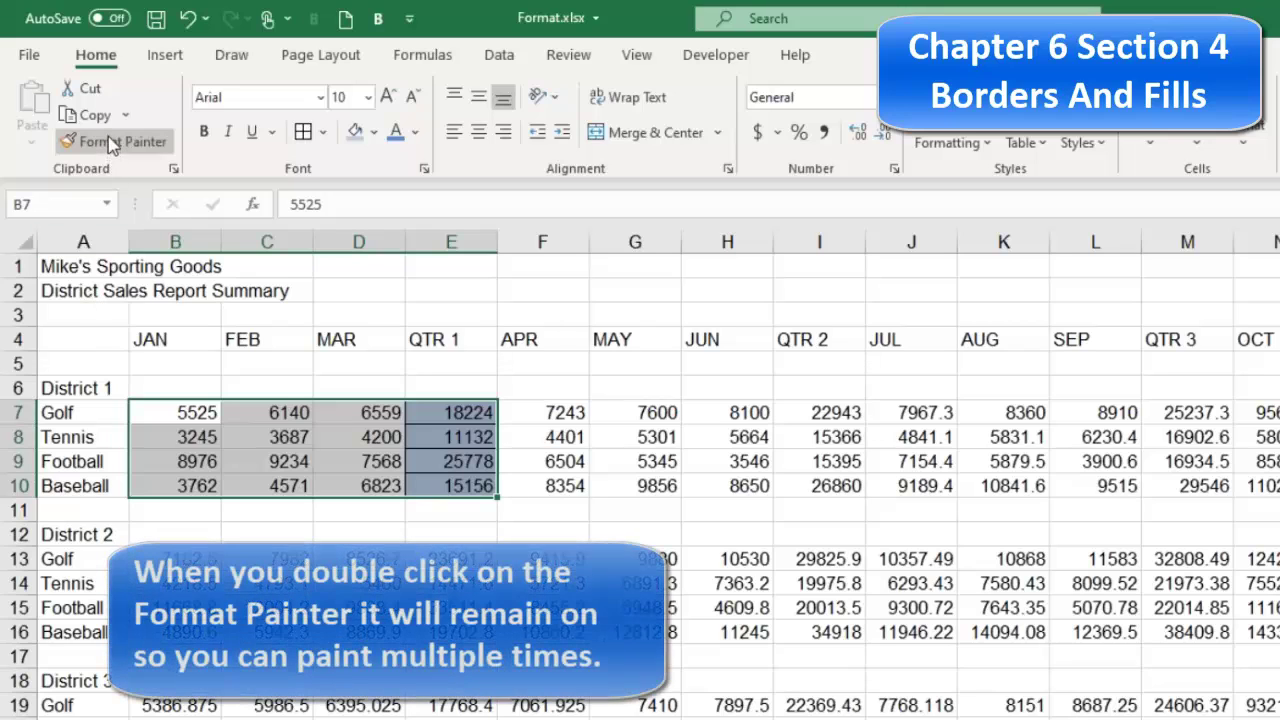
double_click(110, 145)
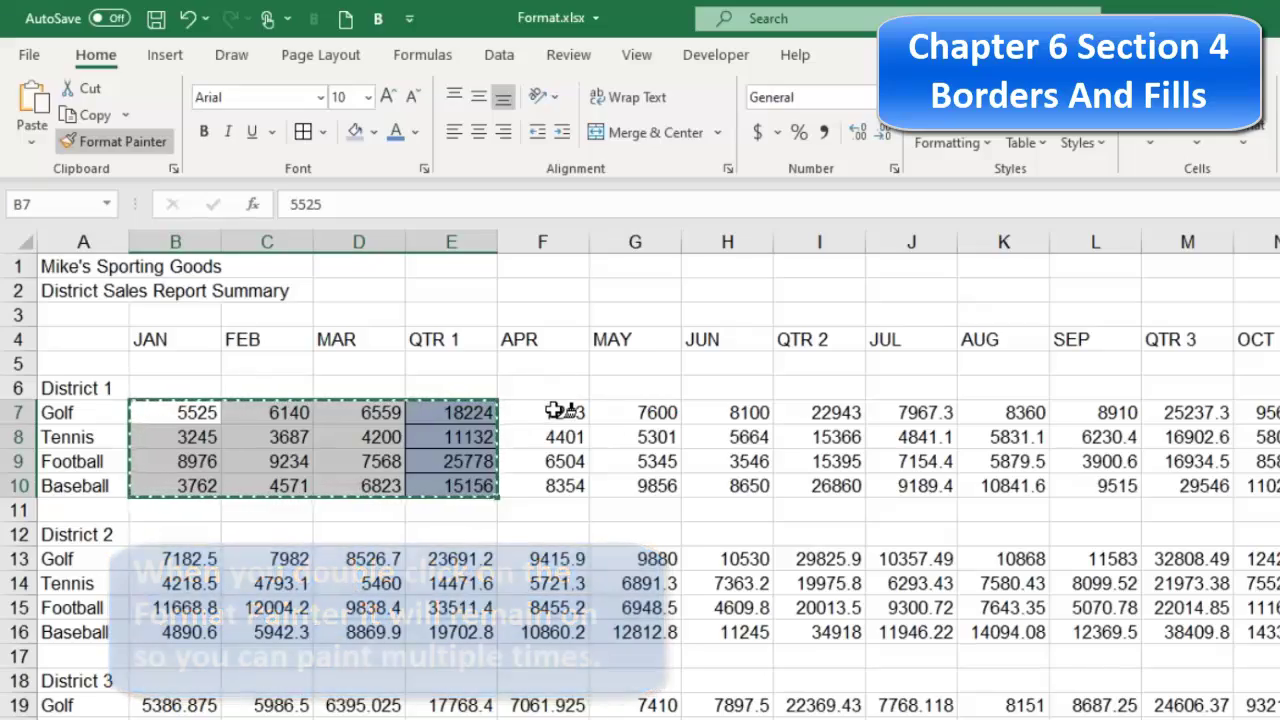
drag(555, 412, 820, 485)
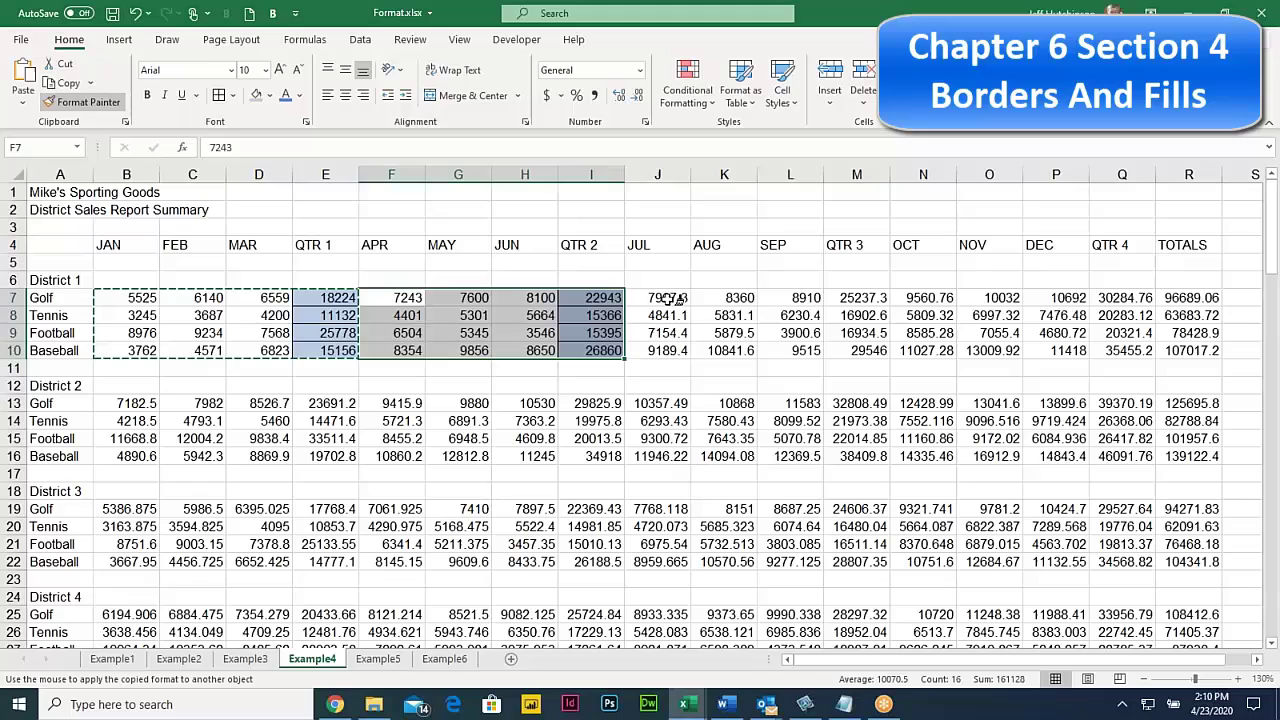
drag(924, 412, 925, 414)
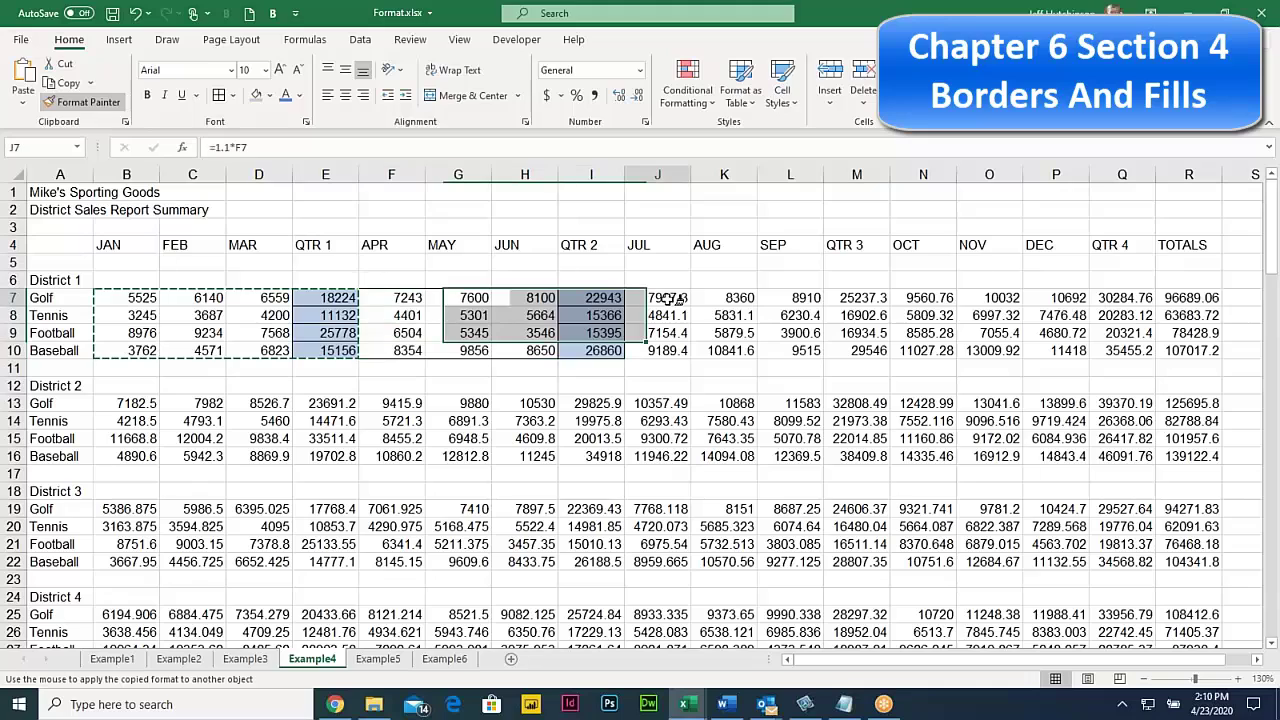
click(928, 297)
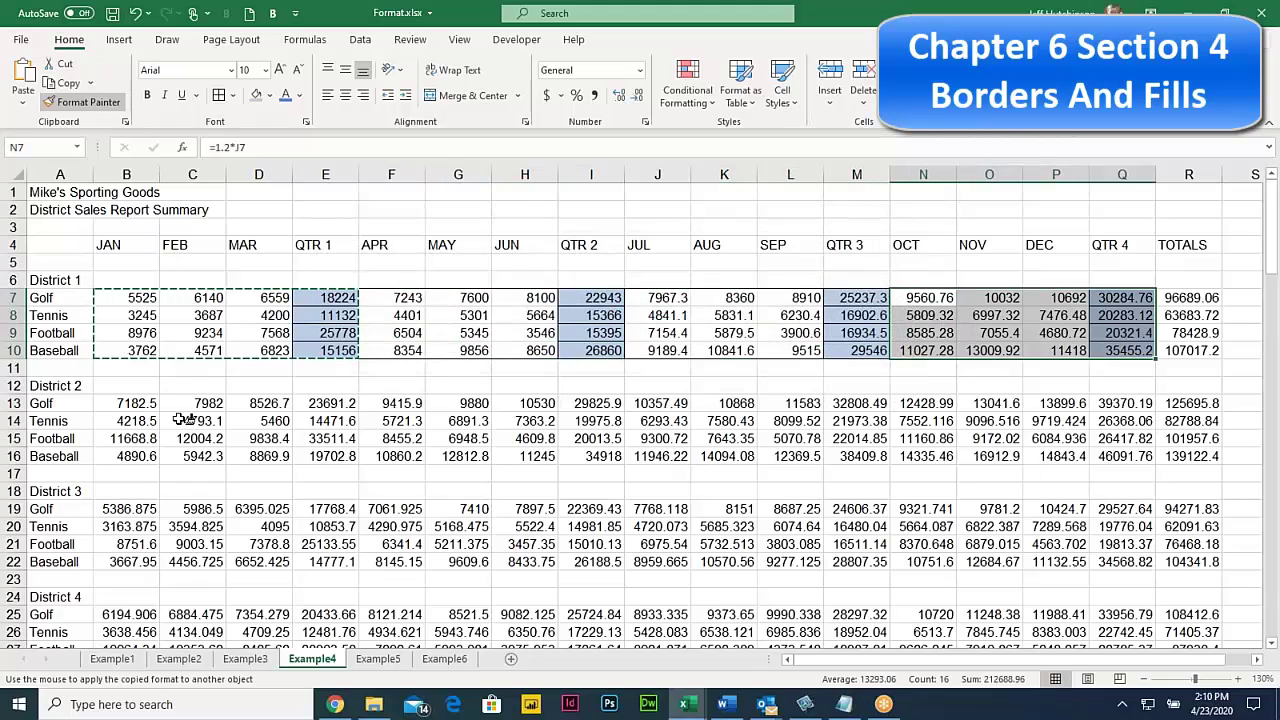
Apply the copied quarter formatting to all four District 2 quarter blocks in B13:Q16
click(135, 403)
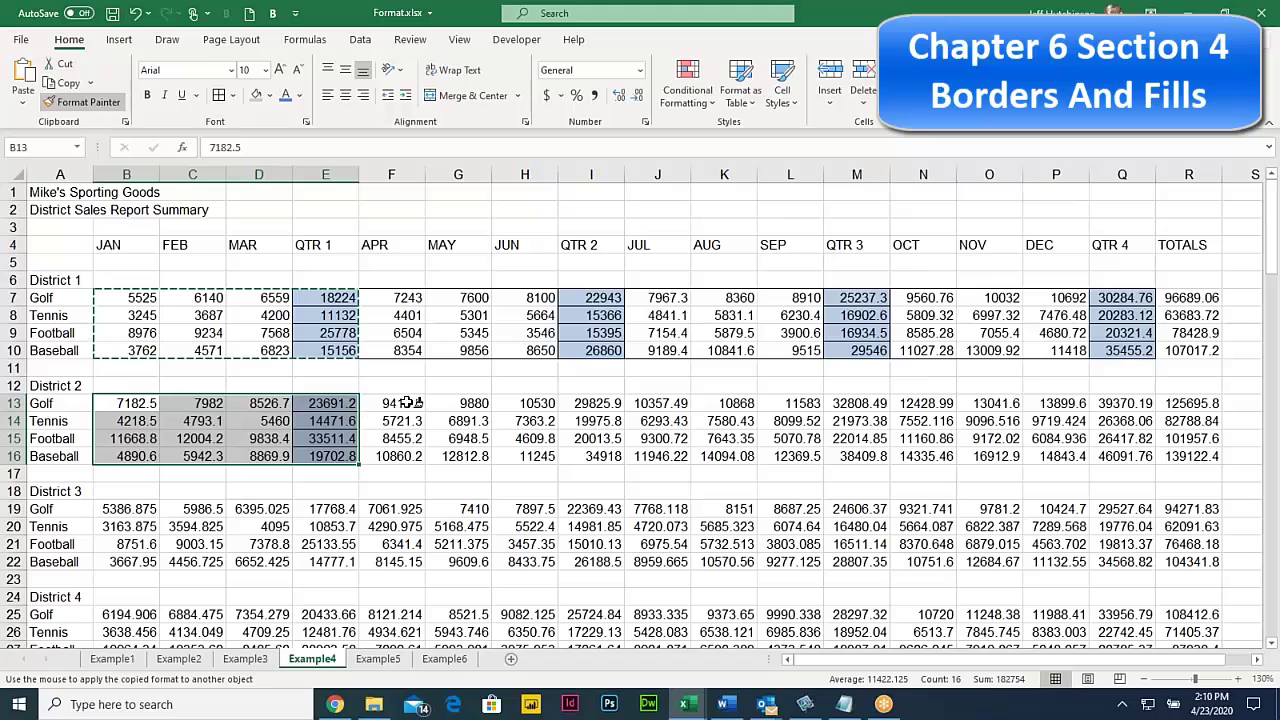
click(405, 403)
click(655, 403)
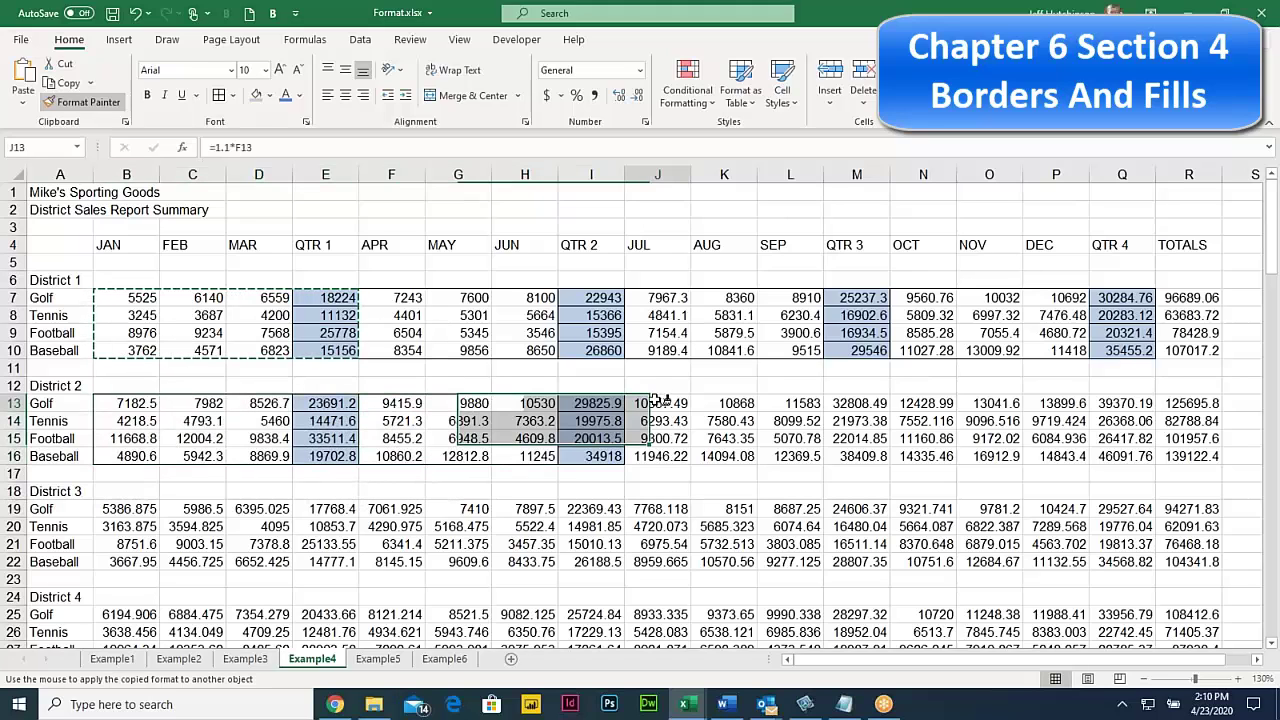
click(905, 403)
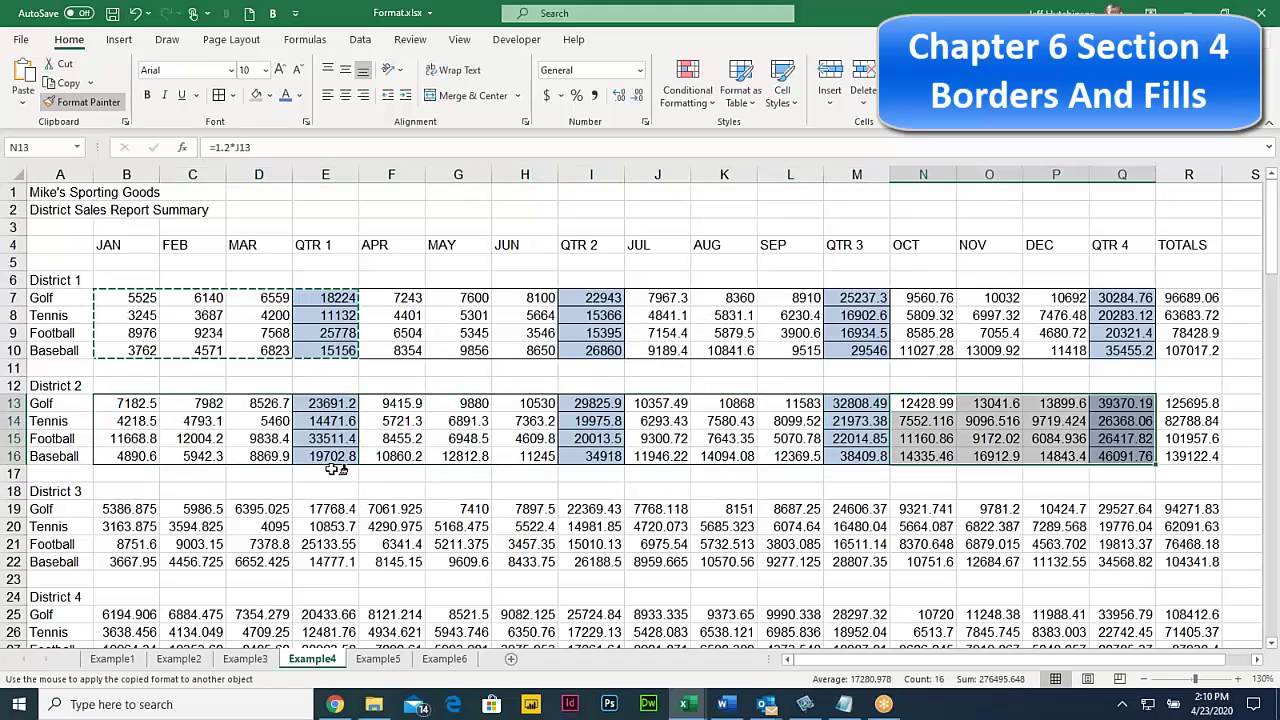
Apply the copied quarter formatting to the first three District 3 quarter blocks in B19:M22
click(140, 508)
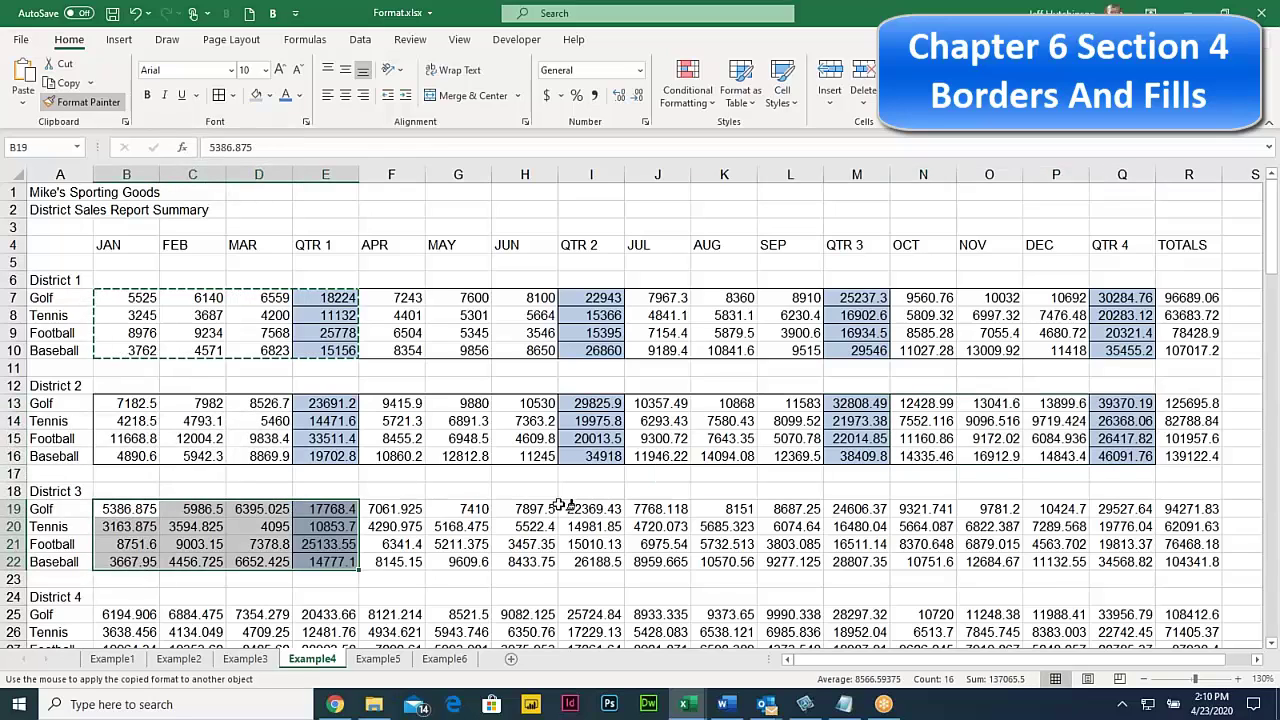
click(405, 508)
click(658, 509)
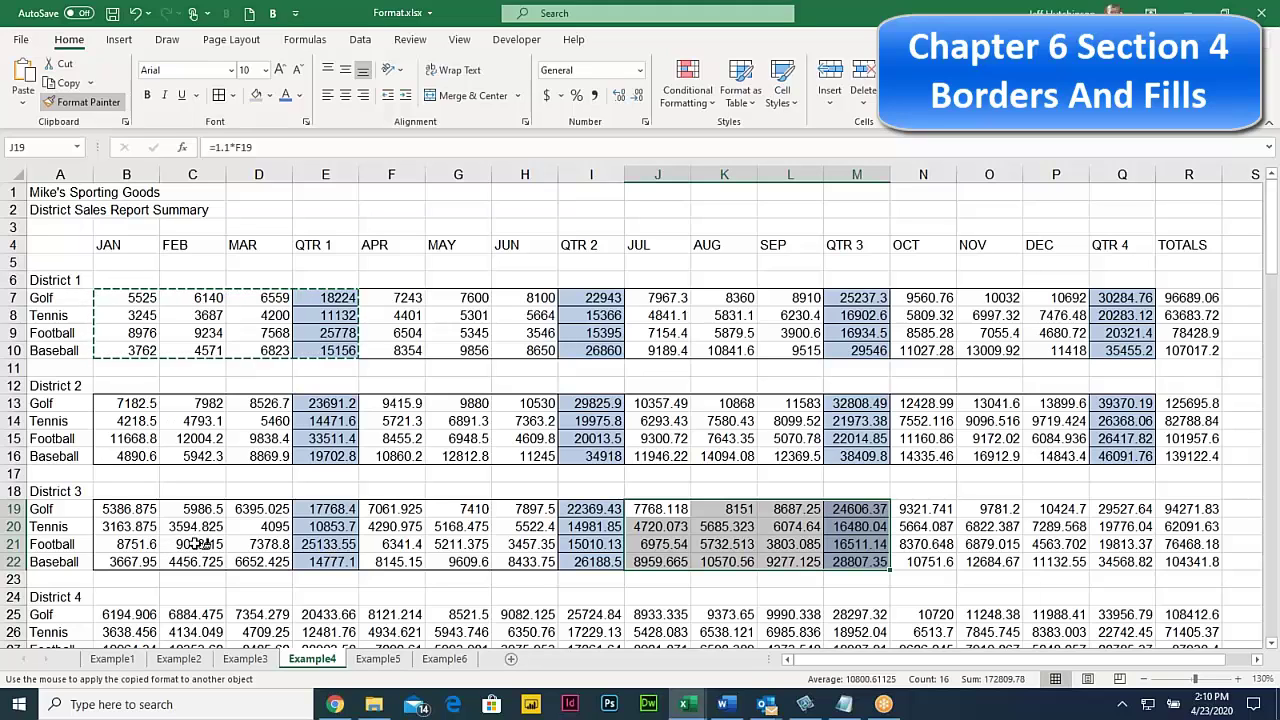
Apply the copied formatting out of place to C21:F24 and turn off the Format Painter
drag(199, 543, 391, 596)
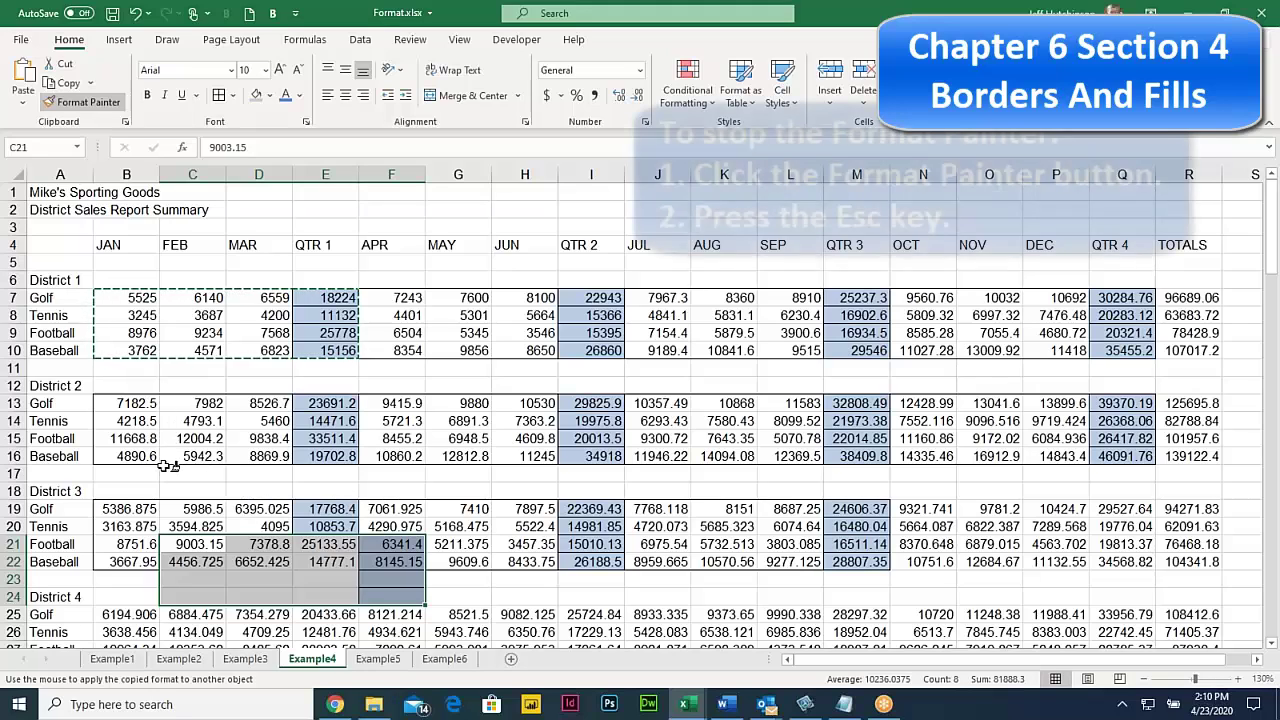
click(84, 106)
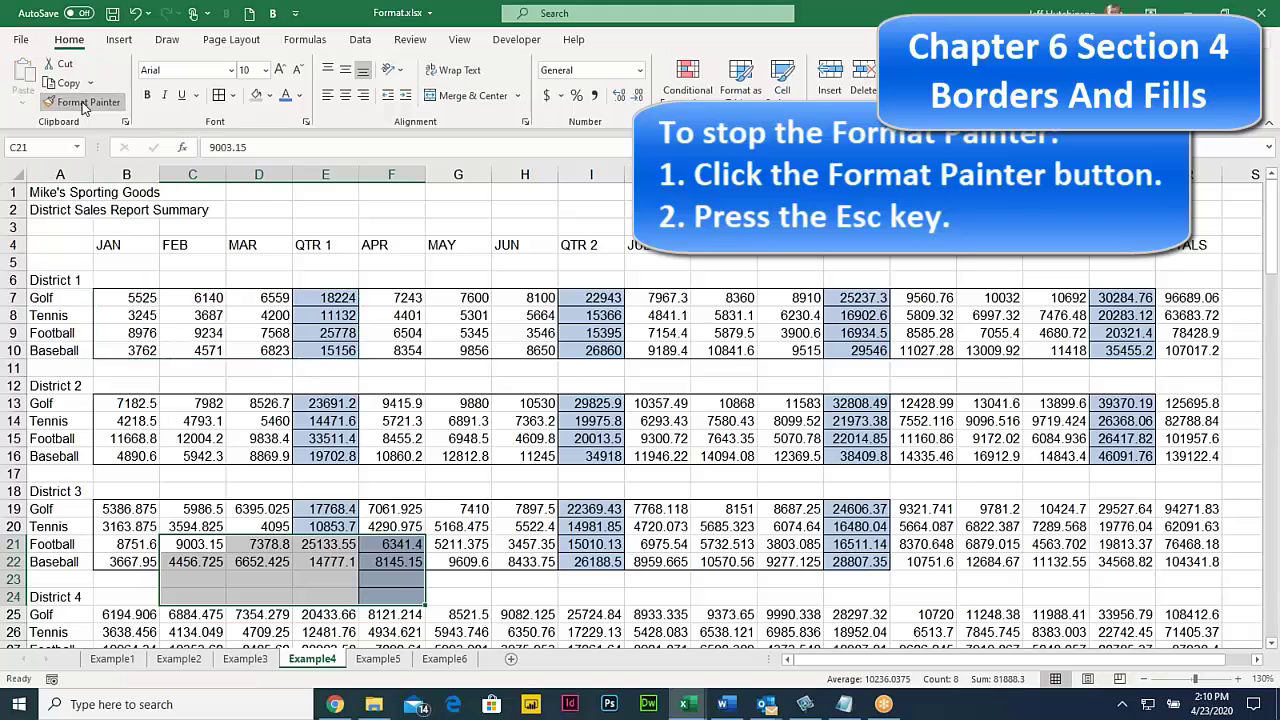
click(274, 527)
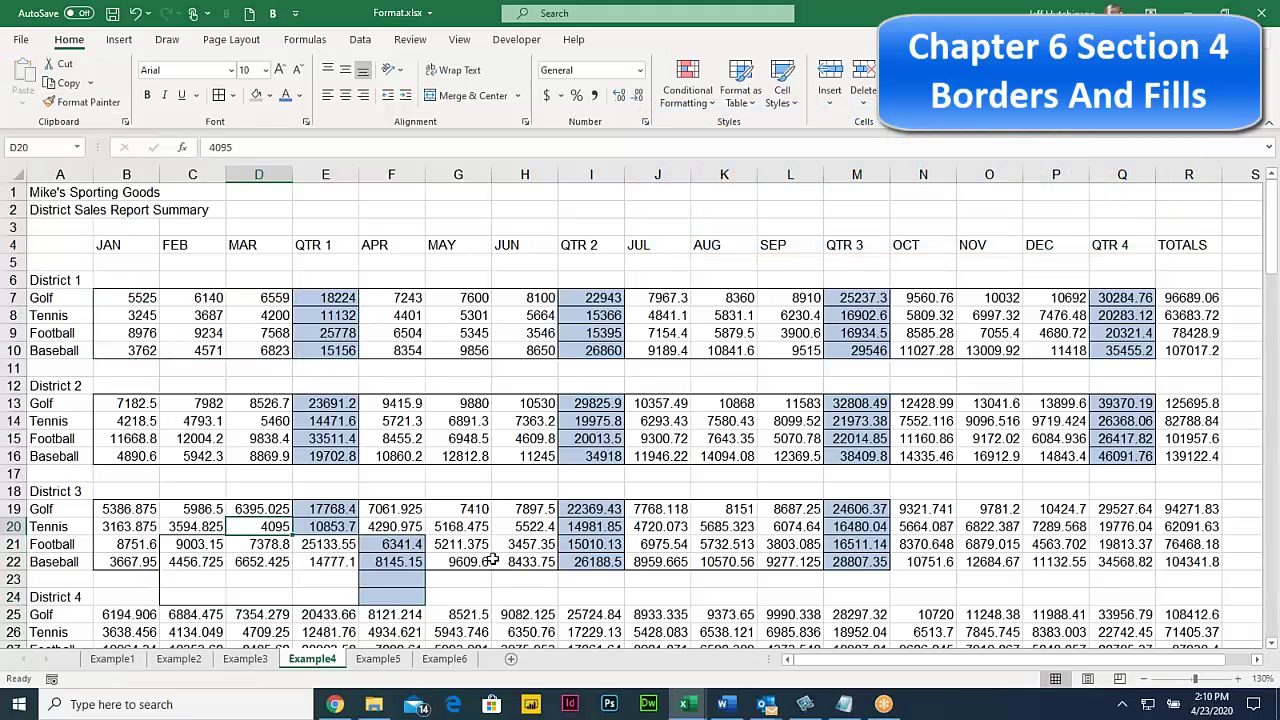
Clear the formats from the misformatted range C21:F24
drag(170, 543, 391, 595)
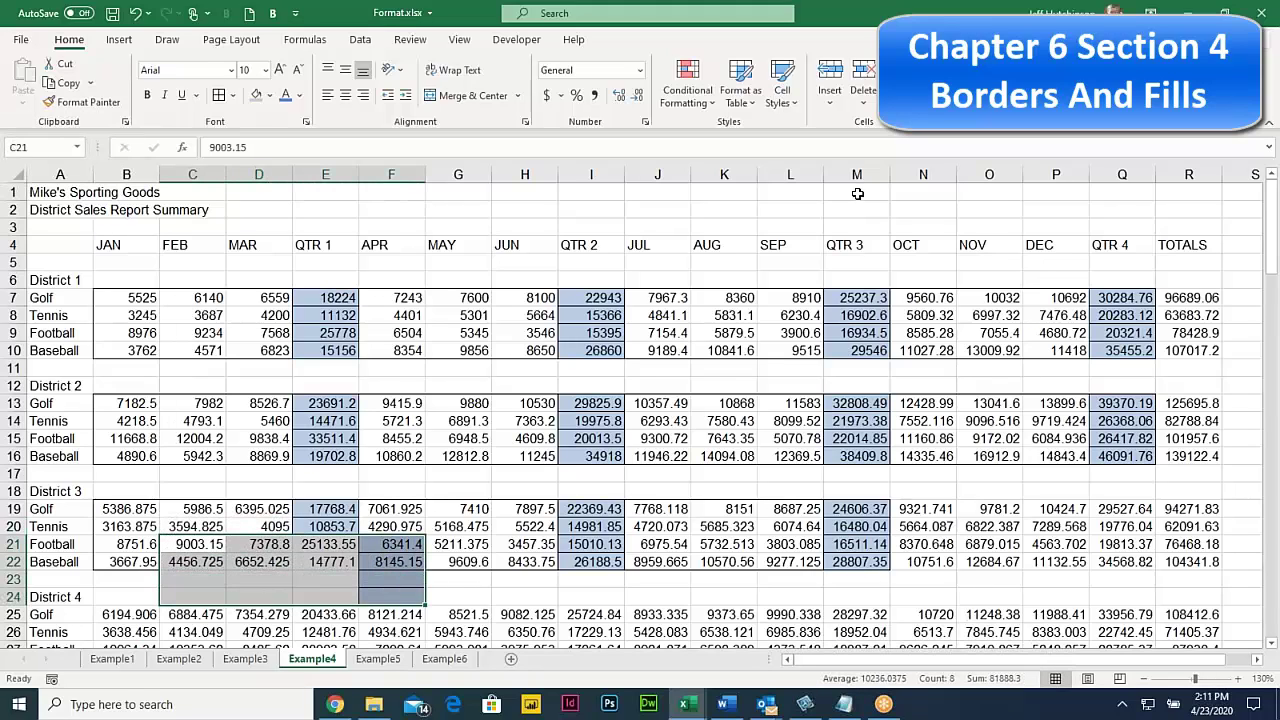
click(942, 107)
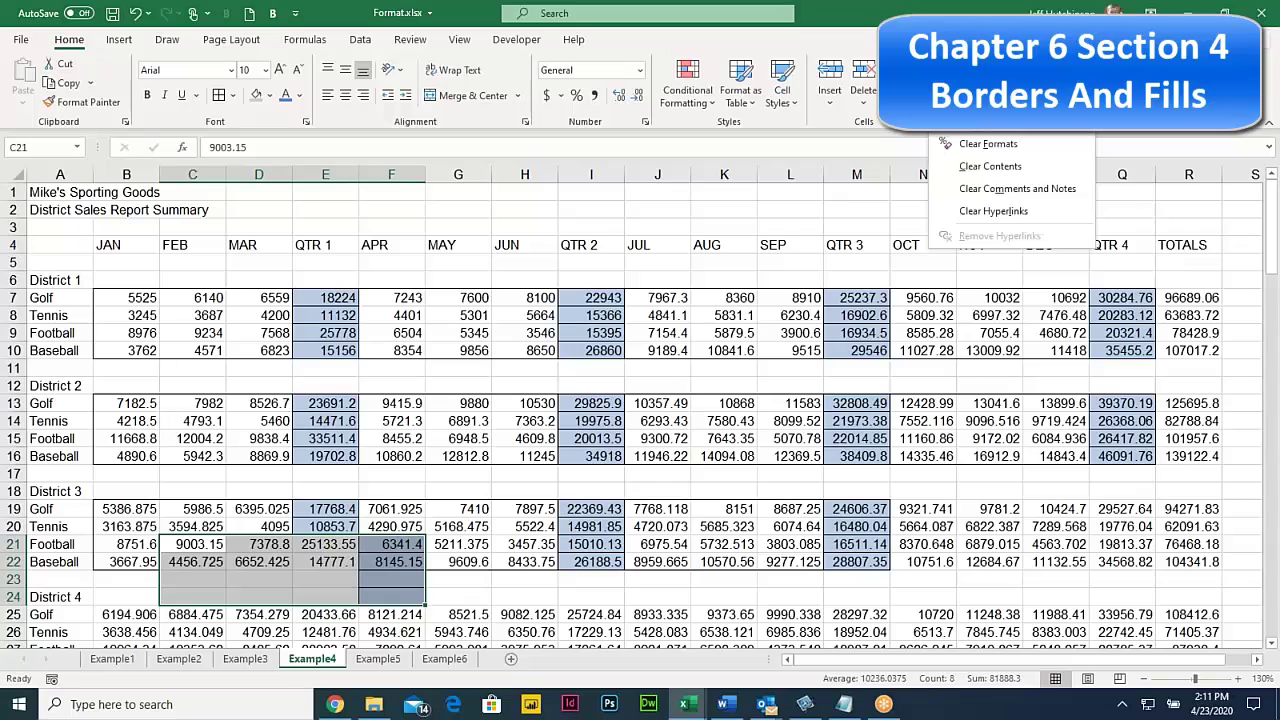
click(975, 144)
click(324, 467)
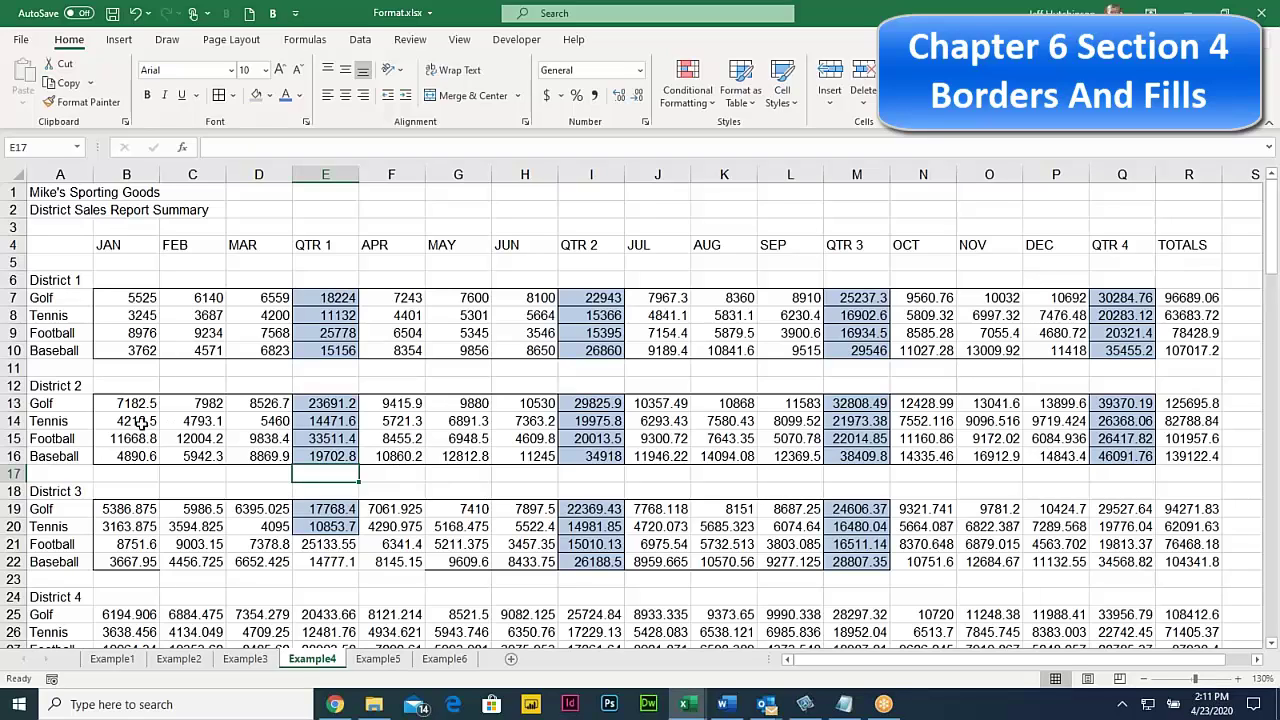
Repair District 3 with Format Painter, copying the formatting of B13:E16 to B19:E22 and of B19:E22 to F19:I22
click(107, 403)
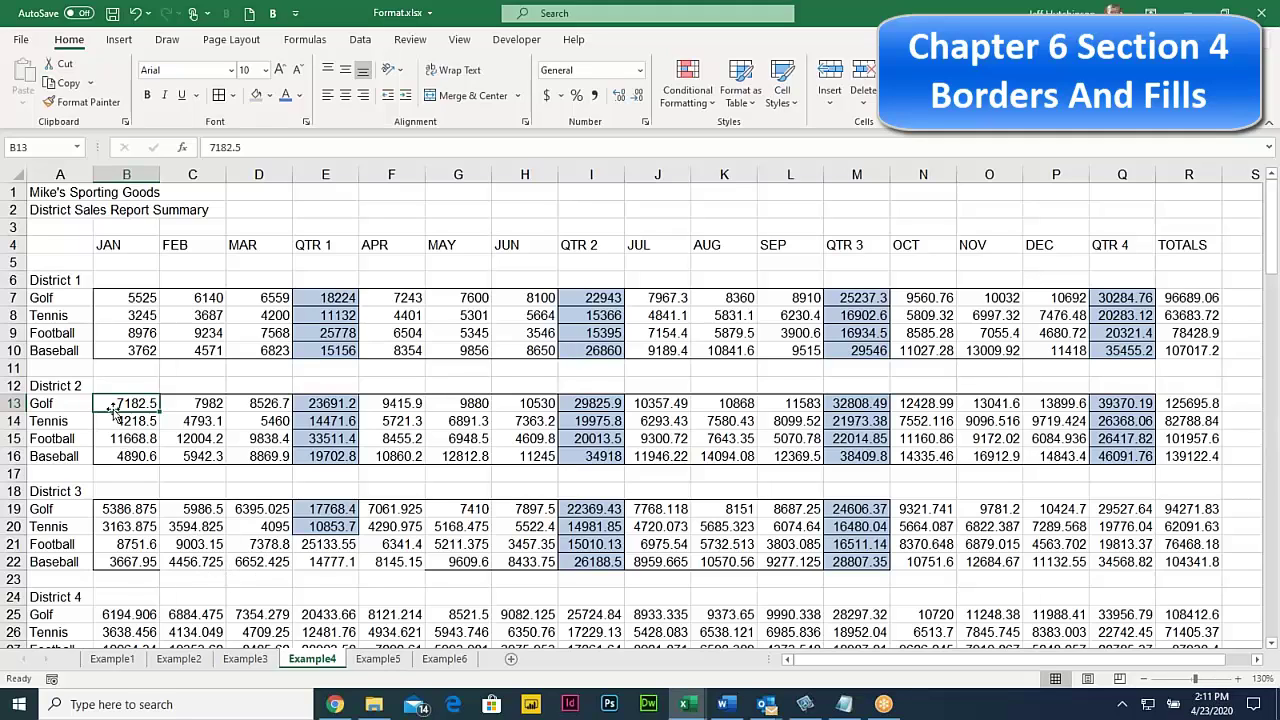
drag(112, 403, 334, 452)
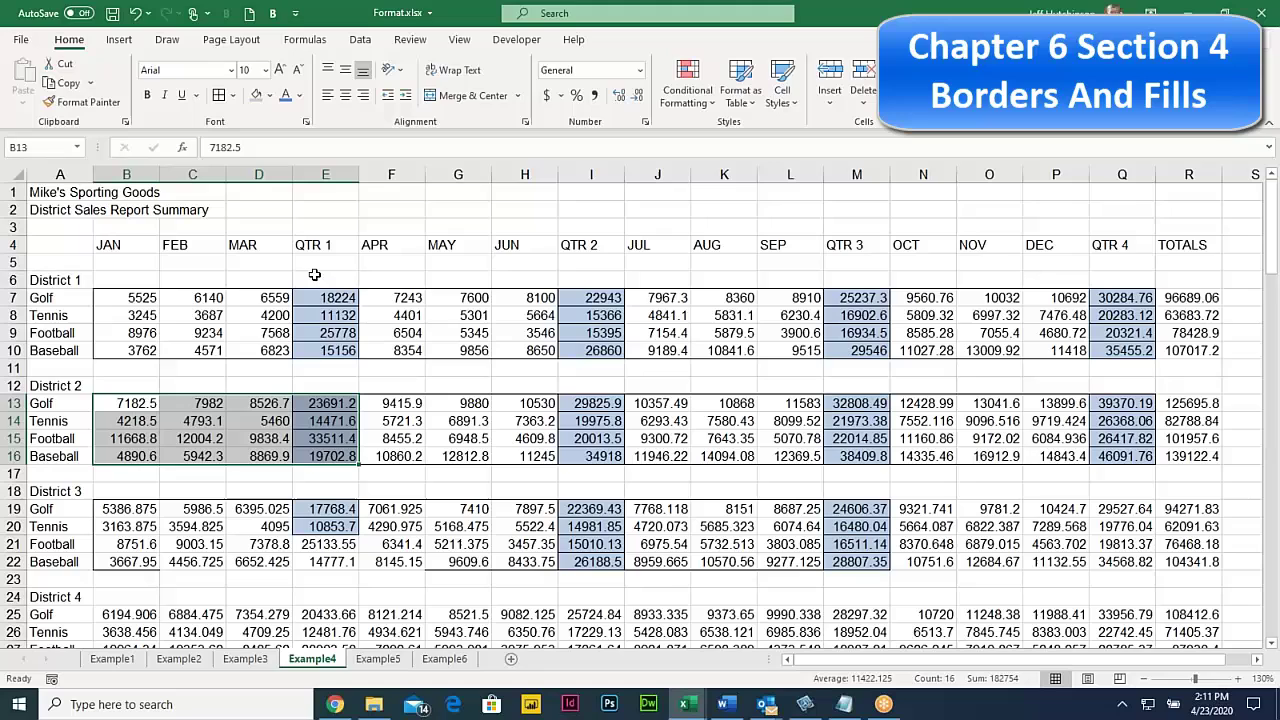
click(80, 102)
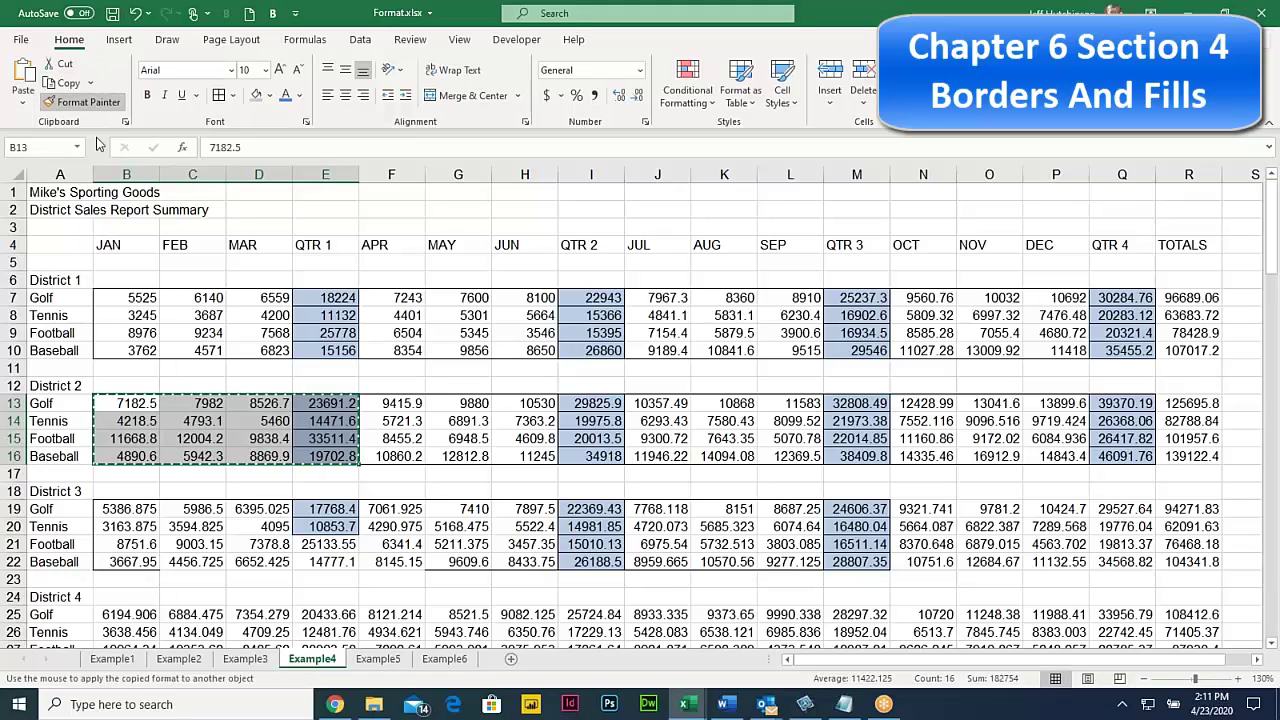
click(114, 513)
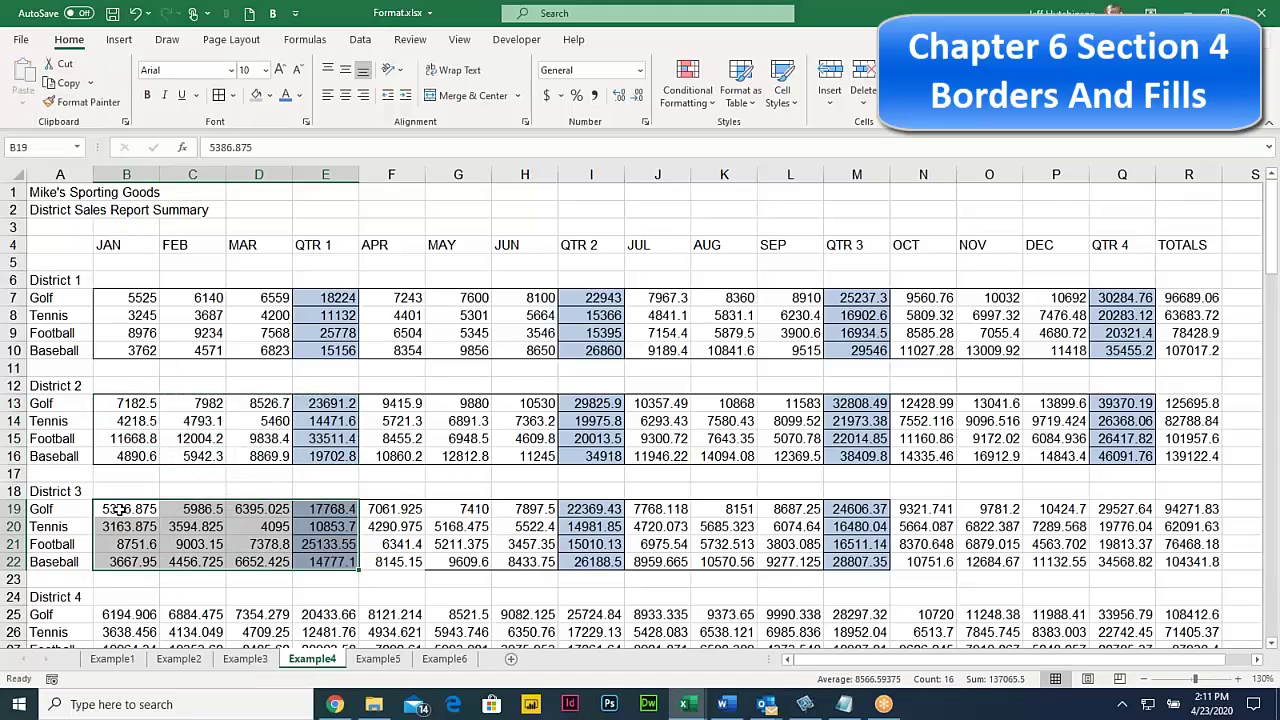
click(80, 102)
drag(398, 511, 591, 561)
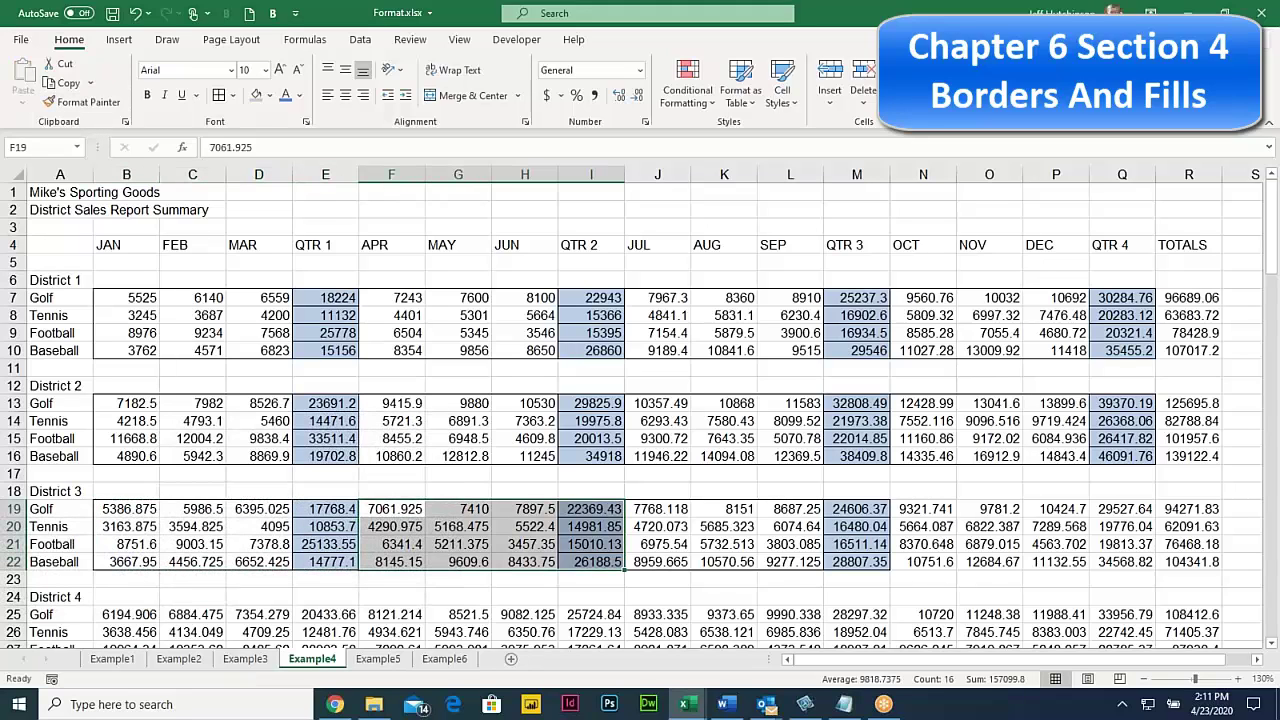
click(452, 527)
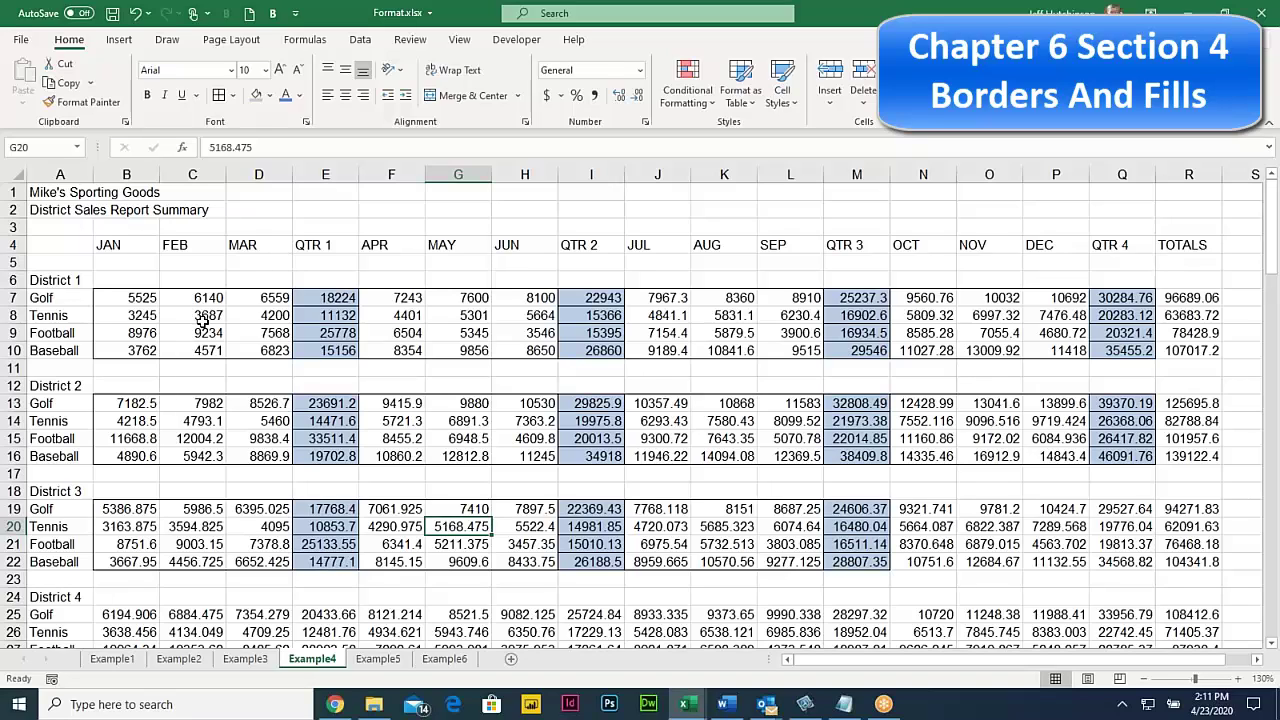
Fill the District 1 heading and product labels in A6:A10 with light blue
click(43, 279)
drag(43, 279, 44, 350)
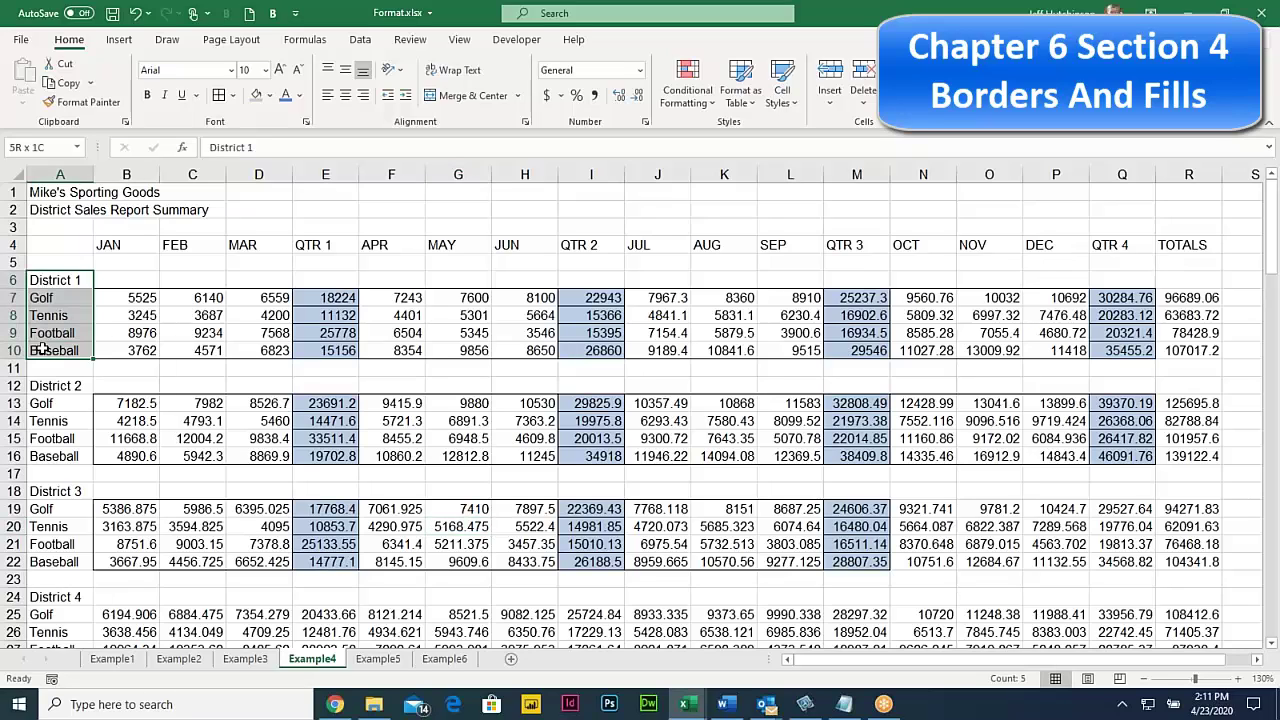
click(256, 95)
click(247, 308)
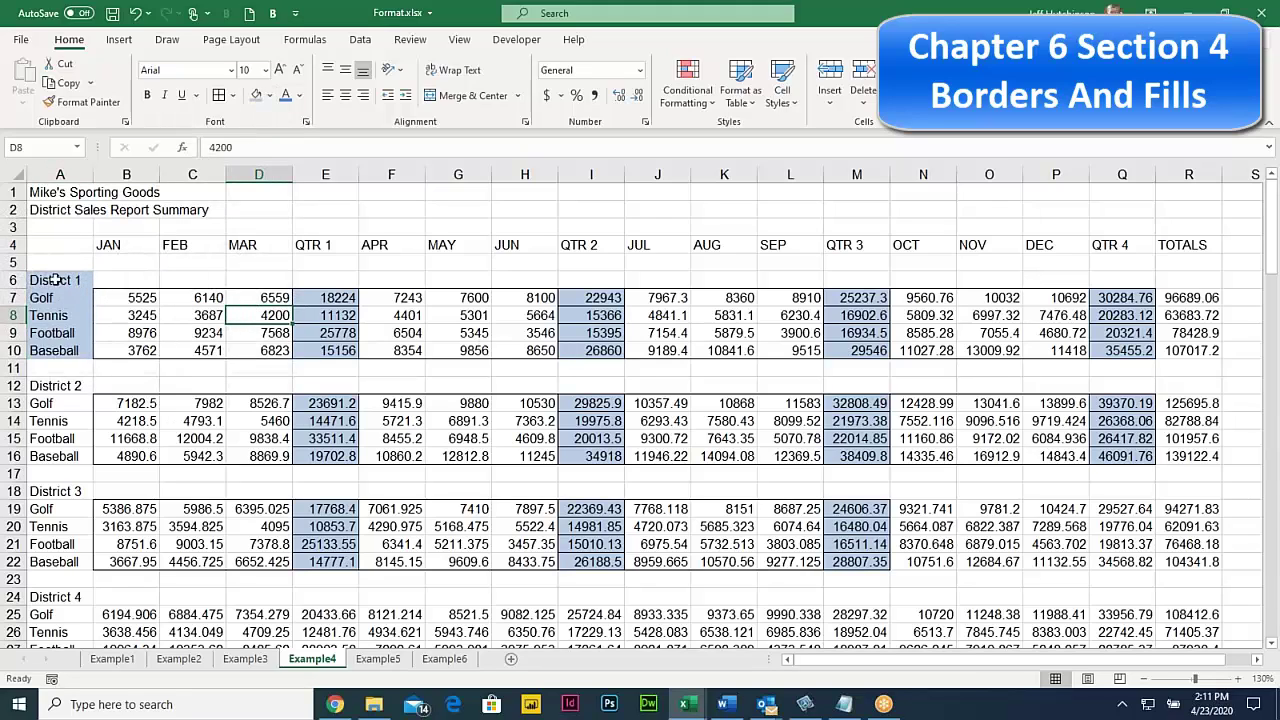
Copy the formatting of the District 1 block A6:R10 onto the District 2 and District 3 blocks, keeping Format Painter active
drag(58, 281, 990, 350)
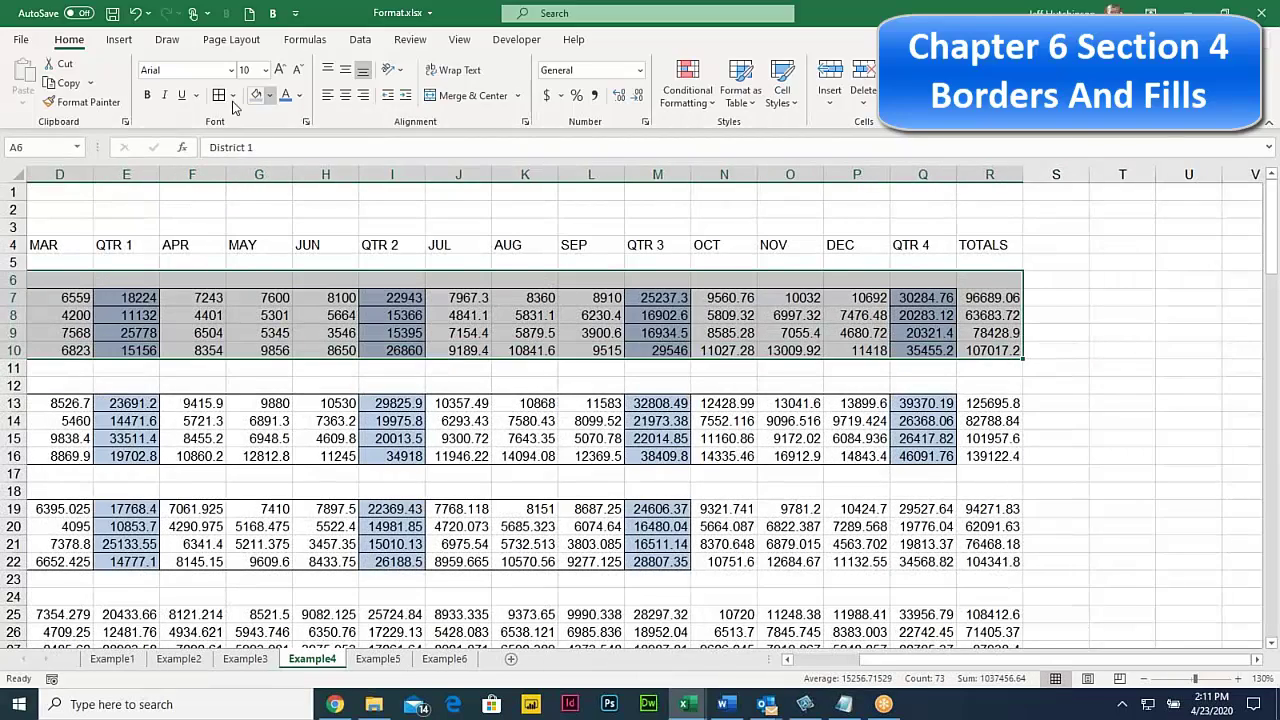
click(808, 667)
click(80, 102)
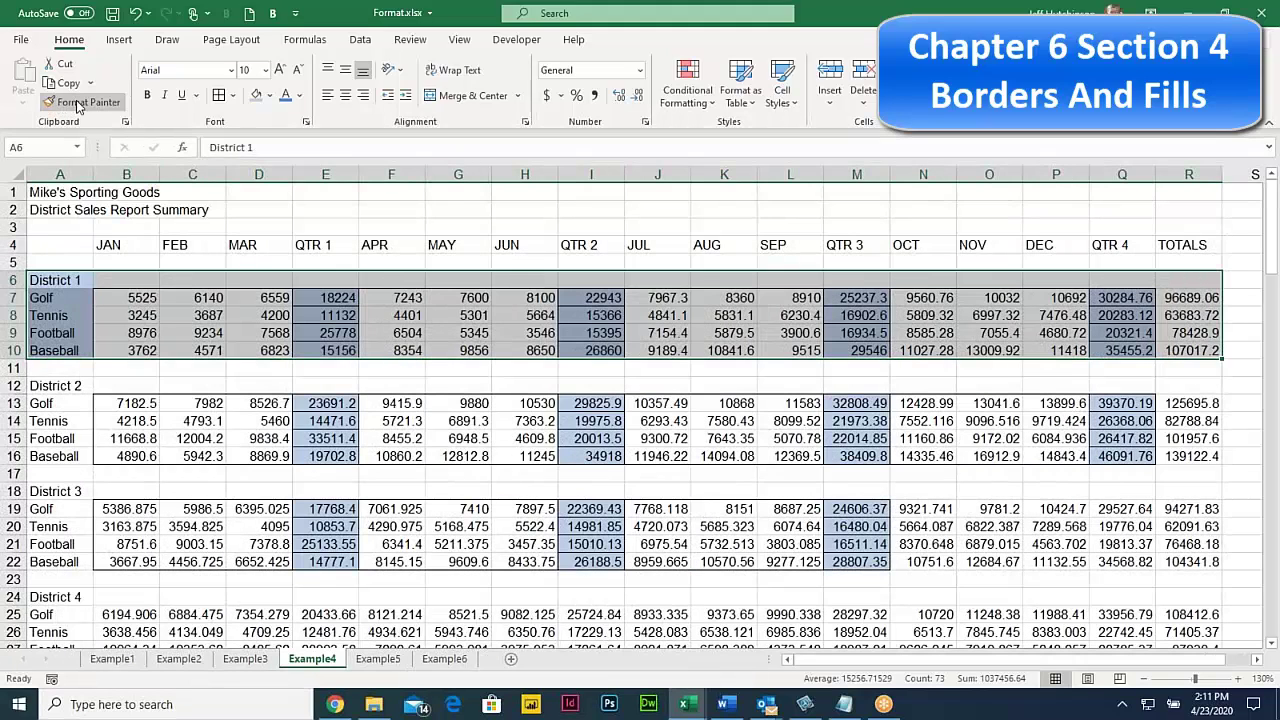
click(80, 102)
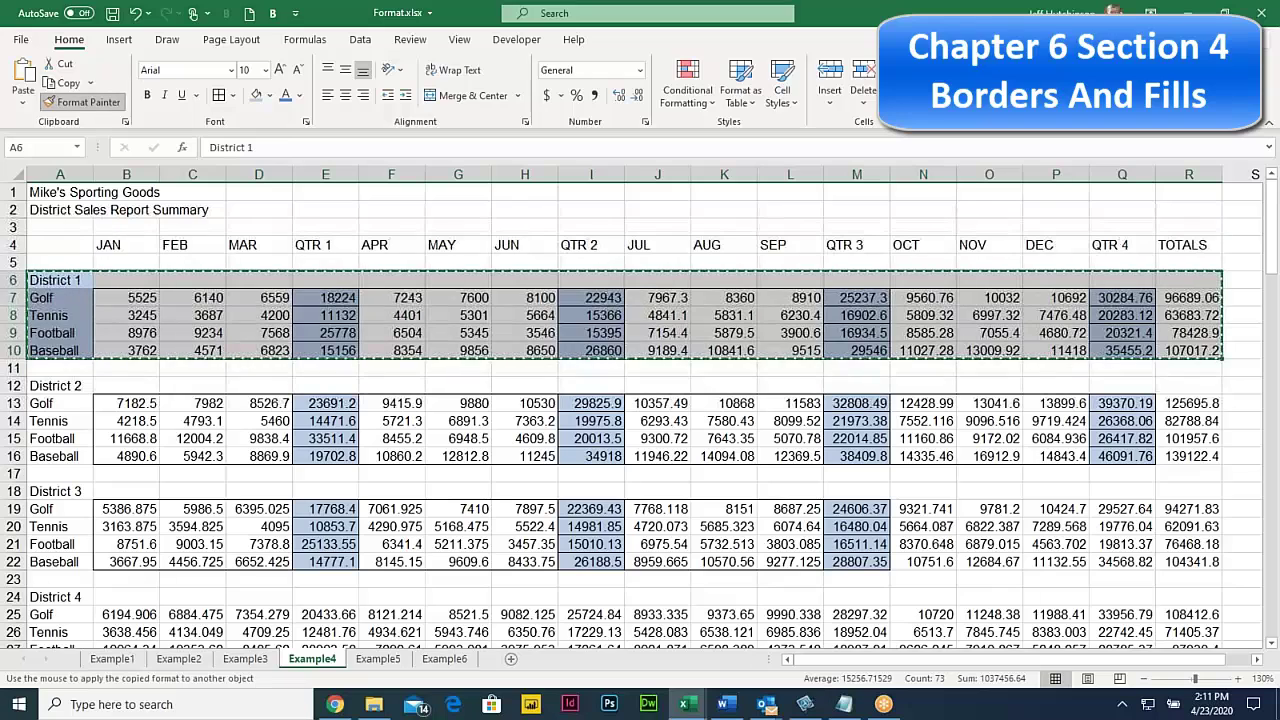
click(62, 383)
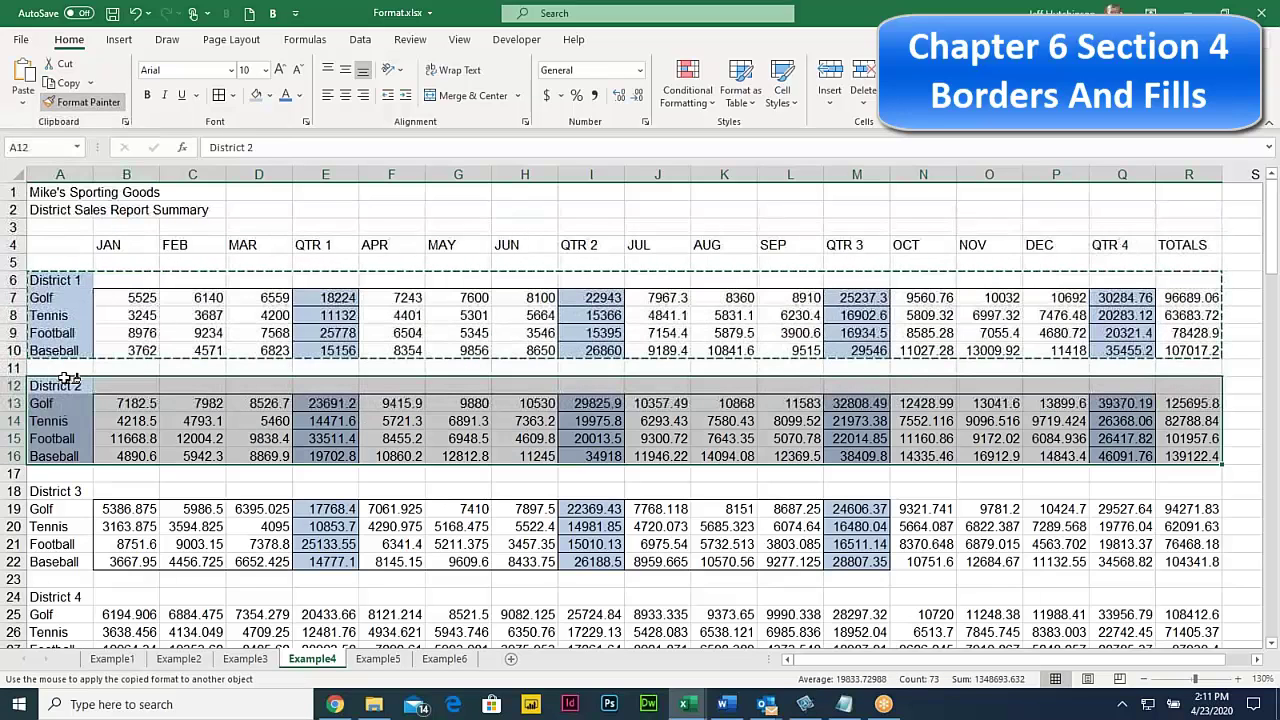
click(60, 493)
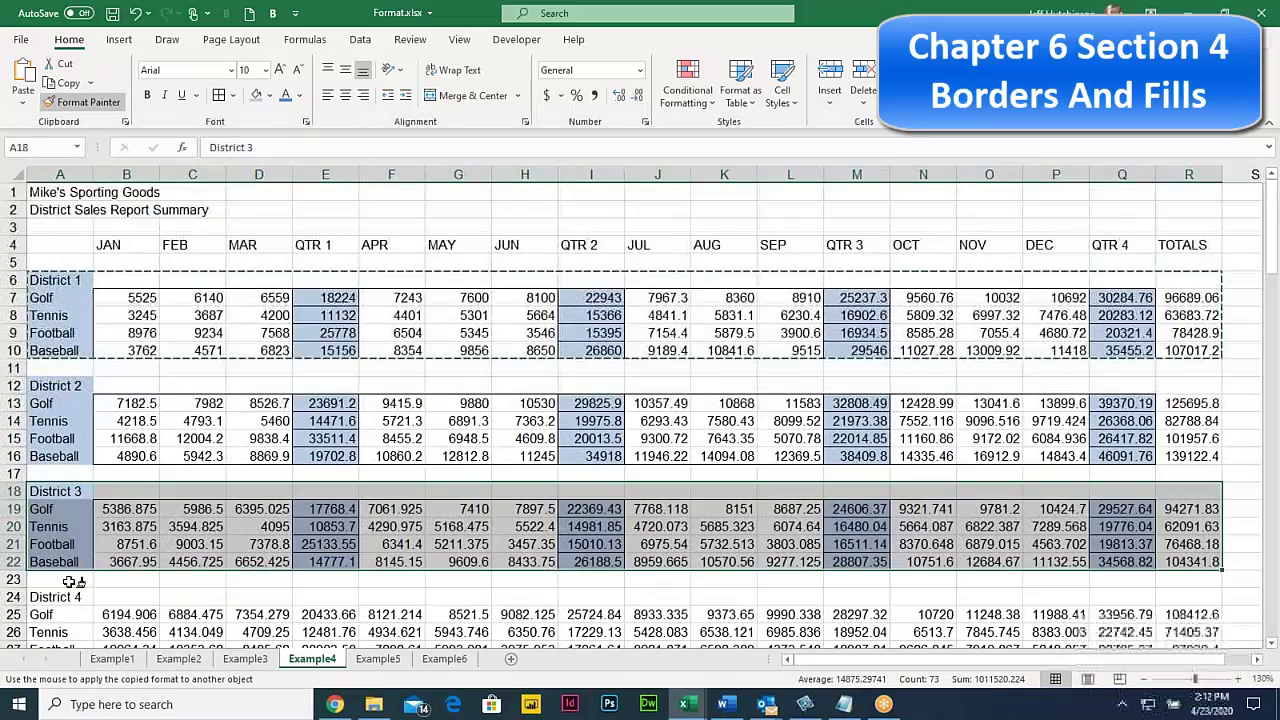
Apply the copied District 1 formatting to the District 4, 5, 6 and 7 blocks and turn off Format Painter
click(50, 597)
scroll(50, 580, down, 3)
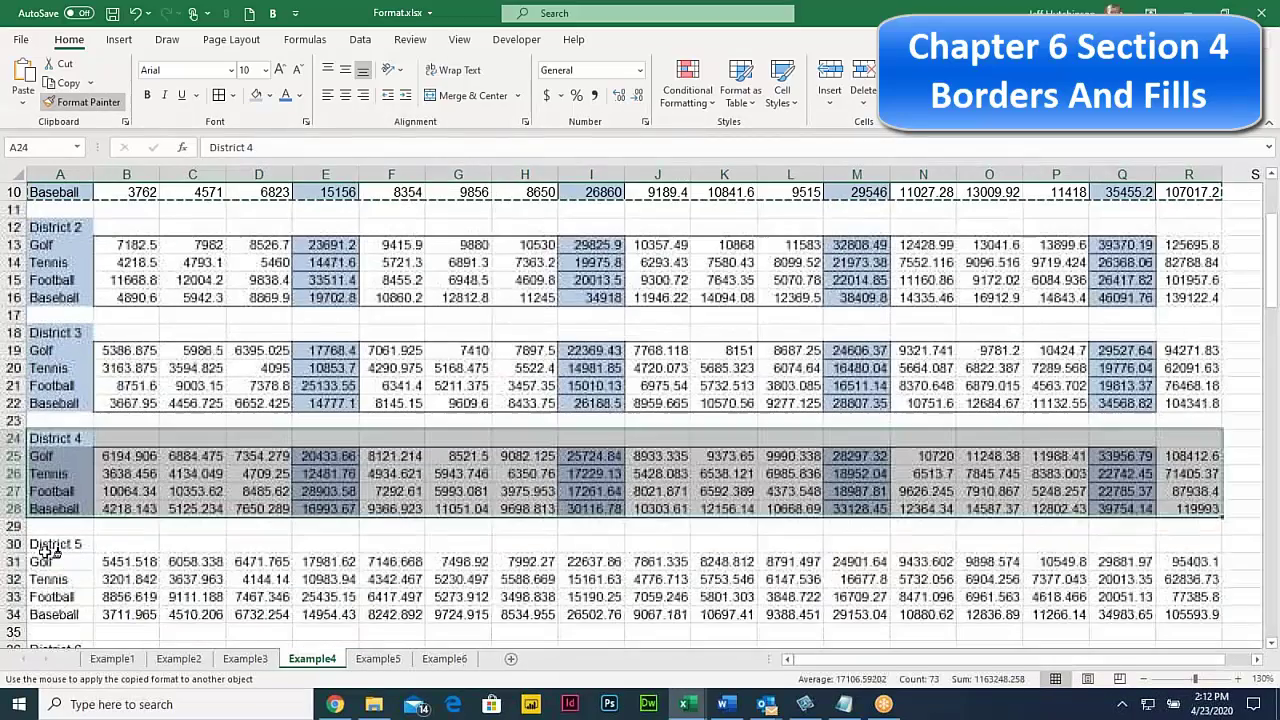
click(48, 545)
scroll(55, 508, down, 3)
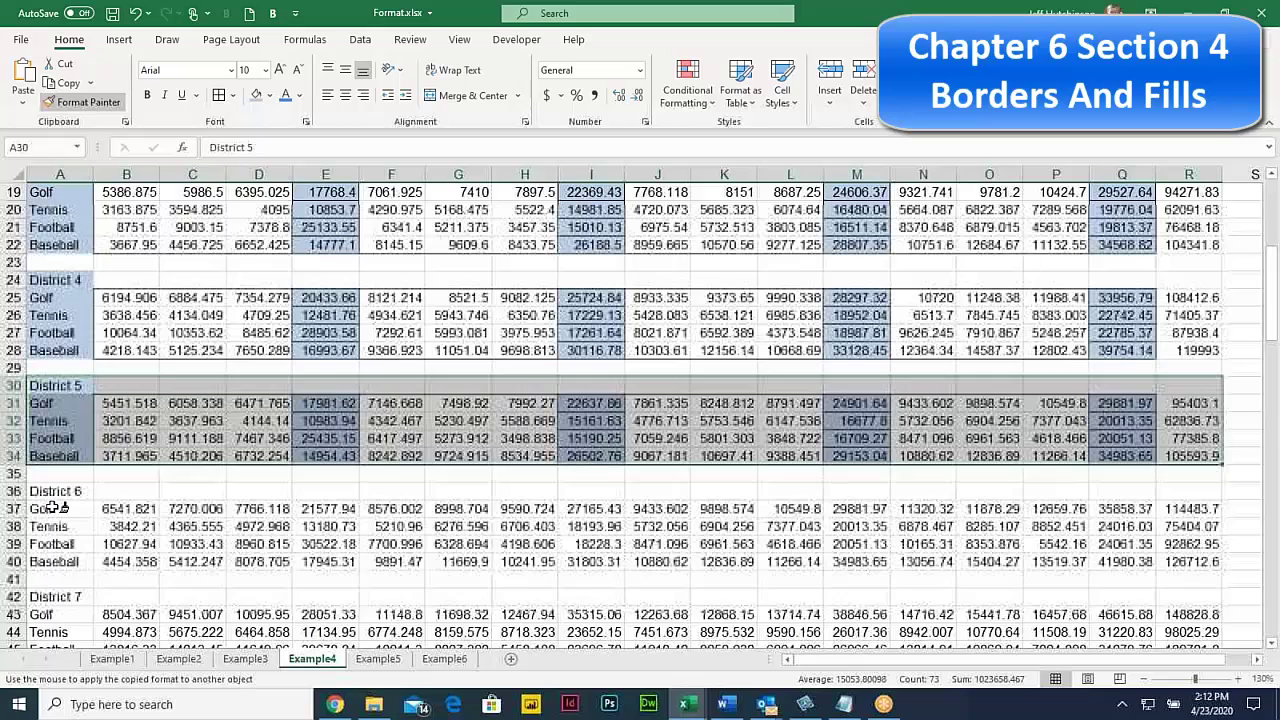
click(50, 491)
click(50, 491)
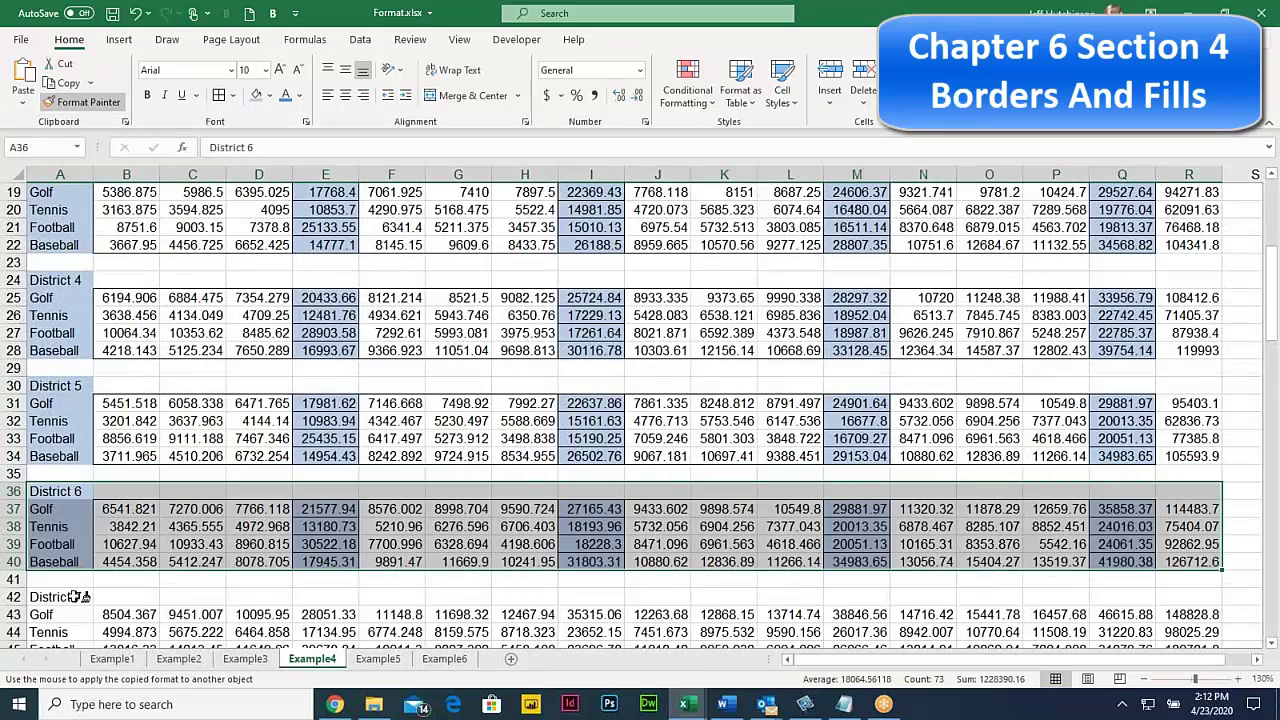
click(75, 596)
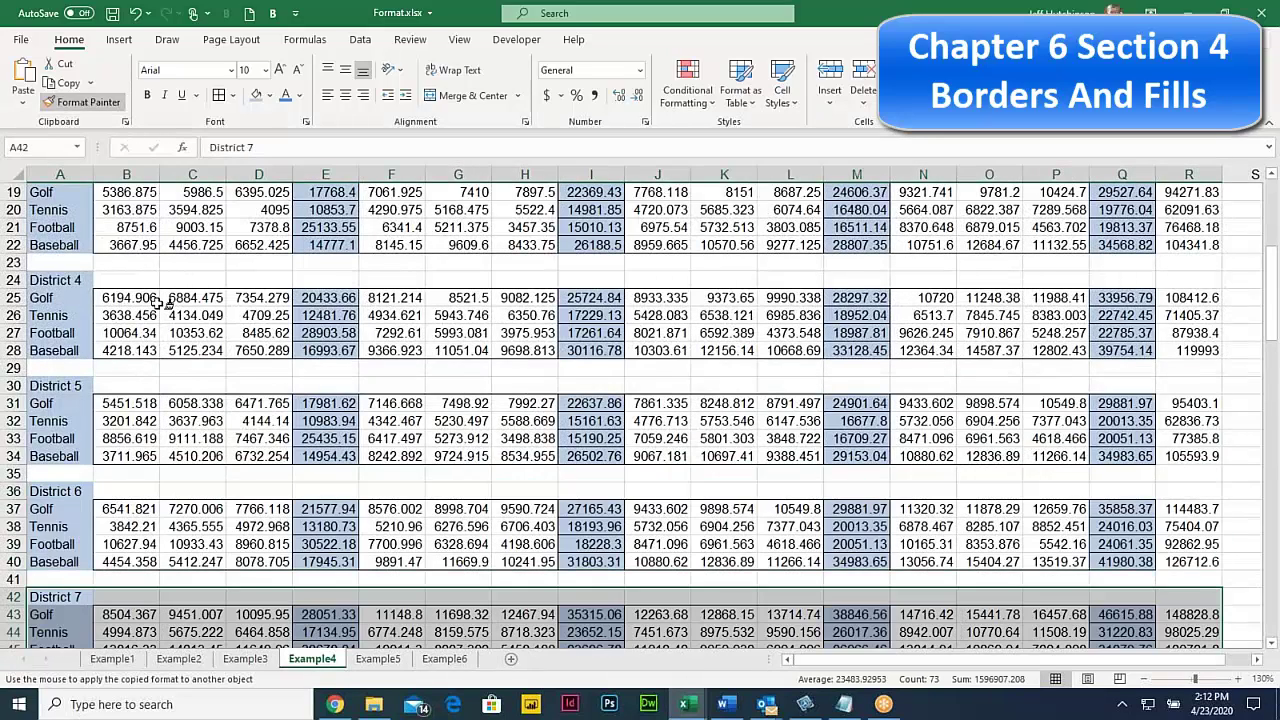
scroll(145, 286, up, 1)
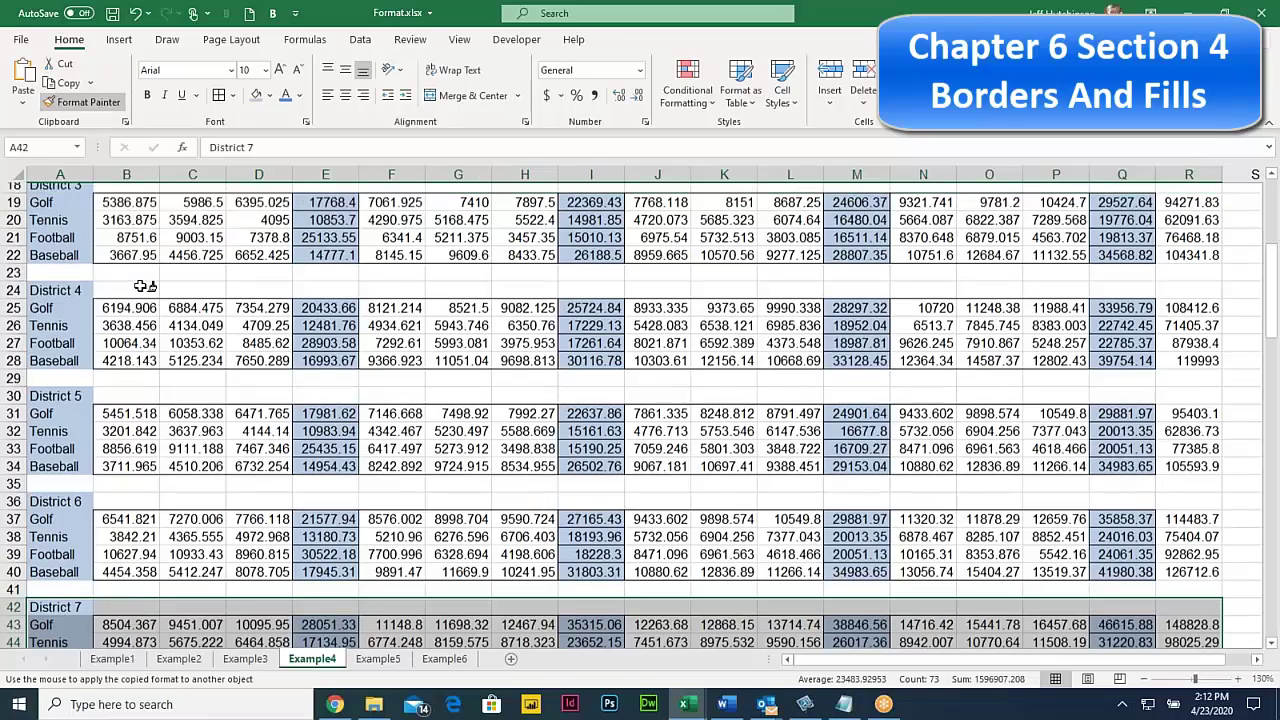
scroll(145, 286, up, 6)
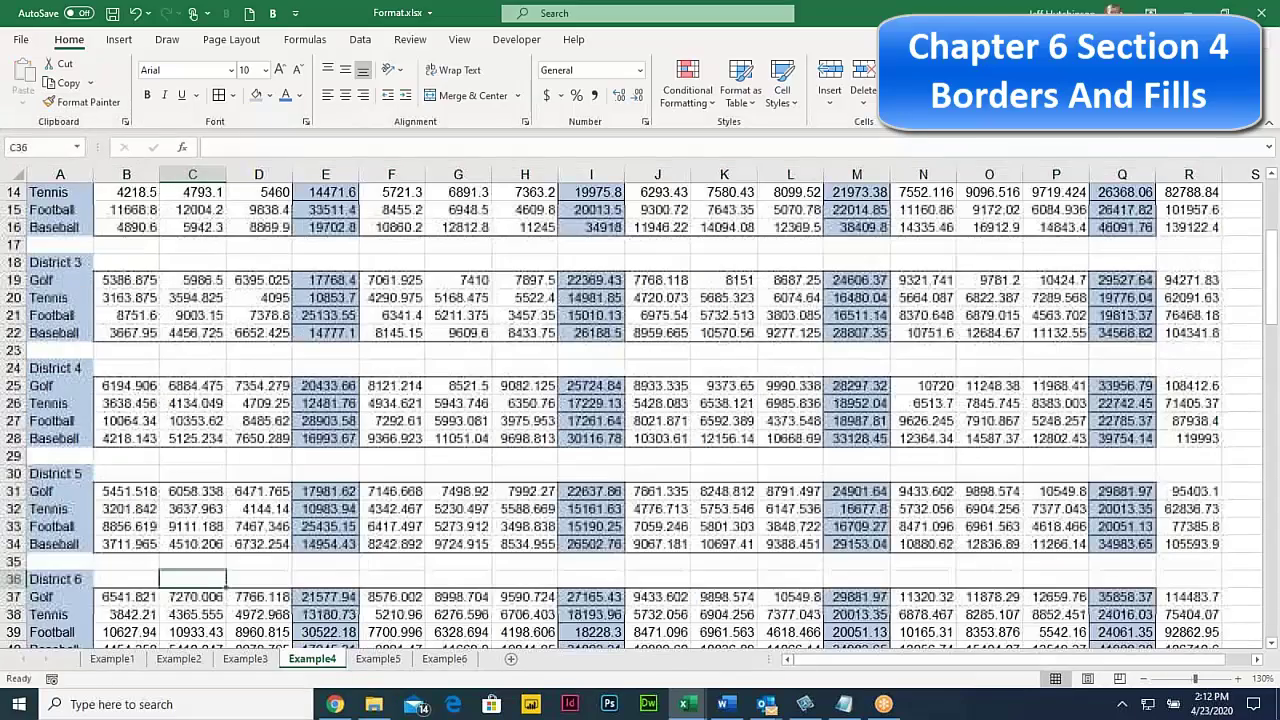
scroll(318, 243, up, 5)
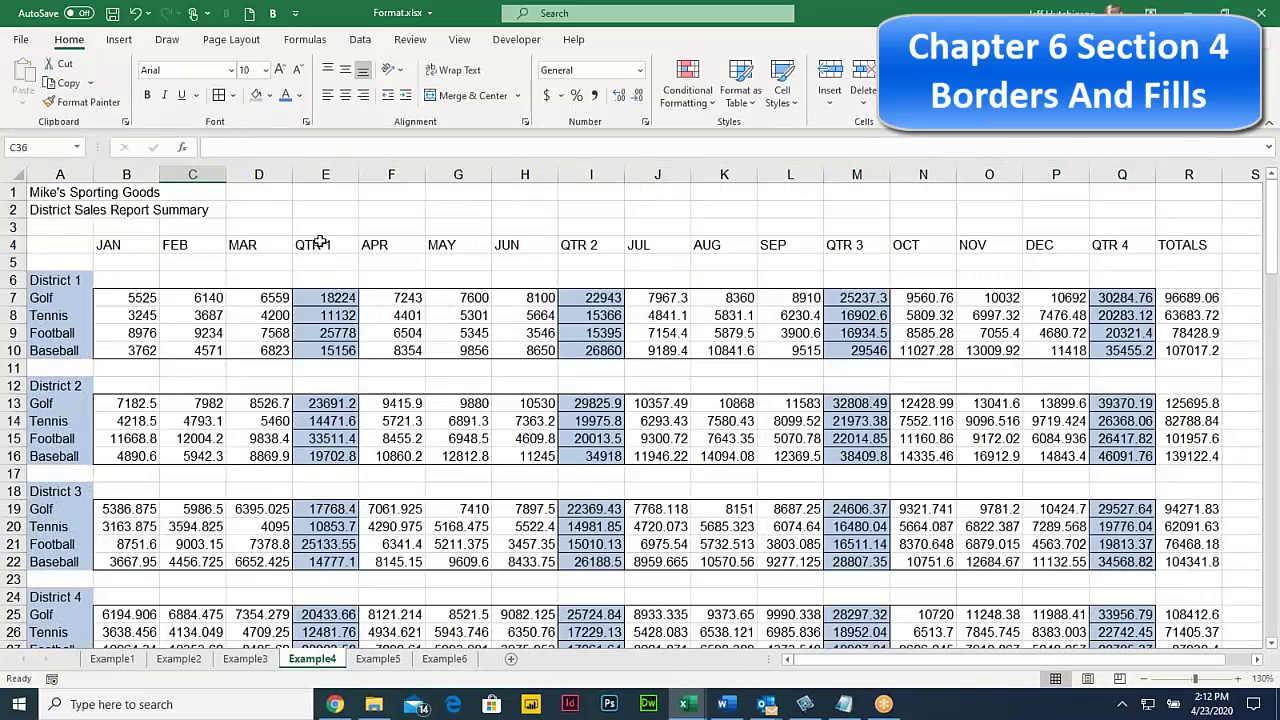
Copy the formatting of the quarterly total in E7 to the QTR 1 heading in E4 with Format Painter
drag(318, 243, 325, 350)
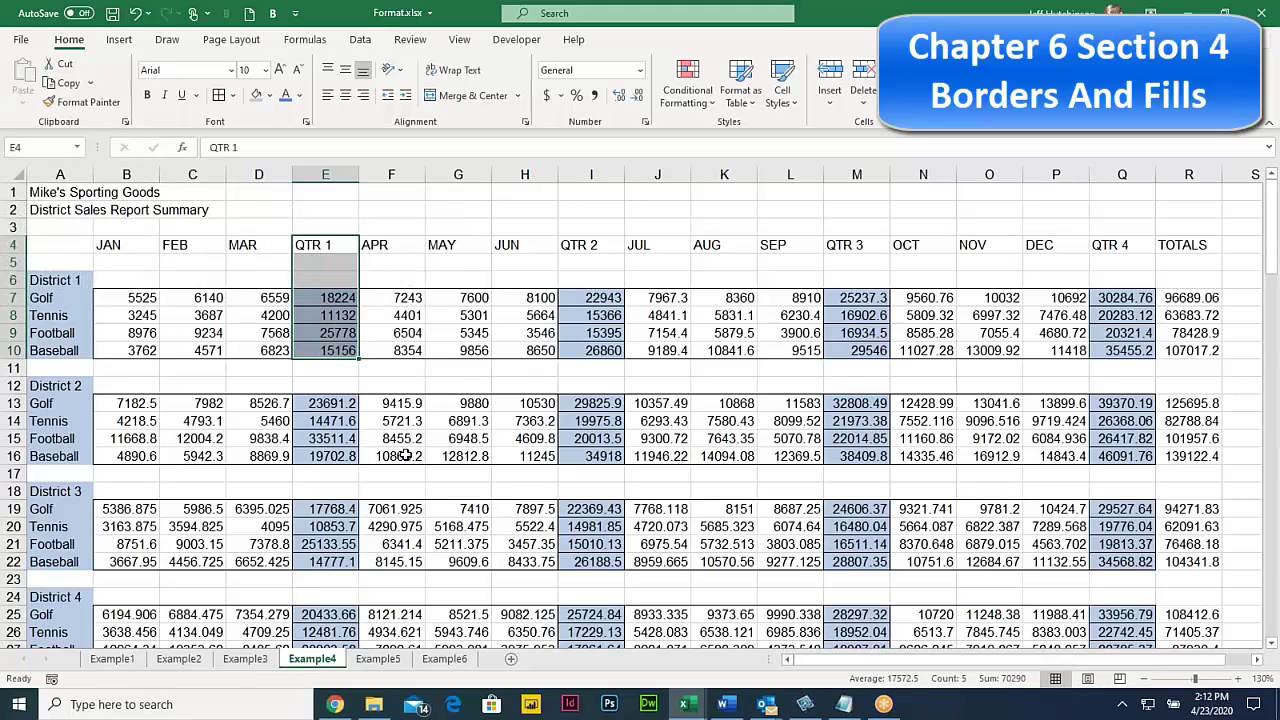
click(316, 229)
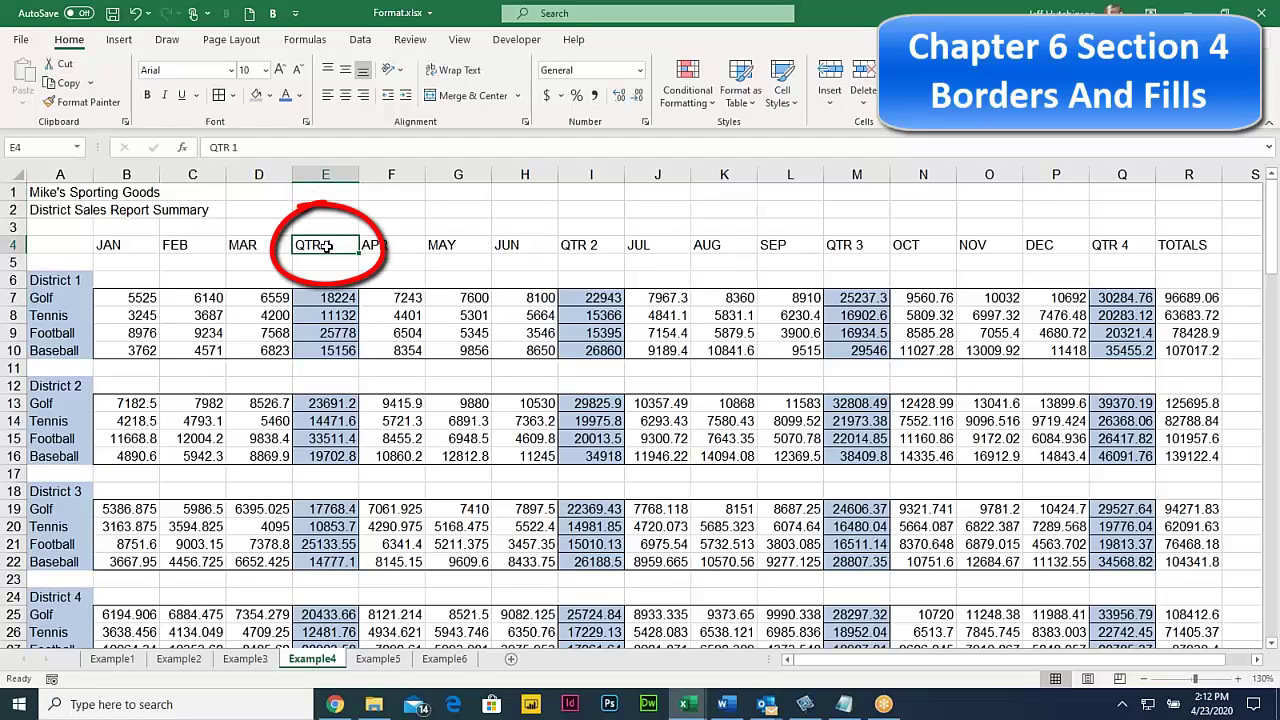
click(330, 298)
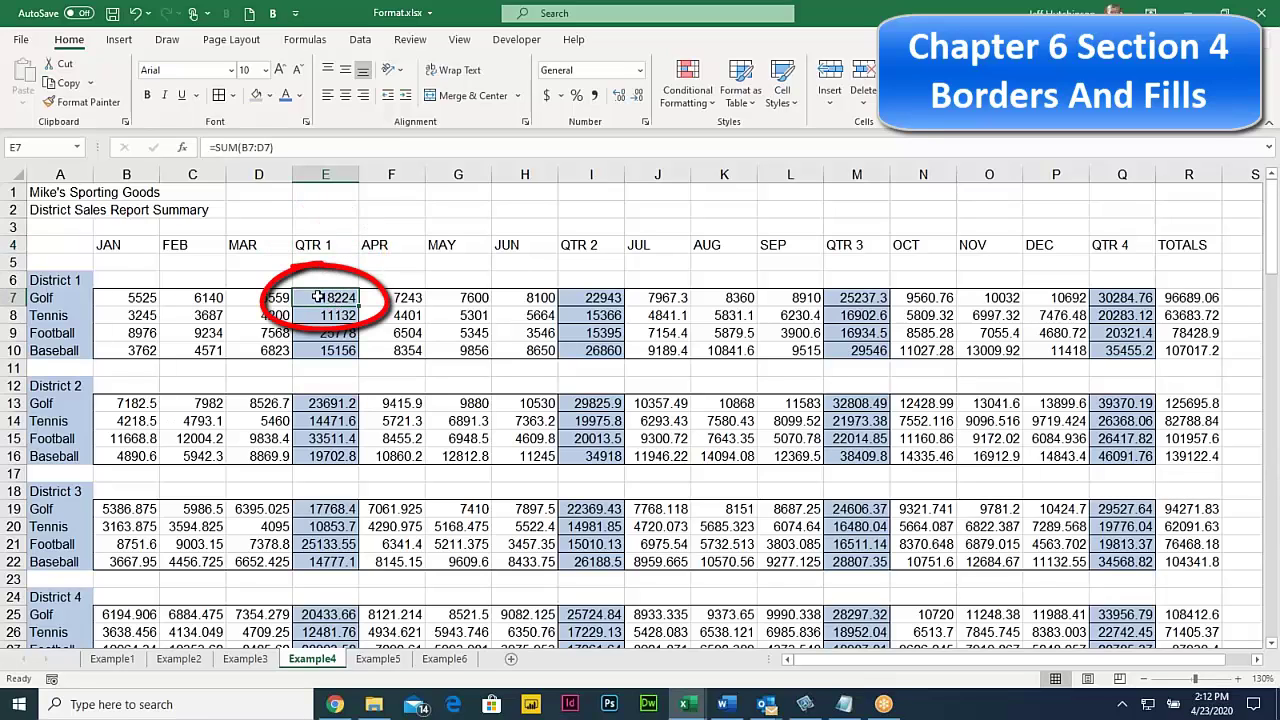
click(88, 101)
click(322, 244)
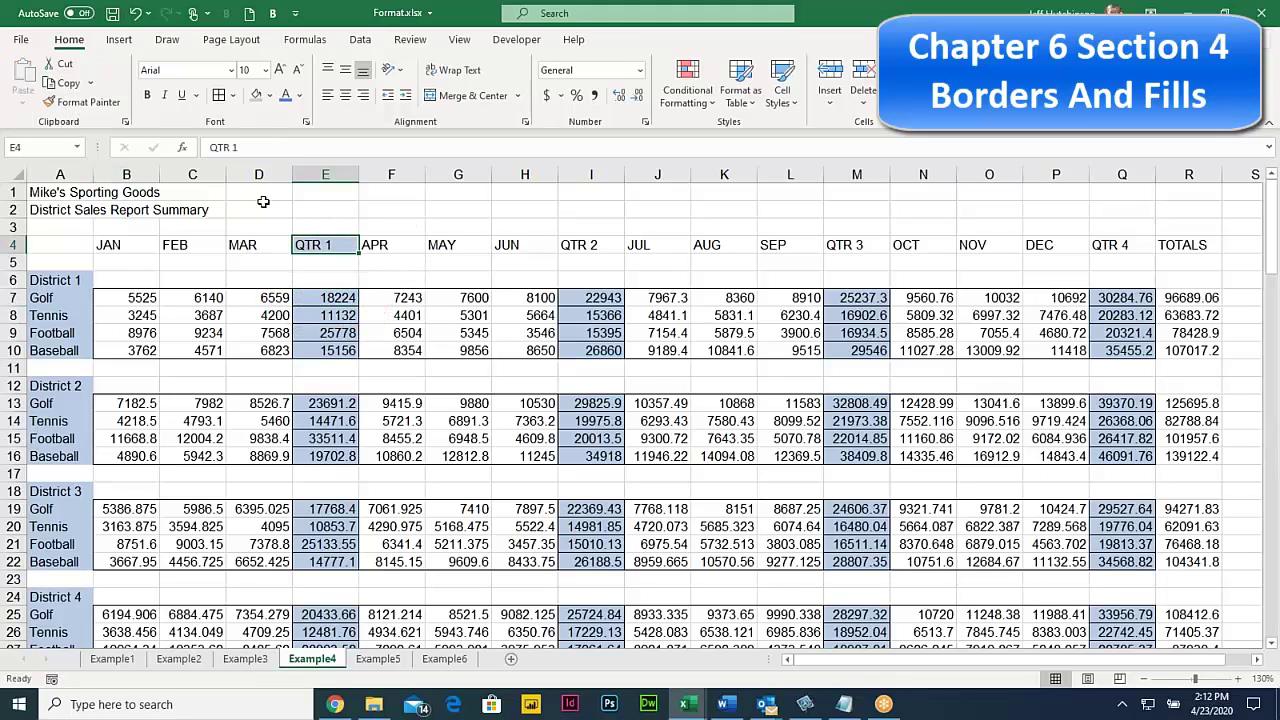
Carry the QTR 1 heading's formatting over to the QTR 2 heading in I4 and the QTR 3 heading in M4
click(70, 106)
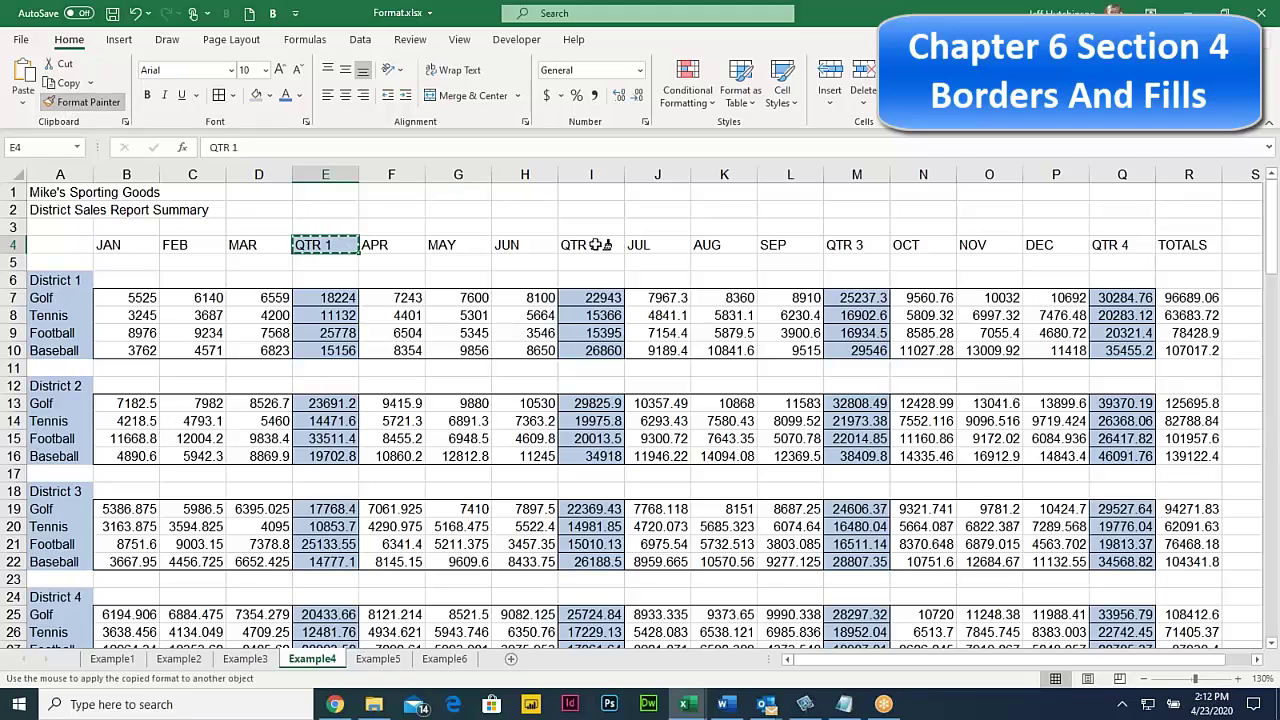
click(591, 244)
click(84, 106)
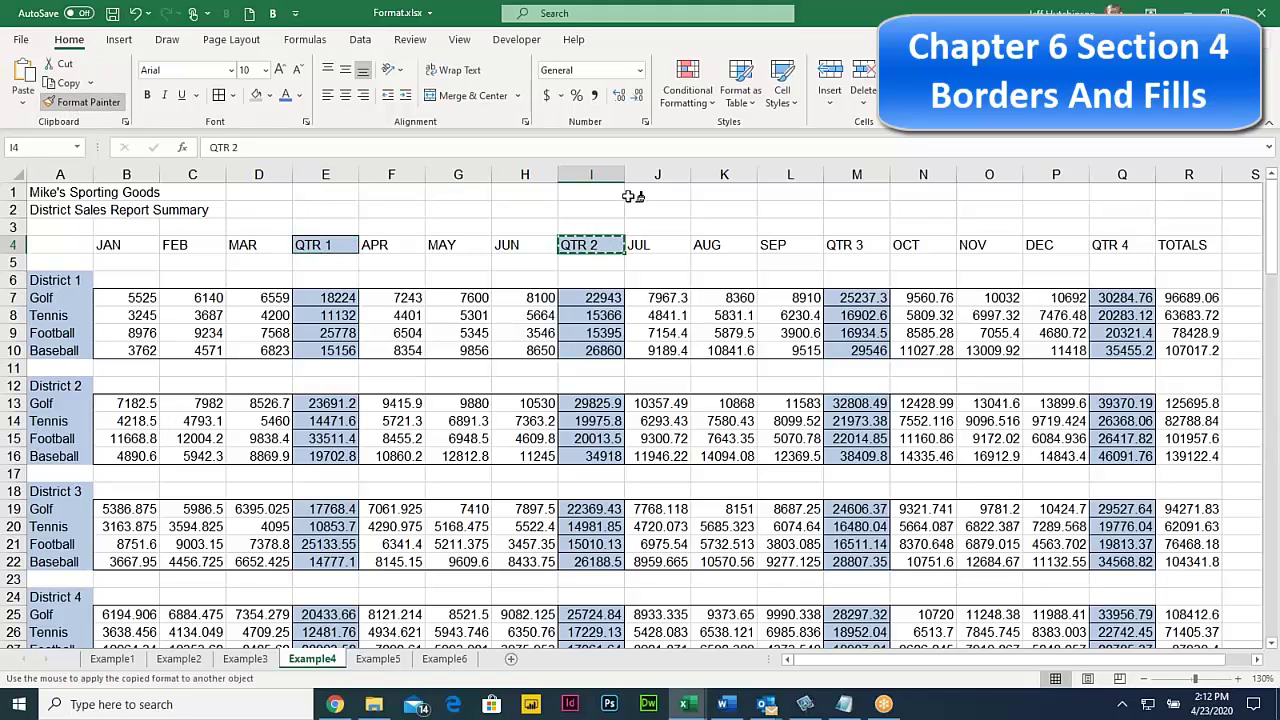
click(845, 245)
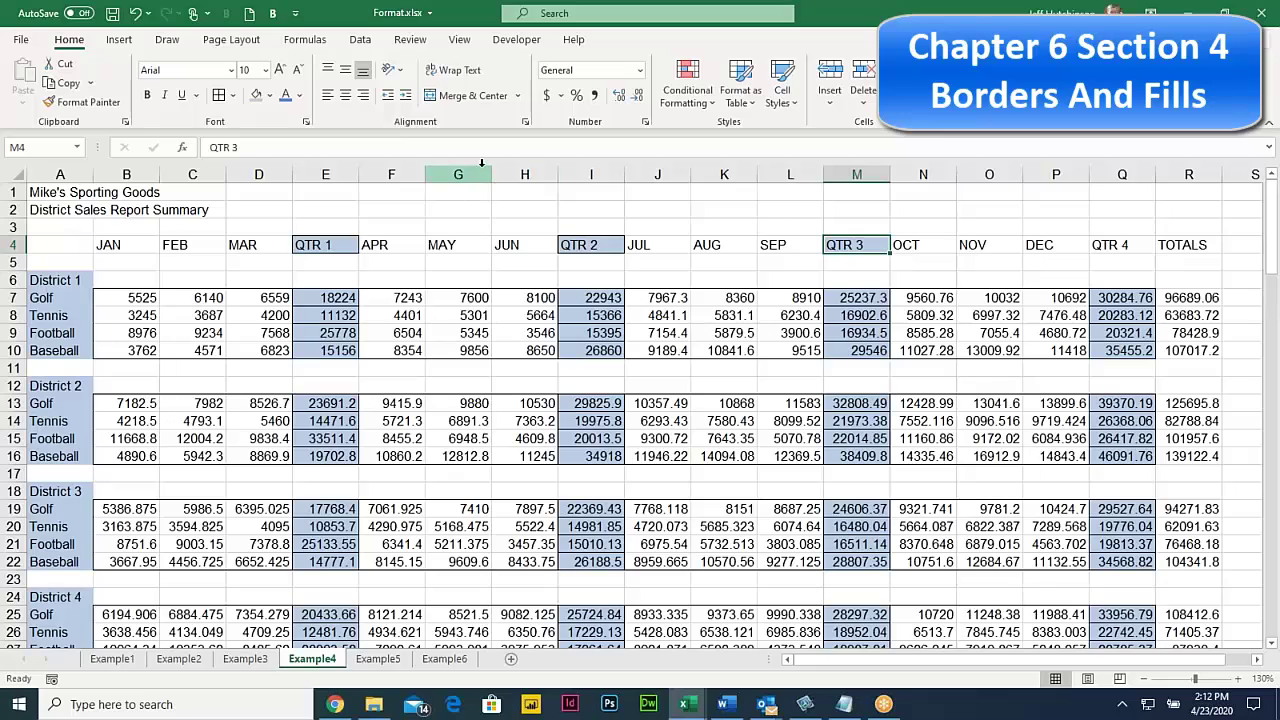
click(328, 296)
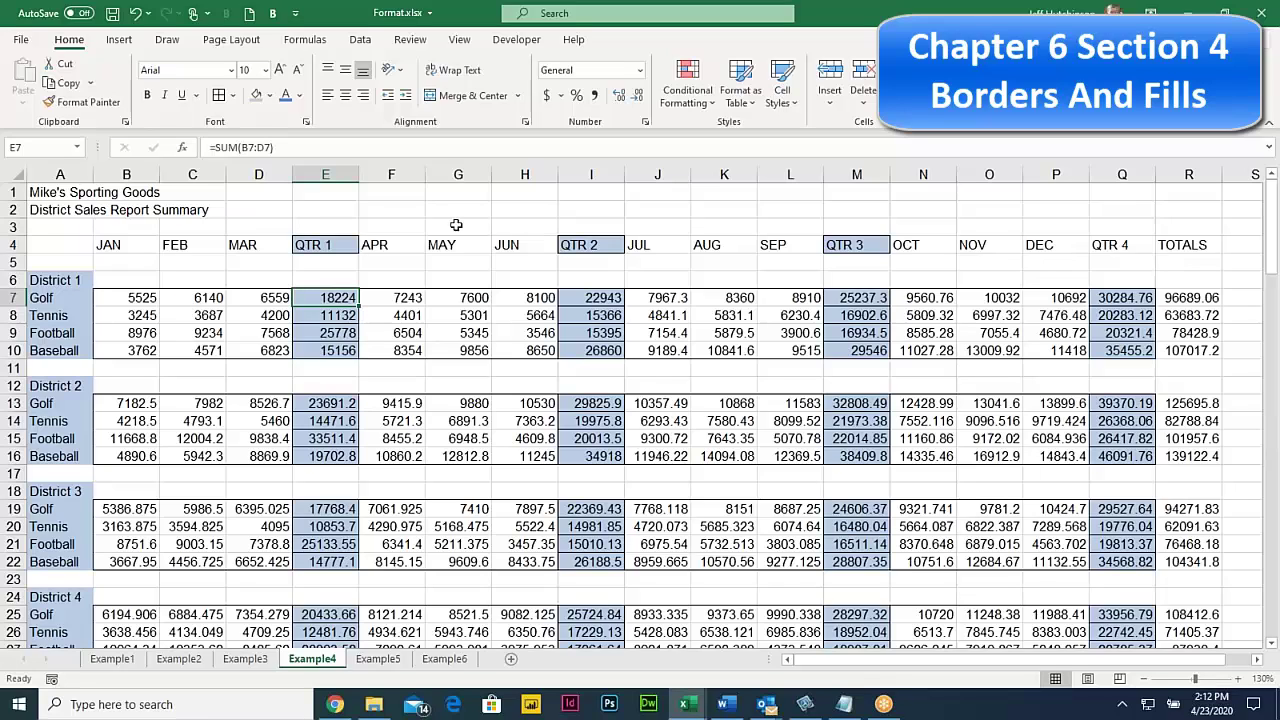
click(413, 298)
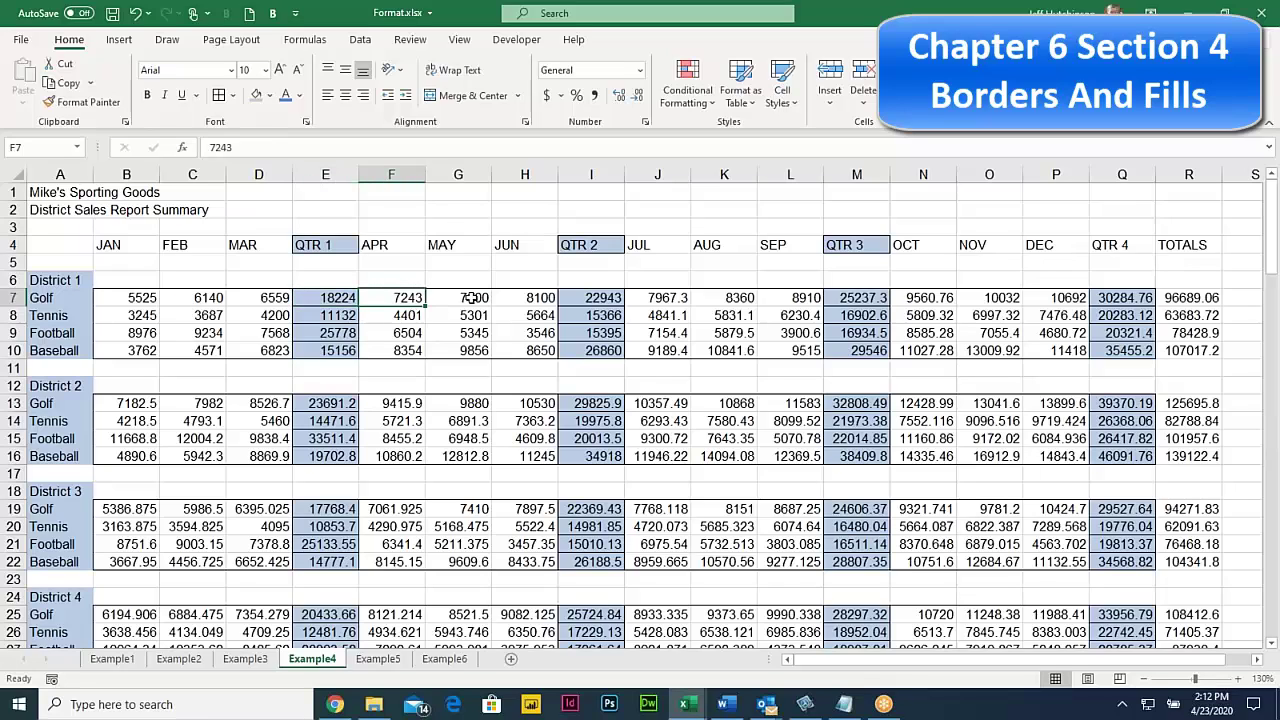
click(511, 302)
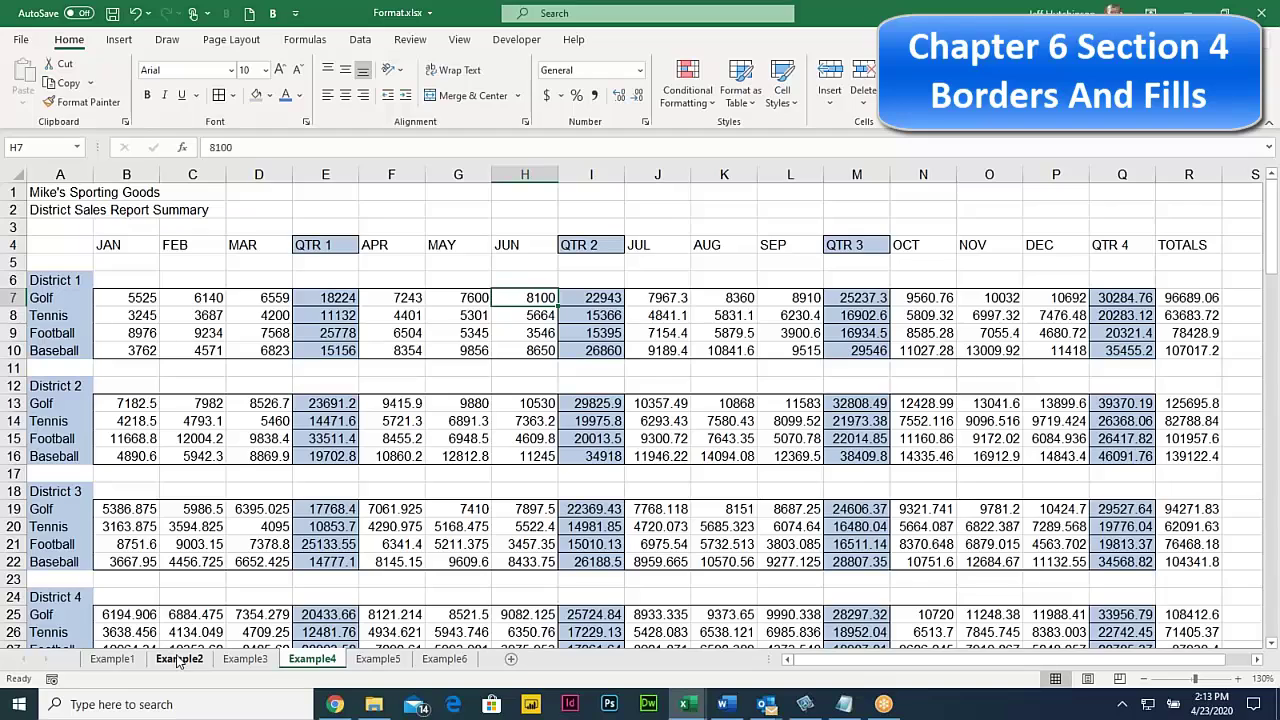
Clear all formats from the regional sales report in A1:I9 on the Example2 sheet
click(180, 659)
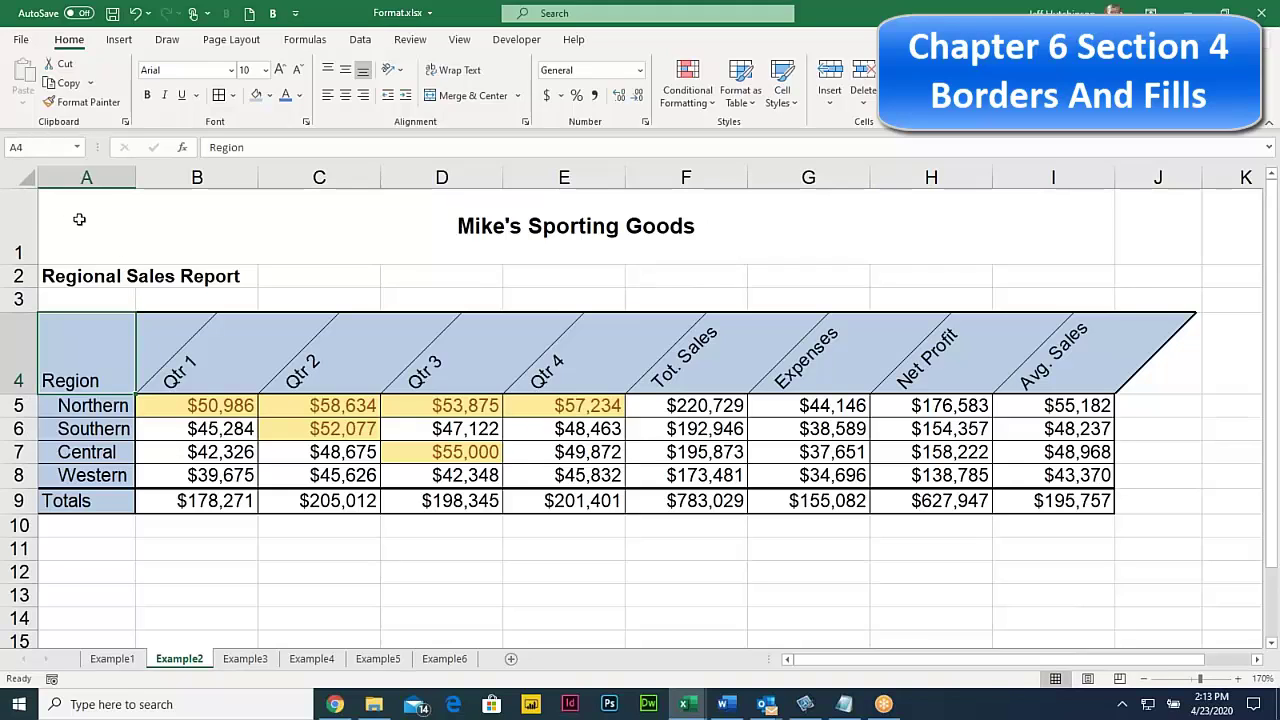
drag(73, 223, 545, 500)
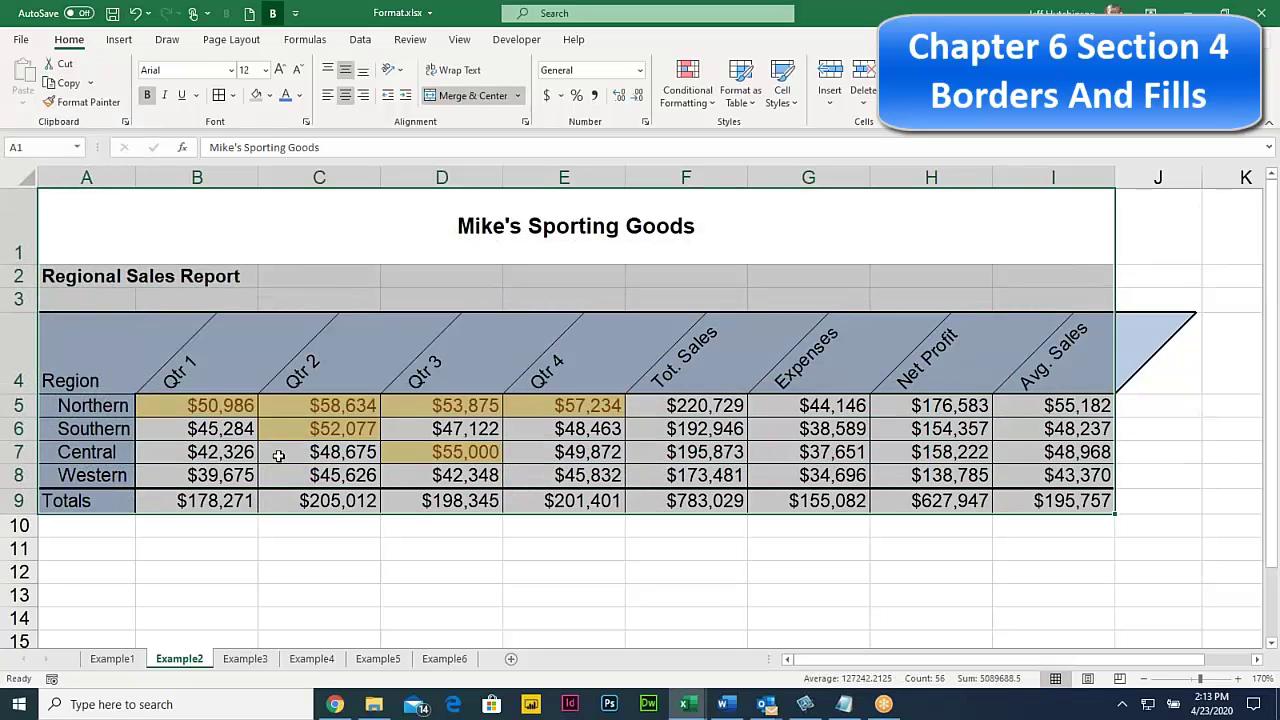
click(955, 115)
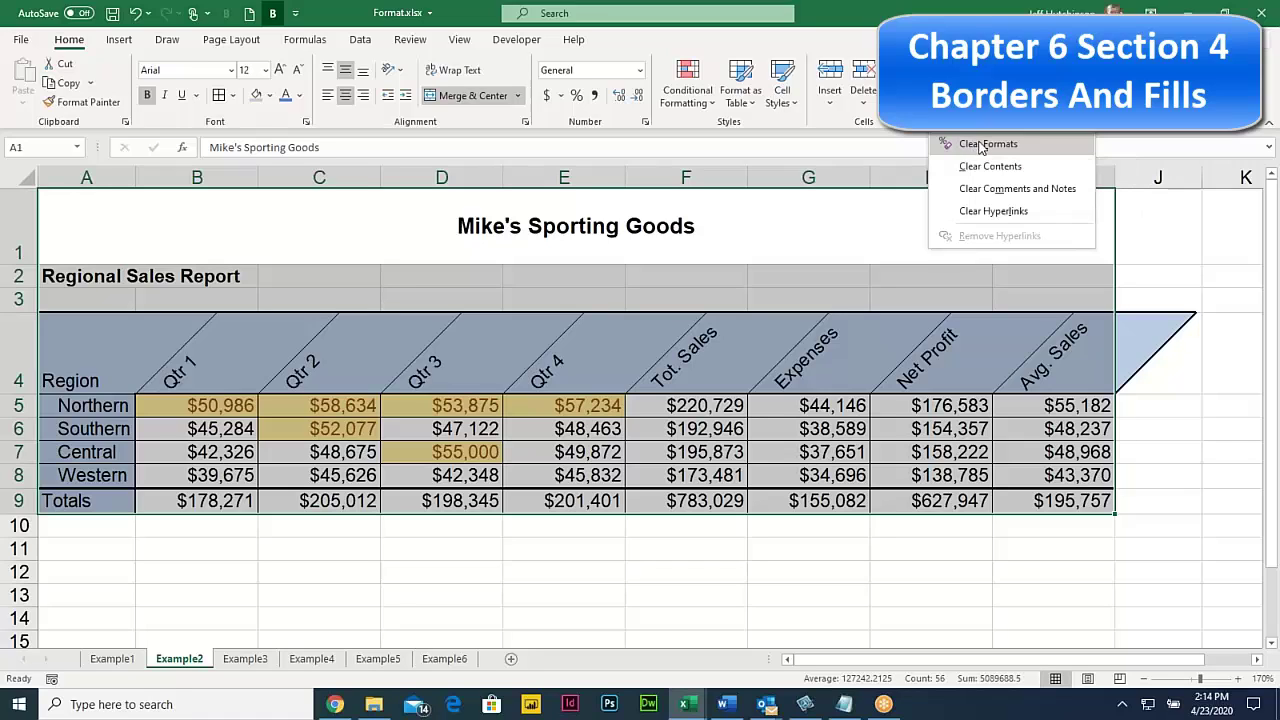
click(985, 144)
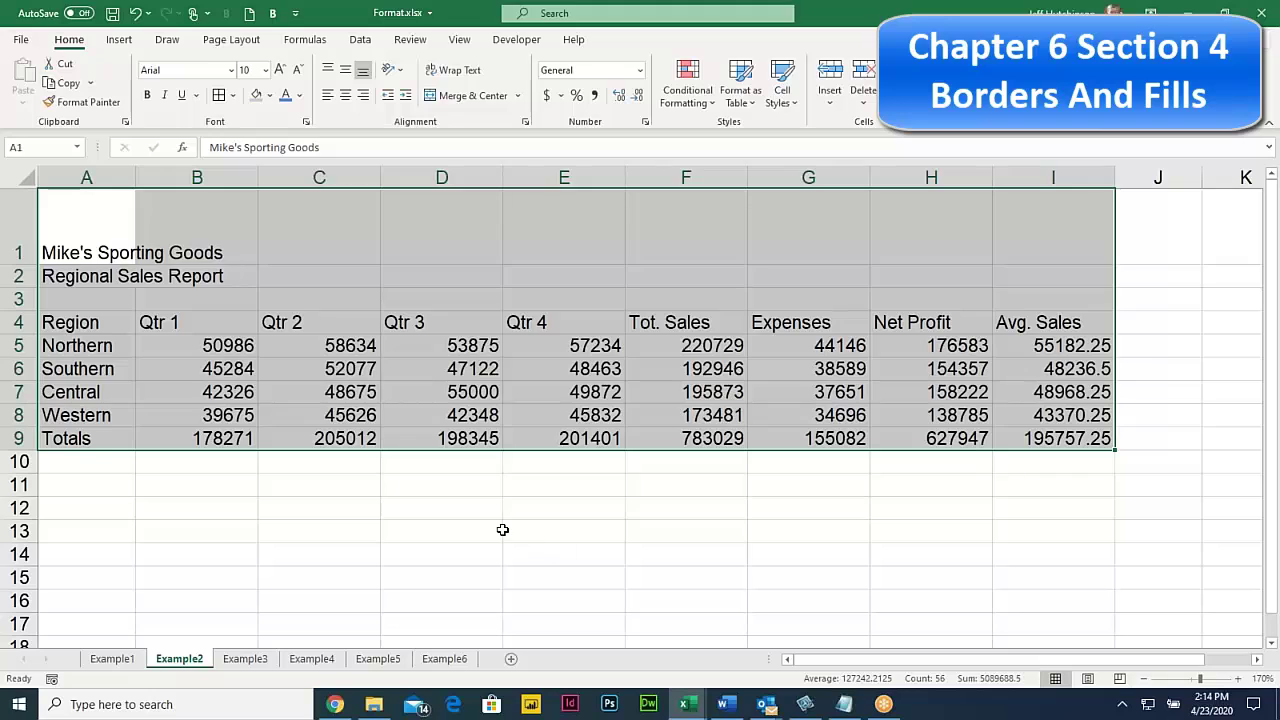
click(498, 531)
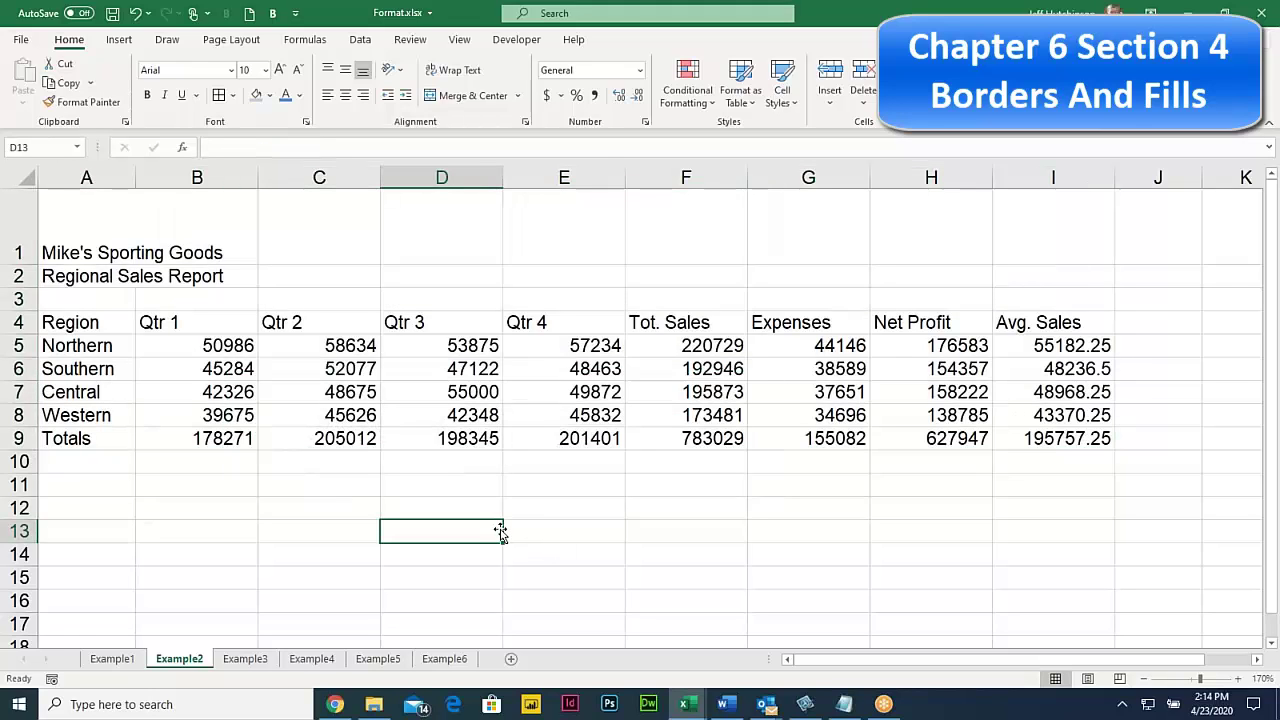
Duplicate the Example1 sheet and clear all formats from the report in A1:I7 on the copy
click(115, 659)
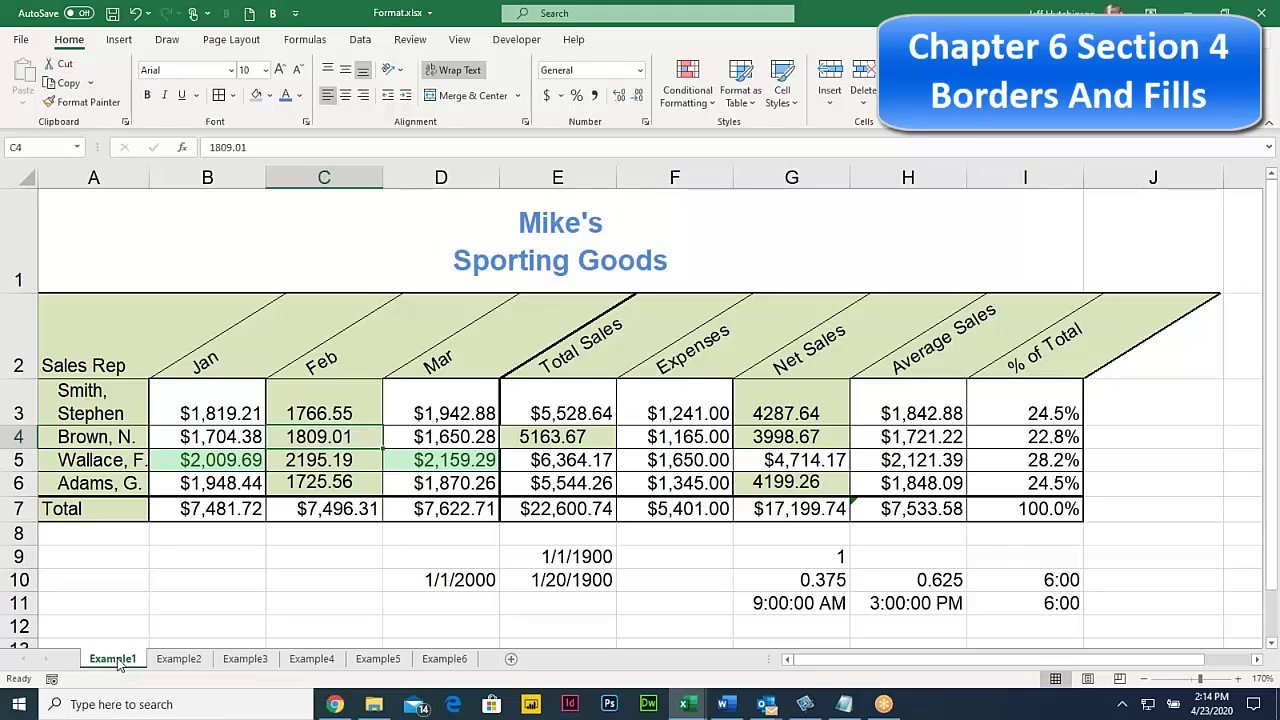
drag(115, 659, 165, 664)
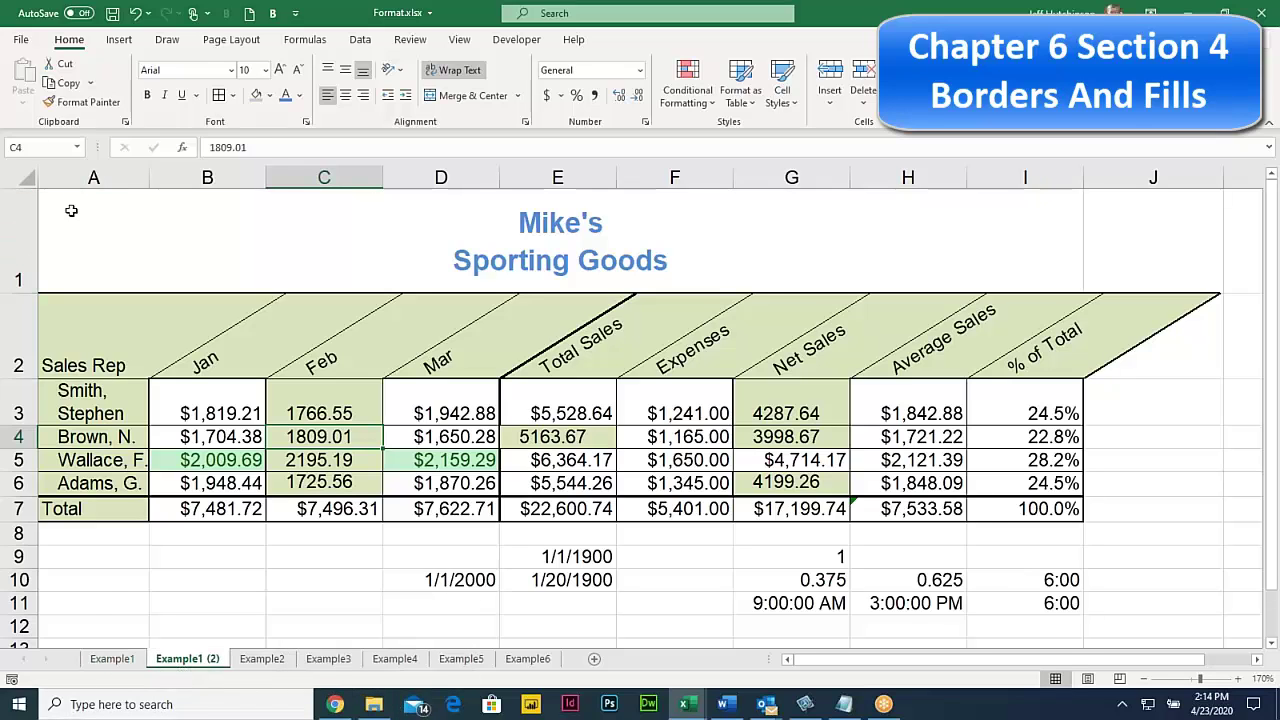
drag(70, 207, 806, 508)
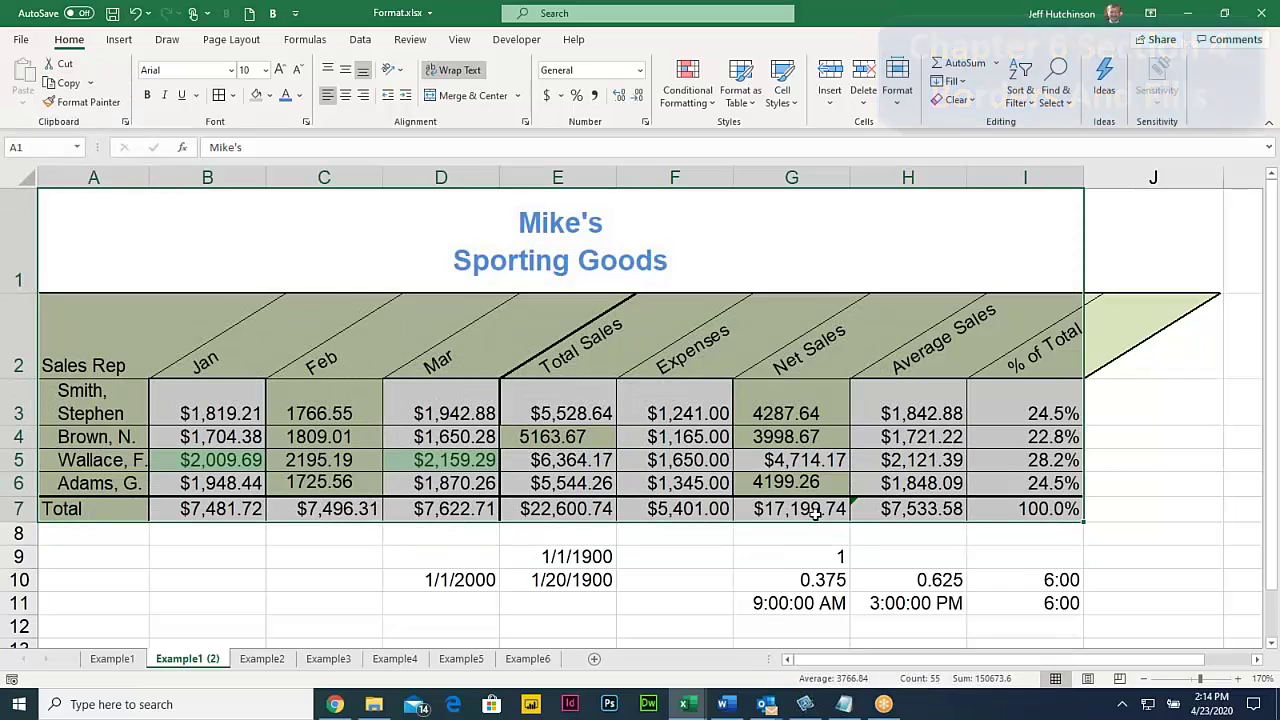
click(957, 100)
click(983, 145)
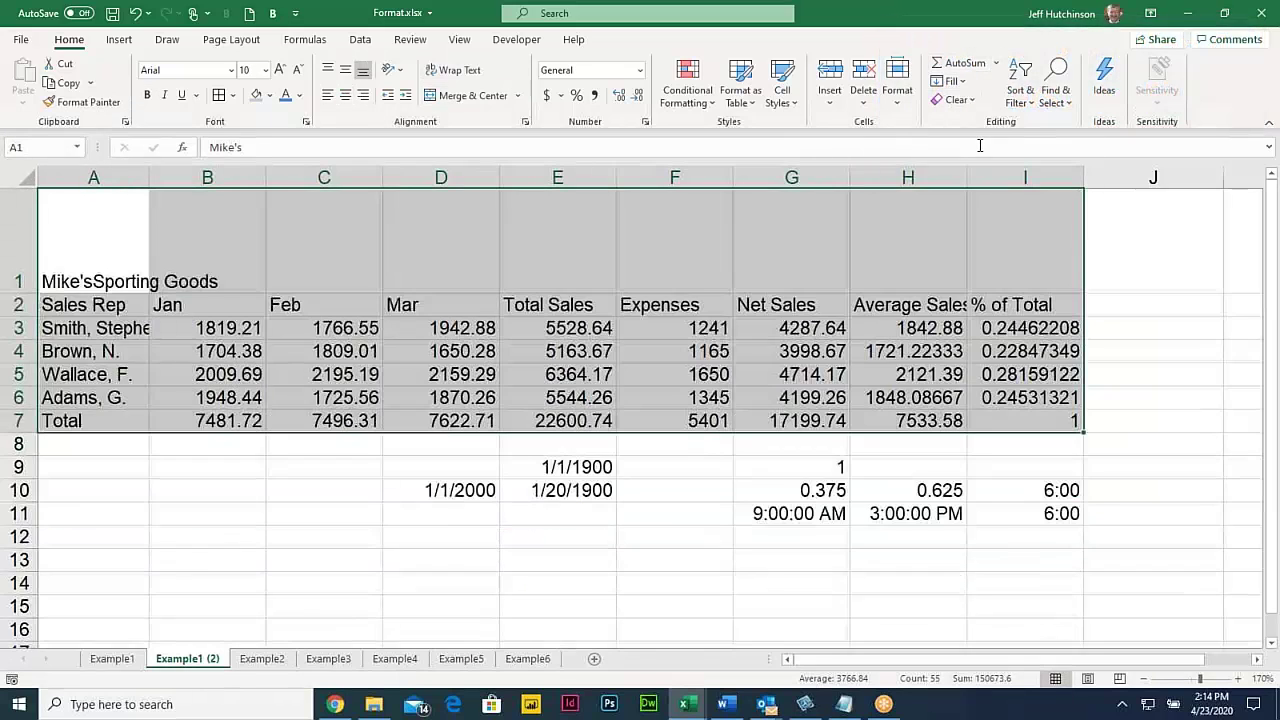
click(231, 333)
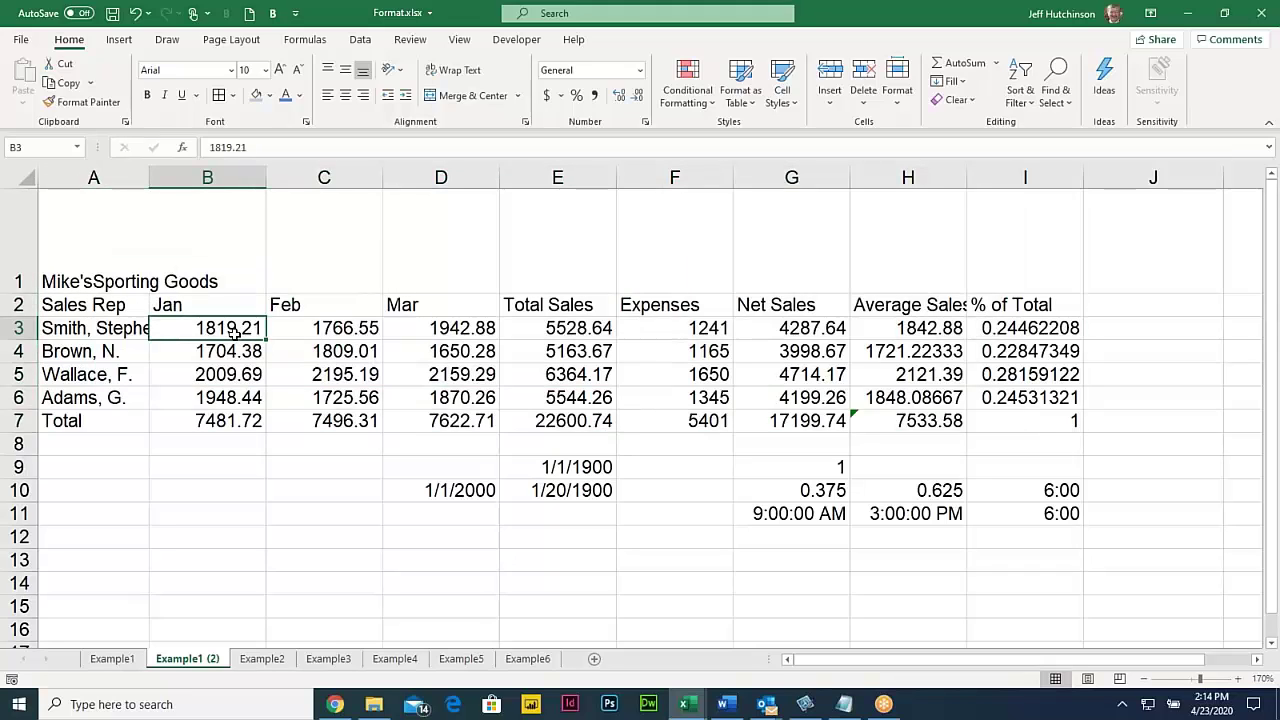
Delete the duplicate sheet Example1 (2)
right_click(193, 663)
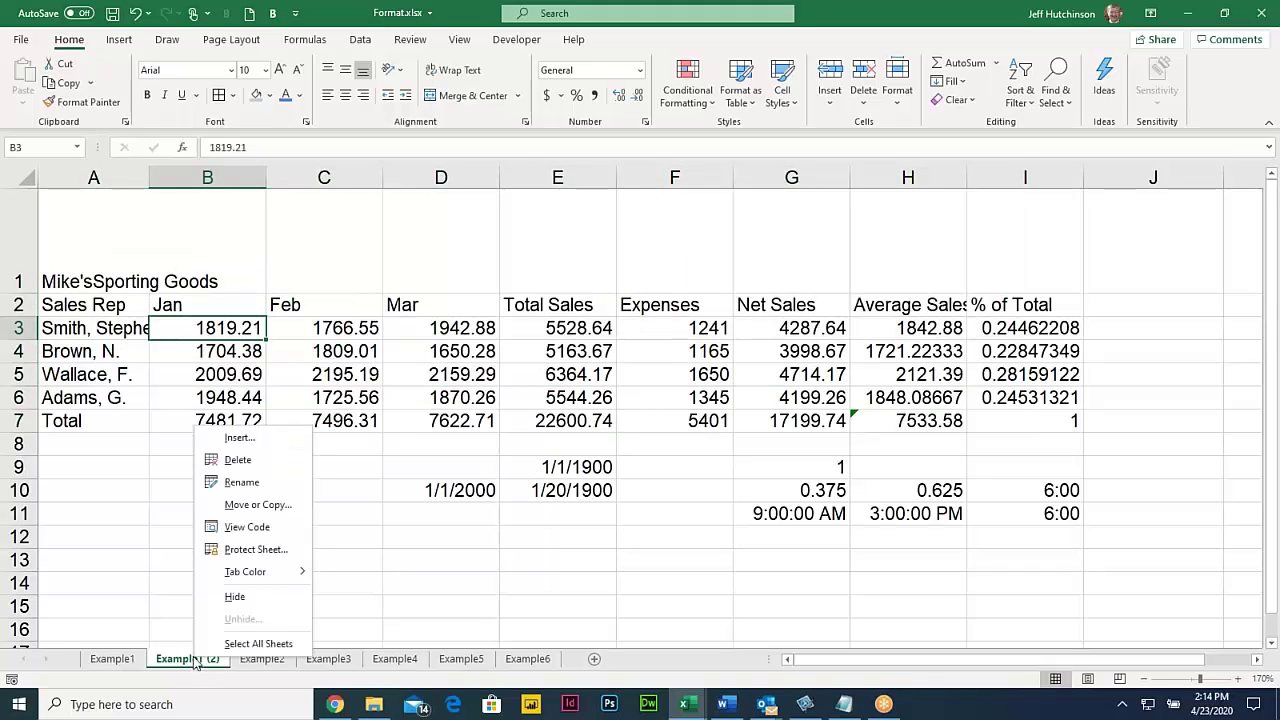
click(287, 463)
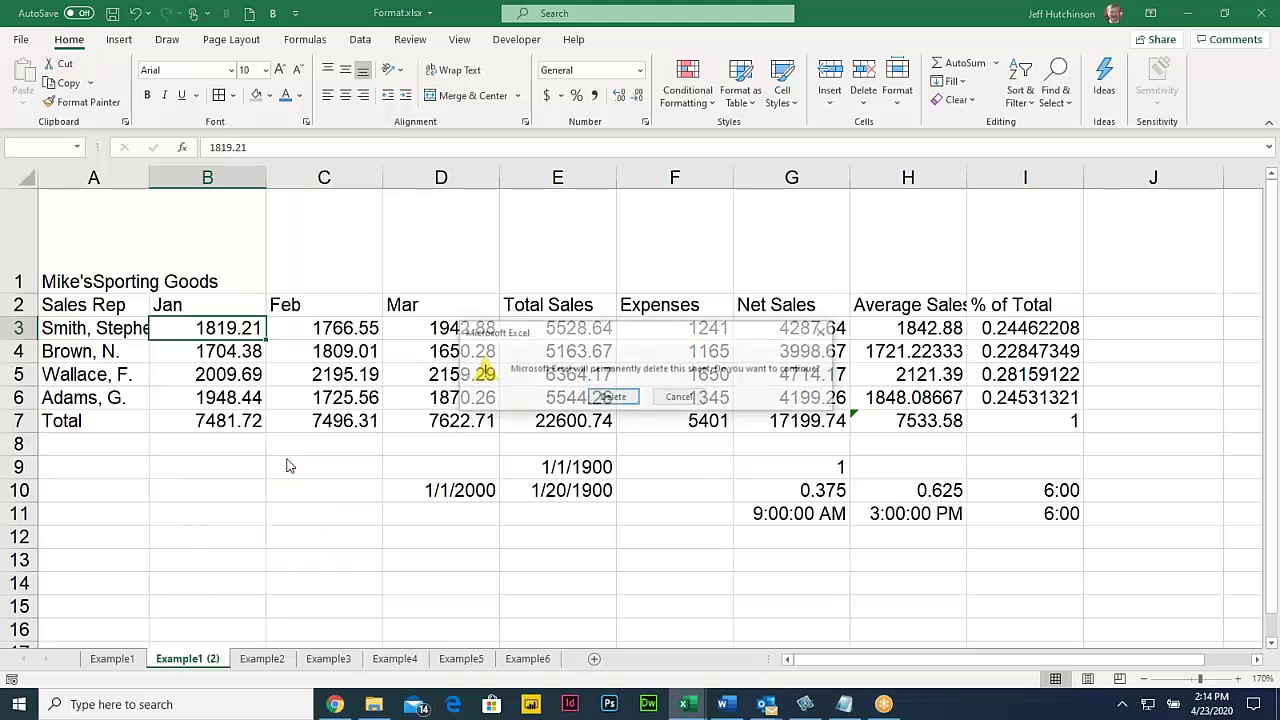
click(610, 396)
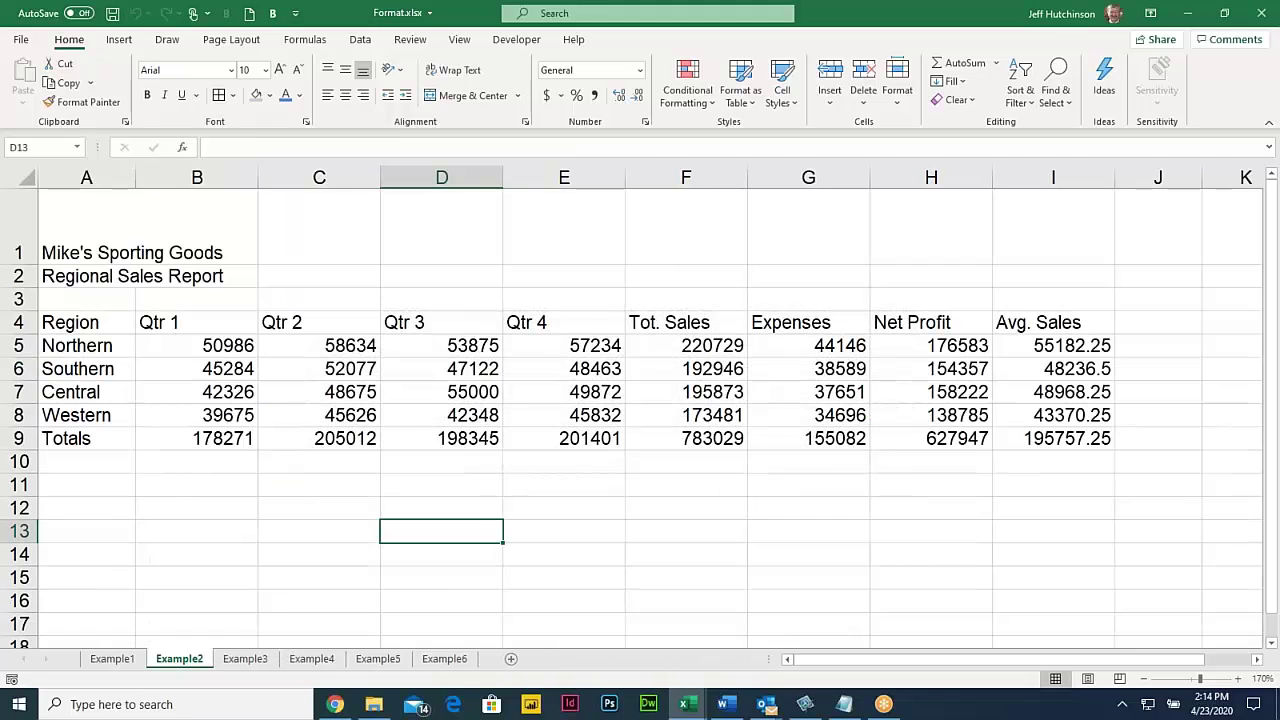
Review the Example3 and Example4 reports, then open the Example5 sheet
click(245, 659)
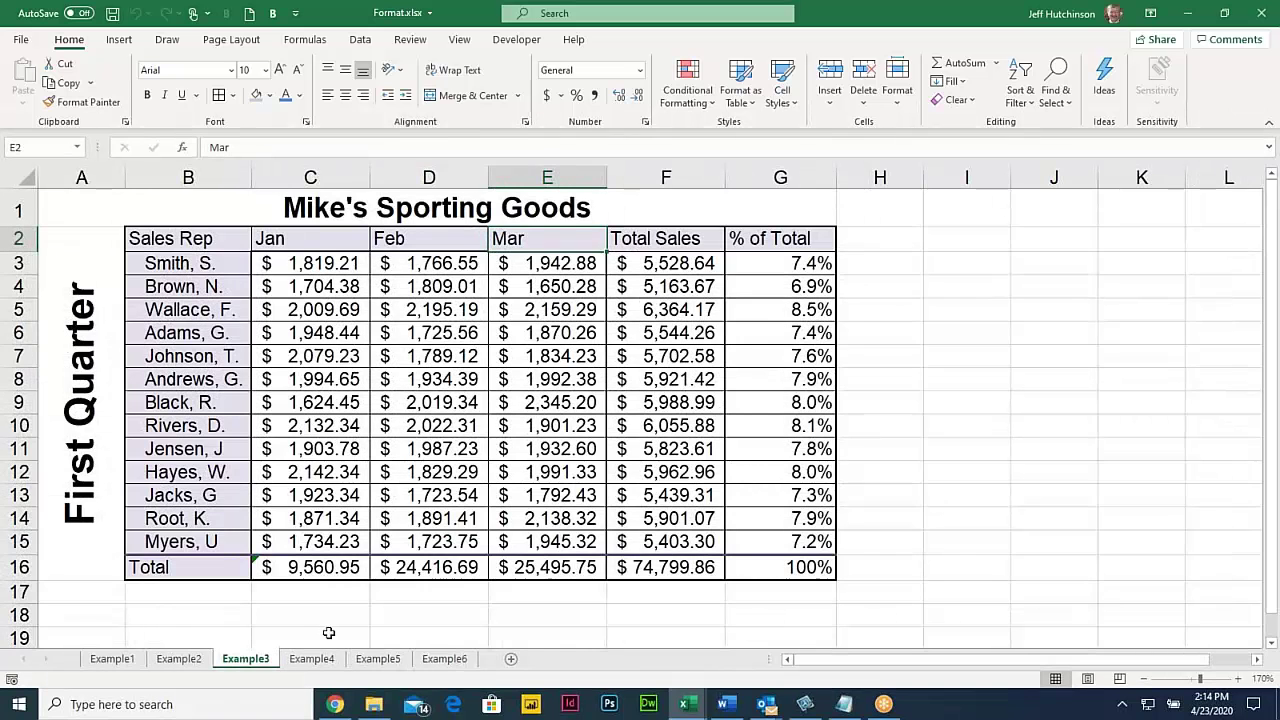
click(312, 659)
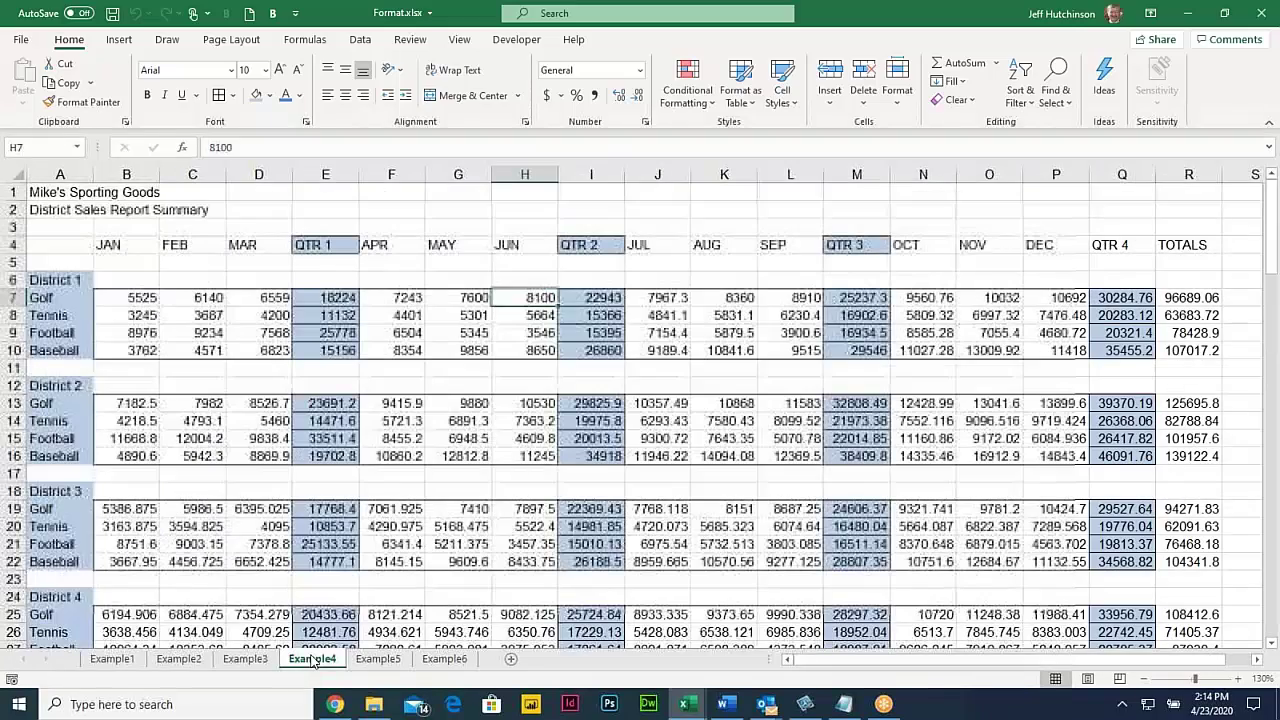
click(380, 661)
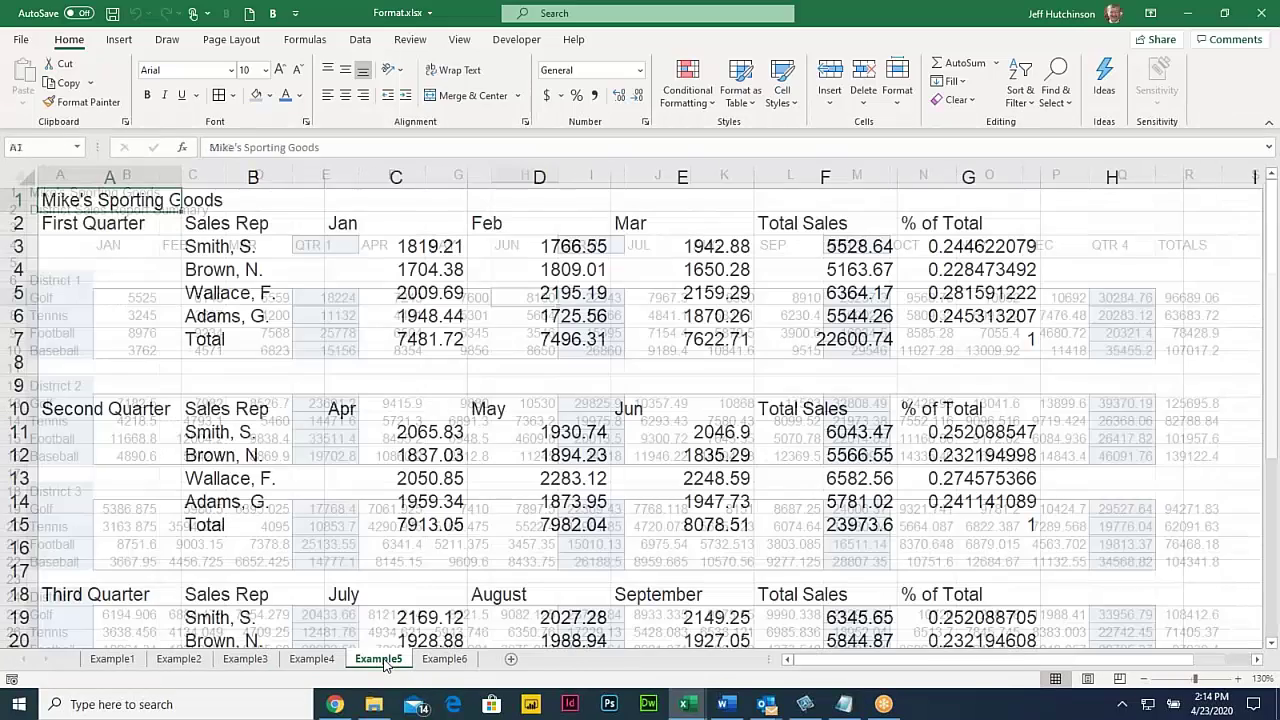
click(312, 661)
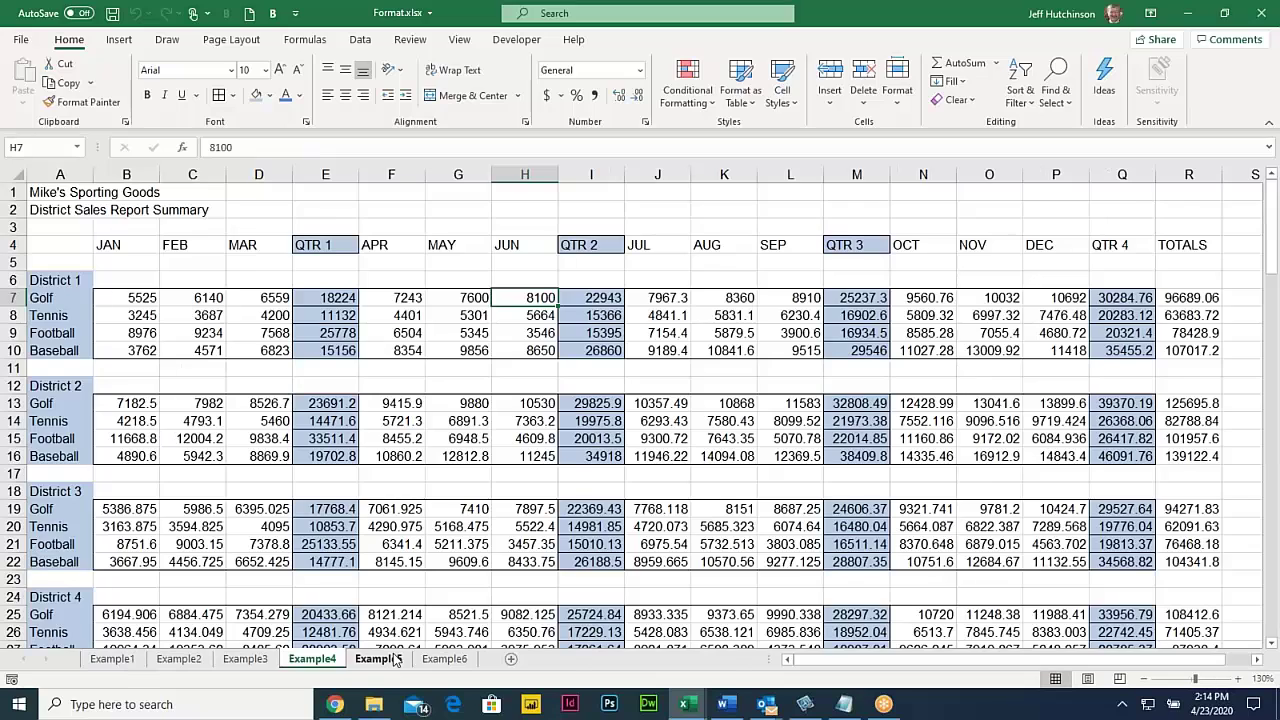
click(393, 660)
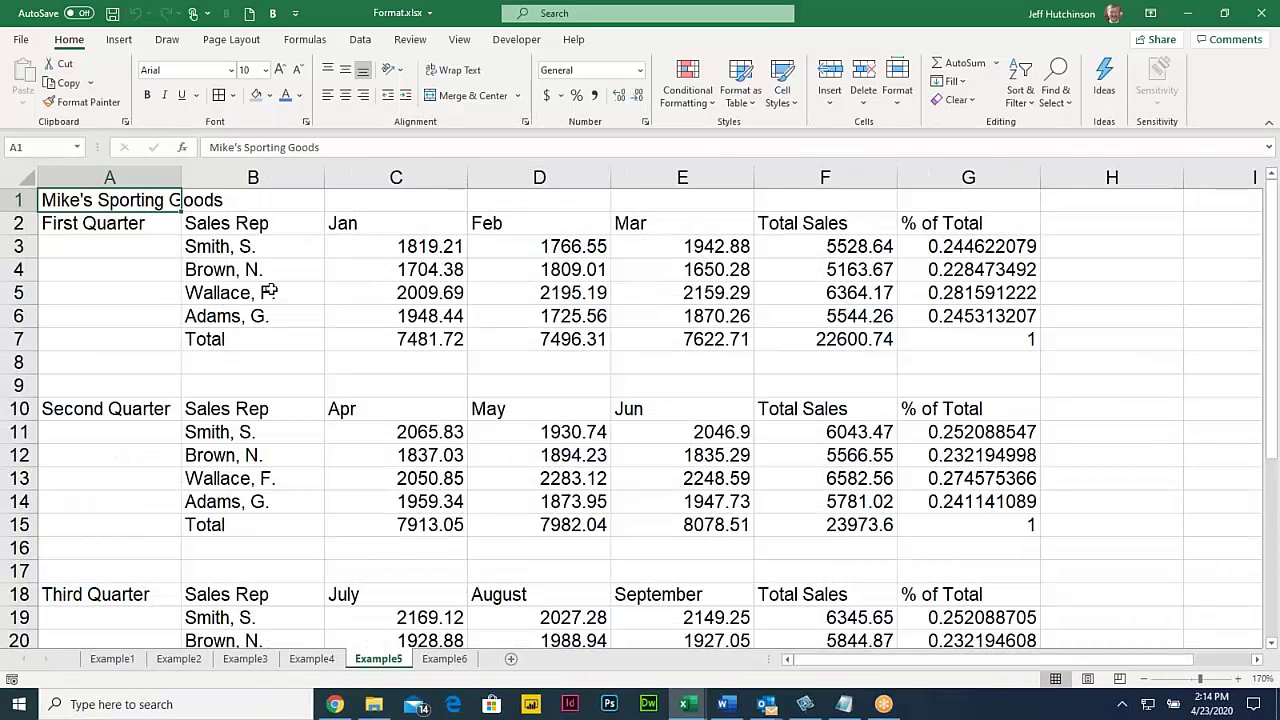
Examine the First Quarter block in A2:G7 and the layout of the other quarterly sales blocks on Example5
click(250, 224)
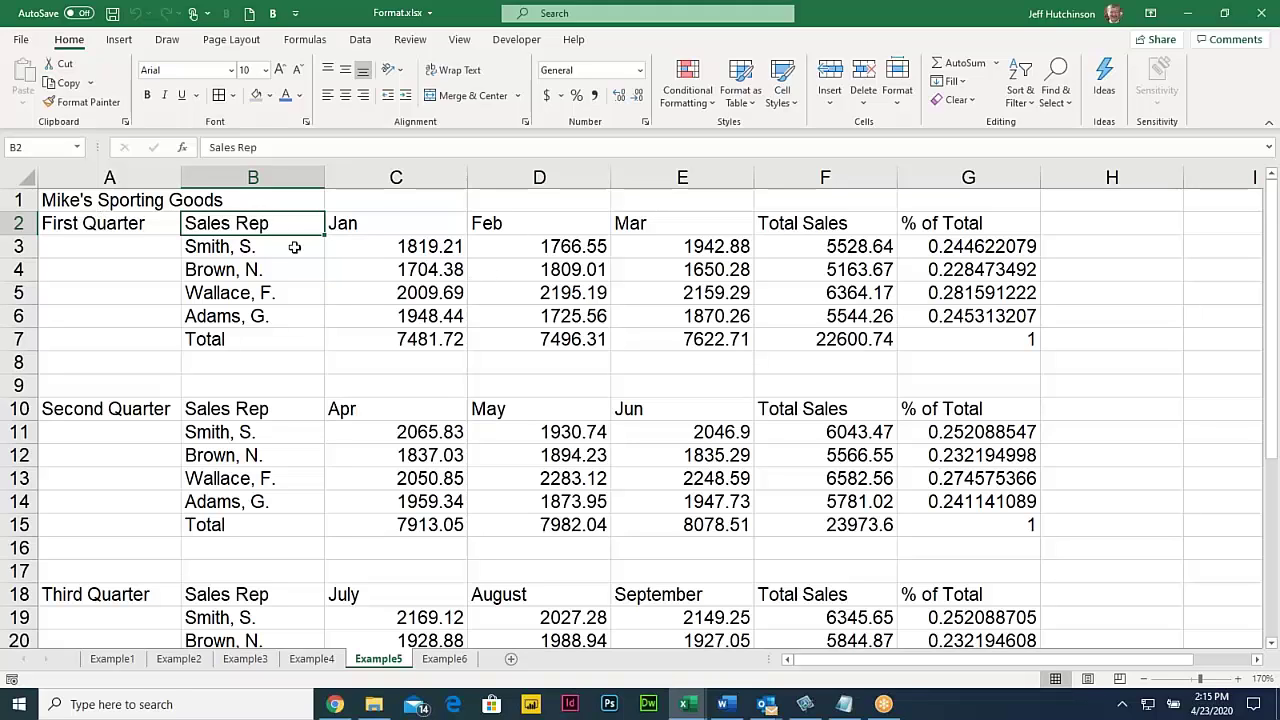
drag(70, 222, 1026, 341)
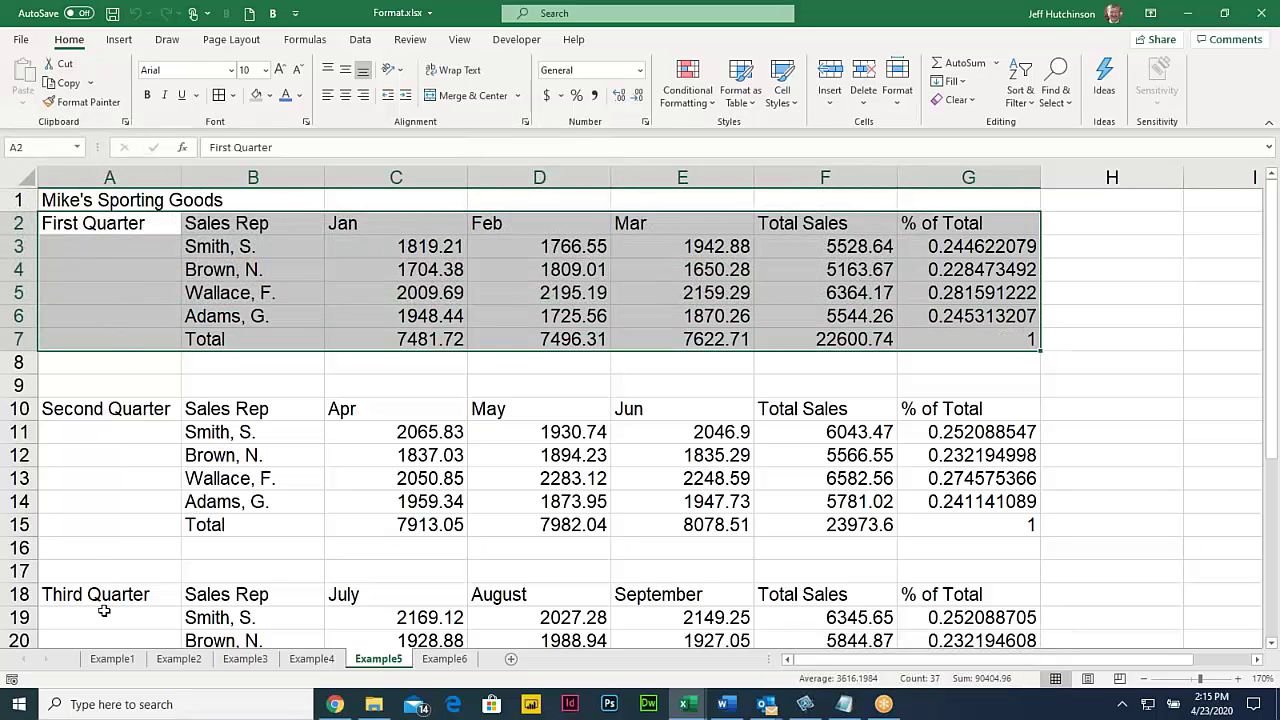
scroll(104, 610, down, 4)
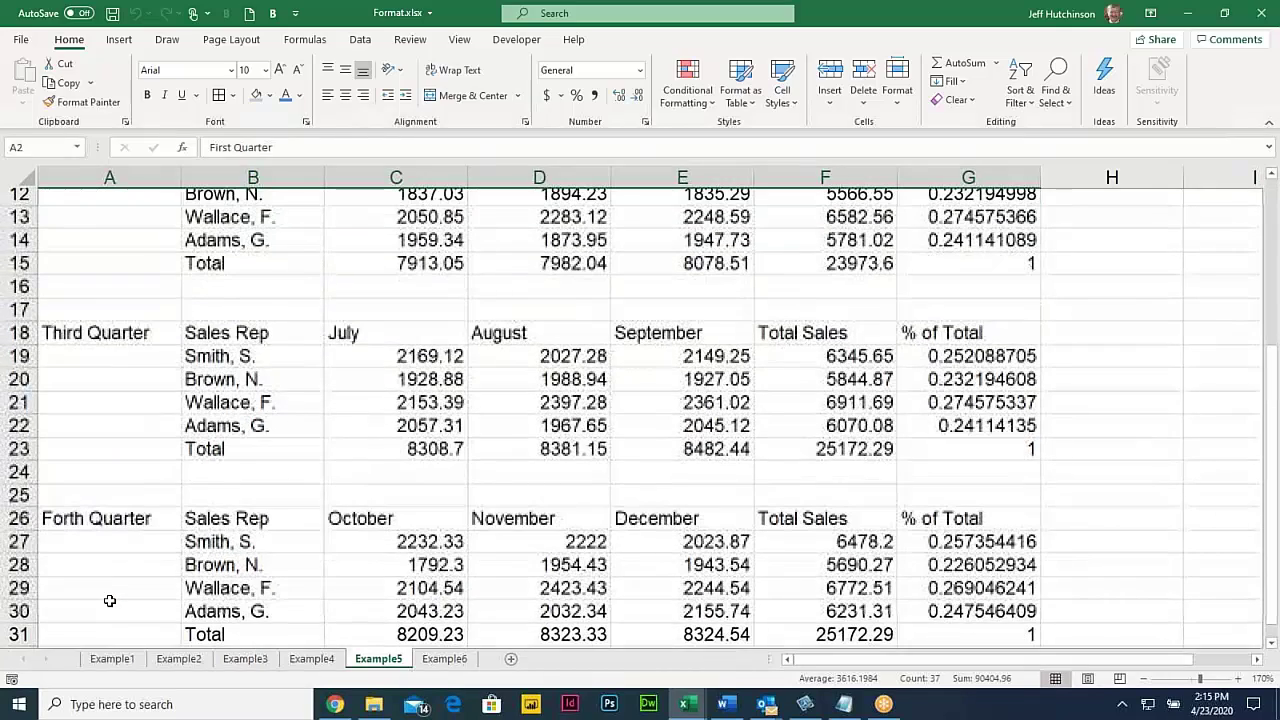
scroll(110, 600, up, 4)
click(87, 226)
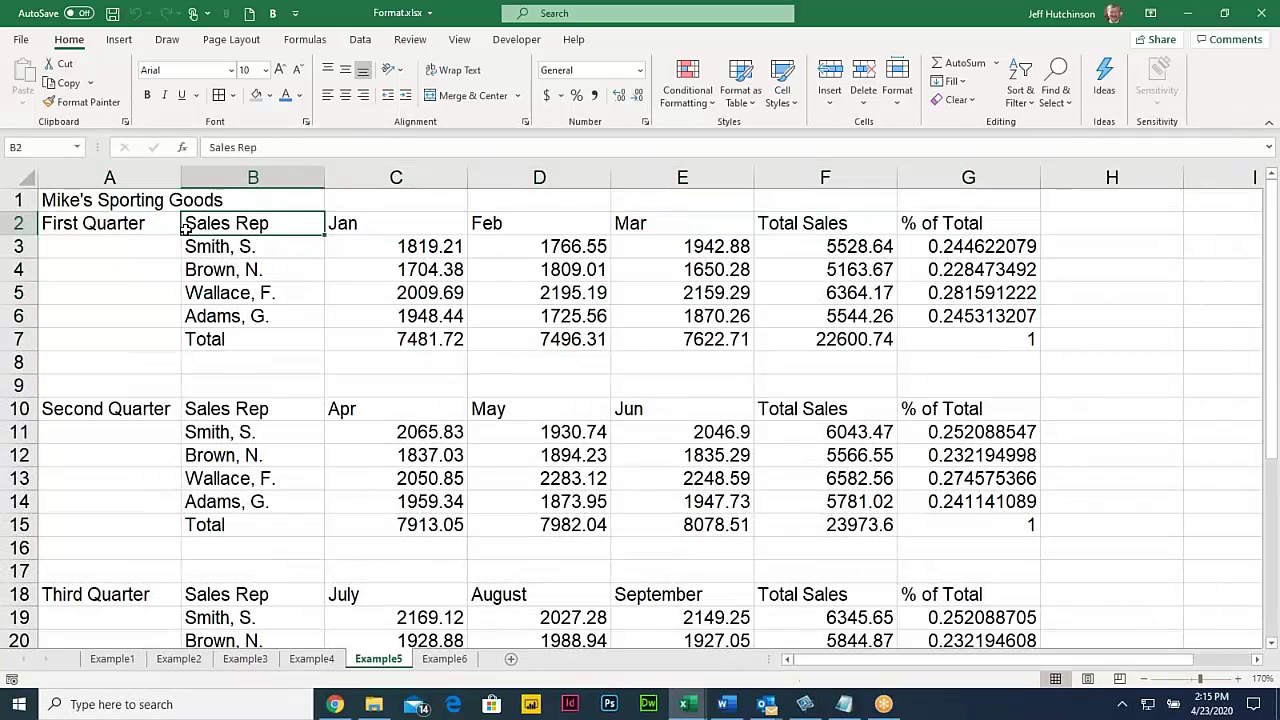
click(214, 228)
click(109, 231)
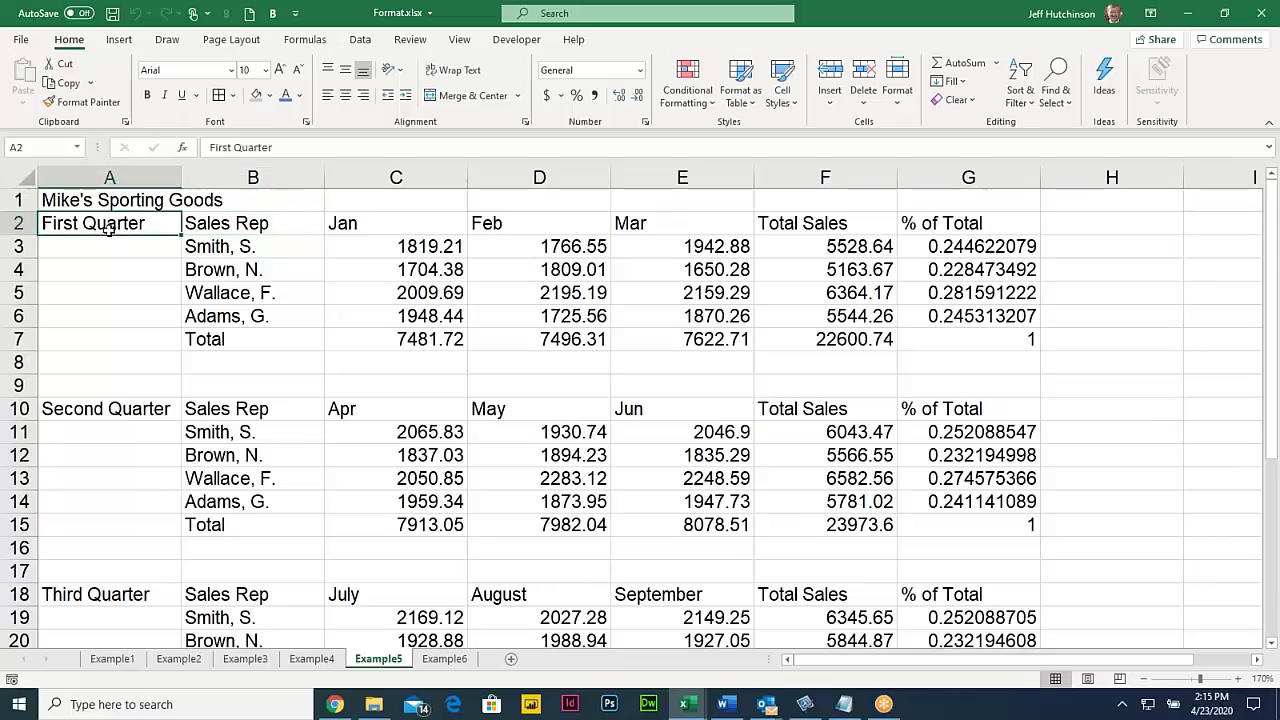
click(116, 247)
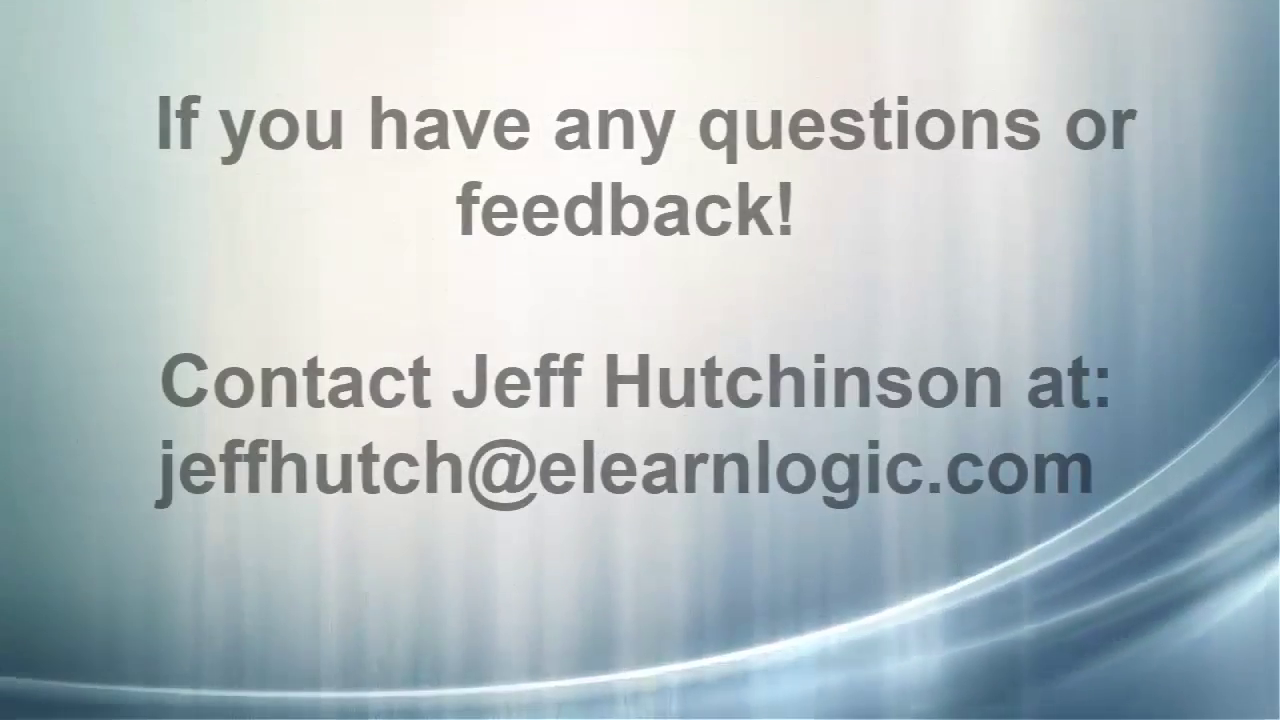